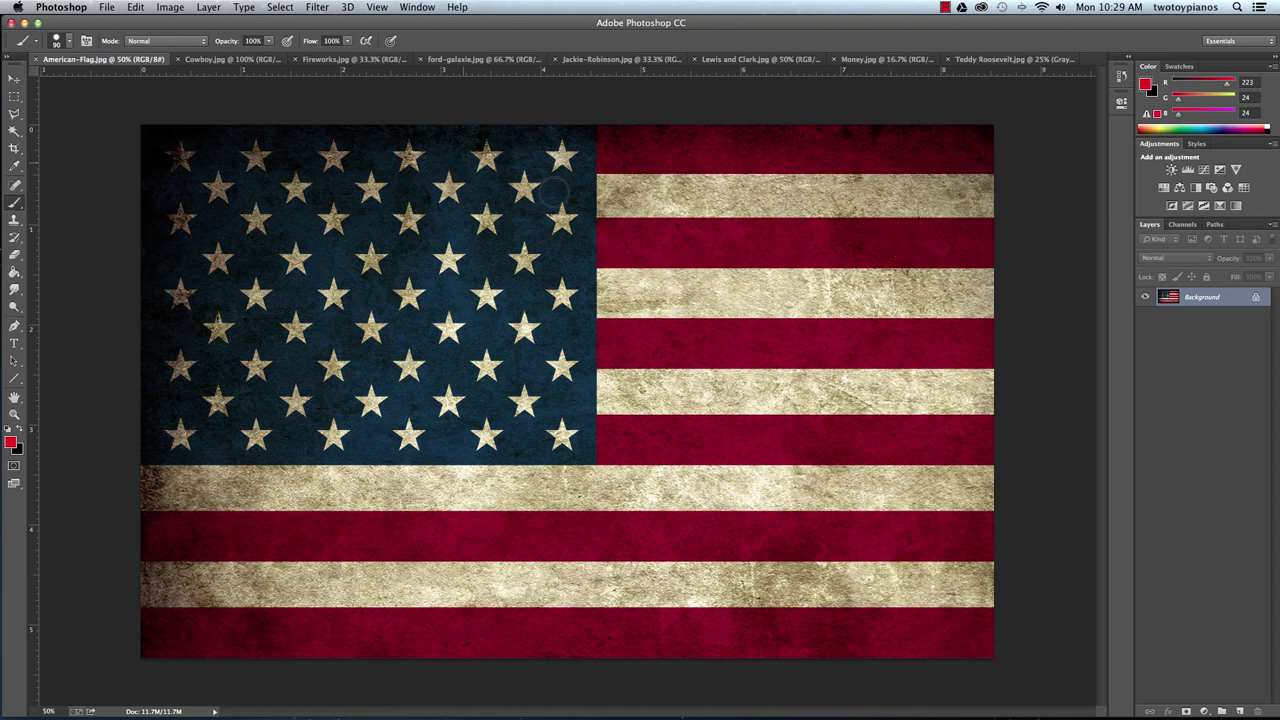
Create a new white 29 × 40 in, 300 ppi document named 'American Night Poster'.
{"action": "left_click", "coordinate": [108, 8]}
{"action": "left_click", "coordinate": [116, 23]}
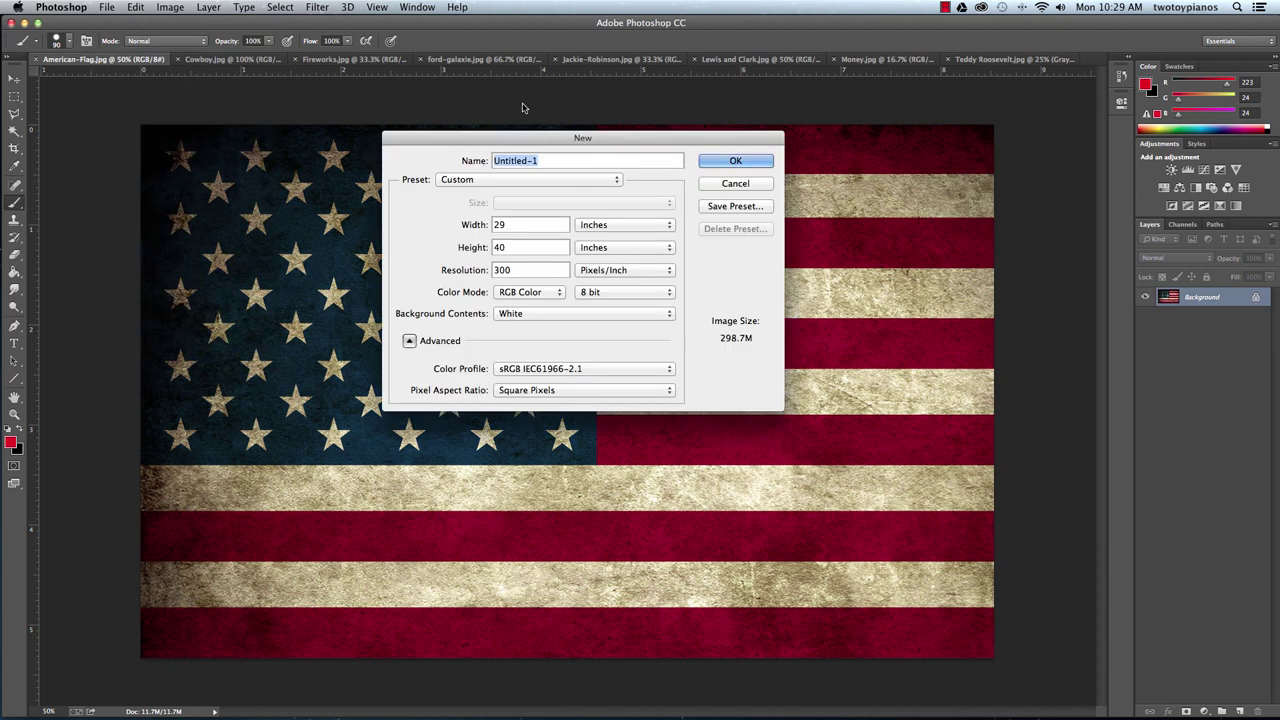
{"action": "type", "text": "L"}
{"action": "type", "text": "meri"}
{"action": "type", "text": "can Night Poster"}
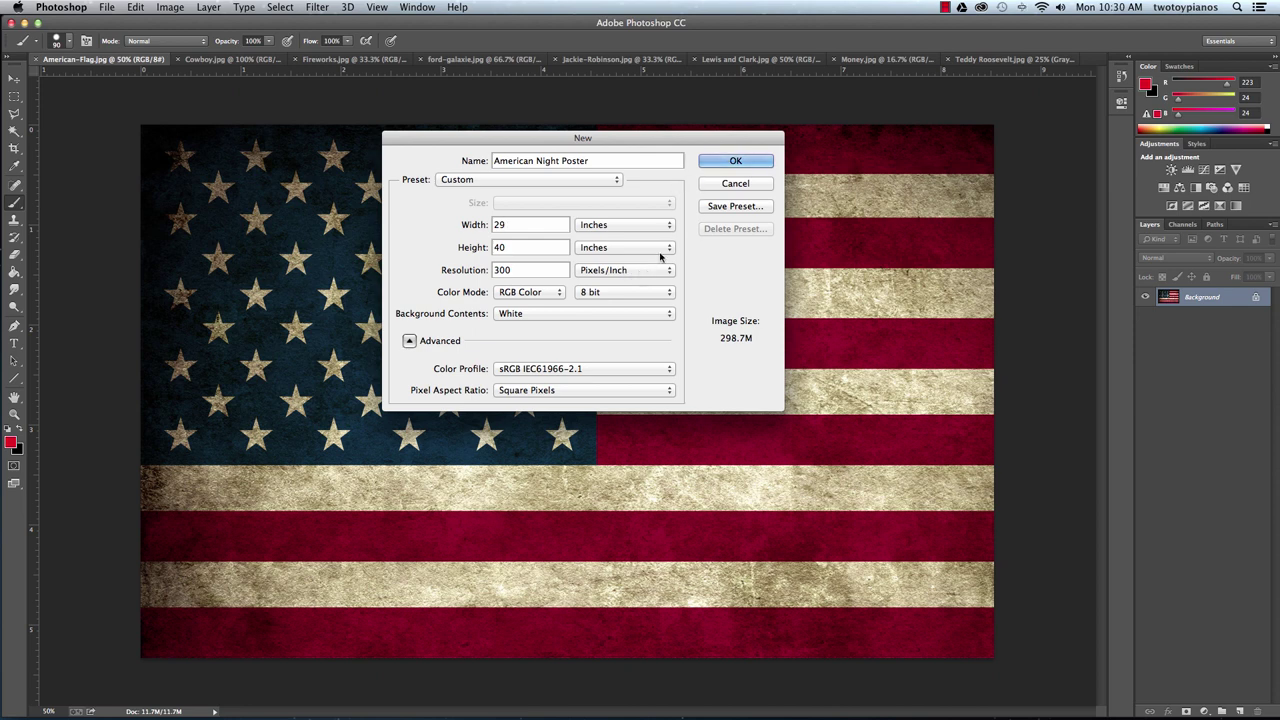
{"action": "left_click", "coordinate": [726, 162]}
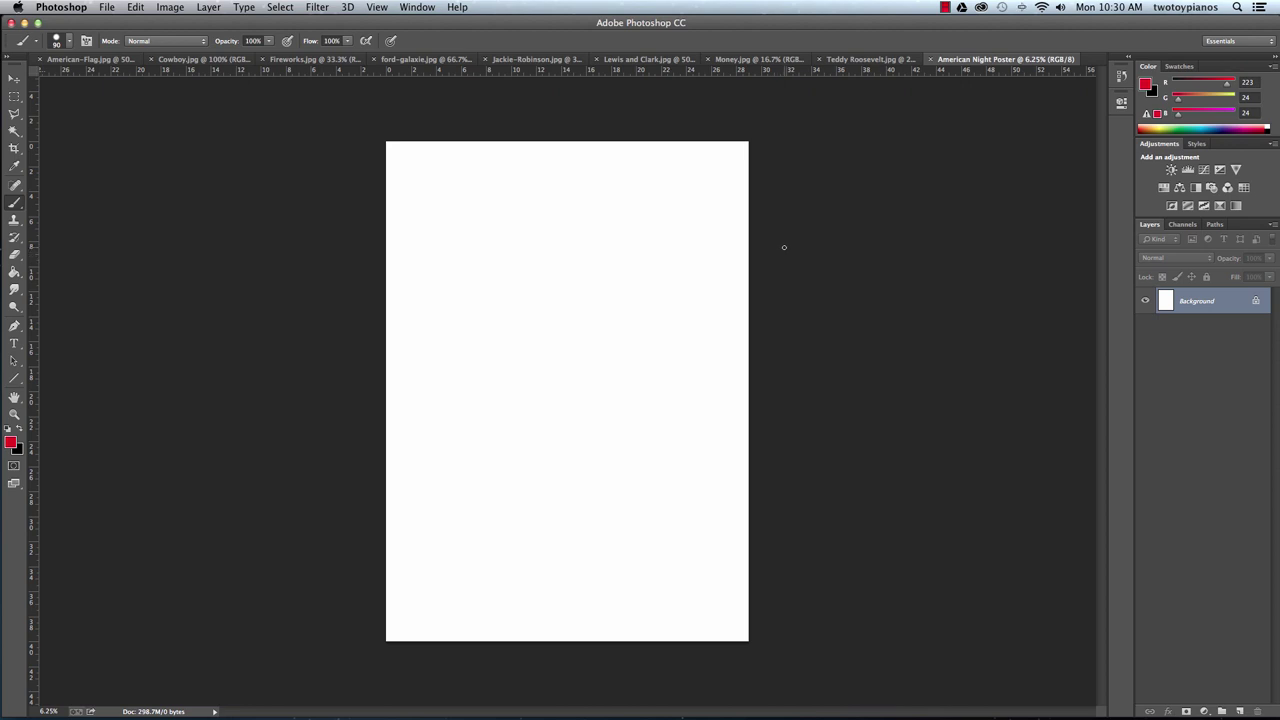
Convert the Background layer to a normal layer named 'BG'.
{"action": "double_click", "coordinate": [1210, 303]}
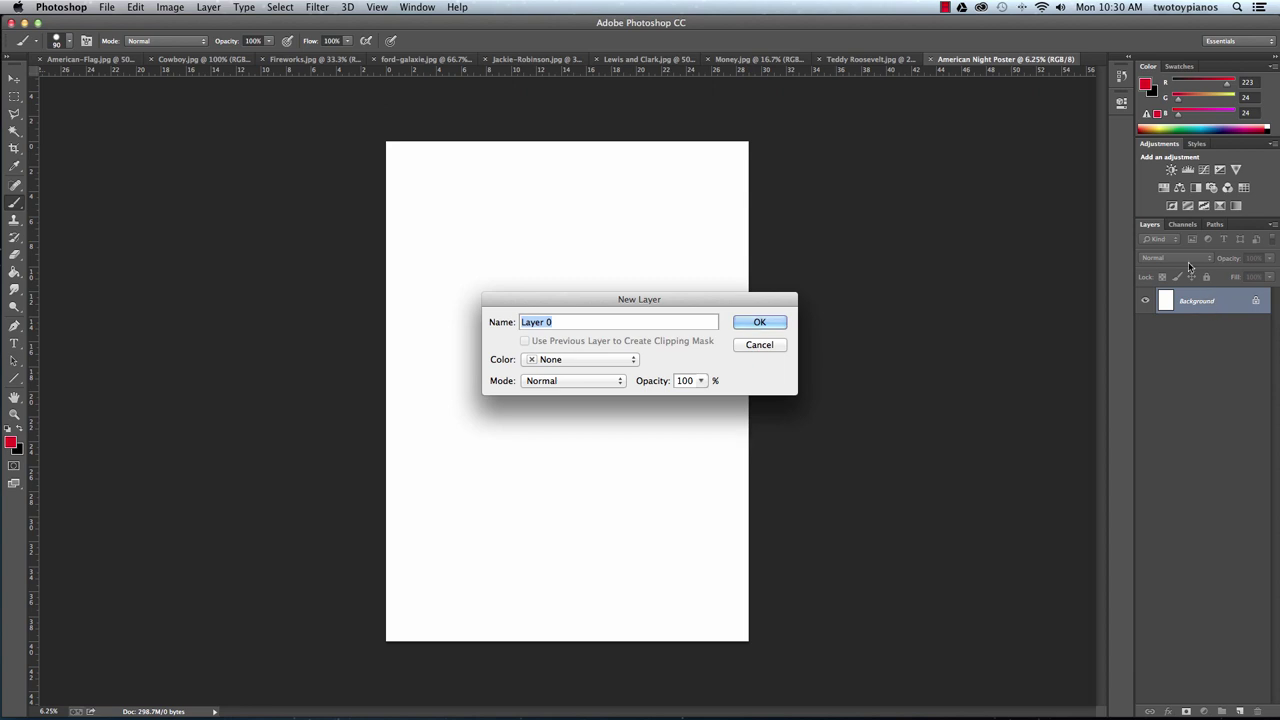
{"action": "type", "text": "BG"}
{"action": "key", "text": "Return"}
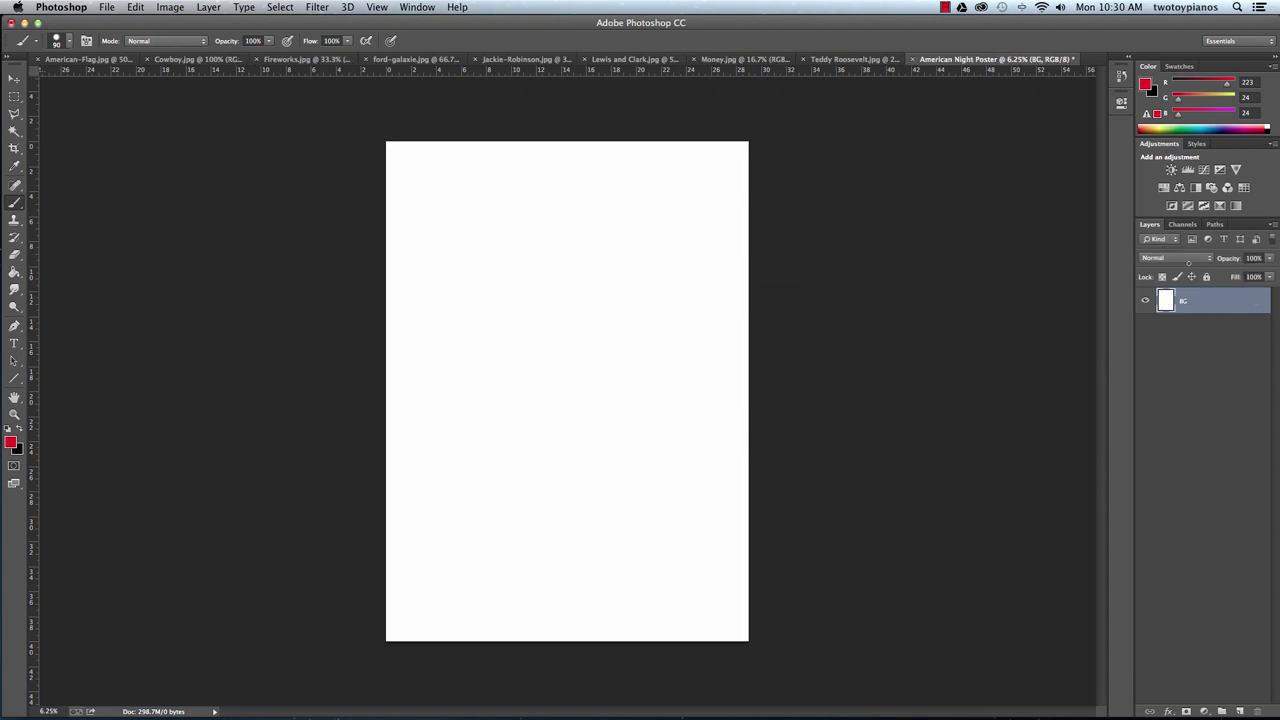
Set the foreground colour to dark blue (RGB 14, 37, 153).
{"action": "left_click", "coordinate": [12, 441]}
{"action": "left_click_drag", "start_coordinate": [233, 250], "coordinate": [231, 214]}
{"action": "left_click", "coordinate": [203, 219]}
{"action": "left_click", "coordinate": [356, 147]}
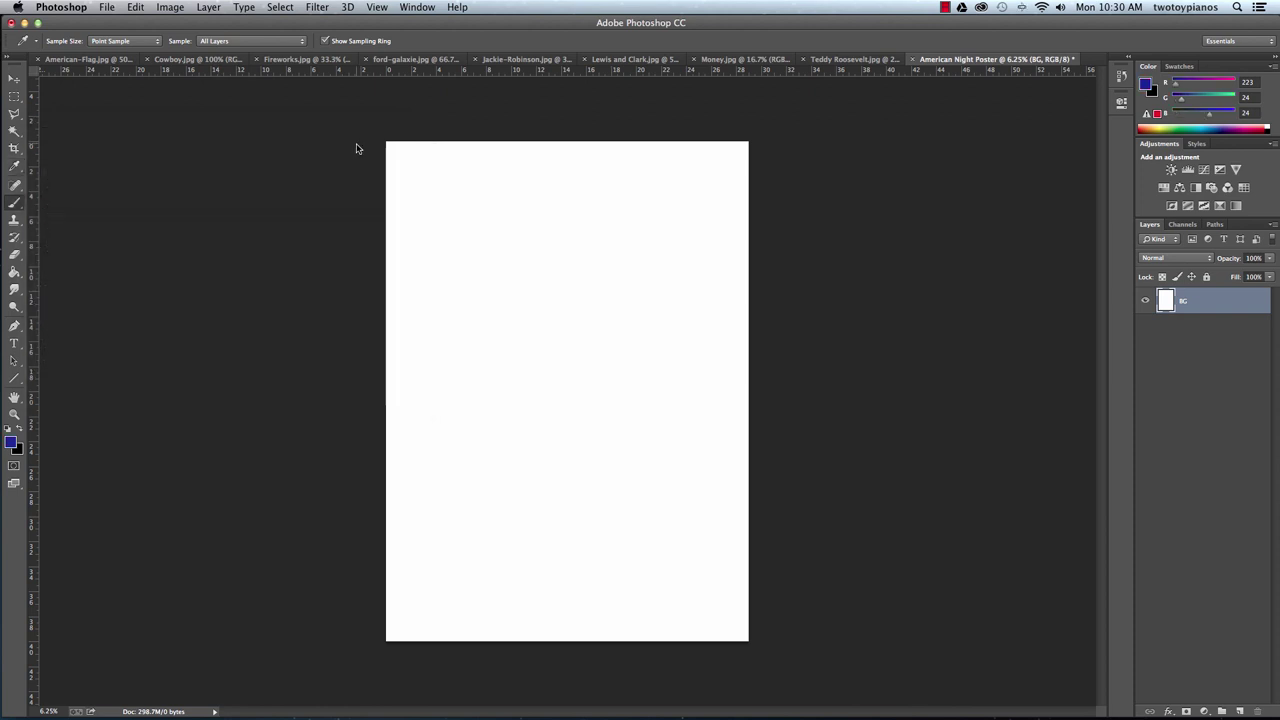
Fill the BG layer with dark blue using the Paint Bucket, then show Cowboy.jpg.
{"action": "key", "text": "b"}
{"action": "left_click", "coordinate": [14, 272]}
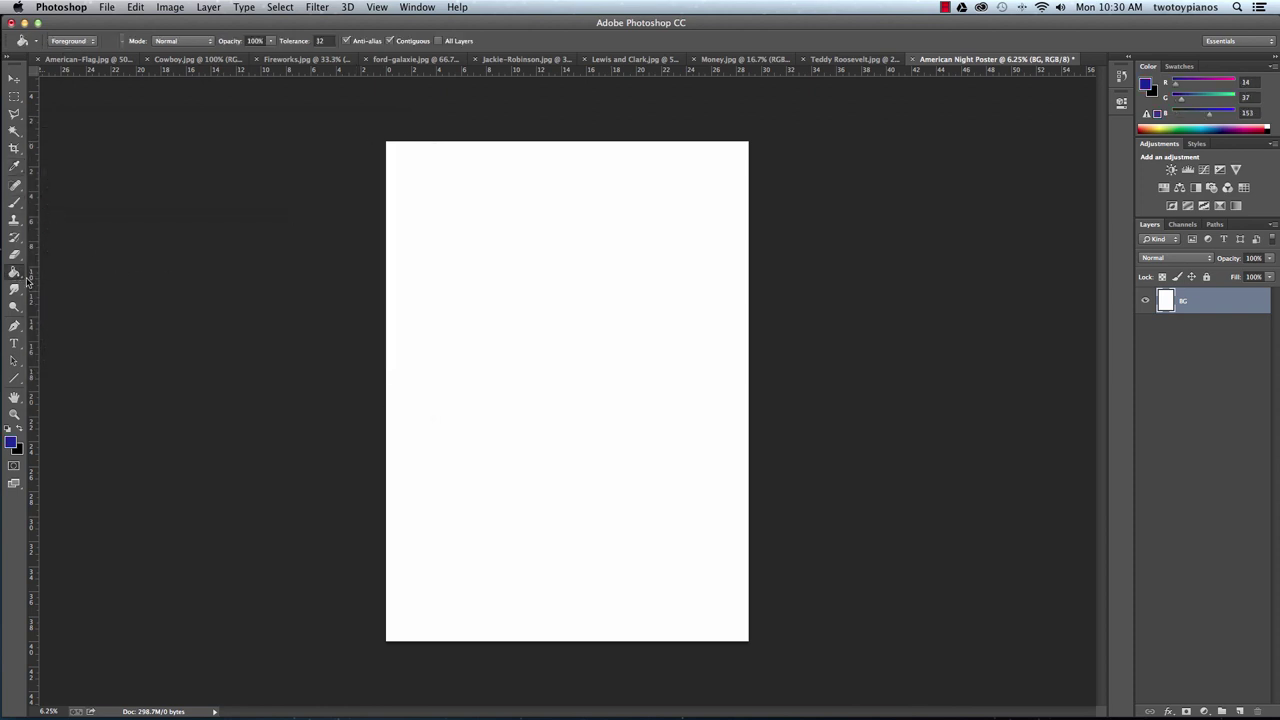
{"action": "left_click_drag", "start_coordinate": [17, 278], "coordinate": [68, 284]}
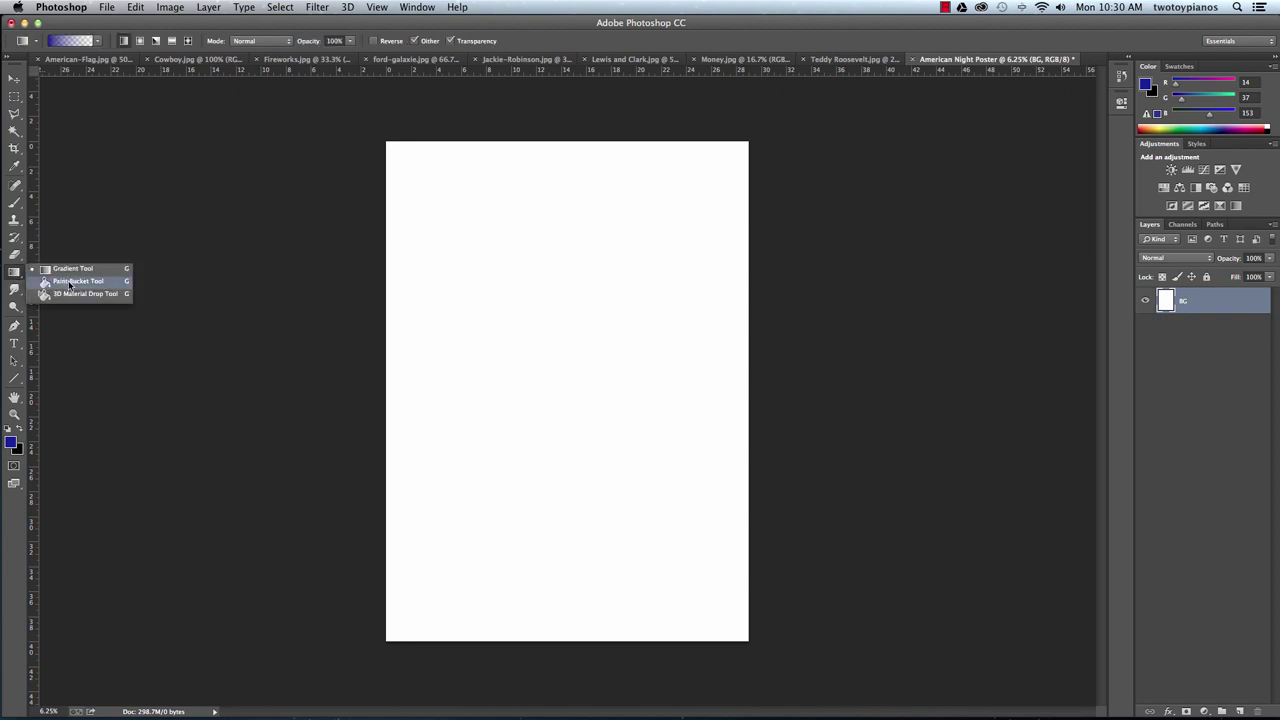
{"action": "left_click_drag", "start_coordinate": [70, 284], "coordinate": [72, 284]}
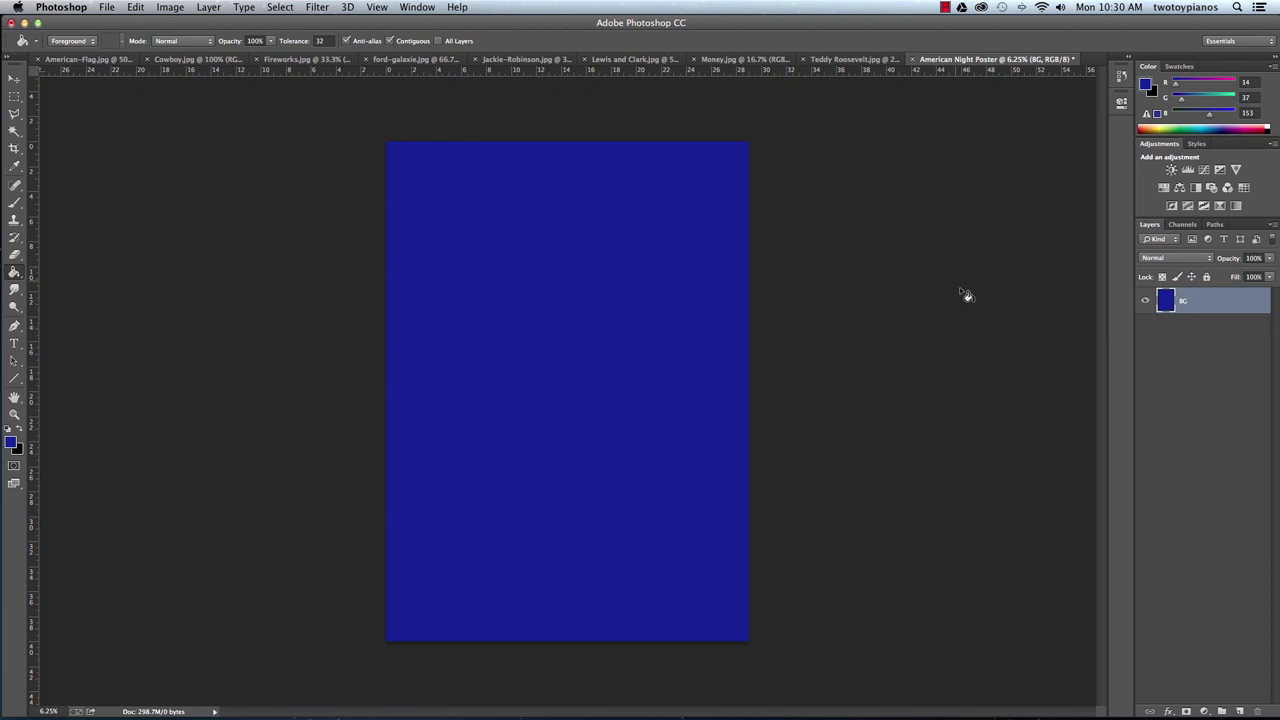
{"action": "left_click", "coordinate": [183, 60]}
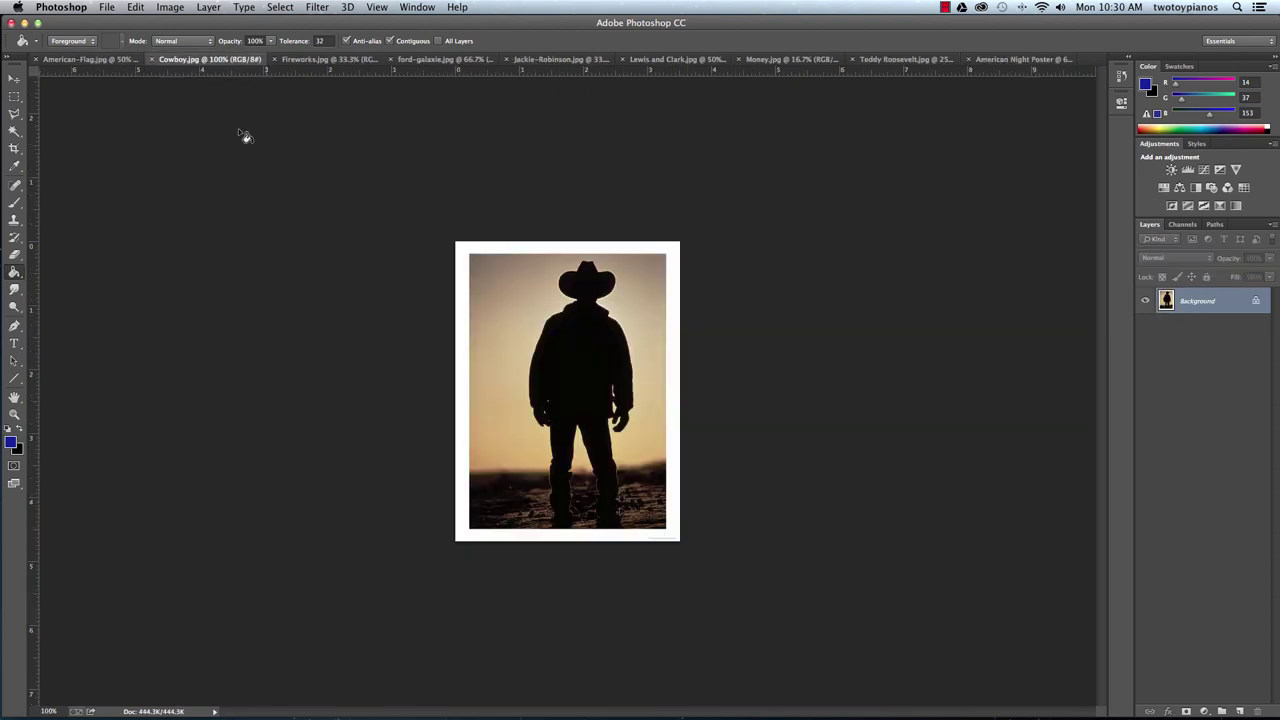
Drag the cowboy image onto the blue poster as a new layer with the Move tool.
{"action": "left_click", "coordinate": [15, 79]}
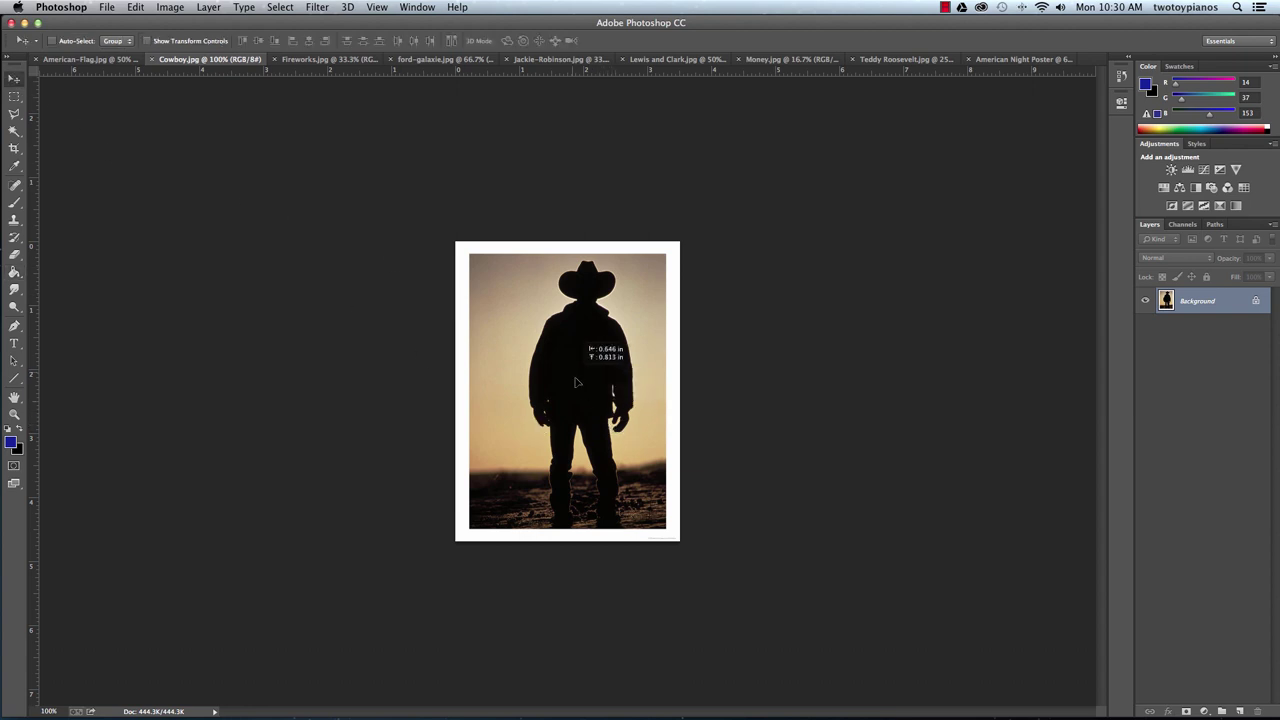
{"action": "left_click_drag", "start_coordinate": [583, 356], "coordinate": [1003, 62]}
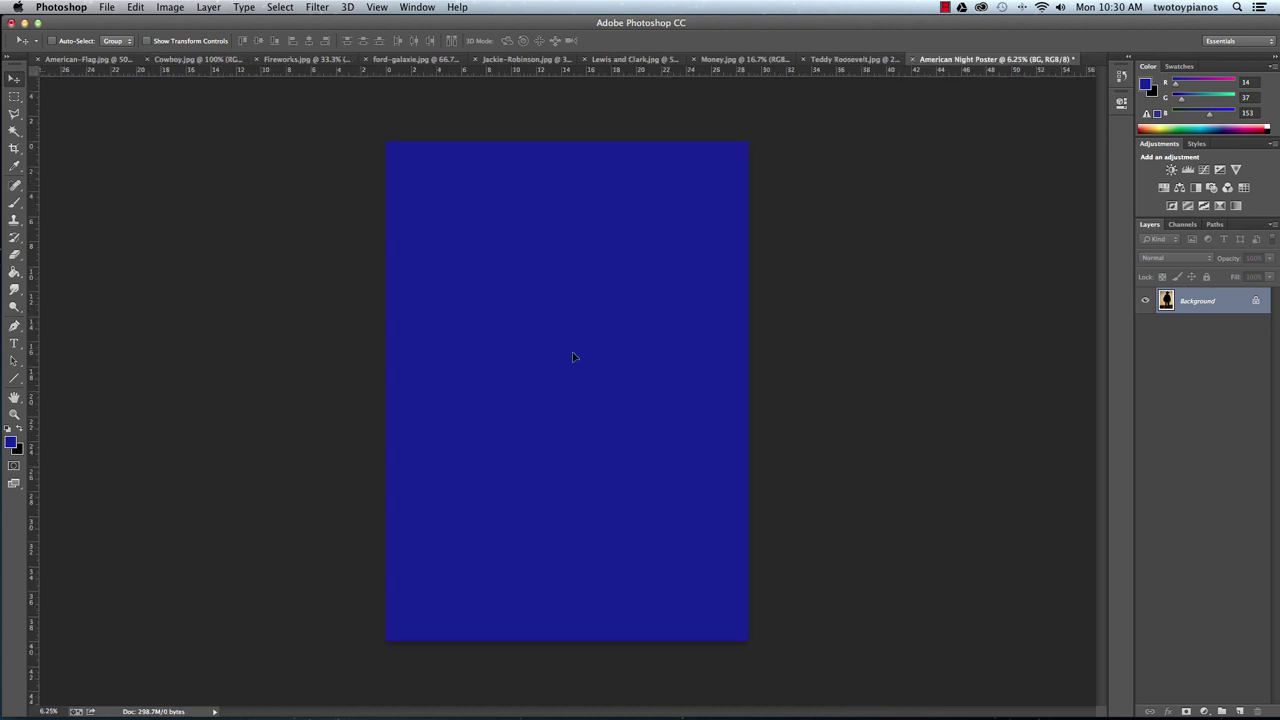
{"action": "left_click_drag", "start_coordinate": [573, 357], "coordinate": [574, 356]}
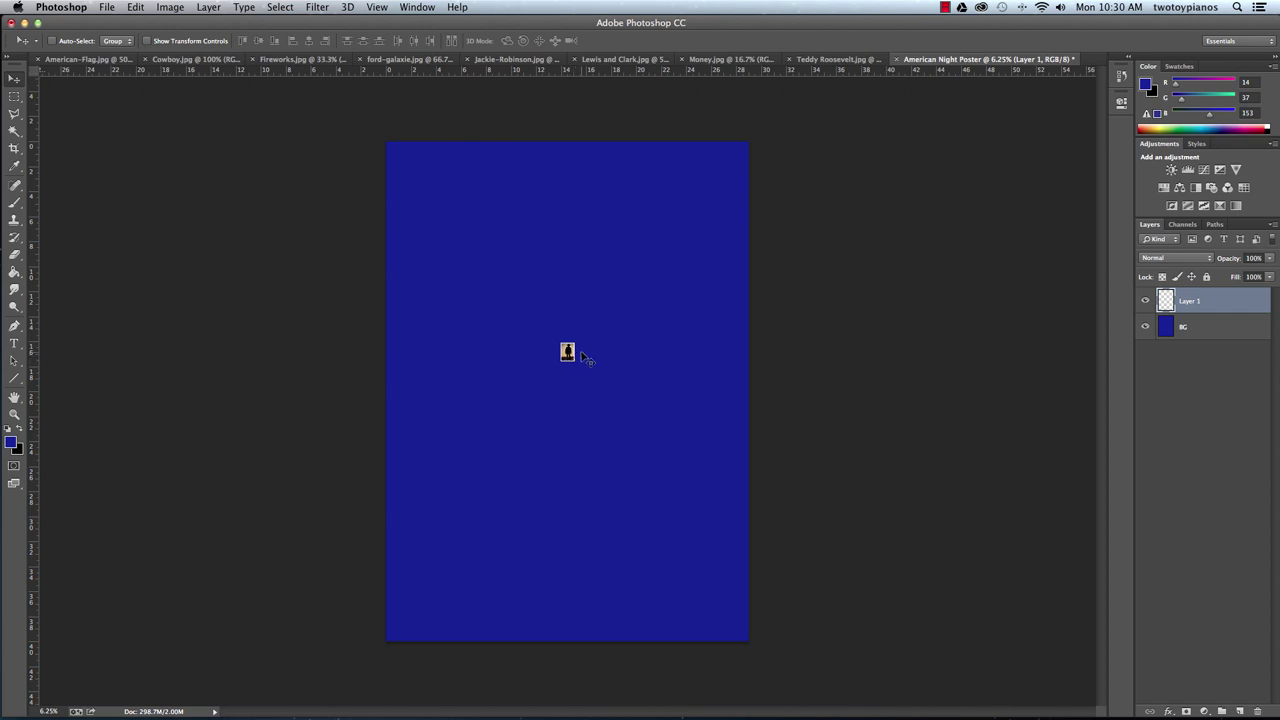
Free Transform the cowboy image, enlarging it to about 2195% to cover most of the page.
{"action": "key", "text": "super+t"}
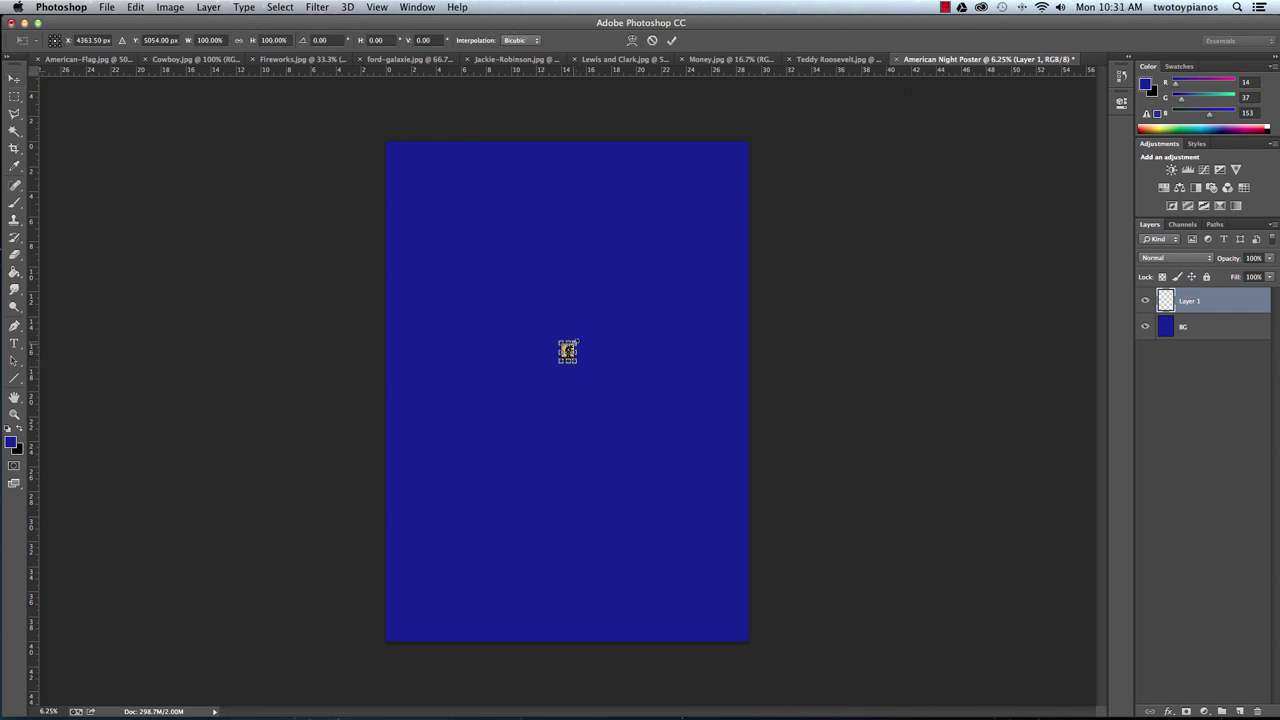
{"action": "left_click_drag", "start_coordinate": [576, 343], "coordinate": [740, 205]}
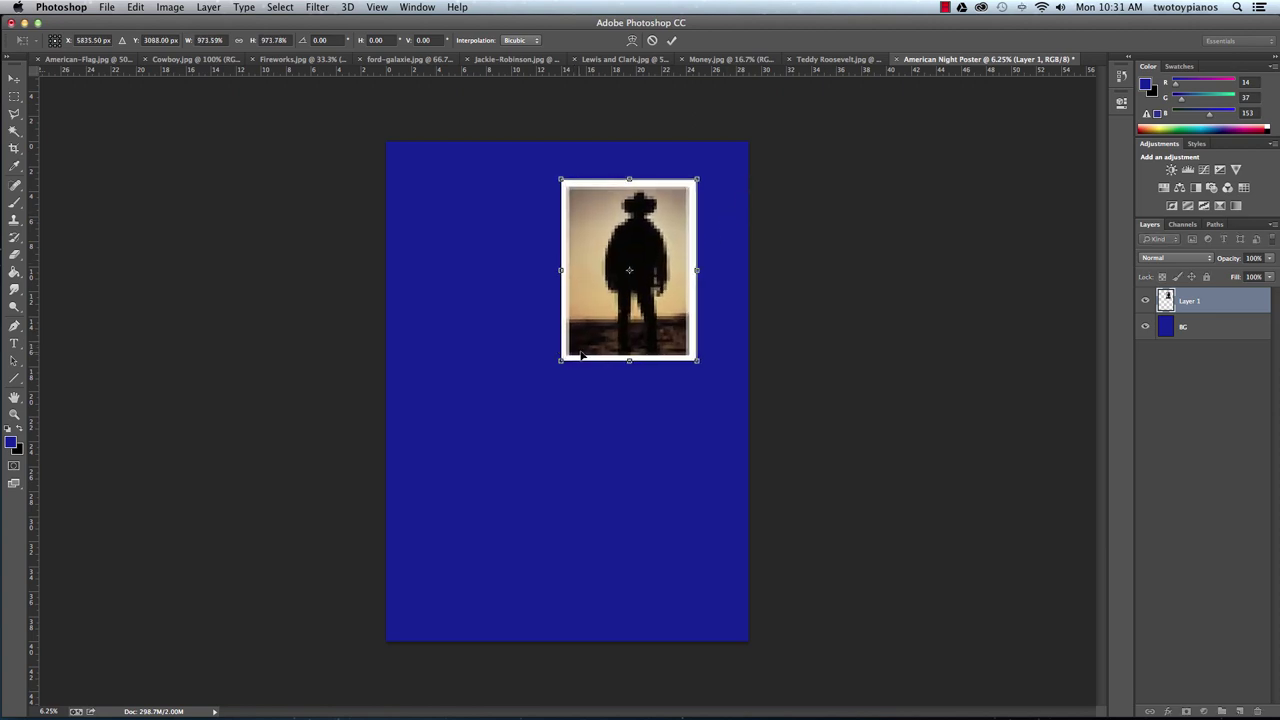
{"action": "left_click_drag", "start_coordinate": [560, 361], "coordinate": [439, 523]}
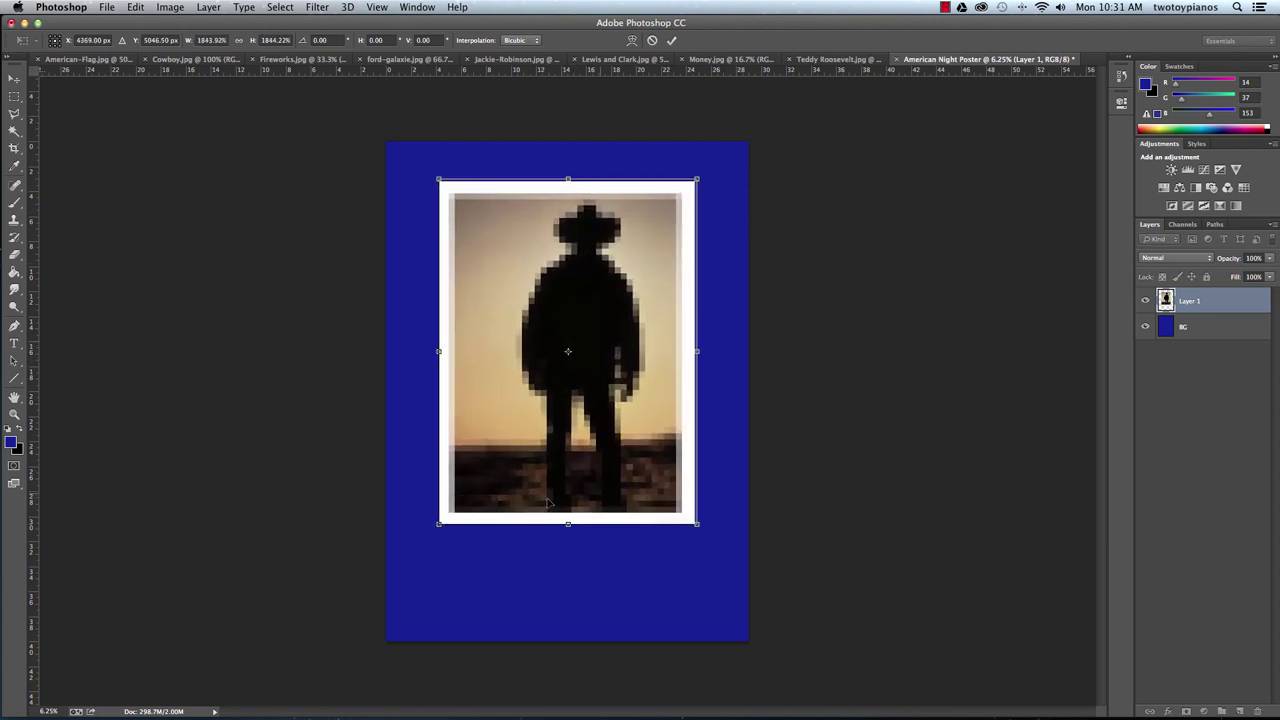
{"action": "left_click_drag", "start_coordinate": [697, 524], "coordinate": [717, 549]}
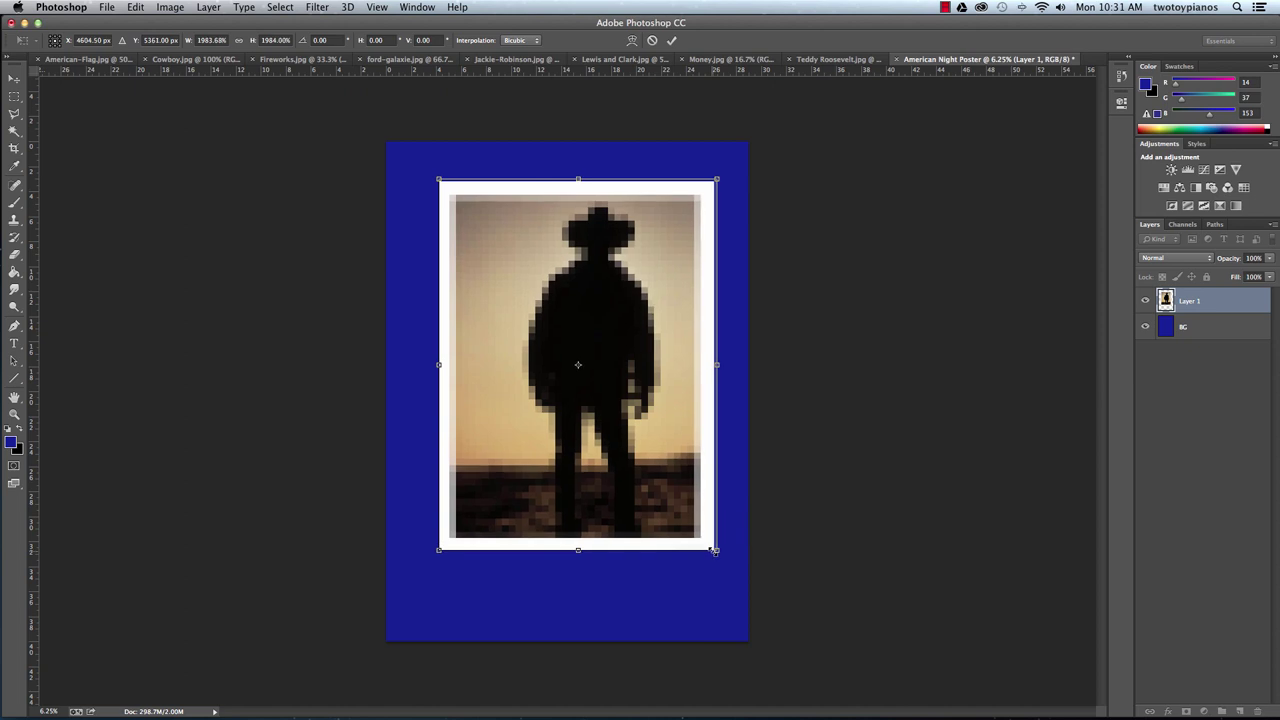
{"action": "left_click_drag", "start_coordinate": [439, 549], "coordinate": [407, 587]}
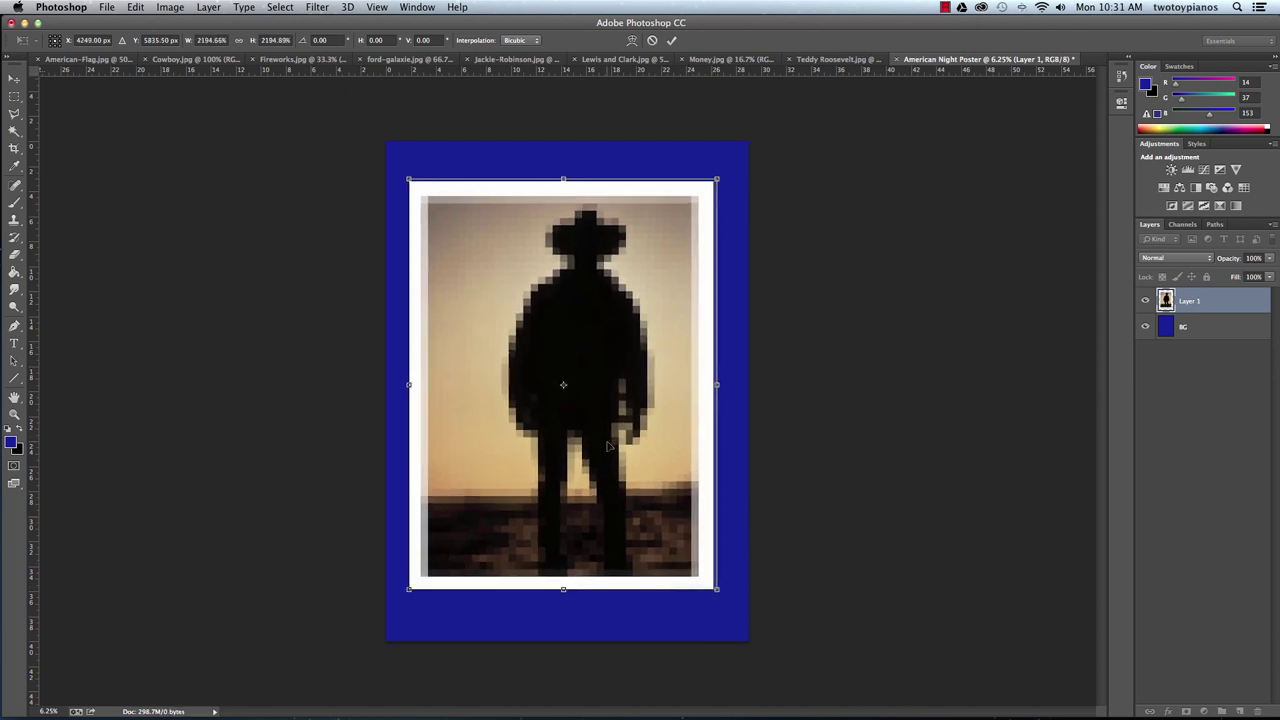
{"action": "left_click_drag", "start_coordinate": [611, 444], "coordinate": [598, 451]}
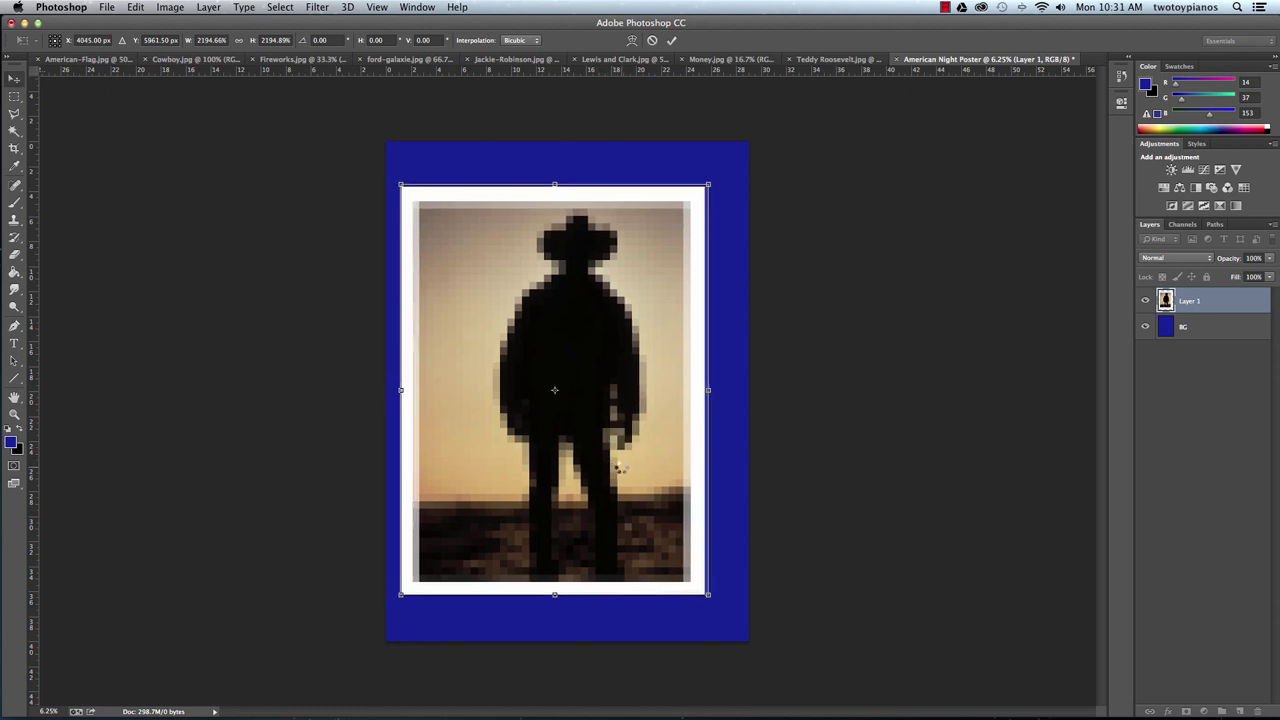
{"action": "key", "text": "Return"}
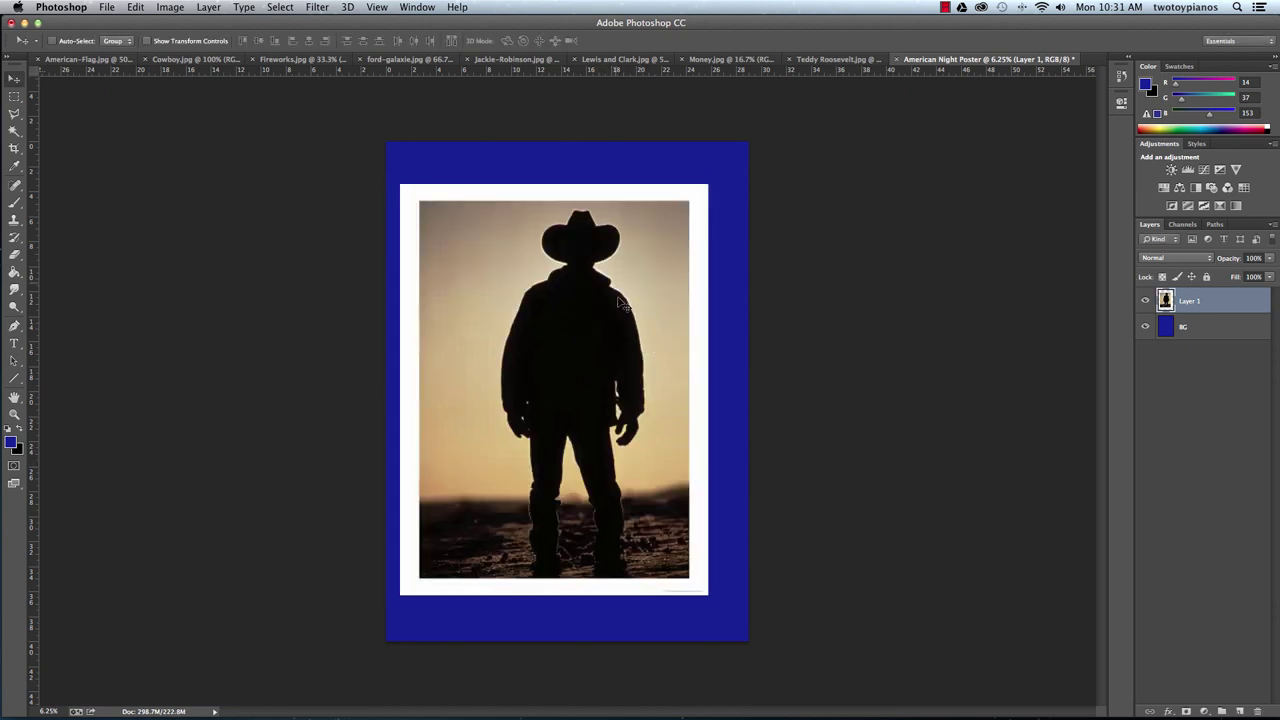
Nudge the cowboy photo into place and rename its layer 'Cowboy Temp'.
{"action": "left_click_drag", "start_coordinate": [624, 375], "coordinate": [610, 390]}
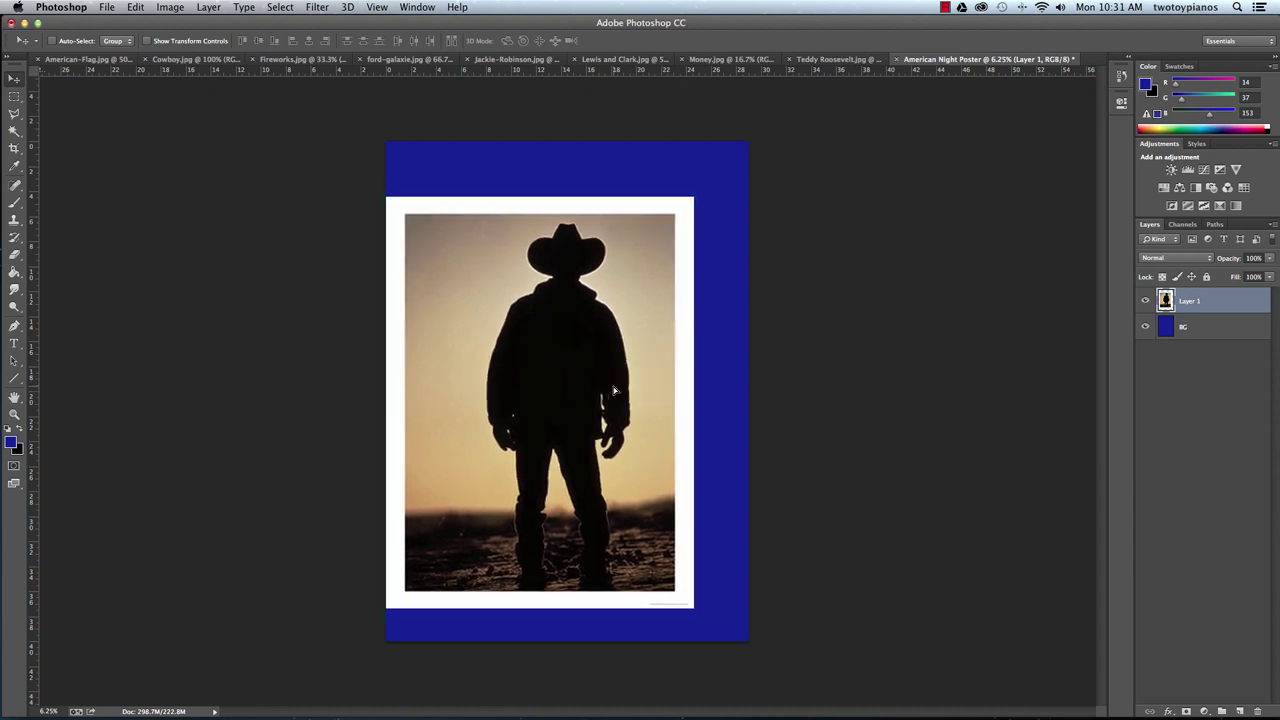
{"action": "double_click", "coordinate": [1189, 301]}
{"action": "type", "text": "Cowboy Temp"}
{"action": "key", "text": "Return"}
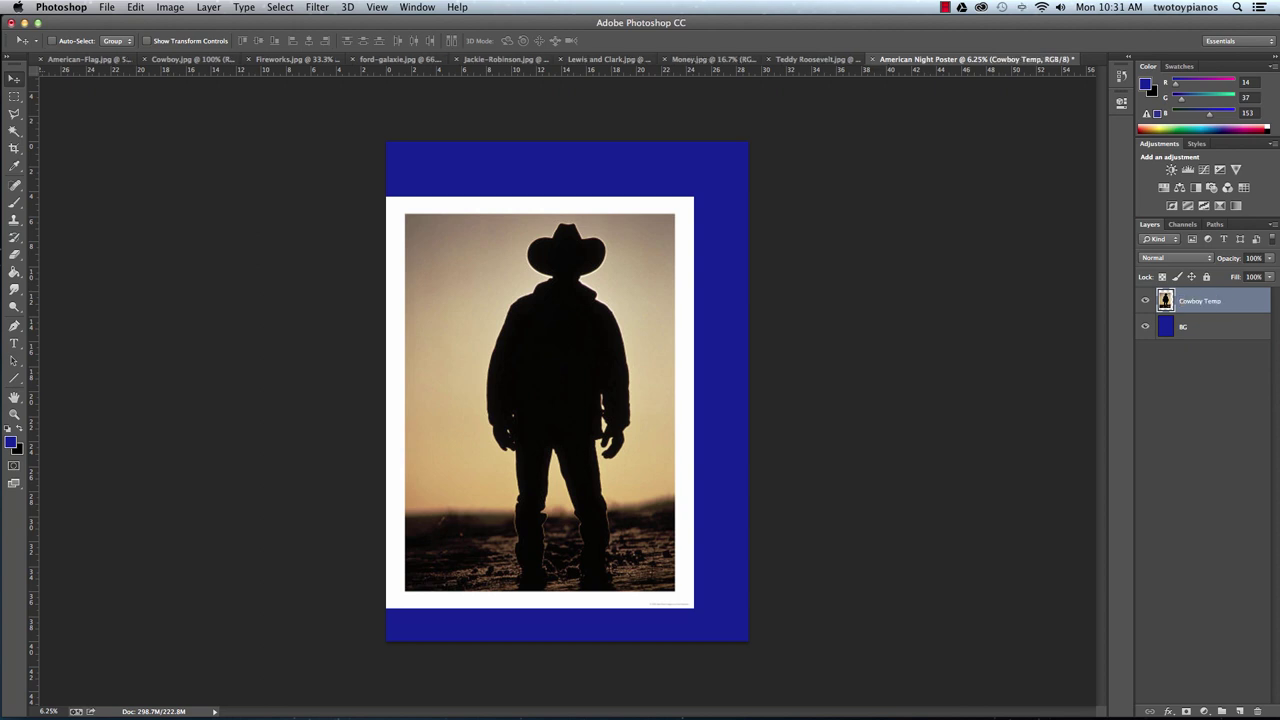
Add a new empty layer above it named 'Cowboy'.
{"action": "left_click", "coordinate": [1239, 711]}
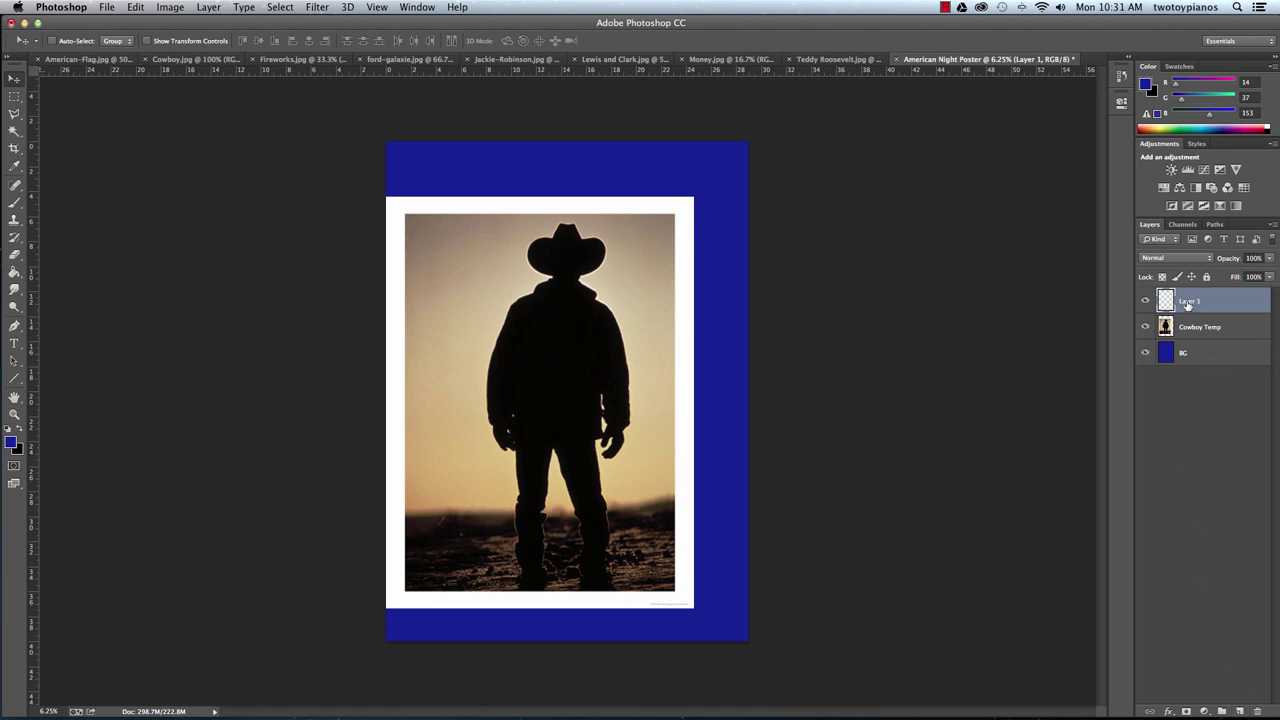
{"action": "double_click", "coordinate": [1188, 302]}
{"action": "type", "text": "Cowboy"}
{"action": "key", "text": "Return"}
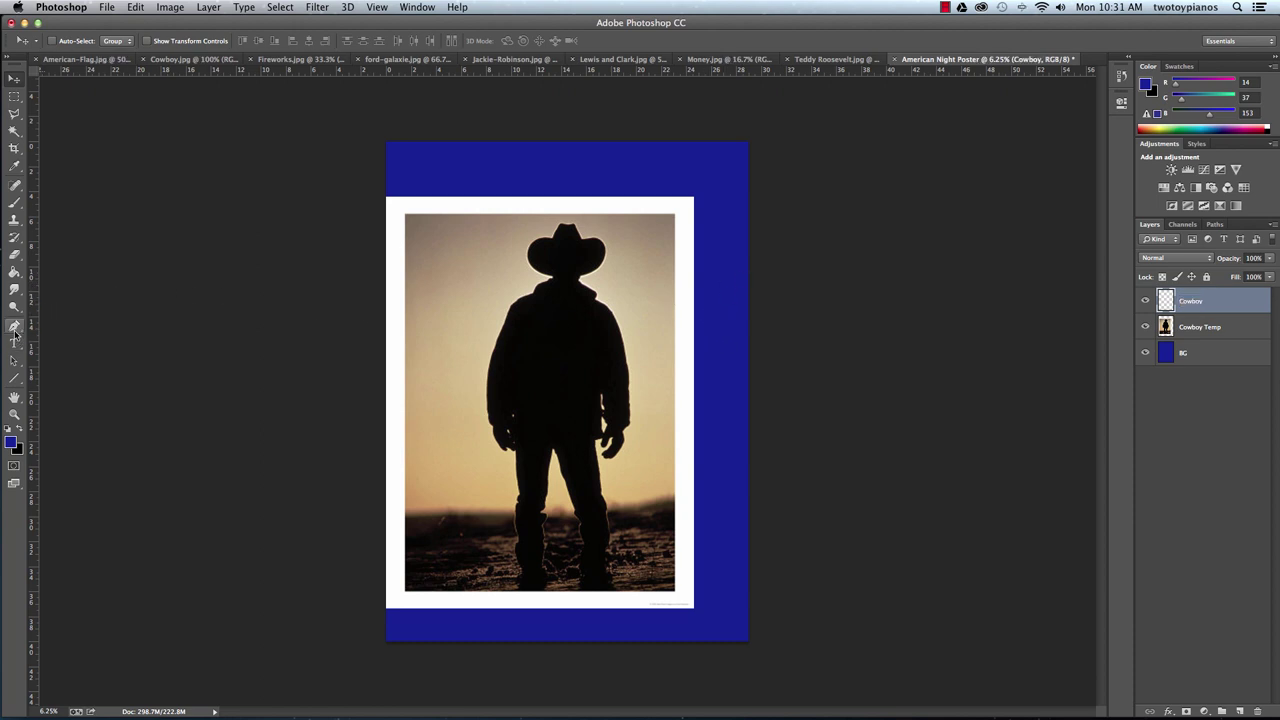
{"action": "left_click", "coordinate": [15, 327]}
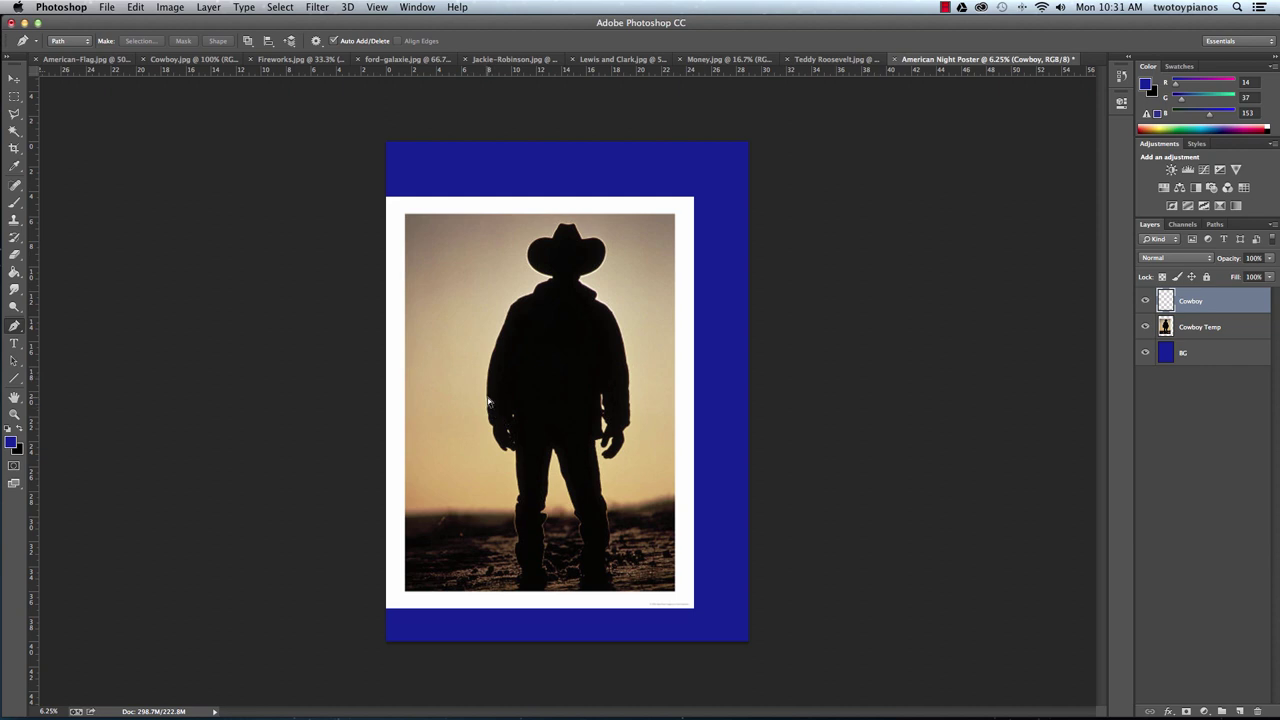
Zoom in on the boots and trace the left boot sole and outer edge up the lower leg.
{"action": "key", "text": "super+equal"}
{"action": "key", "text": "super+equal"}
{"action": "key", "text": "super+equal"}
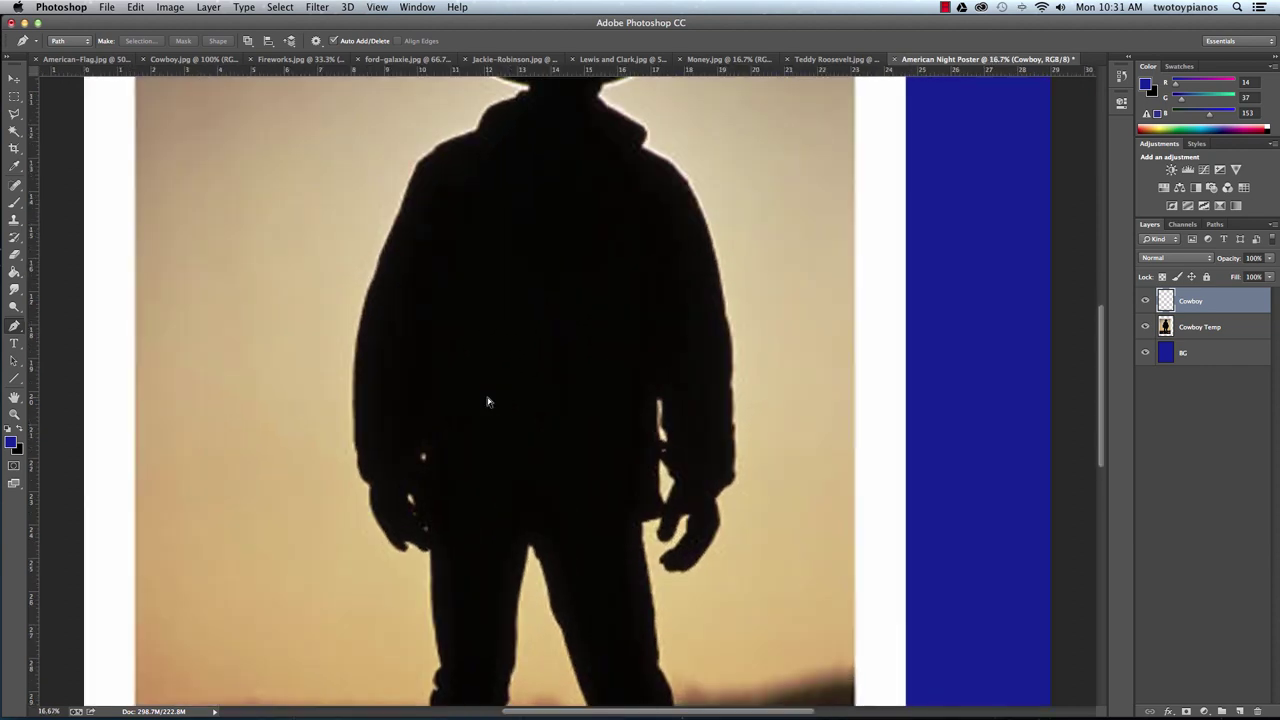
{"action": "key", "text": "super+equal"}
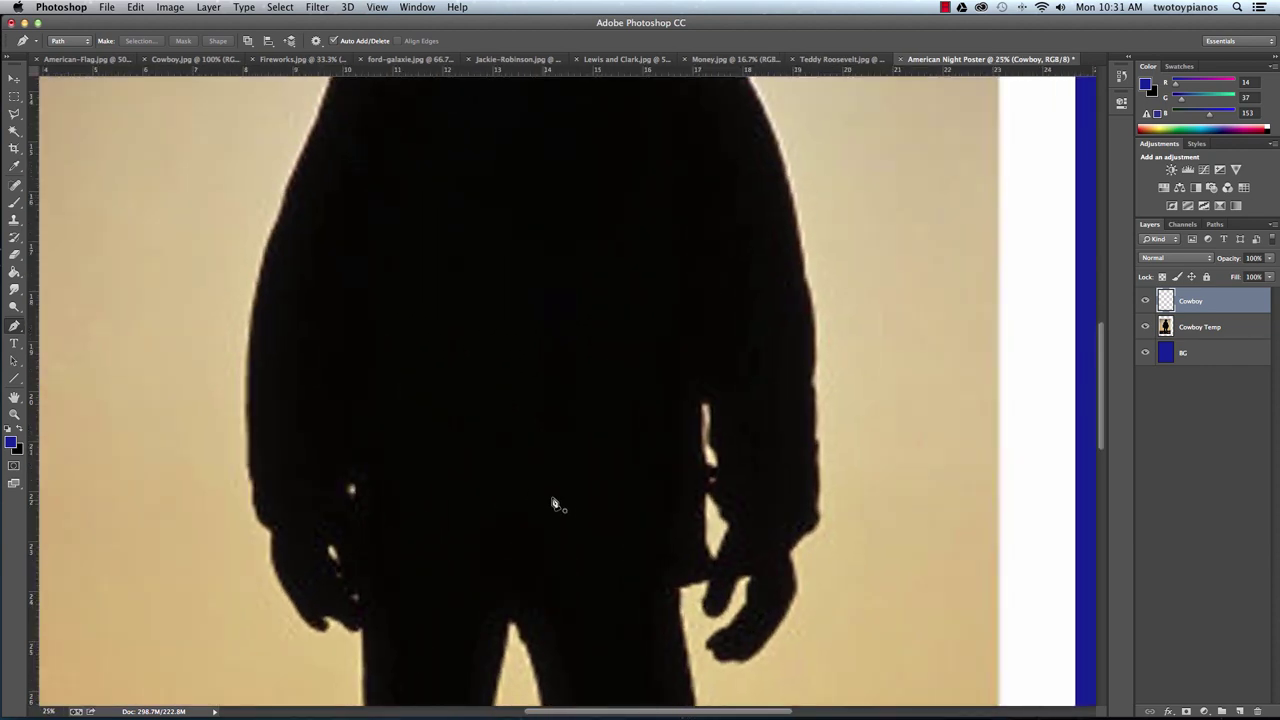
{"action": "left_click_drag", "start_coordinate": [528, 591], "coordinate": [600, 343]}
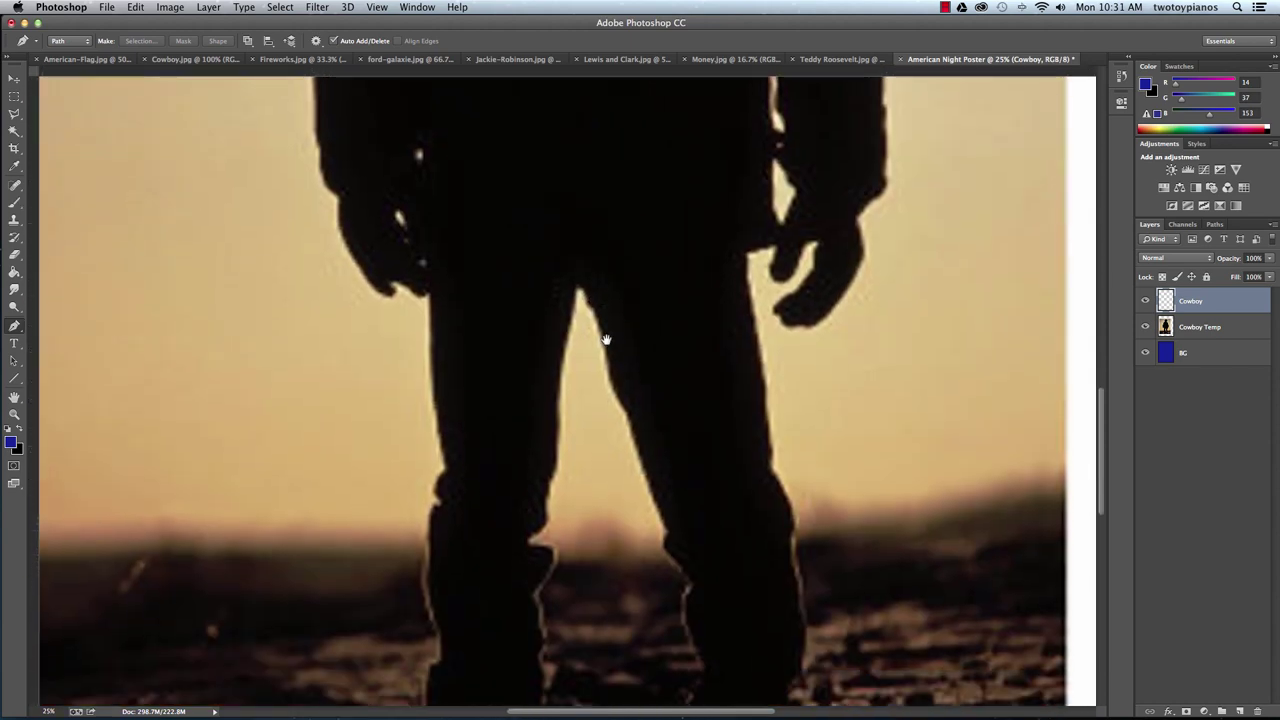
{"action": "left_click_drag", "start_coordinate": [587, 402], "coordinate": [611, 308]}
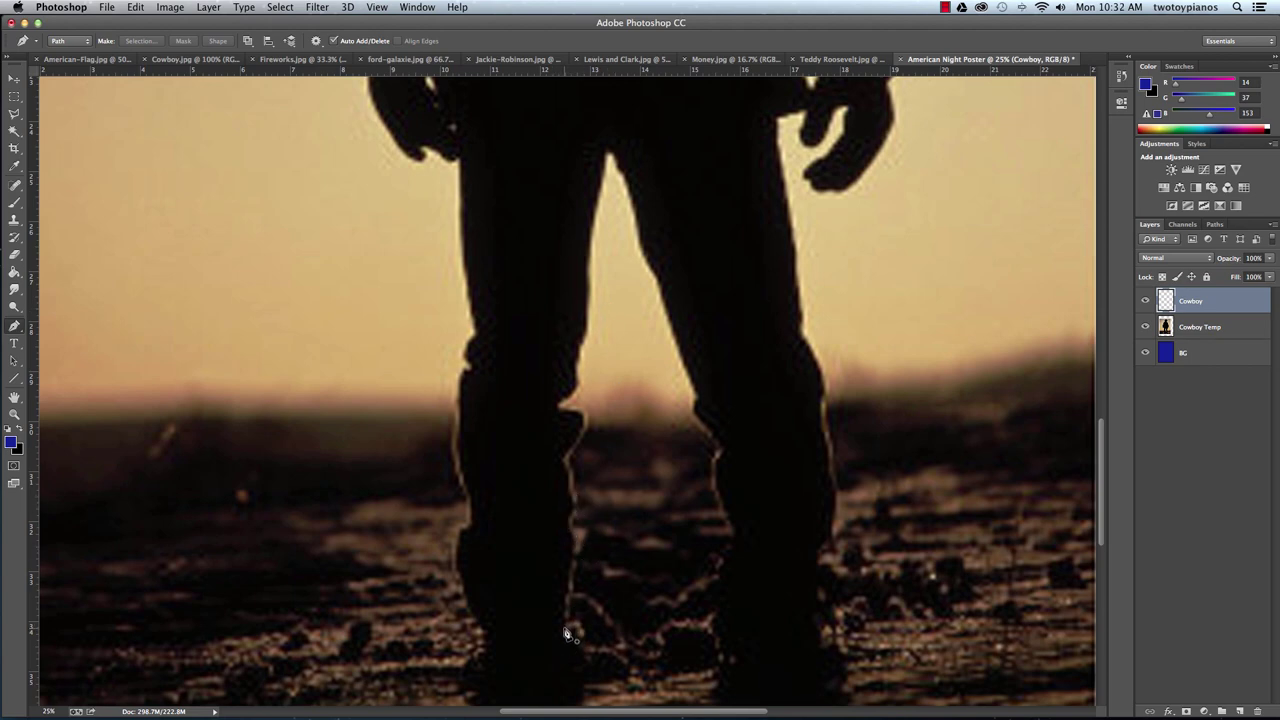
{"action": "left_click", "coordinate": [564, 629]}
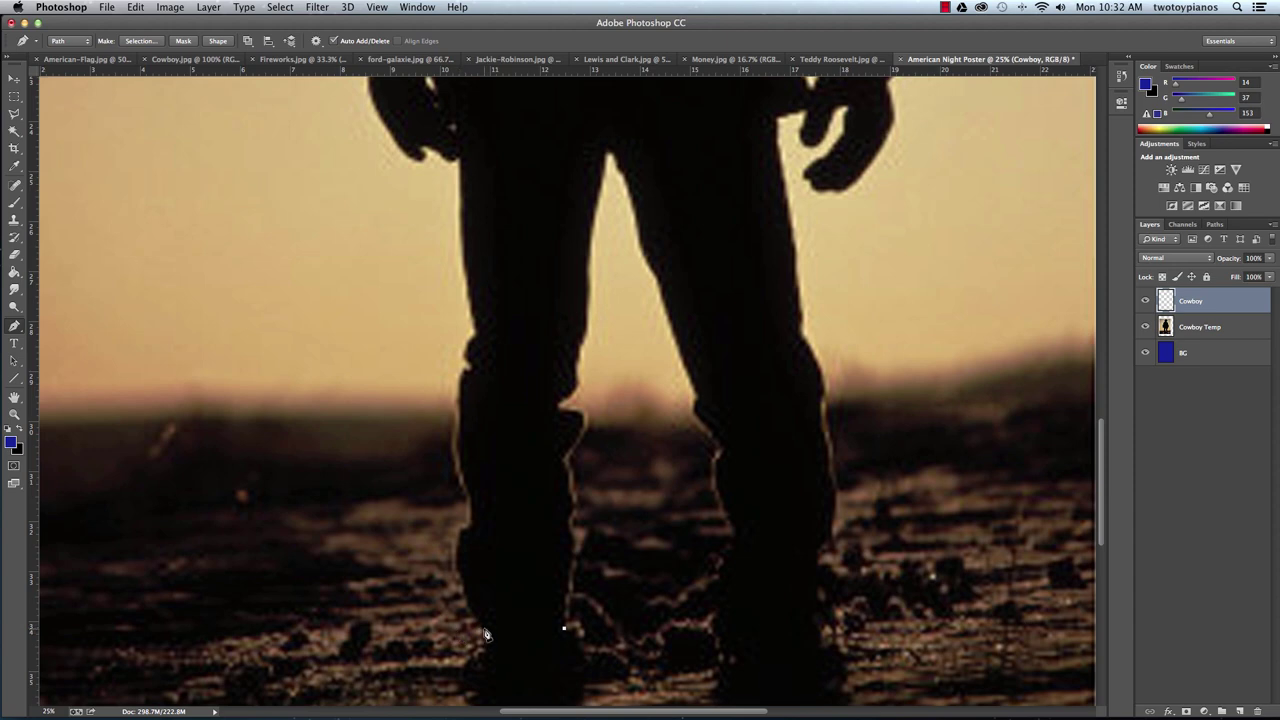
{"action": "left_click", "coordinate": [484, 630]}
{"action": "left_click_drag", "start_coordinate": [461, 573], "coordinate": [458, 561]}
{"action": "left_click", "coordinate": [461, 532]}
{"action": "left_click_drag", "start_coordinate": [470, 527], "coordinate": [473, 505]}
{"action": "left_click_drag", "start_coordinate": [454, 452], "coordinate": [456, 429]}
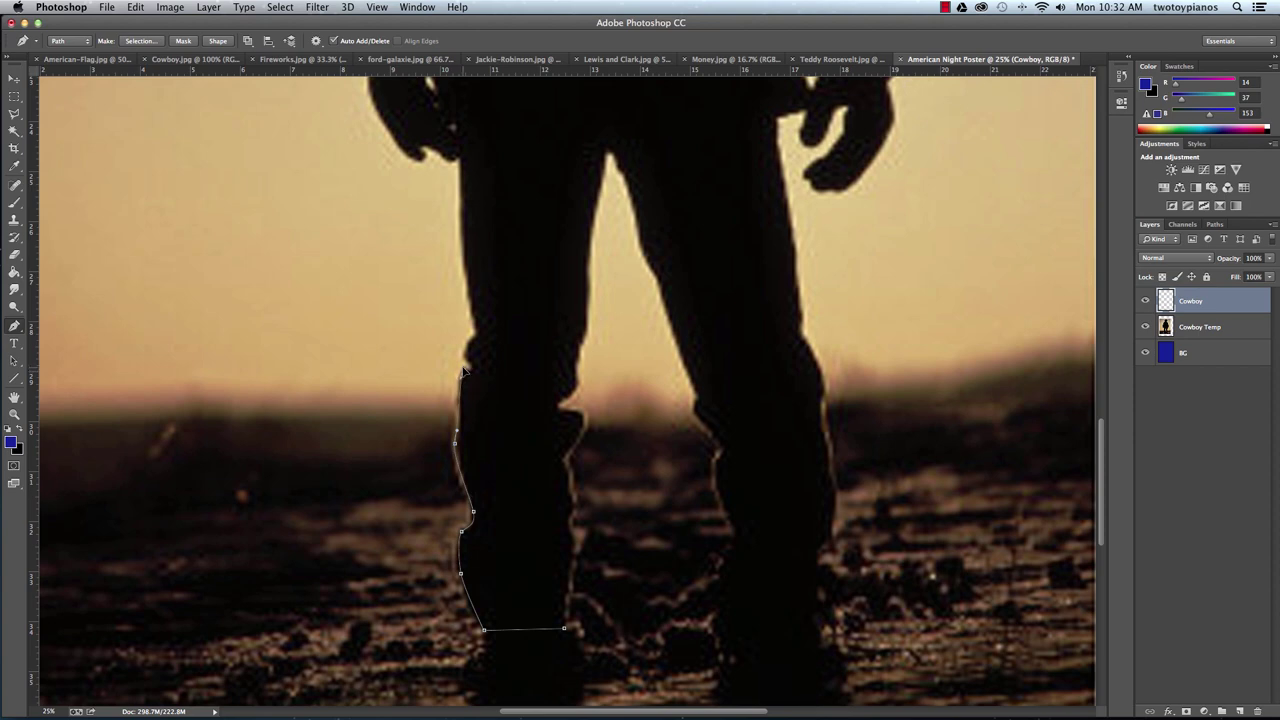
{"action": "left_click_drag", "start_coordinate": [463, 371], "coordinate": [475, 374]}
Continue the pen path up past the knee to the outer thigh edge at 50% zoom.
{"action": "key", "text": "super+equal"}
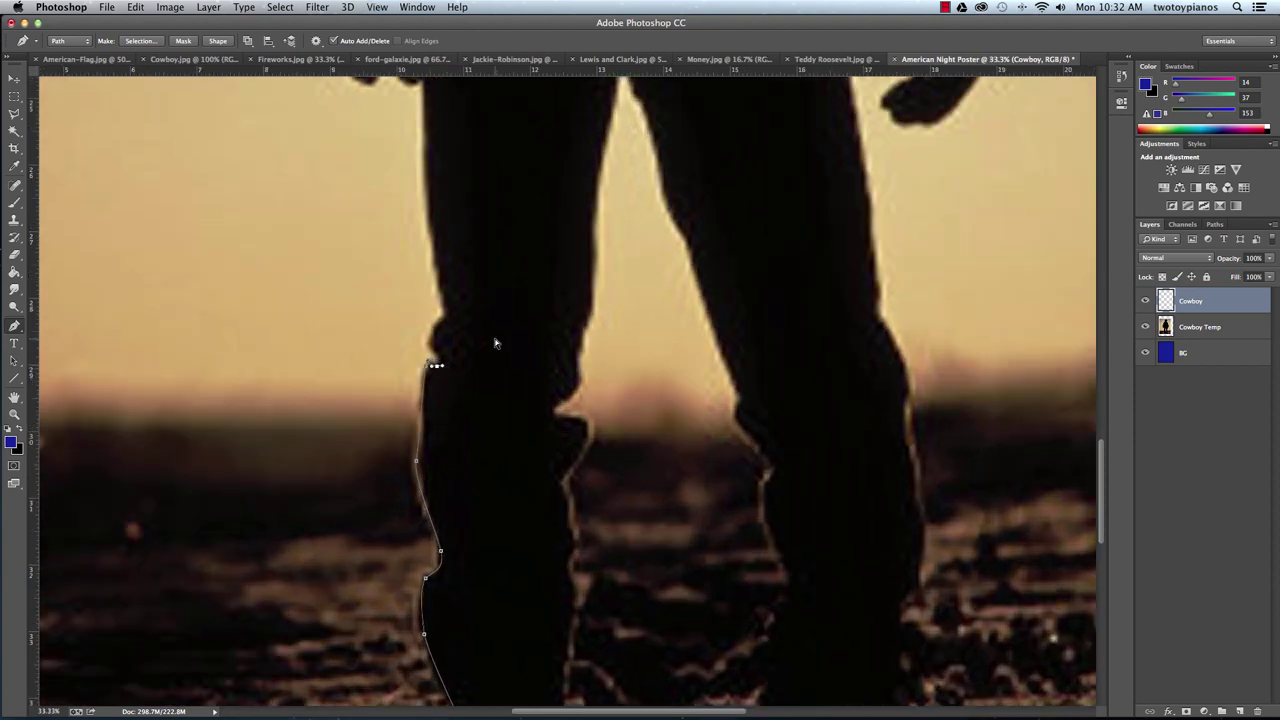
{"action": "key", "text": "super+equal"}
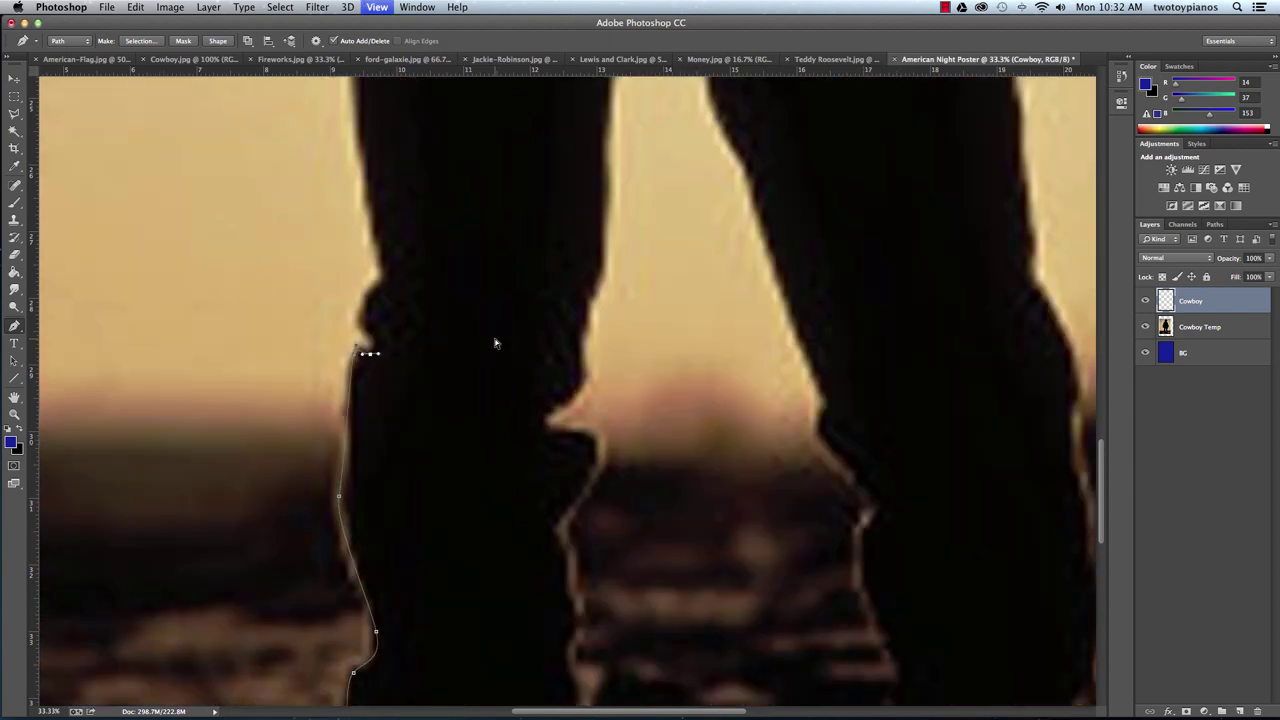
{"action": "left_click_drag", "start_coordinate": [364, 337], "coordinate": [351, 327]}
{"action": "left_click", "coordinate": [372, 292]}
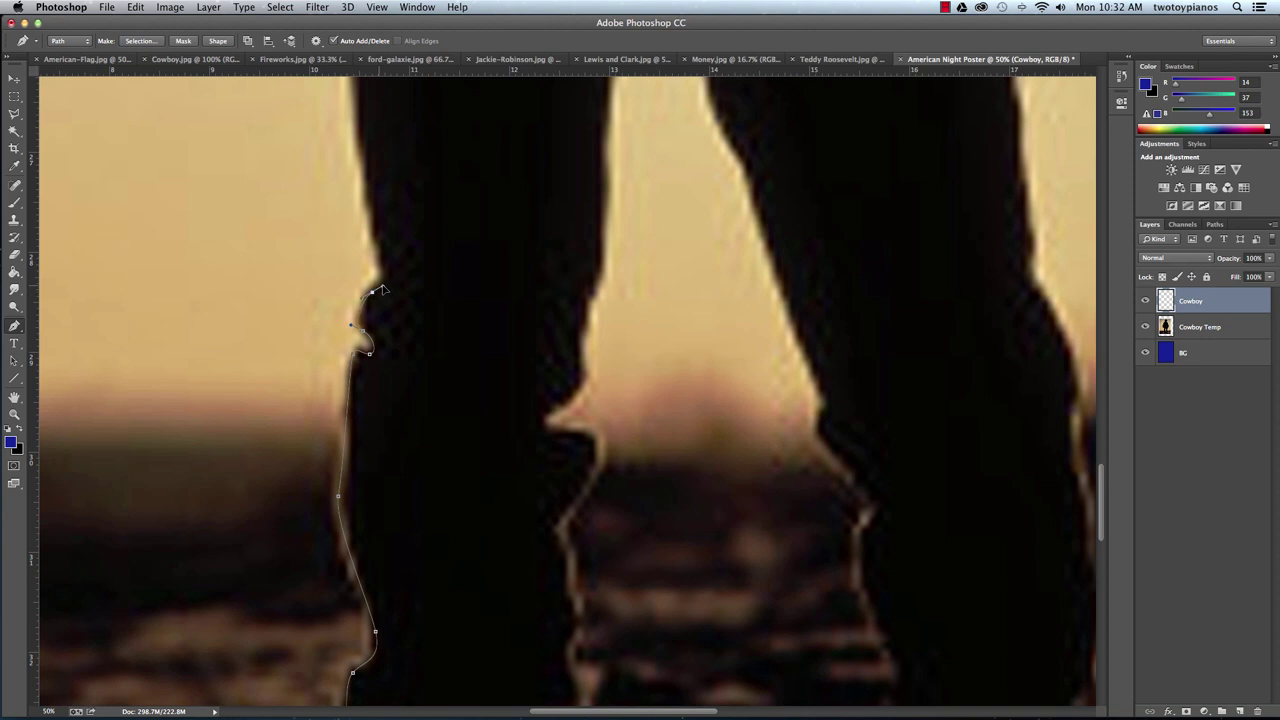
{"action": "left_click_drag", "start_coordinate": [382, 258], "coordinate": [395, 197]}
{"action": "key", "text": "h"}
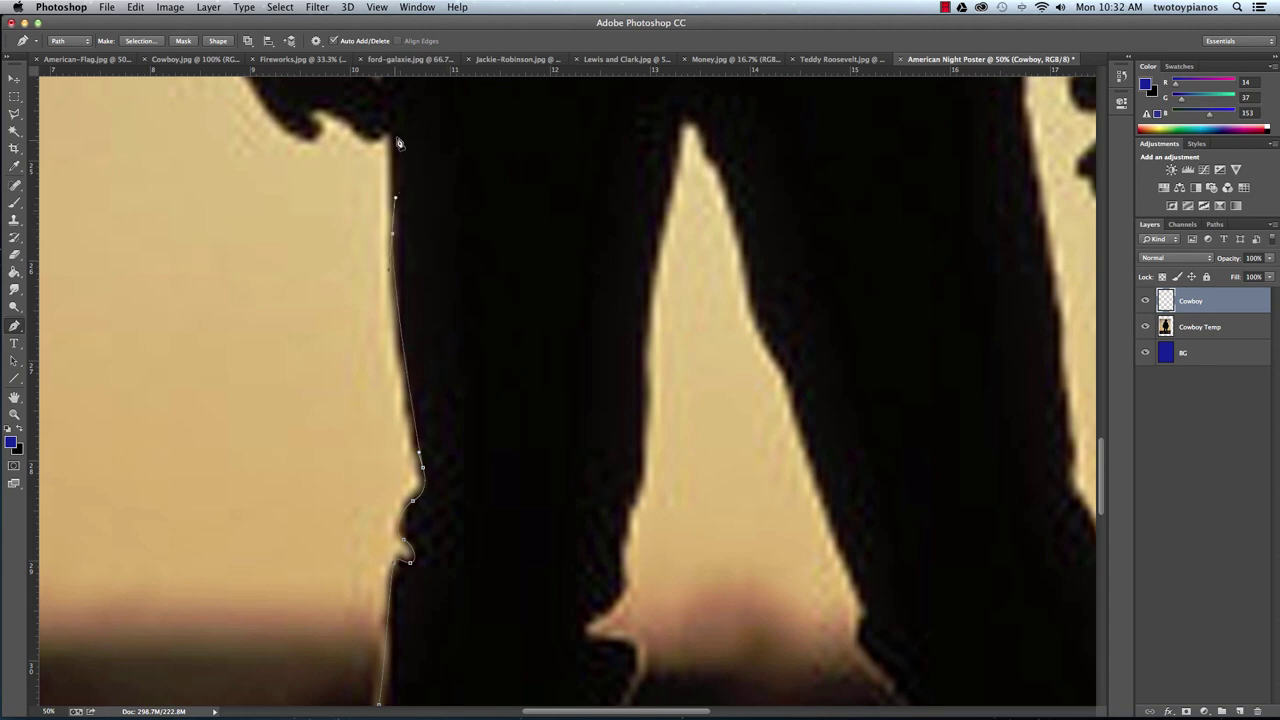
{"action": "left_click_drag", "start_coordinate": [394, 148], "coordinate": [388, 133]}
Trace the path around the left hand's underside and up the arm.
{"action": "left_click", "coordinate": [322, 110]}
{"action": "left_click_drag", "start_coordinate": [301, 143], "coordinate": [290, 137]}
{"action": "left_click_drag", "start_coordinate": [355, 273], "coordinate": [418, 452]}
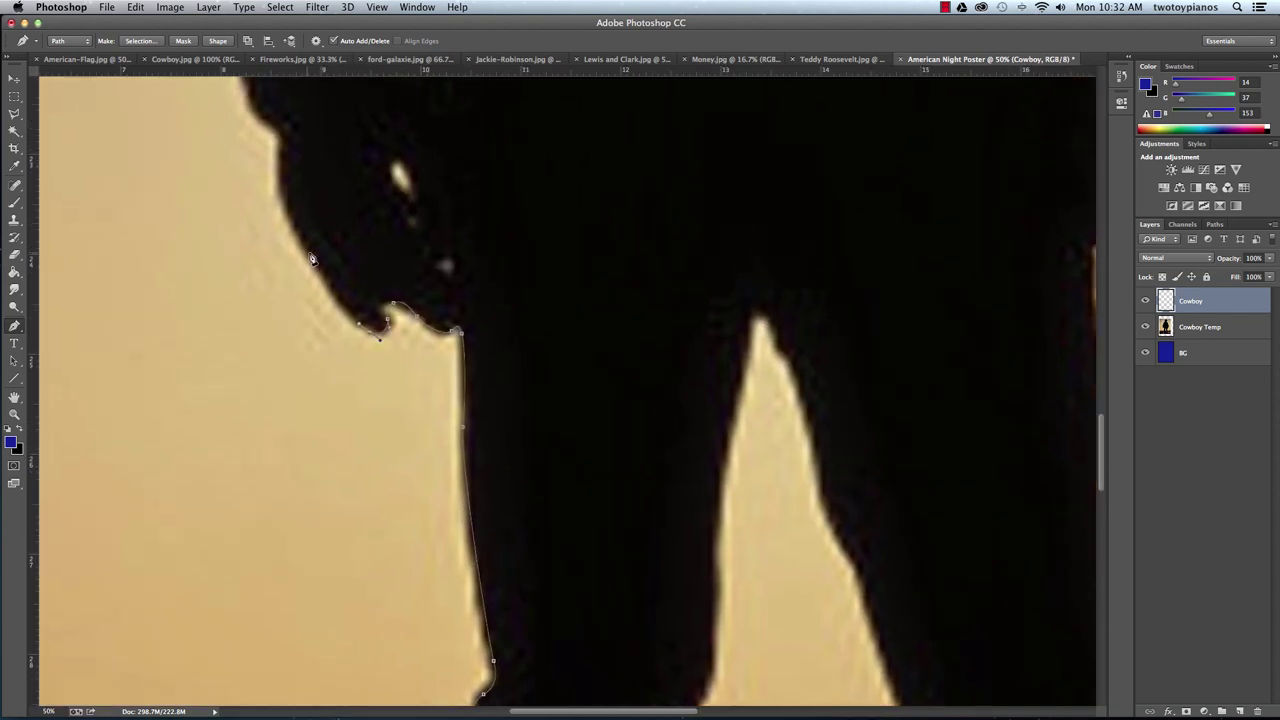
{"action": "left_click_drag", "start_coordinate": [305, 251], "coordinate": [289, 223]}
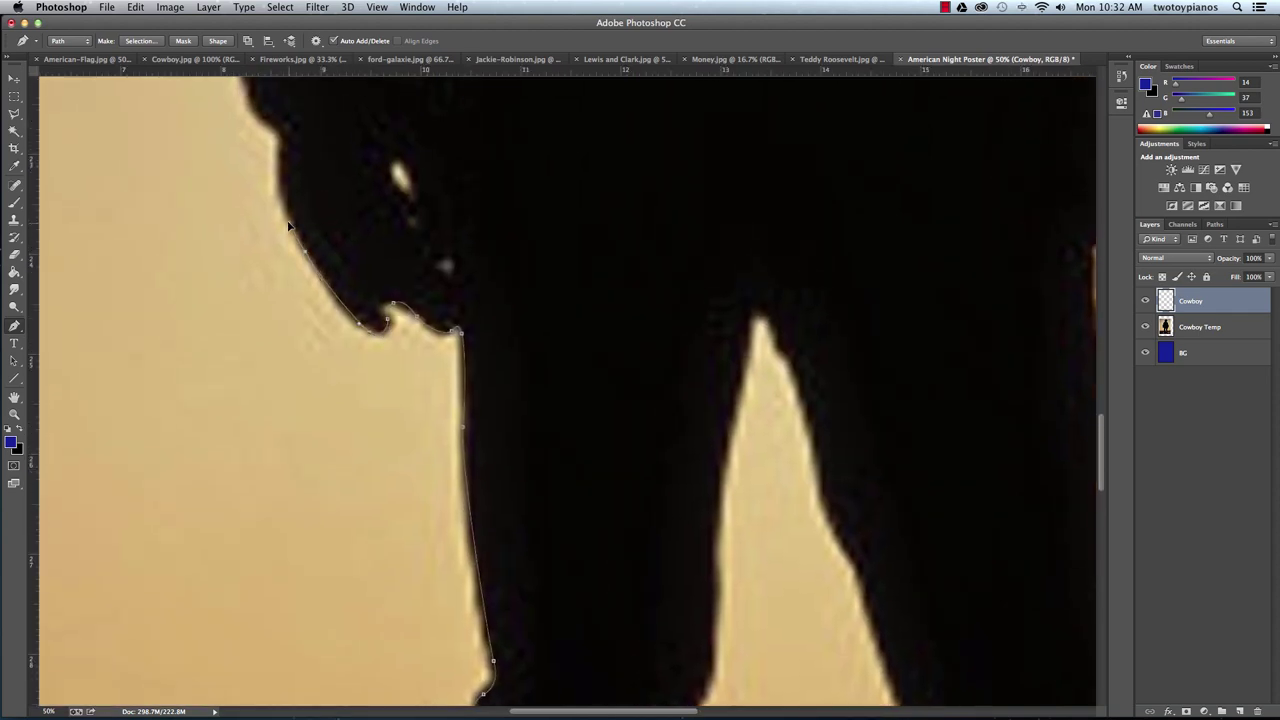
{"action": "left_click", "coordinate": [279, 154]}
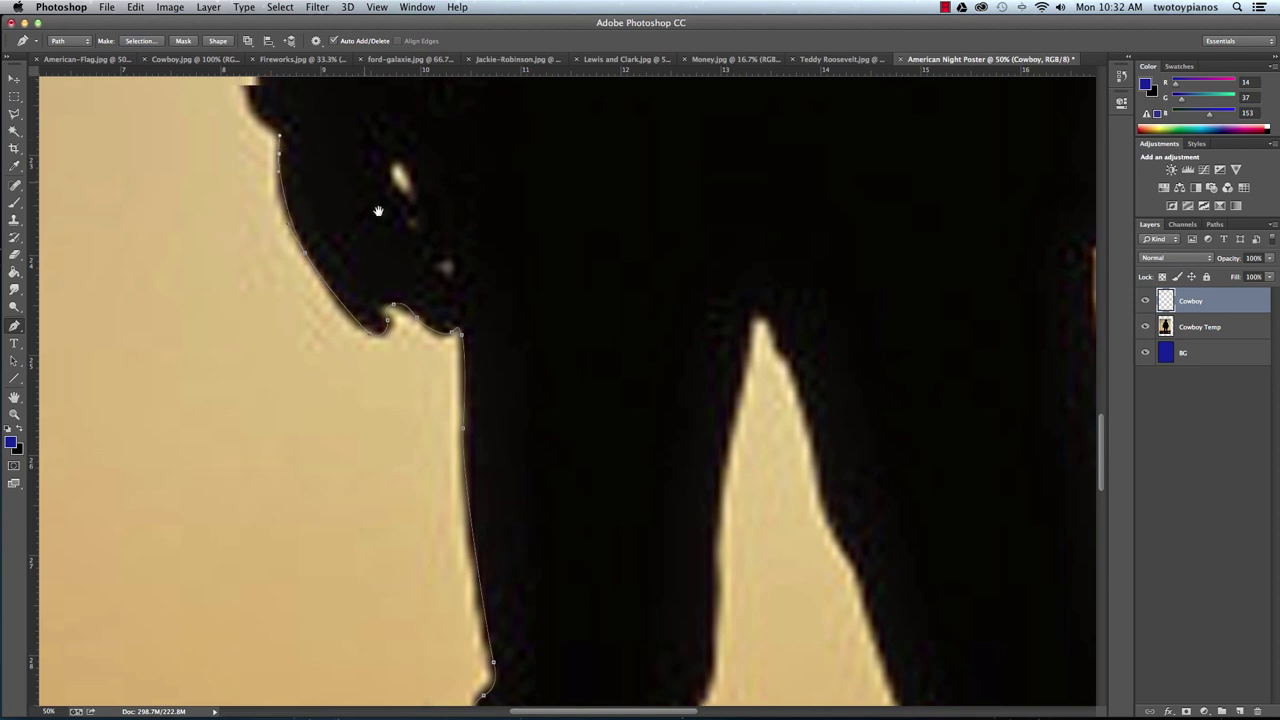
{"action": "left_click_drag", "start_coordinate": [279, 143], "coordinate": [378, 354]}
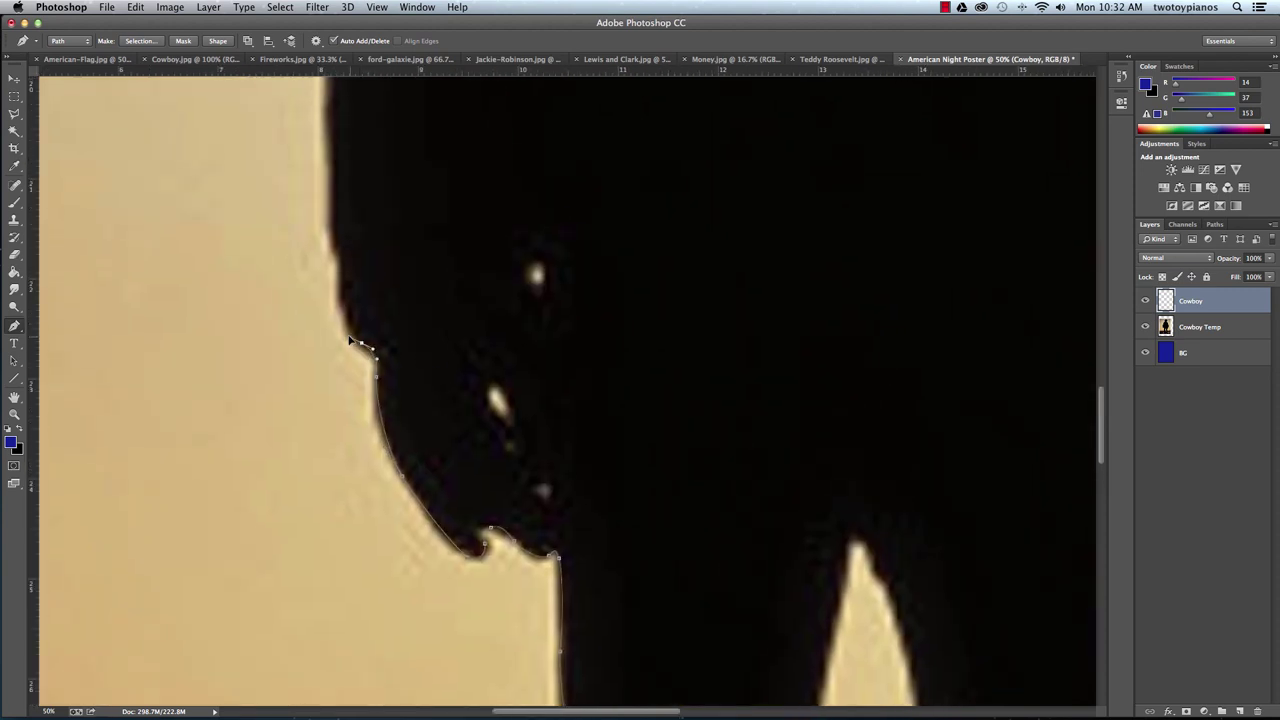
{"action": "left_click_drag", "start_coordinate": [337, 252], "coordinate": [336, 240]}
Continue the outline up the side of the body and torso to the left shoulder.
{"action": "left_click_drag", "start_coordinate": [443, 211], "coordinate": [488, 490]}
{"action": "left_click_drag", "start_coordinate": [389, 297], "coordinate": [395, 248]}
{"action": "left_click_drag", "start_coordinate": [512, 238], "coordinate": [473, 534]}
{"action": "left_click_drag", "start_coordinate": [414, 304], "coordinate": [431, 260]}
{"action": "left_click_drag", "start_coordinate": [557, 266], "coordinate": [500, 500]}
{"action": "left_click_drag", "start_coordinate": [475, 288], "coordinate": [495, 261]}
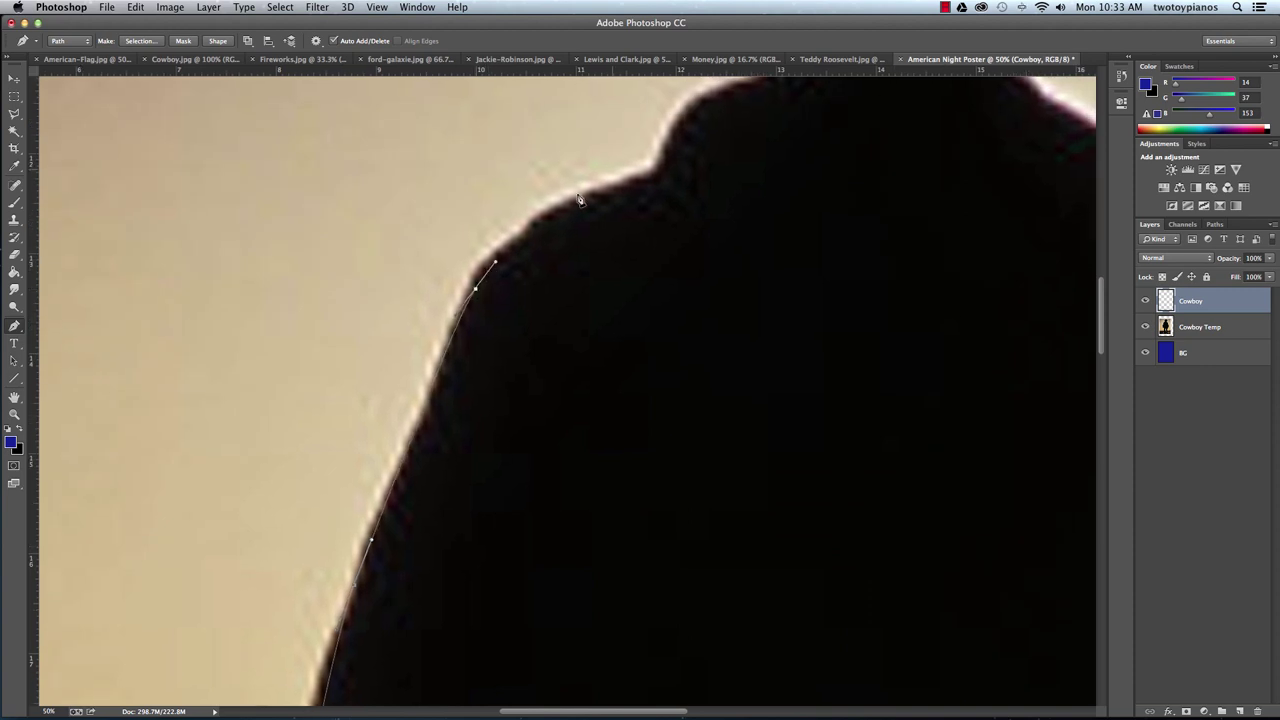
{"action": "left_click_drag", "start_coordinate": [588, 196], "coordinate": [610, 192]}
Trace along the collar, under the hat brim and around the brim's left end.
{"action": "left_click_drag", "start_coordinate": [689, 189], "coordinate": [581, 333]}
{"action": "left_click_drag", "start_coordinate": [603, 287], "coordinate": [731, 214]}
{"action": "left_click", "coordinate": [681, 258]}
{"action": "left_click", "coordinate": [704, 236]}
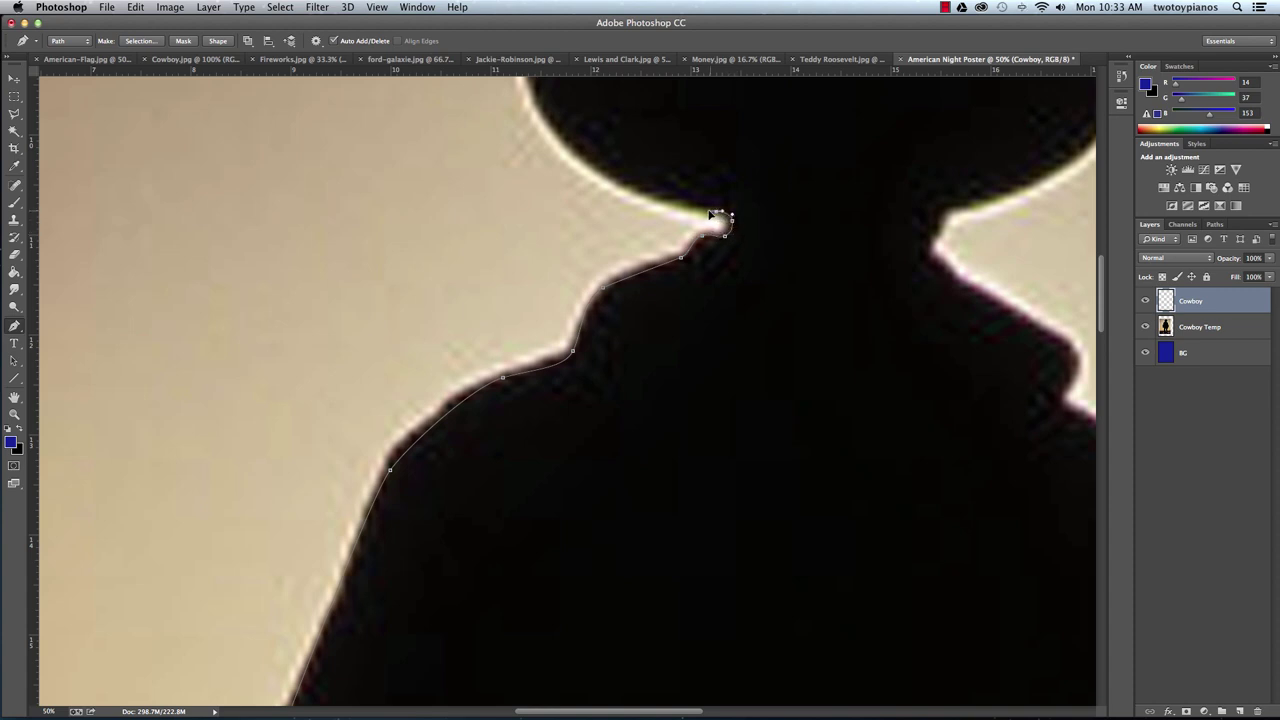
{"action": "left_click_drag", "start_coordinate": [584, 179], "coordinate": [535, 102]}
{"action": "left_click_drag", "start_coordinate": [767, 167], "coordinate": [722, 410]}
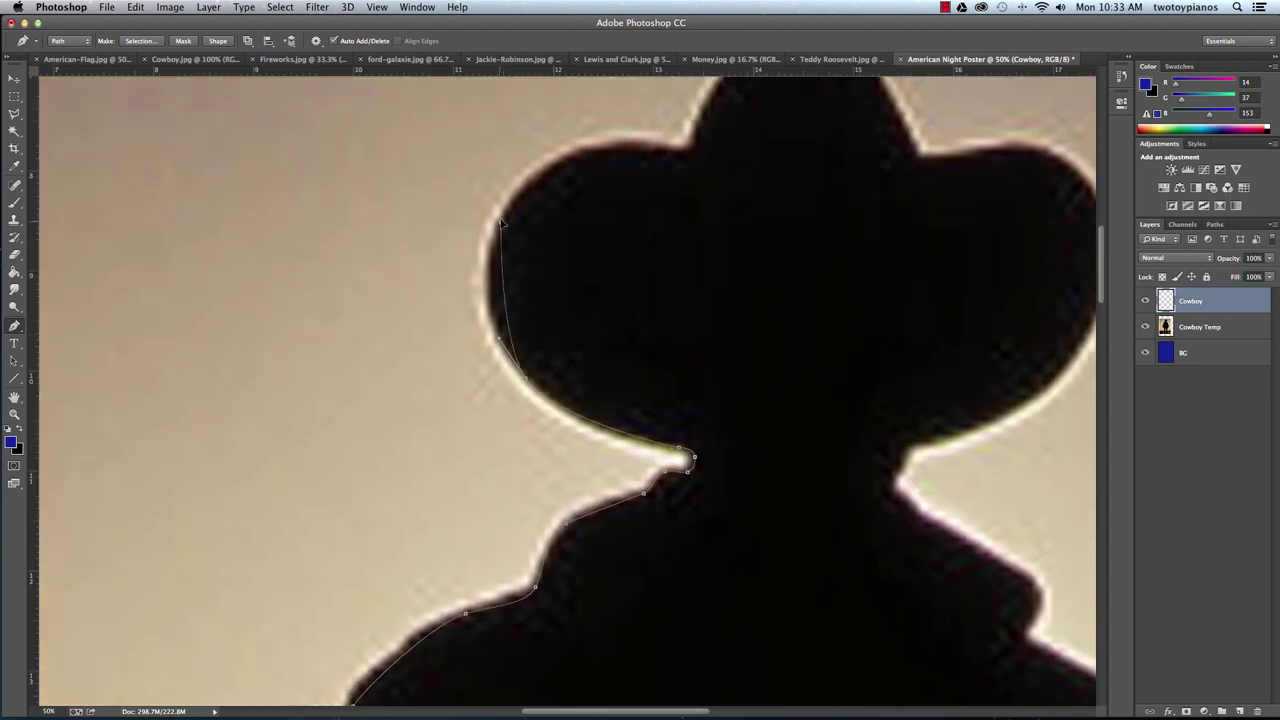
{"action": "left_click_drag", "start_coordinate": [501, 222], "coordinate": [532, 154]}
Outline the top of the left brim and the hat crown down to the right brim.
{"action": "left_click_drag", "start_coordinate": [678, 150], "coordinate": [684, 152]}
{"action": "scroll", "coordinate": [754, 254], "scroll_direction": "up", "scroll_amount": 5}
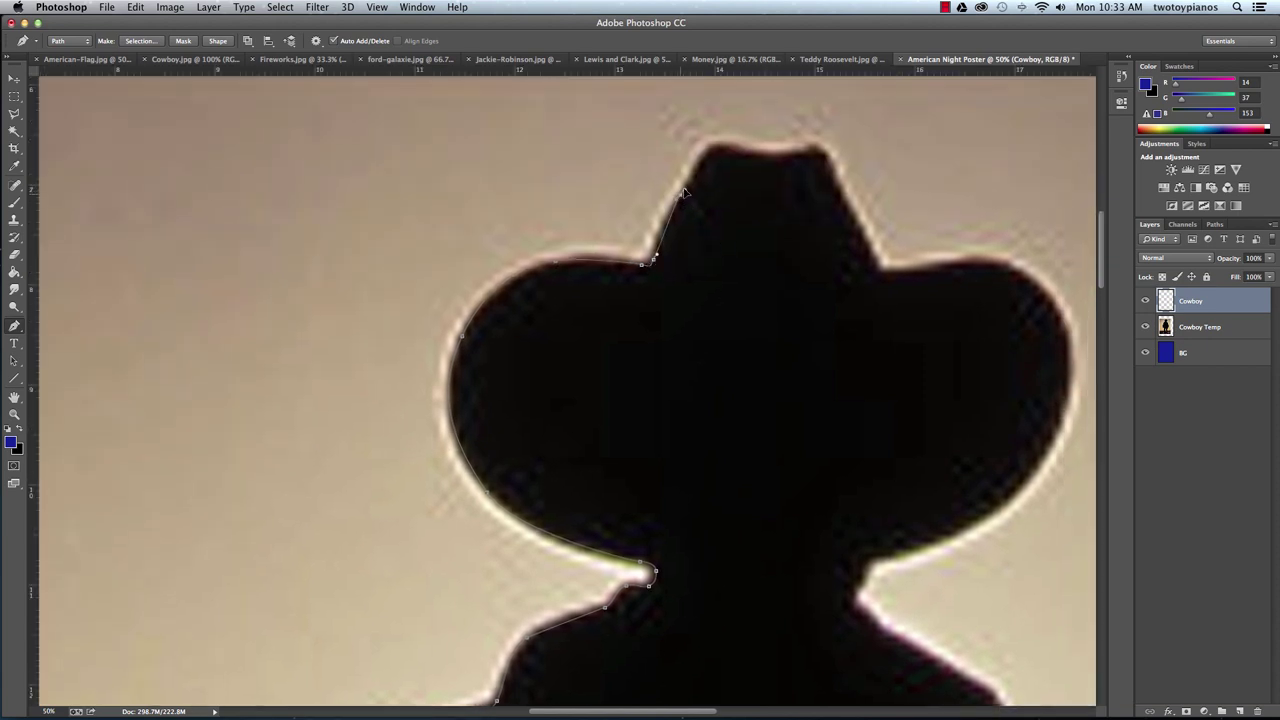
{"action": "left_click_drag", "start_coordinate": [711, 148], "coordinate": [817, 148]}
{"action": "left_click_drag", "start_coordinate": [850, 216], "coordinate": [855, 228]}
{"action": "left_click", "coordinate": [875, 270]}
{"action": "left_click_drag", "start_coordinate": [890, 272], "coordinate": [898, 271]}
Trace along the right brim to its tip, undoing one misplaced point.
{"action": "left_click_drag", "start_coordinate": [974, 263], "coordinate": [984, 265]}
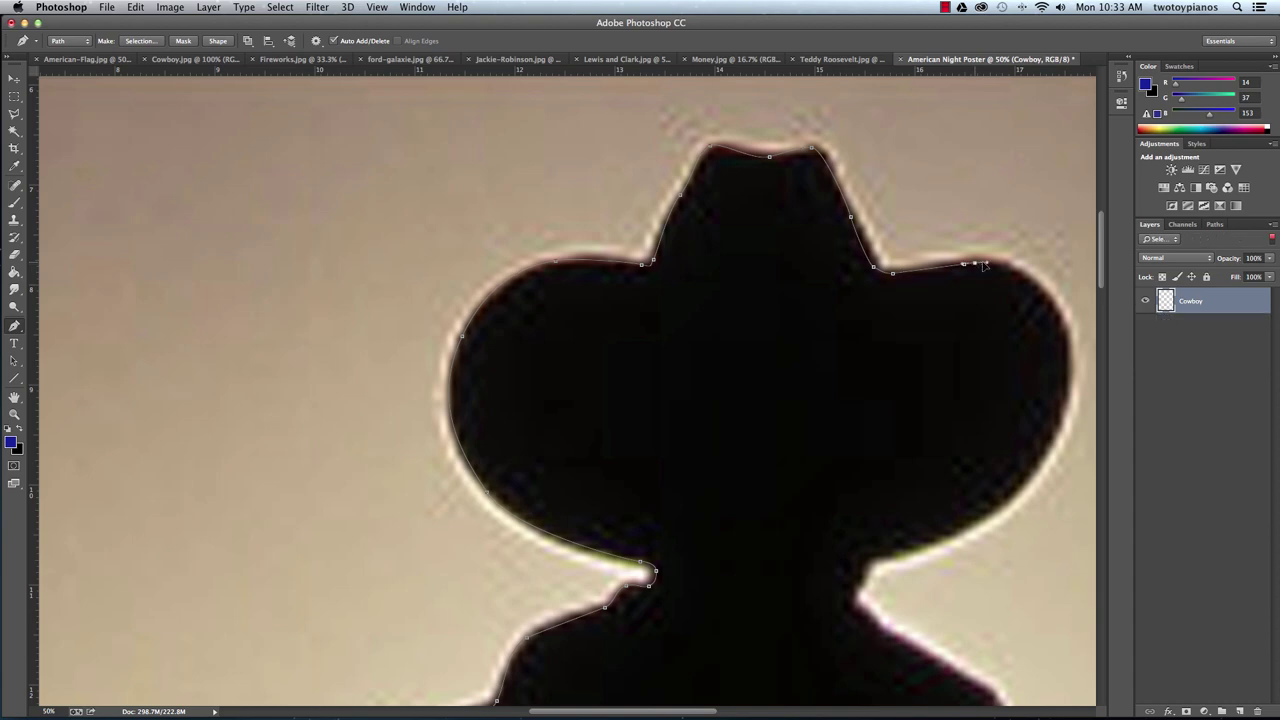
{"action": "key", "text": "alt+super+z"}
{"action": "left_click", "coordinate": [1036, 270]}
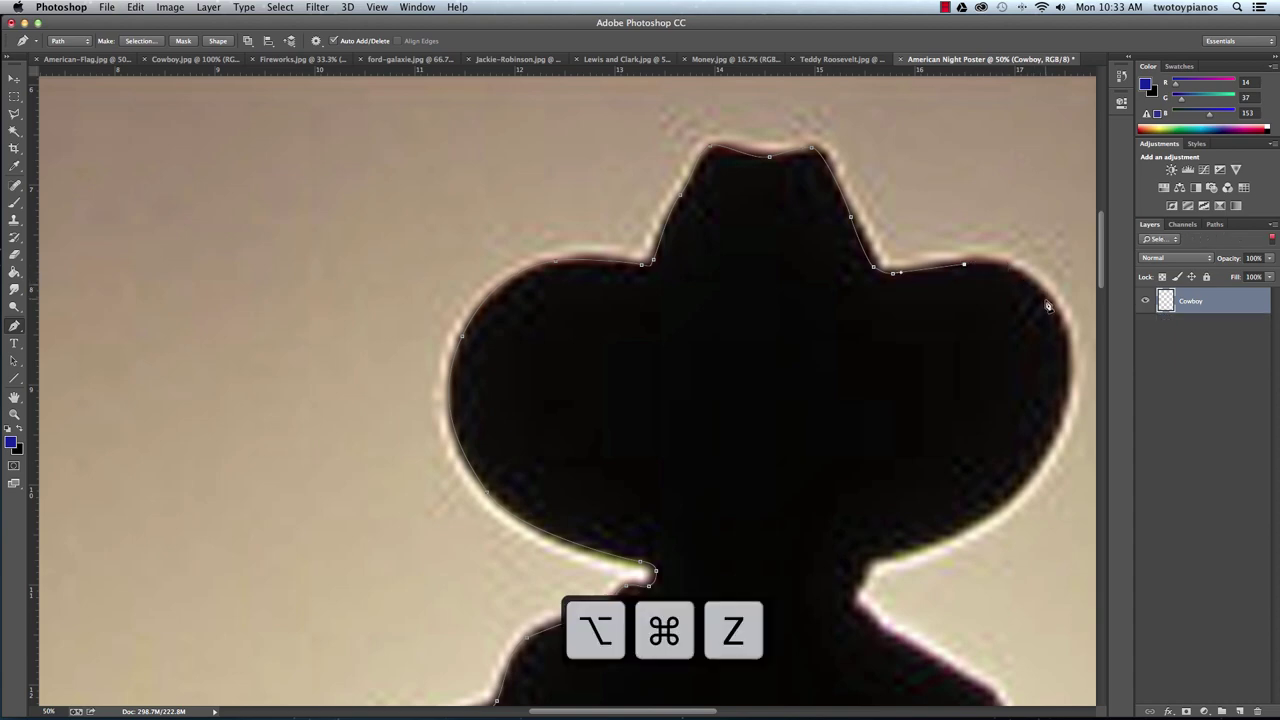
{"action": "left_click", "coordinate": [1052, 305]}
{"action": "left_click_drag", "start_coordinate": [1069, 343], "coordinate": [1070, 361]}
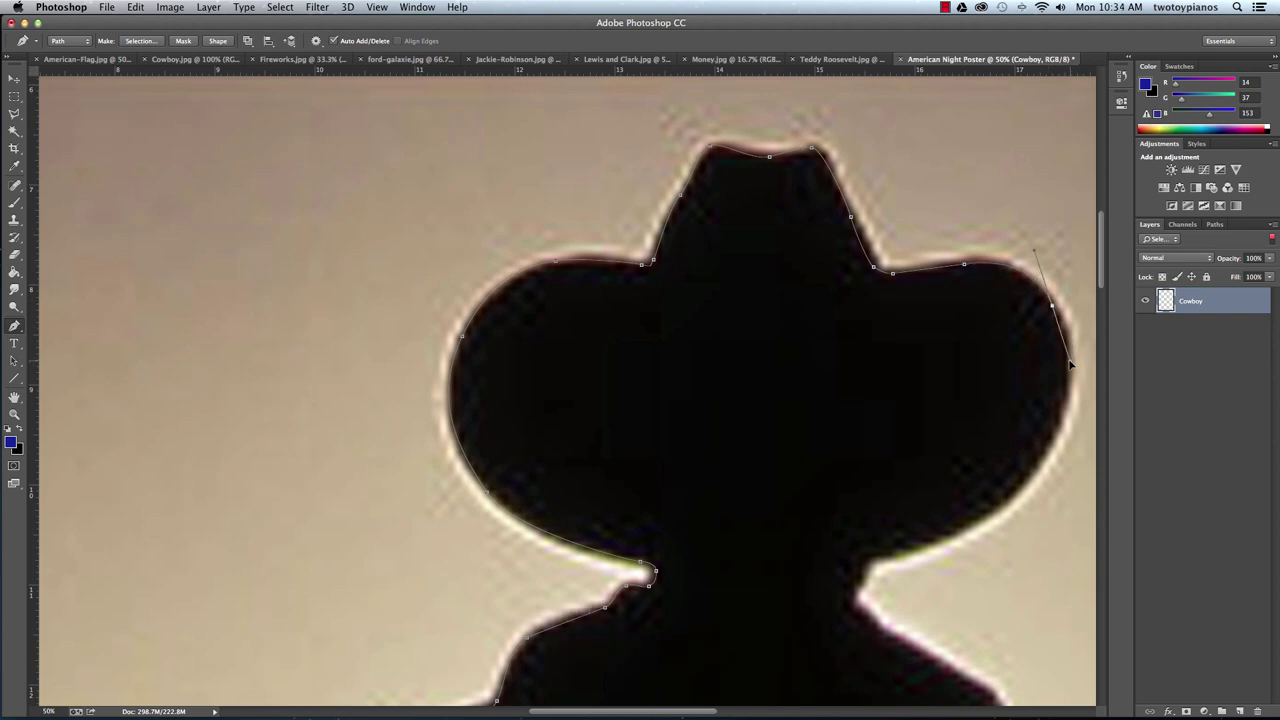
Follow the underside of the right brim down to the right side of the neck.
{"action": "left_click_drag", "start_coordinate": [951, 385], "coordinate": [791, 277]}
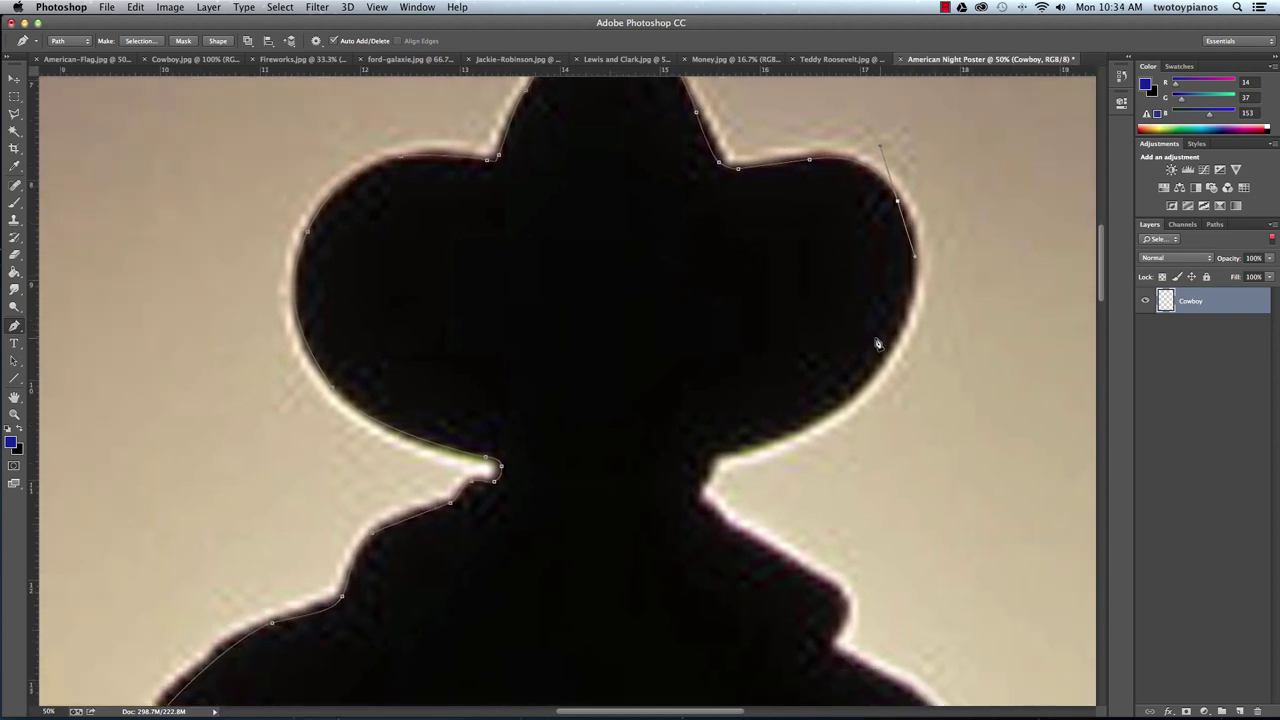
{"action": "left_click_drag", "start_coordinate": [884, 362], "coordinate": [845, 402]}
{"action": "left_click_drag", "start_coordinate": [738, 450], "coordinate": [687, 448]}
{"action": "left_click_drag", "start_coordinate": [686, 449], "coordinate": [727, 433]}
{"action": "left_click", "coordinate": [697, 490]}
Trace the path down the neck and along the right shoulder into the arm.
{"action": "left_click", "coordinate": [722, 517]}
{"action": "mouse_move", "coordinate": [810, 576]}
{"action": "left_mouse_down"}
{"action": "mouse_move", "coordinate": [837, 466]}
{"action": "mouse_move", "coordinate": [820, 438]}
{"action": "mouse_move", "coordinate": [781, 487]}
{"action": "left_mouse_up"}
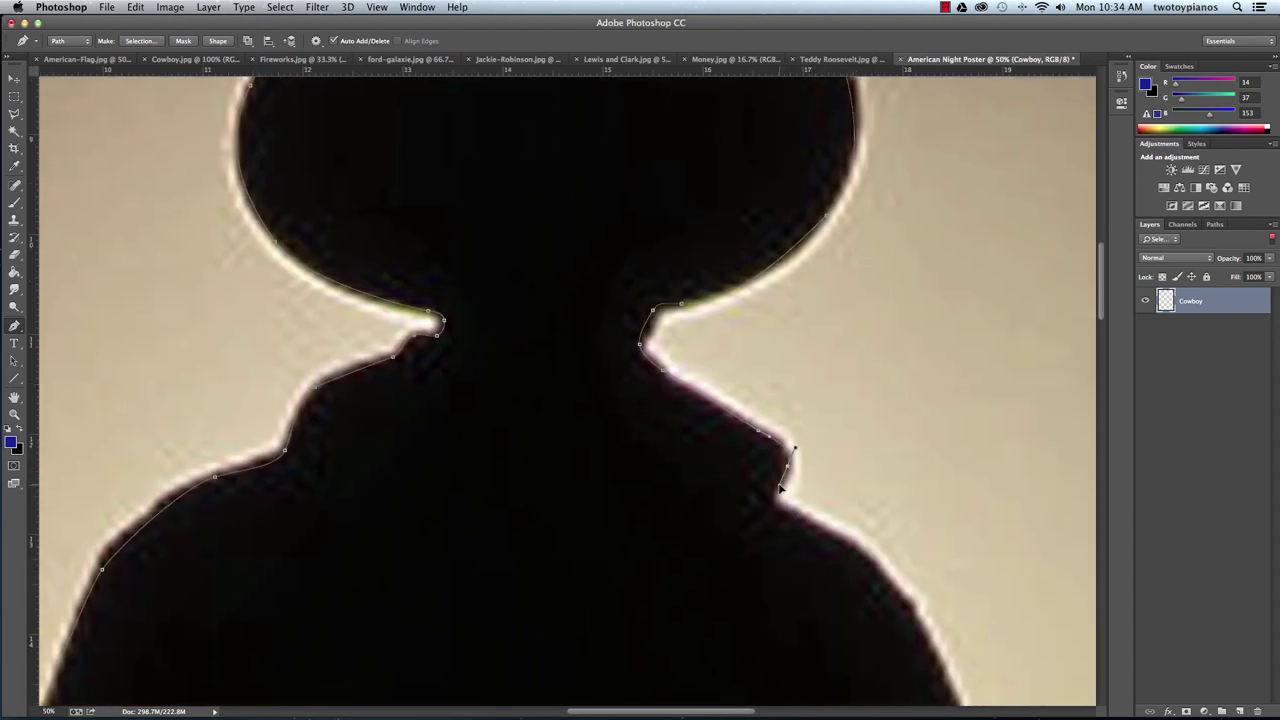
{"action": "left_click", "coordinate": [769, 499]}
{"action": "left_click_drag", "start_coordinate": [856, 549], "coordinate": [634, 277]}
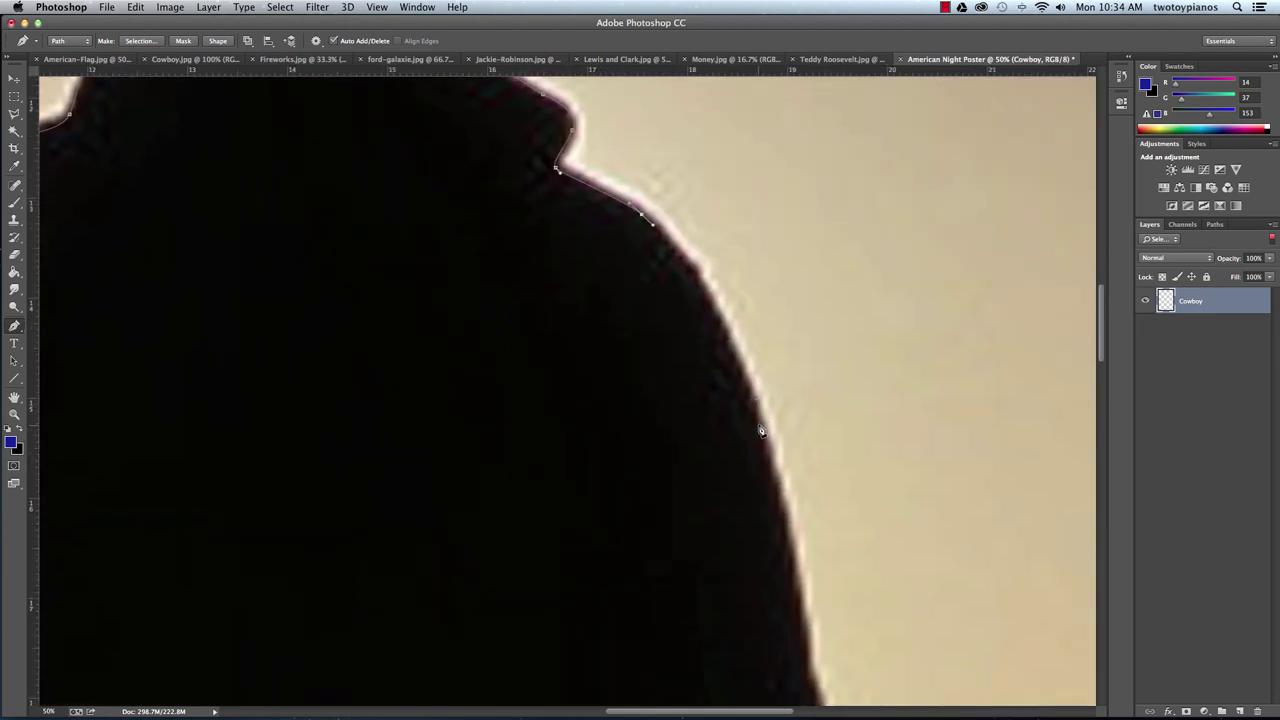
{"action": "left_click_drag", "start_coordinate": [762, 427], "coordinate": [786, 537]}
Continue the outline down the right arm and forearm toward the wrist.
{"action": "left_click_drag", "start_coordinate": [886, 608], "coordinate": [771, 349]}
{"action": "left_click", "coordinate": [736, 540]}
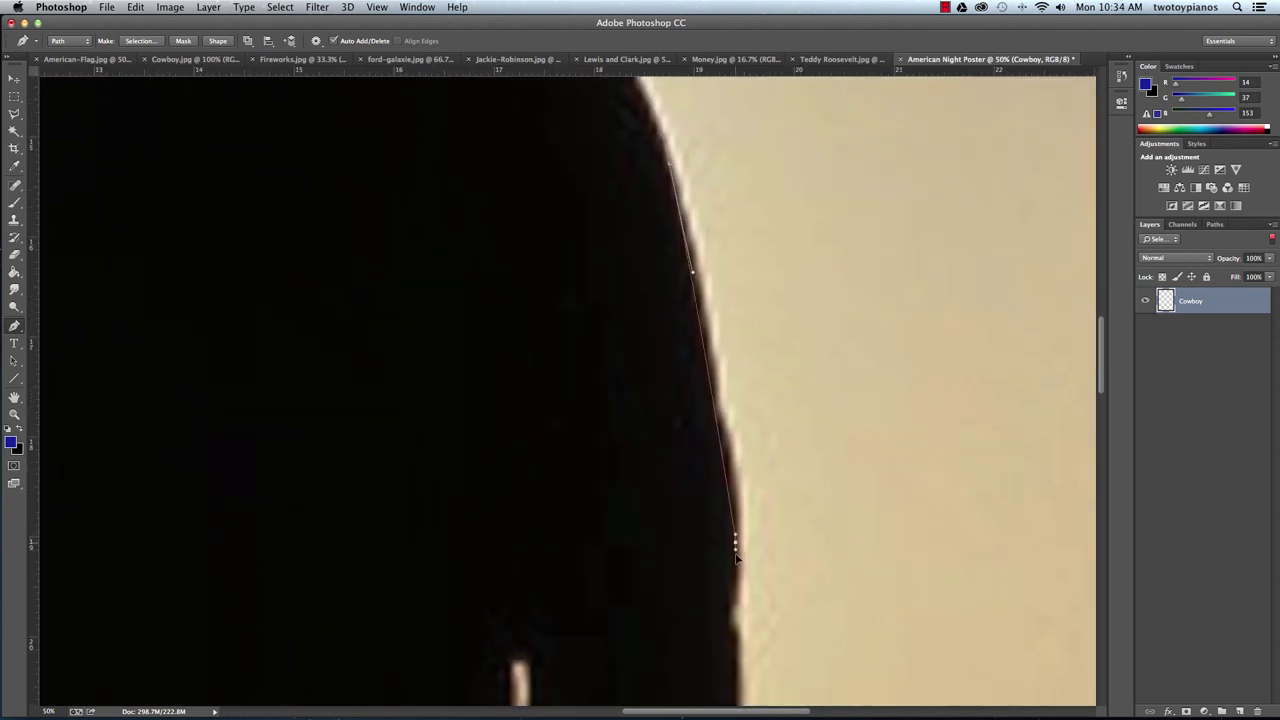
{"action": "left_click_drag", "start_coordinate": [736, 558], "coordinate": [736, 600]}
{"action": "left_click_drag", "start_coordinate": [836, 583], "coordinate": [772, 266]}
{"action": "left_click_drag", "start_coordinate": [670, 345], "coordinate": [673, 376]}
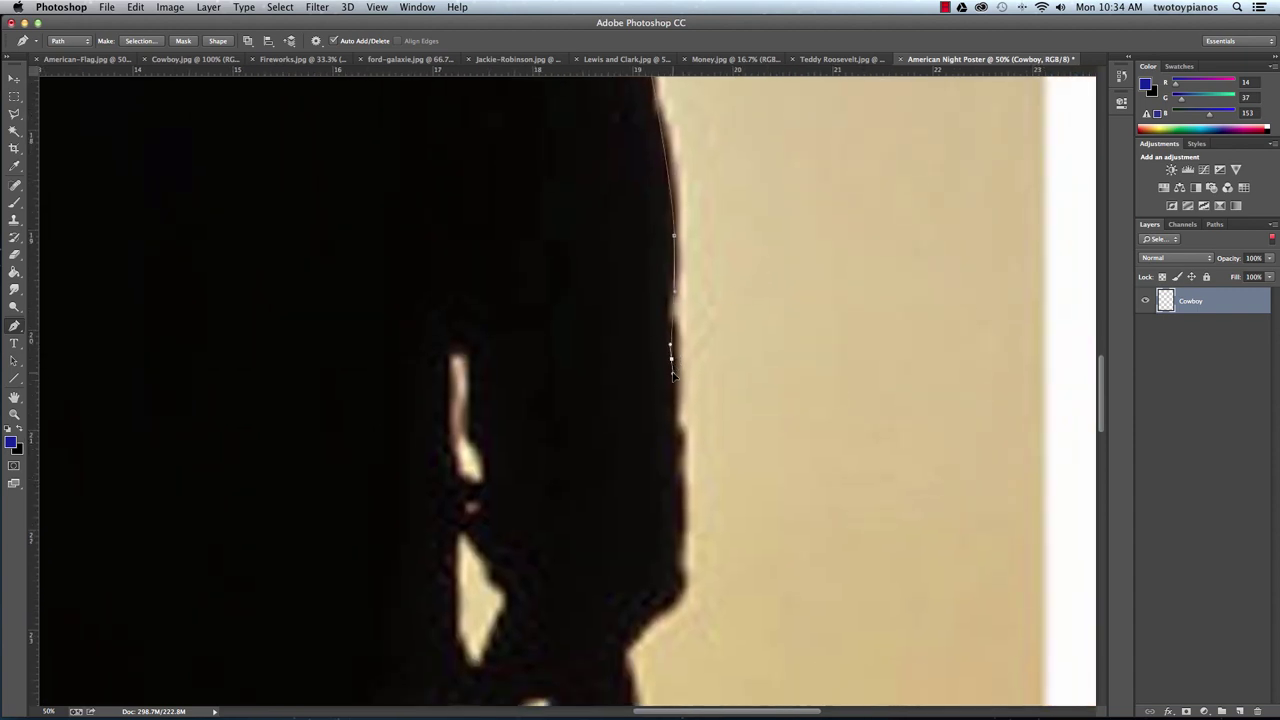
{"action": "left_click", "coordinate": [678, 434]}
{"action": "left_click_drag", "start_coordinate": [678, 499], "coordinate": [681, 527]}
{"action": "left_click_drag", "start_coordinate": [681, 586], "coordinate": [640, 636]}
Trace down the wrist and along the right hand to the fingertip.
{"action": "key", "text": "space"}
{"action": "left_click_drag", "start_coordinate": [724, 609], "coordinate": [731, 306]}
{"action": "left_click_drag", "start_coordinate": [633, 355], "coordinate": [633, 388]}
{"action": "left_click_drag", "start_coordinate": [636, 462], "coordinate": [609, 508]}
{"action": "left_click_drag", "start_coordinate": [580, 550], "coordinate": [511, 586]}
{"action": "left_click", "coordinate": [486, 577]}
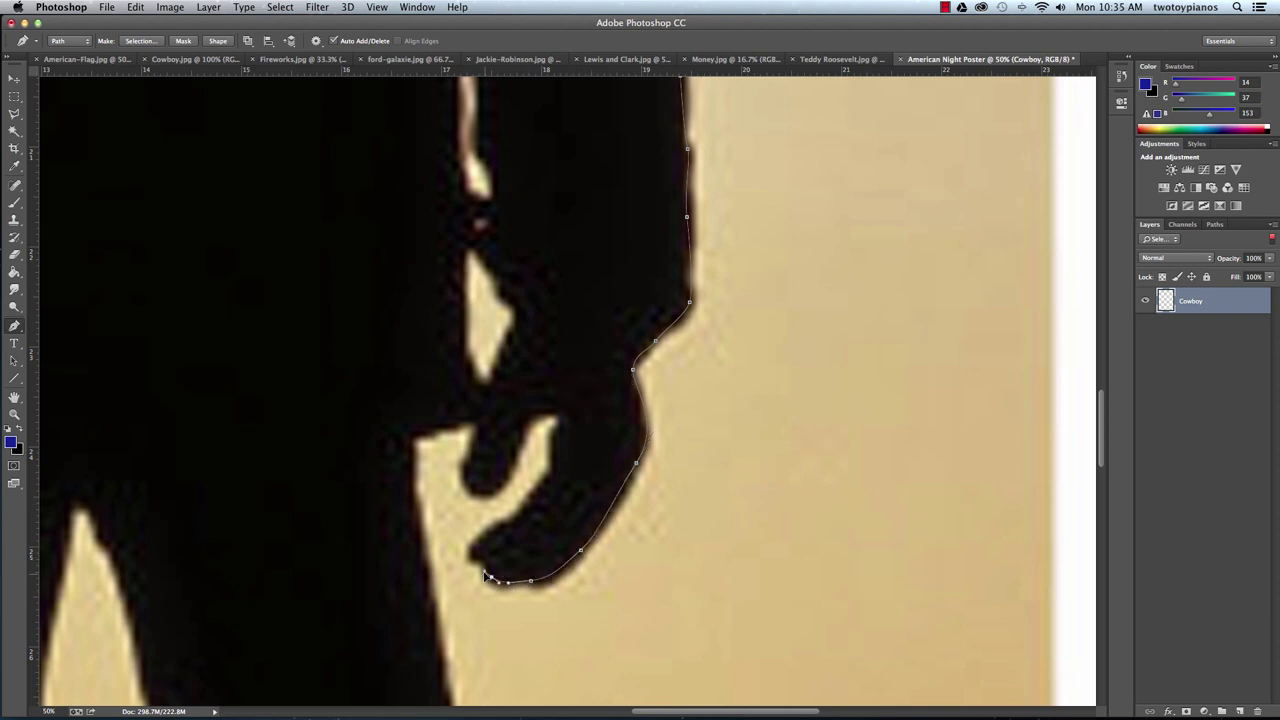
{"action": "left_click_drag", "start_coordinate": [492, 567], "coordinate": [487, 570]}
Curve the path up the finger's inner edge and between the fingers, undoing the last point.
{"action": "left_click_drag", "start_coordinate": [526, 505], "coordinate": [555, 437]}
{"action": "left_click_drag", "start_coordinate": [524, 427], "coordinate": [512, 470]}
{"action": "left_click", "coordinate": [485, 493]}
{"action": "key", "text": "ctrl+z"}
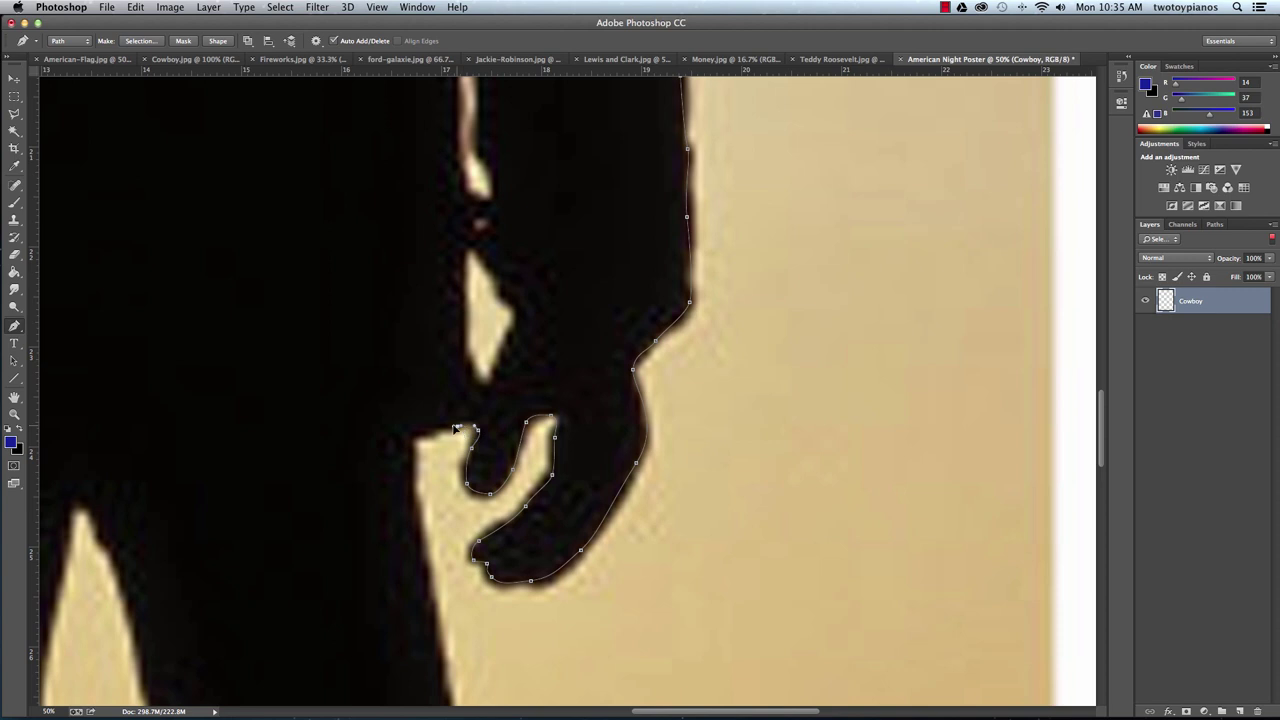
Trace the pen outline down the right leg's outer edge and across the boot bottom.
{"action": "left_click", "coordinate": [417, 437]}
{"action": "left_click_drag", "start_coordinate": [428, 586], "coordinate": [432, 606]}
{"action": "left_click_drag", "start_coordinate": [596, 602], "coordinate": [610, 240]}
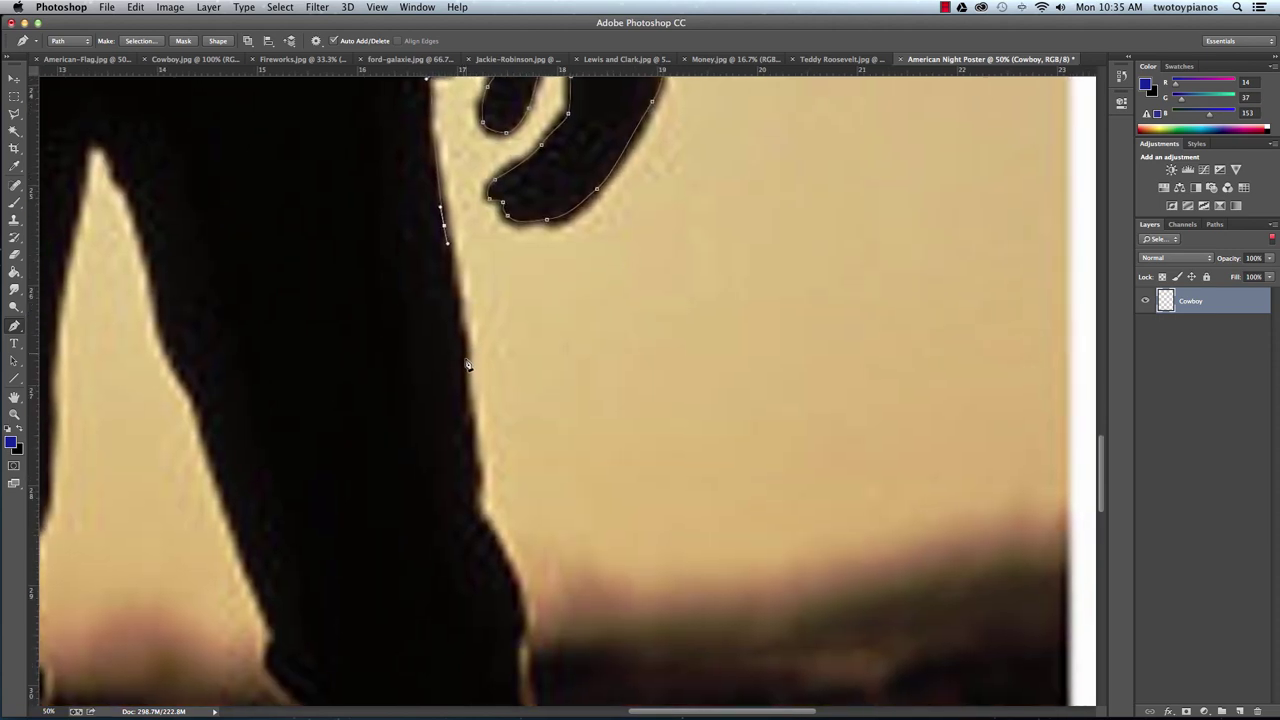
{"action": "left_click_drag", "start_coordinate": [463, 348], "coordinate": [468, 373]}
{"action": "left_click", "coordinate": [473, 456]}
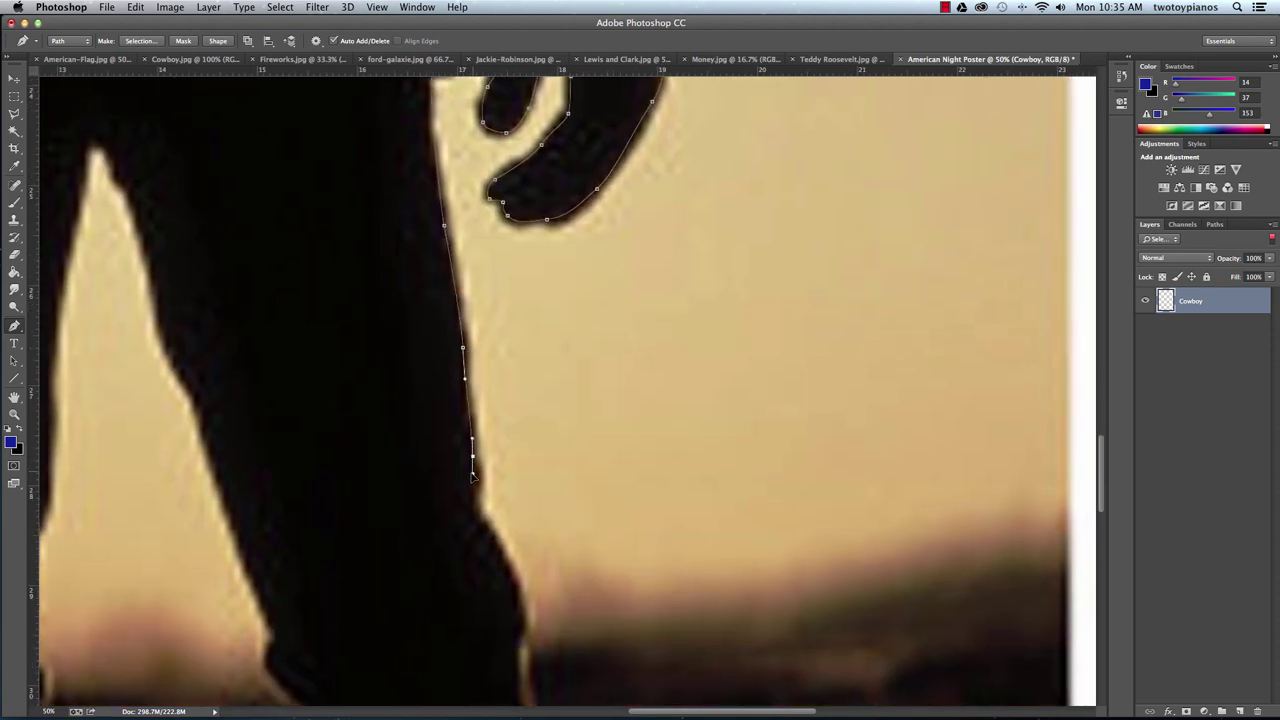
{"action": "left_click_drag", "start_coordinate": [474, 516], "coordinate": [484, 532]}
{"action": "left_click_drag", "start_coordinate": [517, 591], "coordinate": [521, 608]}
{"action": "left_click_drag", "start_coordinate": [659, 600], "coordinate": [869, 286]}
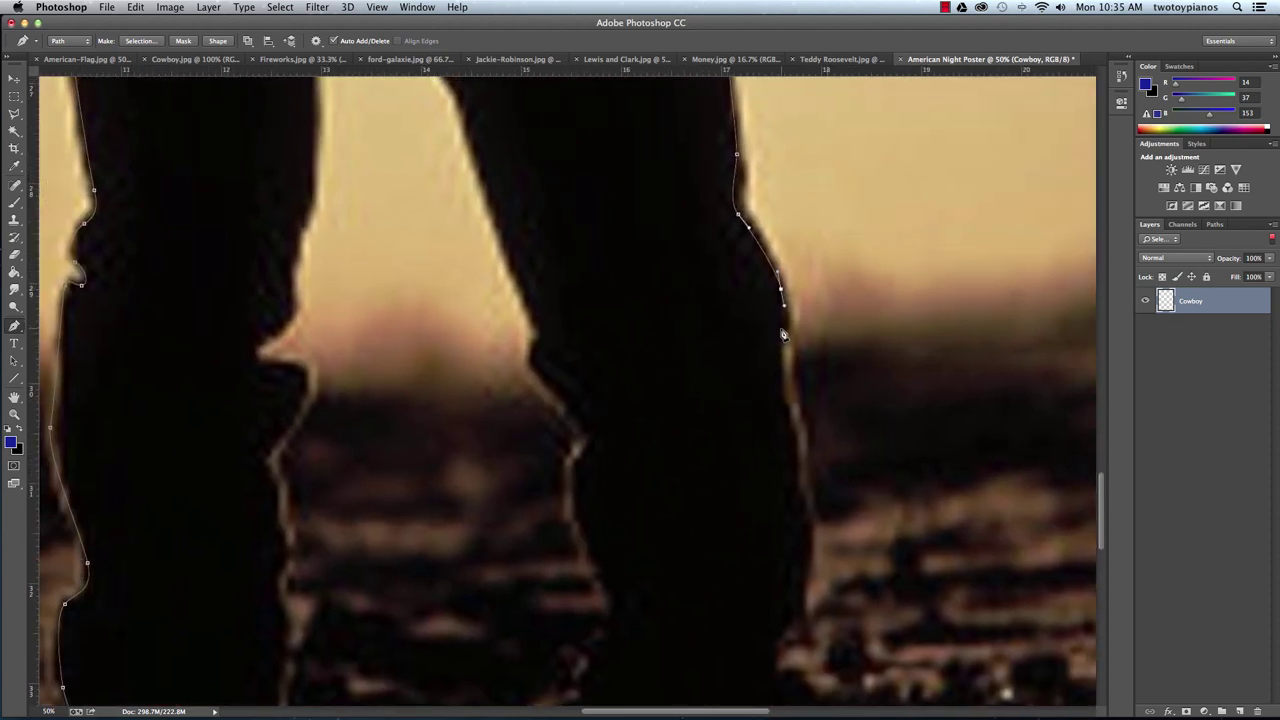
{"action": "left_click_drag", "start_coordinate": [797, 421], "coordinate": [816, 453]}
{"action": "left_click_drag", "start_coordinate": [737, 591], "coordinate": [716, 440]}
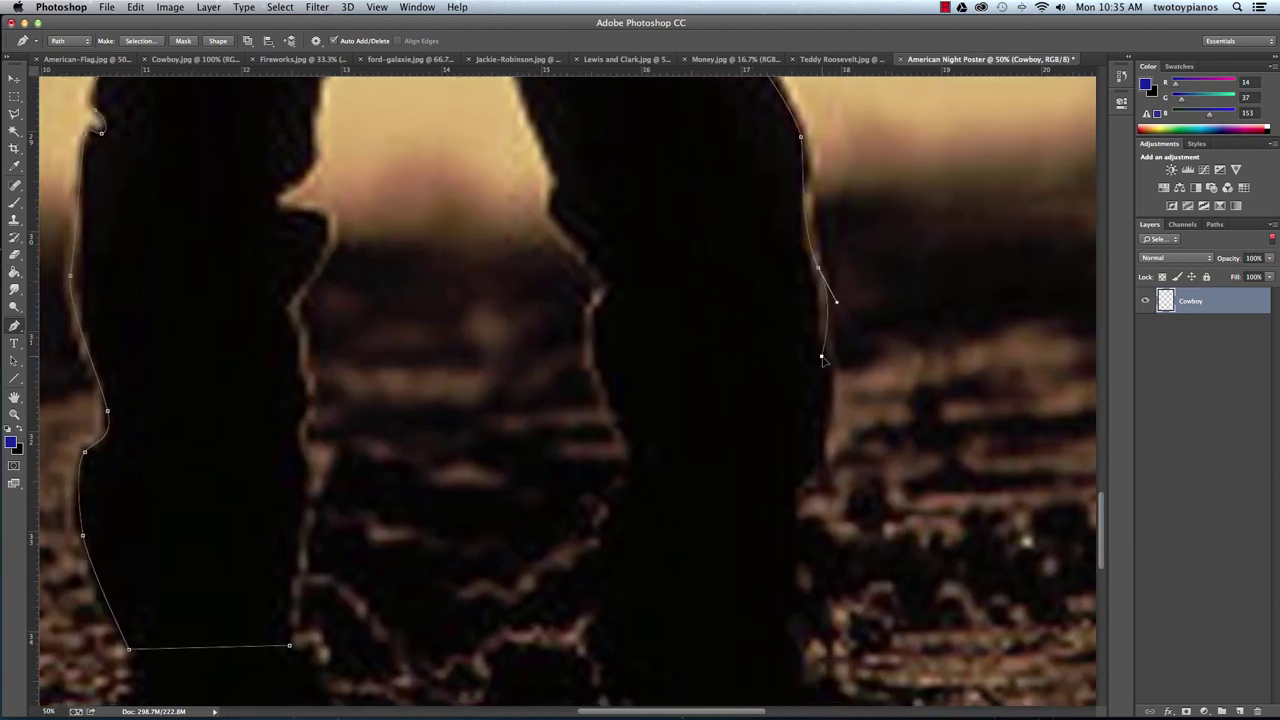
{"action": "left_click_drag", "start_coordinate": [822, 356], "coordinate": [827, 390]}
{"action": "left_click_drag", "start_coordinate": [811, 456], "coordinate": [803, 473]}
{"action": "left_click_drag", "start_coordinate": [789, 523], "coordinate": [790, 549]}
{"action": "left_click_drag", "start_coordinate": [789, 634], "coordinate": [789, 639]}
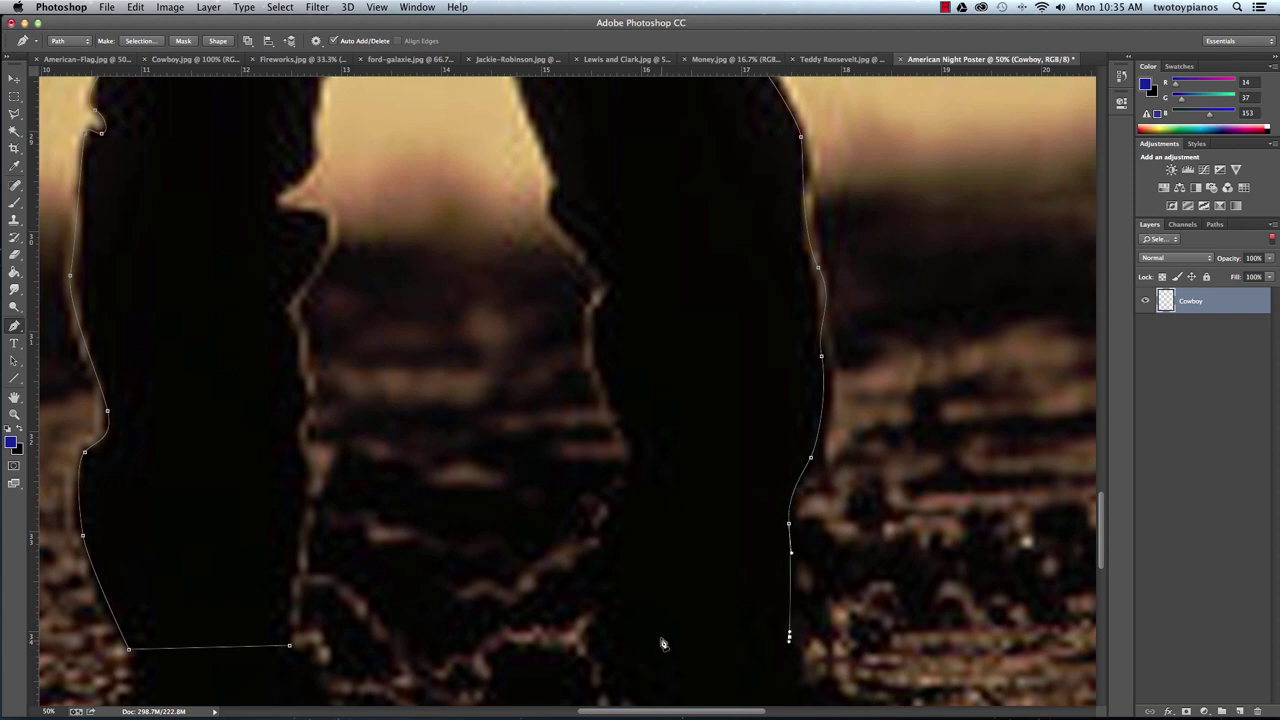
{"action": "left_click", "coordinate": [601, 636]}
Trace up the right leg's inner edge to the top of the gap between the legs.
{"action": "left_click_drag", "start_coordinate": [609, 531], "coordinate": [613, 520]}
{"action": "left_click_drag", "start_coordinate": [634, 464], "coordinate": [635, 446]}
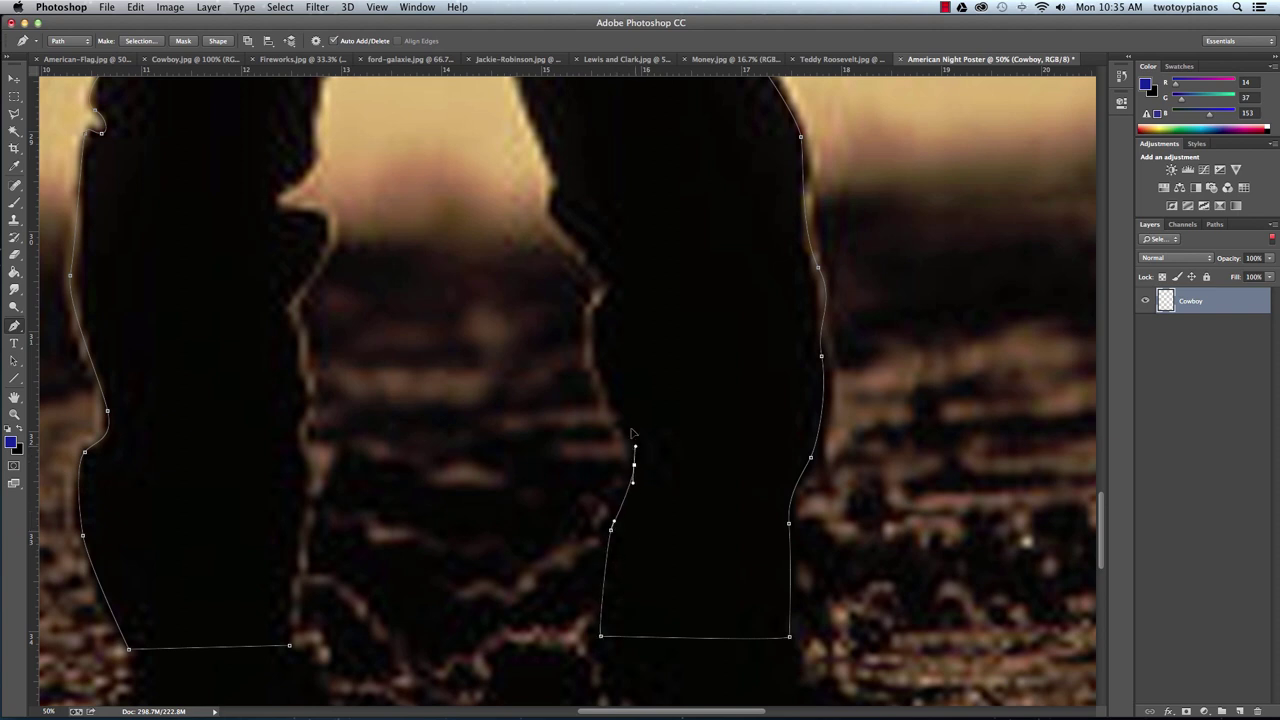
{"action": "left_click_drag", "start_coordinate": [602, 383], "coordinate": [594, 309]}
{"action": "left_click_drag", "start_coordinate": [594, 259], "coordinate": [578, 252]}
{"action": "left_click_drag", "start_coordinate": [555, 210], "coordinate": [560, 188]}
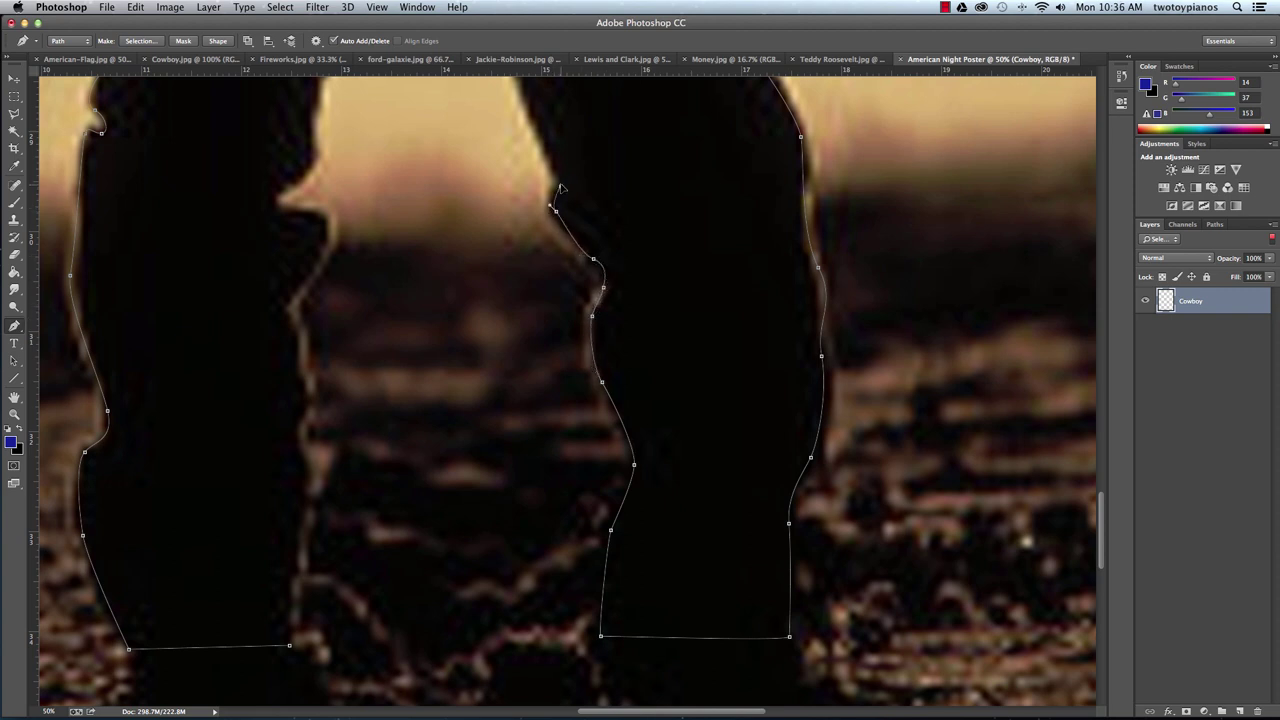
{"action": "left_click_drag", "start_coordinate": [680, 249], "coordinate": [729, 466]}
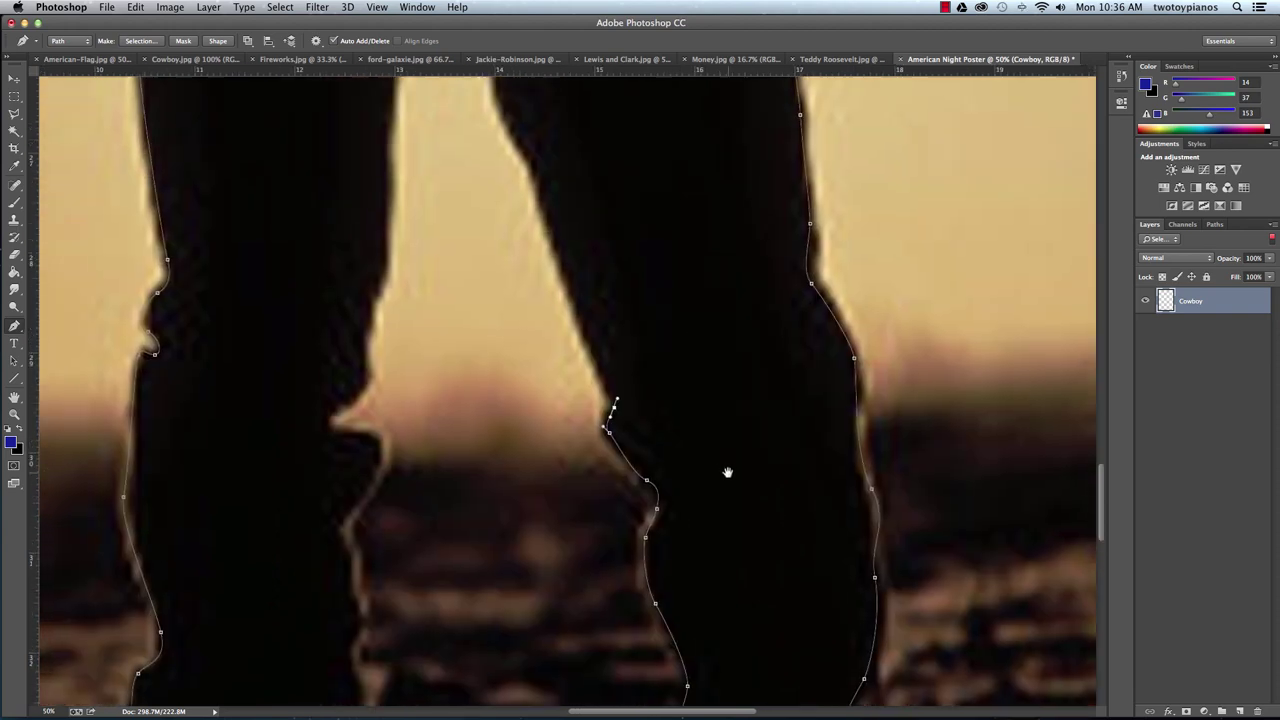
{"action": "left_click_drag", "start_coordinate": [546, 213], "coordinate": [542, 182]}
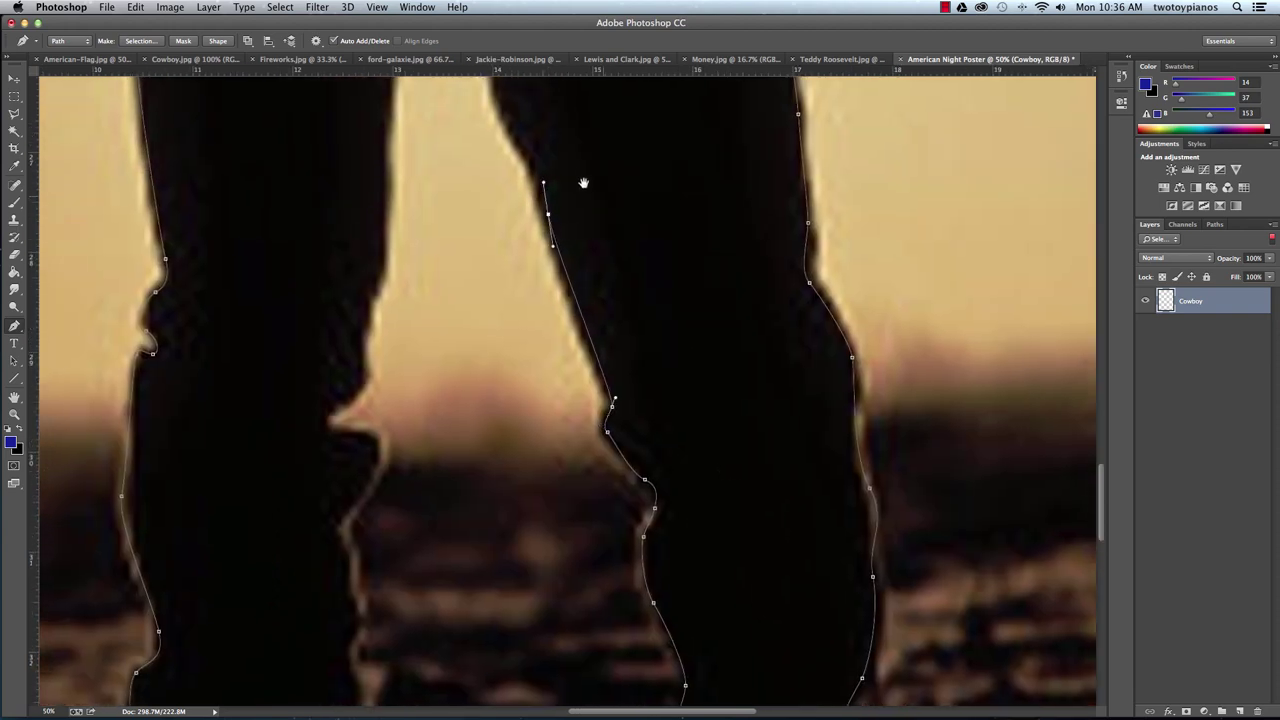
{"action": "left_click_drag", "start_coordinate": [684, 312], "coordinate": [778, 501]}
{"action": "left_click_drag", "start_coordinate": [595, 312], "coordinate": [580, 282]}
{"action": "left_click_drag", "start_coordinate": [572, 194], "coordinate": [560, 178]}
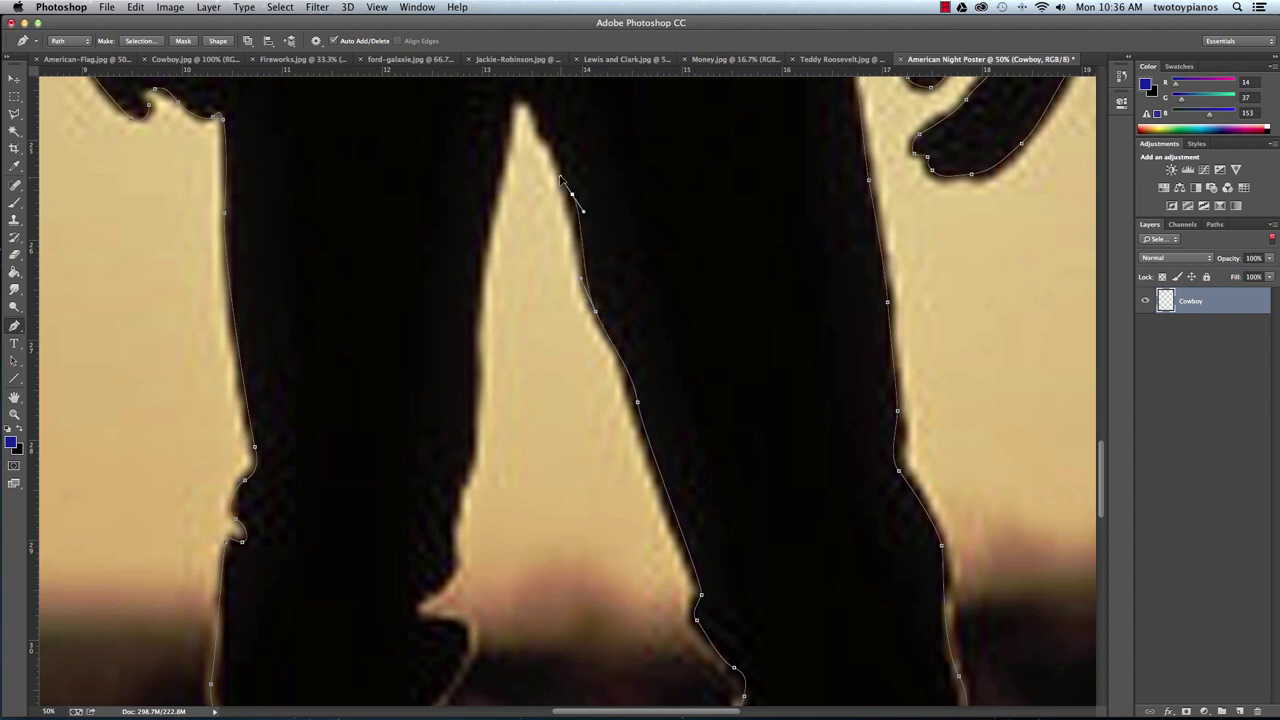
{"action": "left_click_drag", "start_coordinate": [537, 120], "coordinate": [511, 115]}
Trace down the left leg's inner edge and close the path at its starting point.
{"action": "left_click", "coordinate": [484, 255]}
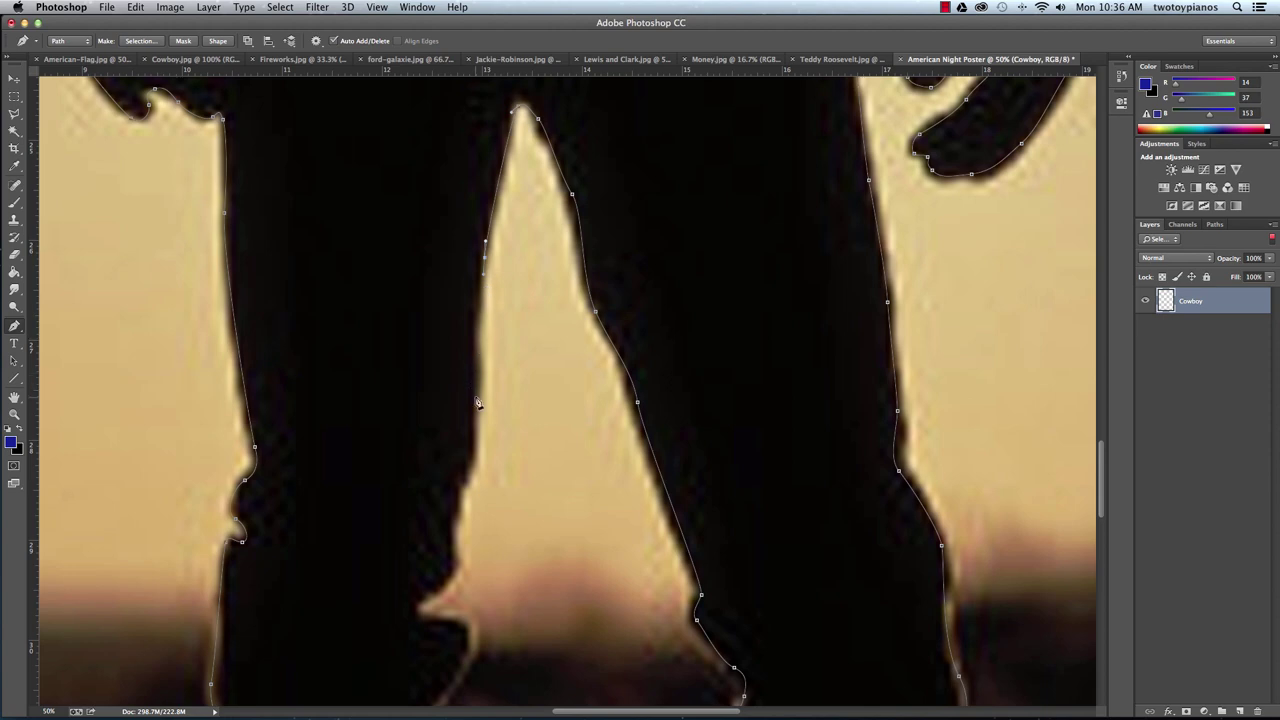
{"action": "left_click_drag", "start_coordinate": [554, 537], "coordinate": [553, 418]}
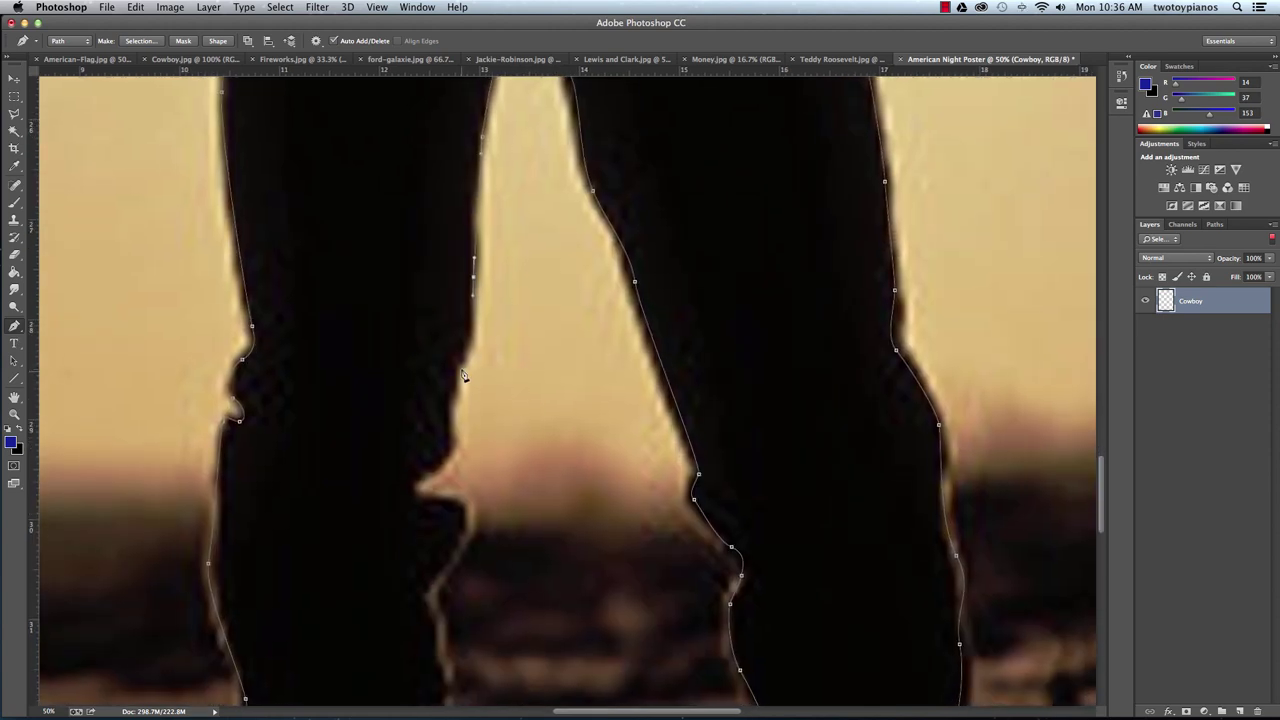
{"action": "left_click", "coordinate": [461, 372]}
{"action": "left_click", "coordinate": [452, 442]}
{"action": "left_click", "coordinate": [436, 470]}
{"action": "left_click", "coordinate": [416, 495]}
{"action": "left_click_drag", "start_coordinate": [422, 503], "coordinate": [458, 562]}
{"action": "left_click_drag", "start_coordinate": [559, 533], "coordinate": [586, 271]}
{"action": "left_click", "coordinate": [462, 322]}
{"action": "left_click_drag", "start_coordinate": [458, 350], "coordinate": [466, 370]}
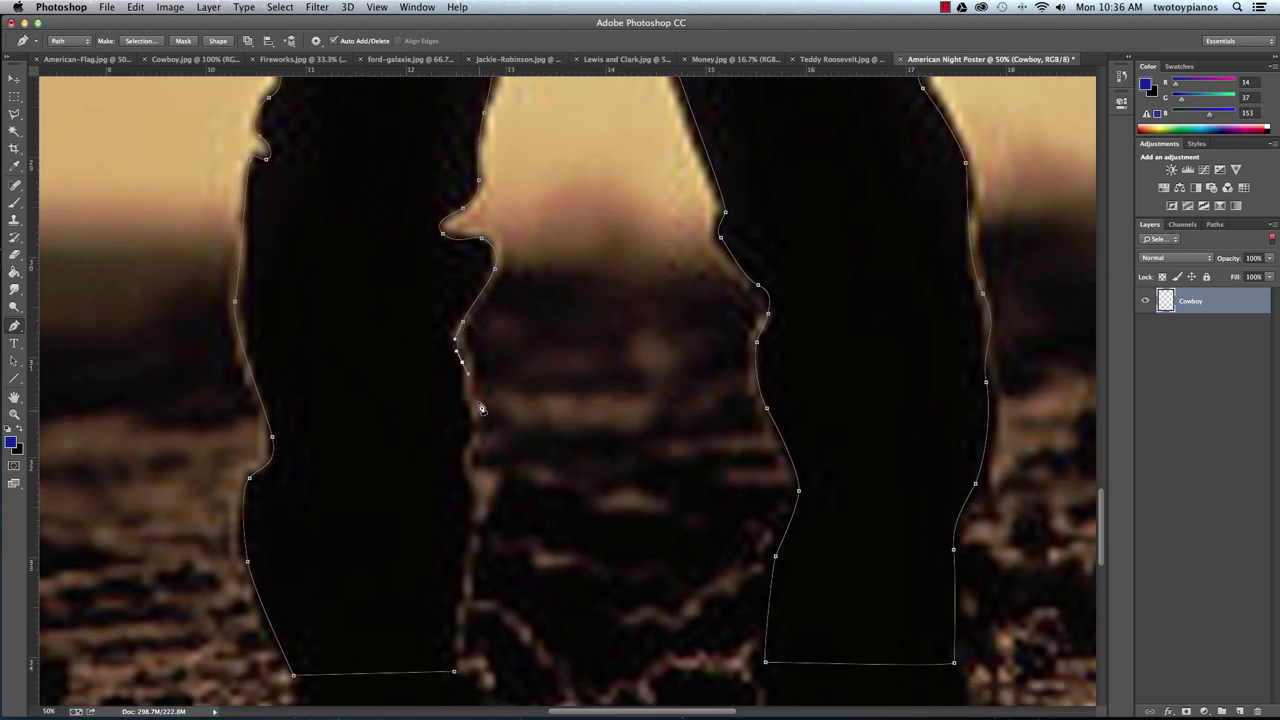
{"action": "left_click_drag", "start_coordinate": [473, 421], "coordinate": [476, 517]}
{"action": "left_click_drag", "start_coordinate": [468, 570], "coordinate": [466, 584]}
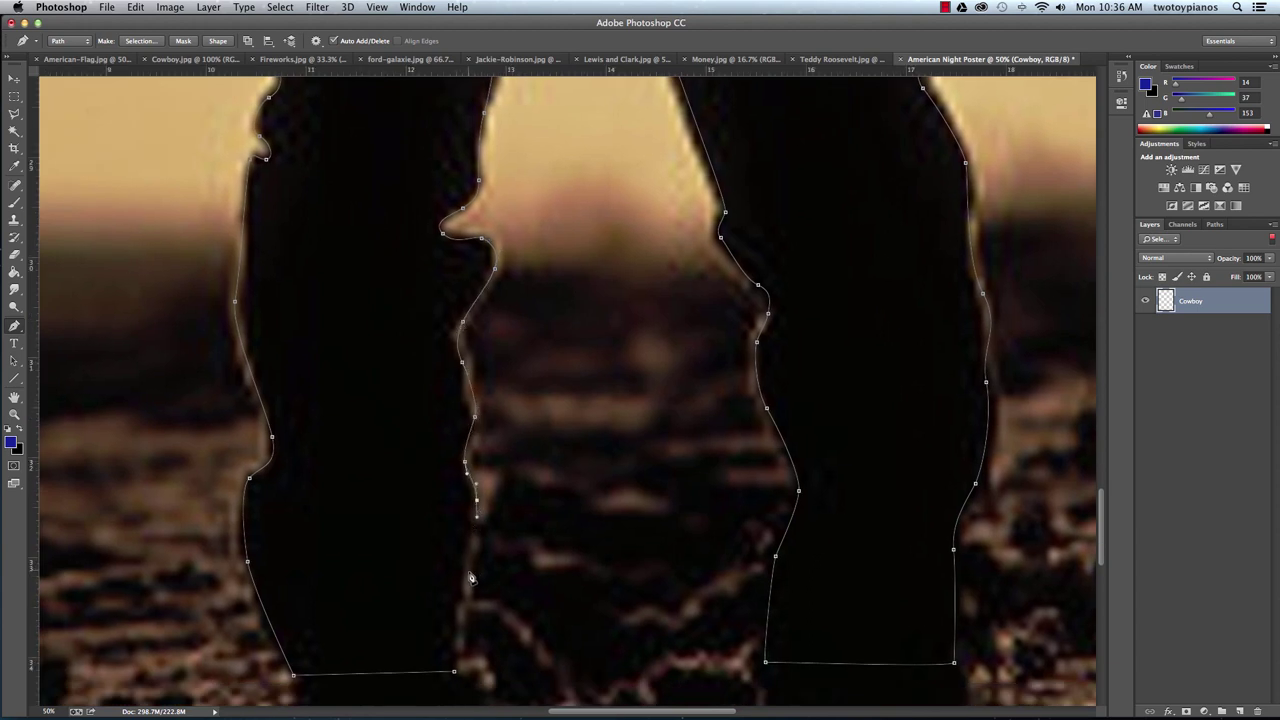
{"action": "left_click", "coordinate": [454, 673]}
Zoom out and convert the closed cowboy path into a selection with 0-pixel feather radius.
{"action": "key", "text": "super+minus"}
{"action": "key", "text": "super+minus"}
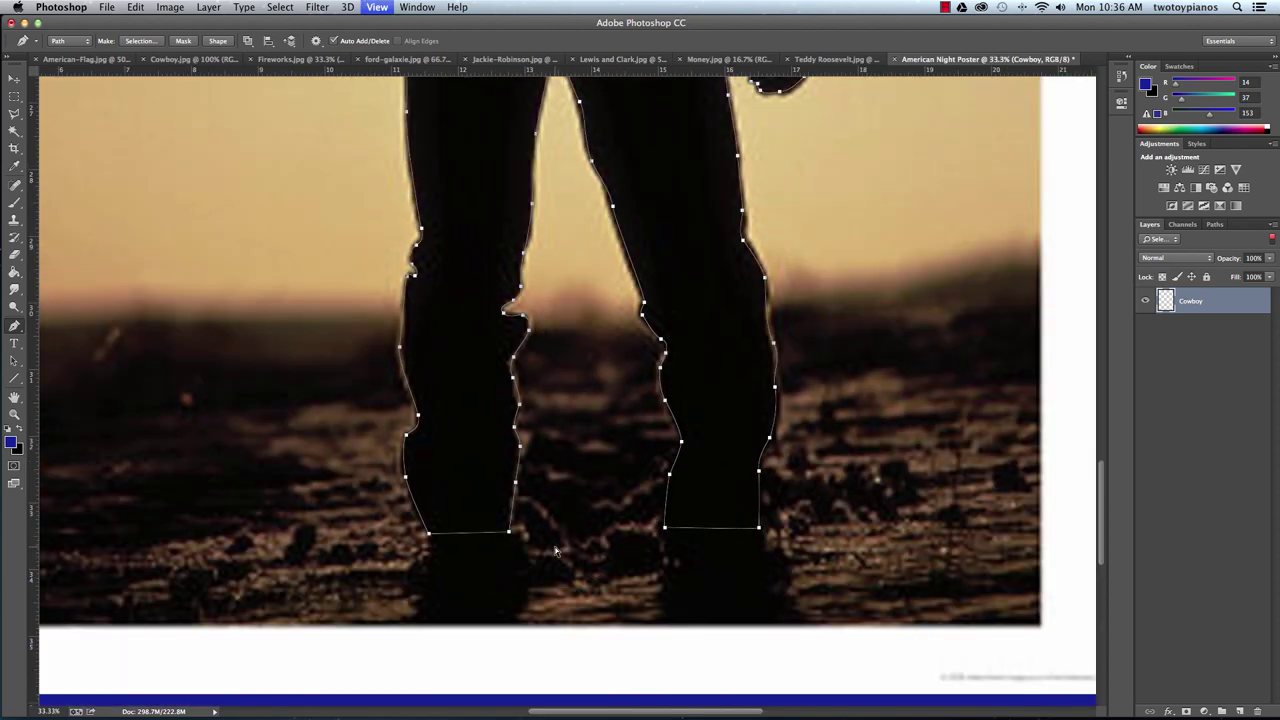
{"action": "key", "text": "super+minus"}
{"action": "key", "text": "super+minus"}
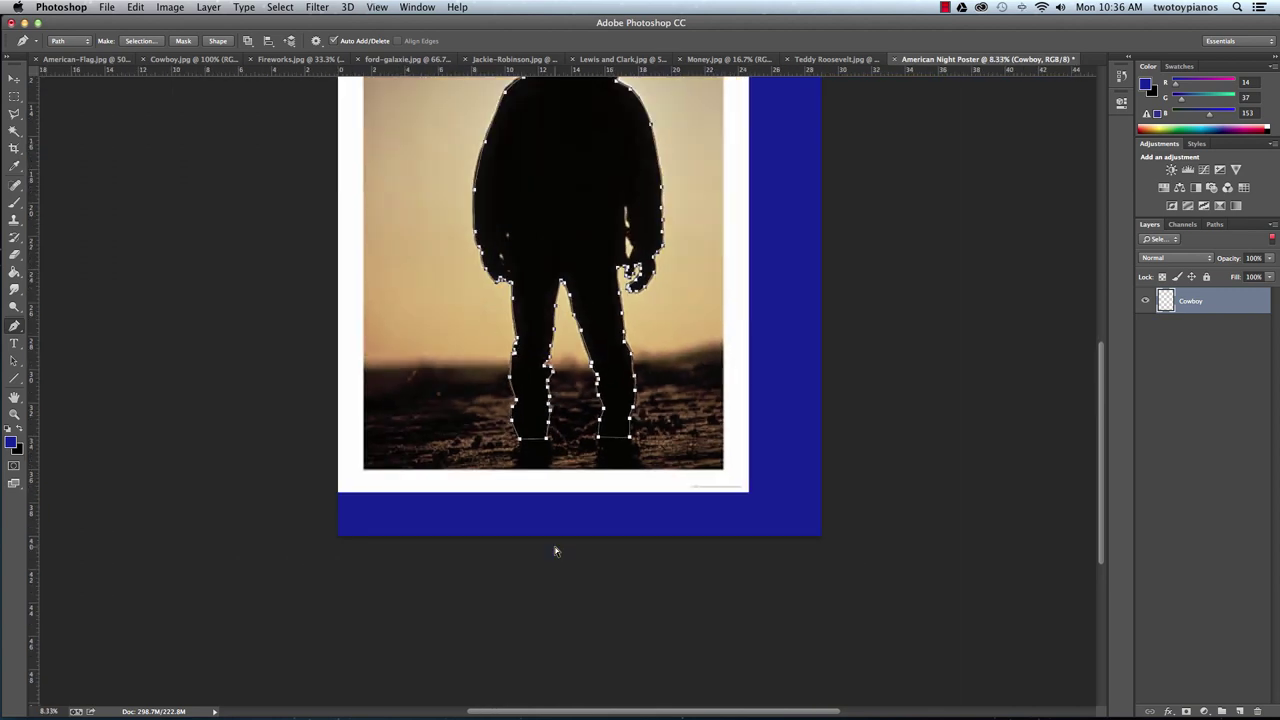
{"action": "key", "text": "super+minus"}
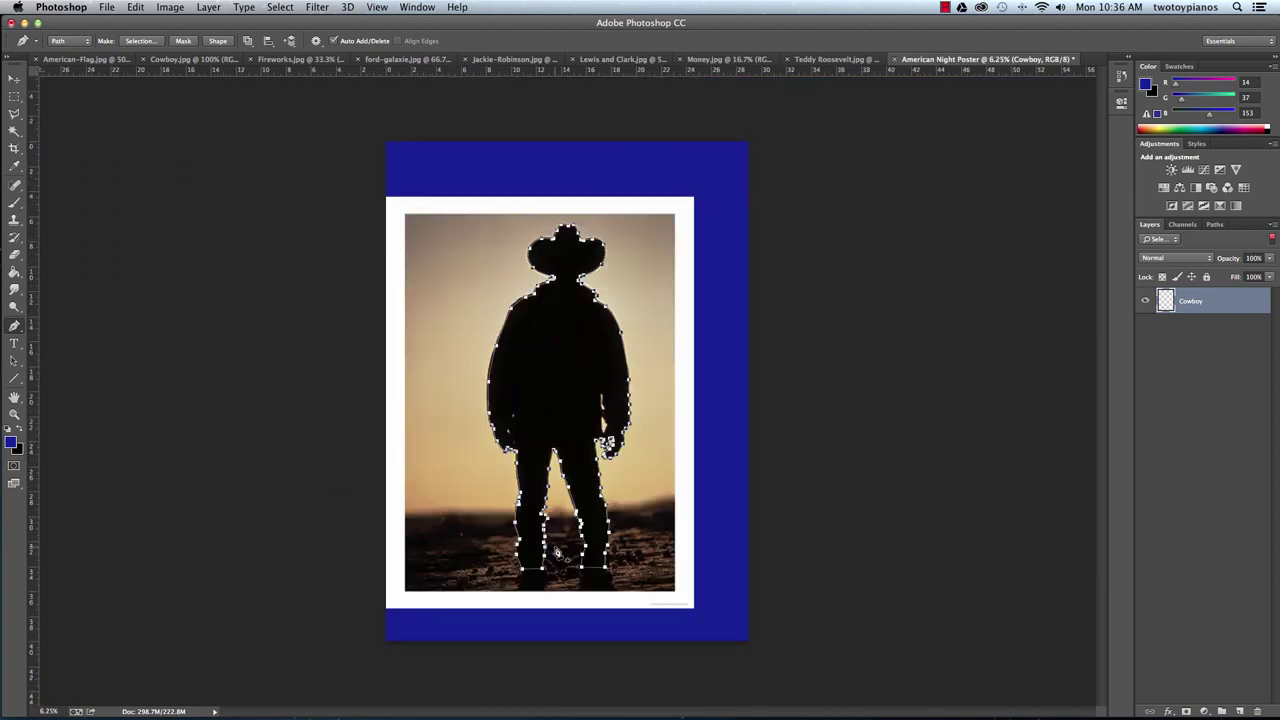
{"action": "right_click", "coordinate": [563, 335]}
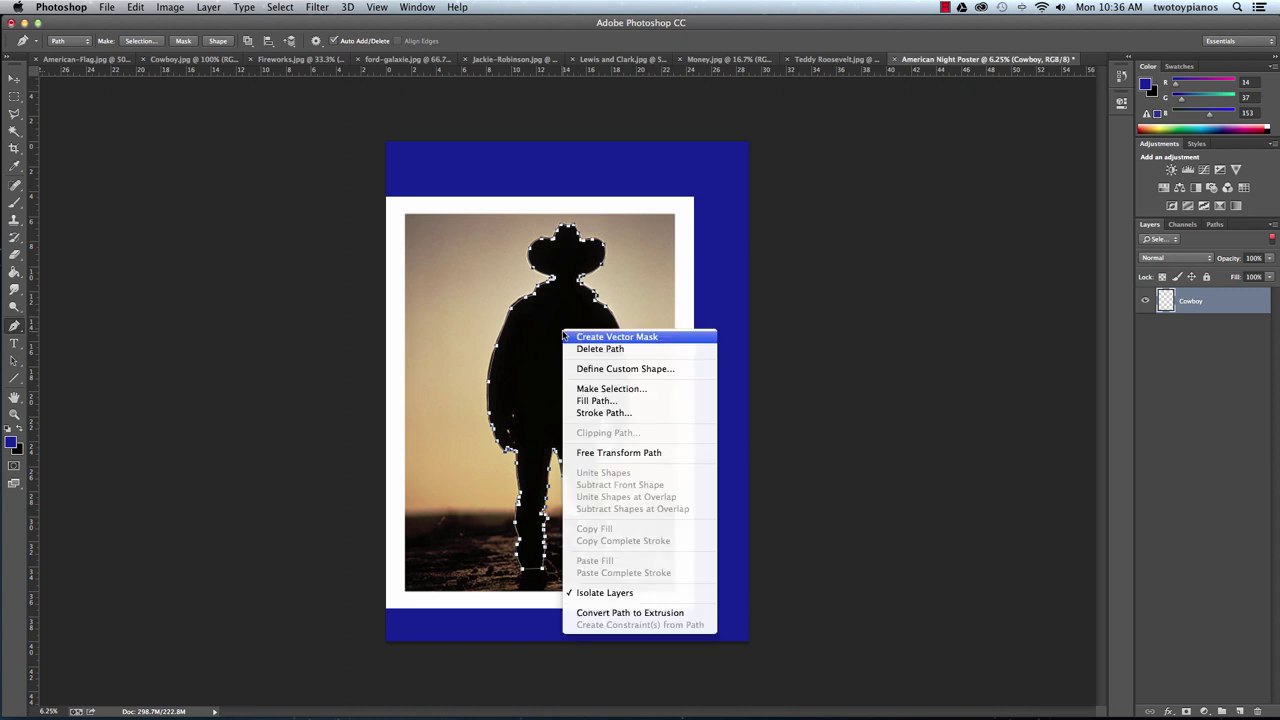
{"action": "left_click", "coordinate": [621, 389]}
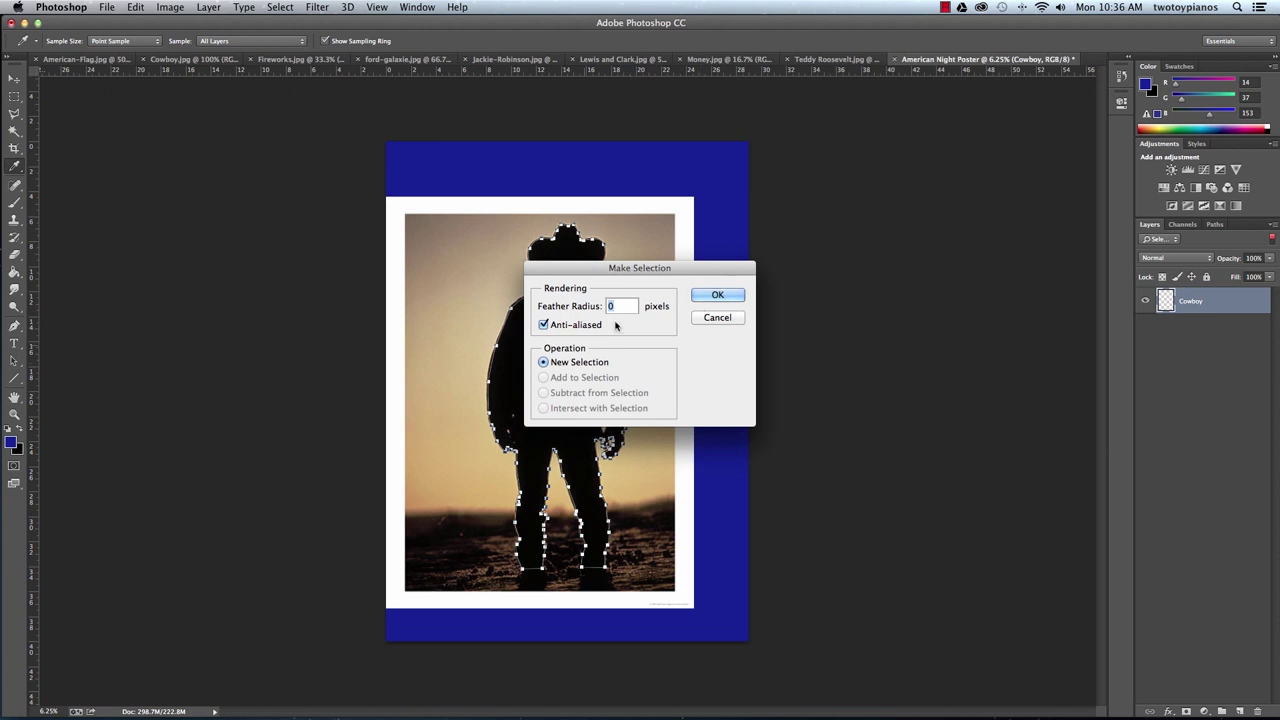
{"action": "left_click", "coordinate": [720, 295]}
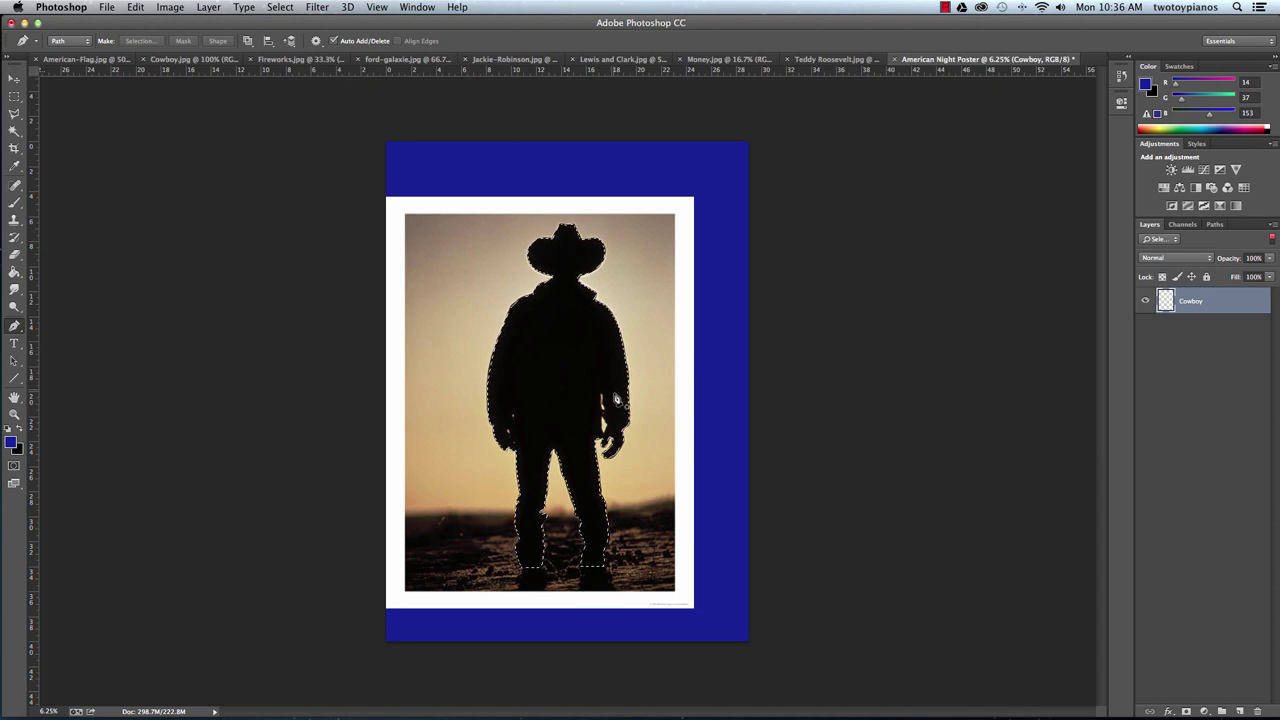
Save the selection as a new channel named 'Cowboy1'.
{"action": "left_click", "coordinate": [280, 7]}
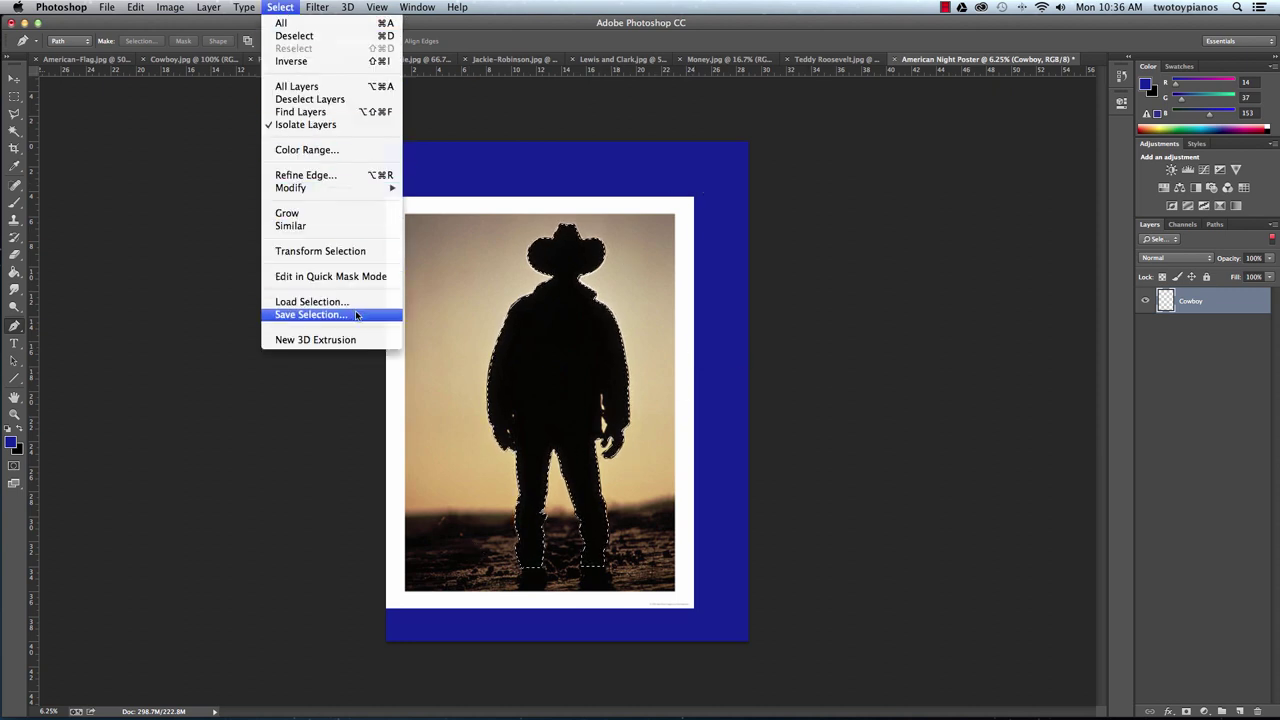
{"action": "left_click", "coordinate": [357, 315]}
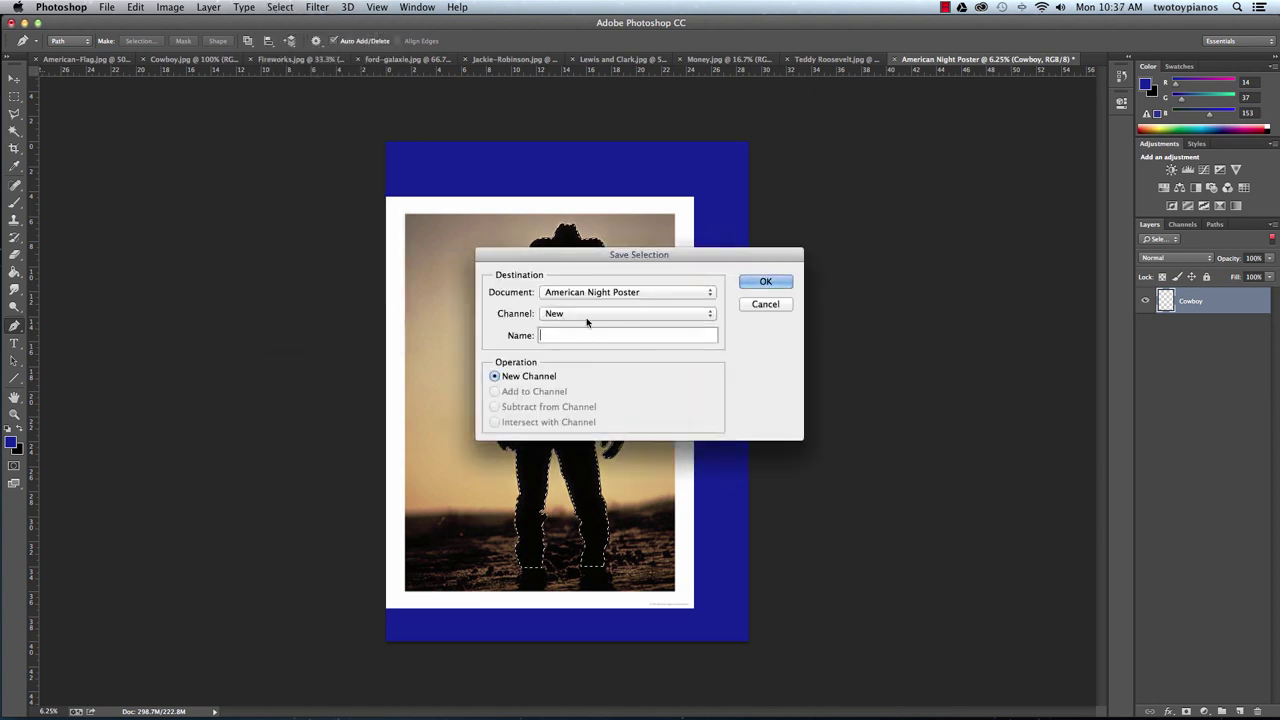
{"action": "type", "text": "Cowboy1"}
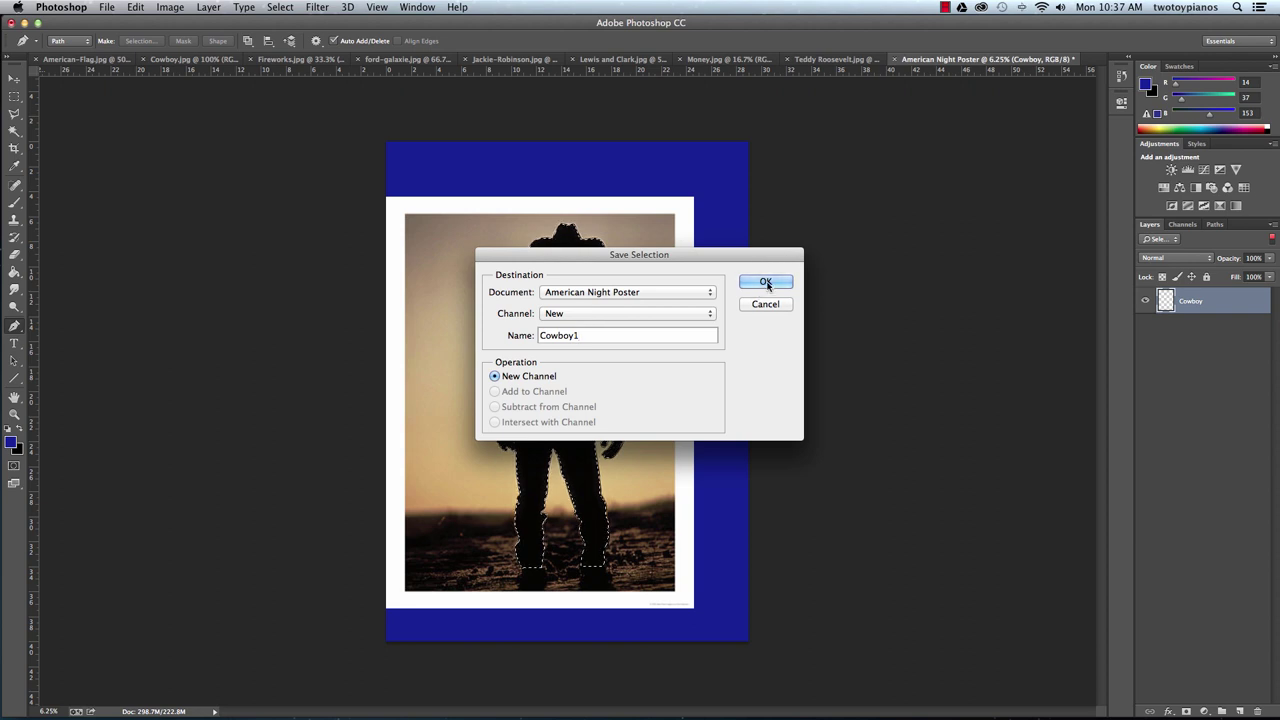
{"action": "left_click", "coordinate": [767, 284]}
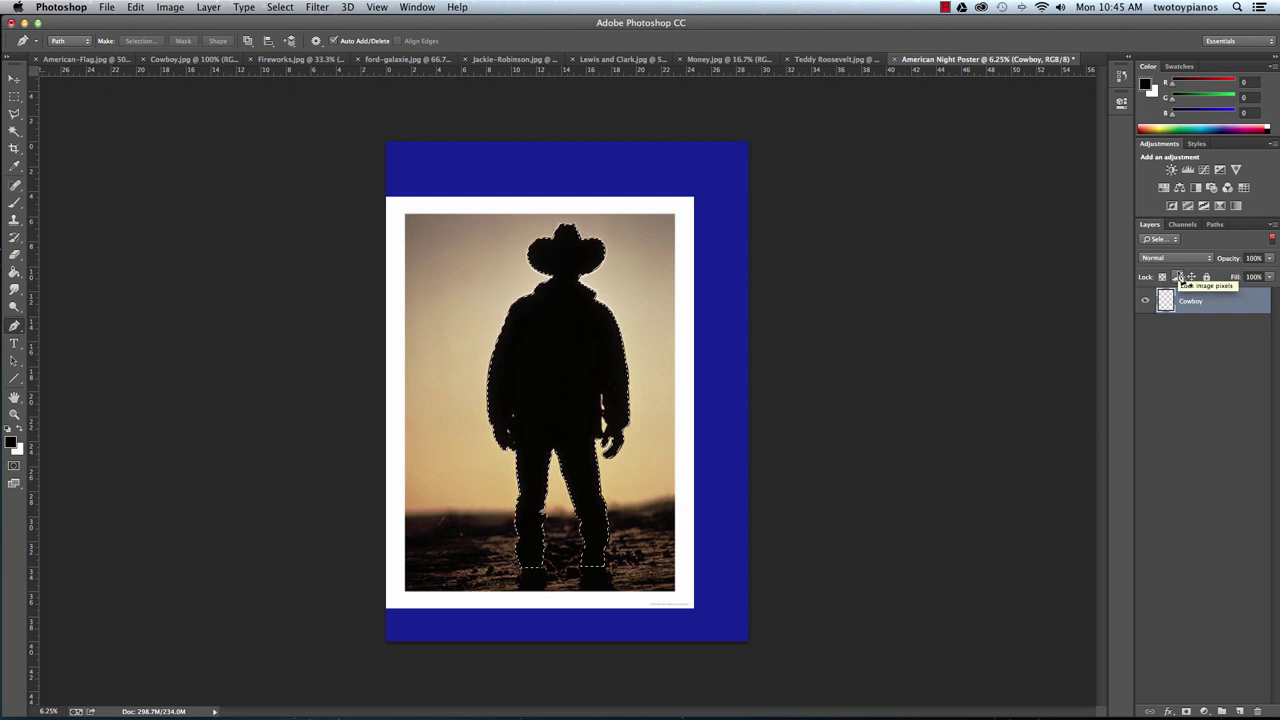
Filter the Layers panel by Kind and hide the Cowboy Temp photo layer.
{"action": "left_click", "coordinate": [1177, 240]}
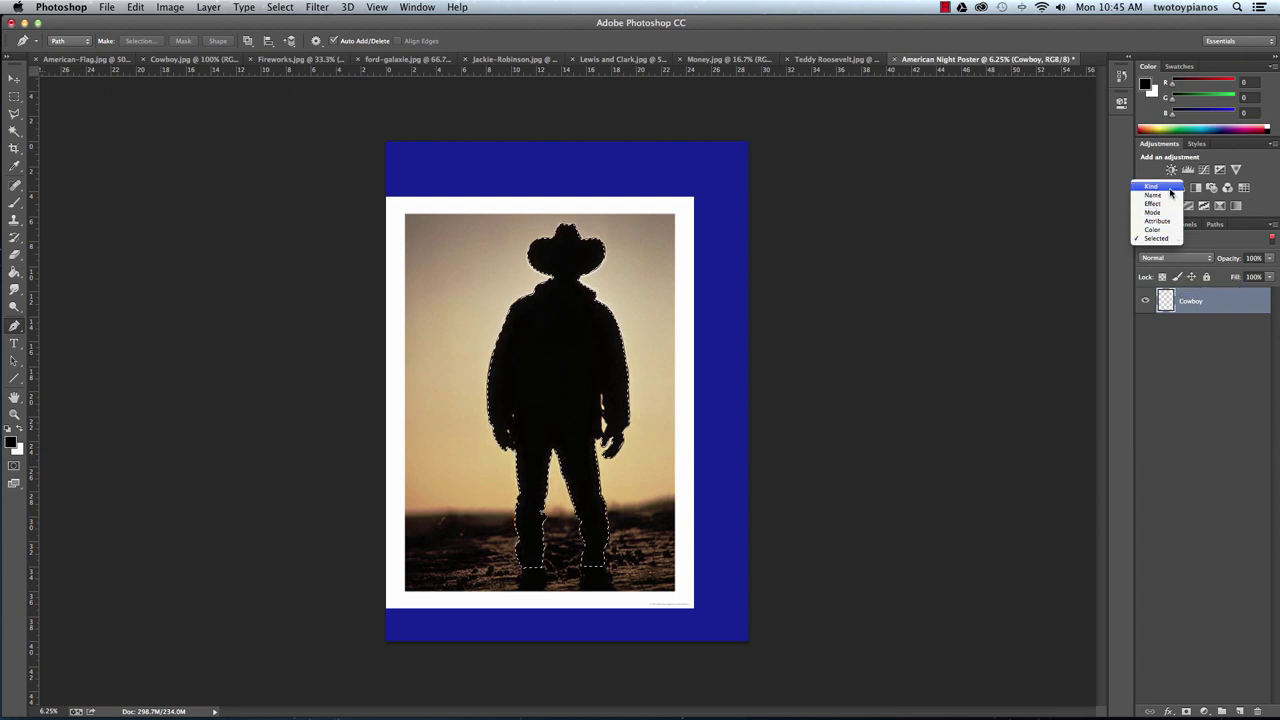
{"action": "left_click", "coordinate": [1170, 187]}
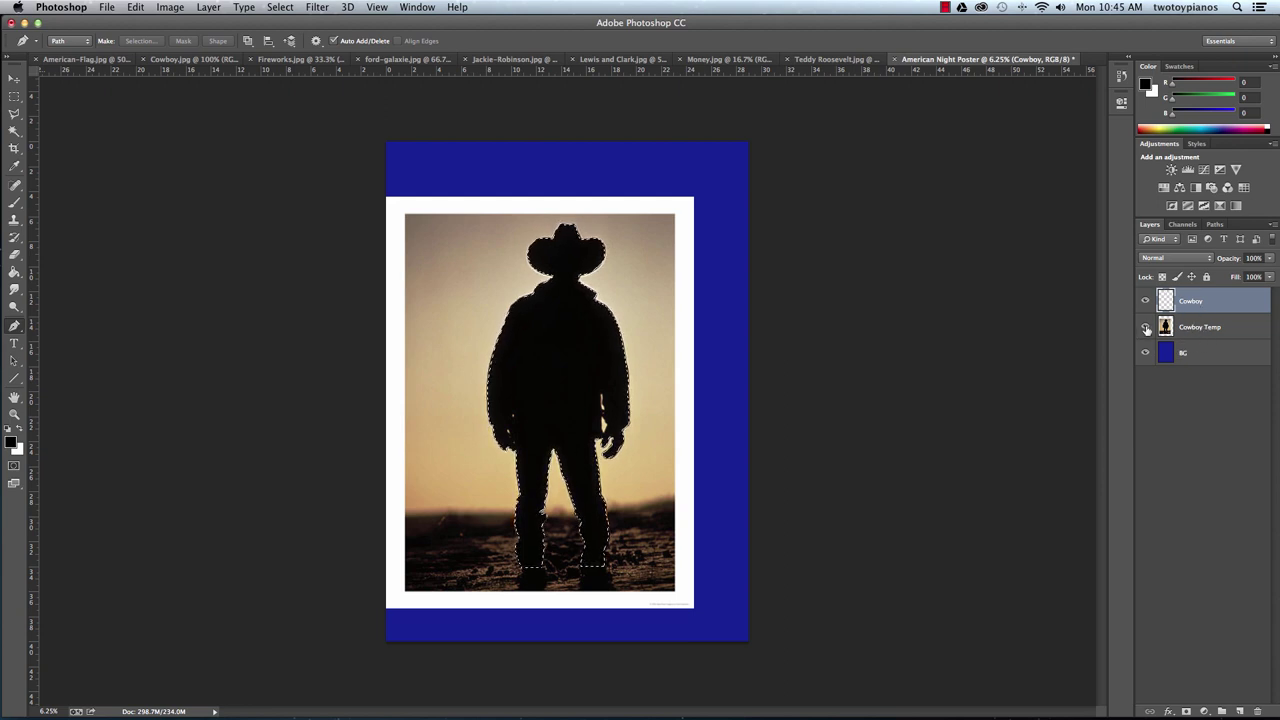
{"action": "left_click", "coordinate": [1146, 328]}
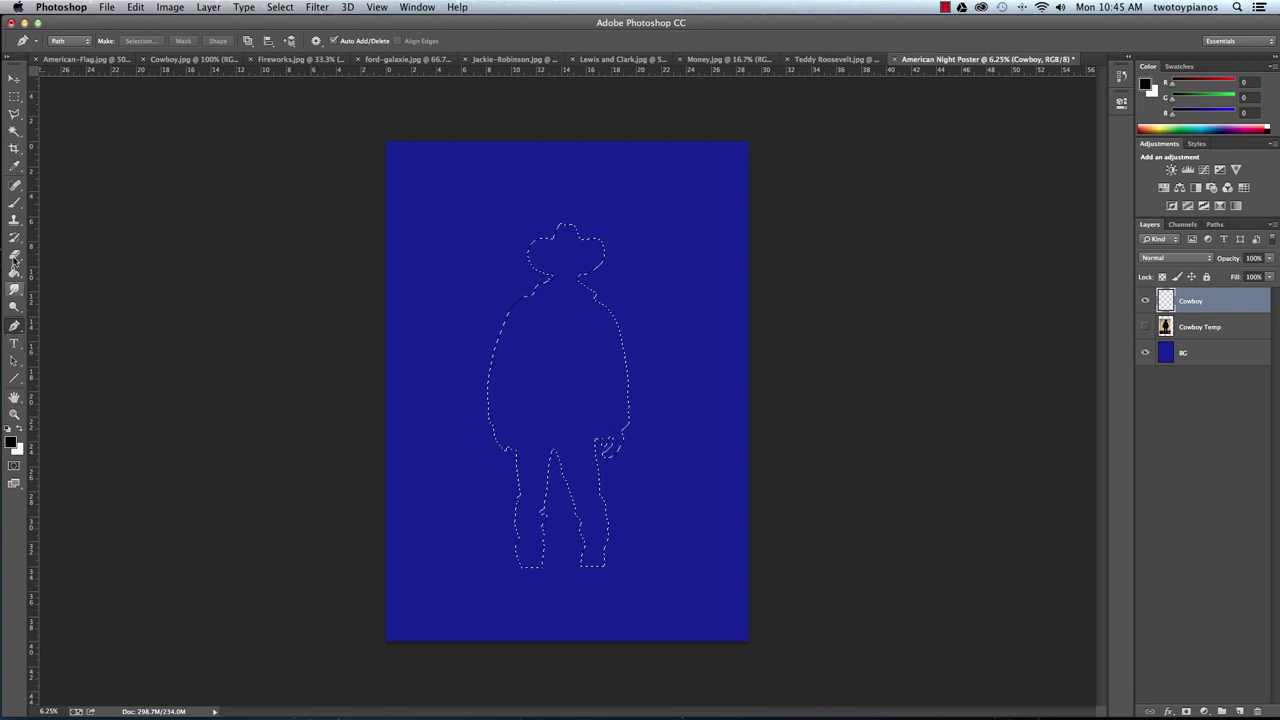
Fill the cowboy selection with black using the Paint Bucket, then deselect.
{"action": "left_click", "coordinate": [14, 273]}
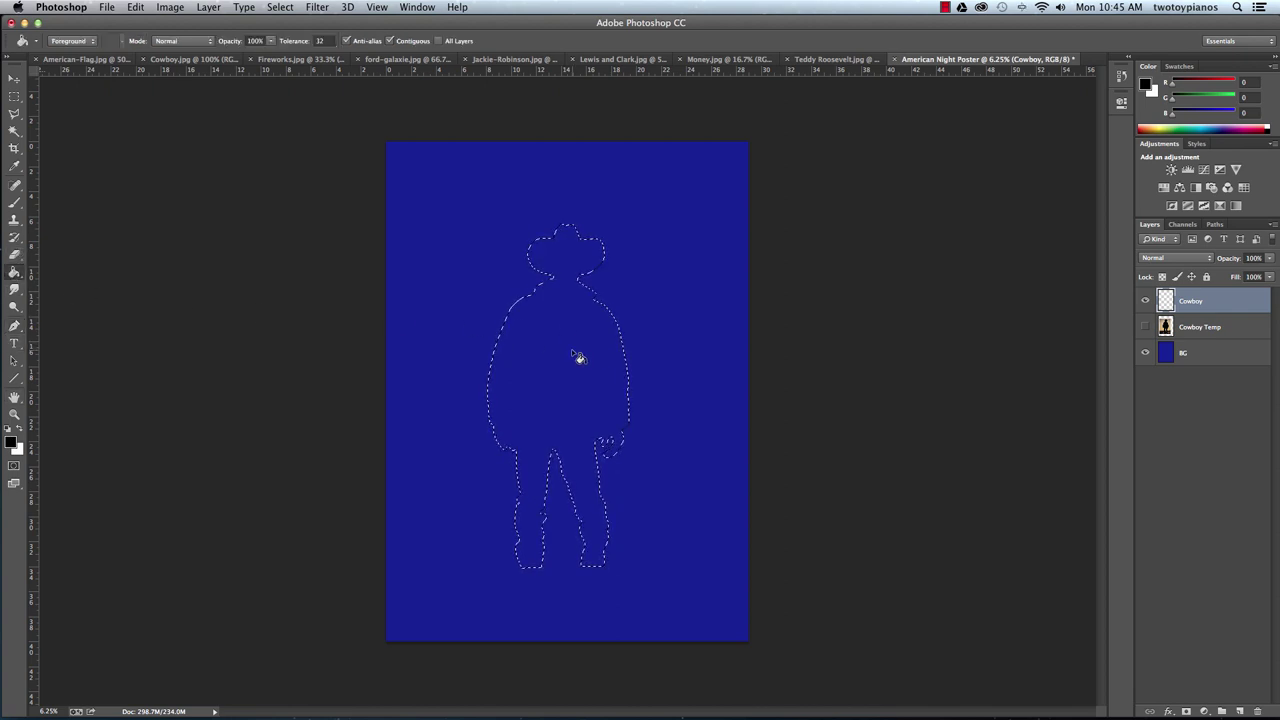
{"action": "left_click", "coordinate": [640, 474]}
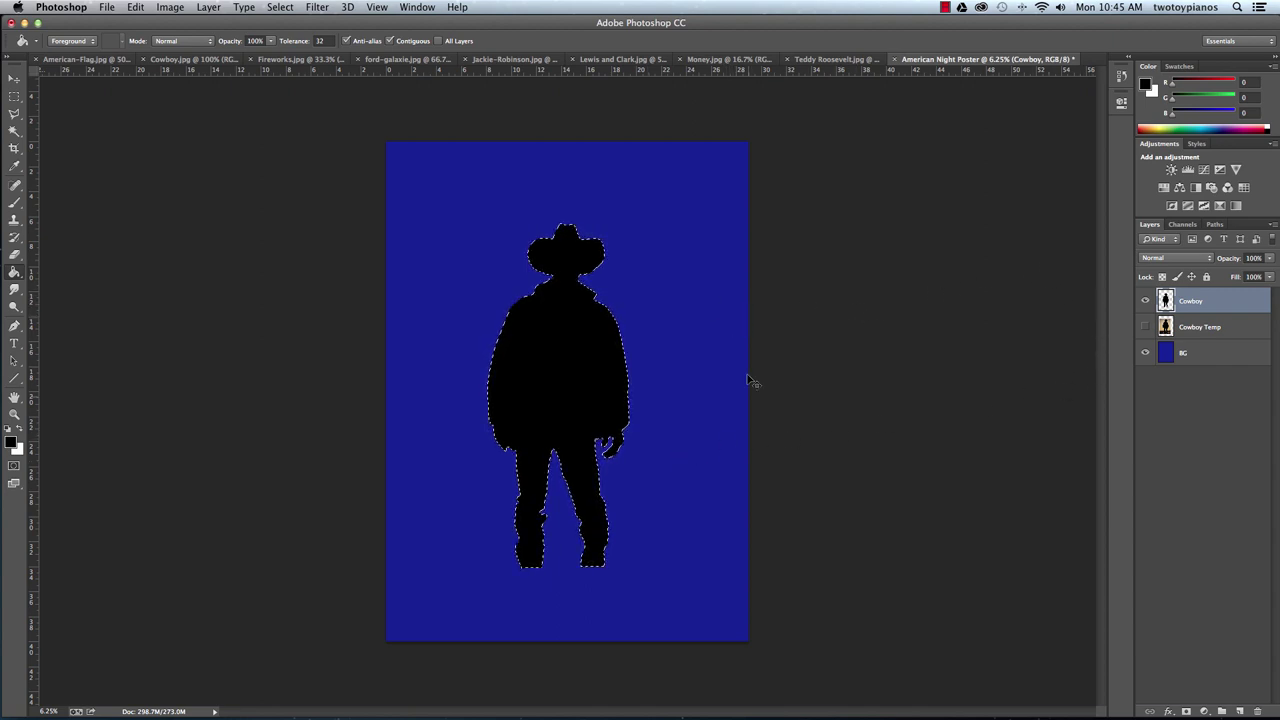
{"action": "key", "text": "super+d"}
Zoom in to check the black silhouette down to the boots, then zoom back out.
{"action": "key", "text": "super+plus"}
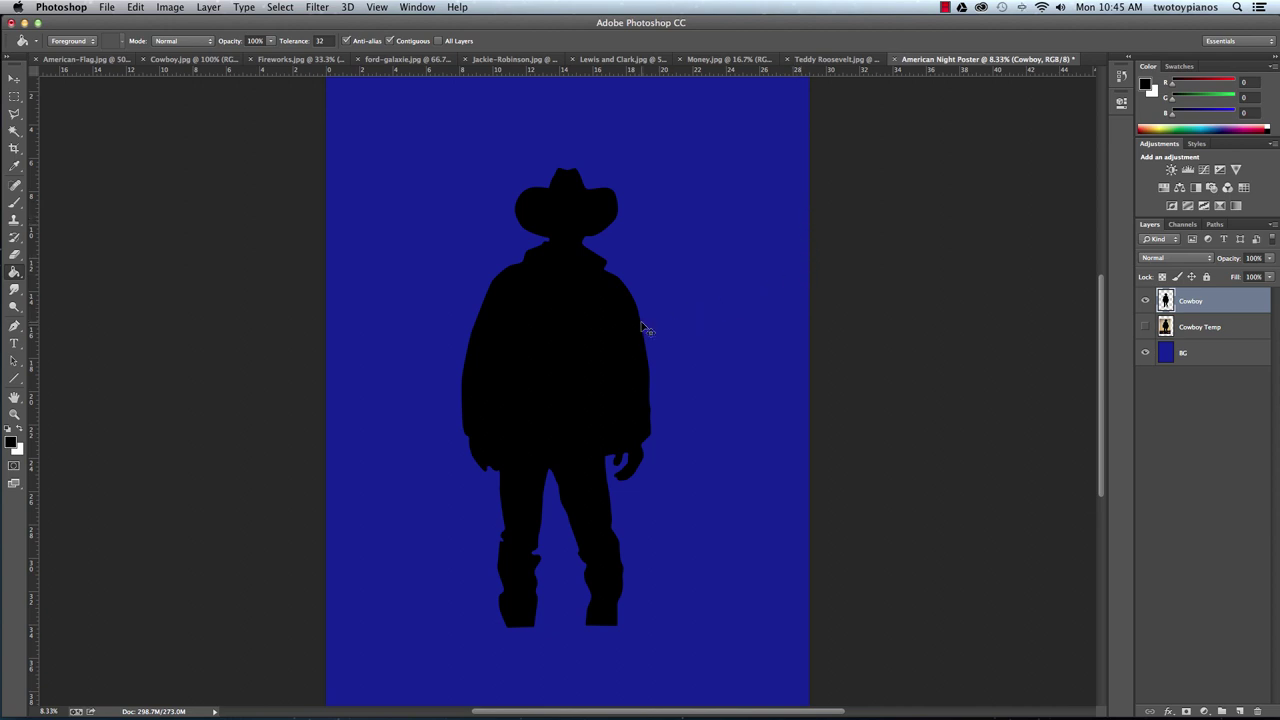
{"action": "key", "text": "super+equal"}
{"action": "key", "text": "super+equal"}
{"action": "key", "text": "super+equal"}
{"action": "key", "text": "super+equal"}
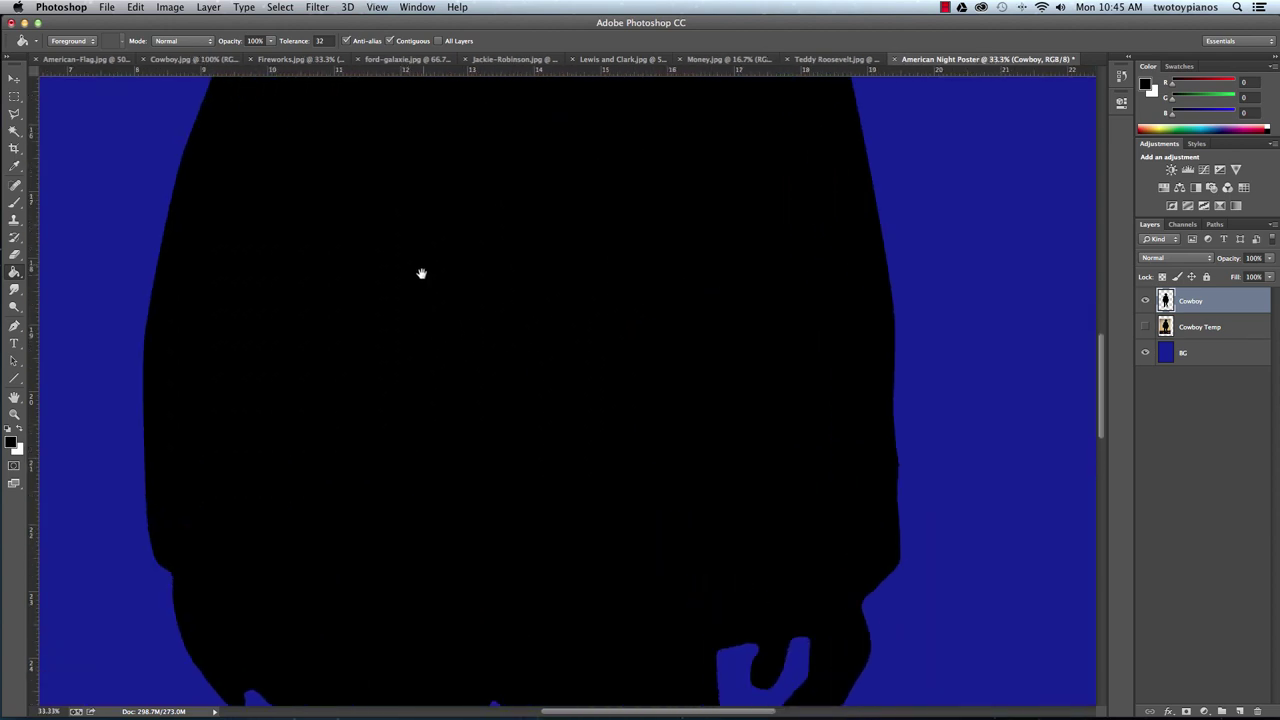
{"action": "scroll", "coordinate": [421, 273], "scroll_direction": "up", "scroll_amount": 10}
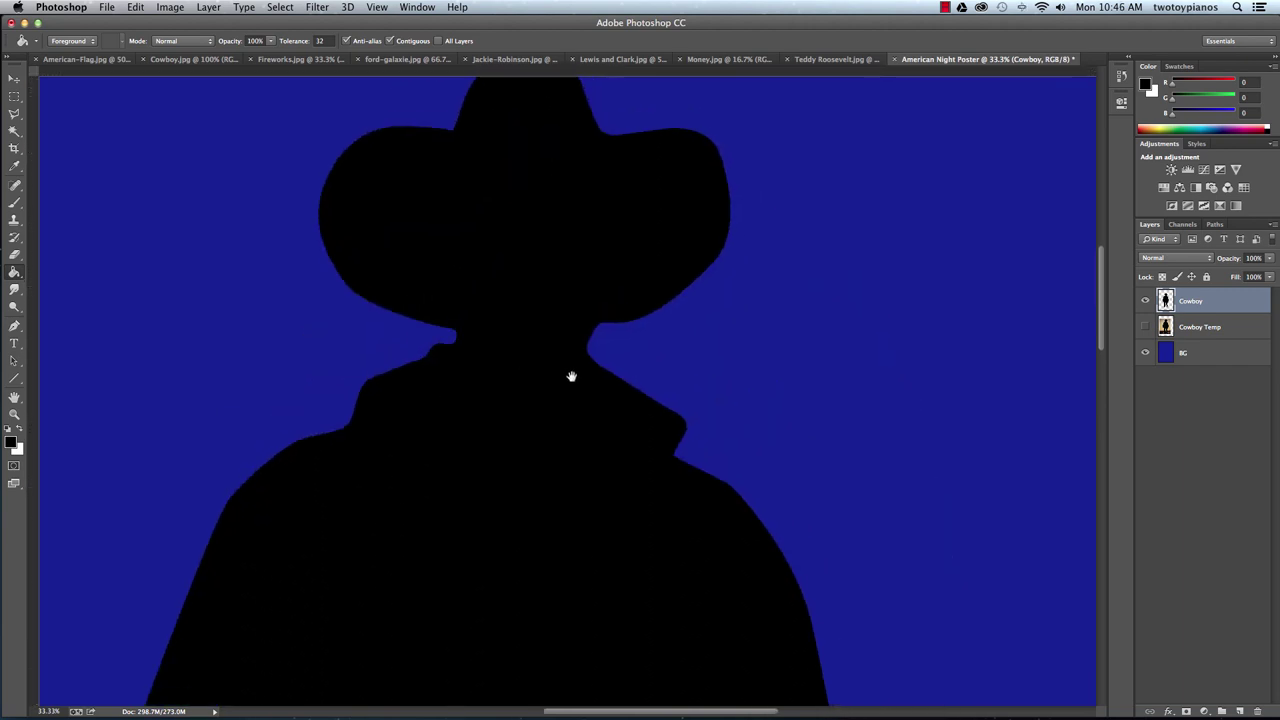
{"action": "scroll", "coordinate": [571, 376], "scroll_direction": "right", "scroll_amount": 1}
{"action": "scroll", "coordinate": [569, 391], "scroll_direction": "down", "scroll_amount": 10}
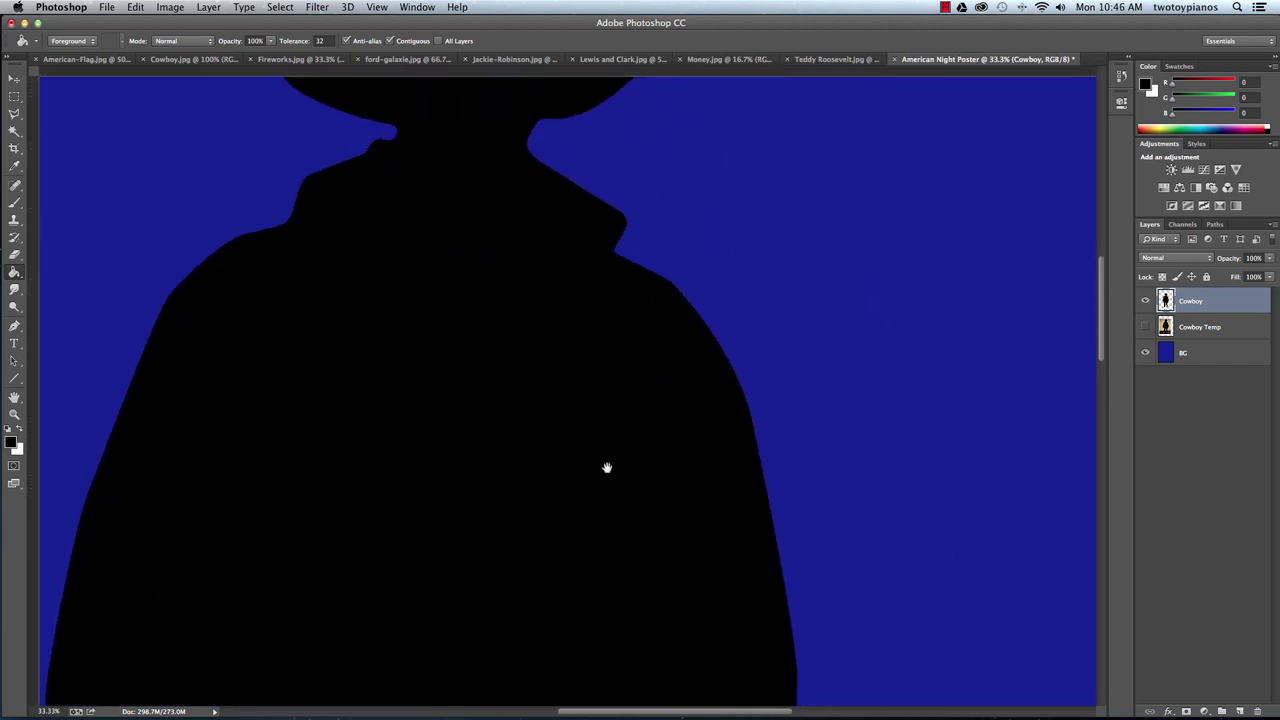
{"action": "scroll", "coordinate": [606, 467], "scroll_direction": "down", "scroll_amount": 10}
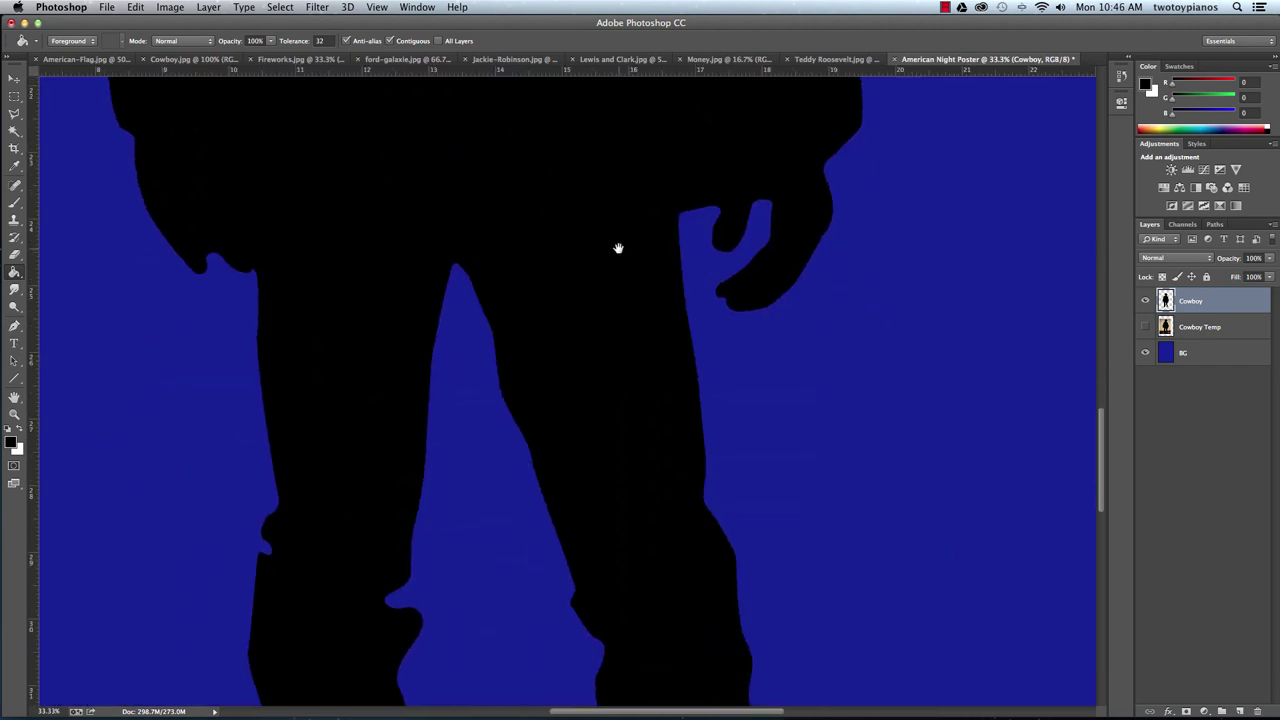
{"action": "scroll", "coordinate": [618, 248], "scroll_direction": "down", "scroll_amount": 10}
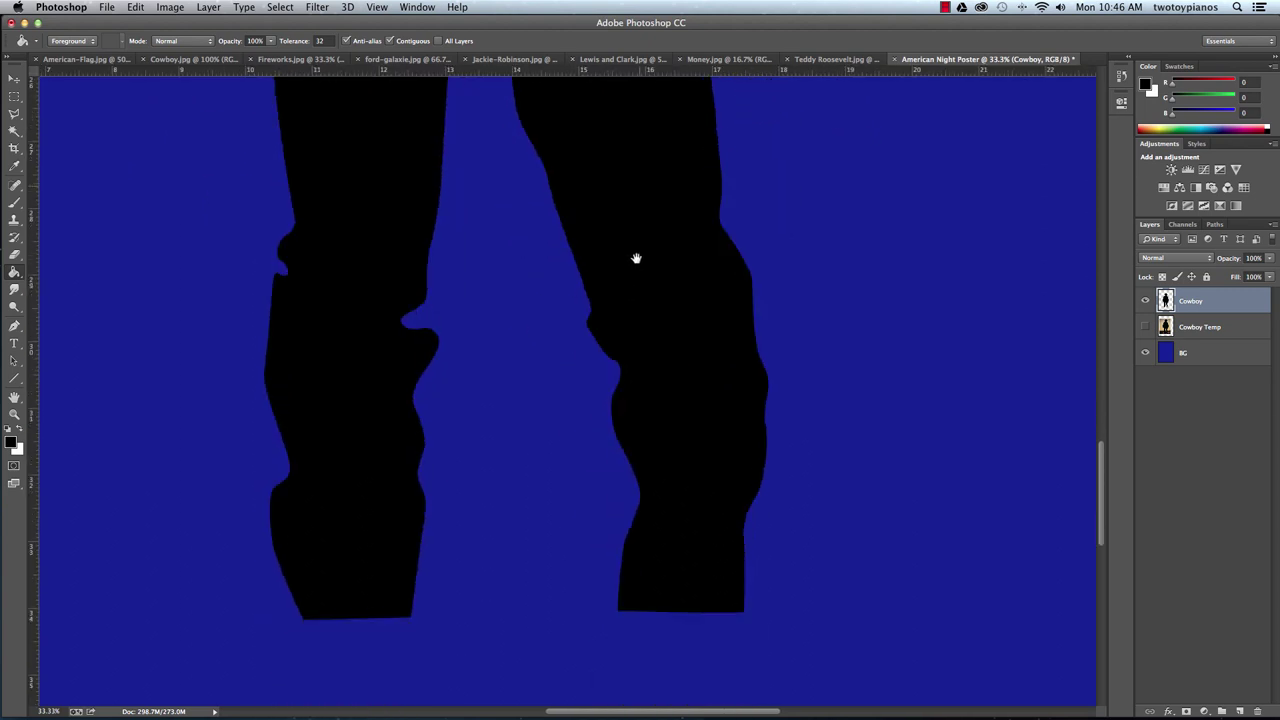
{"action": "key", "text": "super+minus"}
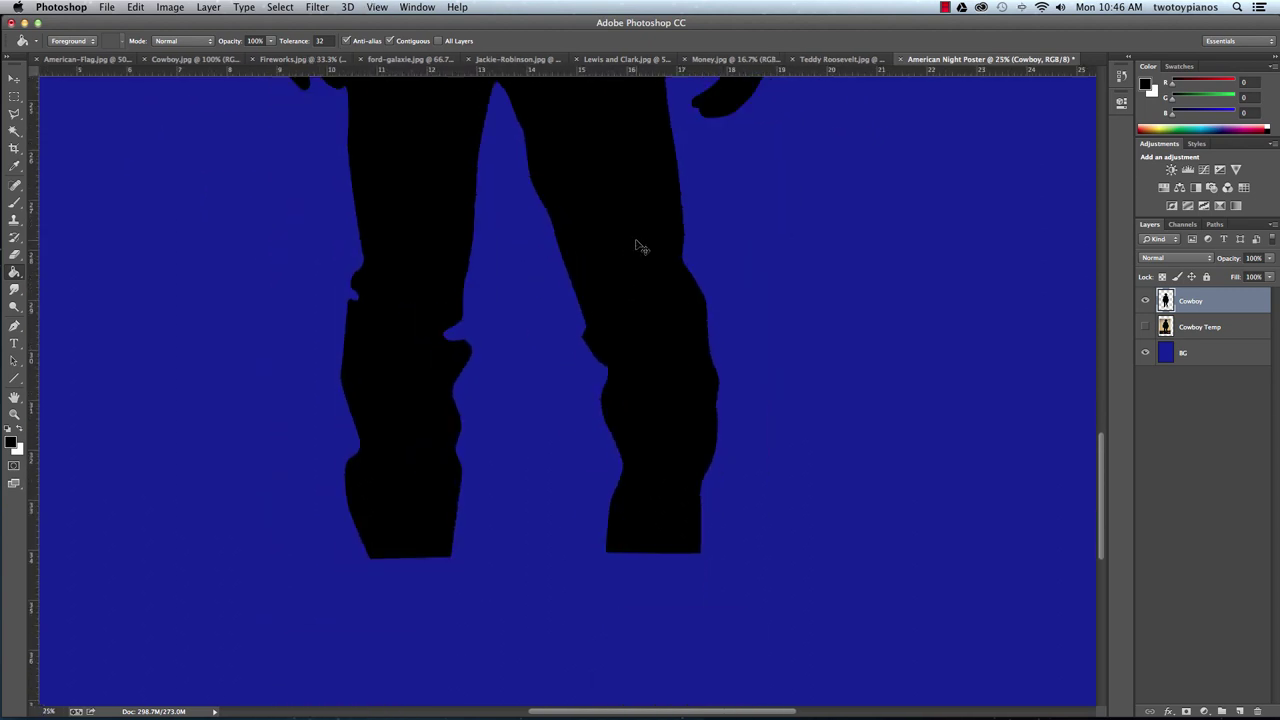
{"action": "key", "text": "super+minus"}
{"action": "key", "text": "super+minus"}
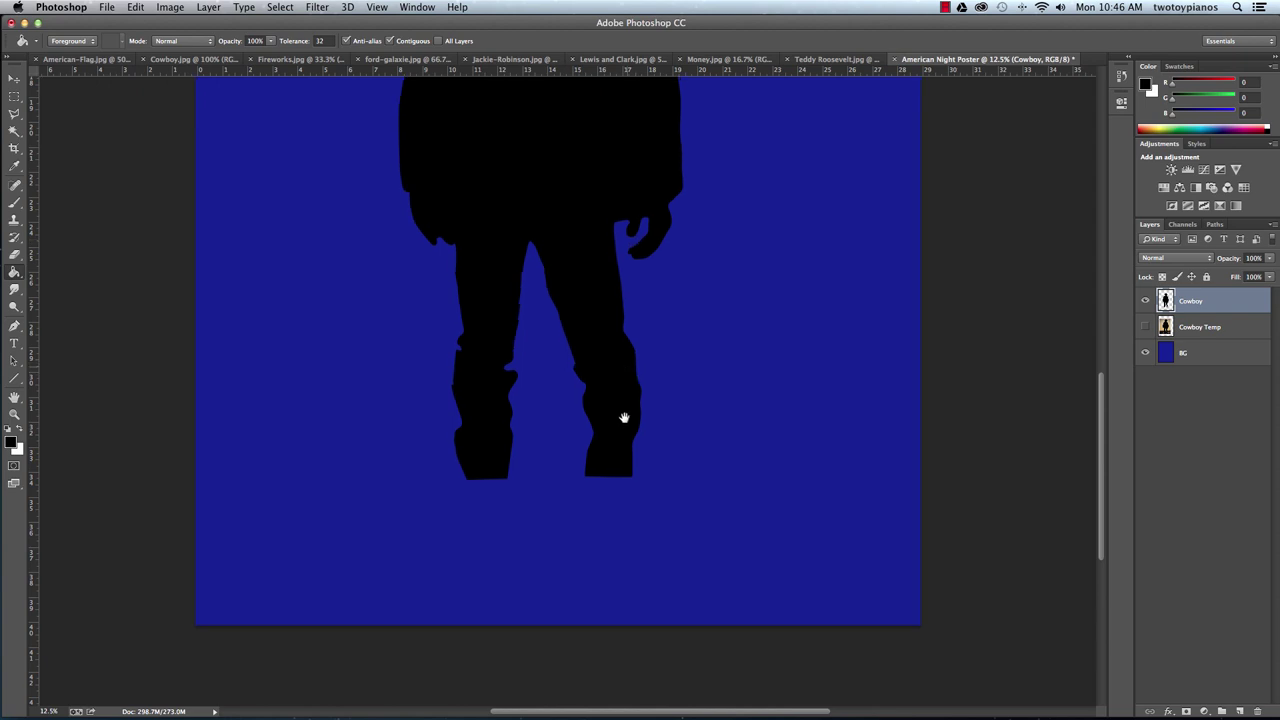
{"action": "scroll", "coordinate": [623, 417], "scroll_direction": "up", "scroll_amount": 10}
{"action": "left_click", "coordinate": [14, 326]}
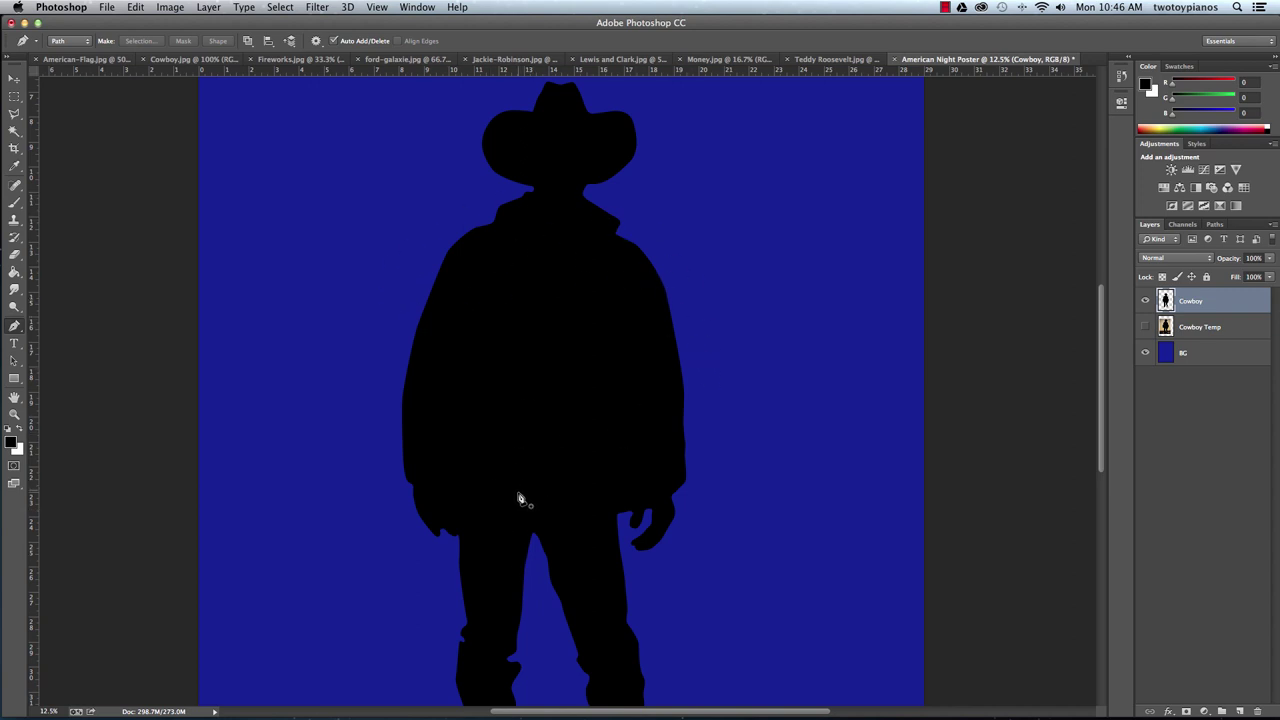
Select the Line Tool with a white stroke colour and a 100 px weight.
{"action": "left_click", "coordinate": [14, 380]}
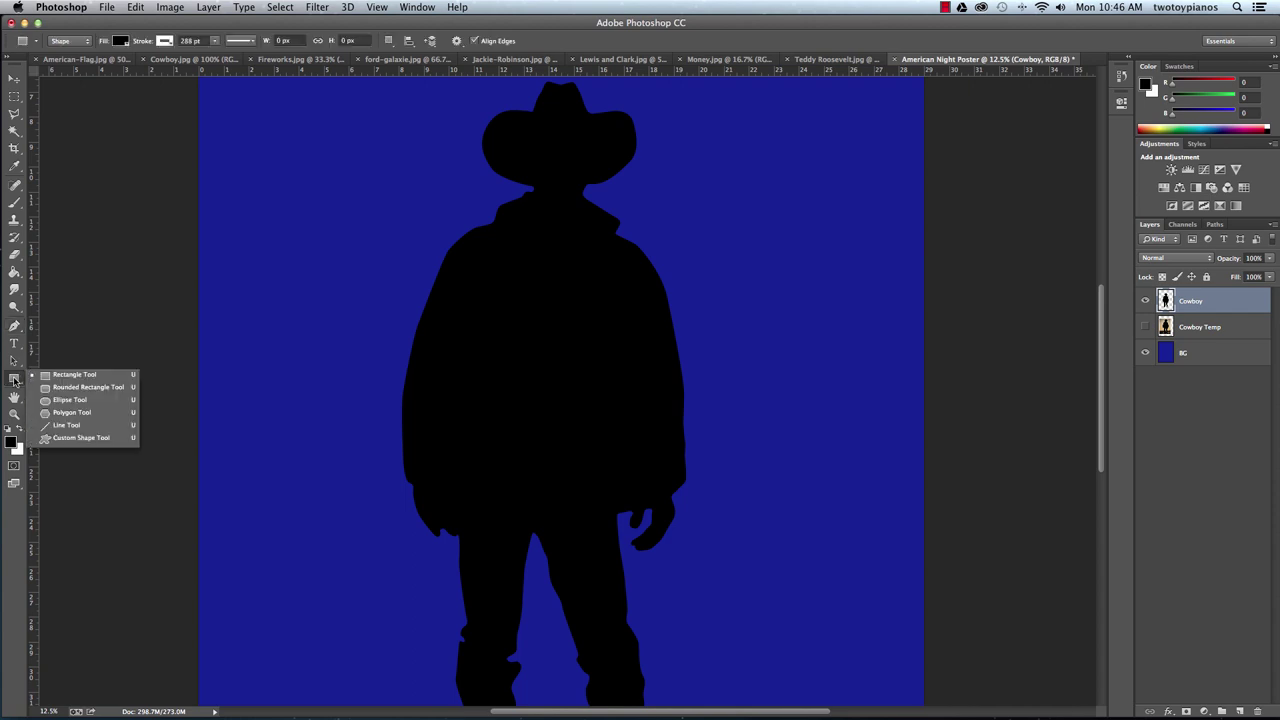
{"action": "left_click", "coordinate": [113, 429]}
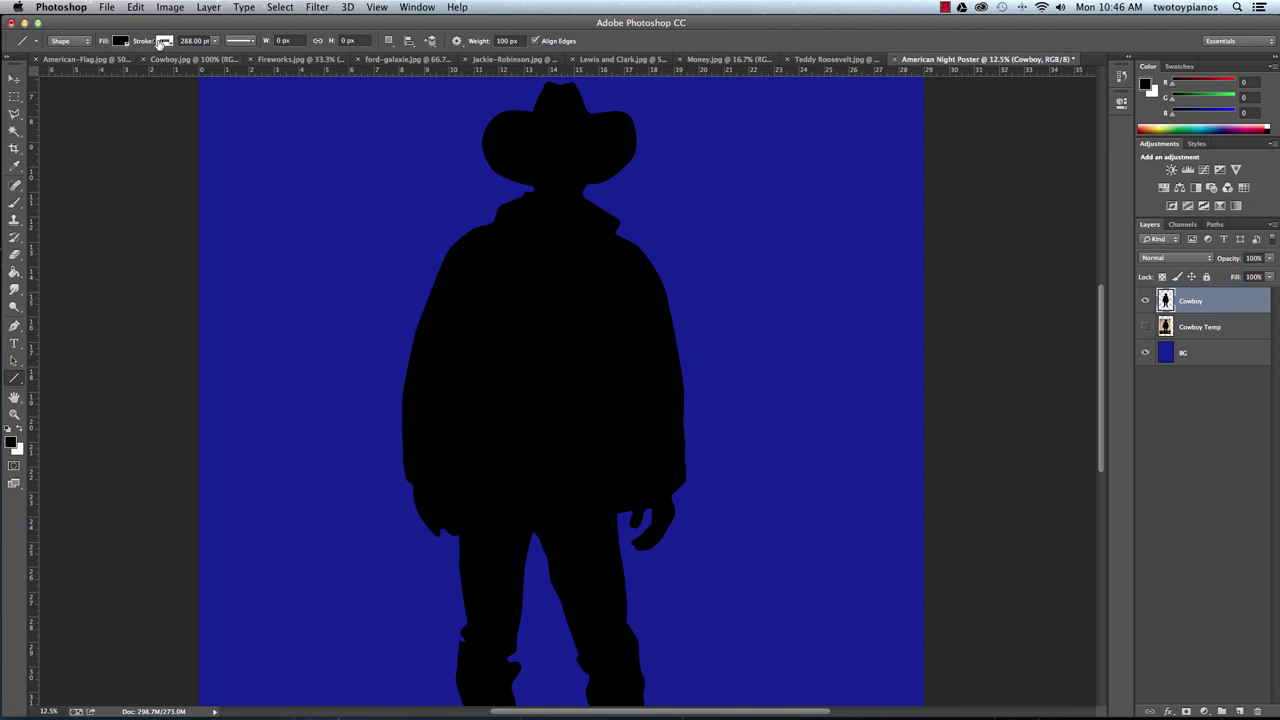
{"action": "left_click", "coordinate": [165, 42]}
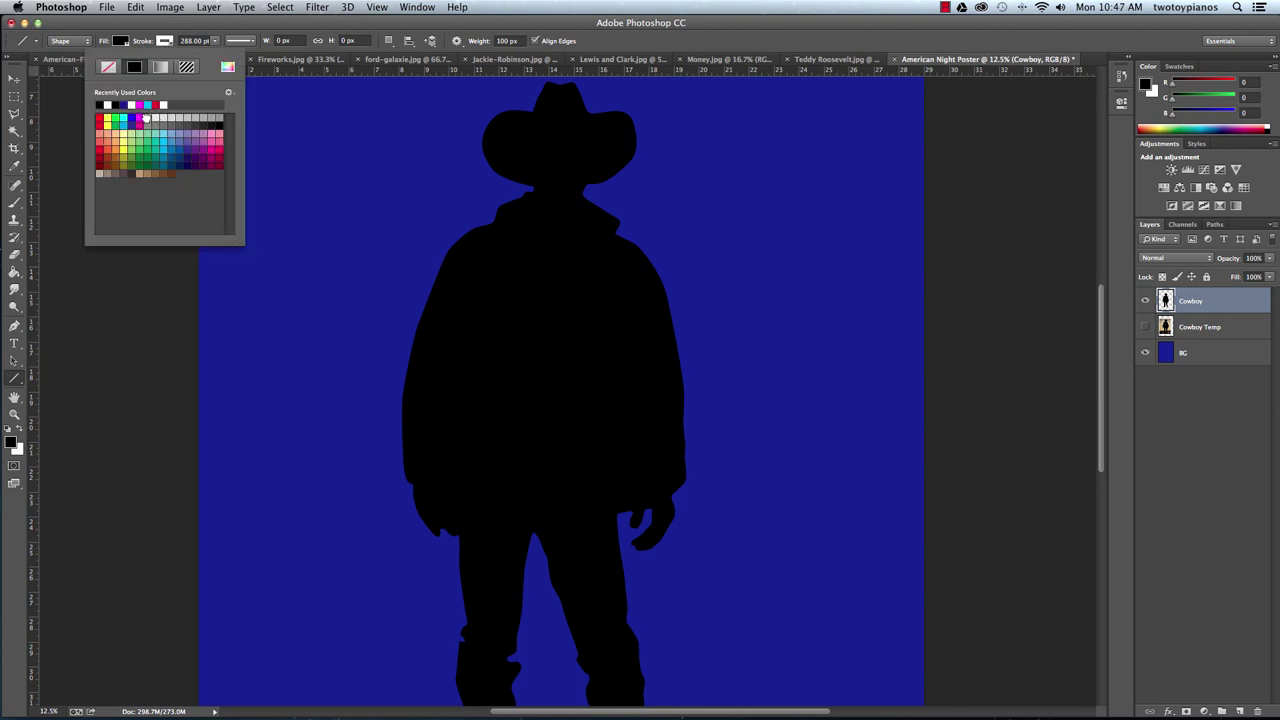
{"action": "left_click", "coordinate": [146, 118]}
{"action": "left_click", "coordinate": [251, 22]}
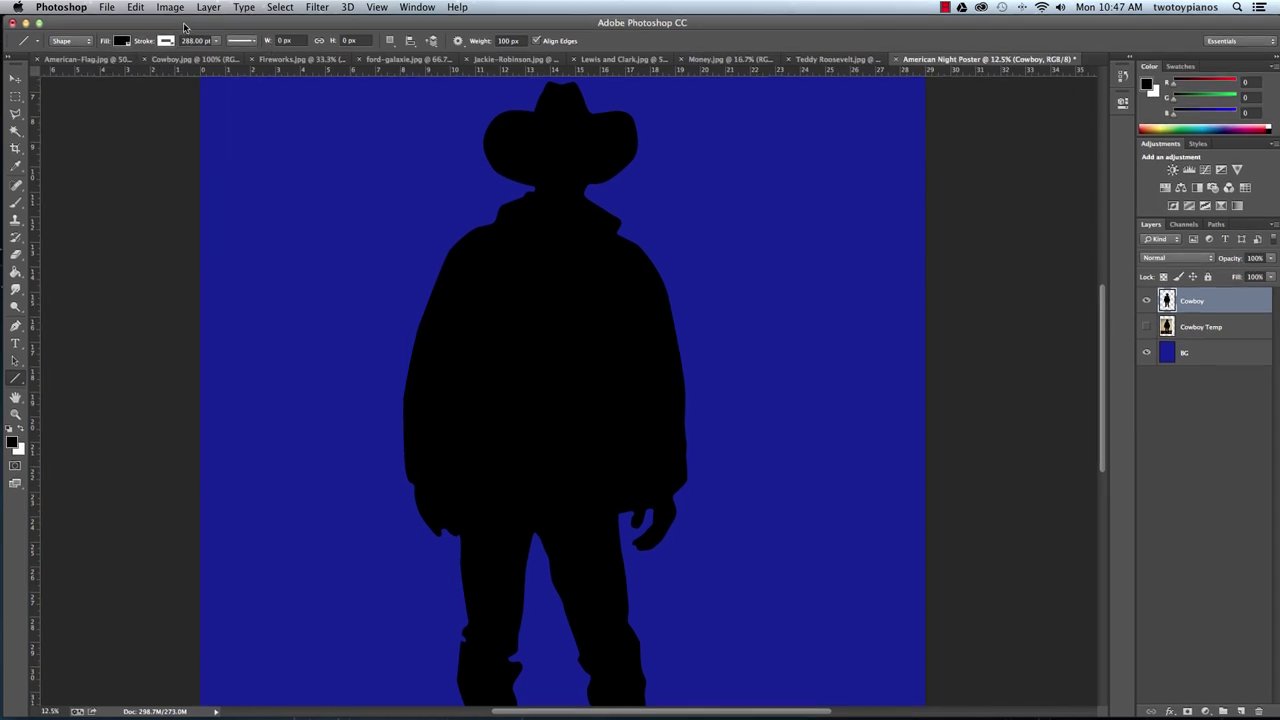
{"action": "left_click", "coordinate": [514, 41]}
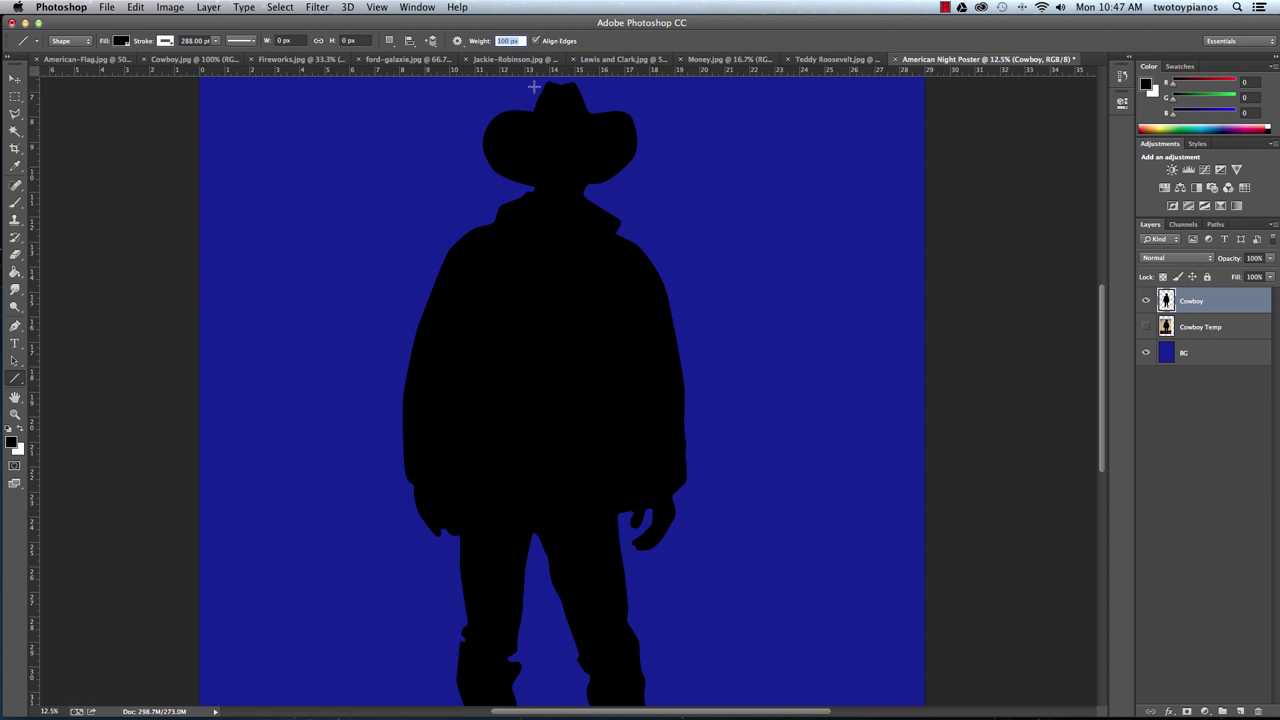
{"action": "type", "text": "100"}
{"action": "key", "text": "Return"}
Draw a white vertical line down the torso and nudge it slightly right and up.
{"action": "left_click_drag", "start_coordinate": [524, 274], "coordinate": [550, 563]}
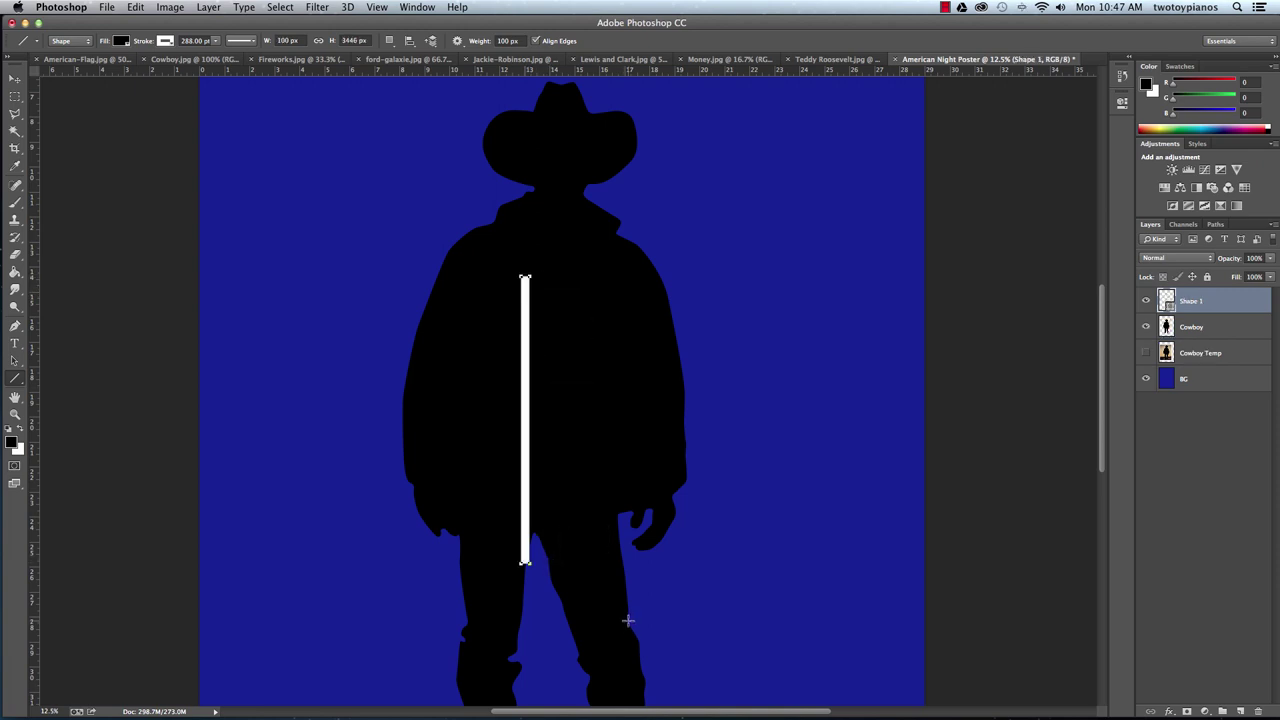
{"action": "key", "text": "Return"}
{"action": "left_click", "coordinate": [15, 80]}
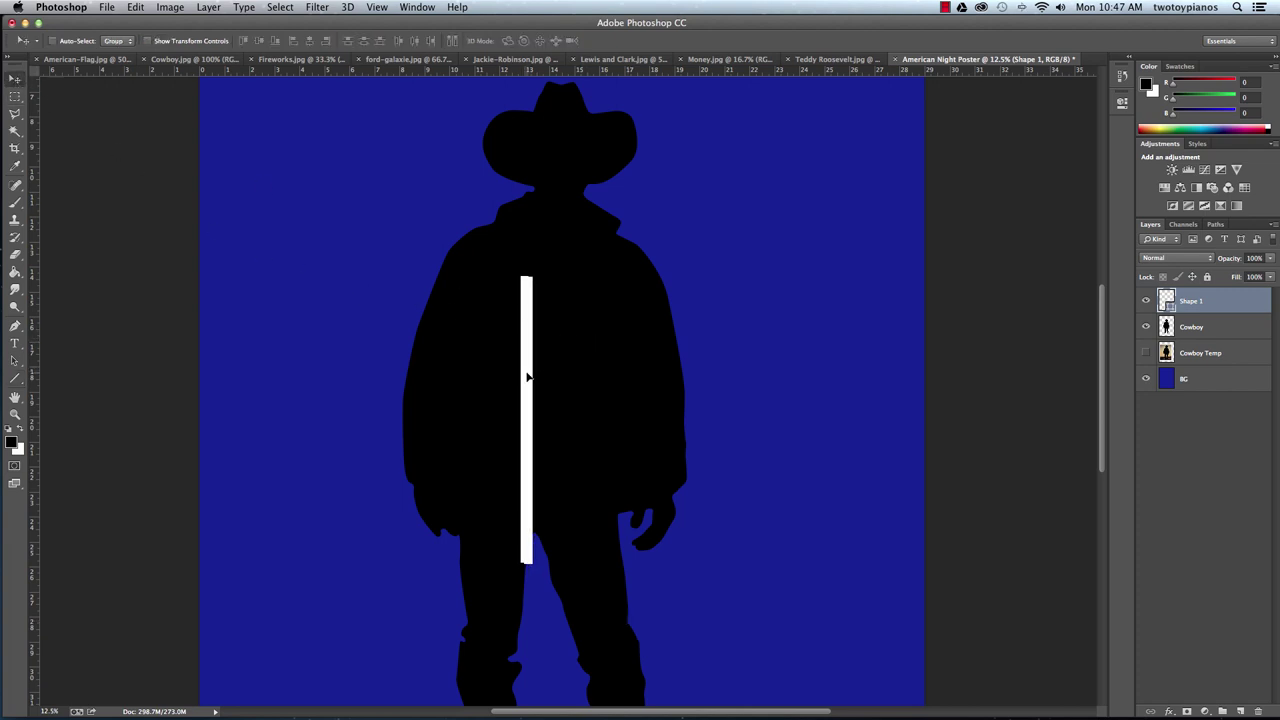
{"action": "left_click_drag", "start_coordinate": [526, 372], "coordinate": [535, 363]}
Draw diagonal lines from the bar's top to both shoulders, plus a horizontal line leftward.
{"action": "left_click", "coordinate": [15, 379]}
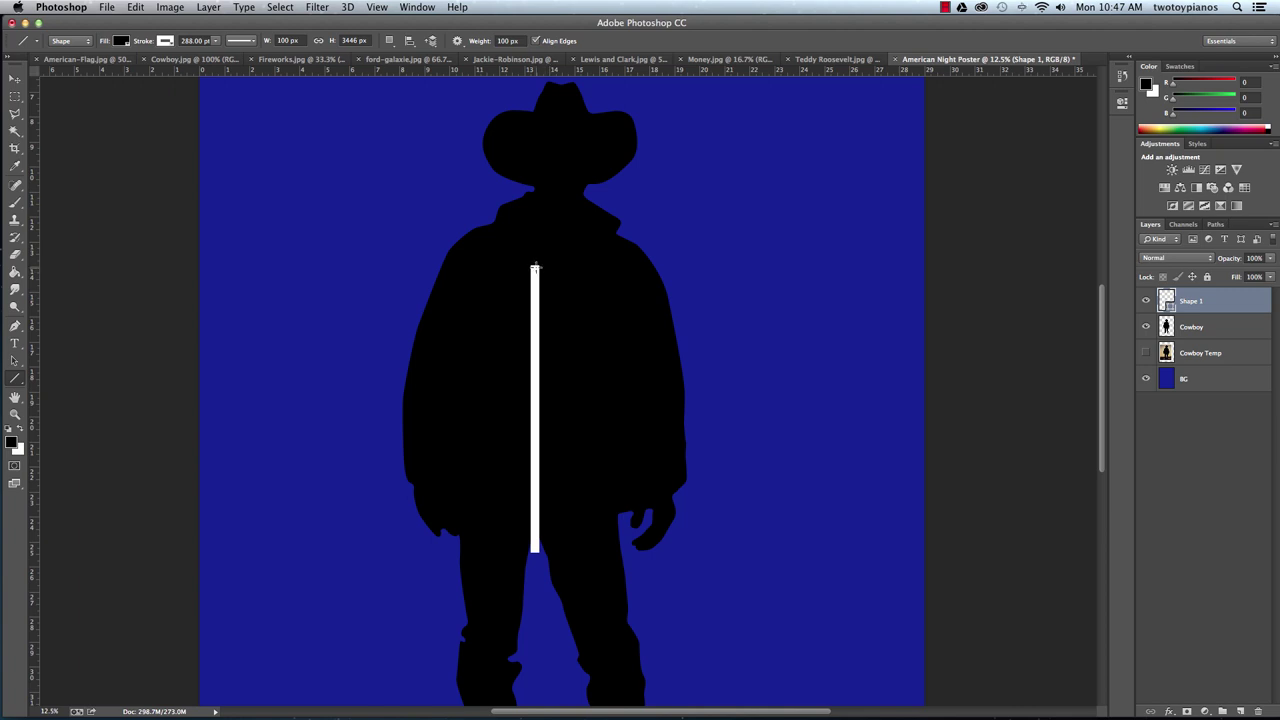
{"action": "left_click_drag", "start_coordinate": [534, 270], "coordinate": [627, 231]}
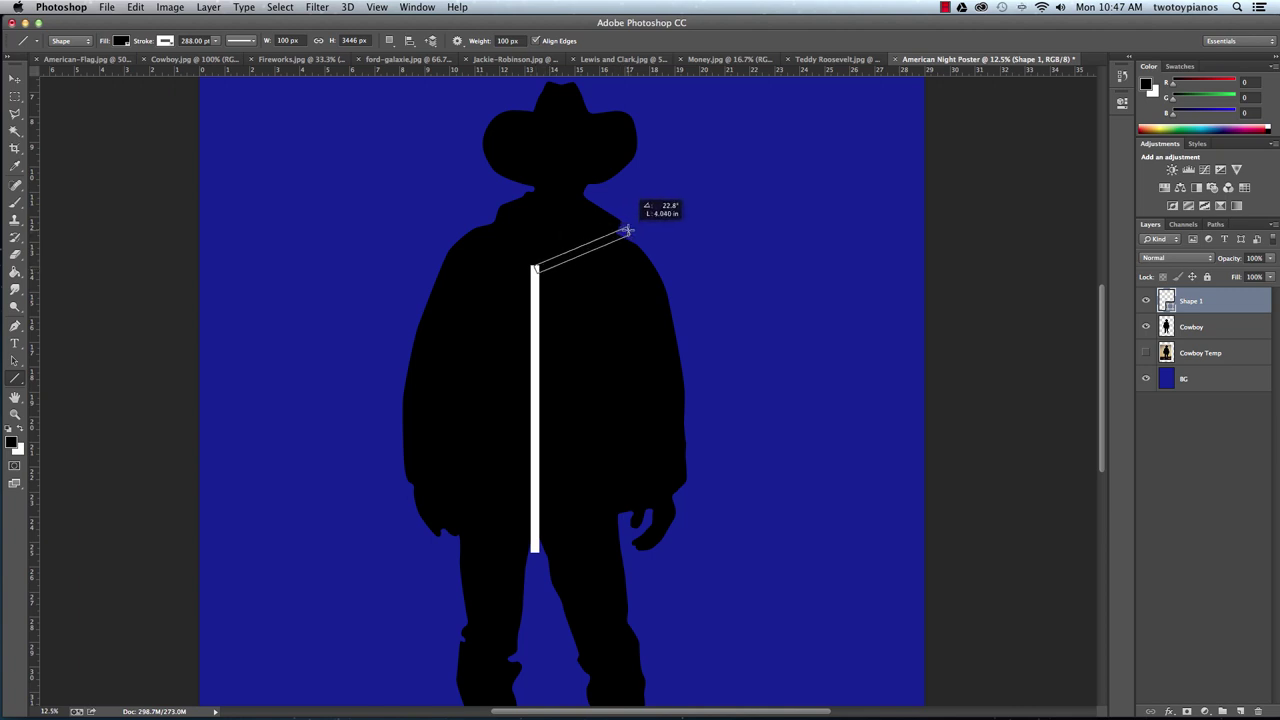
{"action": "left_click_drag", "start_coordinate": [627, 231], "coordinate": [627, 231]}
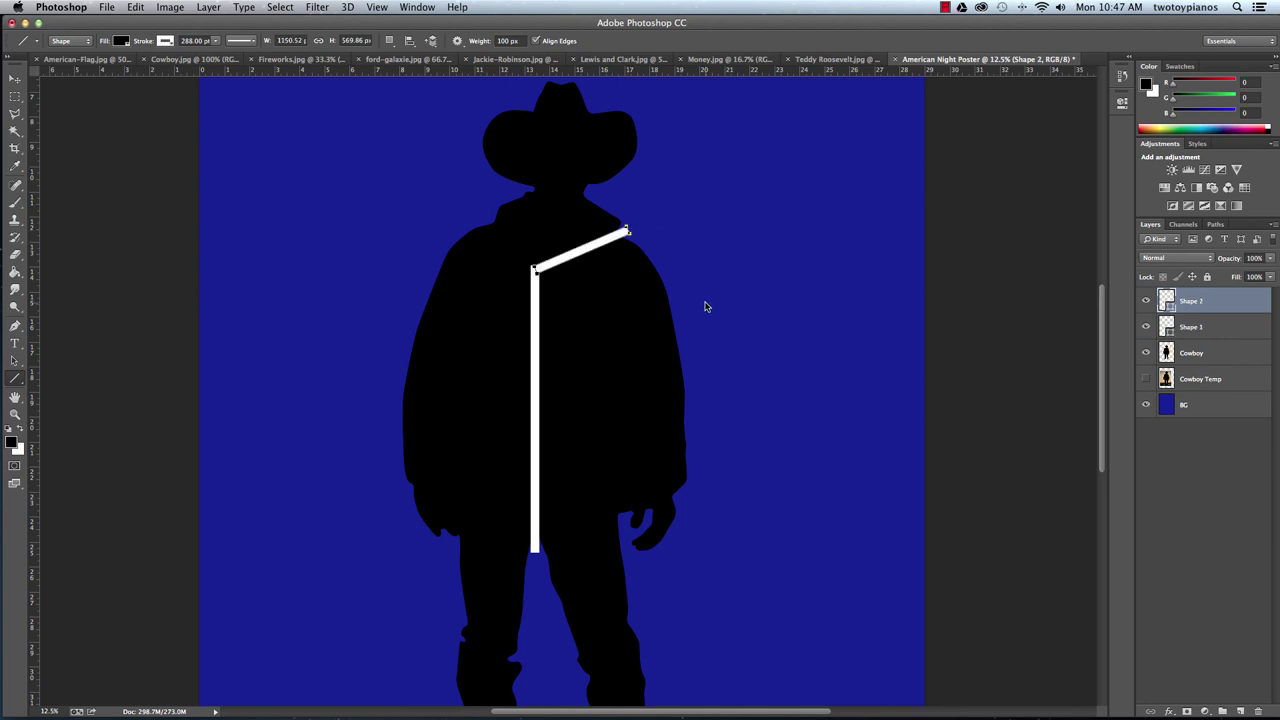
{"action": "key", "text": "Return"}
{"action": "left_click_drag", "start_coordinate": [535, 268], "coordinate": [479, 214]}
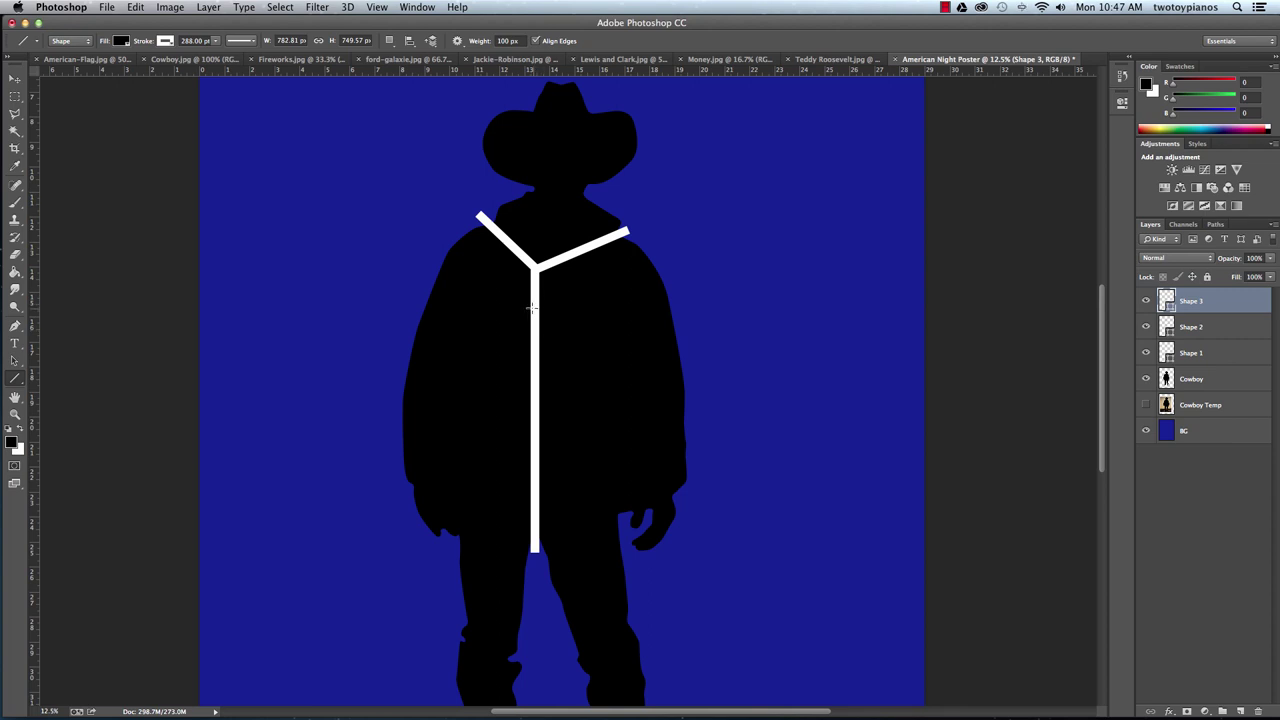
{"action": "left_click_drag", "start_coordinate": [535, 302], "coordinate": [380, 317]}
Add horizontal lines rightward across the chest and lower left, plus two diagonals down from the bar's base.
{"action": "key", "text": "Return"}
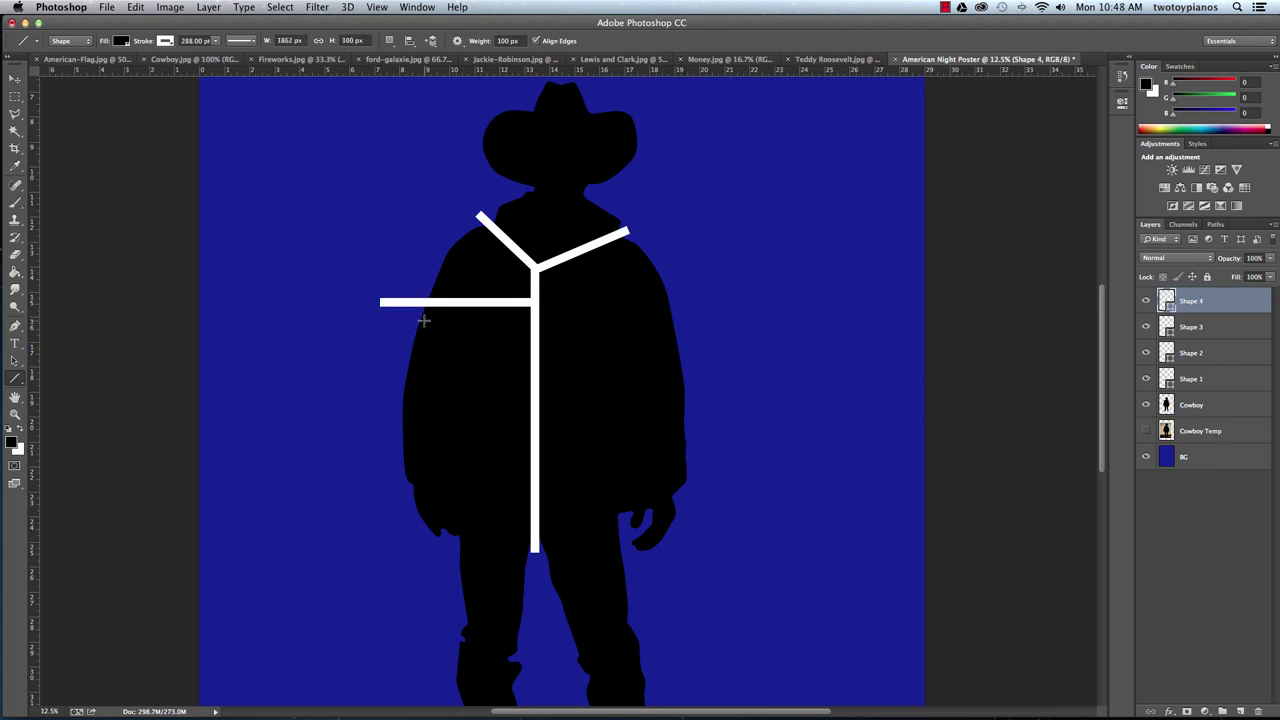
{"action": "left_click_drag", "start_coordinate": [535, 356], "coordinate": [737, 358]}
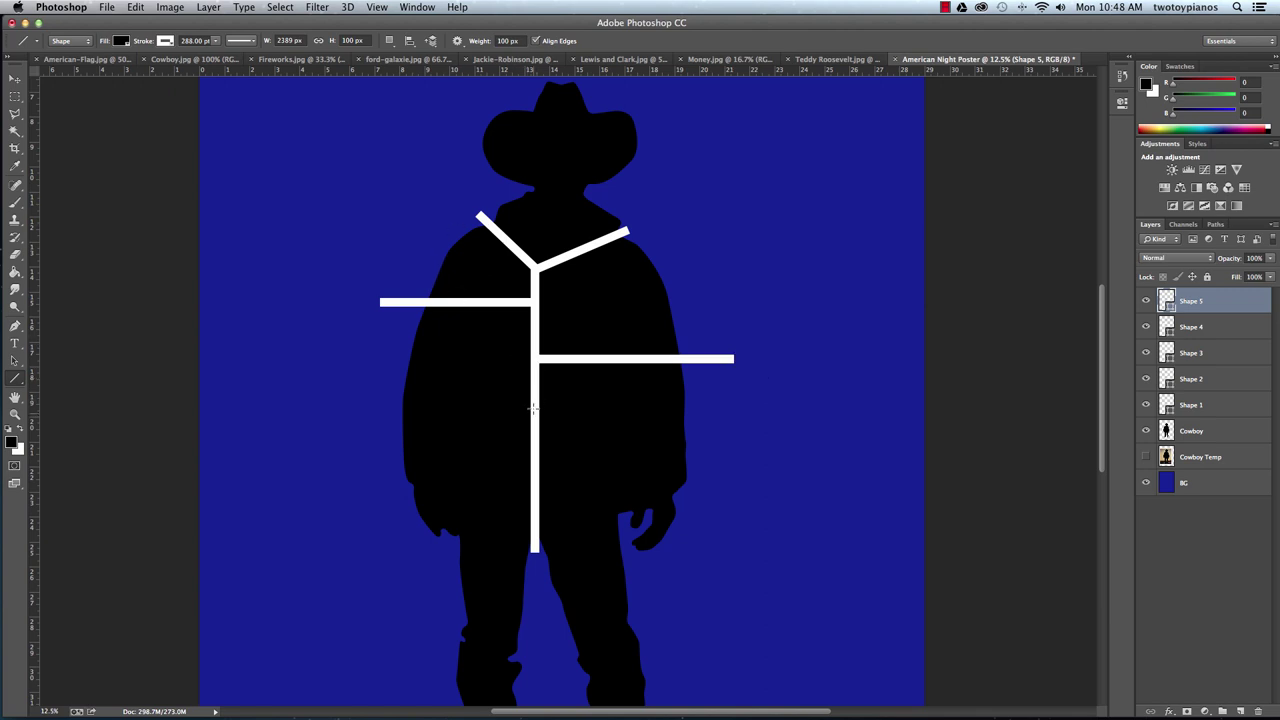
{"action": "left_click_drag", "start_coordinate": [533, 410], "coordinate": [359, 418]}
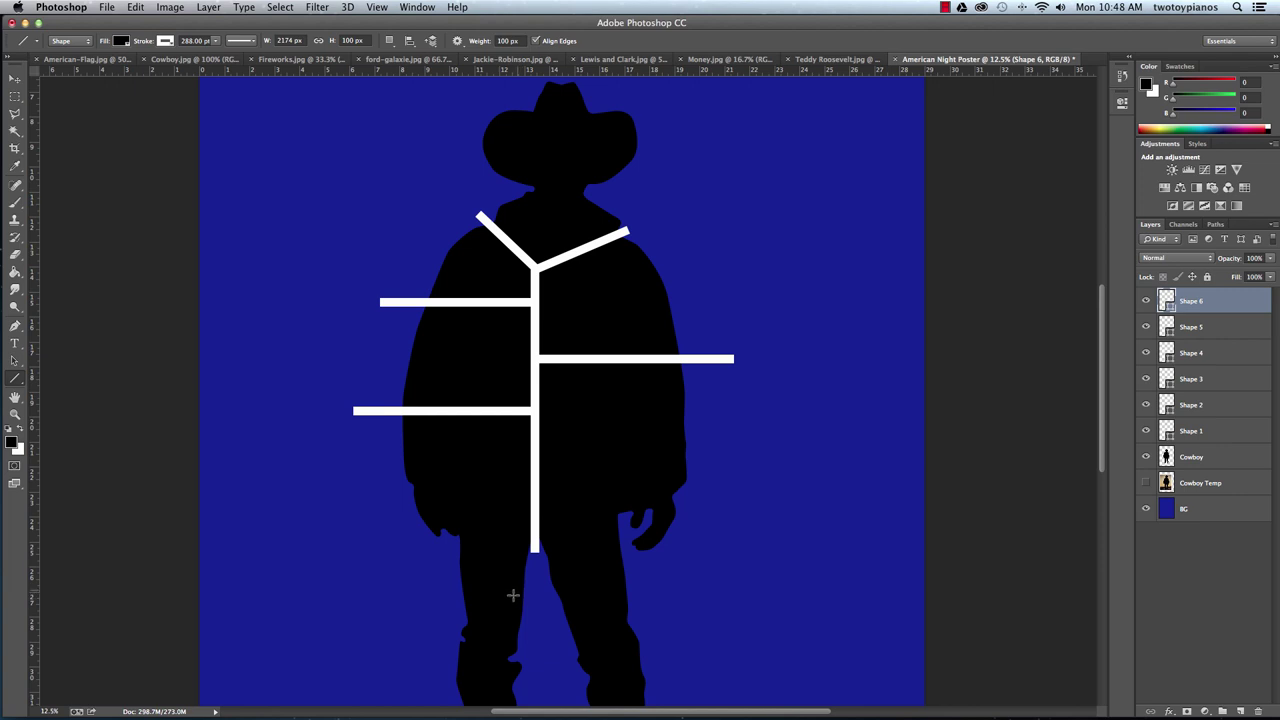
{"action": "left_click_drag", "start_coordinate": [535, 548], "coordinate": [453, 587]}
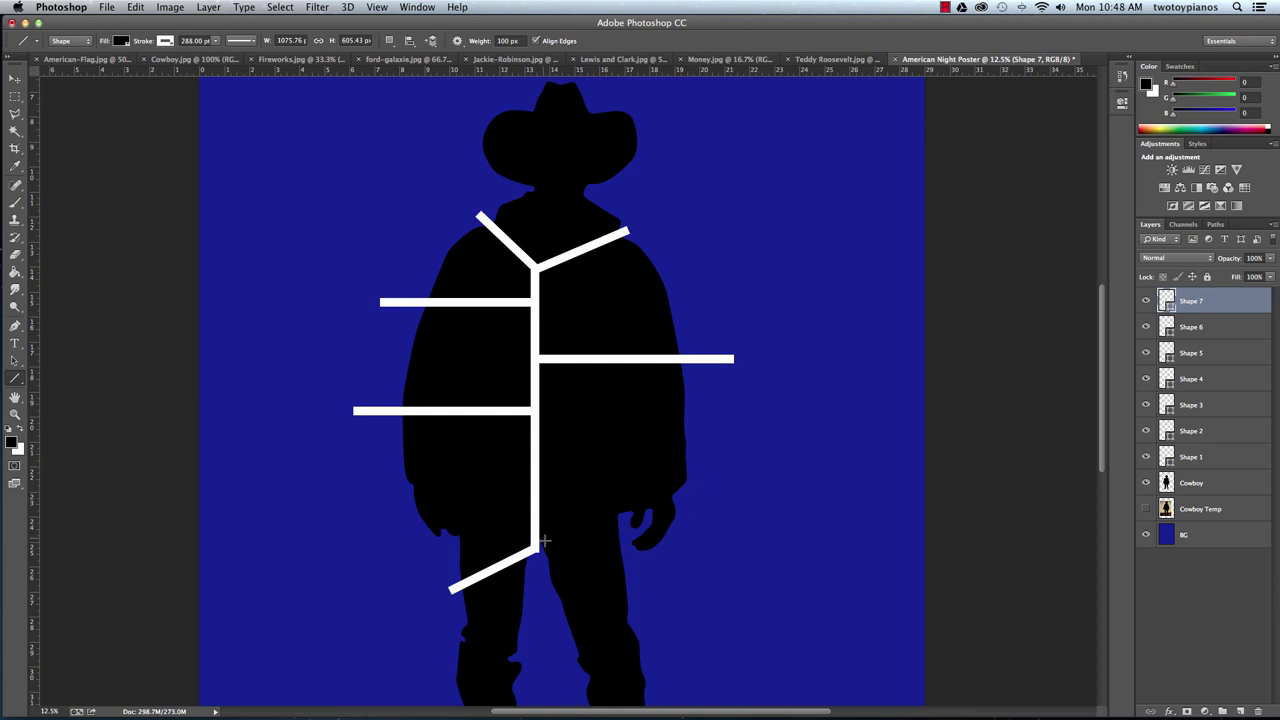
{"action": "mouse_move", "coordinate": [536, 537]}
{"action": "left_mouse_down"}
{"action": "mouse_move", "coordinate": [666, 563]}
{"action": "mouse_move", "coordinate": [675, 585]}
{"action": "left_mouse_up"}
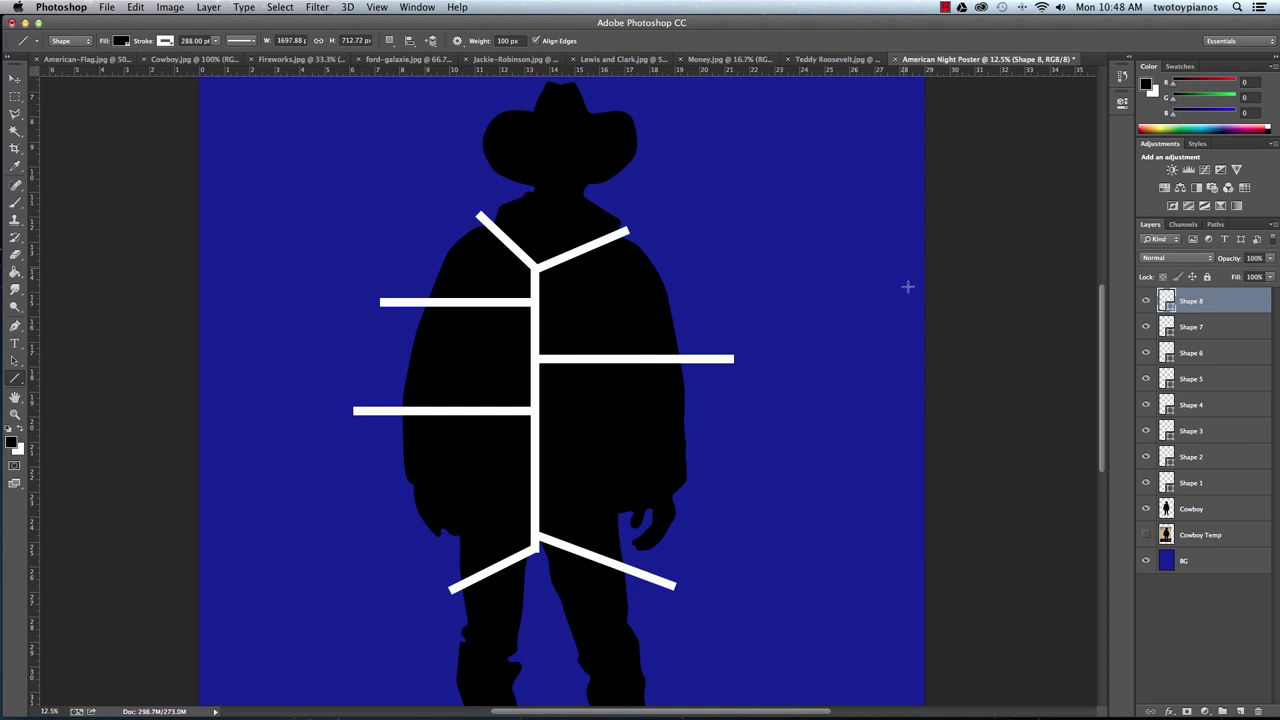
Rasterize the Shape 8, 7, 6 and 5 line layers.
{"action": "right_click", "coordinate": [1190, 304]}
{"action": "left_click", "coordinate": [1113, 331]}
{"action": "left_click", "coordinate": [1190, 330]}
{"action": "right_click", "coordinate": [1190, 331]}
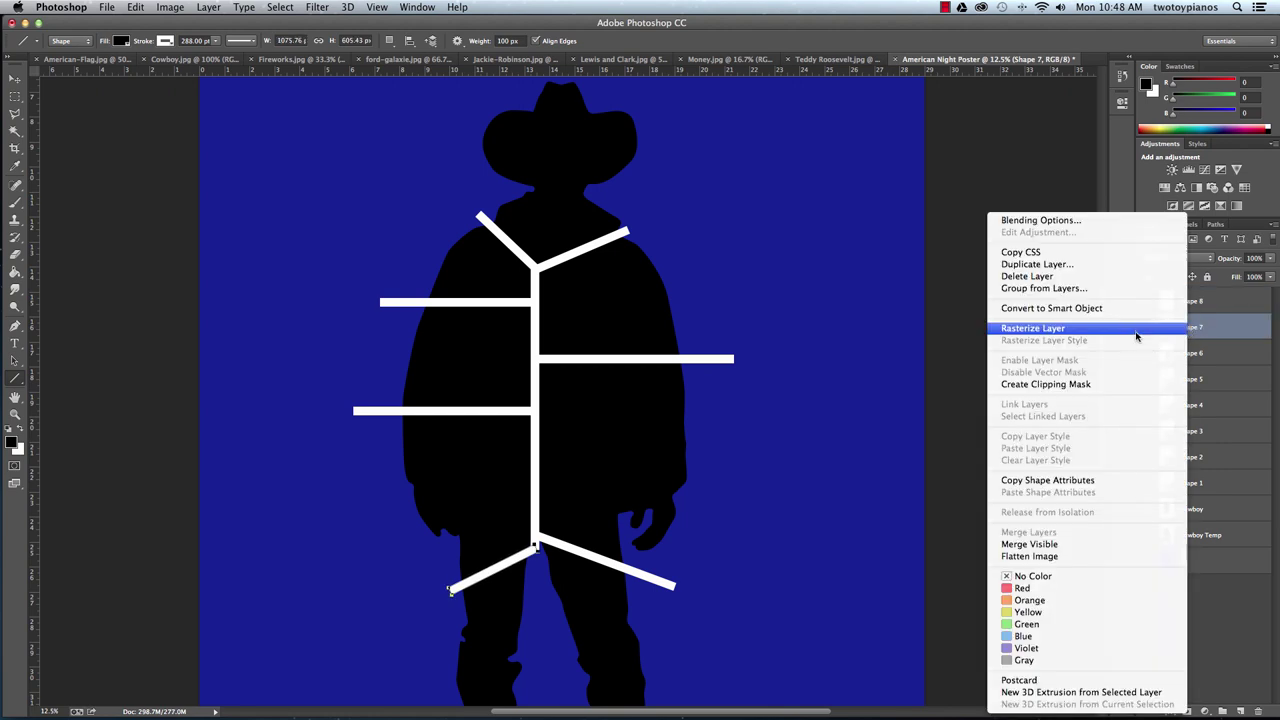
{"action": "left_click", "coordinate": [1137, 330]}
{"action": "left_click", "coordinate": [1190, 357]}
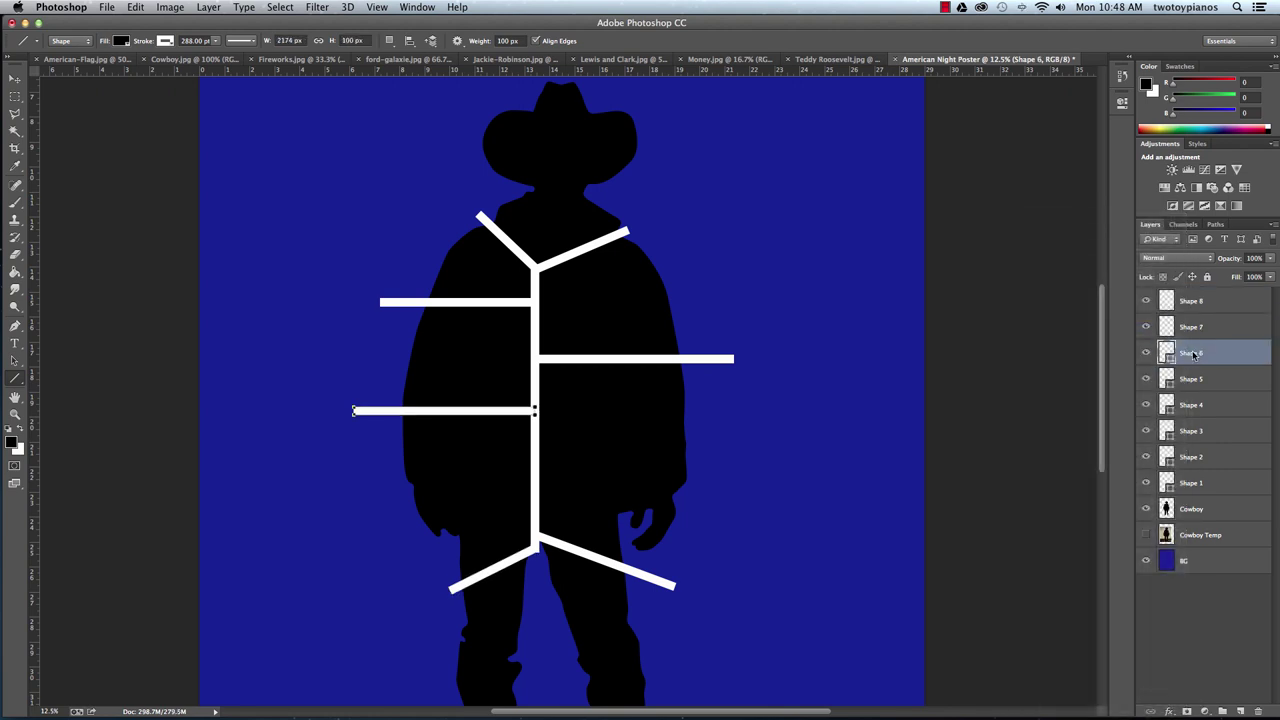
{"action": "right_click", "coordinate": [1190, 357]}
{"action": "left_click", "coordinate": [1132, 330]}
{"action": "left_click", "coordinate": [1190, 380]}
{"action": "right_click", "coordinate": [1193, 383]}
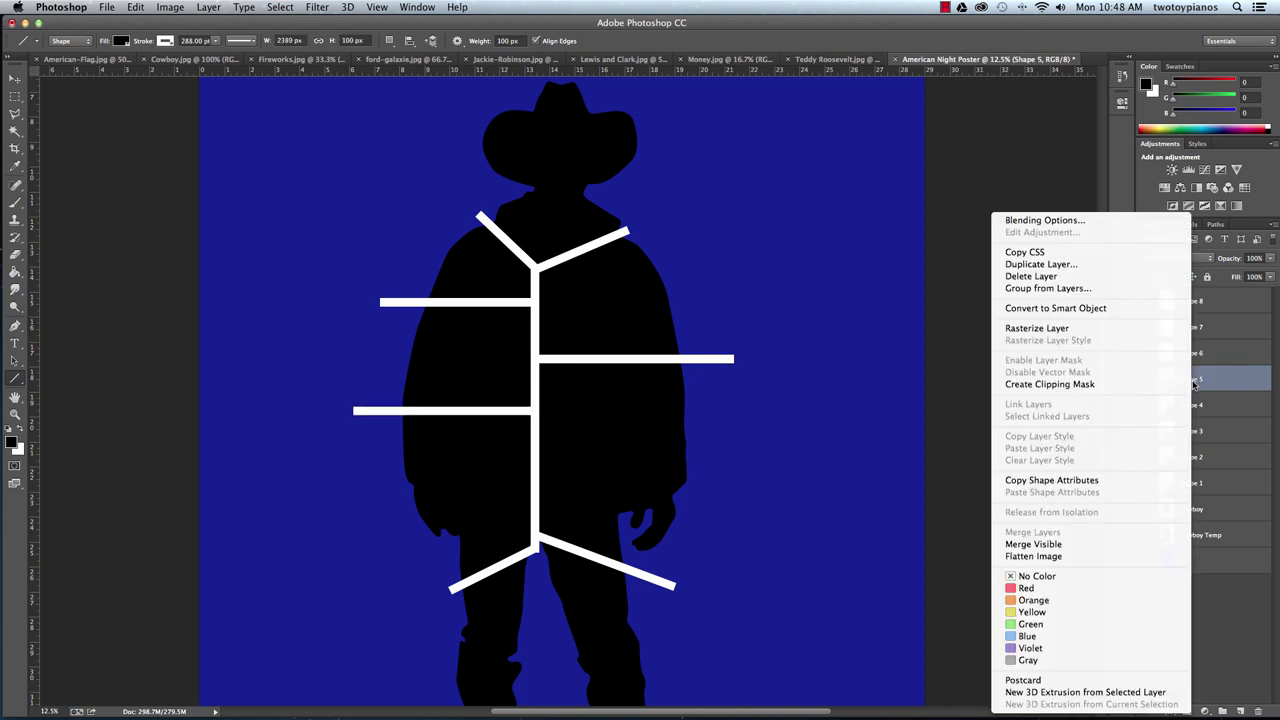
{"action": "left_click", "coordinate": [1100, 330]}
Rasterize the Shape 4, 3, 2 and 1 line layers.
{"action": "left_click", "coordinate": [1192, 406]}
{"action": "right_click", "coordinate": [1194, 406]}
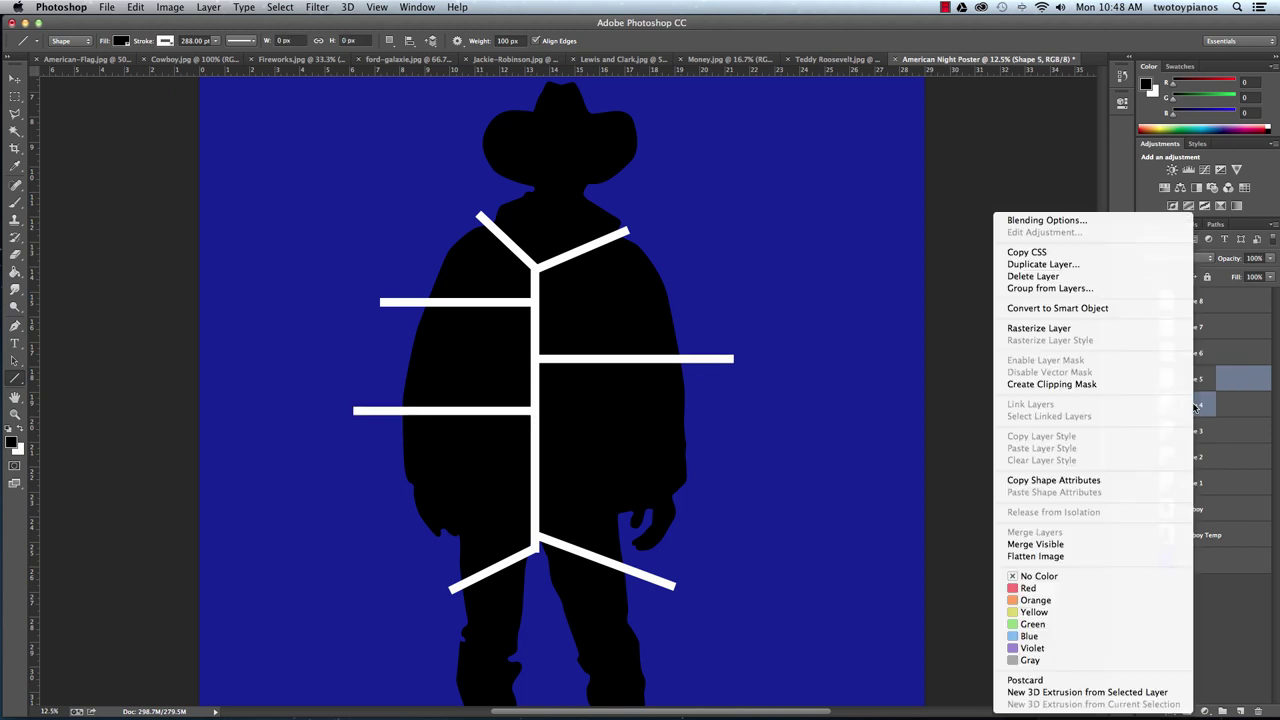
{"action": "left_click", "coordinate": [1100, 330]}
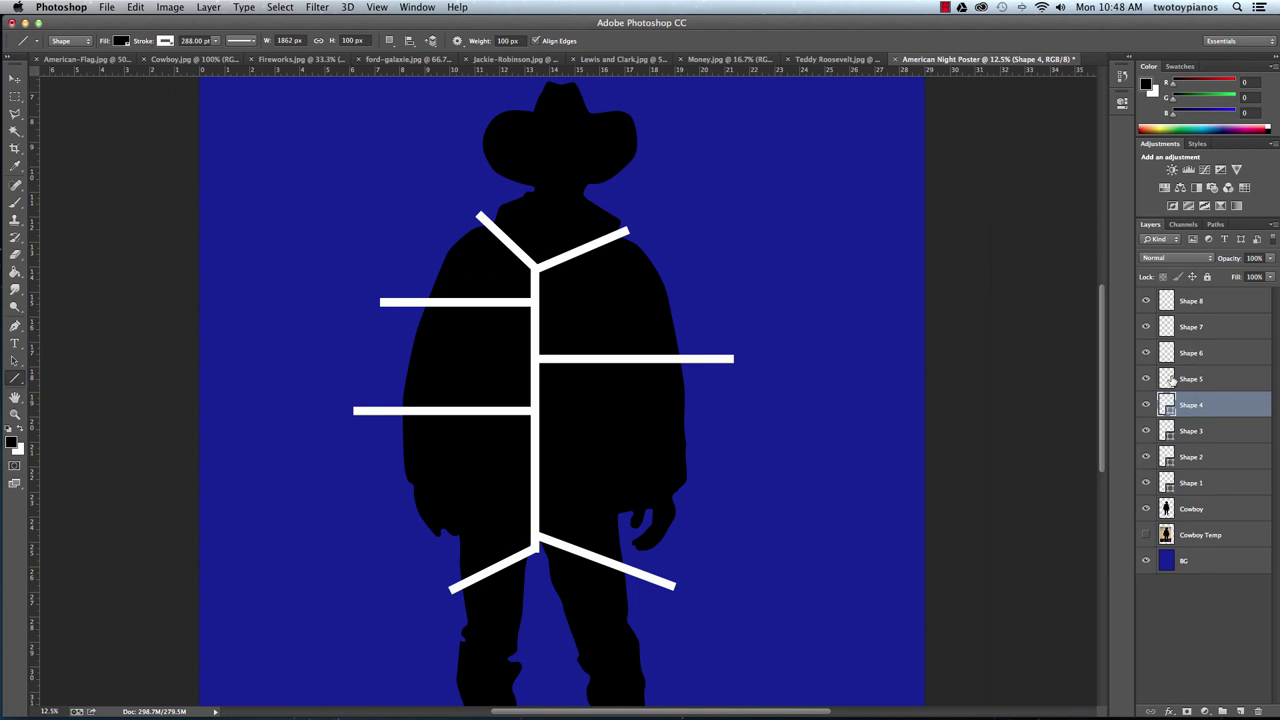
{"action": "left_click", "coordinate": [1197, 432]}
{"action": "right_click", "coordinate": [1197, 432]}
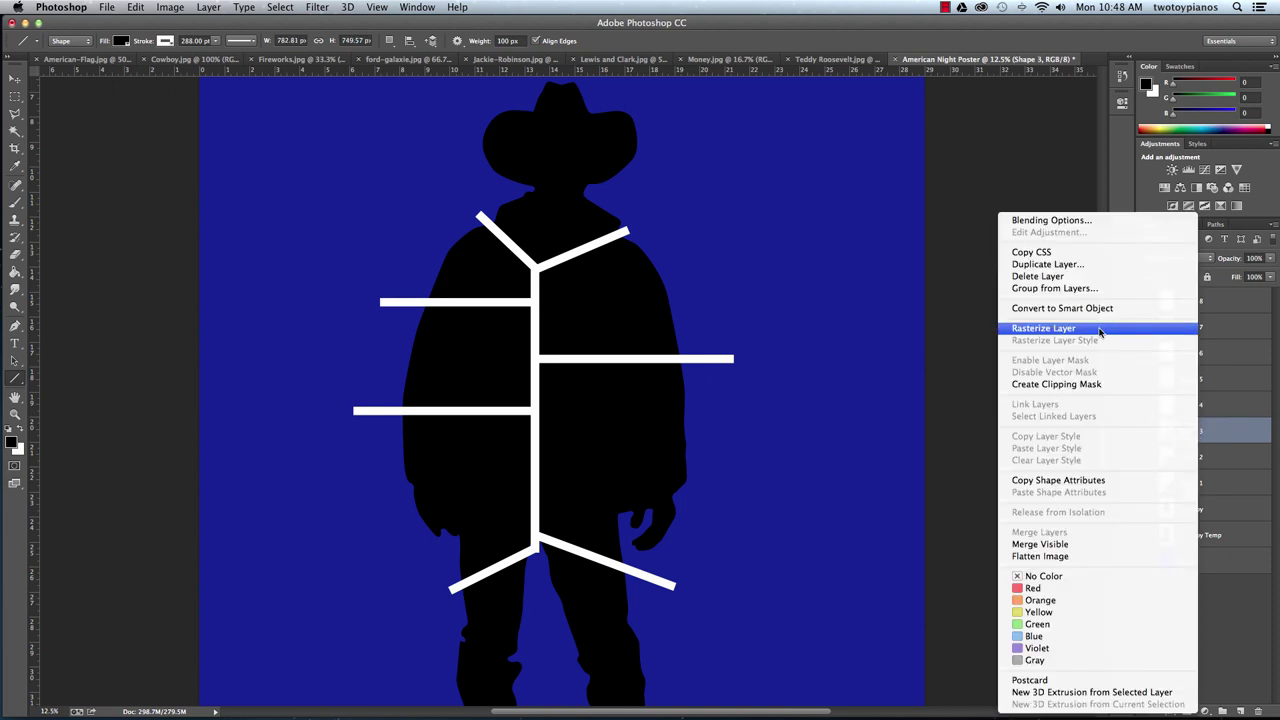
{"action": "left_click", "coordinate": [1100, 333]}
{"action": "left_click", "coordinate": [1193, 457]}
{"action": "right_click", "coordinate": [1193, 457]}
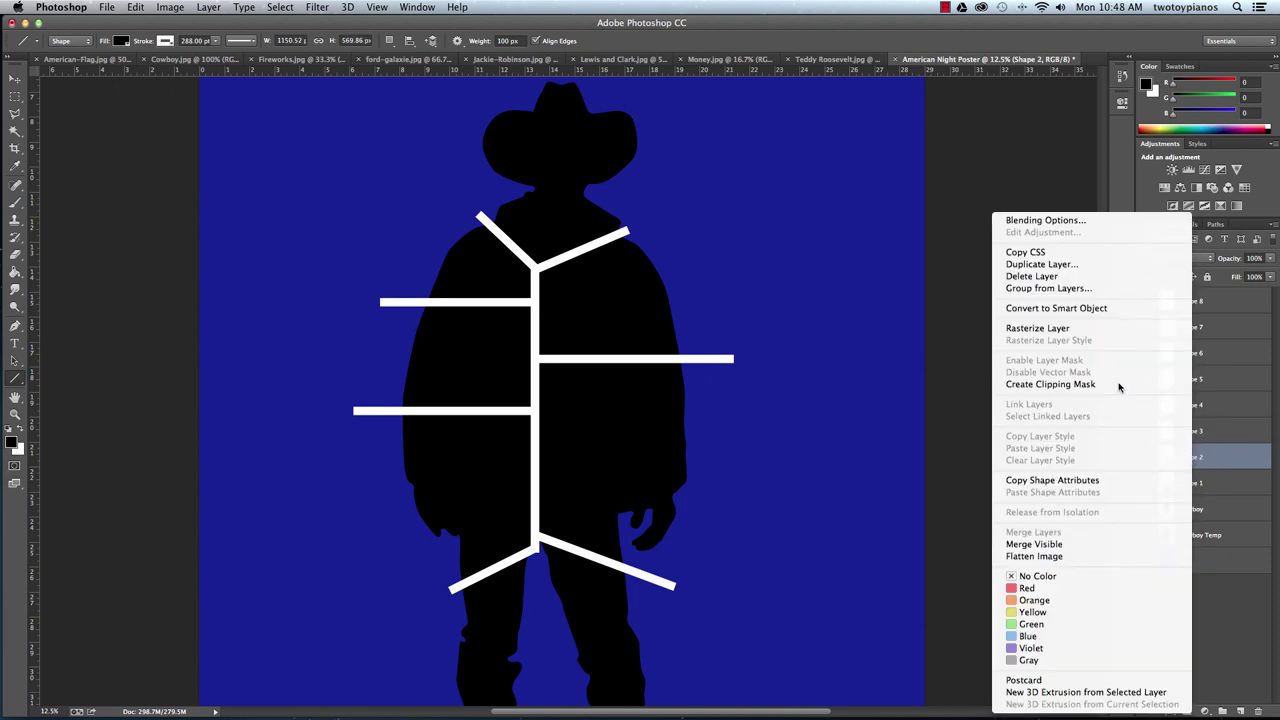
{"action": "left_click", "coordinate": [1093, 330]}
{"action": "left_click", "coordinate": [1198, 483]}
{"action": "right_click", "coordinate": [1198, 483]}
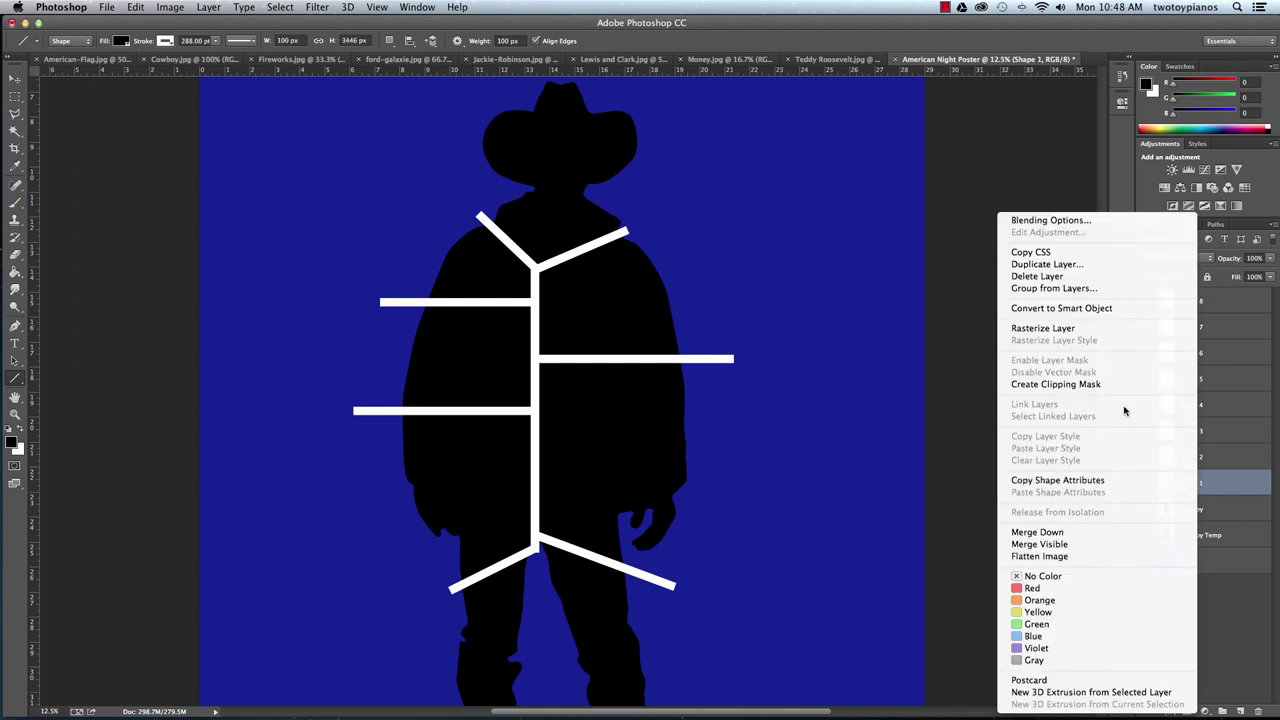
{"action": "left_click", "coordinate": [1100, 333]}
Select Shape 8 and merge all the line layers down into the Cowboy layer.
{"action": "left_click", "coordinate": [1218, 303]}
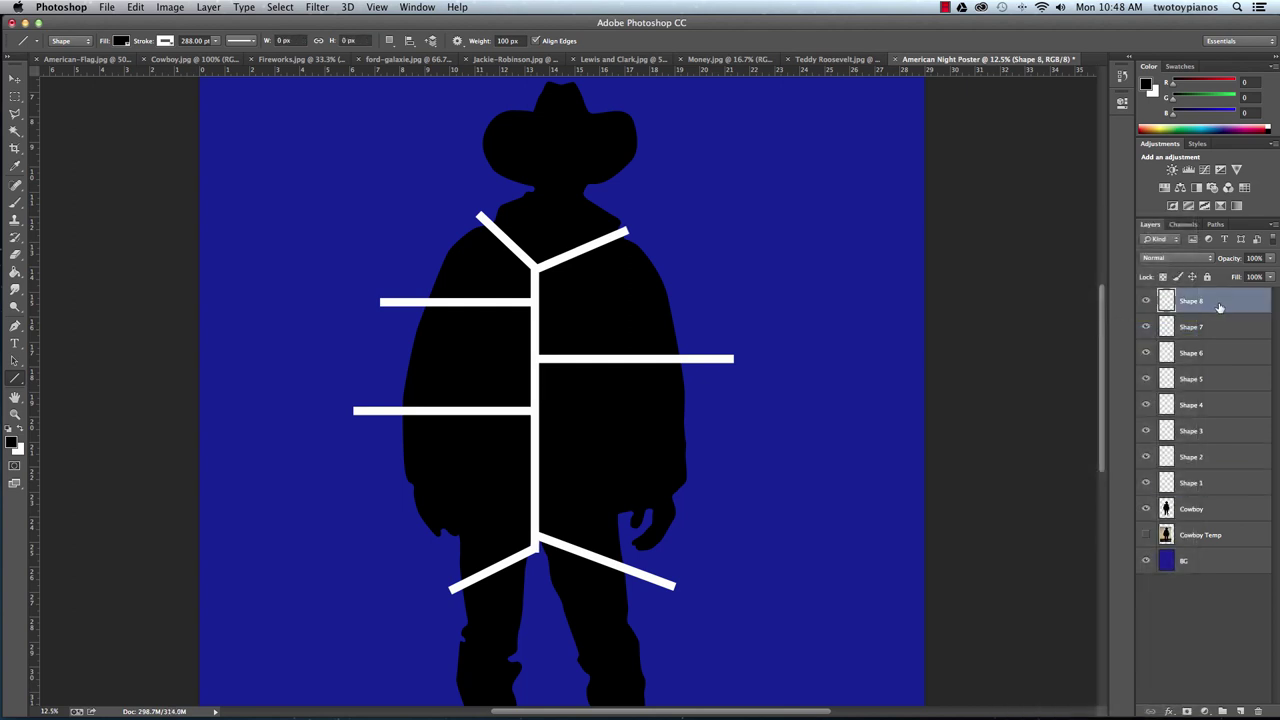
{"action": "key", "text": "super+e"}
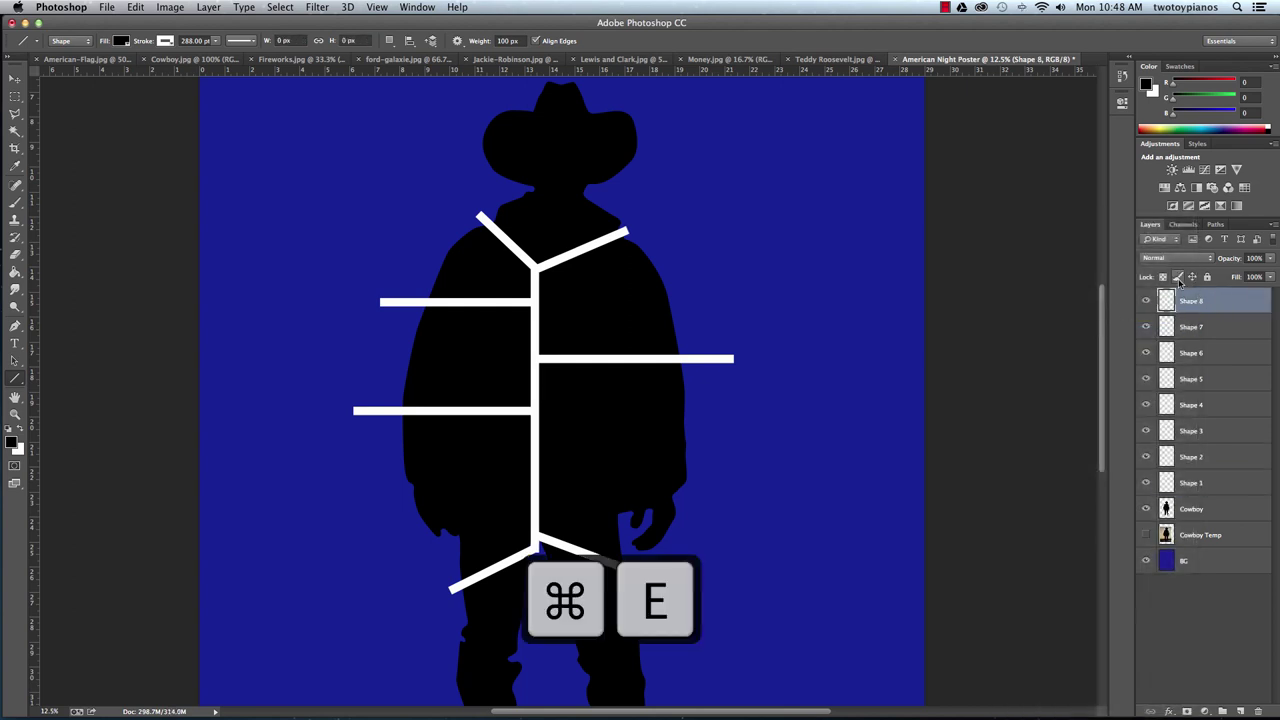
{"action": "key", "text": "super+e"}
{"action": "key", "text": "super+e"}
{"action": "key", "text": "super+e"}
{"action": "key", "text": "super+e"}
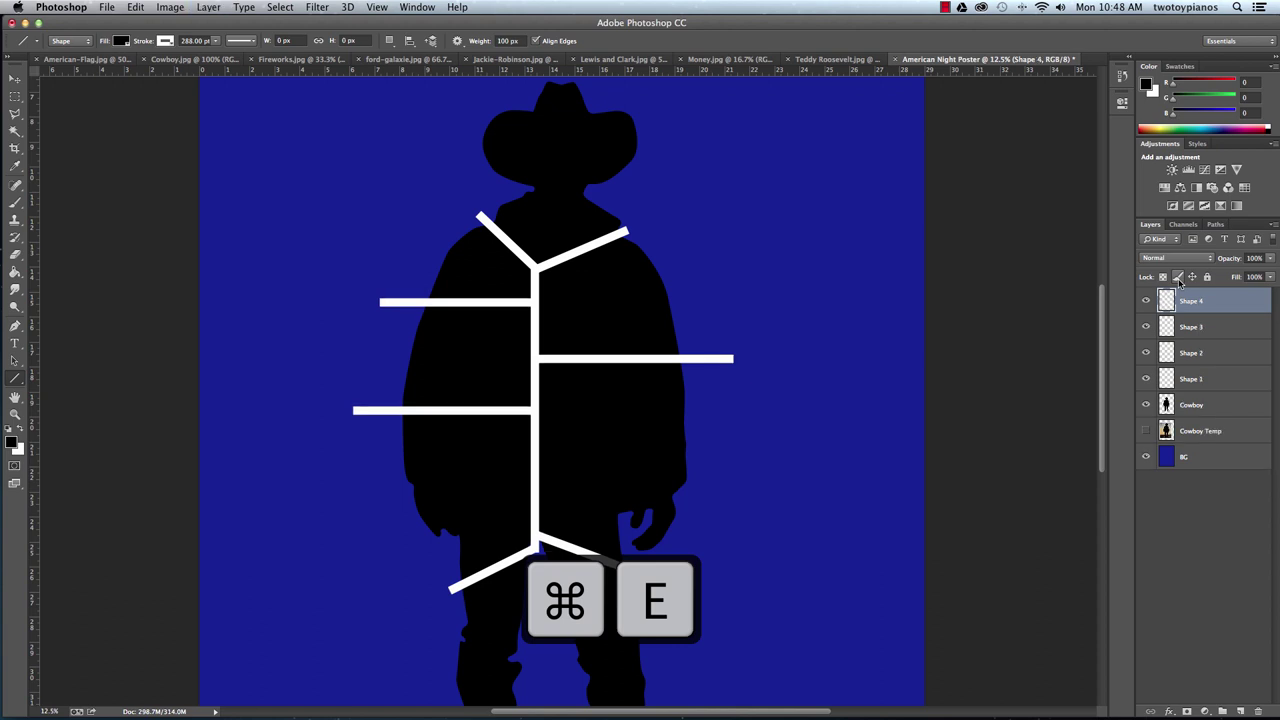
{"action": "key", "text": "super+e"}
{"action": "key", "text": "super+e"}
{"action": "key", "text": "super+e"}
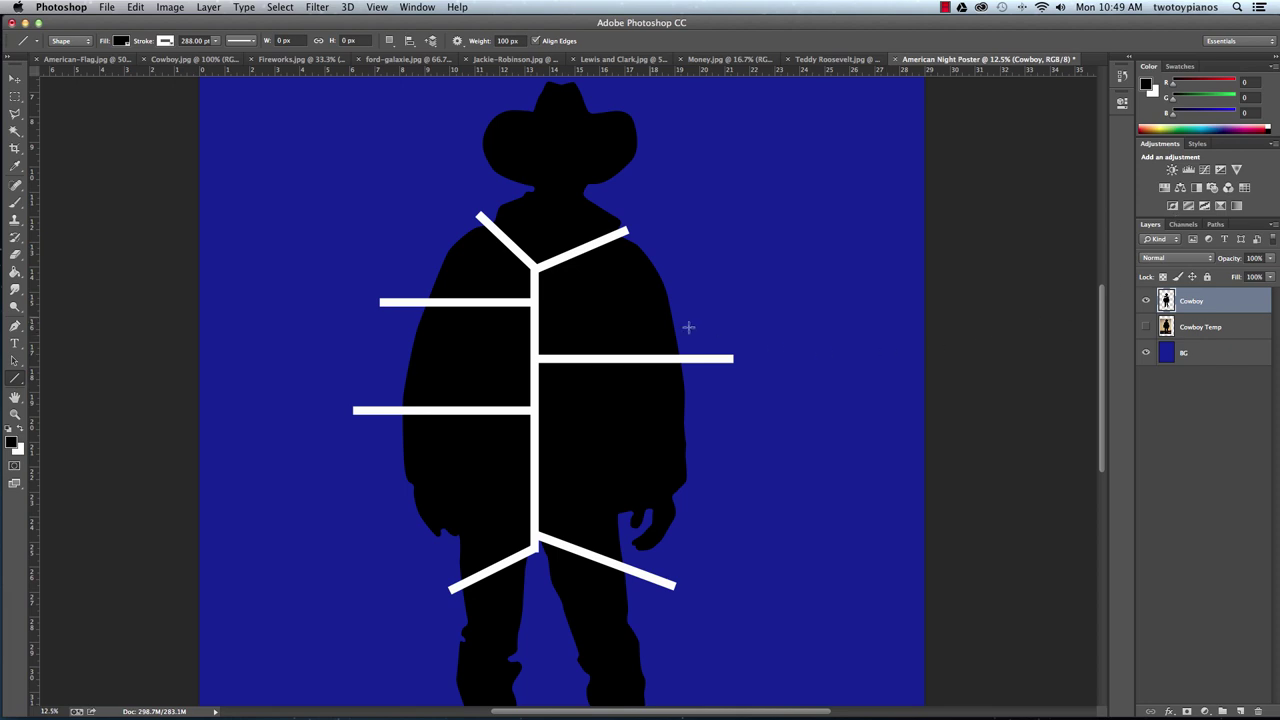
Paint-bucket fill the blue area around the silhouette with white, then zoom out.
{"action": "left_click", "coordinate": [16, 272]}
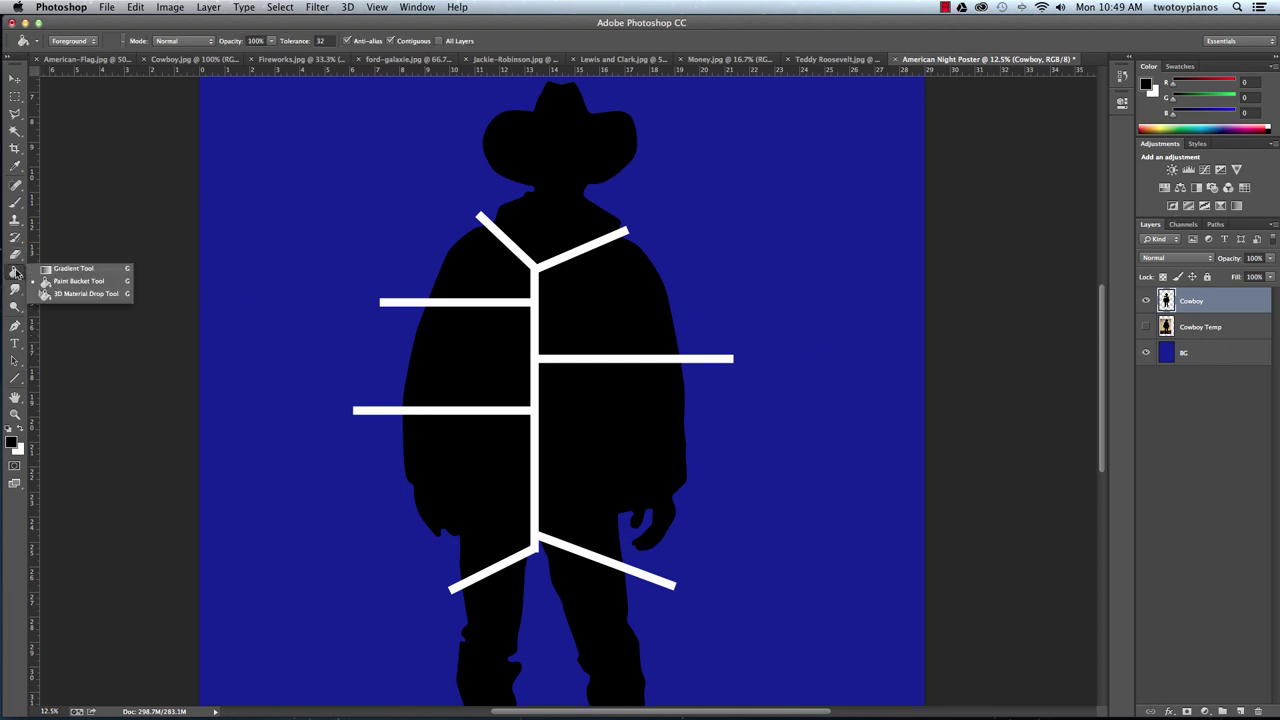
{"action": "left_click", "coordinate": [19, 429]}
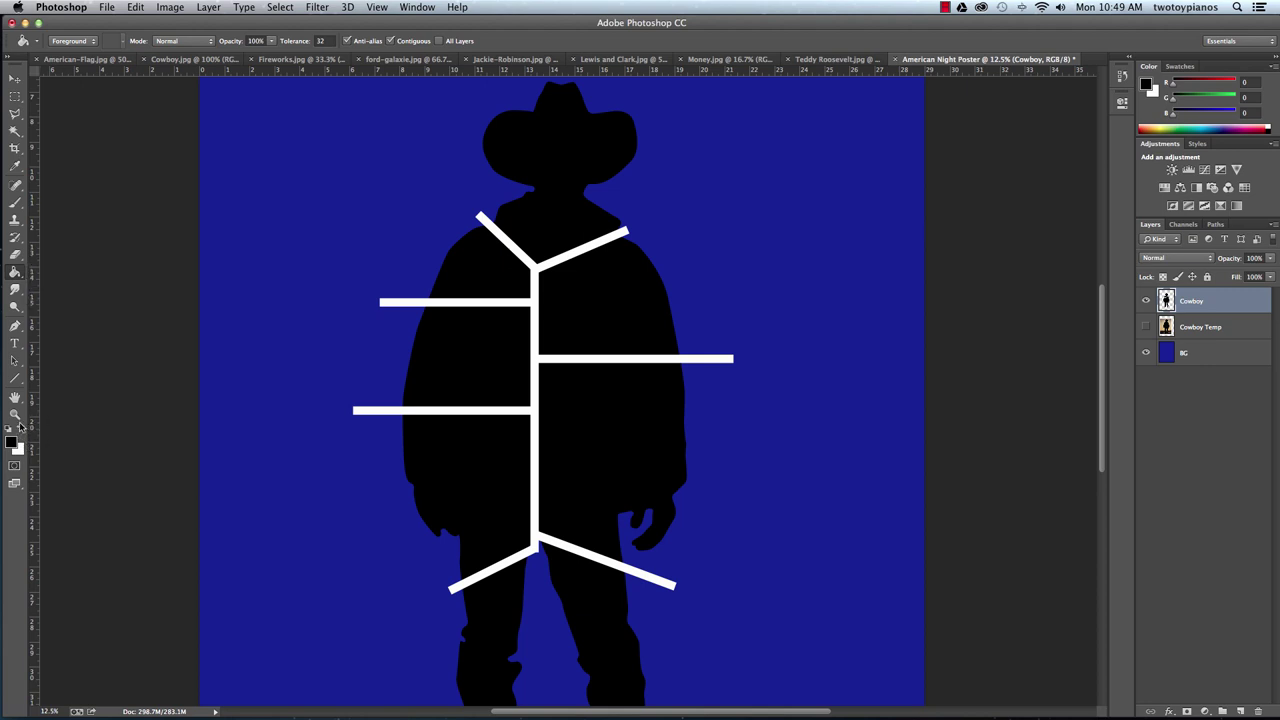
{"action": "left_click", "coordinate": [19, 429]}
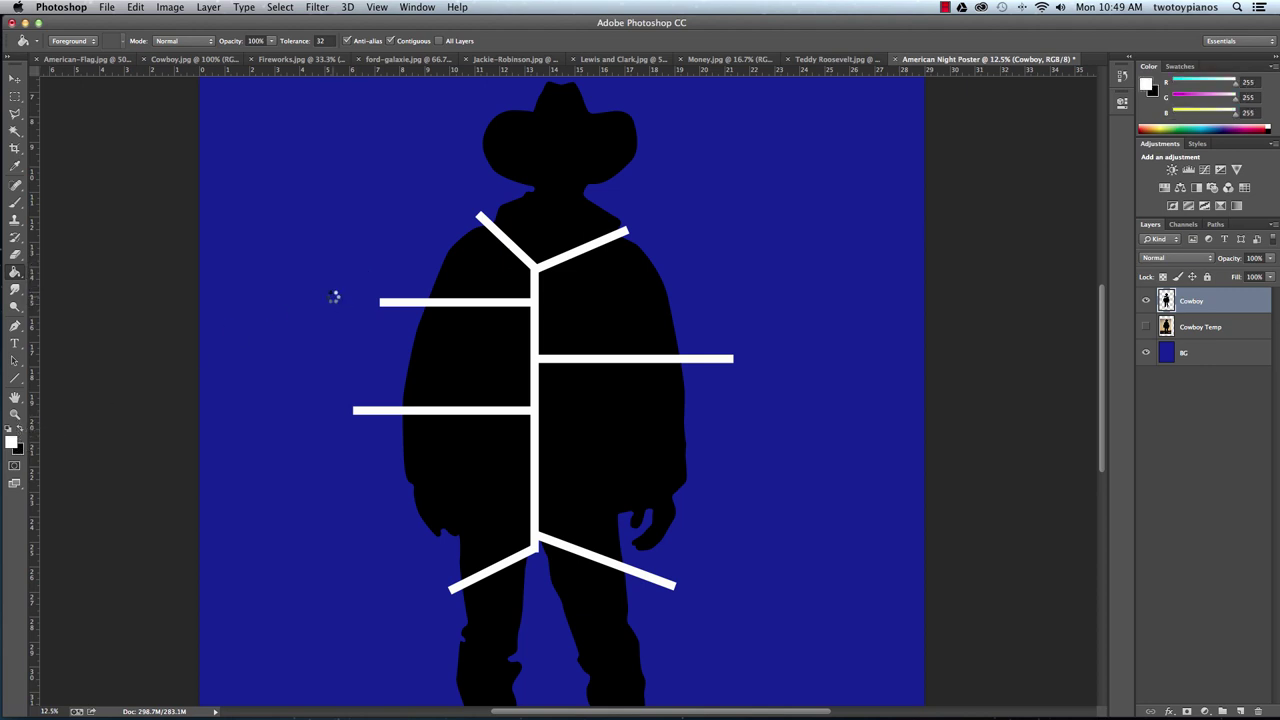
{"action": "left_click", "coordinate": [567, 457]}
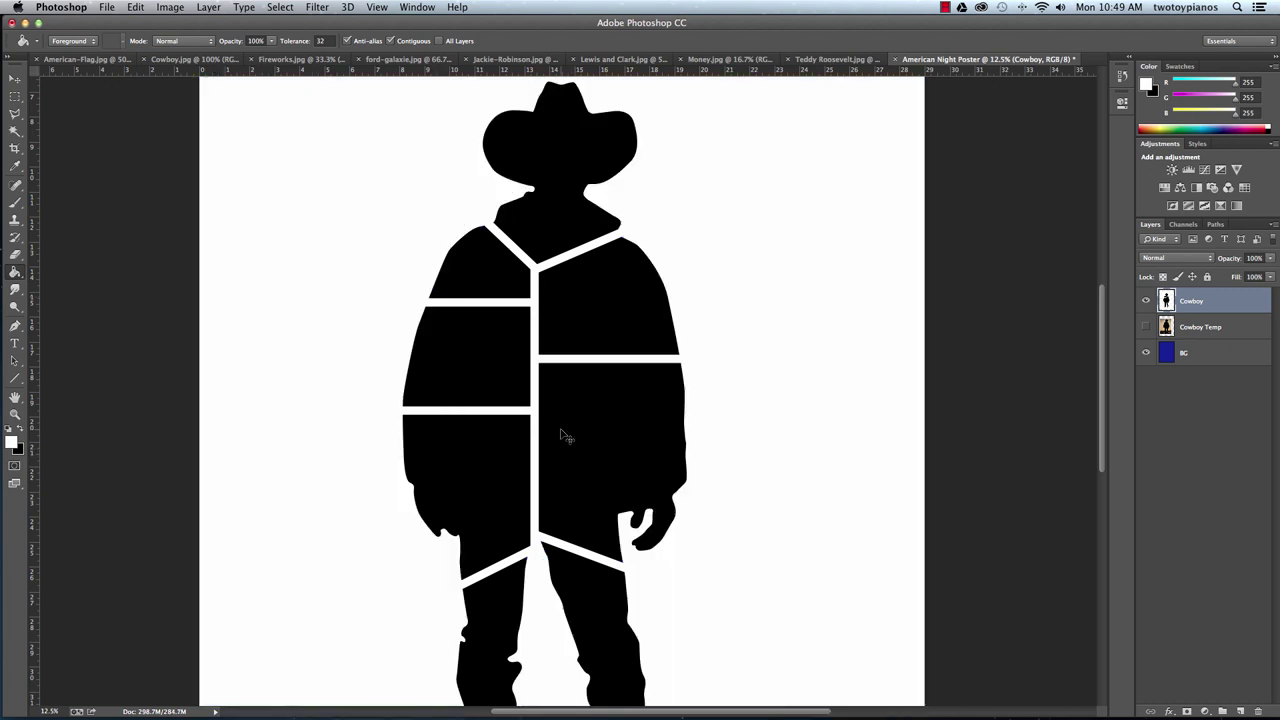
{"action": "key", "text": "super+minus"}
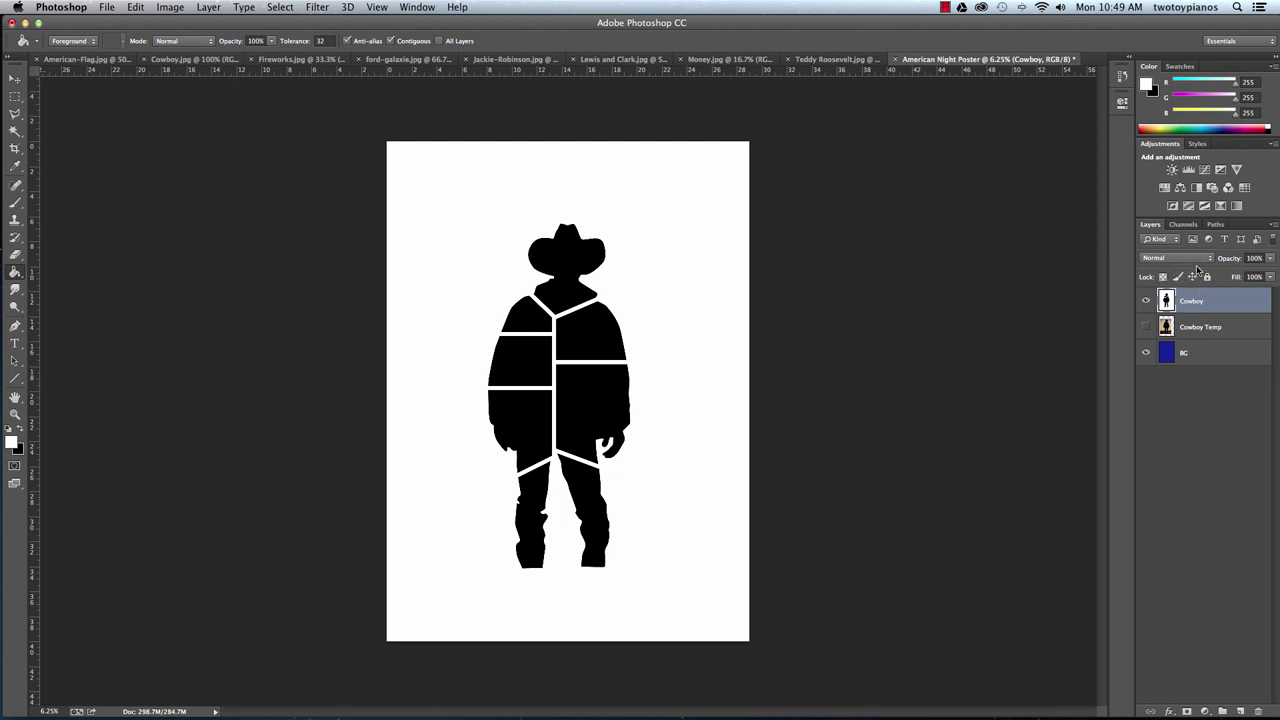
{"action": "left_click", "coordinate": [1180, 258]}
{"action": "left_click", "coordinate": [1185, 345]}
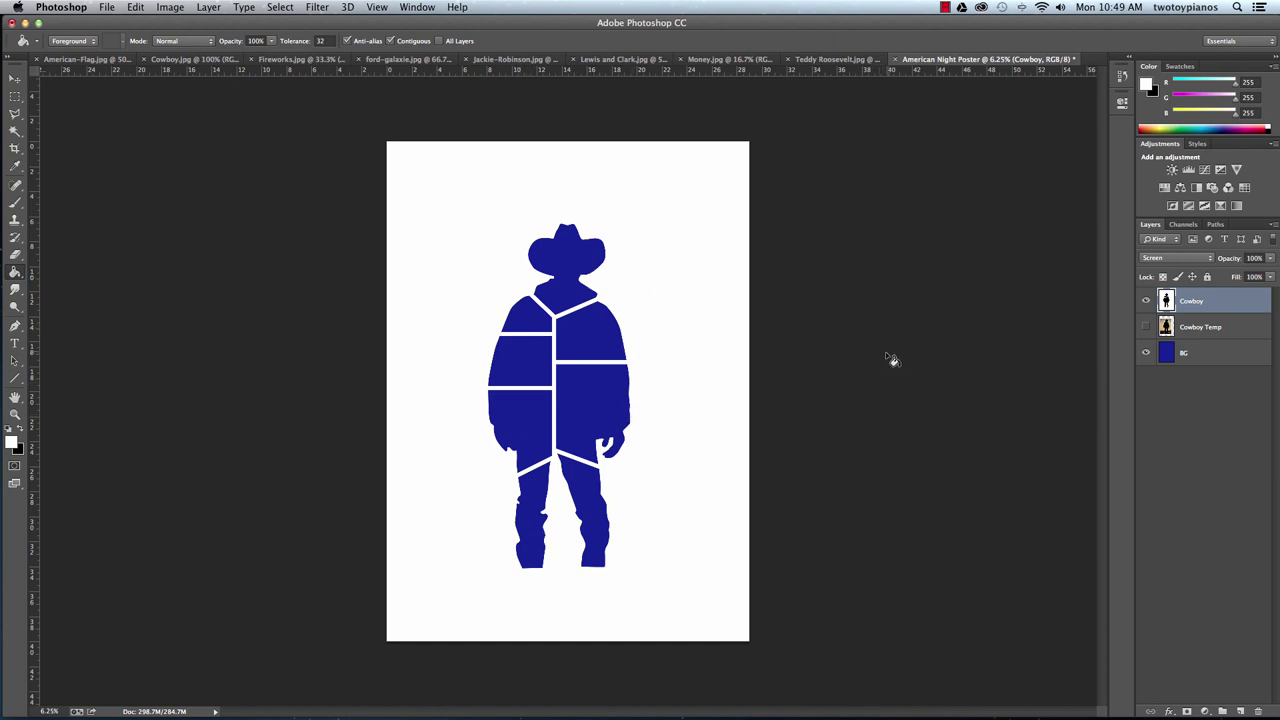
{"action": "left_click", "coordinate": [1207, 259]}
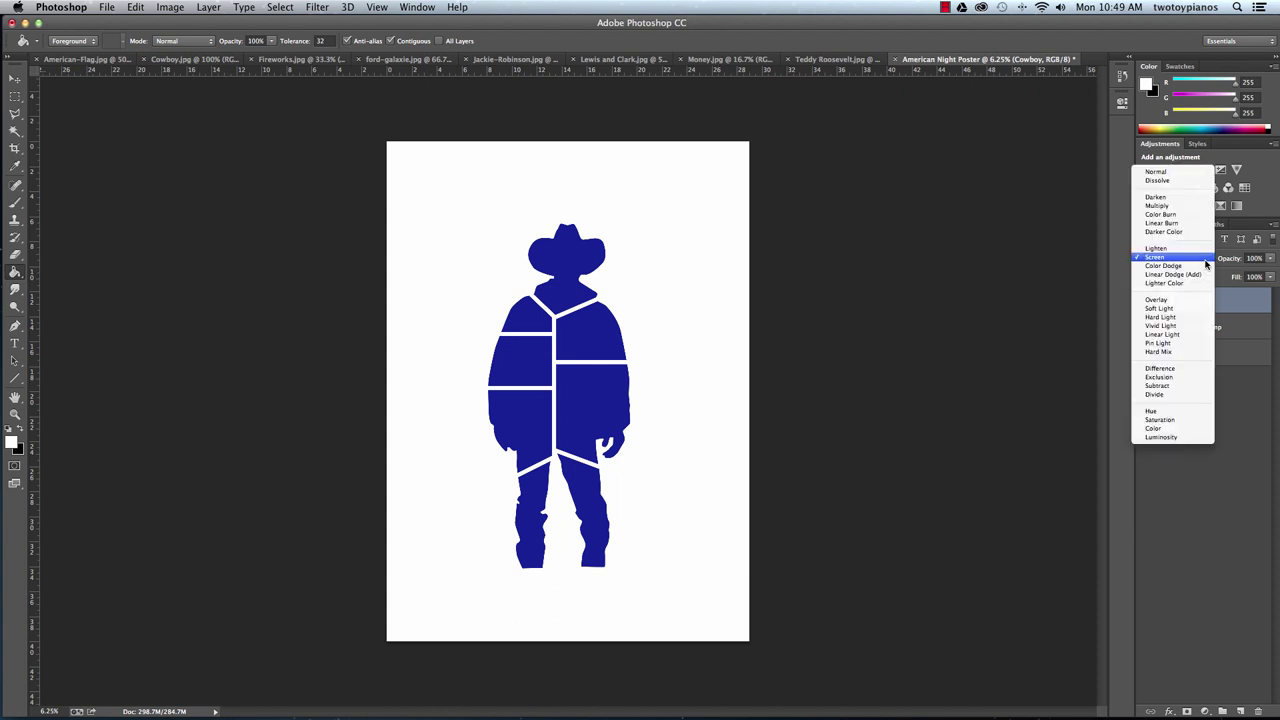
{"action": "left_click", "coordinate": [1198, 172]}
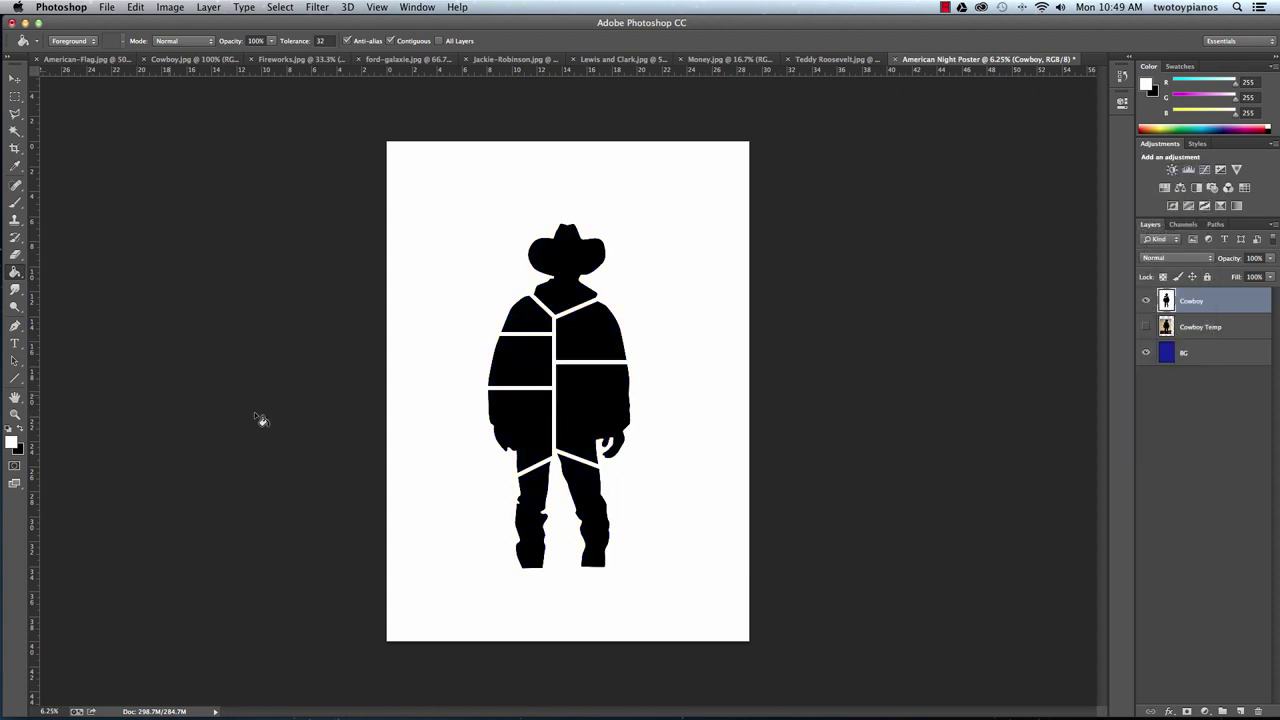
{"action": "left_click", "coordinate": [15, 379]}
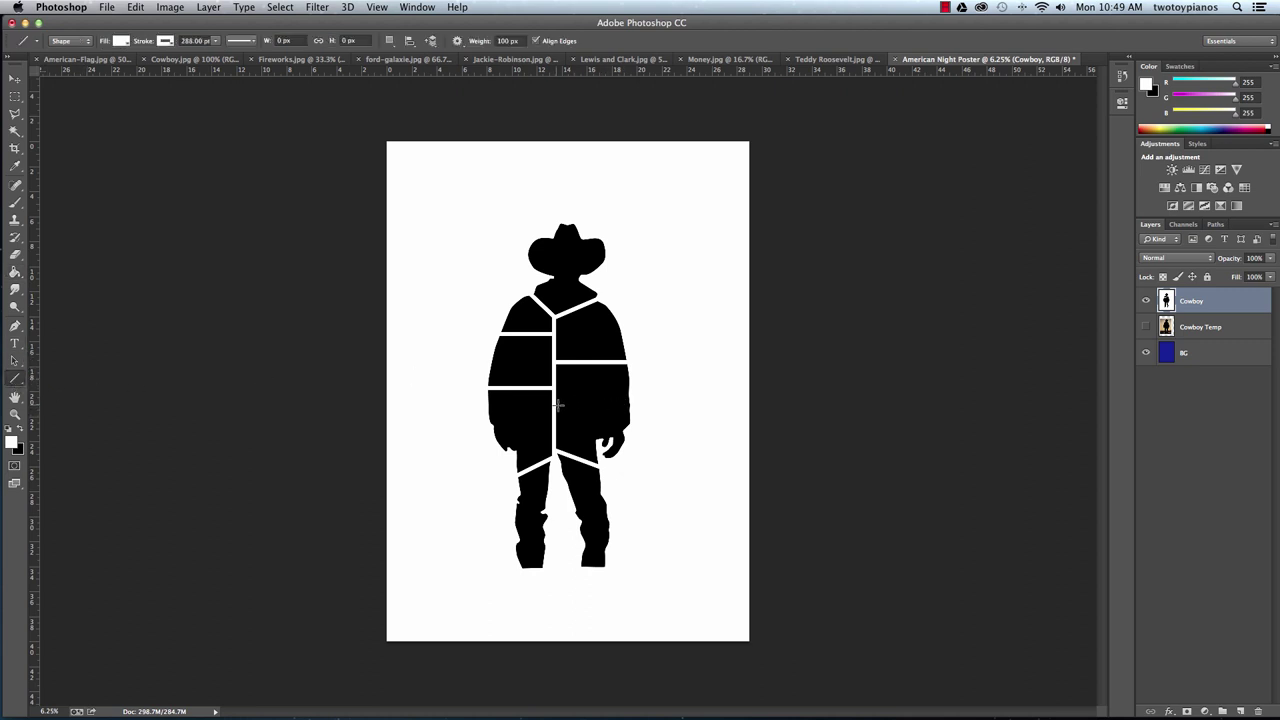
Draw a white horizontal line across the cowboy's right side and rasterize it.
{"action": "left_click_drag", "start_coordinate": [553, 405], "coordinate": [646, 405]}
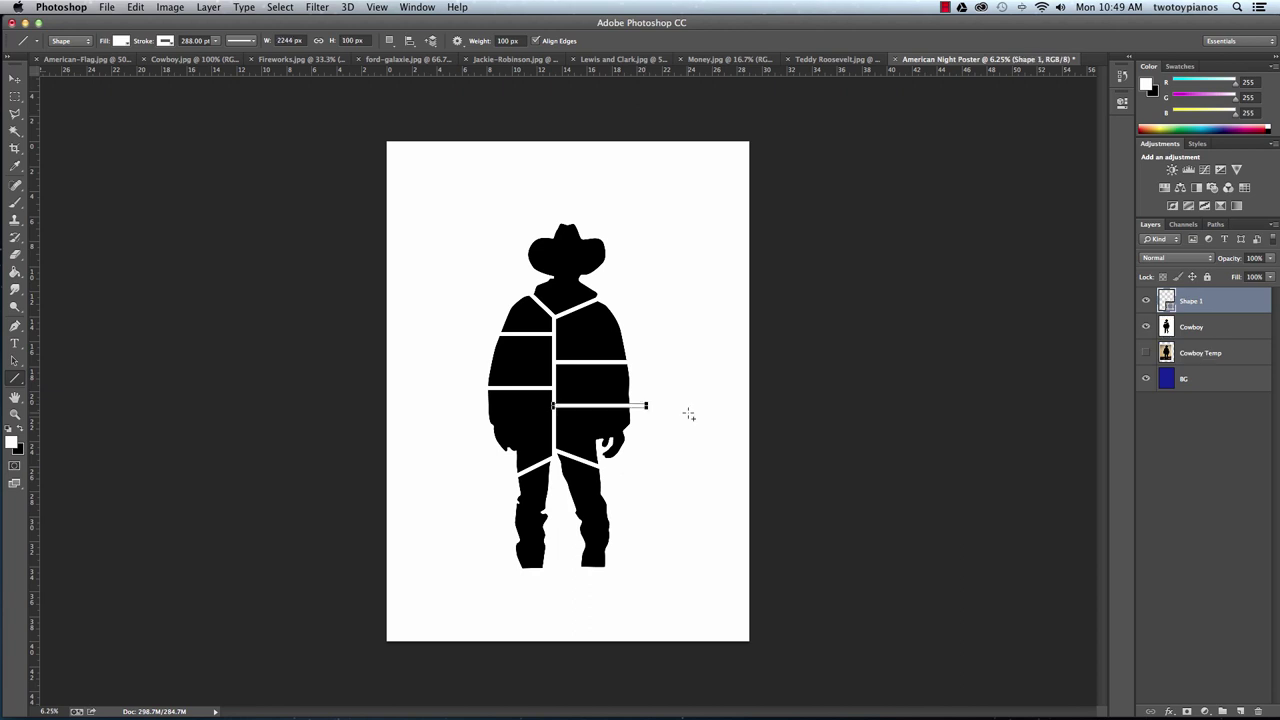
{"action": "key", "text": "Return"}
{"action": "right_click", "coordinate": [1187, 313]}
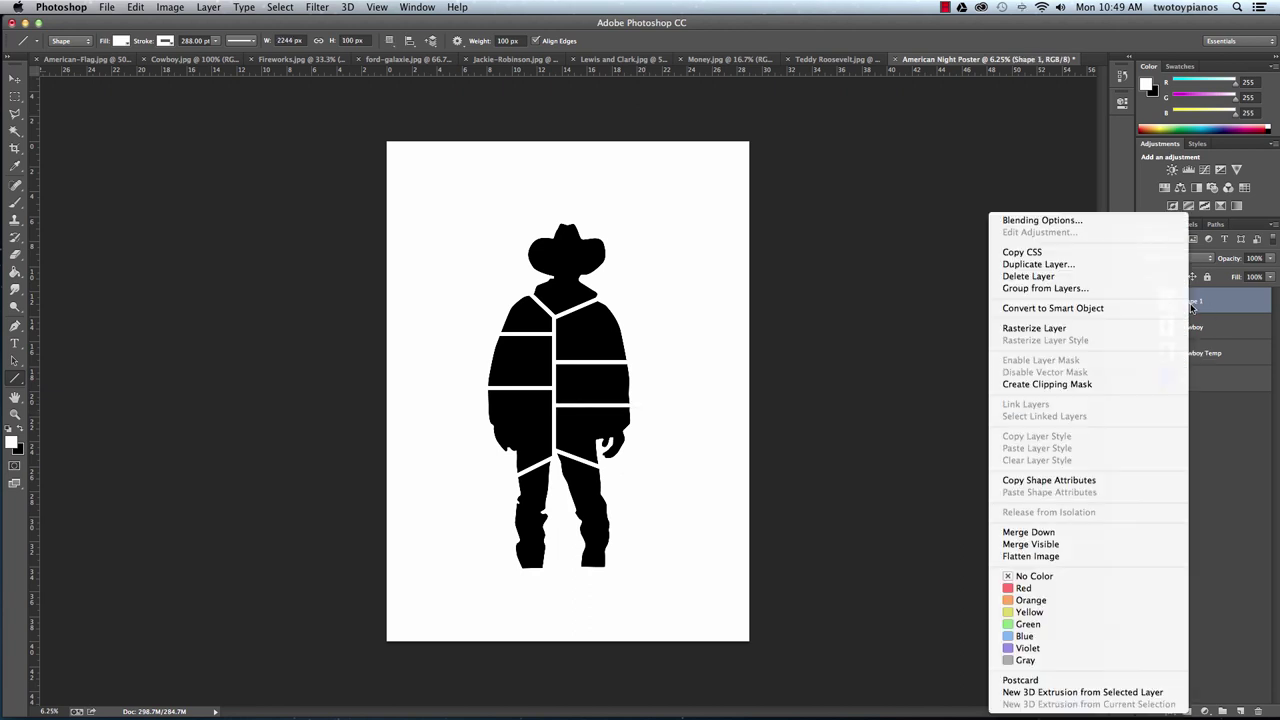
{"action": "left_click", "coordinate": [1088, 330]}
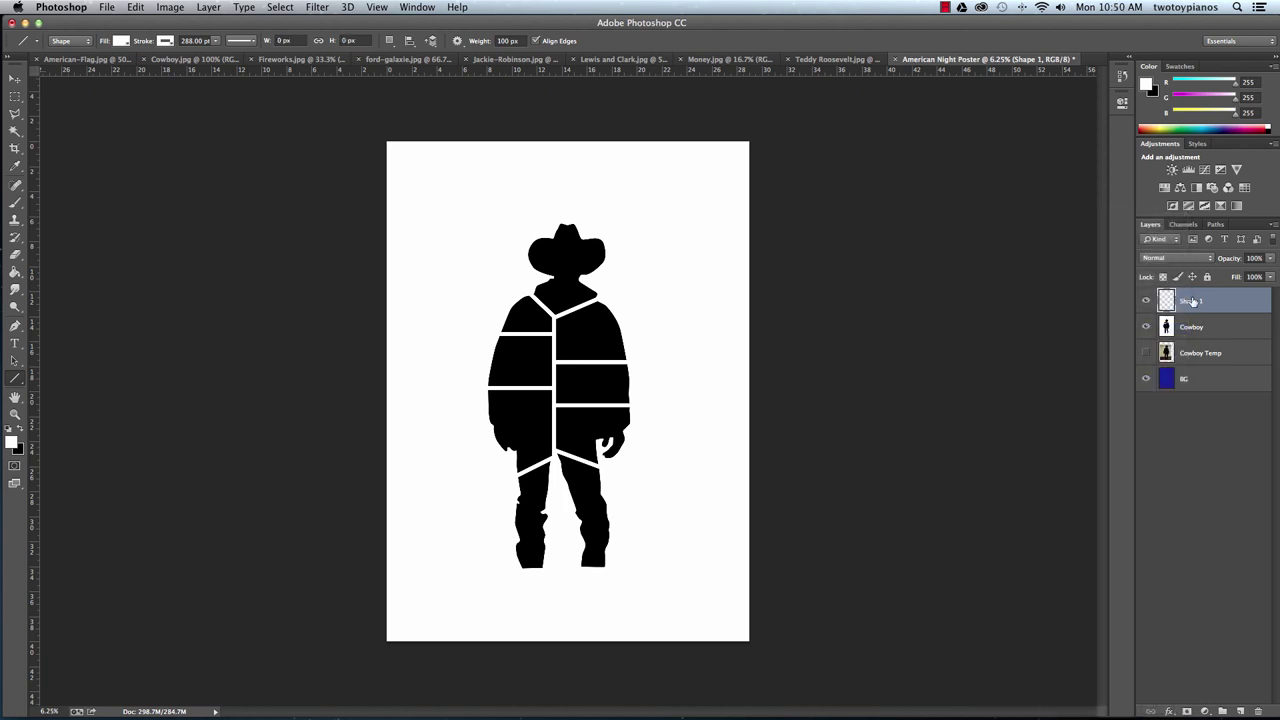
Merge the new line into Cowboy and set the Cowboy layer's blend mode to Screen.
{"action": "right_click", "coordinate": [1192, 301]}
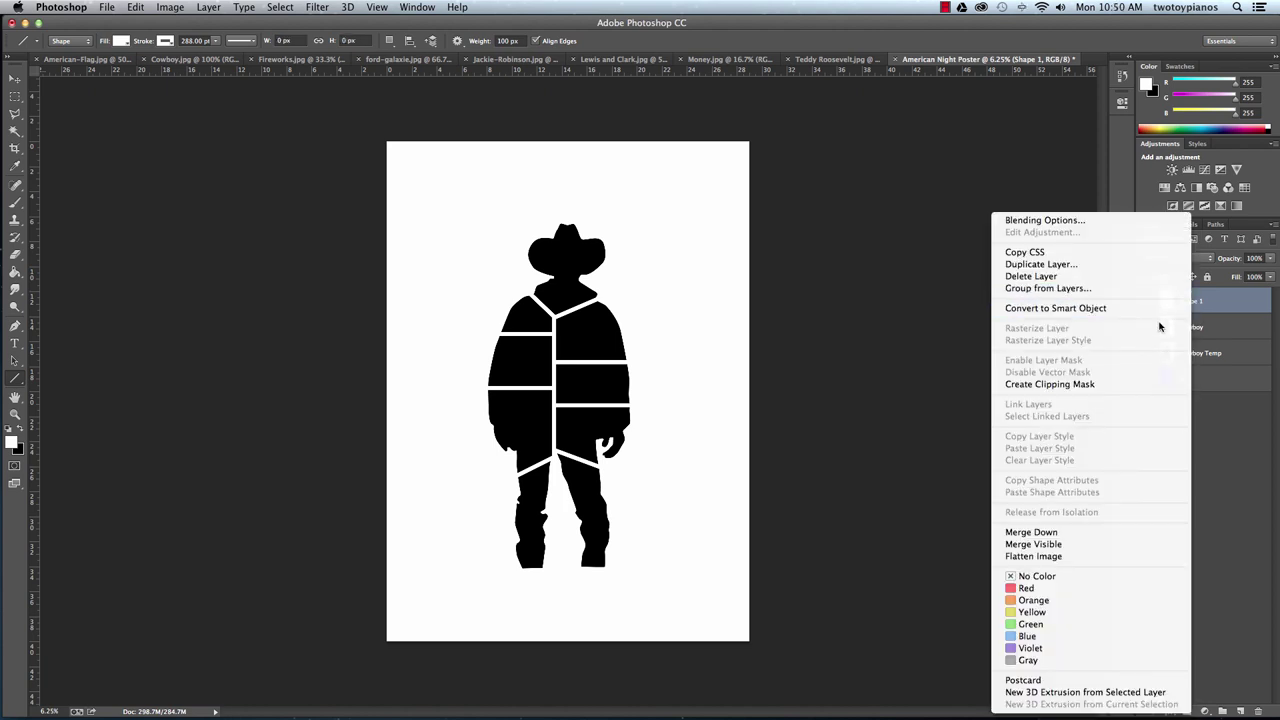
{"action": "left_click", "coordinate": [1031, 532]}
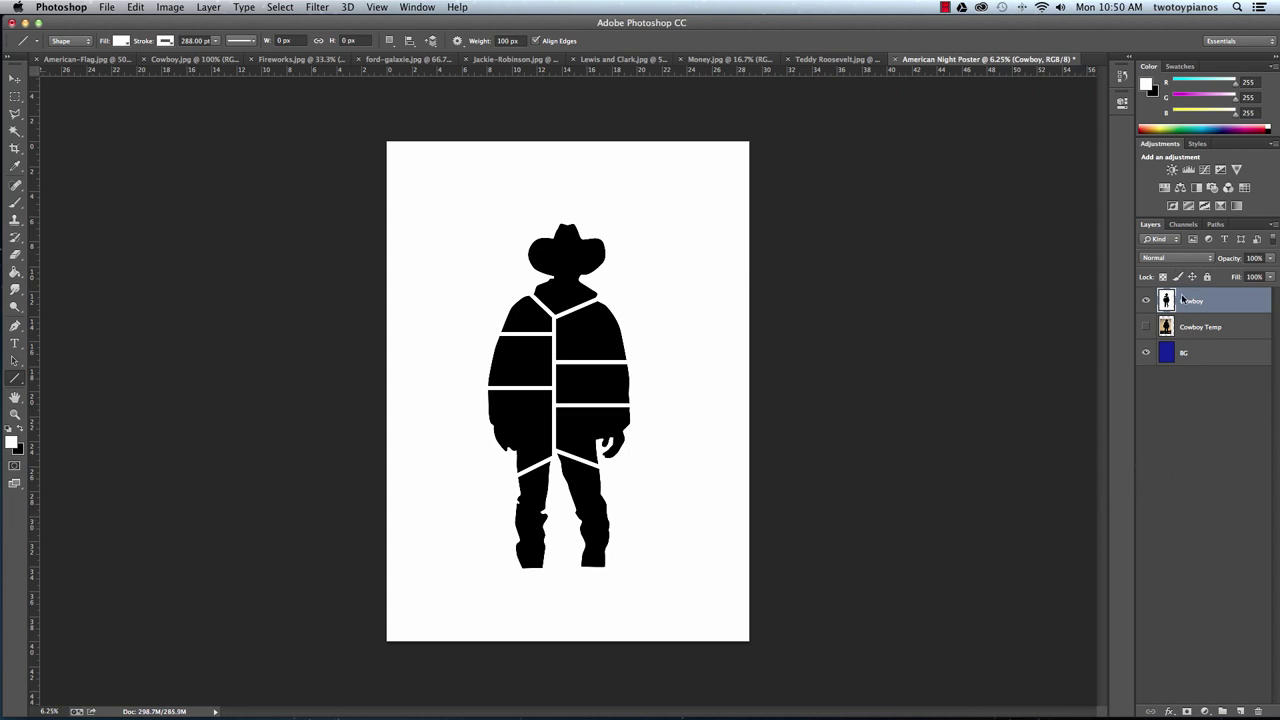
{"action": "left_click", "coordinate": [1179, 259]}
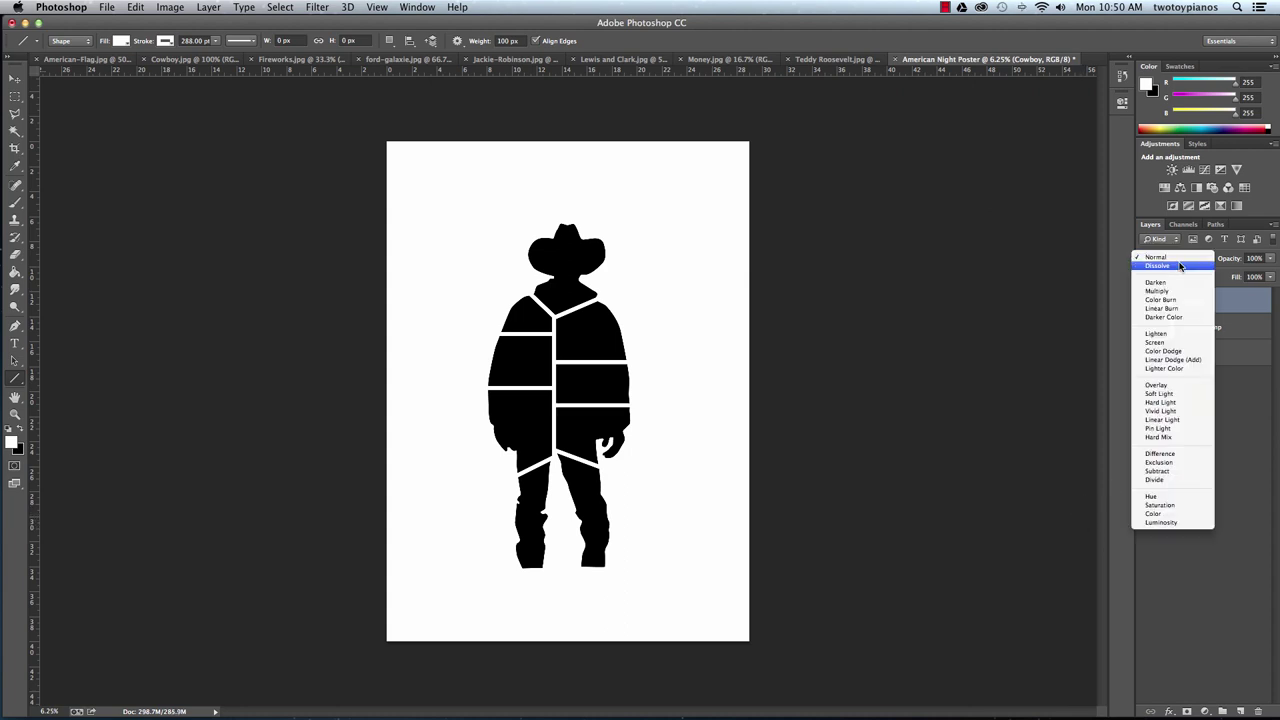
{"action": "left_click", "coordinate": [1180, 342]}
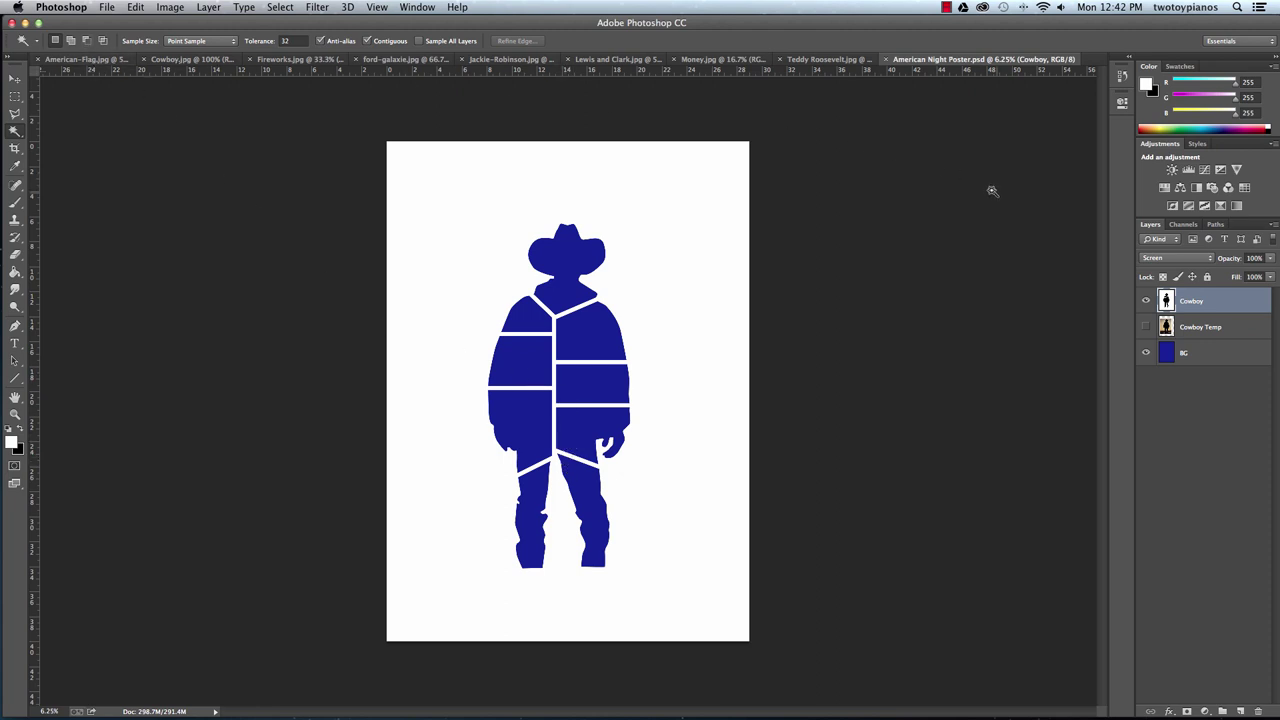
Drag the American flag image onto the poster above Cowboy Temp, positioned over the hat.
{"action": "left_click", "coordinate": [1200, 330]}
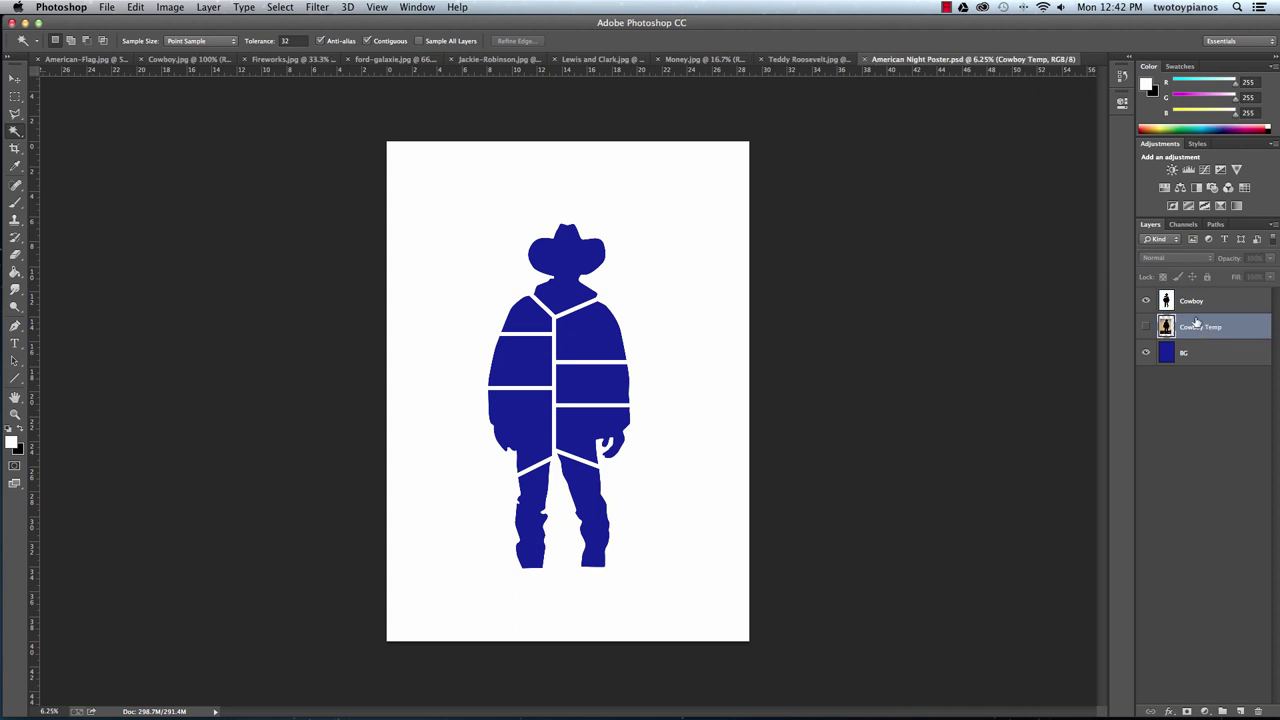
{"action": "left_click", "coordinate": [90, 60]}
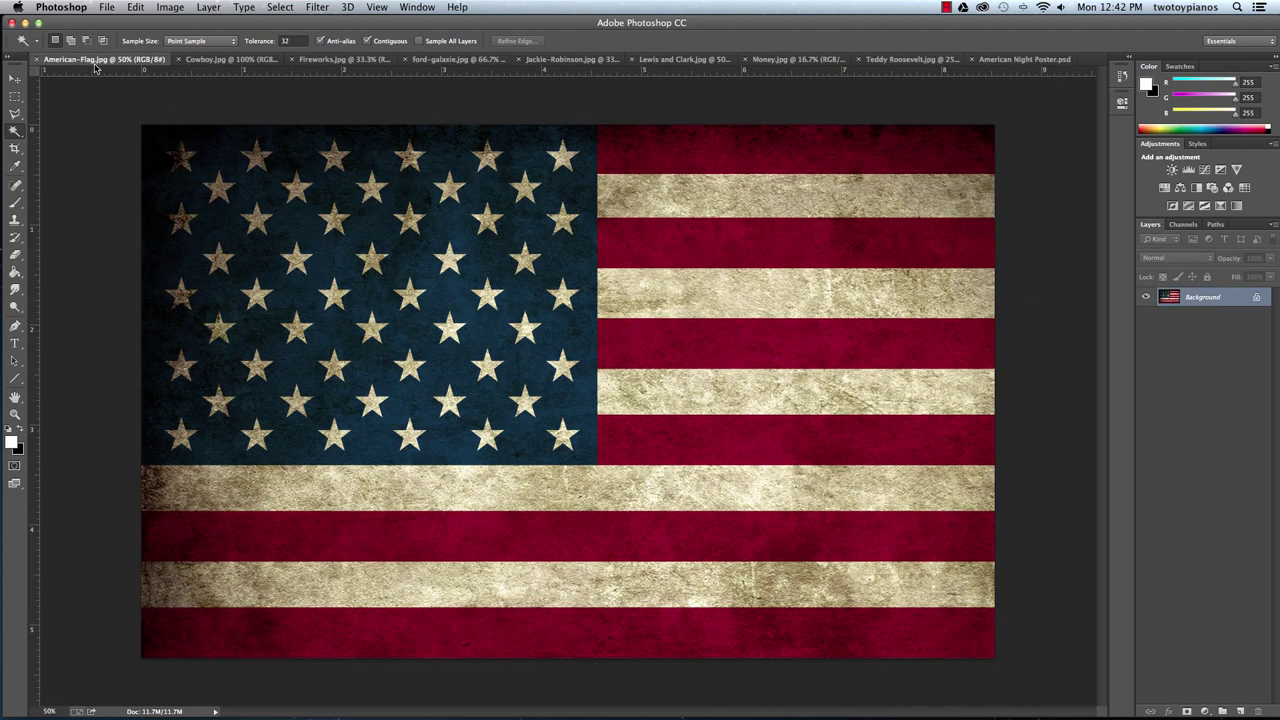
{"action": "left_click", "coordinate": [13, 80]}
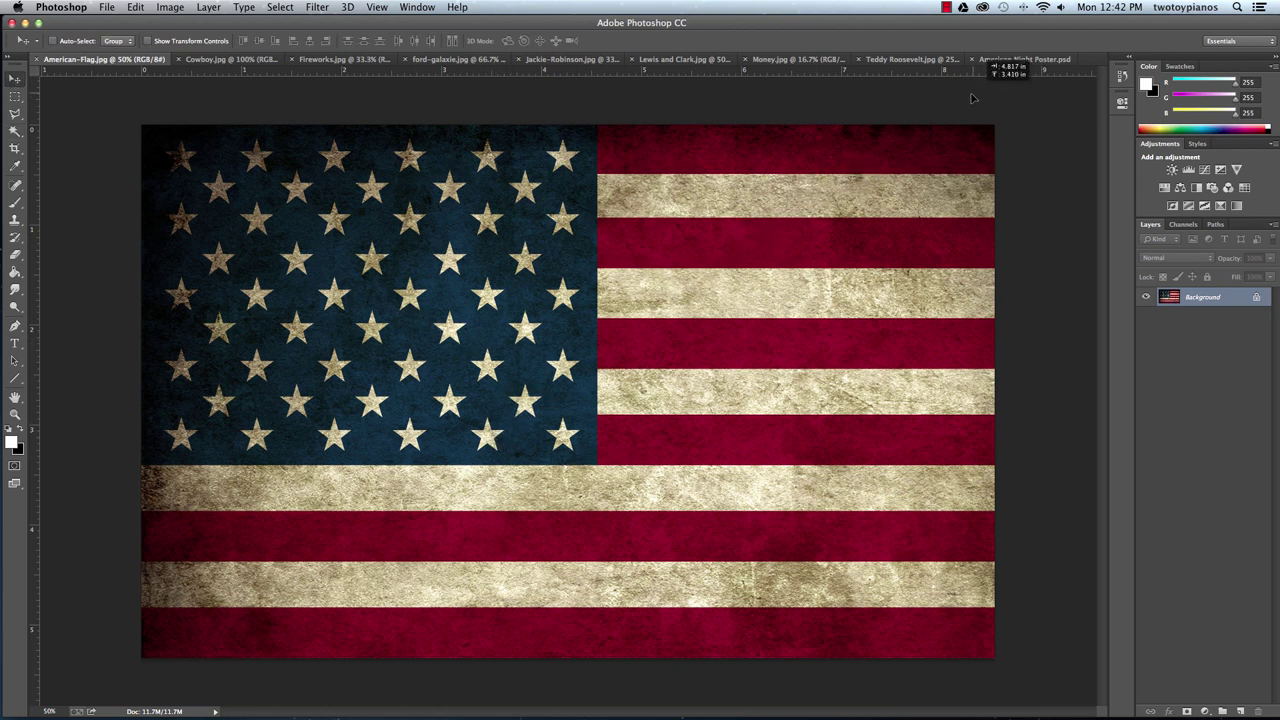
{"action": "left_click", "coordinate": [1008, 60]}
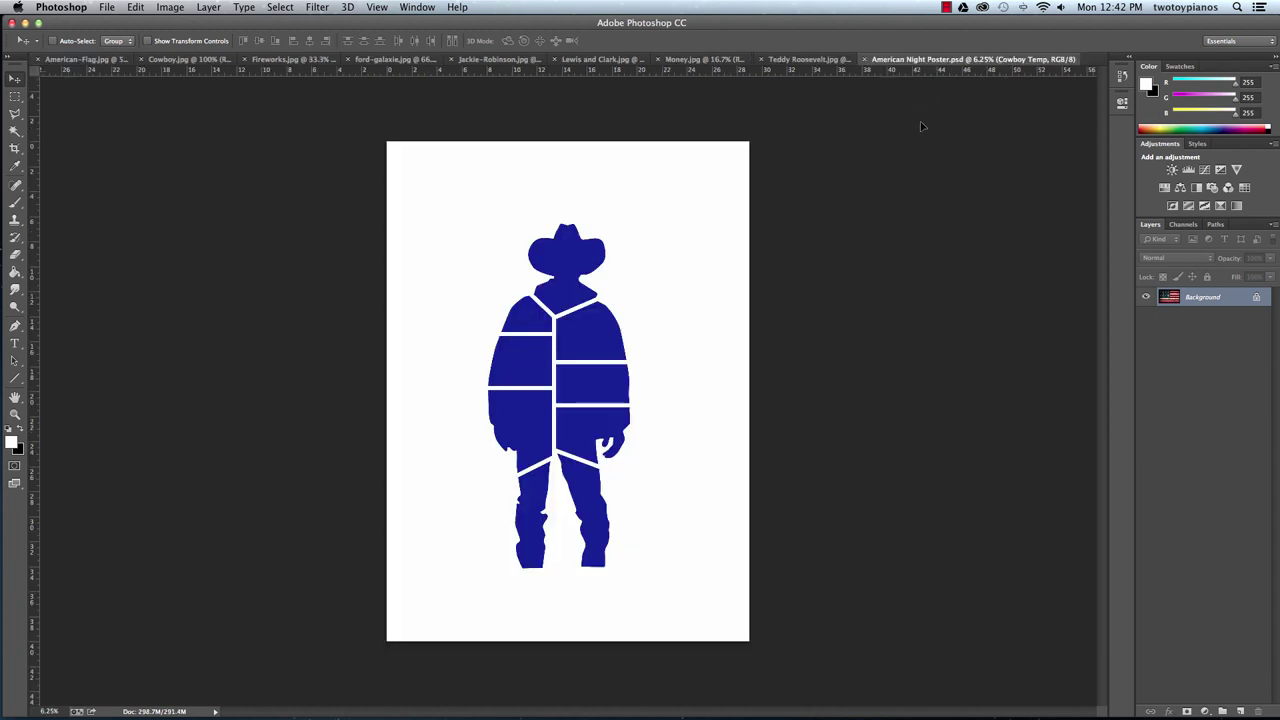
{"action": "left_click_drag", "start_coordinate": [569, 328], "coordinate": [573, 263]}
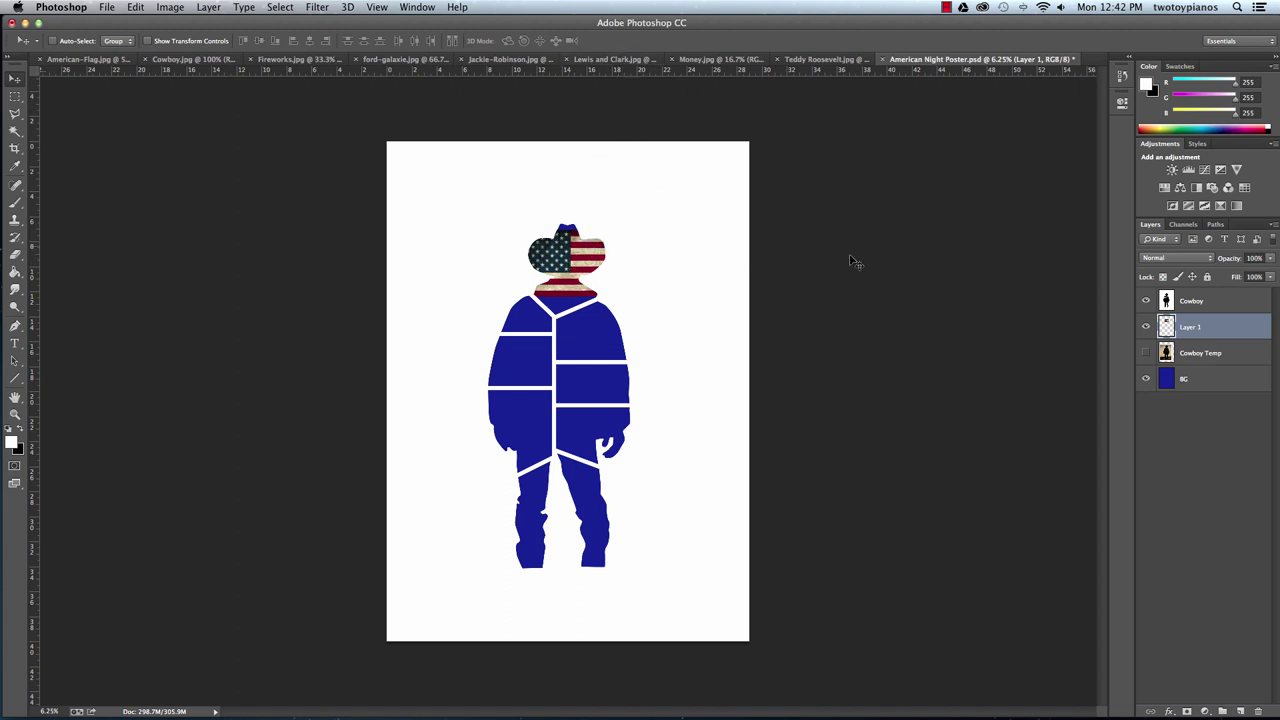
Rename the new flag layer to 'flag'.
{"action": "double_click", "coordinate": [1187, 329]}
{"action": "type", "text": "F"}
{"action": "key", "text": "Return"}
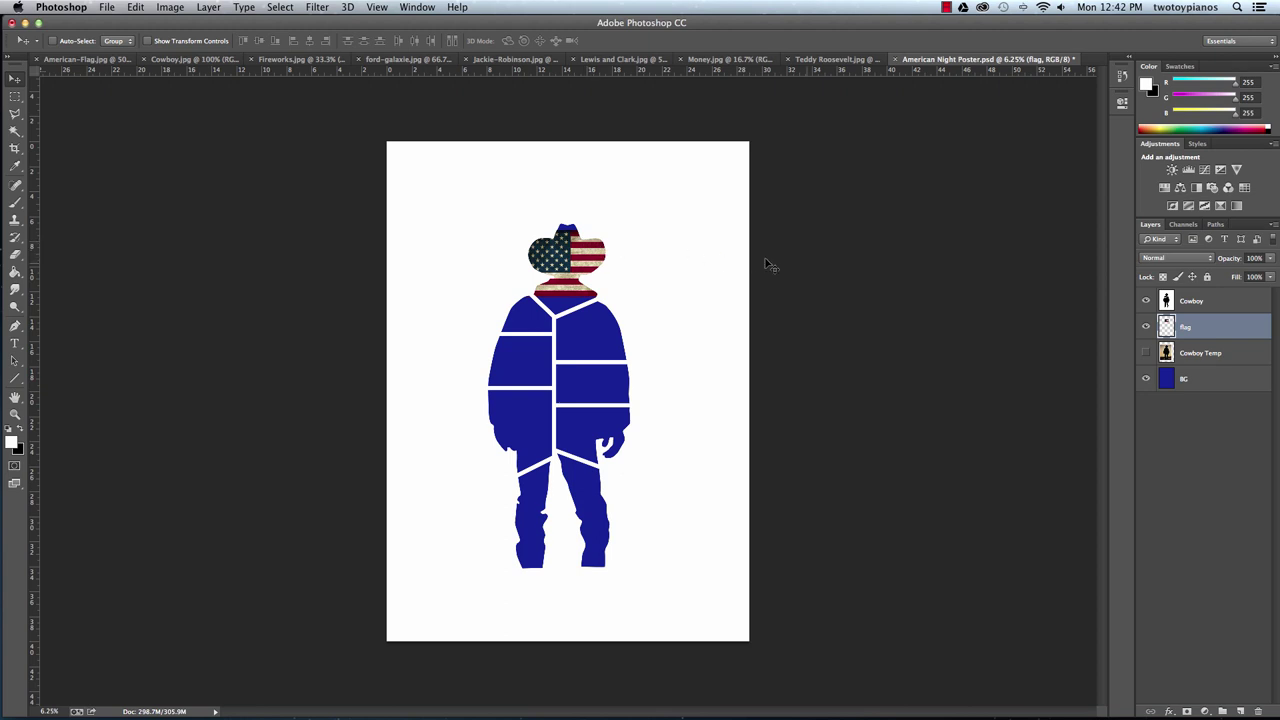
Lock the Cowboy layer and Magic Wand select the hat and face area.
{"action": "left_click", "coordinate": [1197, 301]}
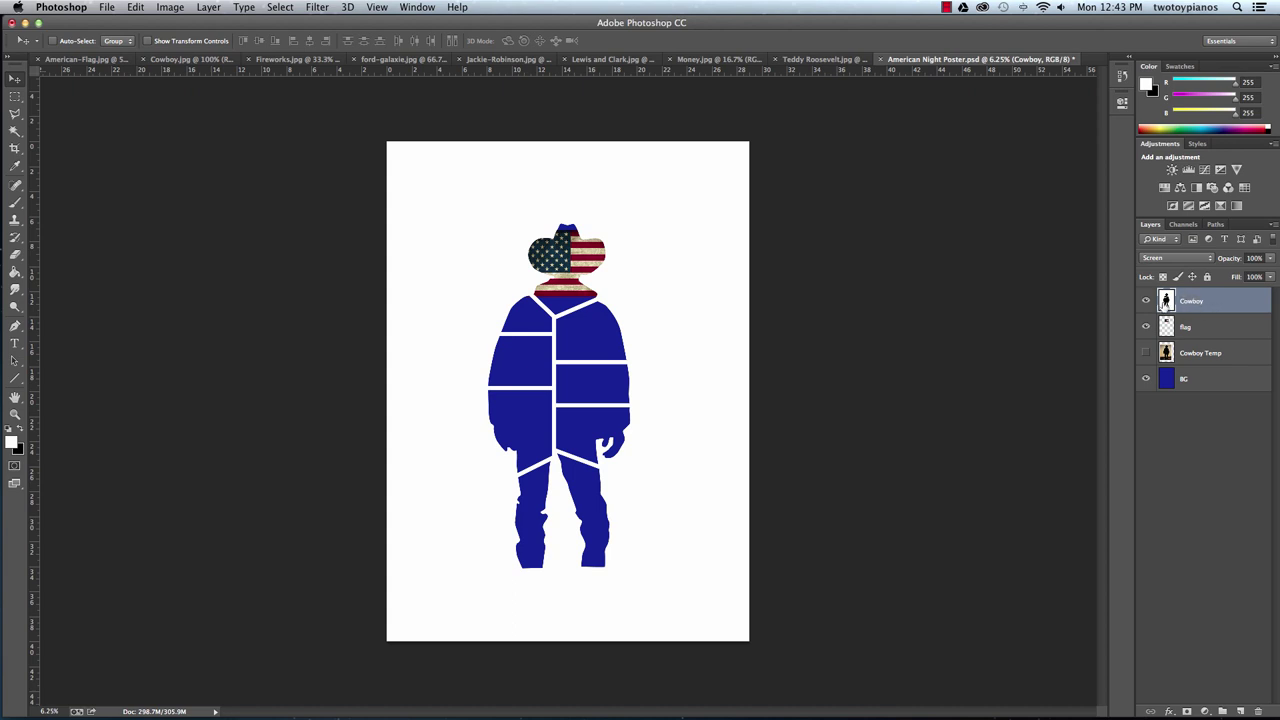
{"action": "left_click", "coordinate": [1207, 277]}
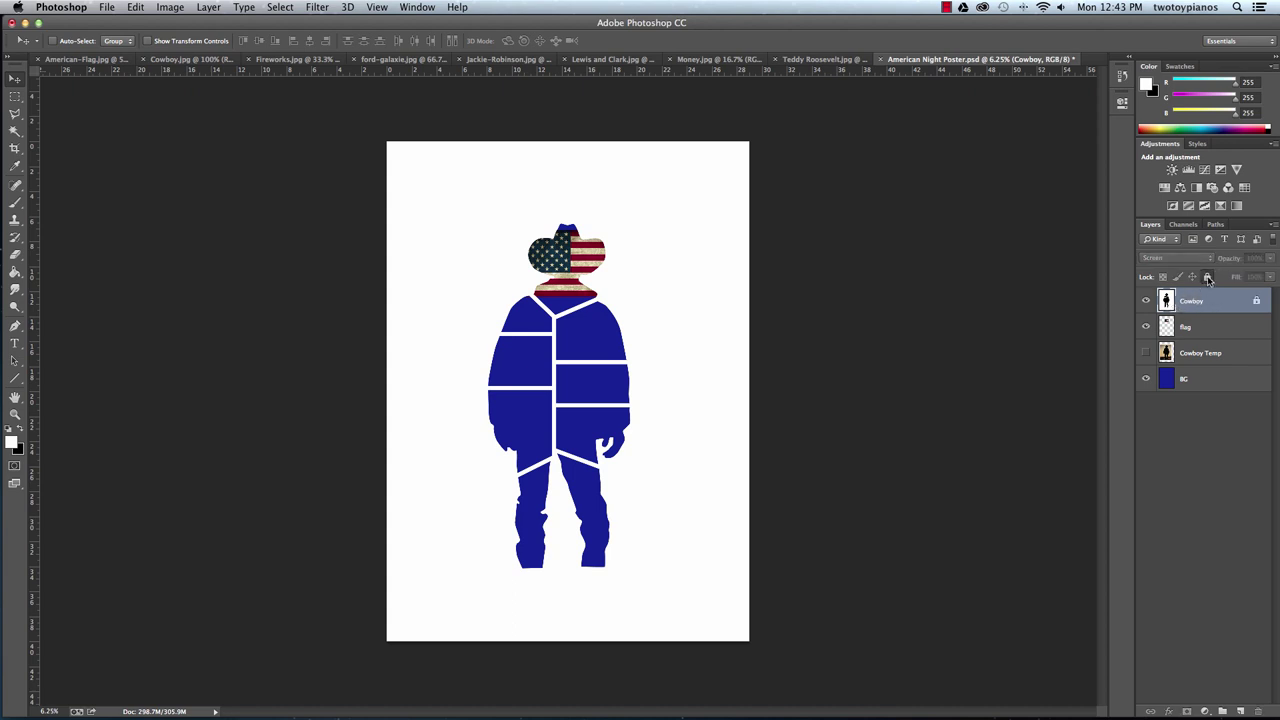
{"action": "left_click", "coordinate": [14, 131]}
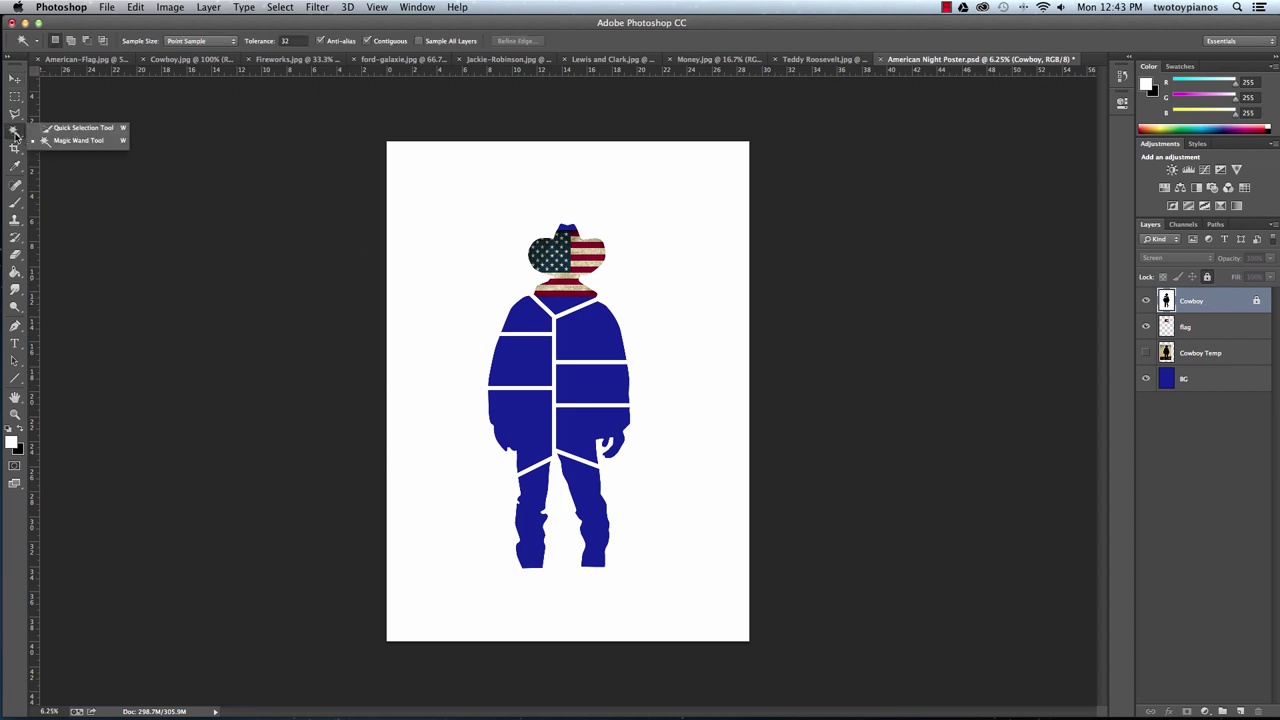
{"action": "left_click", "coordinate": [72, 143]}
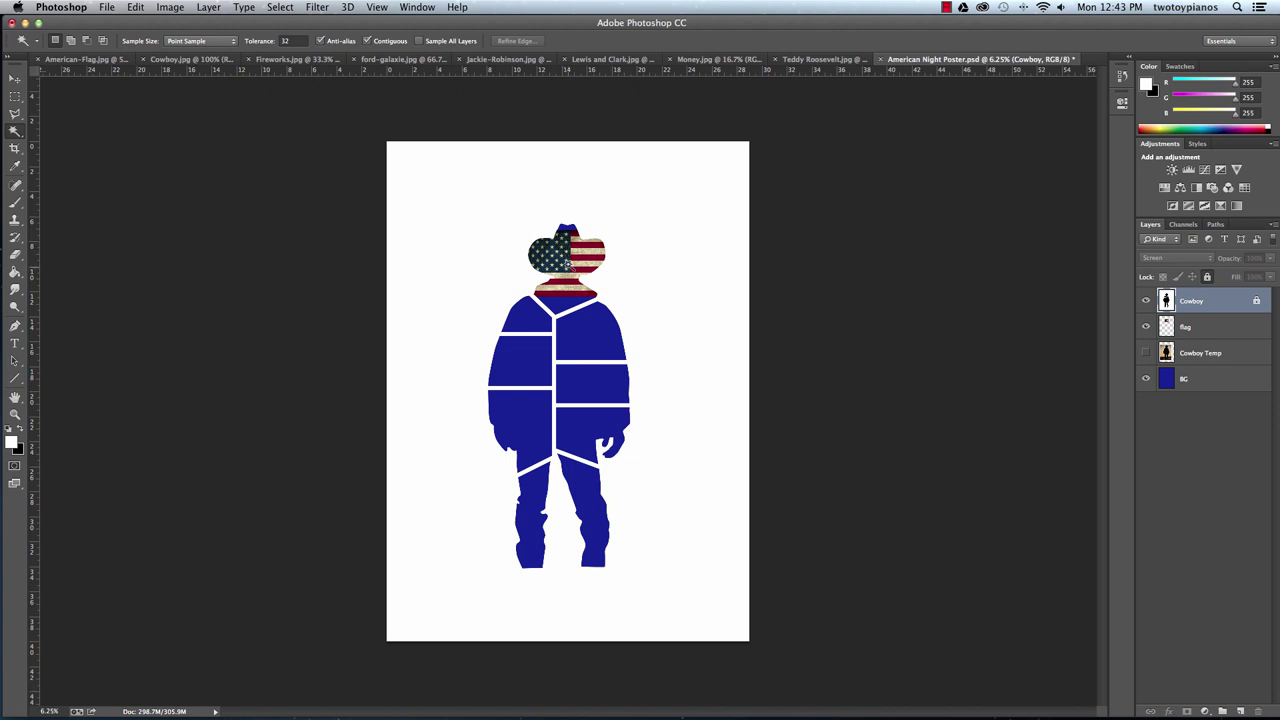
{"action": "left_click", "coordinate": [572, 258]}
Invert the selection, delete the flag outside the hat on the flag layer, then deselect.
{"action": "left_click", "coordinate": [290, 8]}
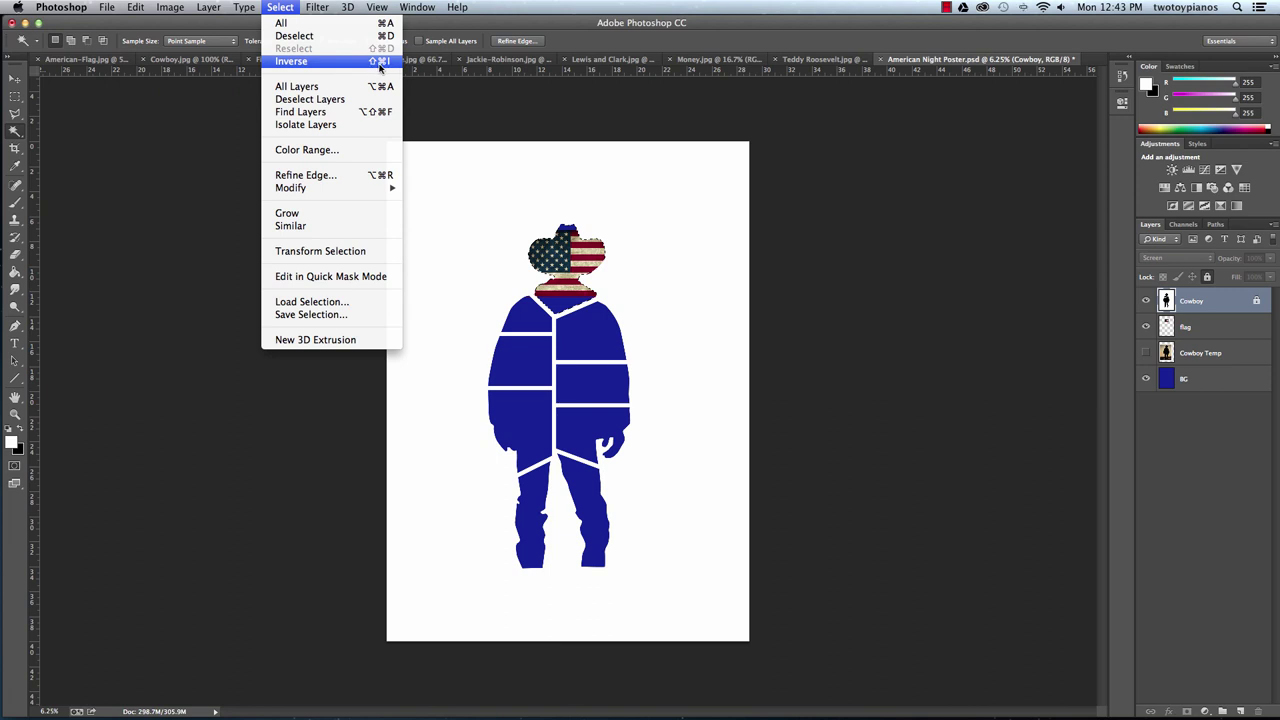
{"action": "left_click", "coordinate": [372, 62]}
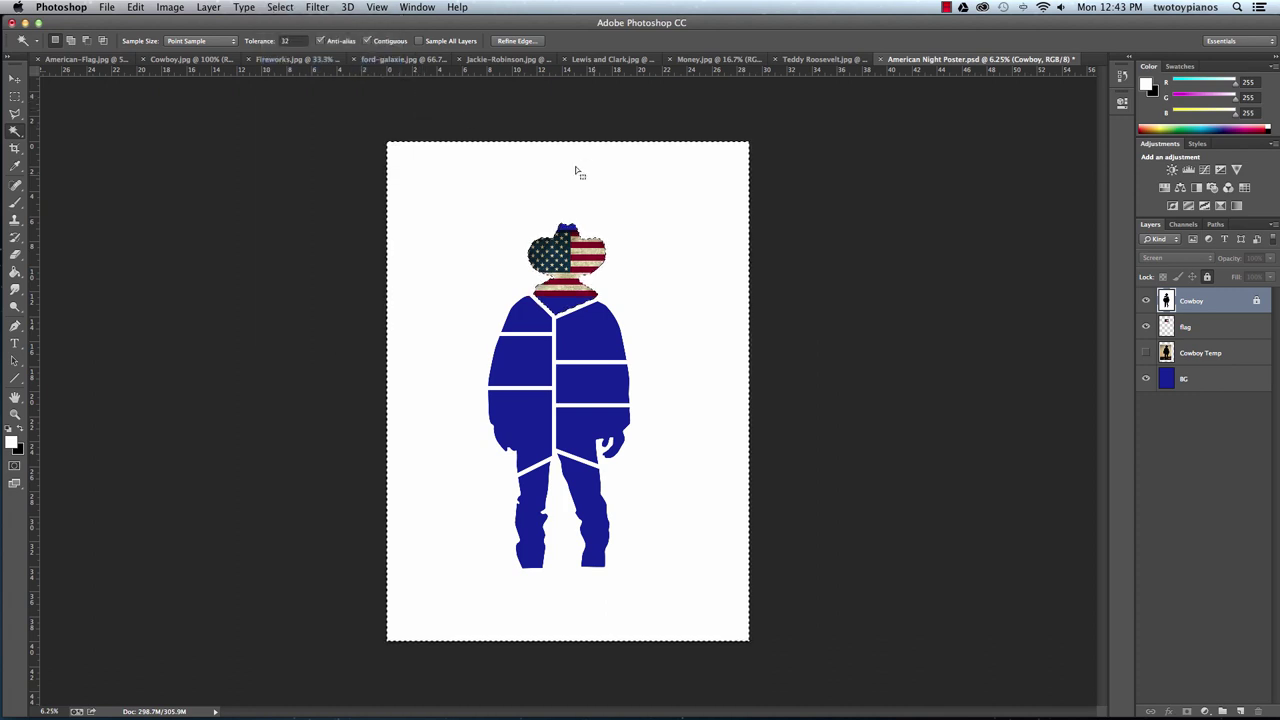
{"action": "left_click", "coordinate": [1204, 332]}
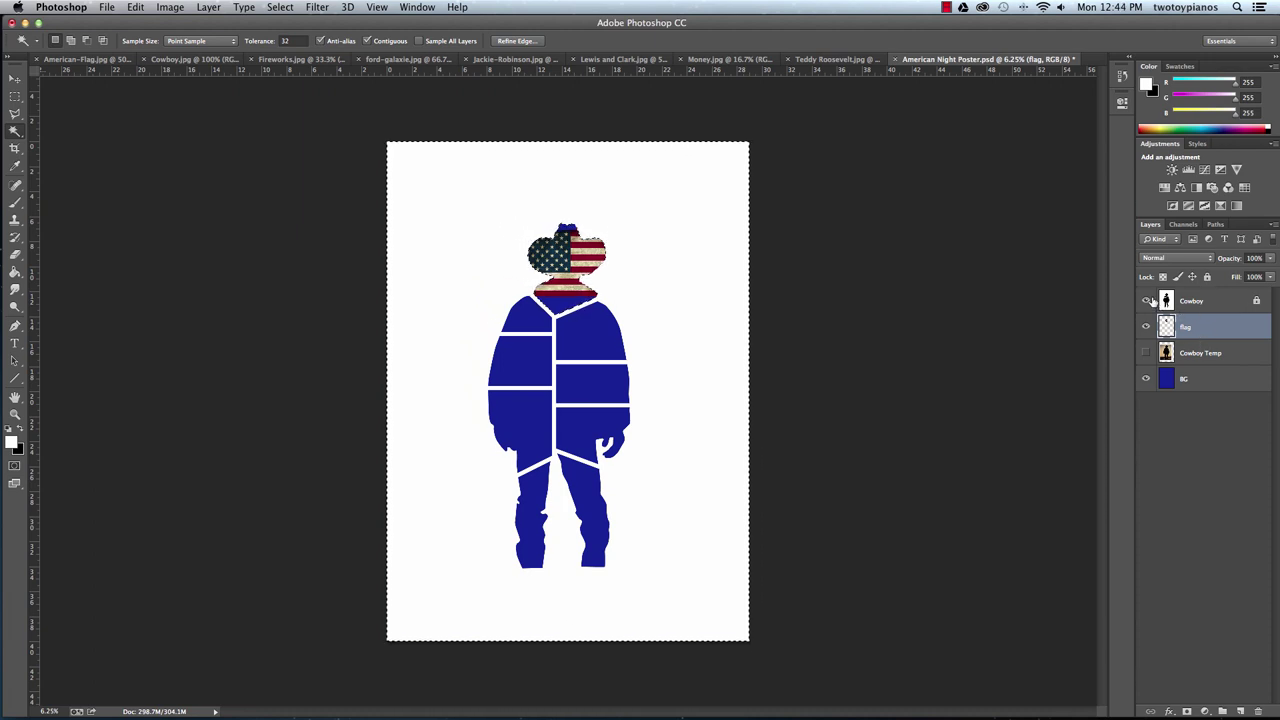
{"action": "key", "text": "super+d"}
Close American-Flag.jpg and Cowboy.jpg, and drag the Lewis and Clark painting onto the poster.
{"action": "left_click", "coordinate": [36, 59]}
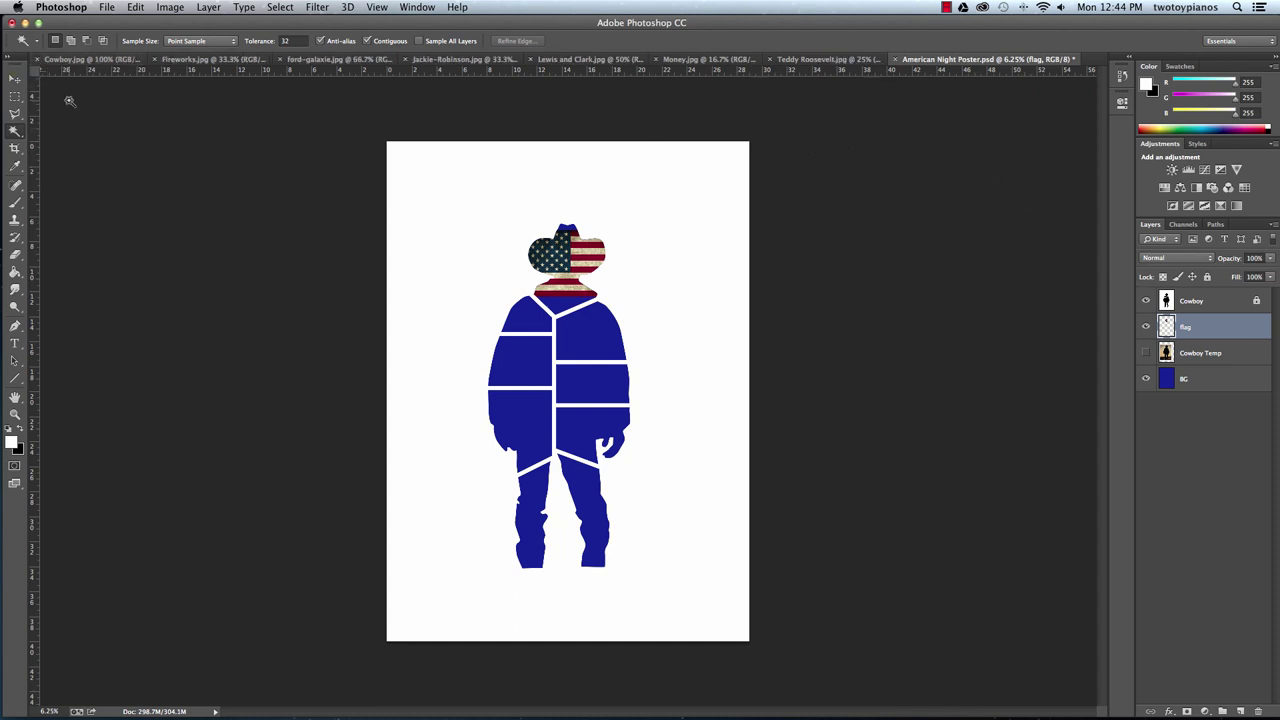
{"action": "left_click", "coordinate": [36, 59]}
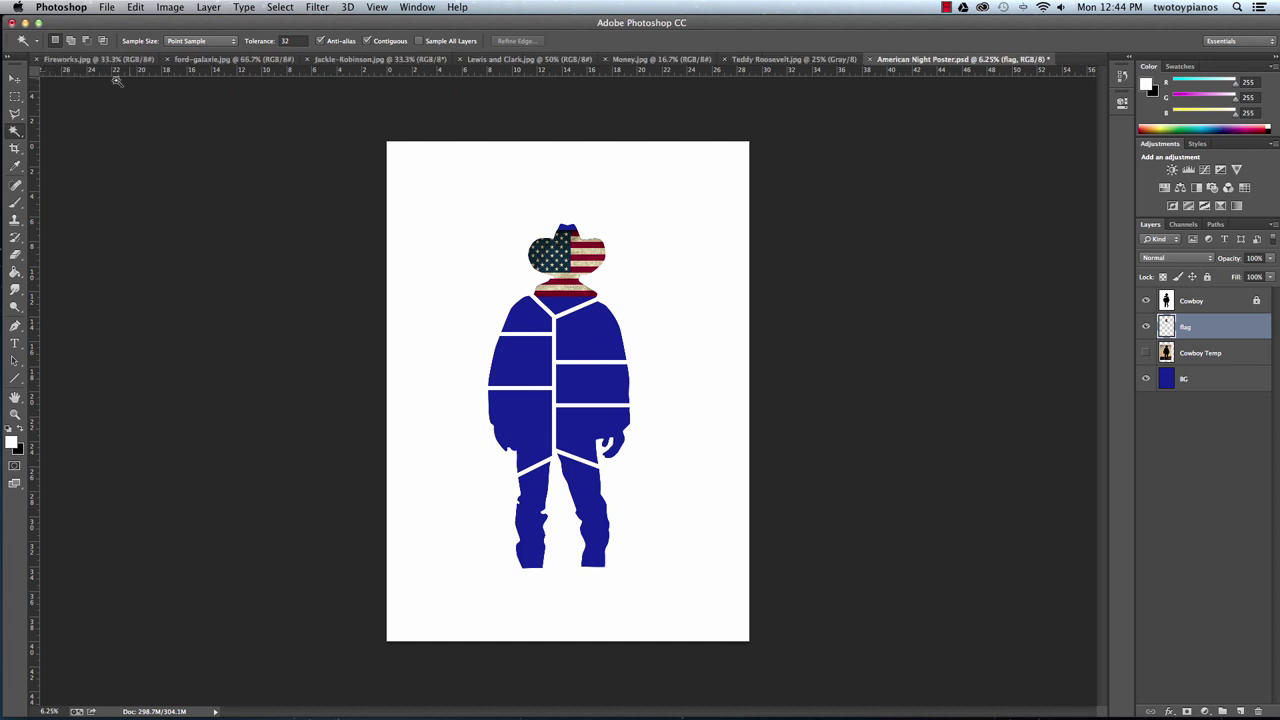
{"action": "left_click", "coordinate": [512, 60]}
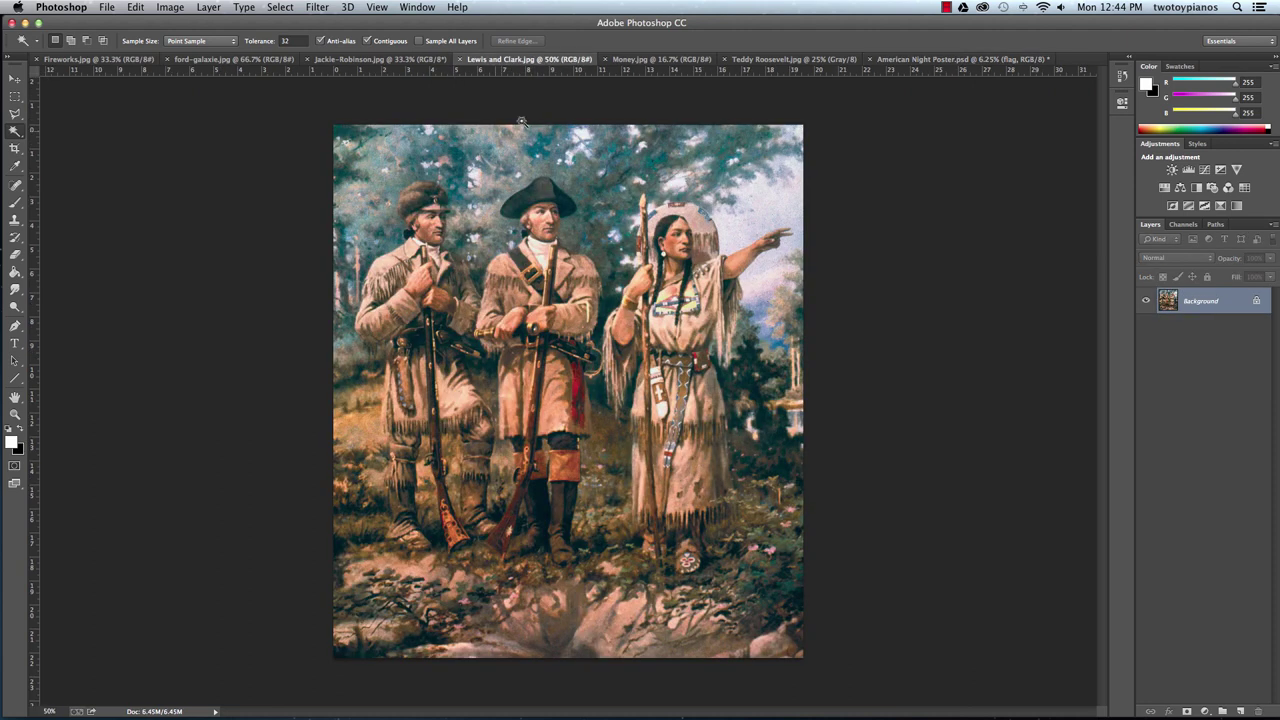
{"action": "left_click", "coordinate": [15, 78]}
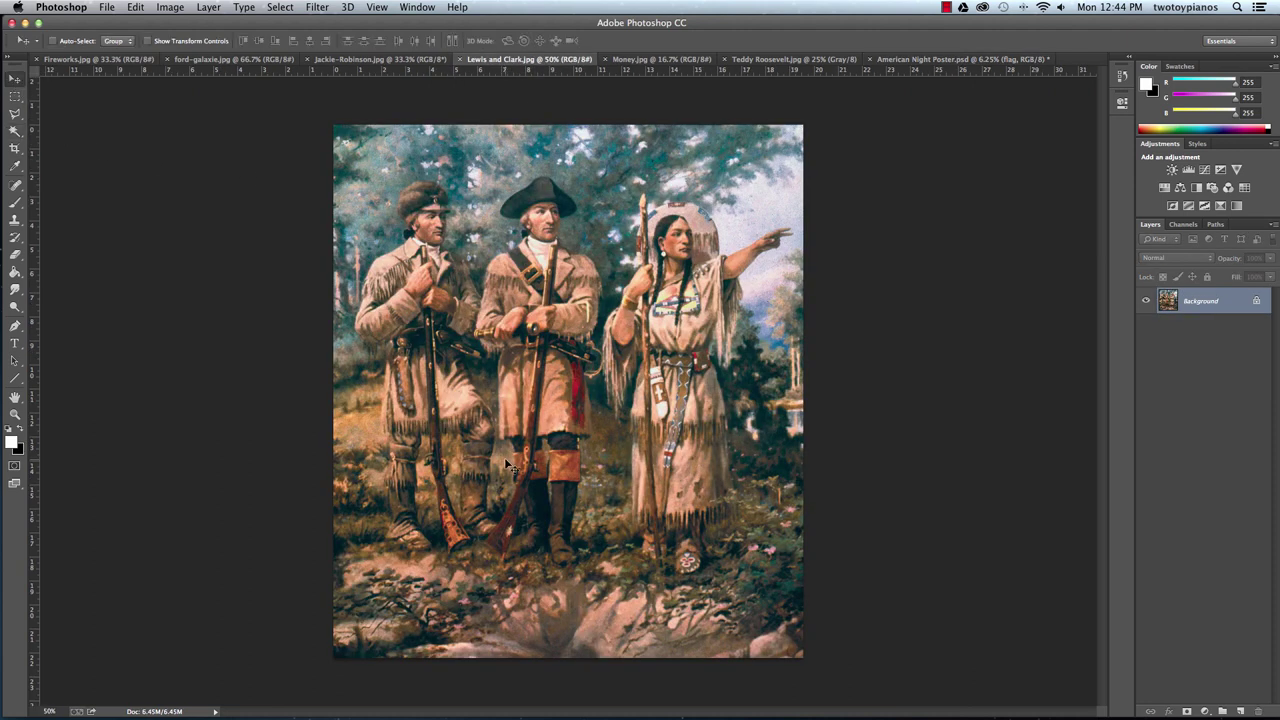
{"action": "left_click", "coordinate": [903, 61]}
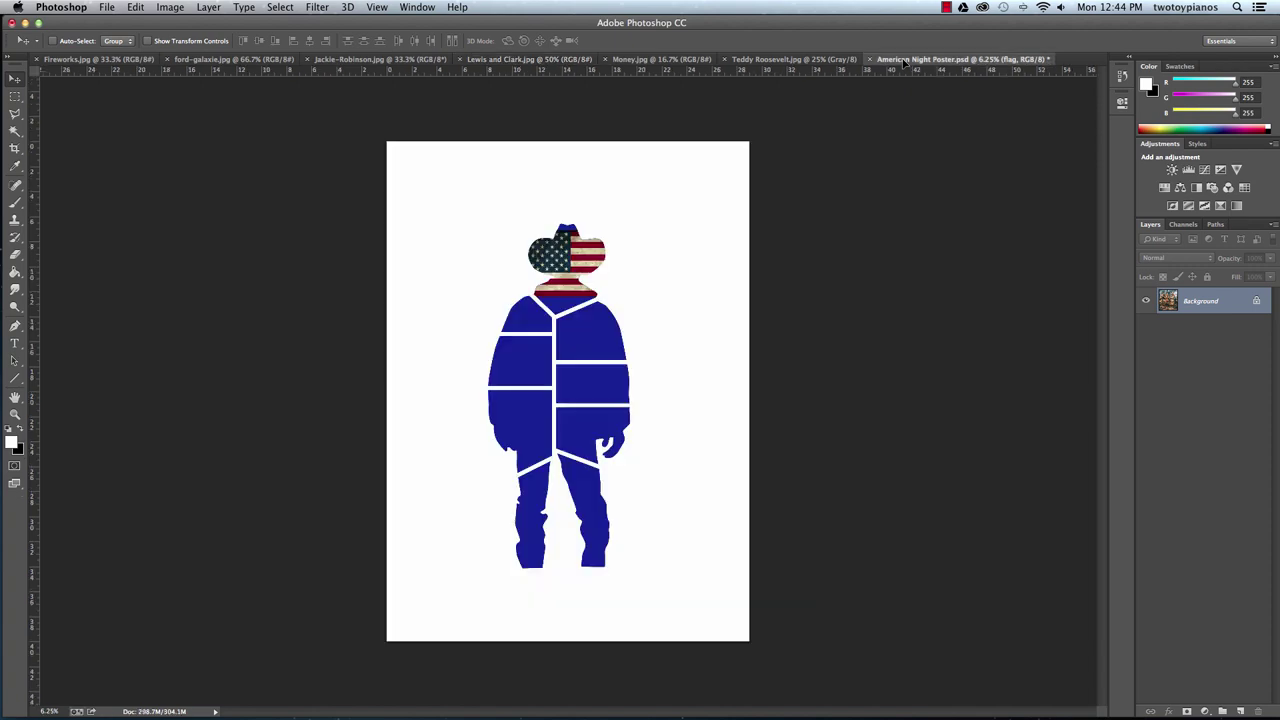
{"action": "left_click_drag", "start_coordinate": [590, 366], "coordinate": [600, 372]}
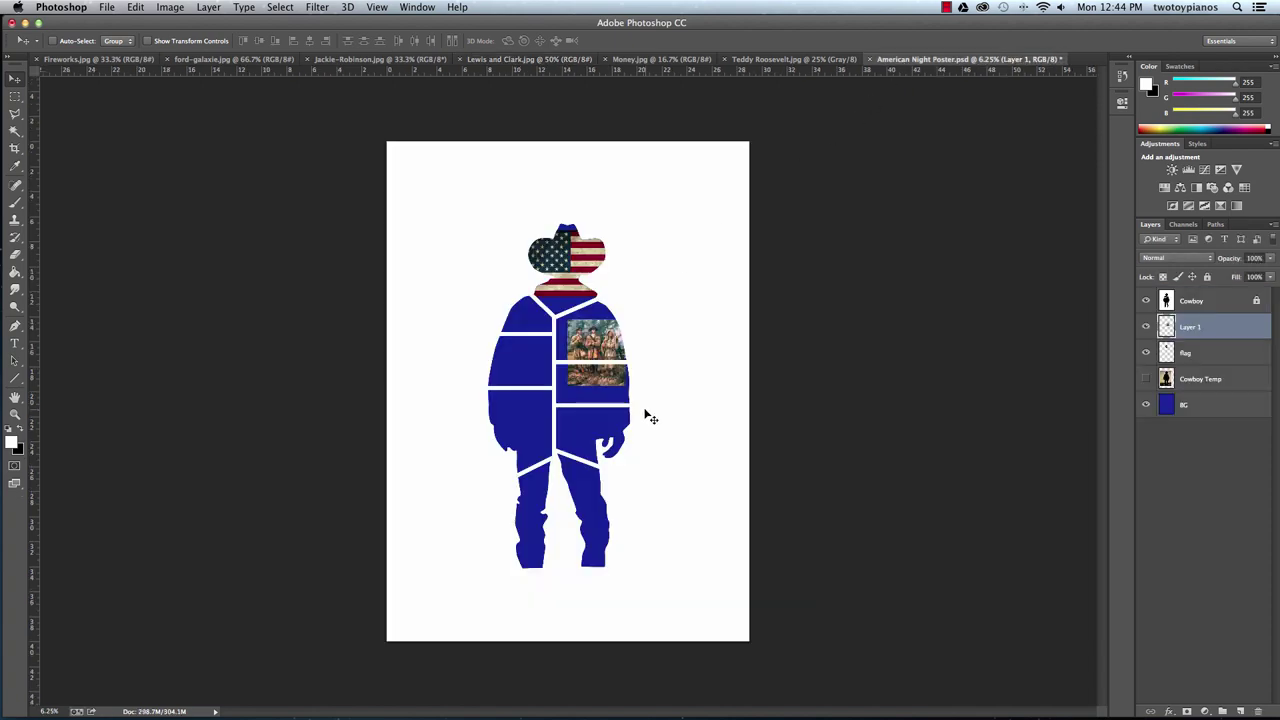
Place the painting over the upper-left chest panel and zoom in on it.
{"action": "left_click_drag", "start_coordinate": [646, 417], "coordinate": [548, 308]}
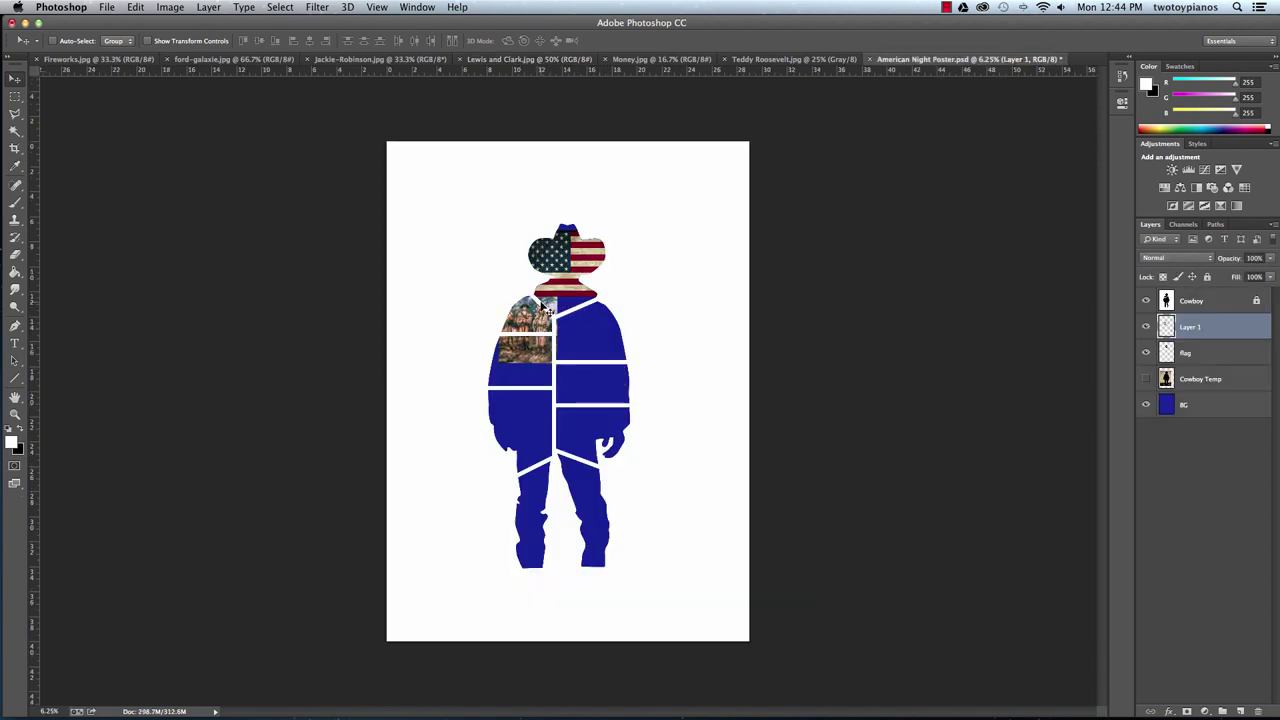
{"action": "key", "text": "super+plus"}
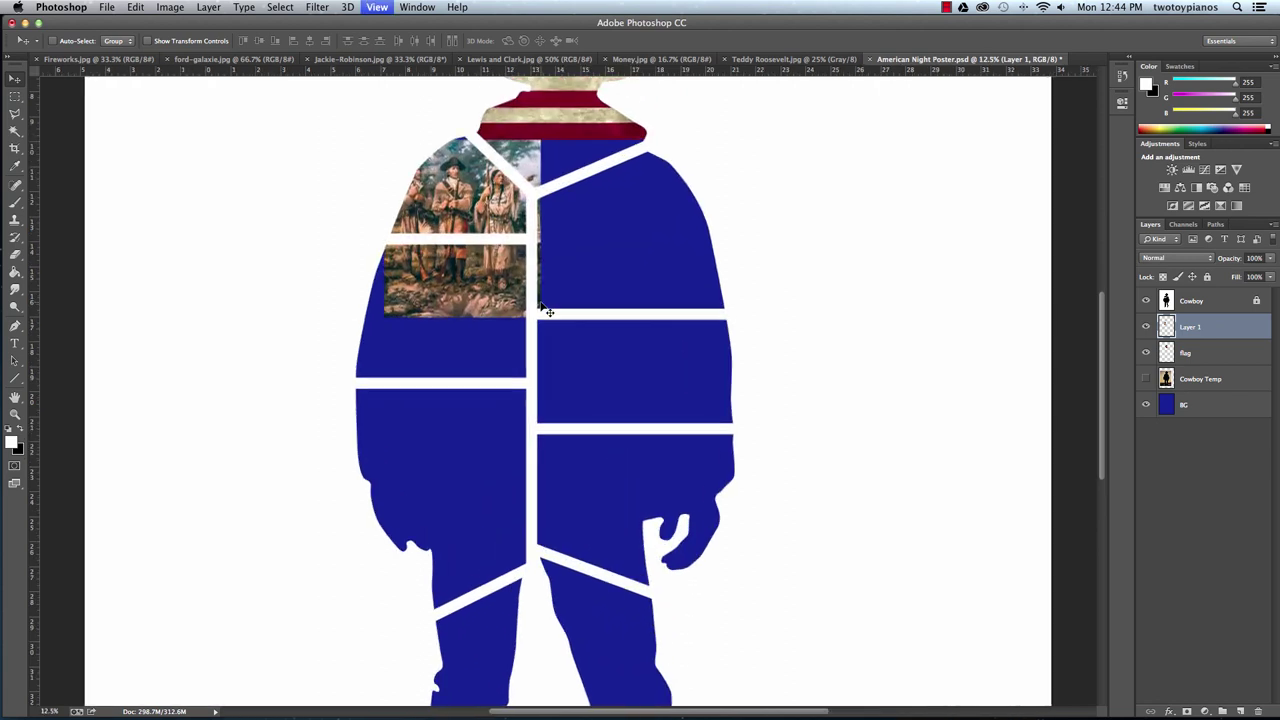
{"action": "key", "text": "super+plus"}
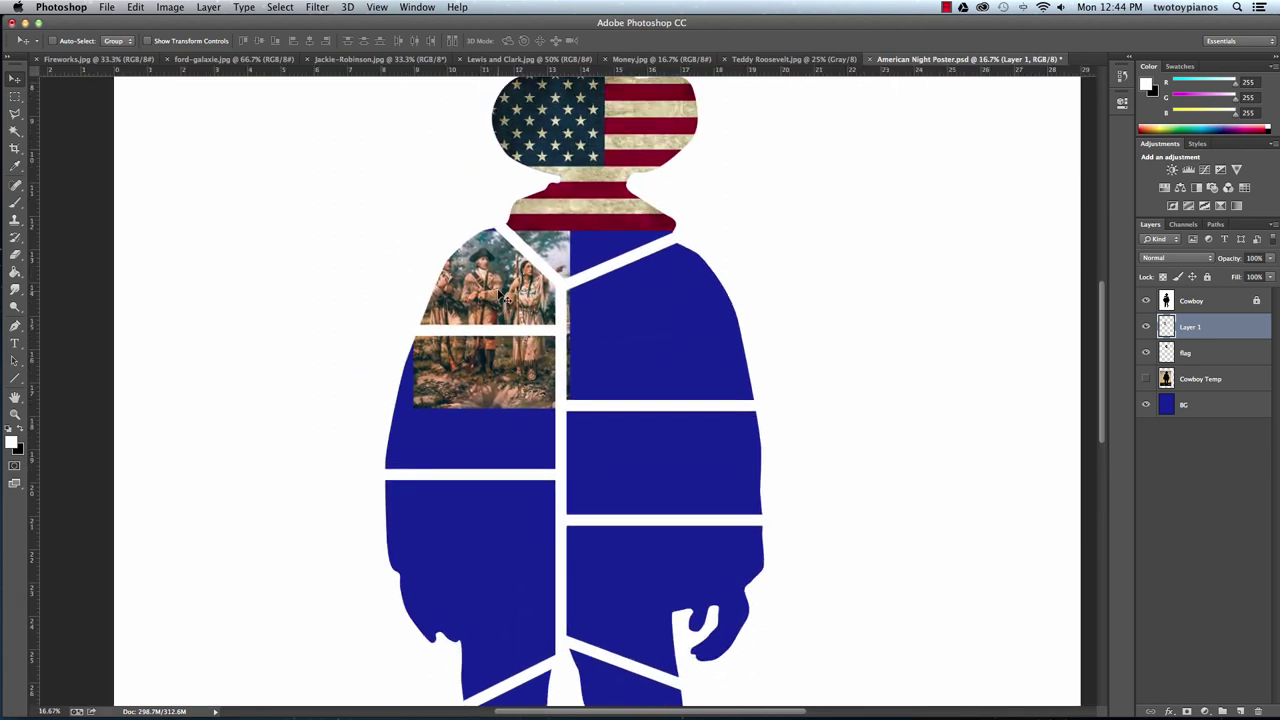
Scale the Lewis and Clark painting to about 95% and nudge it into the upper-left chest panel.
{"action": "left_click_drag", "start_coordinate": [484, 287], "coordinate": [528, 298]}
{"action": "key", "text": "super+t"}
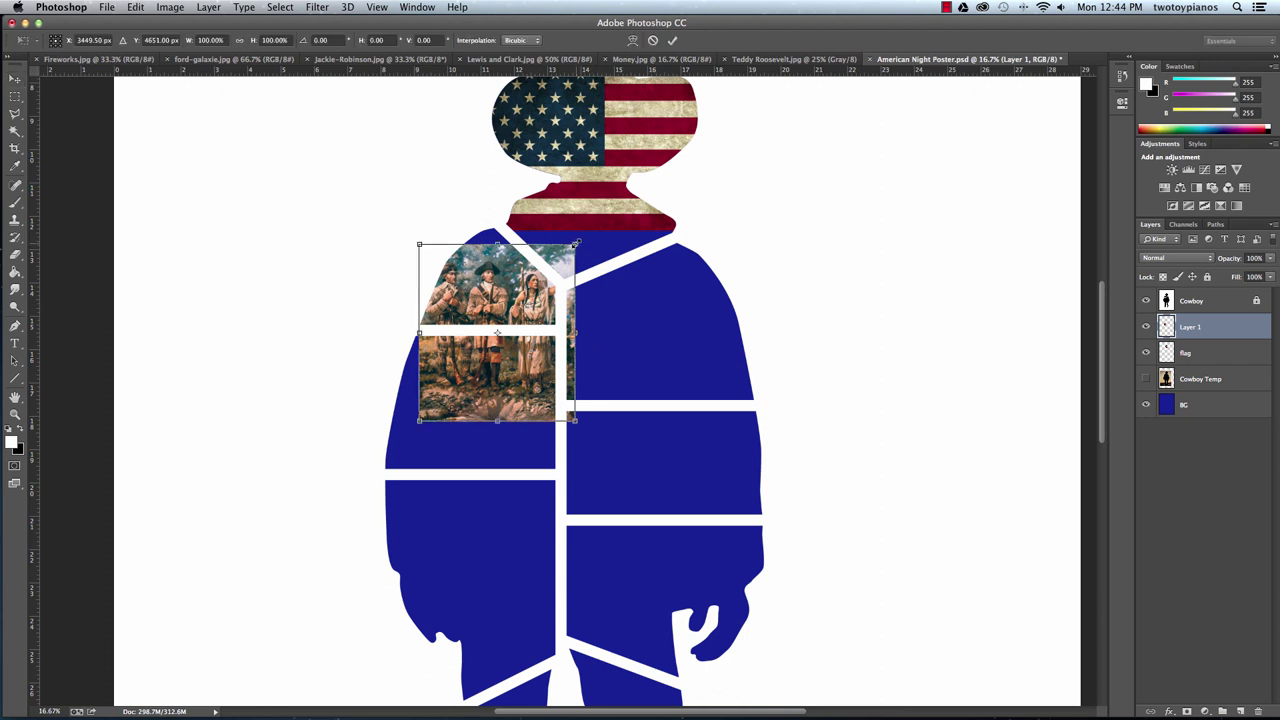
{"action": "left_click_drag", "start_coordinate": [576, 243], "coordinate": [567, 253]}
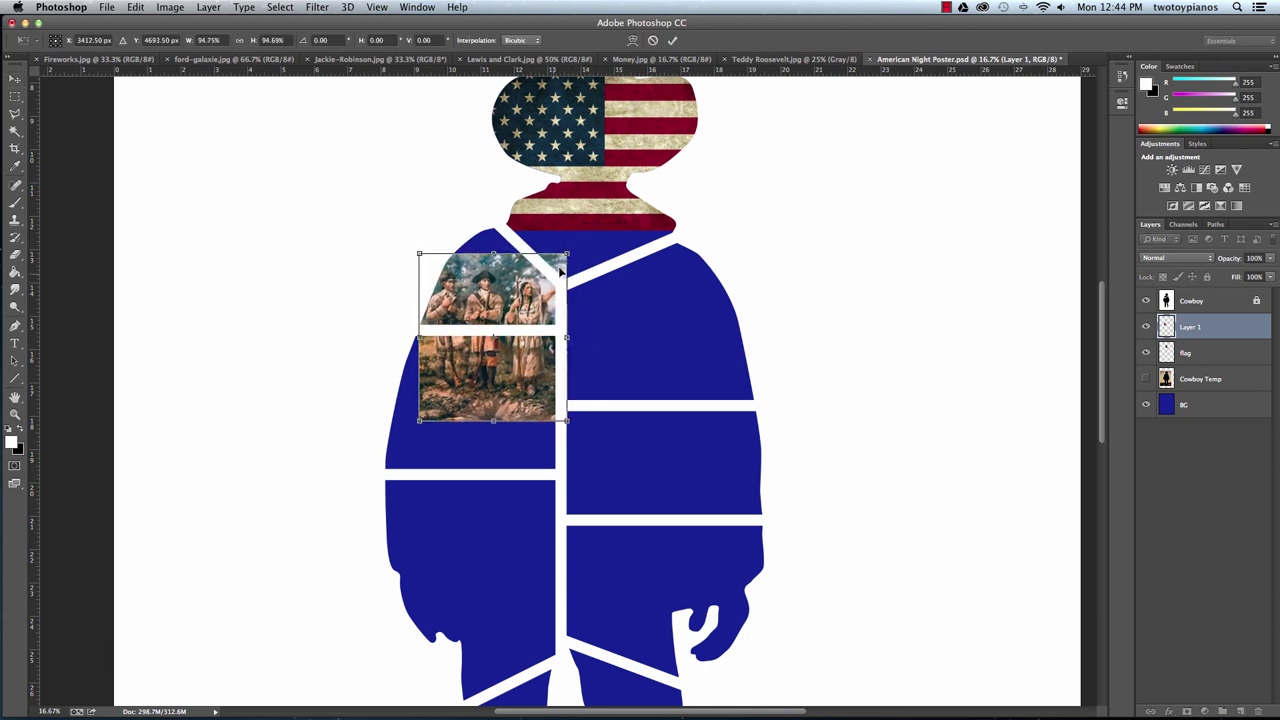
{"action": "key", "text": "Return"}
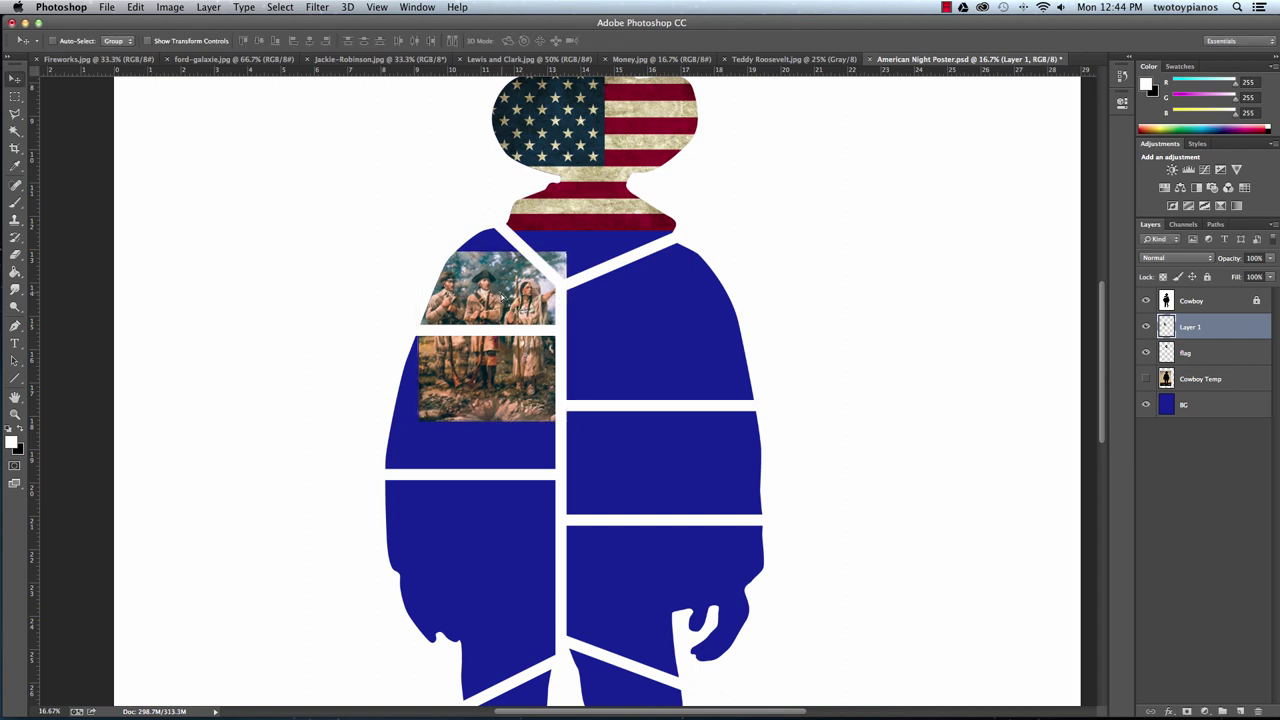
{"action": "left_click_drag", "start_coordinate": [498, 299], "coordinate": [505, 294]}
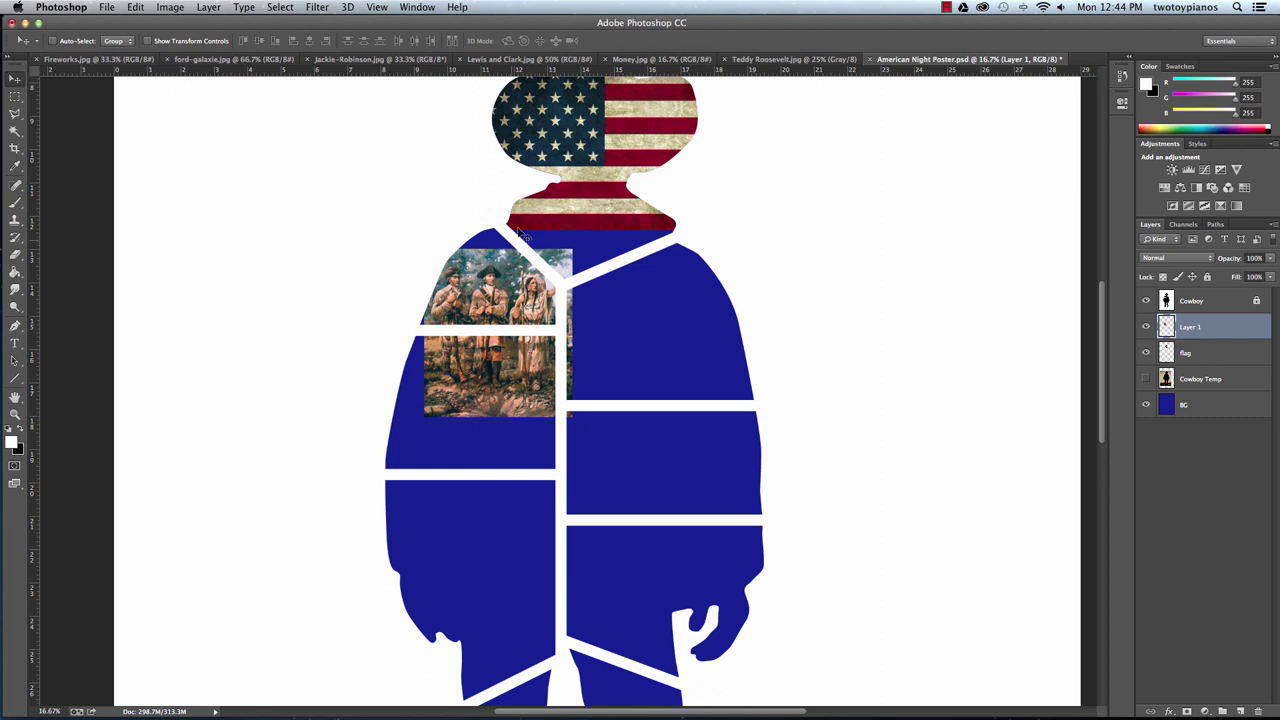
{"action": "left_click_drag", "start_coordinate": [497, 291], "coordinate": [497, 286]}
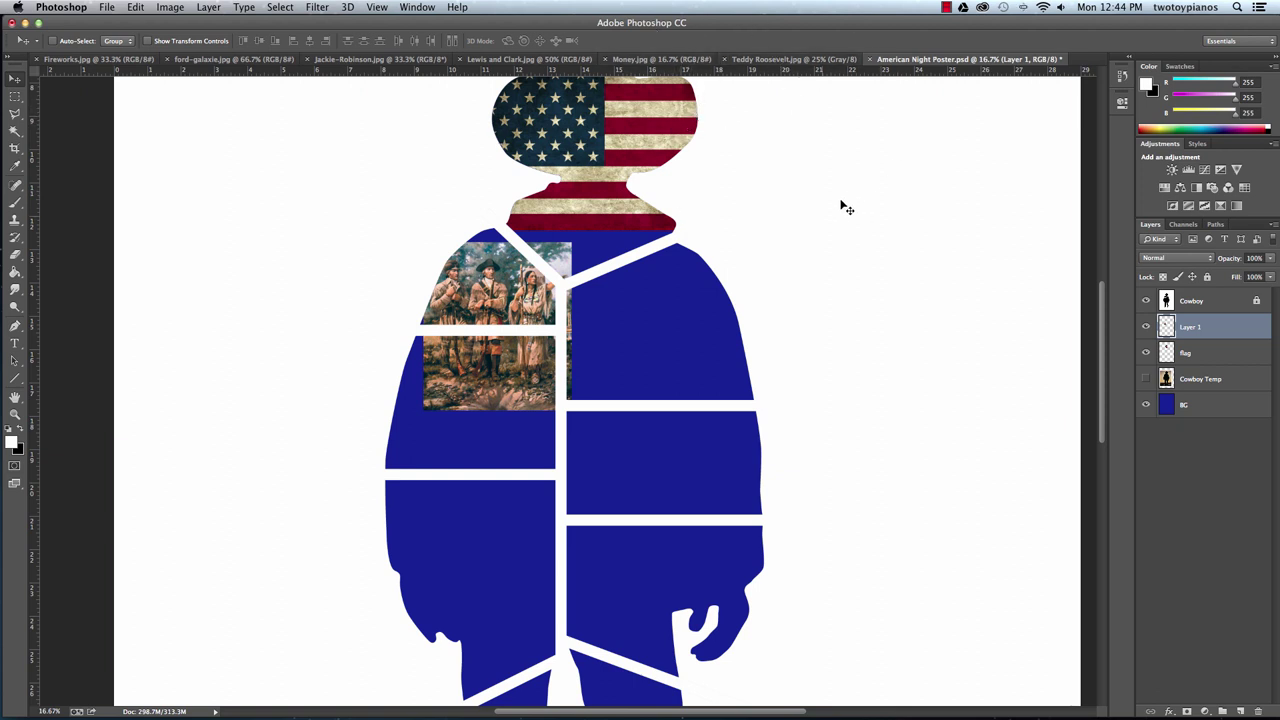
Rename Layer 1 to 'LC'.
{"action": "double_click", "coordinate": [1192, 327]}
{"action": "key", "text": "BackSpace"}
{"action": "key", "text": "Return"}
Magic Wand the upper-left chest panel on Cowboy, invert, and delete LC outside it.
{"action": "left_click", "coordinate": [1182, 300]}
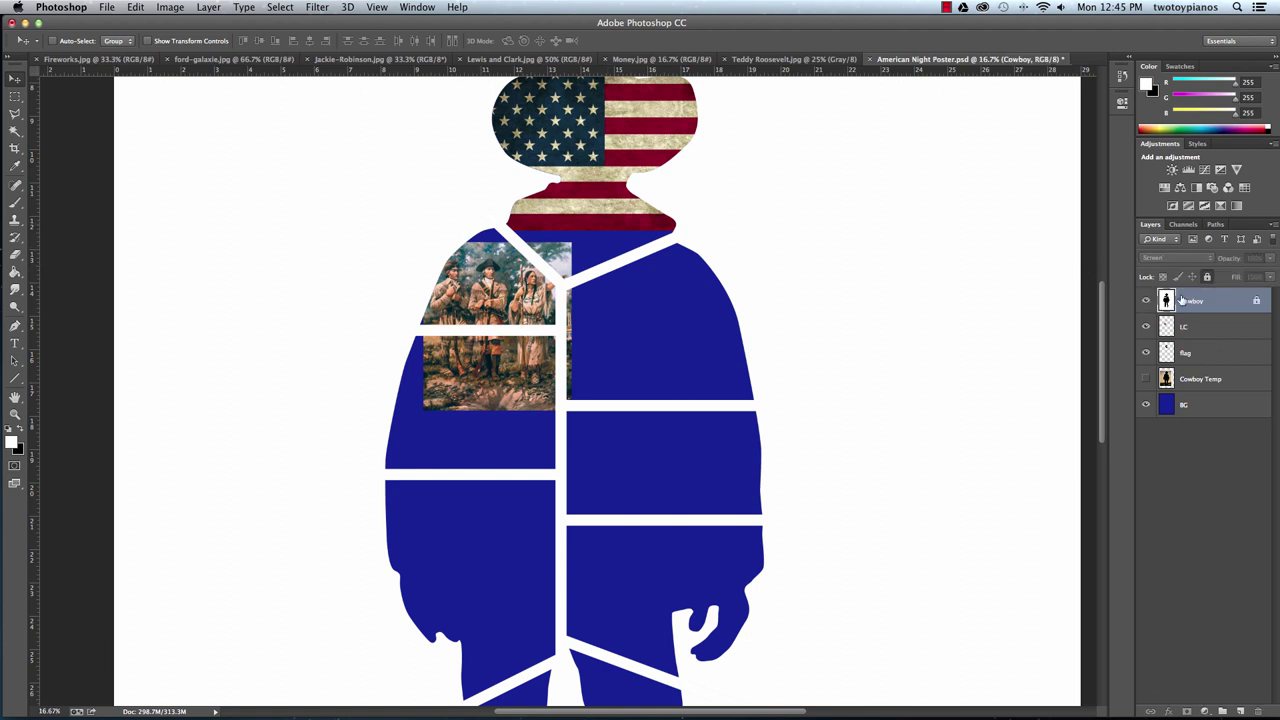
{"action": "left_click", "coordinate": [15, 131]}
{"action": "left_click", "coordinate": [478, 282]}
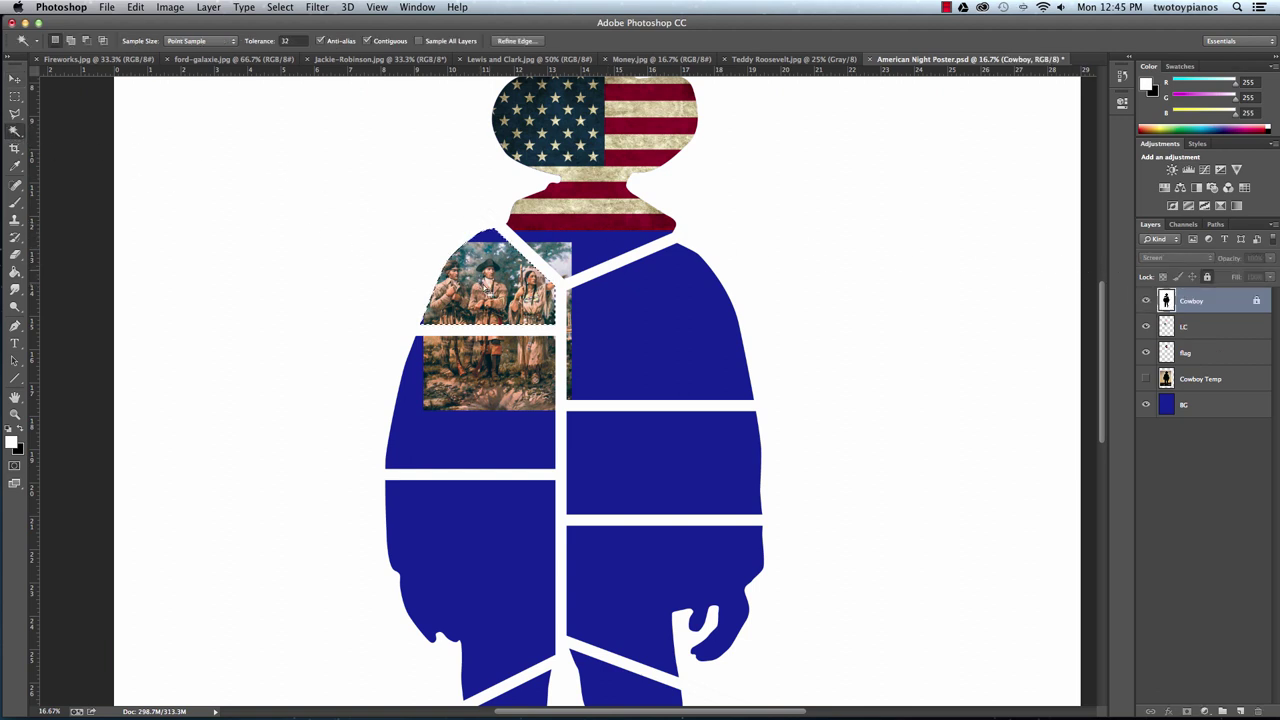
{"action": "key", "text": "shift+super+i"}
{"action": "left_click", "coordinate": [1205, 330]}
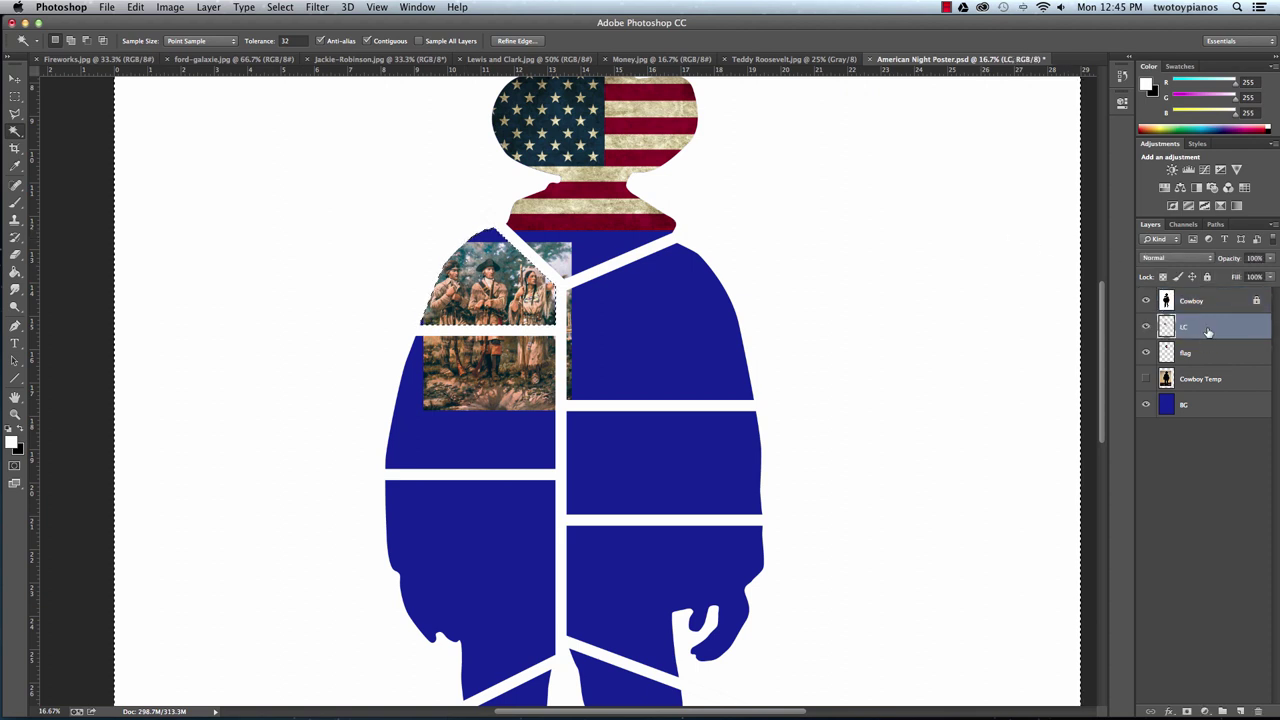
{"action": "key", "text": "Delete"}
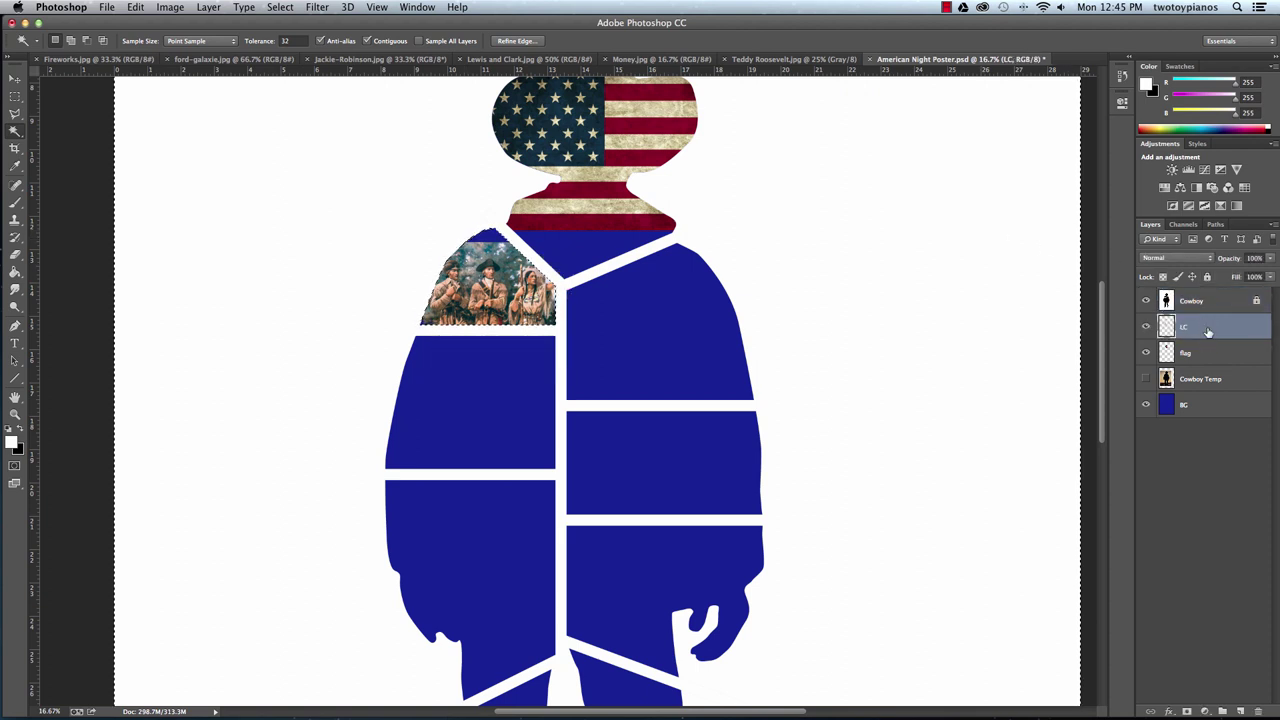
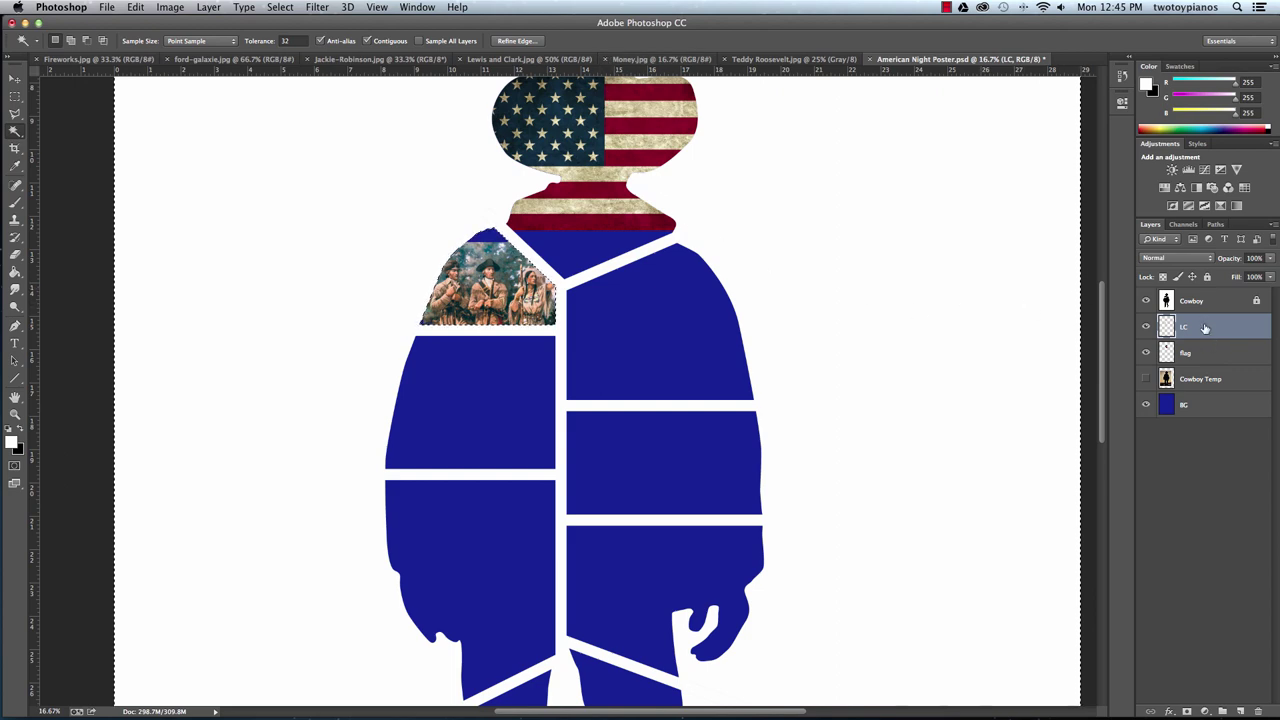
Close the Lewis and Clark image and clear the poster's current selection.
{"action": "left_click", "coordinate": [475, 59]}
{"action": "left_click", "coordinate": [461, 59]}
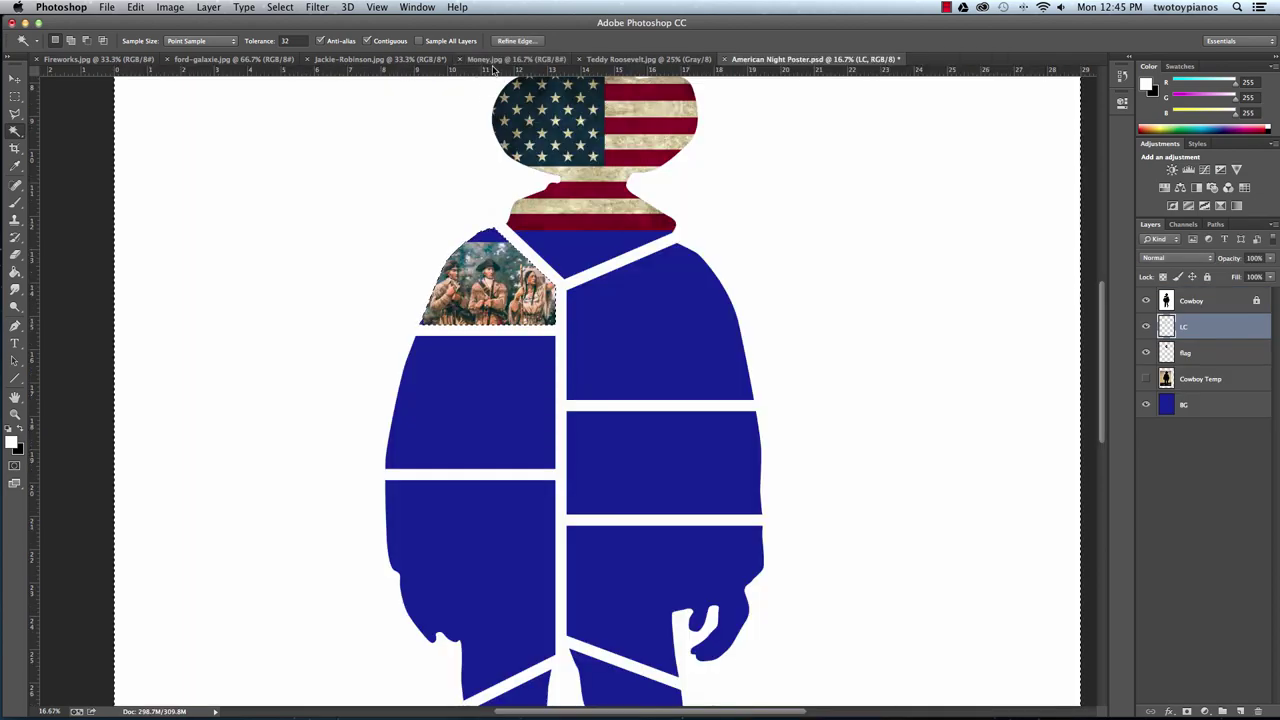
{"action": "left_click", "coordinate": [70, 59]}
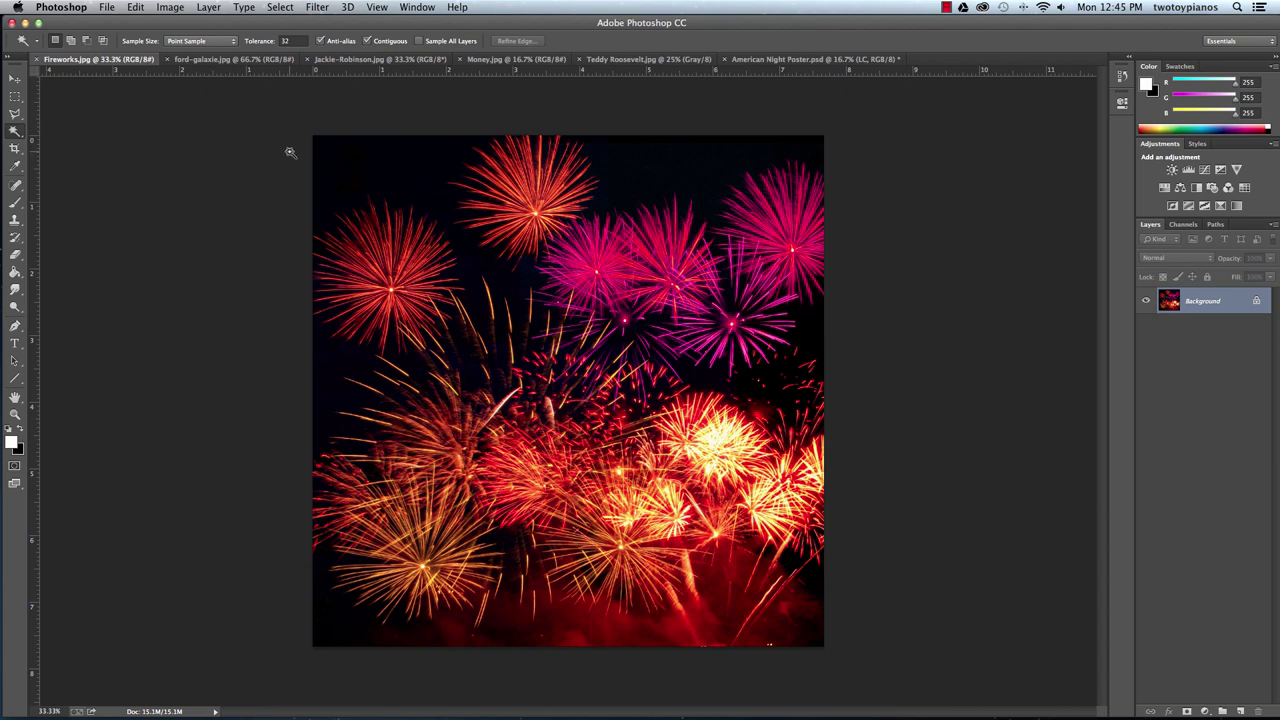
{"action": "left_click", "coordinate": [751, 60]}
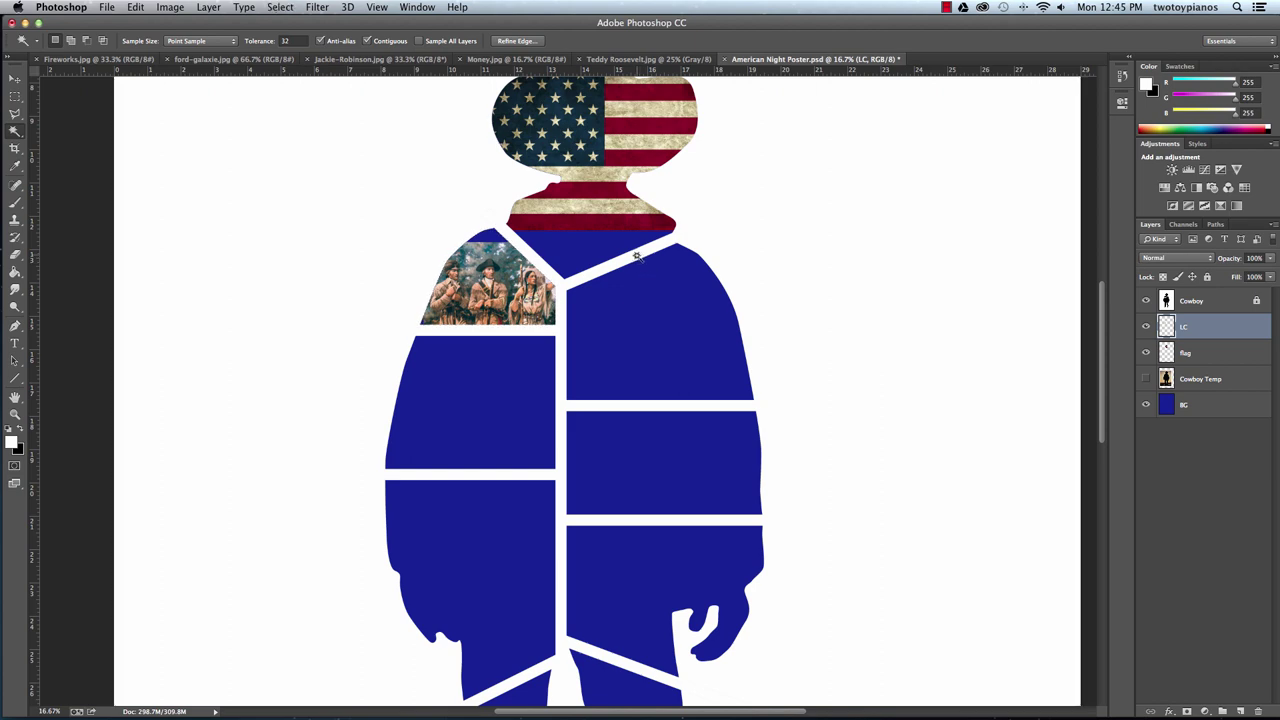
{"action": "key", "text": "super+d"}
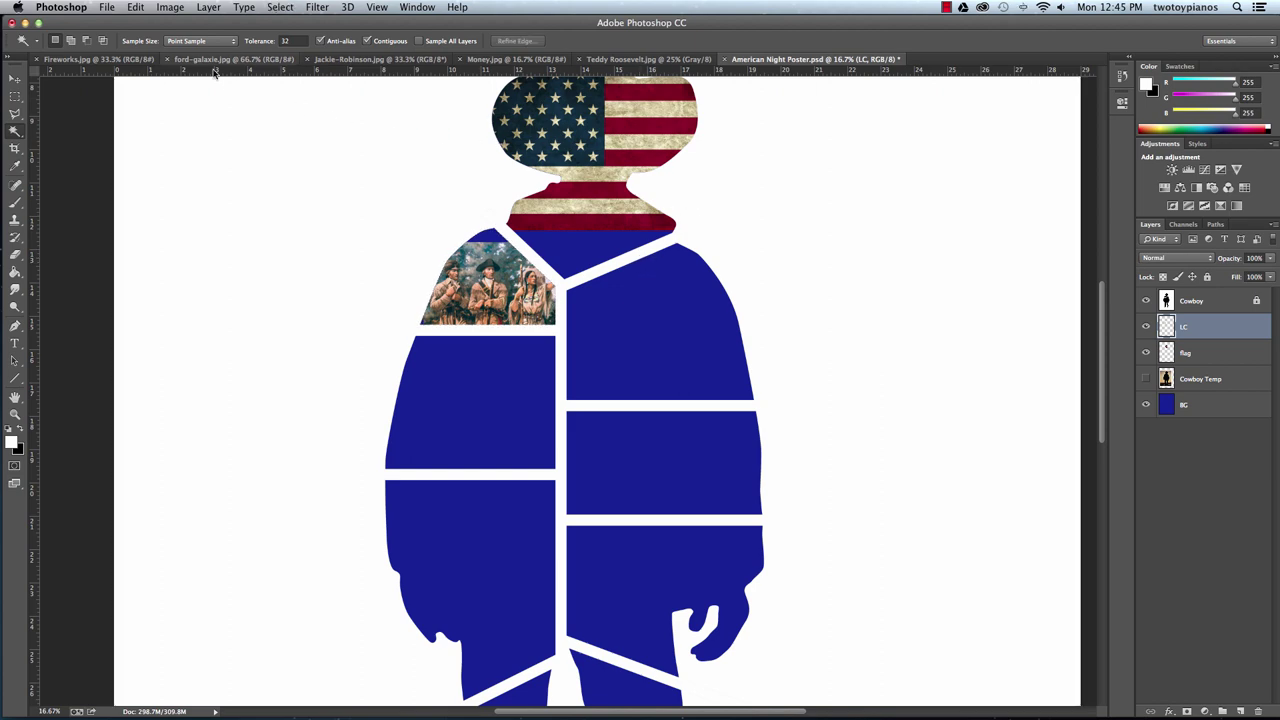
Drag the fireworks photo onto the poster, over the silhouette's lower-left panels.
{"action": "left_click", "coordinate": [132, 61]}
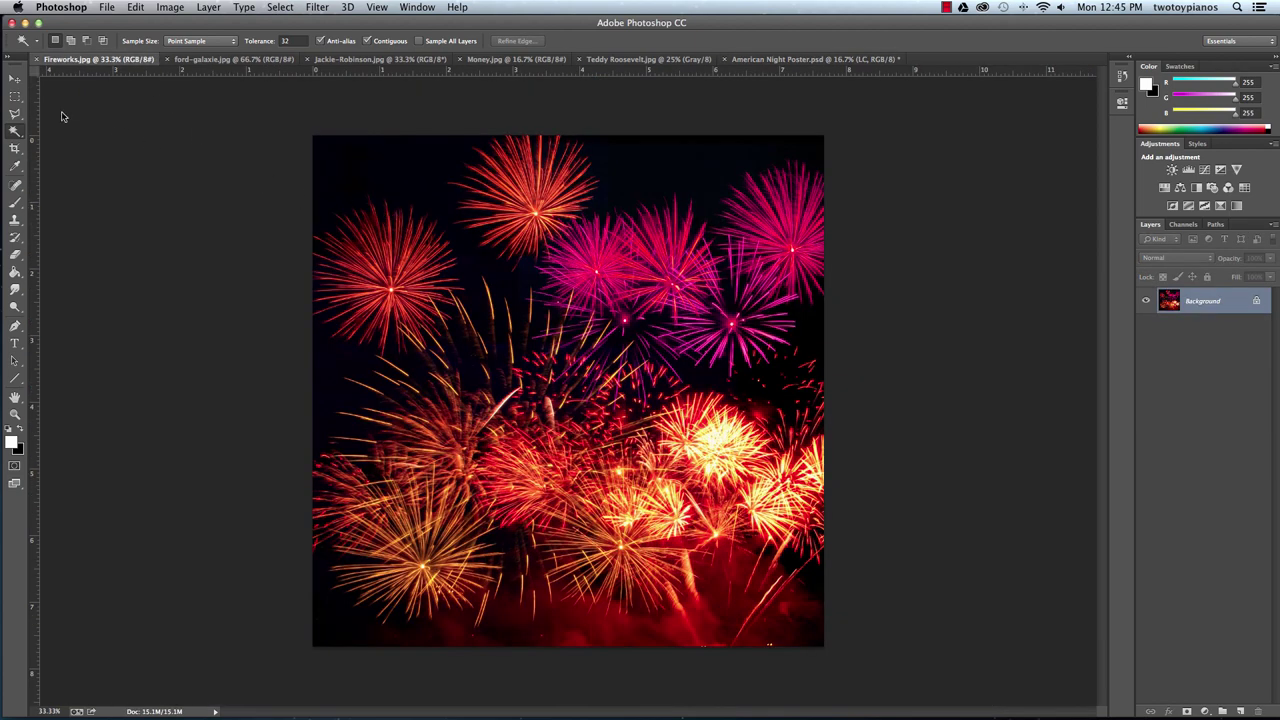
{"action": "left_click", "coordinate": [13, 78]}
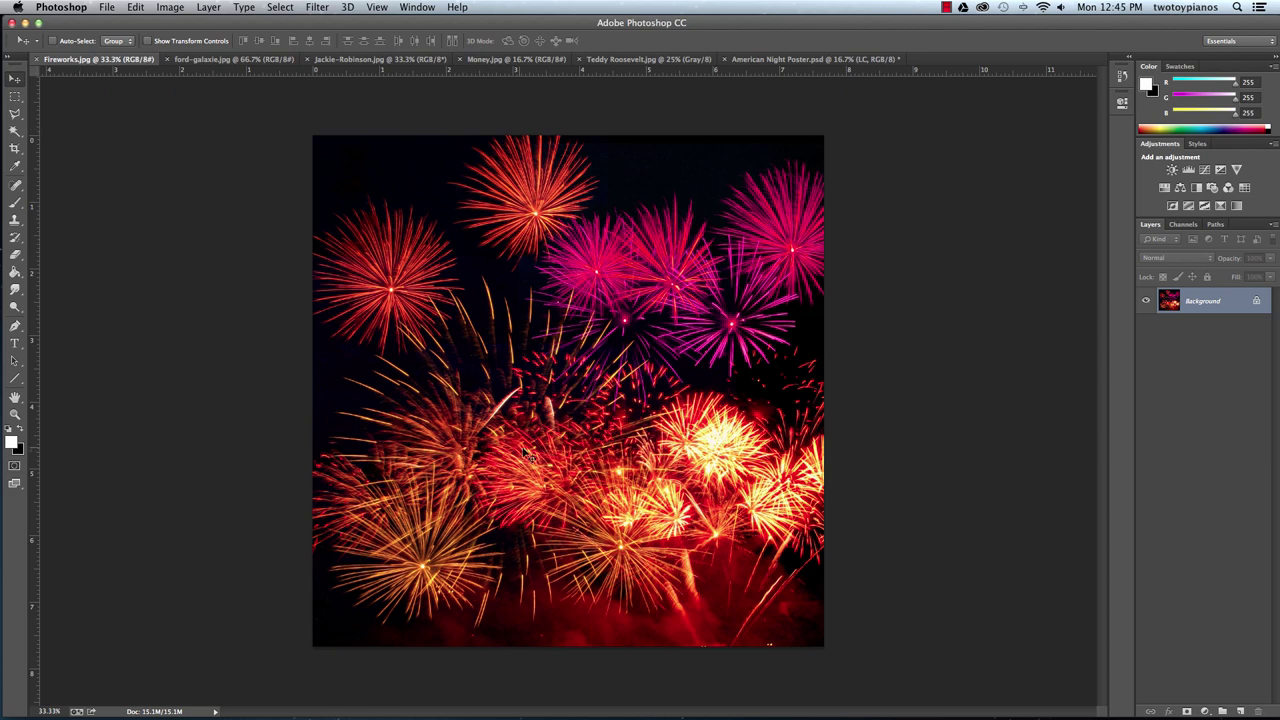
{"action": "left_click_drag", "start_coordinate": [530, 456], "coordinate": [750, 60]}
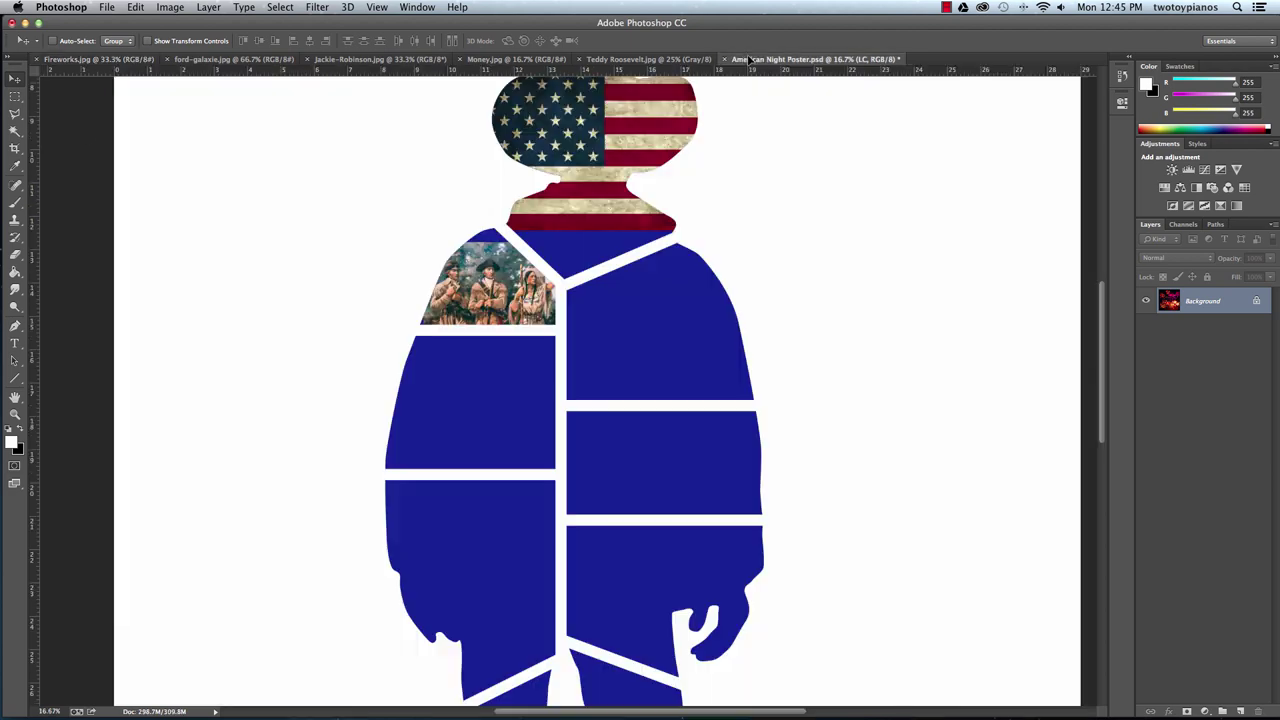
{"action": "left_click_drag", "start_coordinate": [672, 157], "coordinate": [481, 398]}
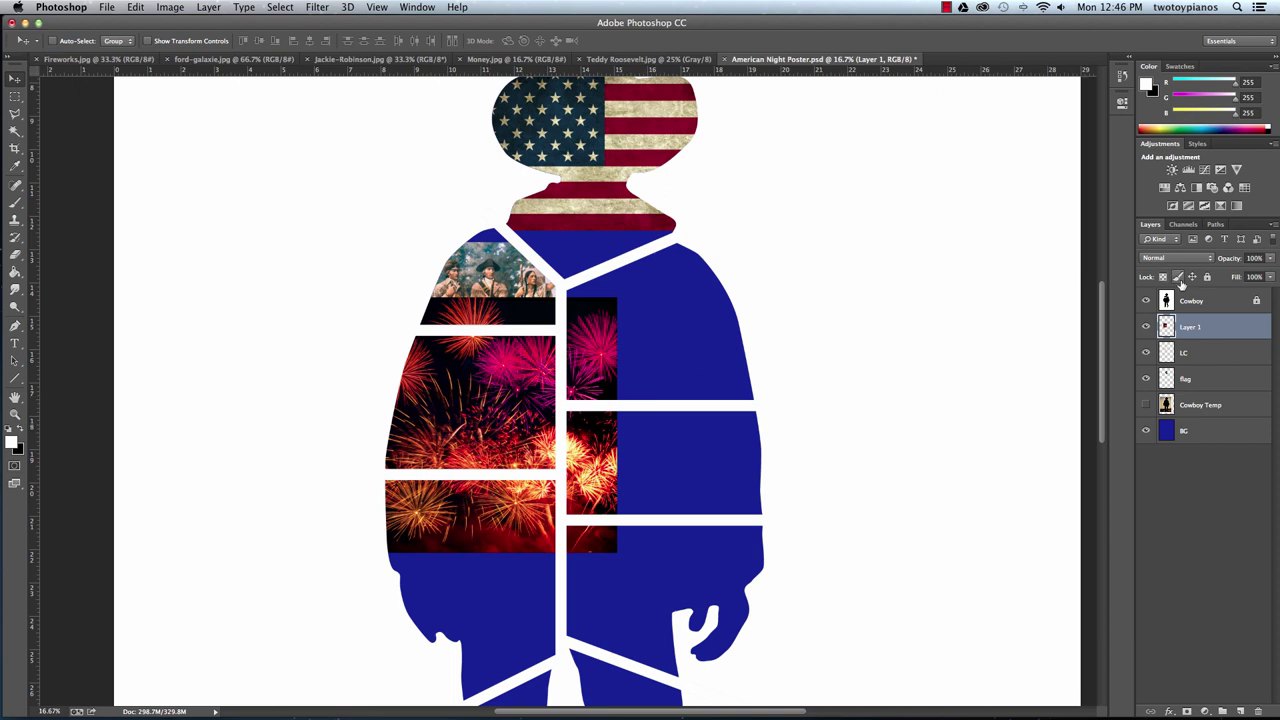
Select the panel below Lewis and Clark on the Cowboy layer, invert, and delete the surrounding fireworks.
{"action": "left_click", "coordinate": [1200, 304]}
{"action": "left_click", "coordinate": [15, 131]}
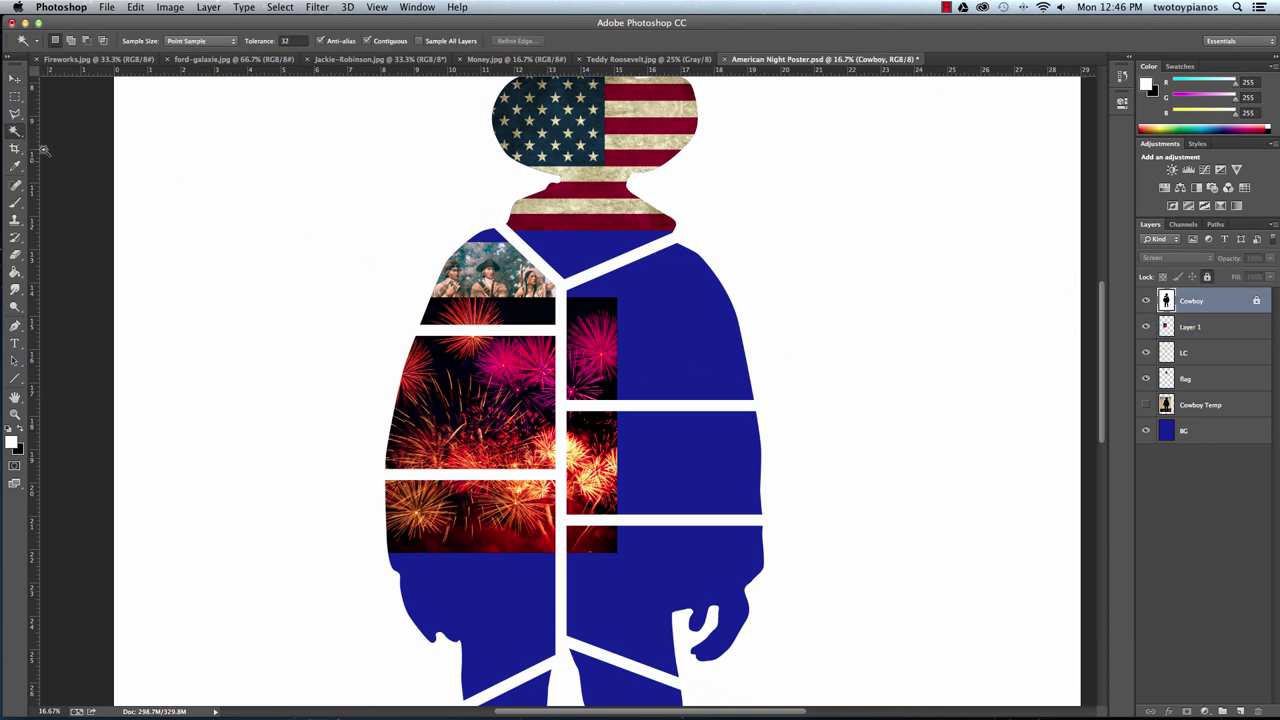
{"action": "left_click", "coordinate": [488, 400]}
{"action": "key", "text": "shift"}
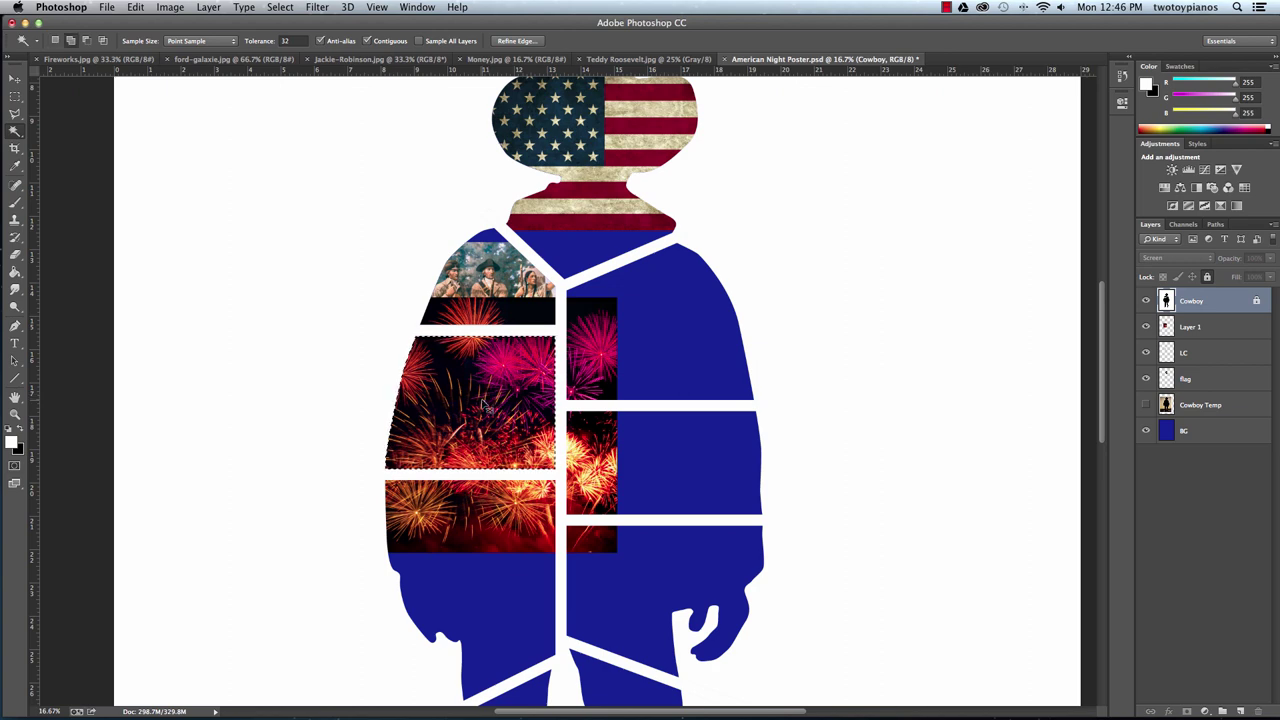
{"action": "key", "text": "super+shift+i"}
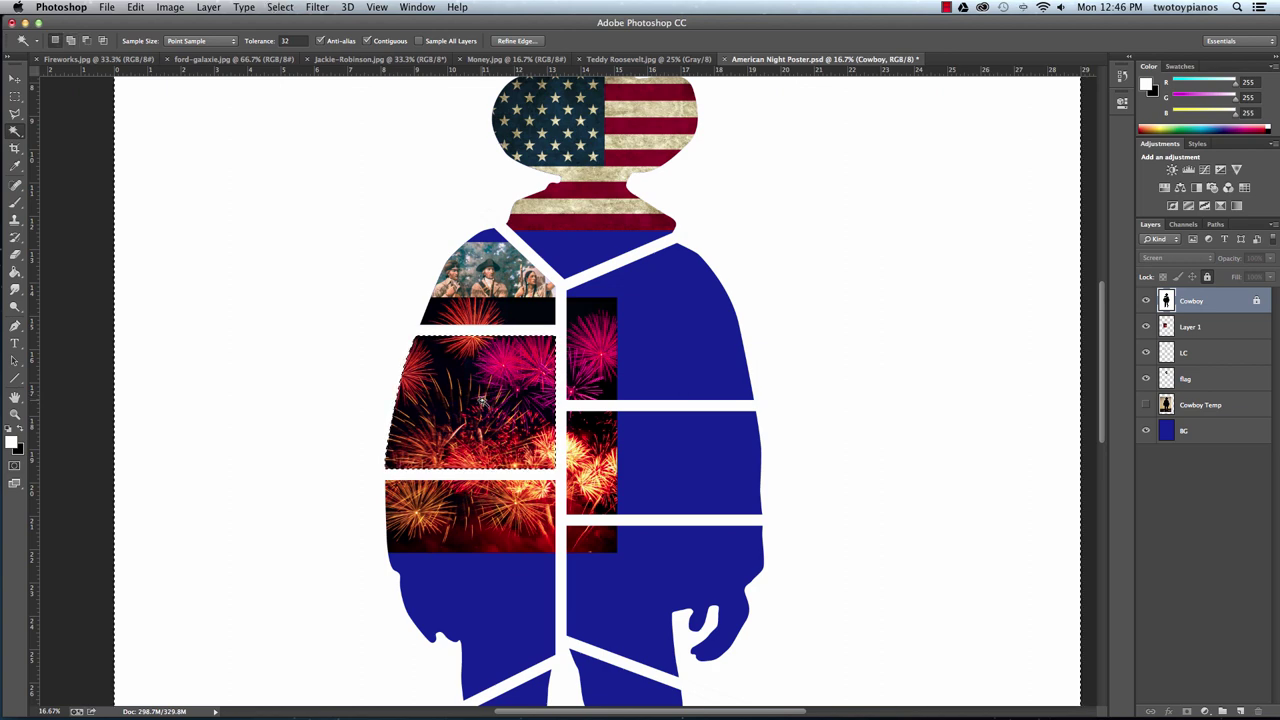
{"action": "left_click", "coordinate": [1215, 326]}
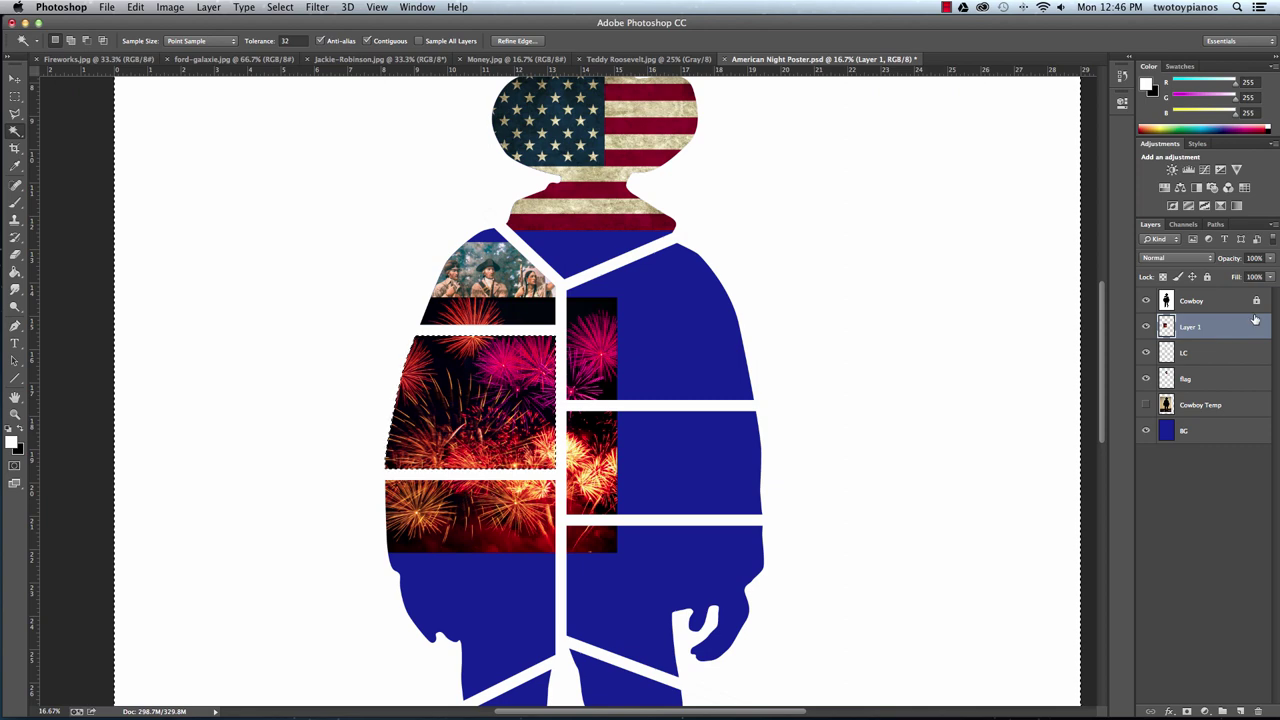
{"action": "key", "text": "BackSpace"}
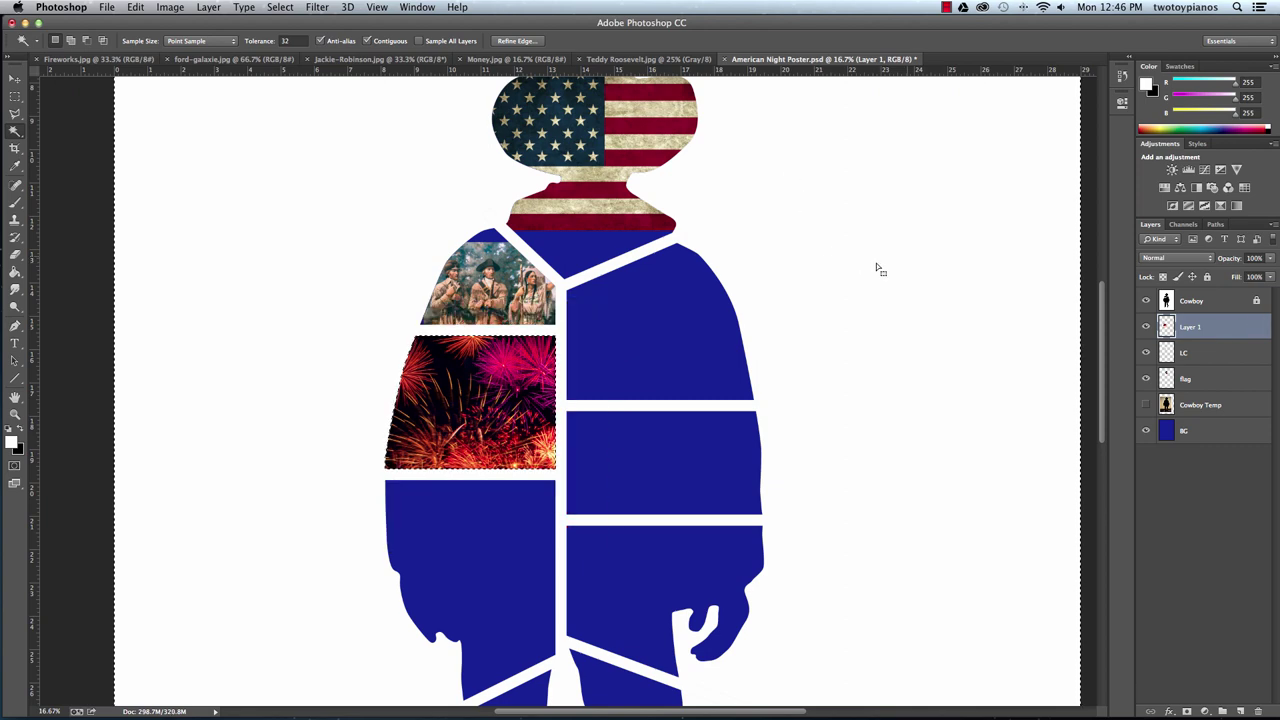
Rename the fireworks layer to 'Fireworks' and deselect.
{"action": "double_click", "coordinate": [1189, 328]}
{"action": "type", "text": "Fireworks"}
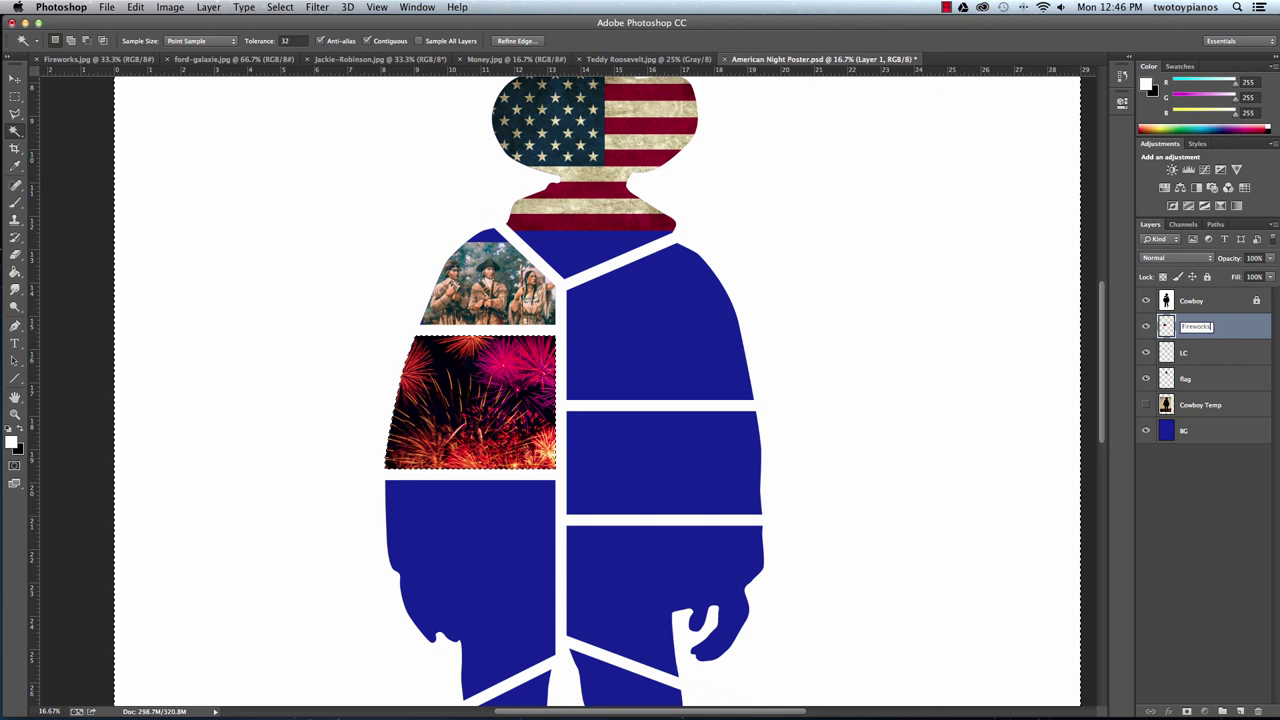
{"action": "key", "text": "Return"}
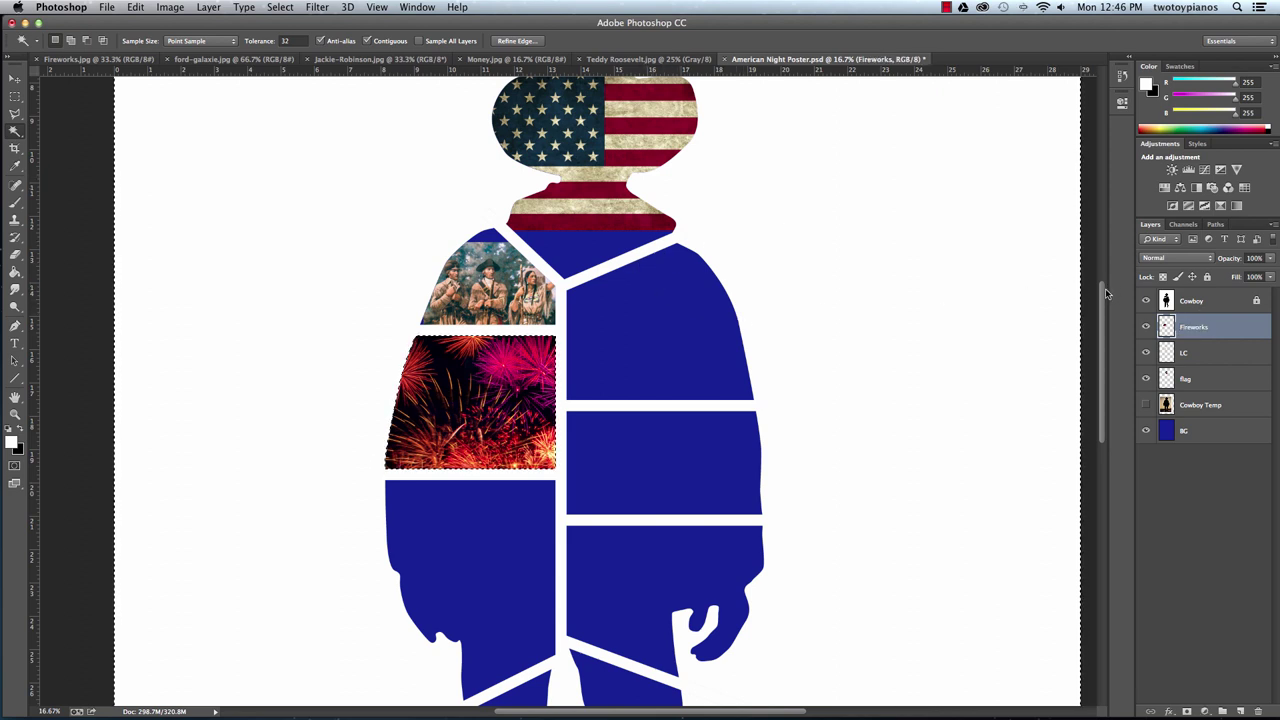
{"action": "key", "text": "super+d"}
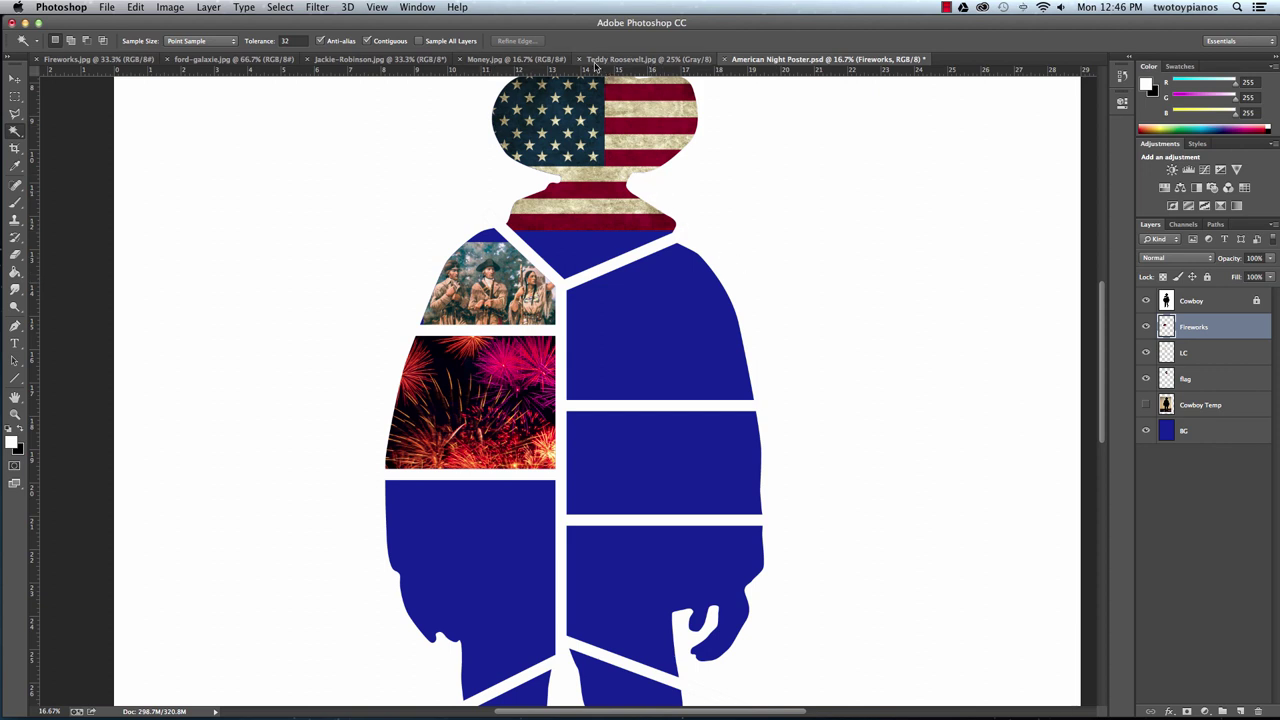
Close Fireworks.jpg and drag the Teddy Roosevelt photo onto the poster's lower-left panels.
{"action": "left_click", "coordinate": [37, 60]}
{"action": "left_click", "coordinate": [515, 60]}
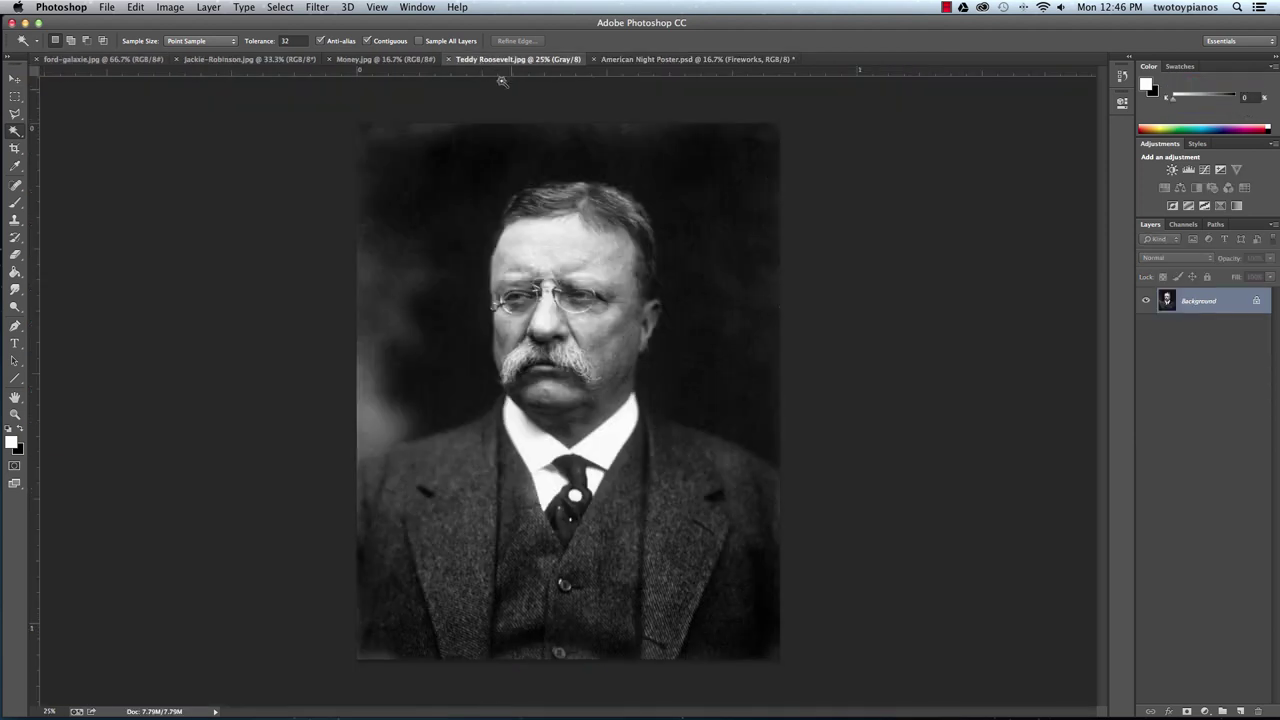
{"action": "left_click", "coordinate": [16, 86]}
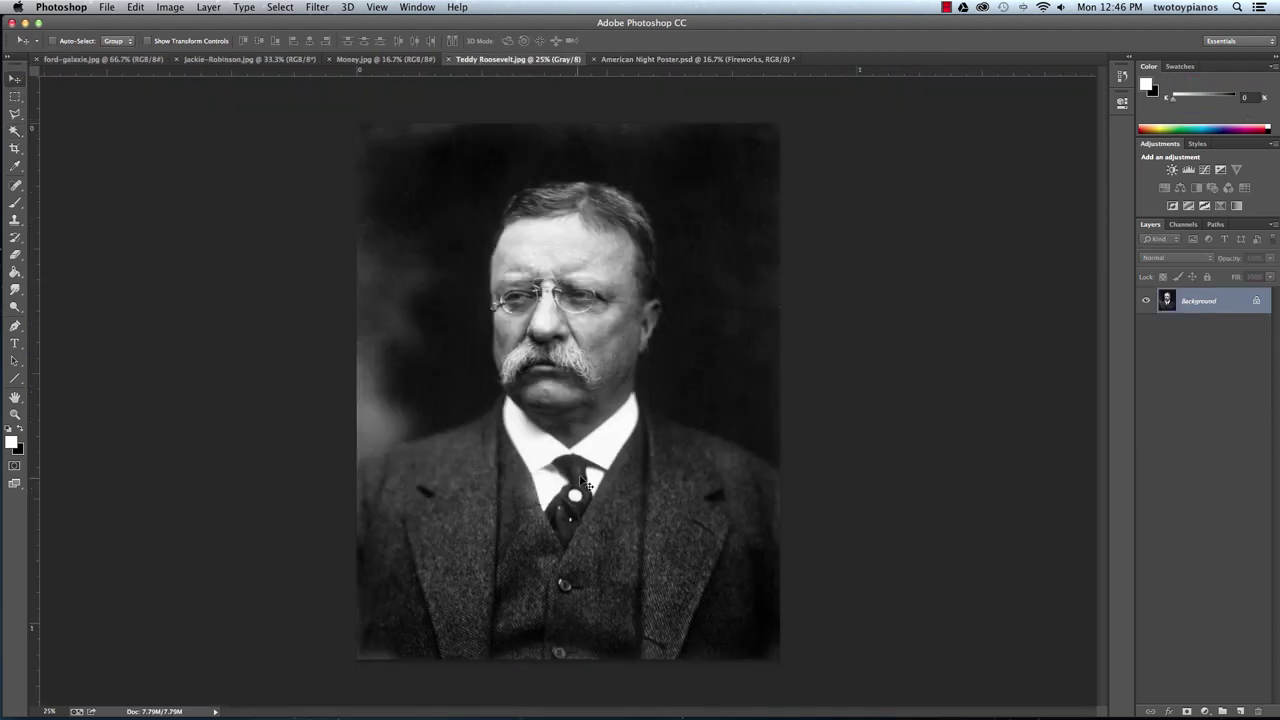
{"action": "left_click_drag", "start_coordinate": [582, 482], "coordinate": [655, 60]}
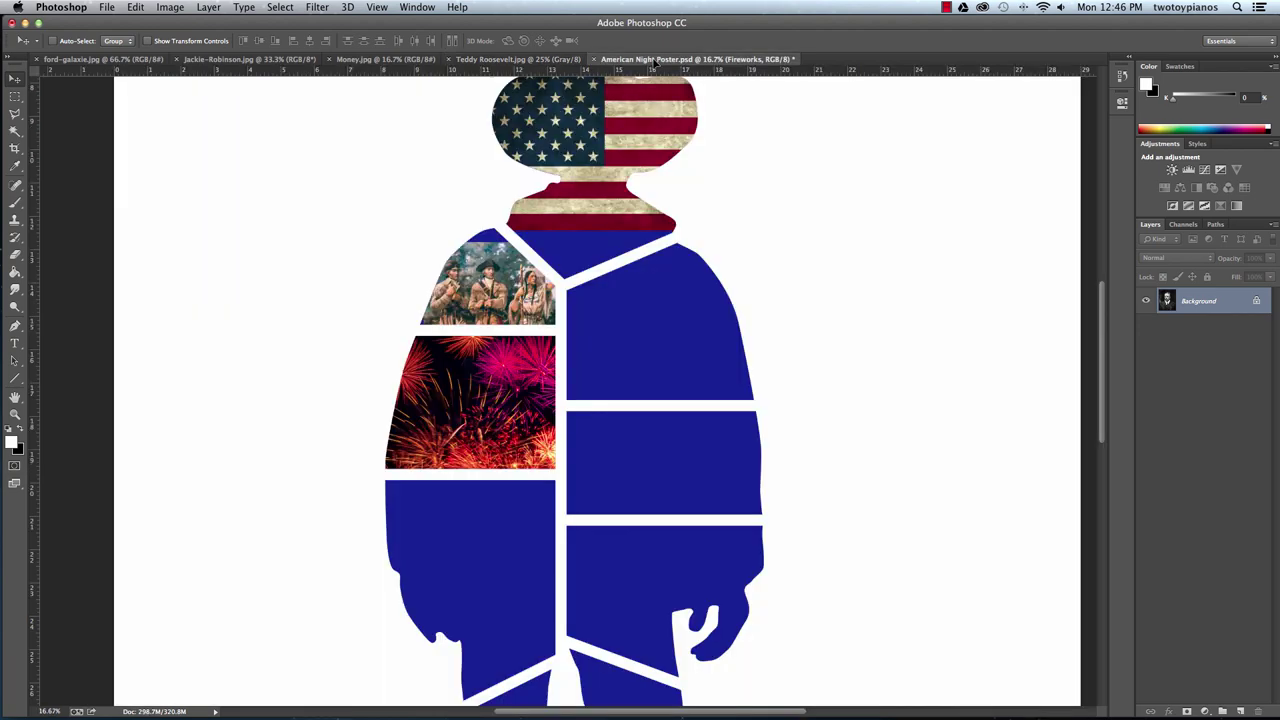
{"action": "left_click_drag", "start_coordinate": [495, 541], "coordinate": [500, 545]}
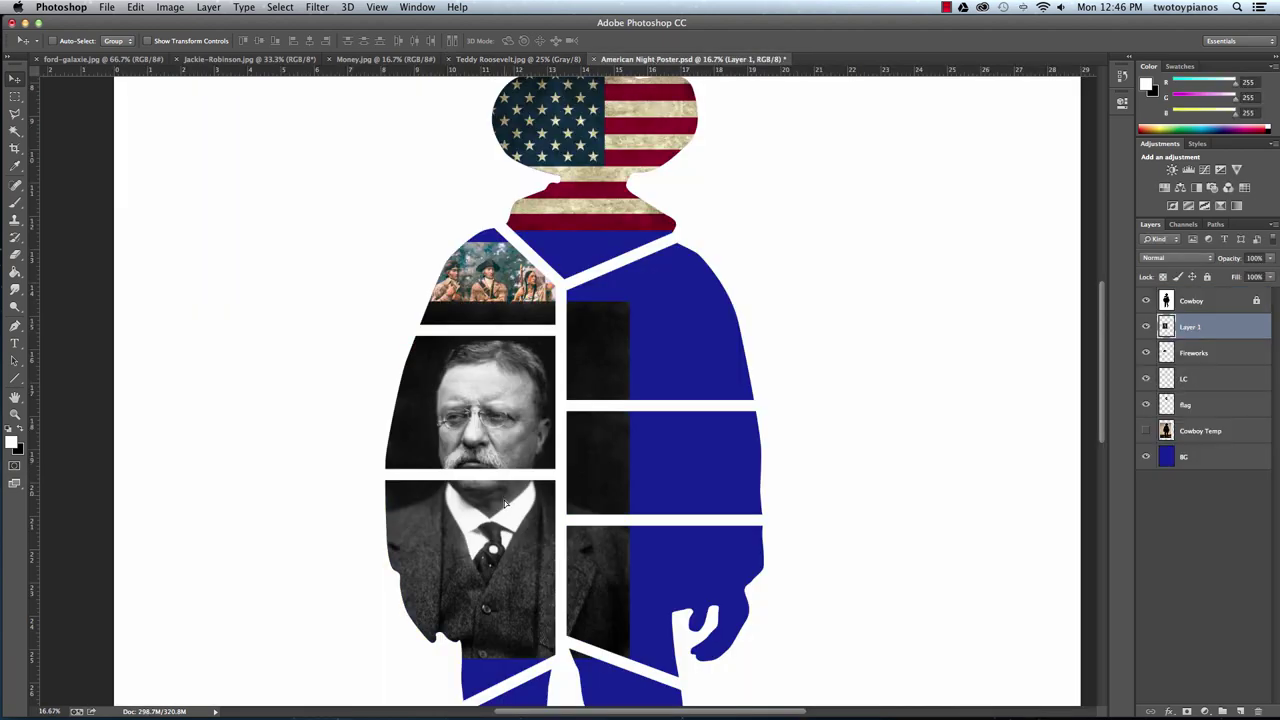
{"action": "left_click_drag", "start_coordinate": [505, 500], "coordinate": [503, 560]}
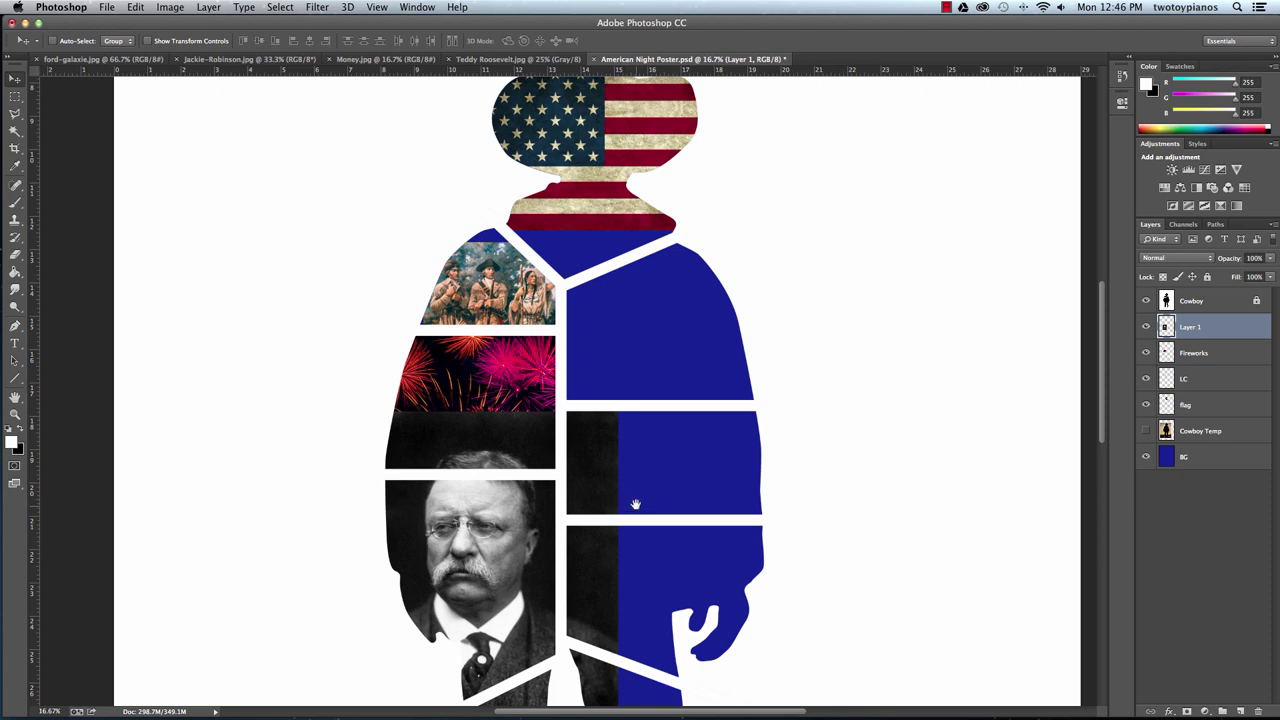
{"action": "left_click_drag", "start_coordinate": [633, 503], "coordinate": [663, 349]}
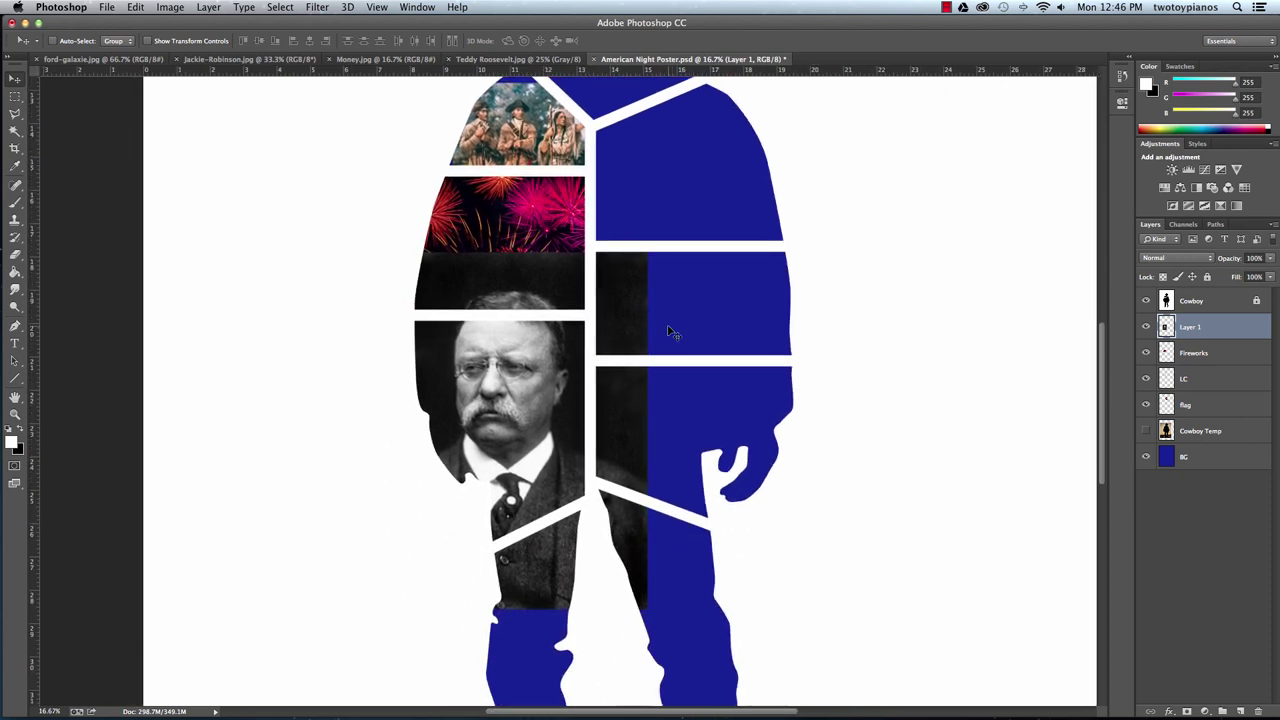
Free Transform the Roosevelt photo to about 72% and fit it below the fireworks.
{"action": "key", "text": "ctrl+t"}
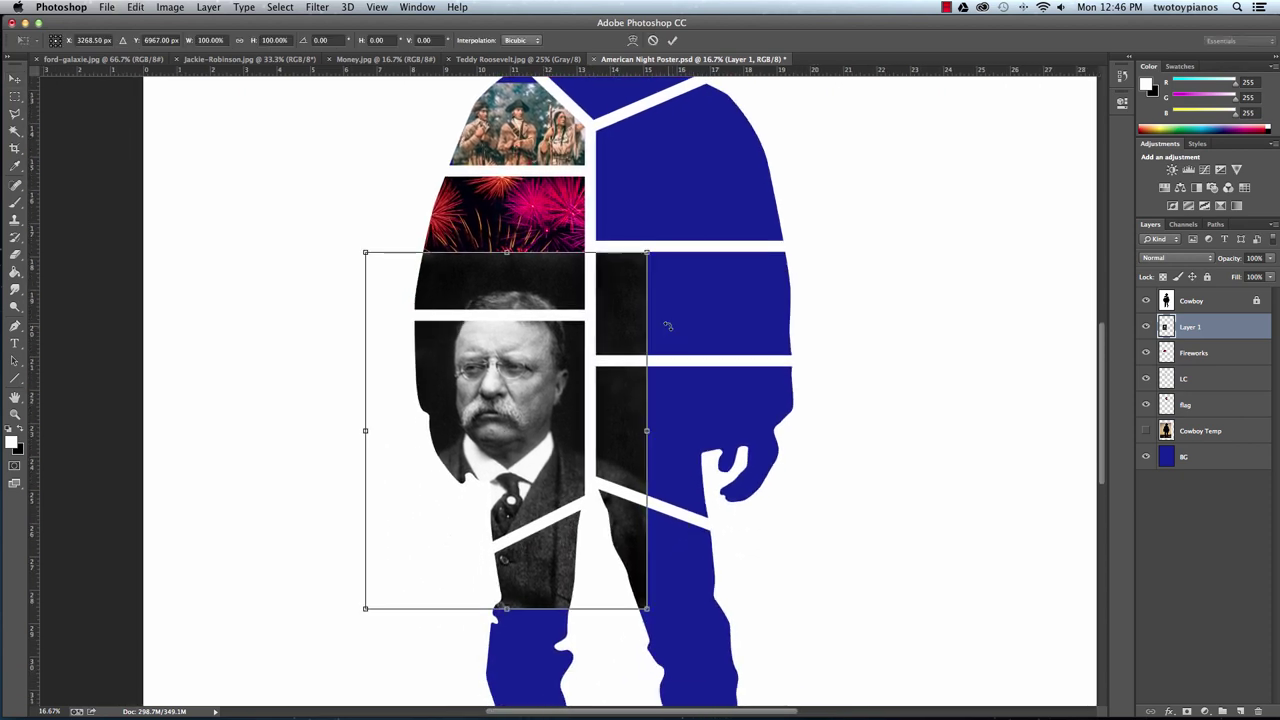
{"action": "left_click_drag", "start_coordinate": [646, 252], "coordinate": [591, 325]}
{"action": "left_click_drag", "start_coordinate": [529, 406], "coordinate": [558, 381]}
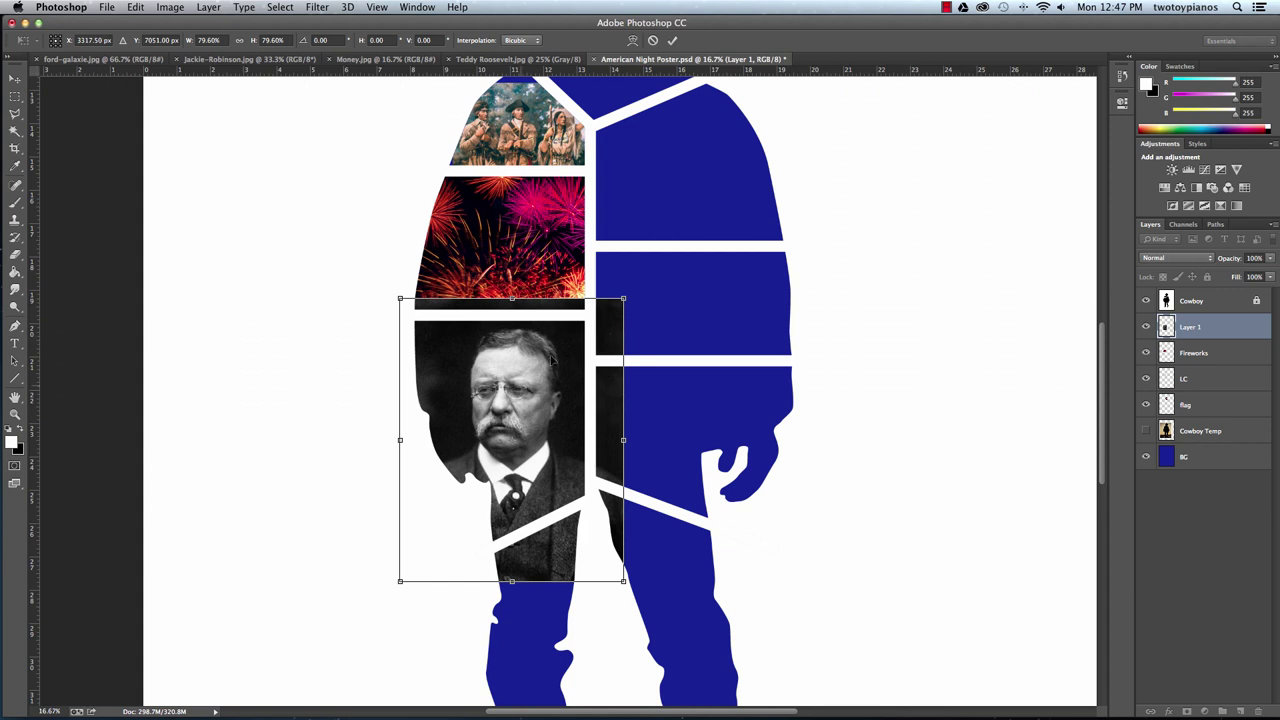
{"action": "left_click_drag", "start_coordinate": [399, 581], "coordinate": [413, 567]}
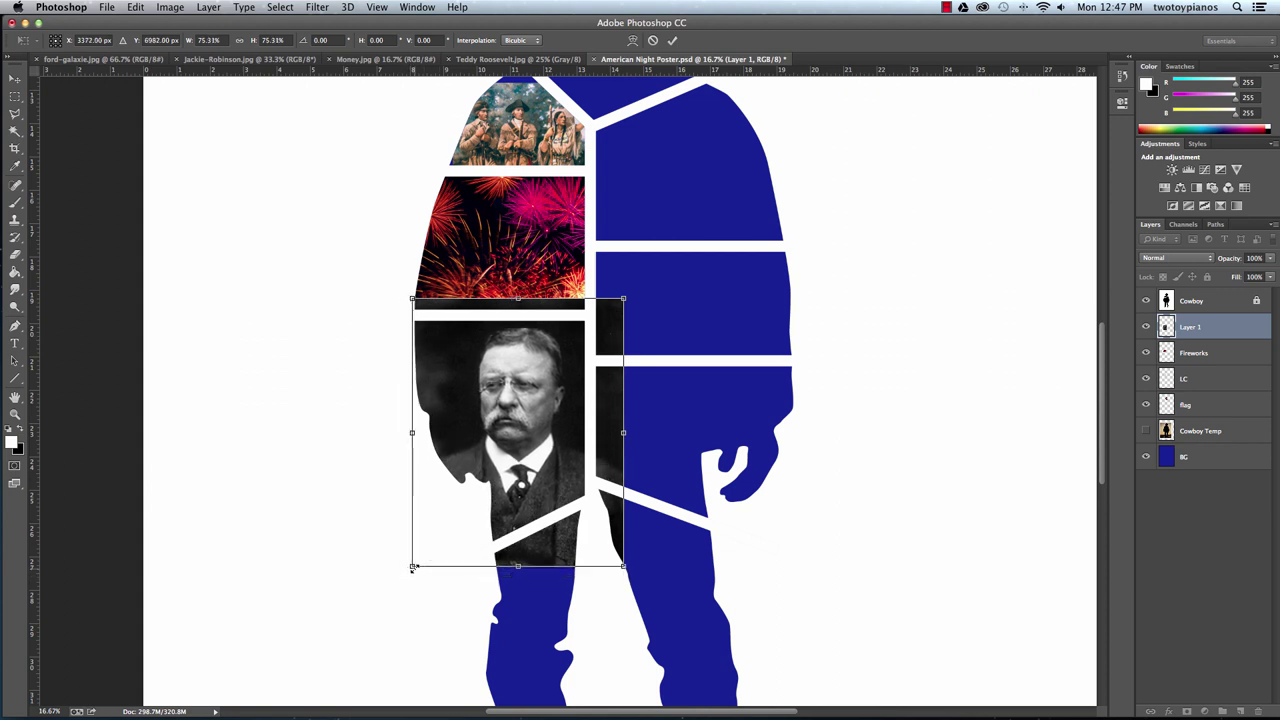
{"action": "left_click_drag", "start_coordinate": [624, 298], "coordinate": [613, 311]}
{"action": "left_click_drag", "start_coordinate": [539, 411], "coordinate": [537, 402]}
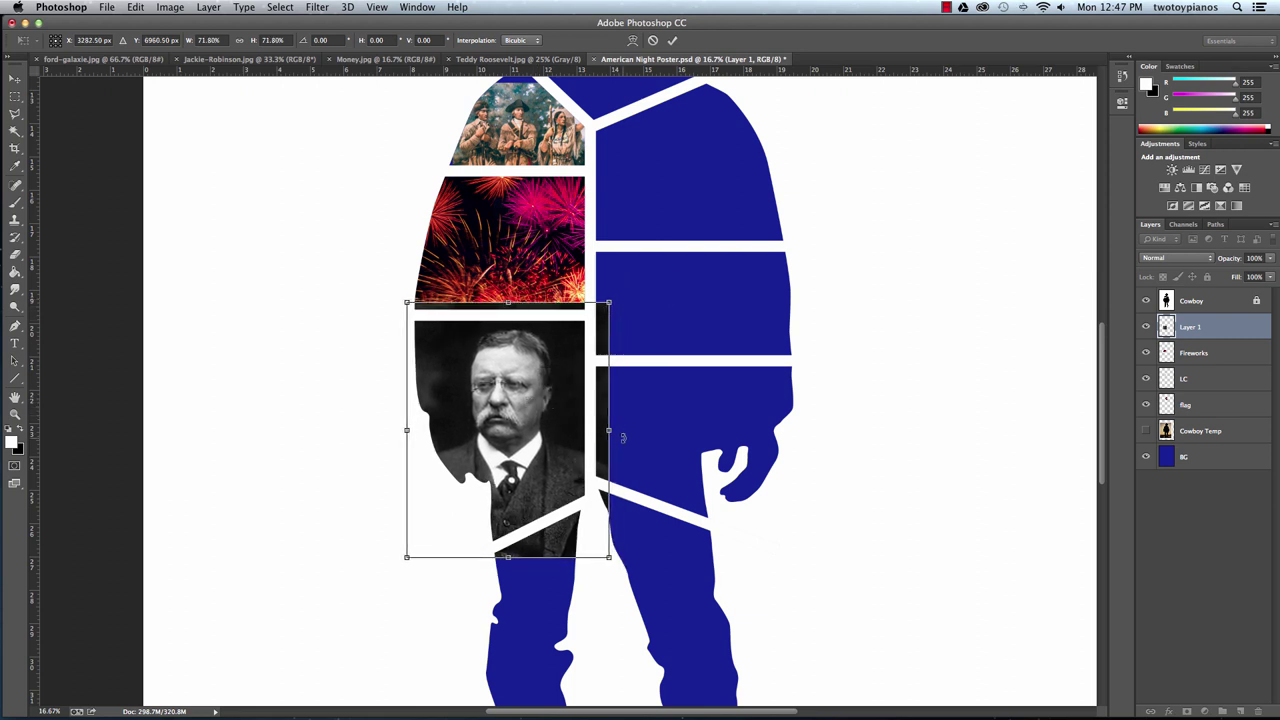
{"action": "key", "text": "Return"}
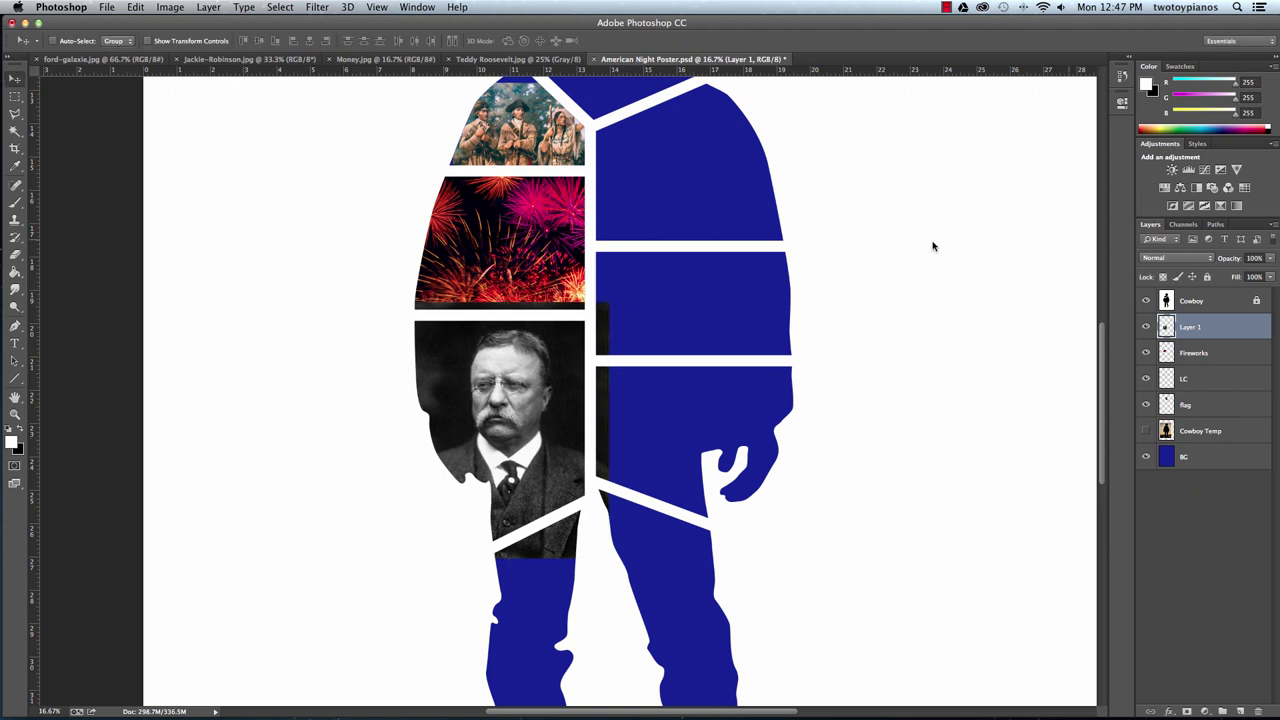
Select Roosevelt's panel on the Cowboy layer, invert, and delete the portrait outside it.
{"action": "left_click", "coordinate": [1201, 306]}
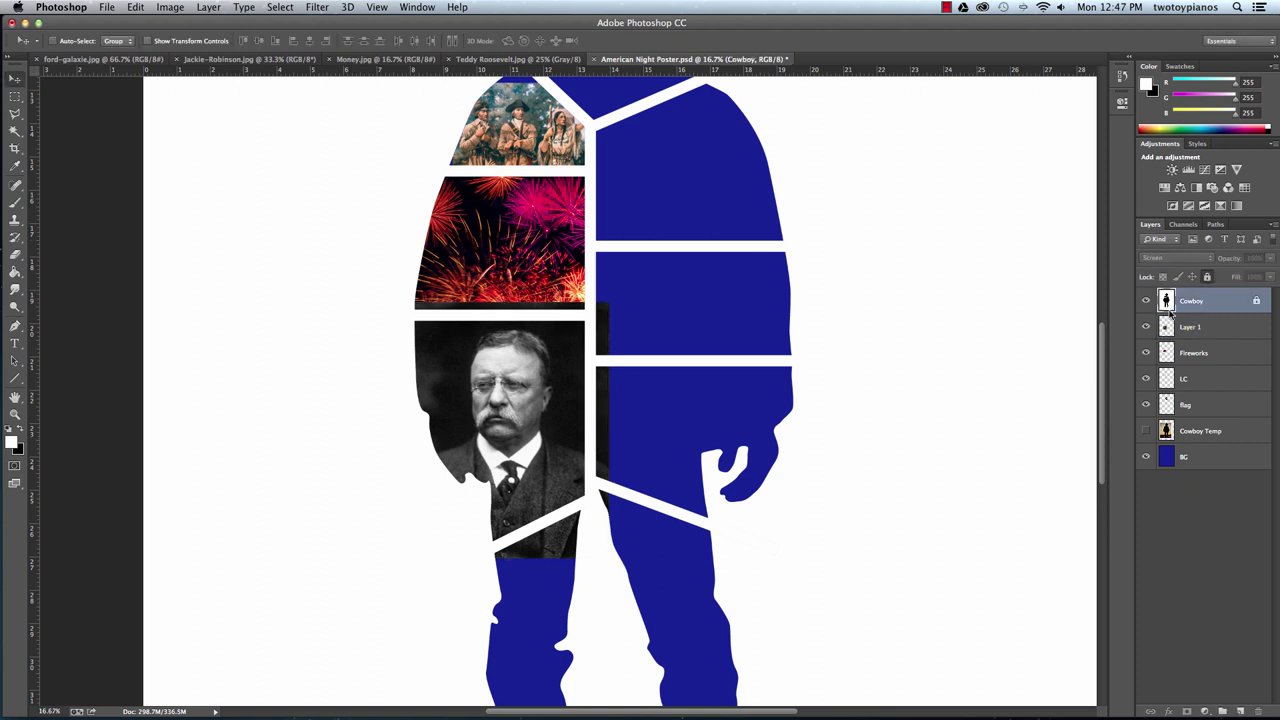
{"action": "left_click", "coordinate": [16, 131]}
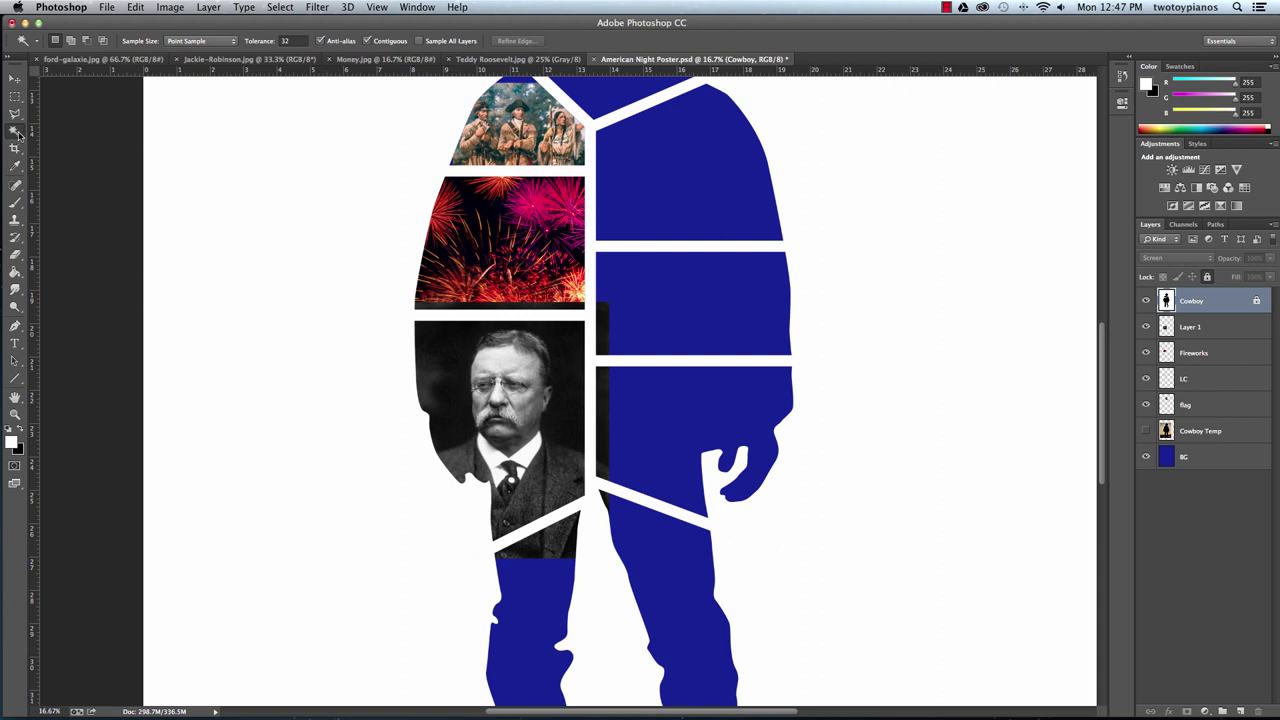
{"action": "left_click", "coordinate": [545, 421]}
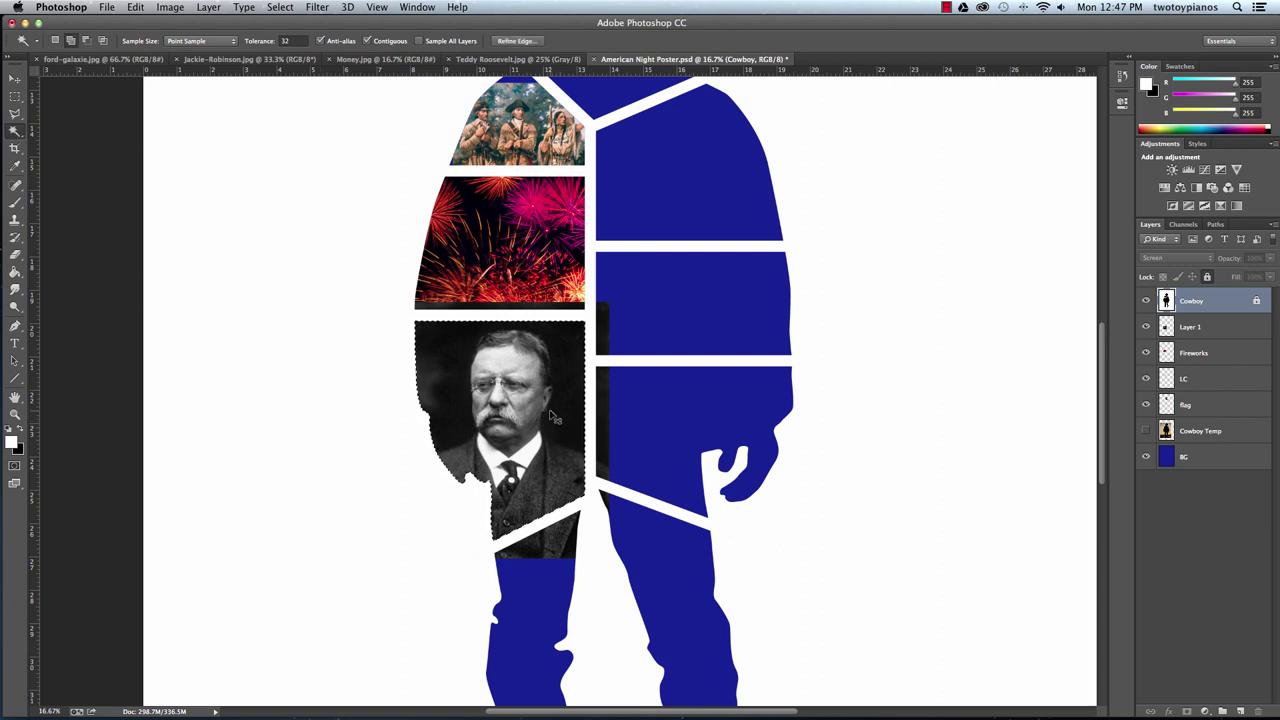
{"action": "key", "text": "super+shift+i"}
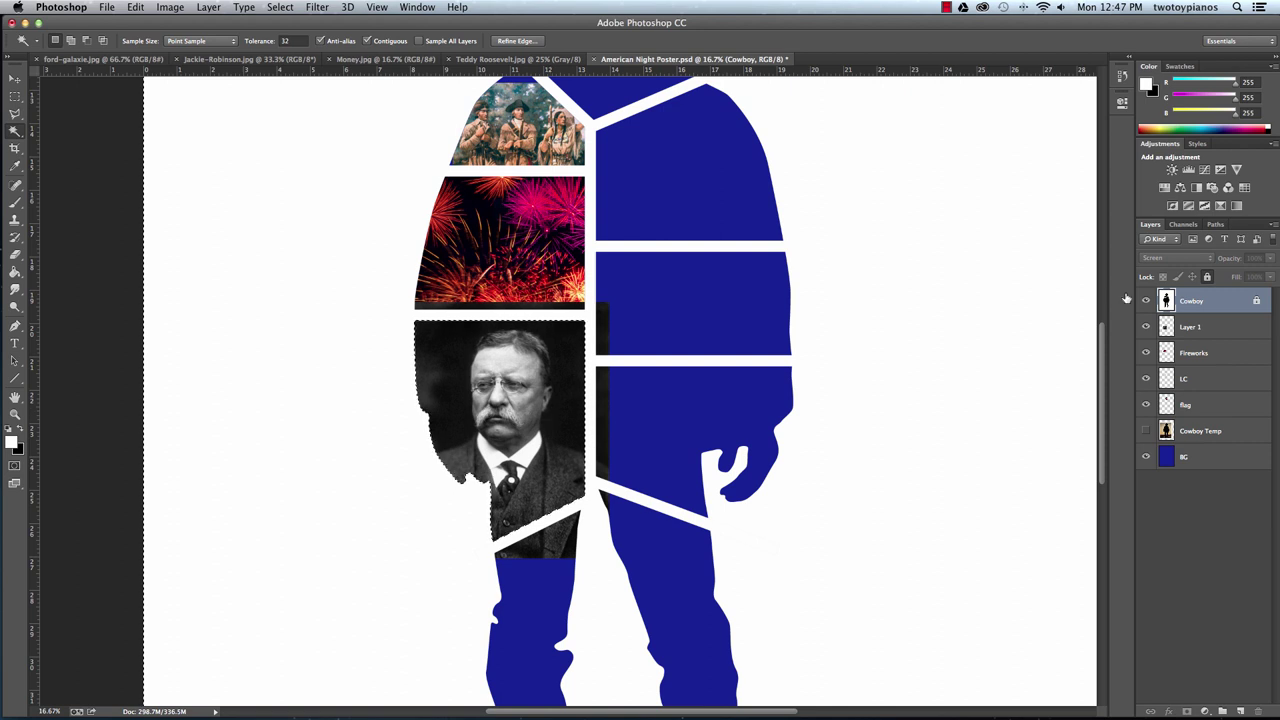
{"action": "left_click", "coordinate": [1186, 330]}
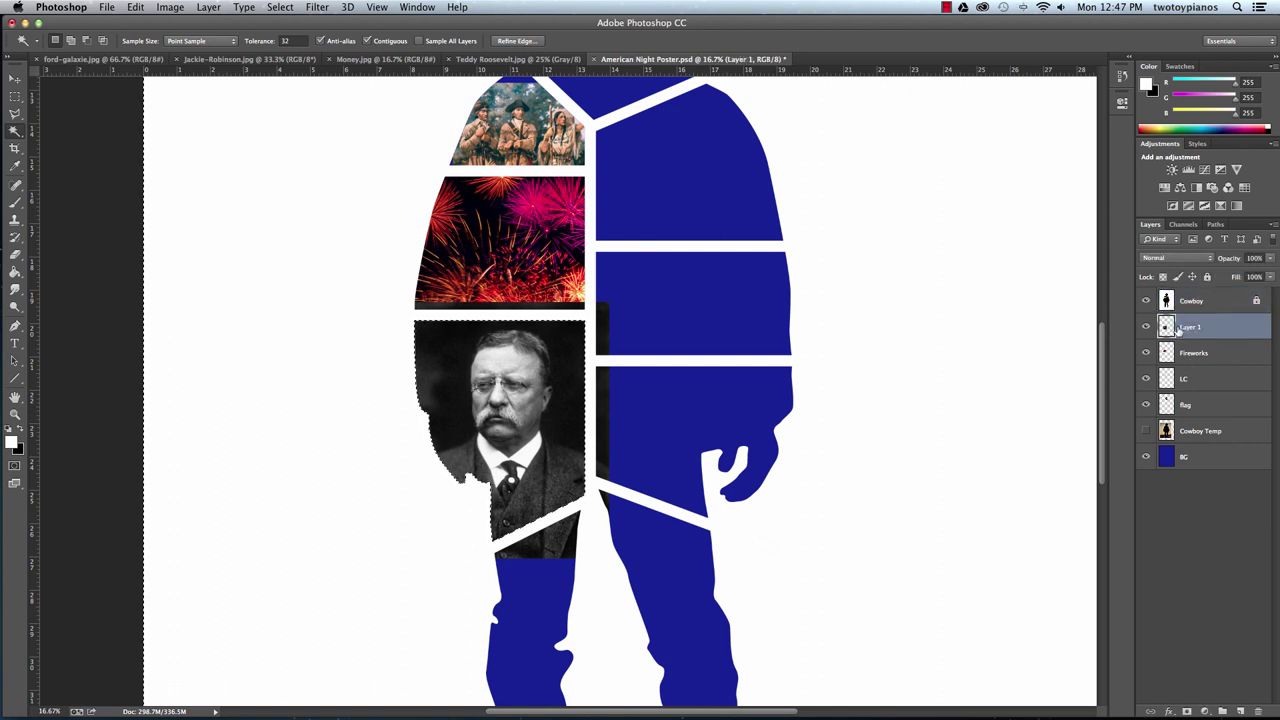
{"action": "key", "text": "Delete"}
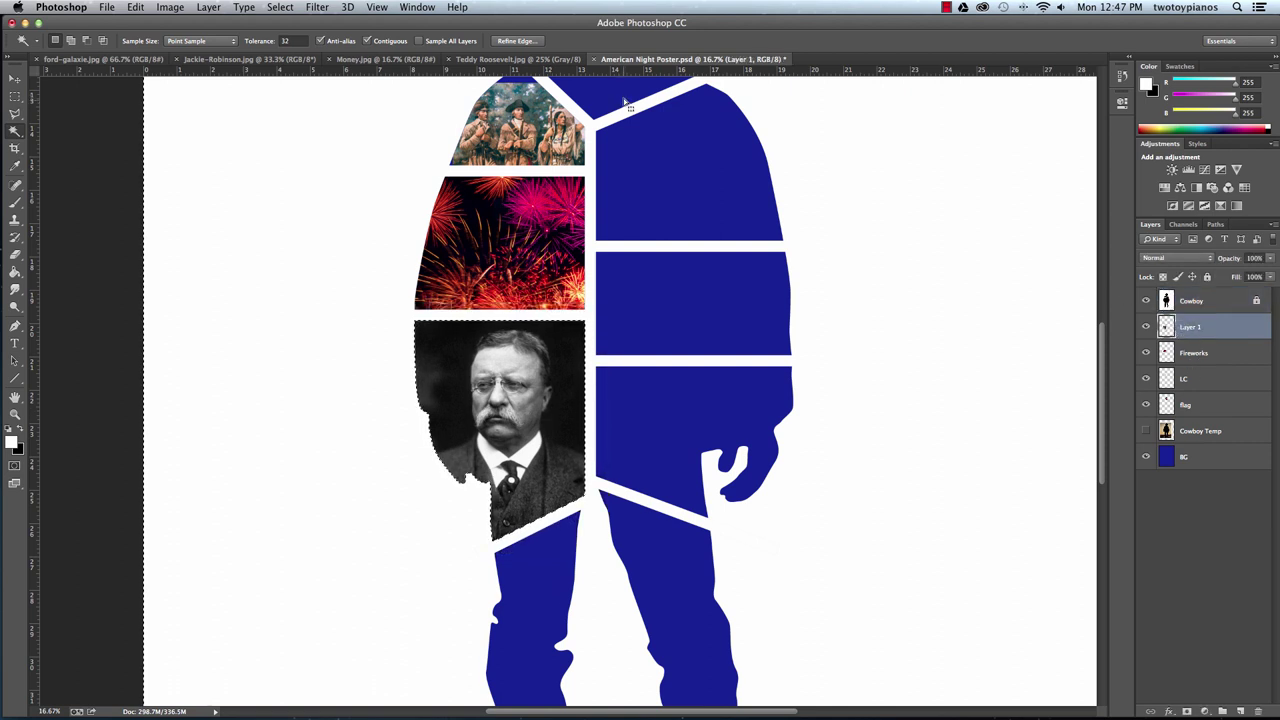
Rename the portrait layer to 'TR', deselect, and pan down to the flag.
{"action": "double_click", "coordinate": [1190, 327]}
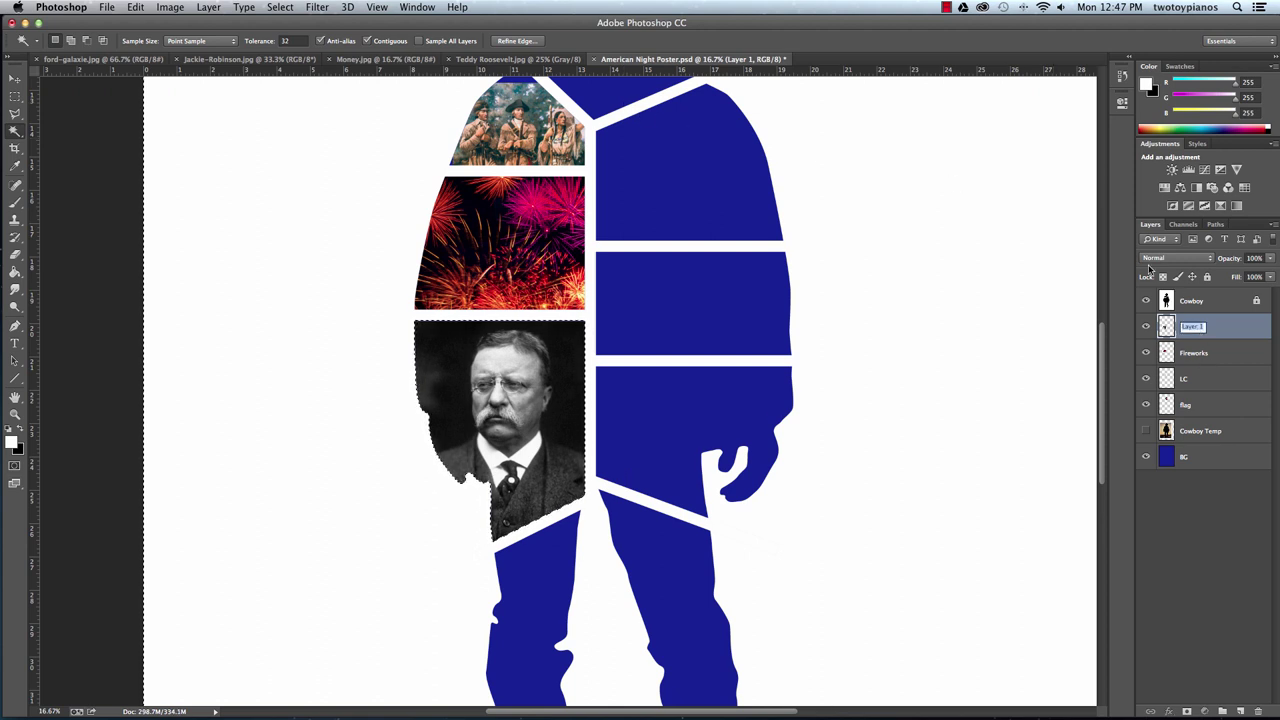
{"action": "type", "text": "TR"}
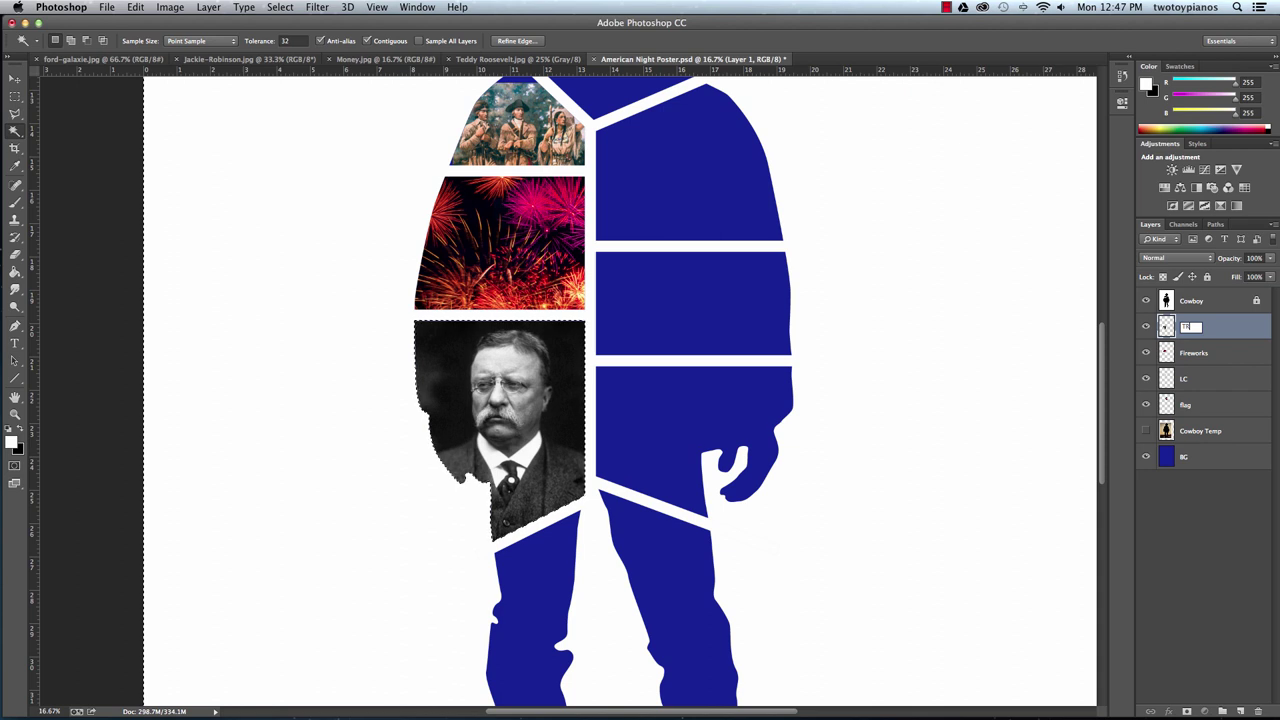
{"action": "key", "text": "Return"}
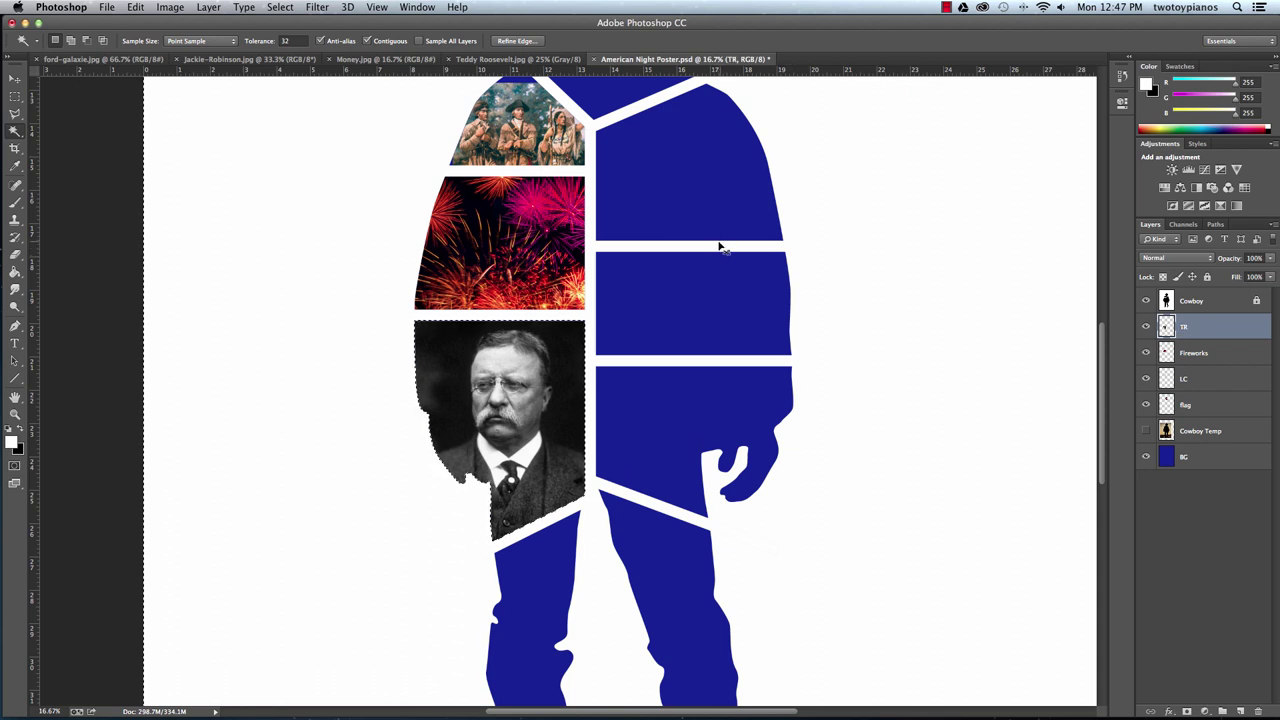
{"action": "key", "text": "super+d"}
{"action": "left_click_drag", "start_coordinate": [735, 259], "coordinate": [714, 297]}
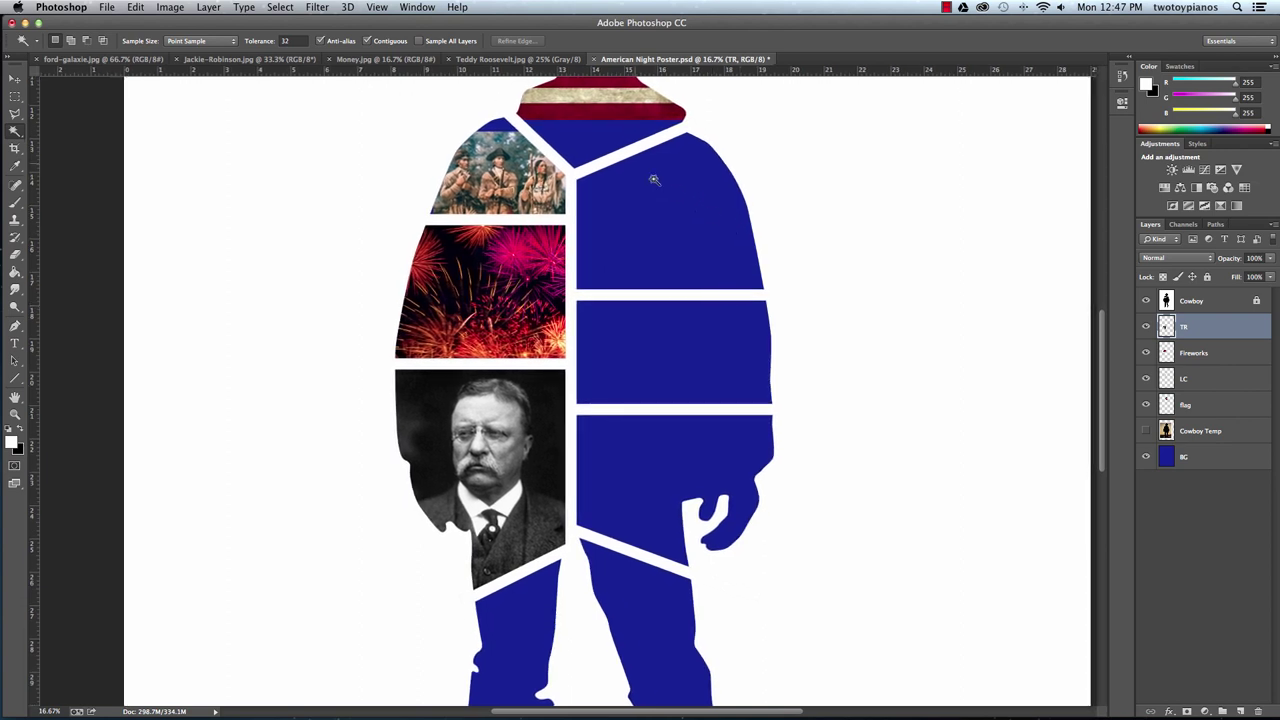
Close the Roosevelt image and drag the $5 bill from Money.jpg onto the poster's lower body.
{"action": "left_click", "coordinate": [449, 60]}
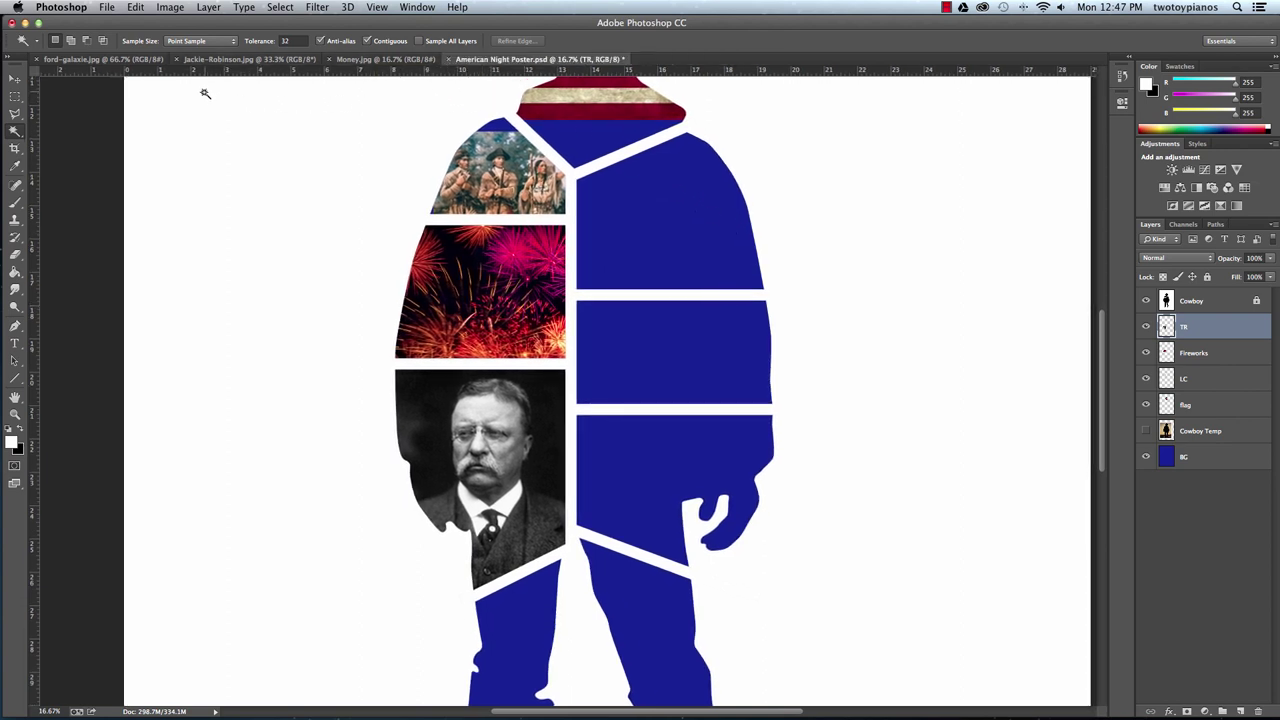
{"action": "left_click", "coordinate": [372, 60]}
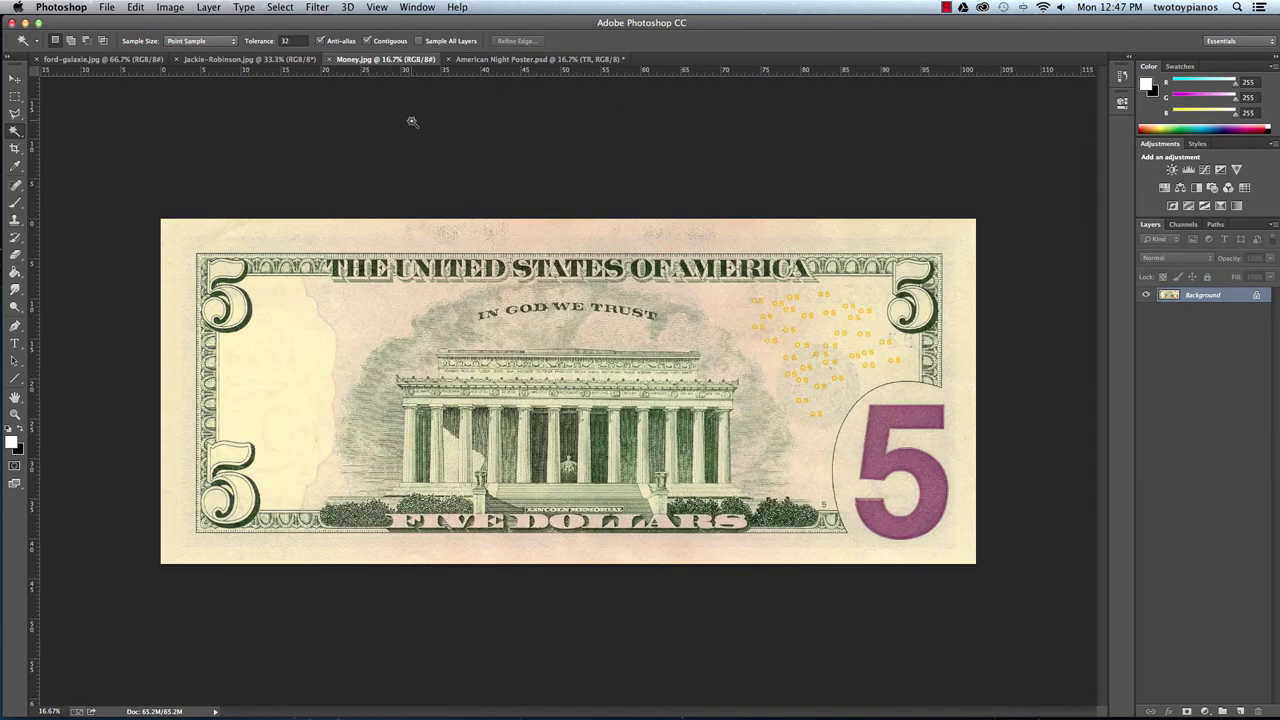
{"action": "left_click", "coordinate": [16, 79]}
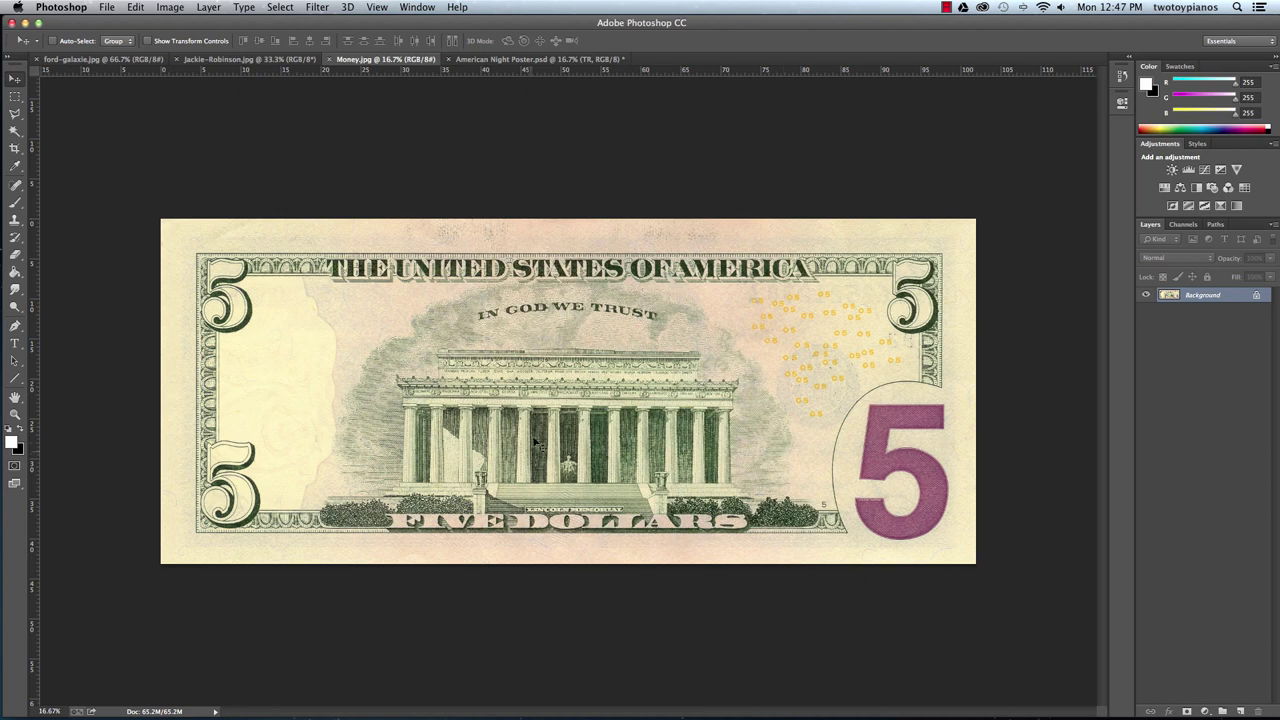
{"action": "left_click_drag", "start_coordinate": [535, 443], "coordinate": [517, 60]}
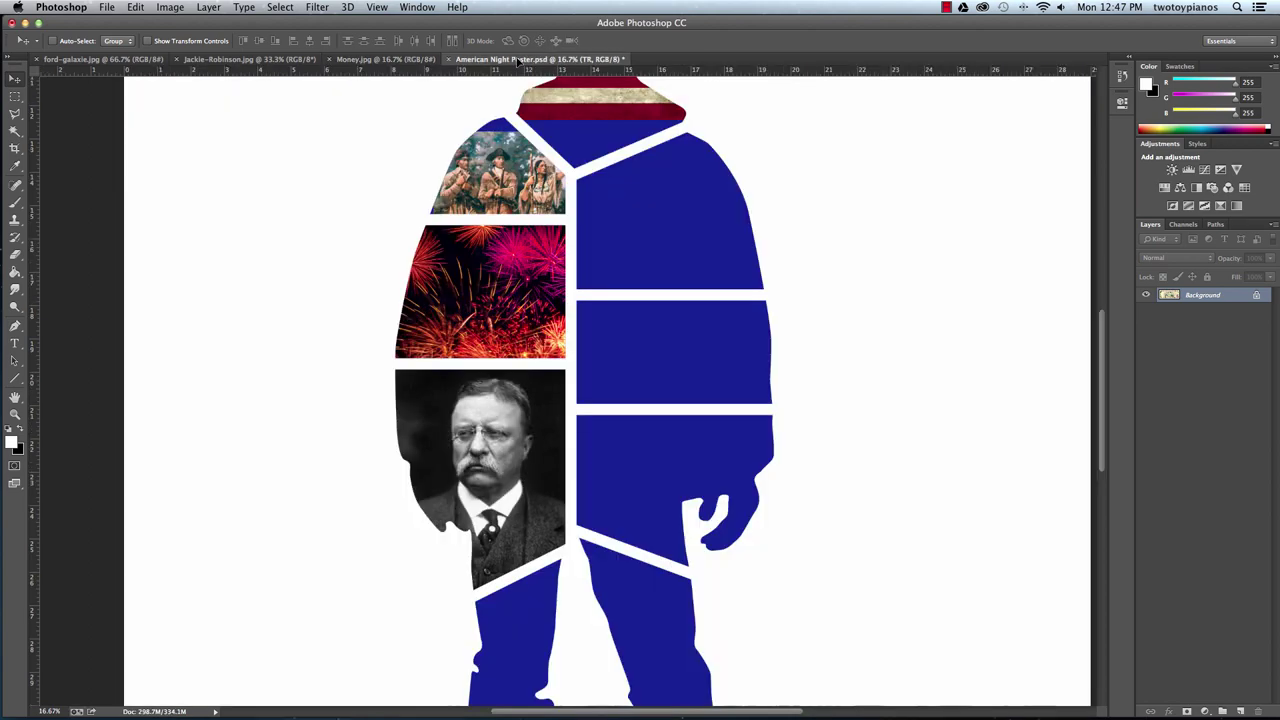
{"action": "left_click_drag", "start_coordinate": [640, 521], "coordinate": [678, 530]}
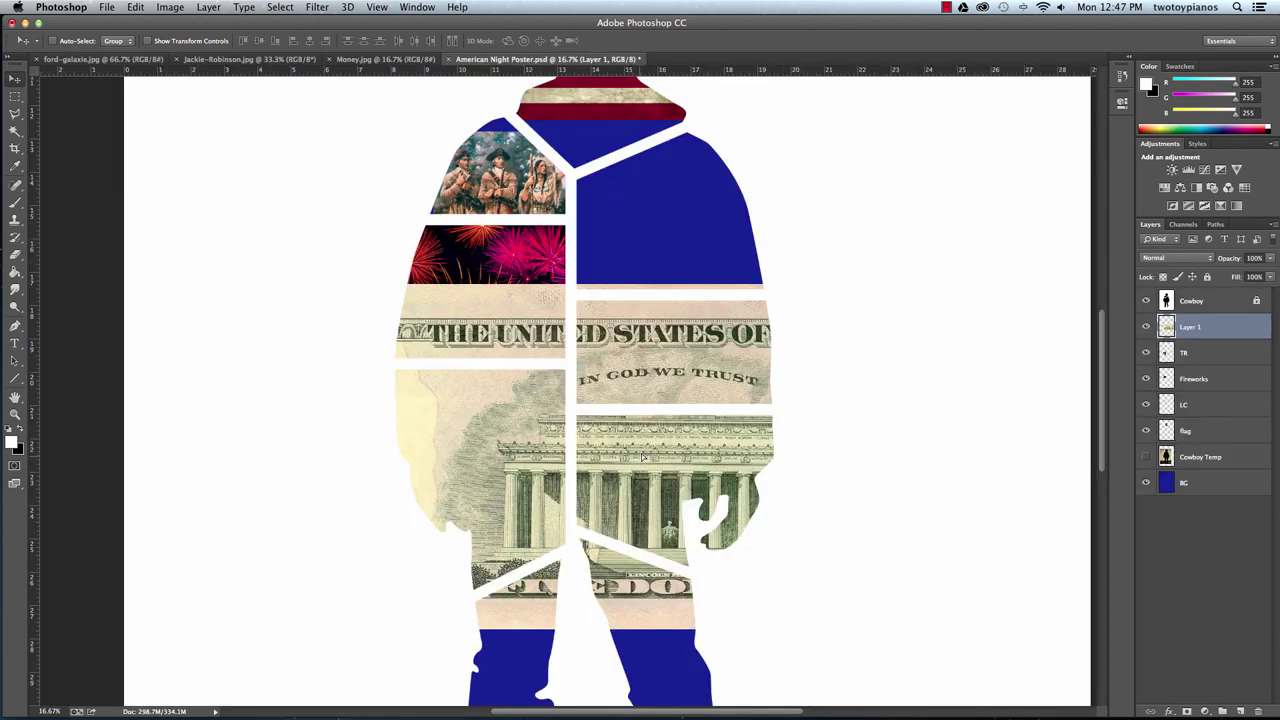
{"action": "left_click_drag", "start_coordinate": [644, 455], "coordinate": [697, 509]}
Free Transform the bill to about 57.7% and place it over the lower torso beside Roosevelt.
{"action": "key", "text": "ctrl+t"}
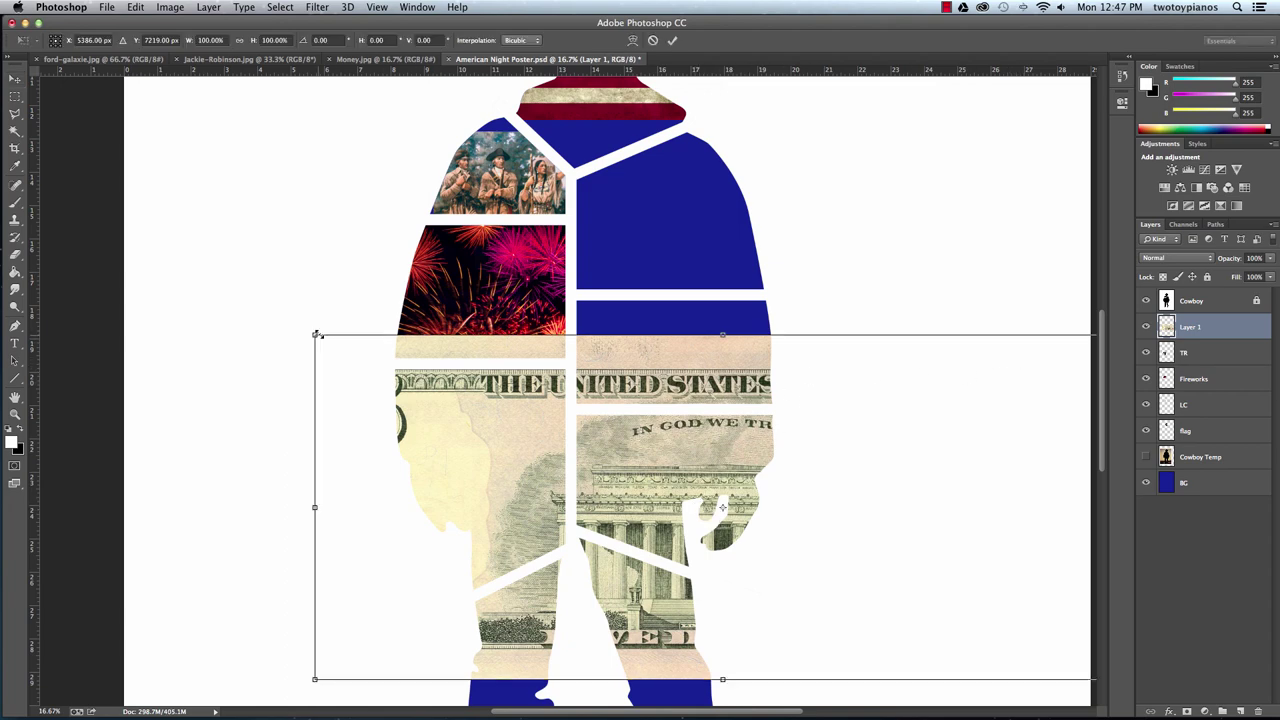
{"action": "left_click_drag", "start_coordinate": [316, 334], "coordinate": [529, 428]}
{"action": "left_click_drag", "start_coordinate": [636, 461], "coordinate": [516, 410]}
{"action": "left_click_drag", "start_coordinate": [378, 358], "coordinate": [572, 460]}
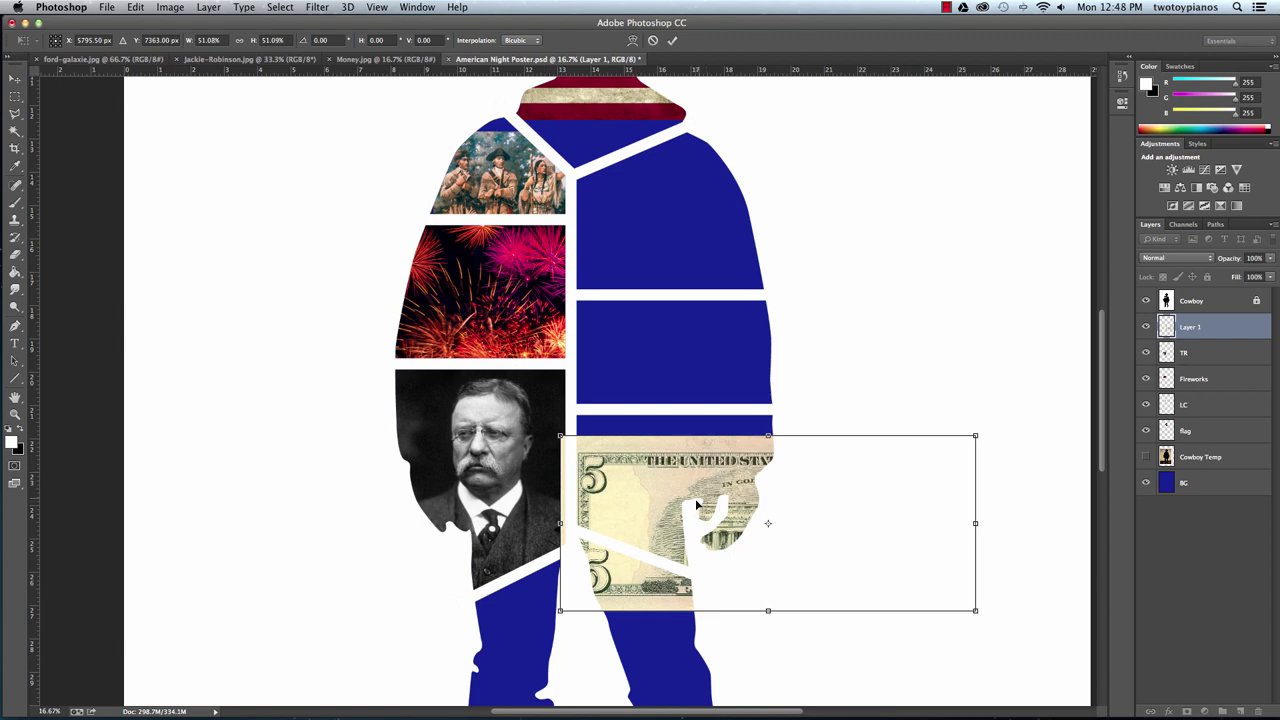
{"action": "left_click_drag", "start_coordinate": [697, 505], "coordinate": [597, 464]}
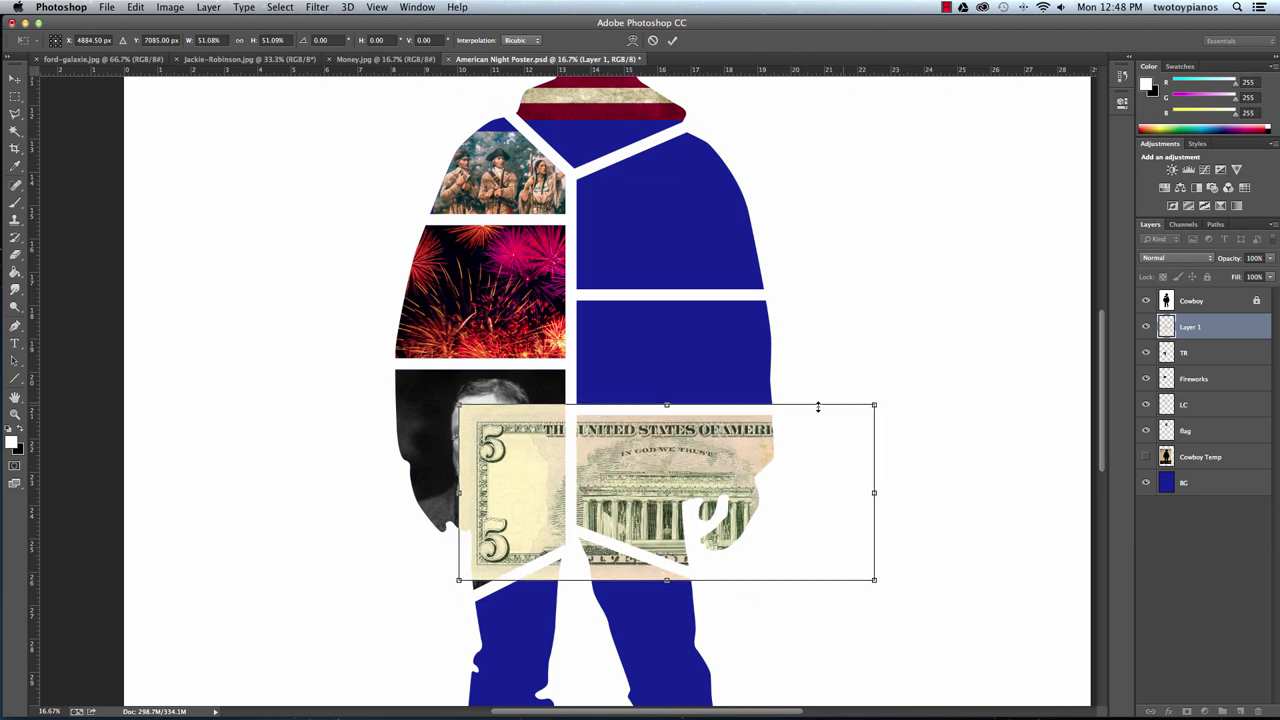
{"action": "left_click_drag", "start_coordinate": [874, 405], "coordinate": [810, 432]}
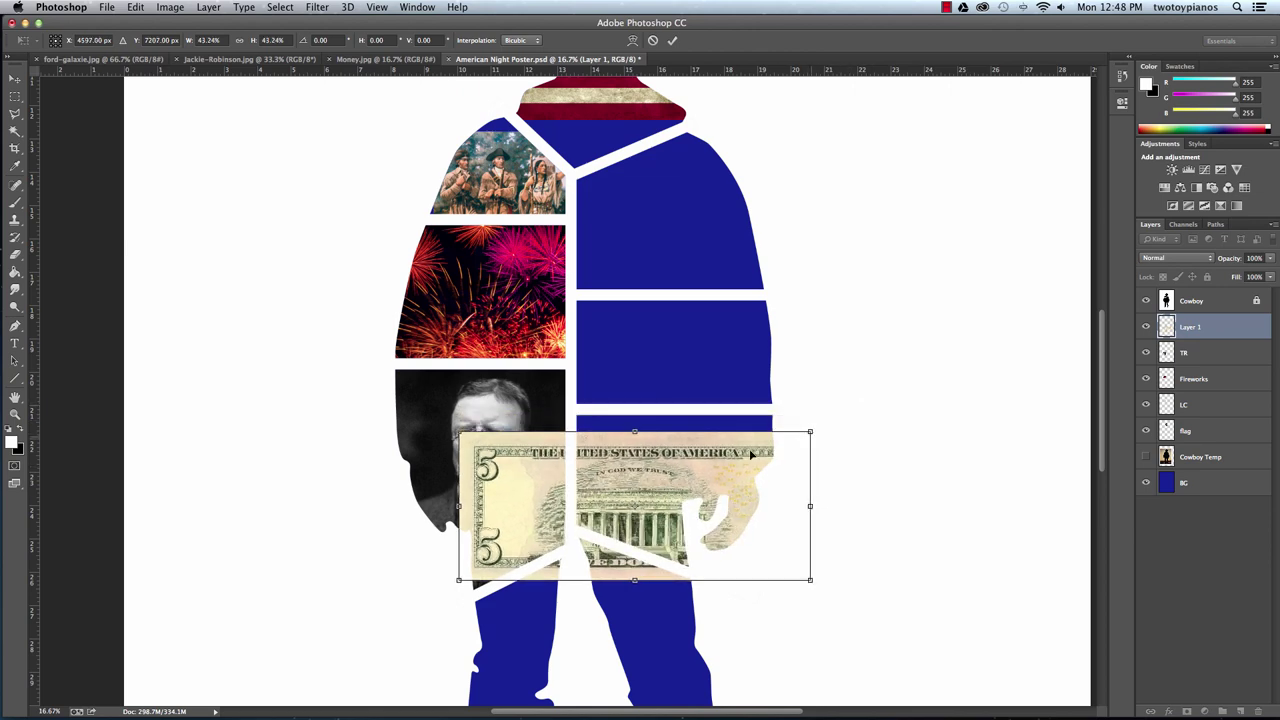
{"action": "left_click_drag", "start_coordinate": [645, 497], "coordinate": [669, 484]}
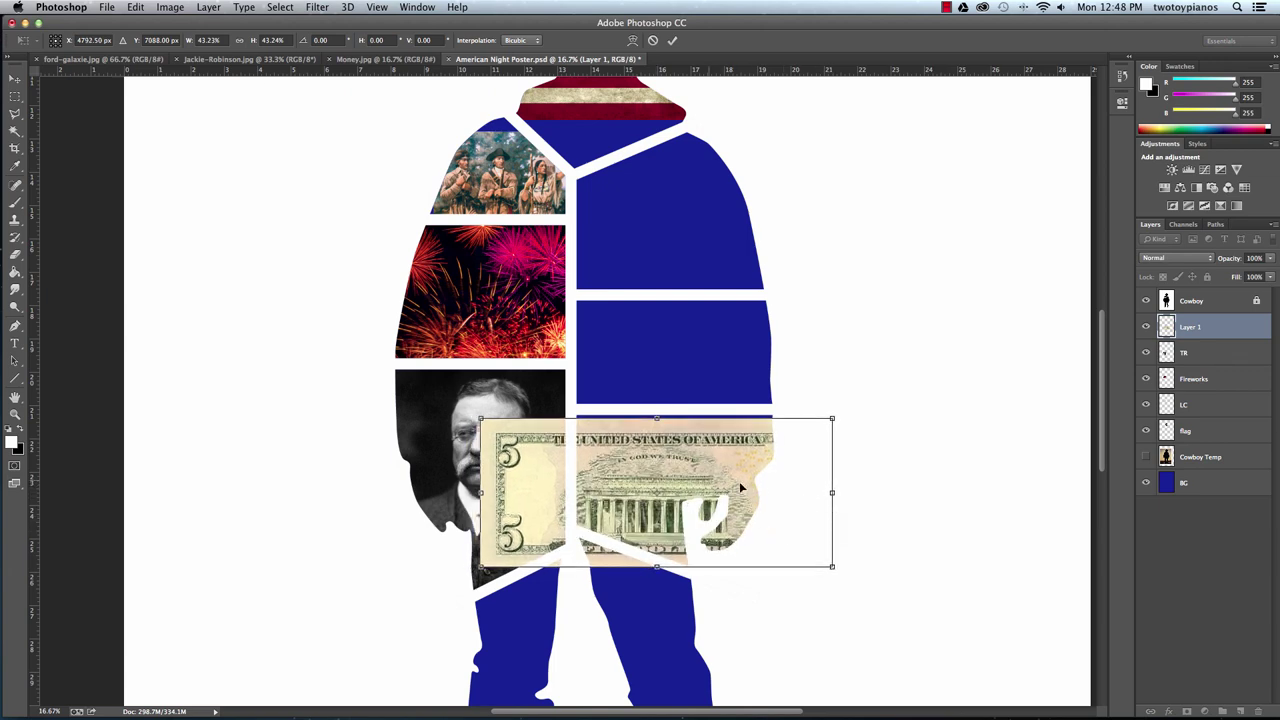
{"action": "left_click_drag", "start_coordinate": [652, 472], "coordinate": [662, 444]}
{"action": "left_click_drag", "start_coordinate": [832, 535], "coordinate": [882, 588]}
{"action": "left_click_drag", "start_coordinate": [684, 472], "coordinate": [710, 472]}
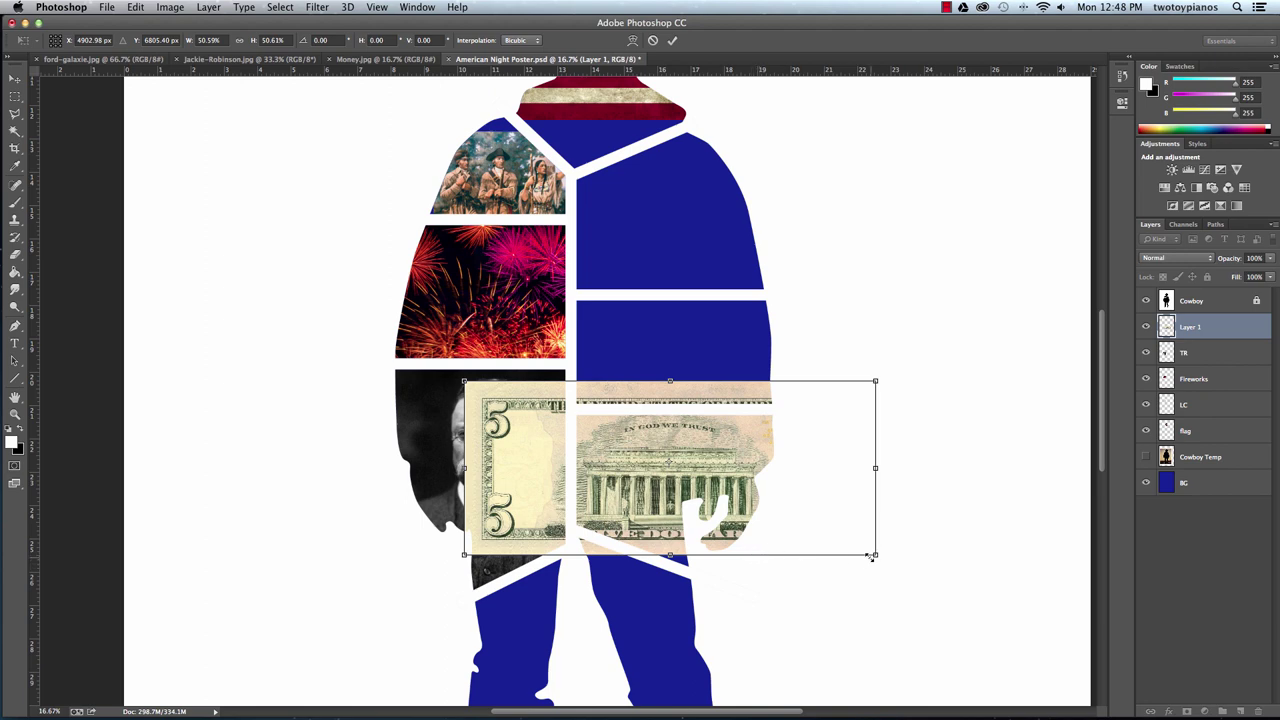
{"action": "left_click_drag", "start_coordinate": [880, 558], "coordinate": [927, 605]}
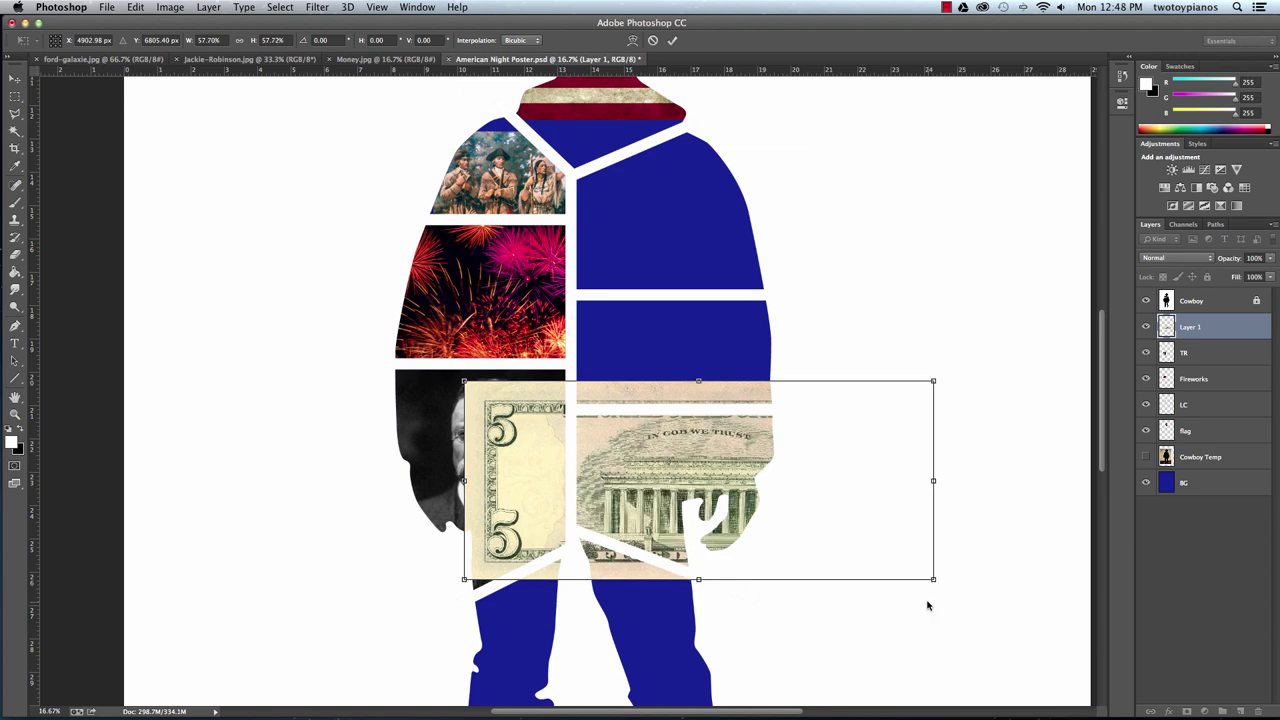
{"action": "left_click_drag", "start_coordinate": [721, 503], "coordinate": [718, 491]}
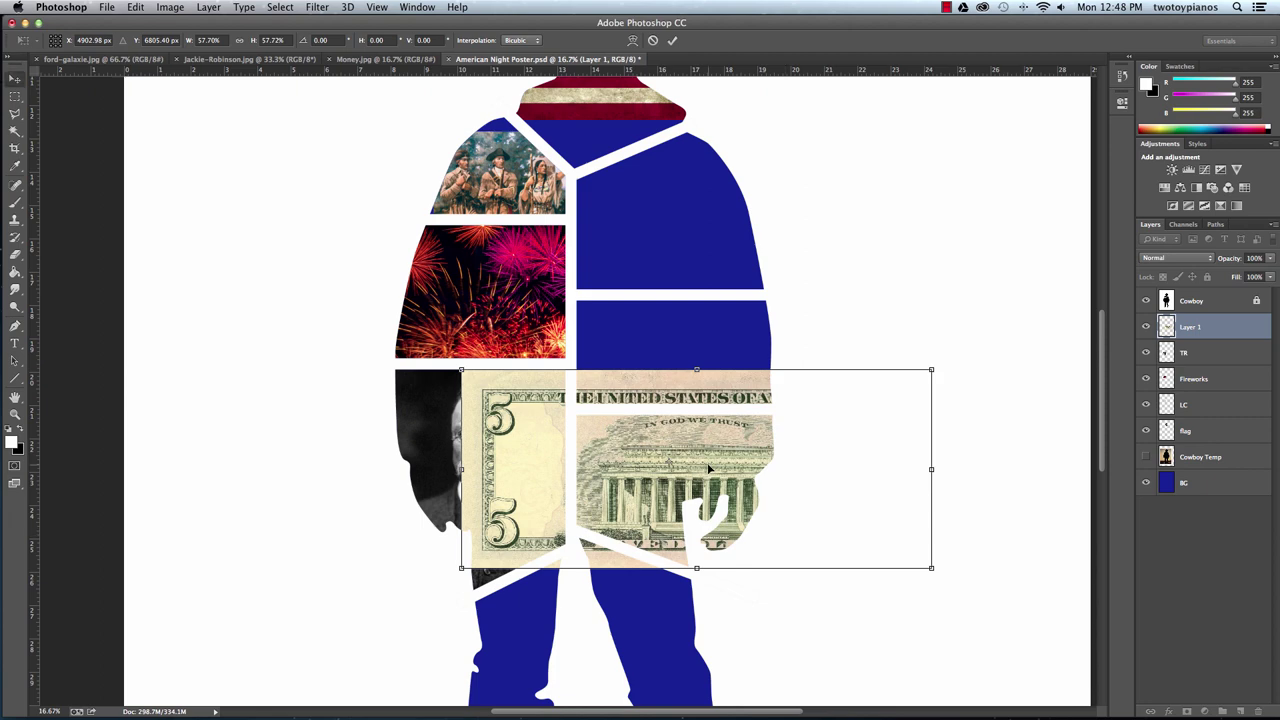
{"action": "key", "text": "Return"}
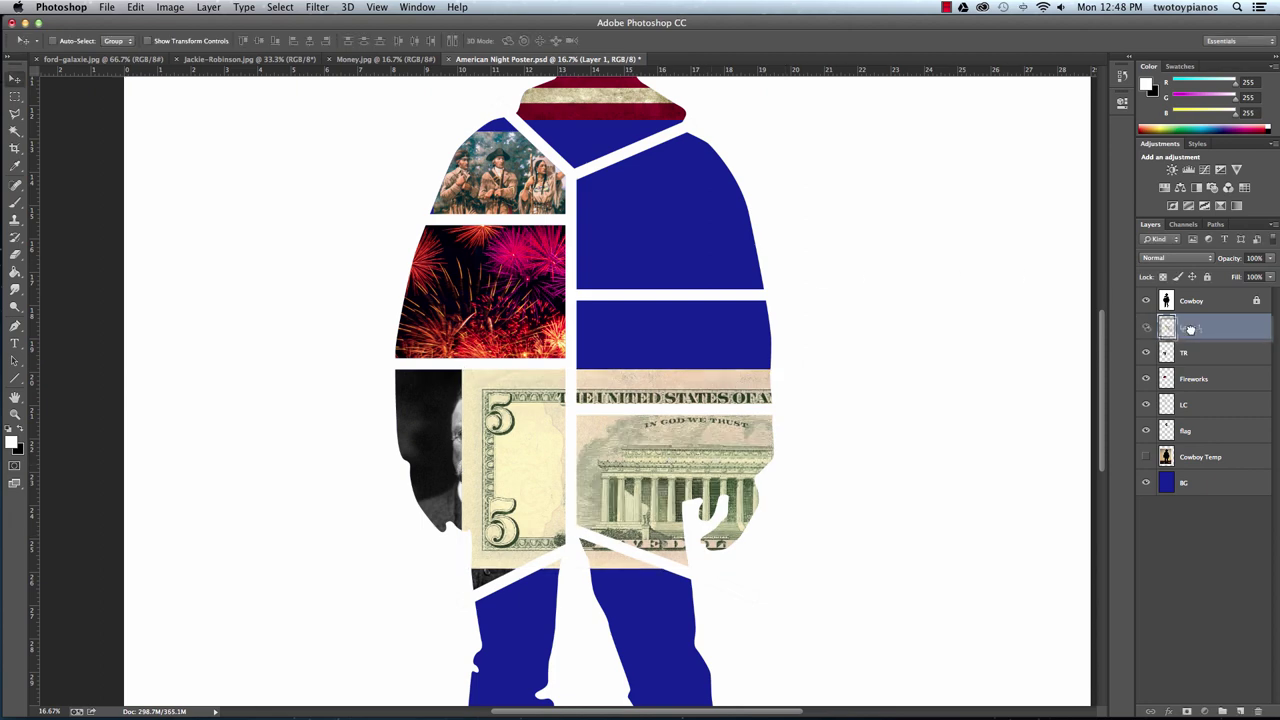
Rename the dollar bill layer to 'money'.
{"action": "double_click", "coordinate": [1192, 327]}
{"action": "type", "text": "Roney"}
{"action": "key", "text": "Return"}
Trim the bill to the lower-right torso panel, deselect, and close Money.jpg.
{"action": "left_click", "coordinate": [1192, 301]}
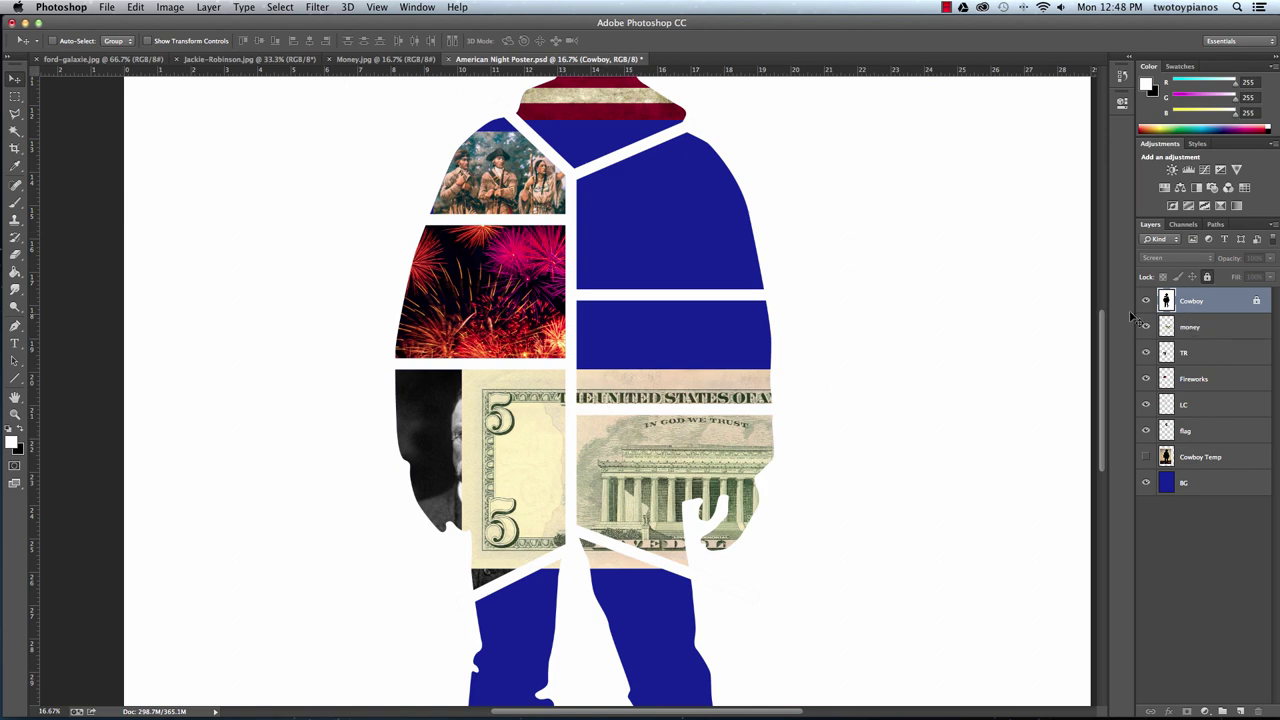
{"action": "left_click", "coordinate": [15, 131]}
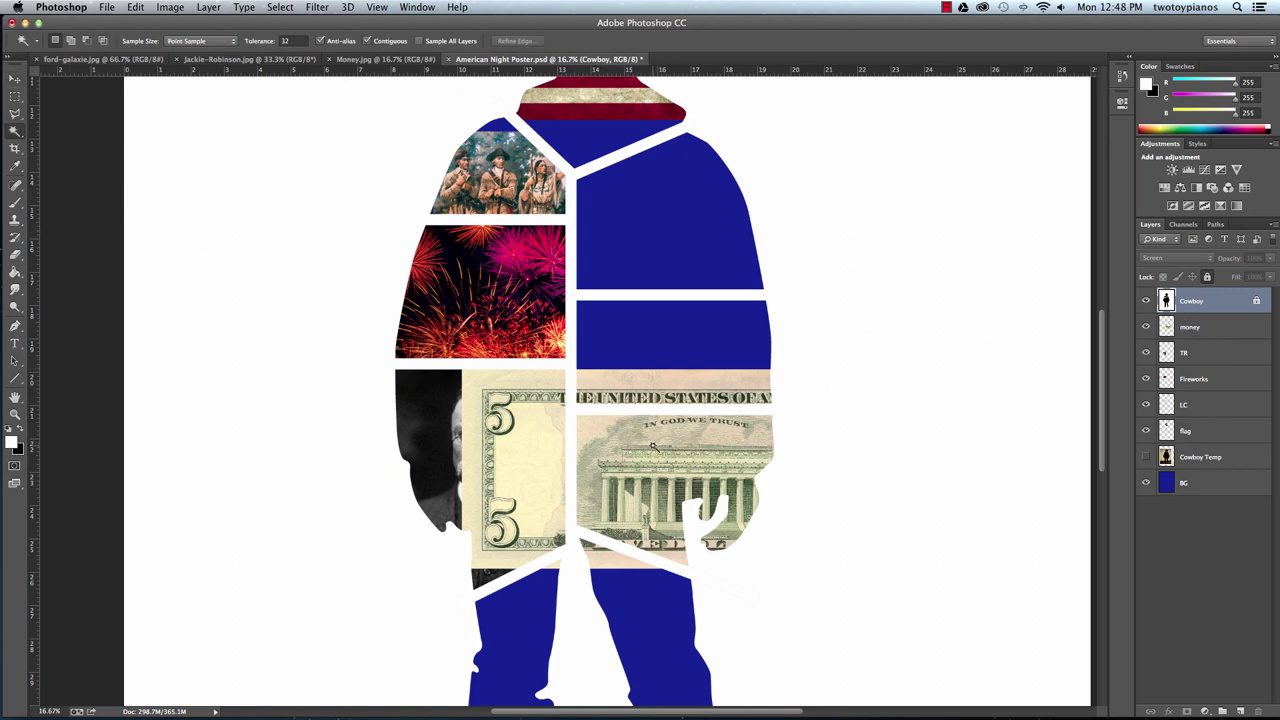
{"action": "left_click", "coordinate": [721, 483]}
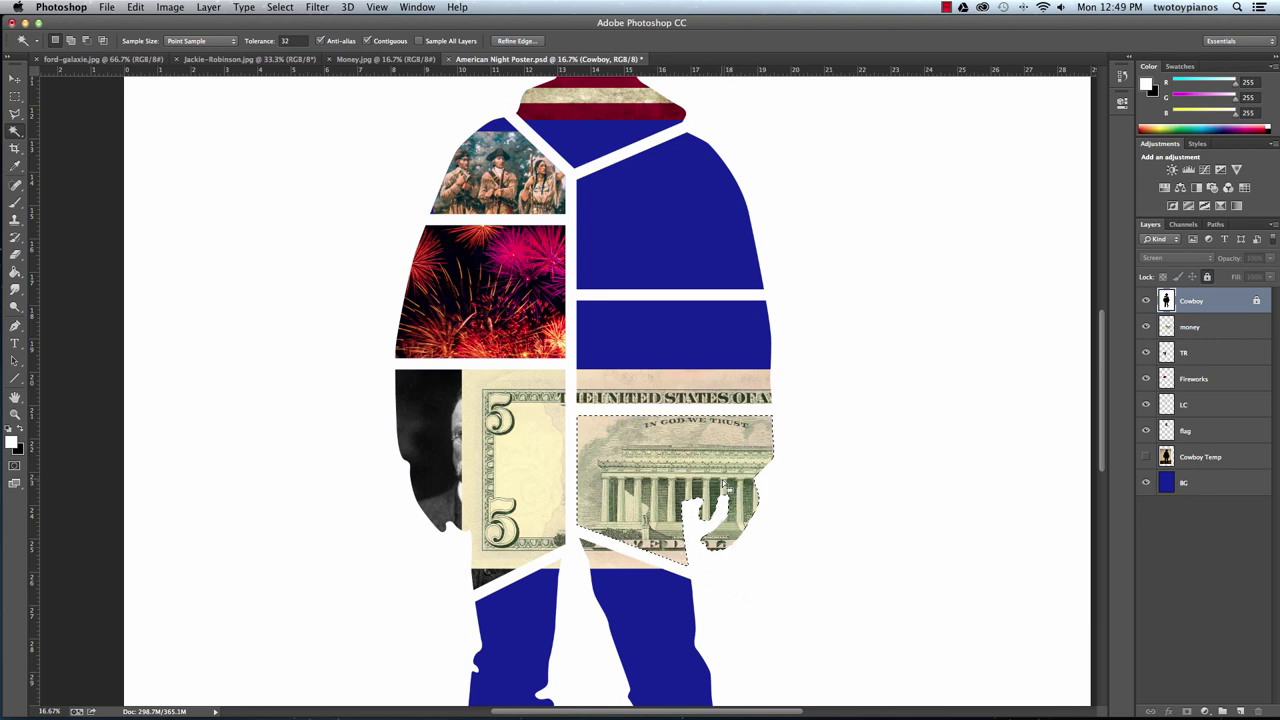
{"action": "key", "text": "super+shift+i"}
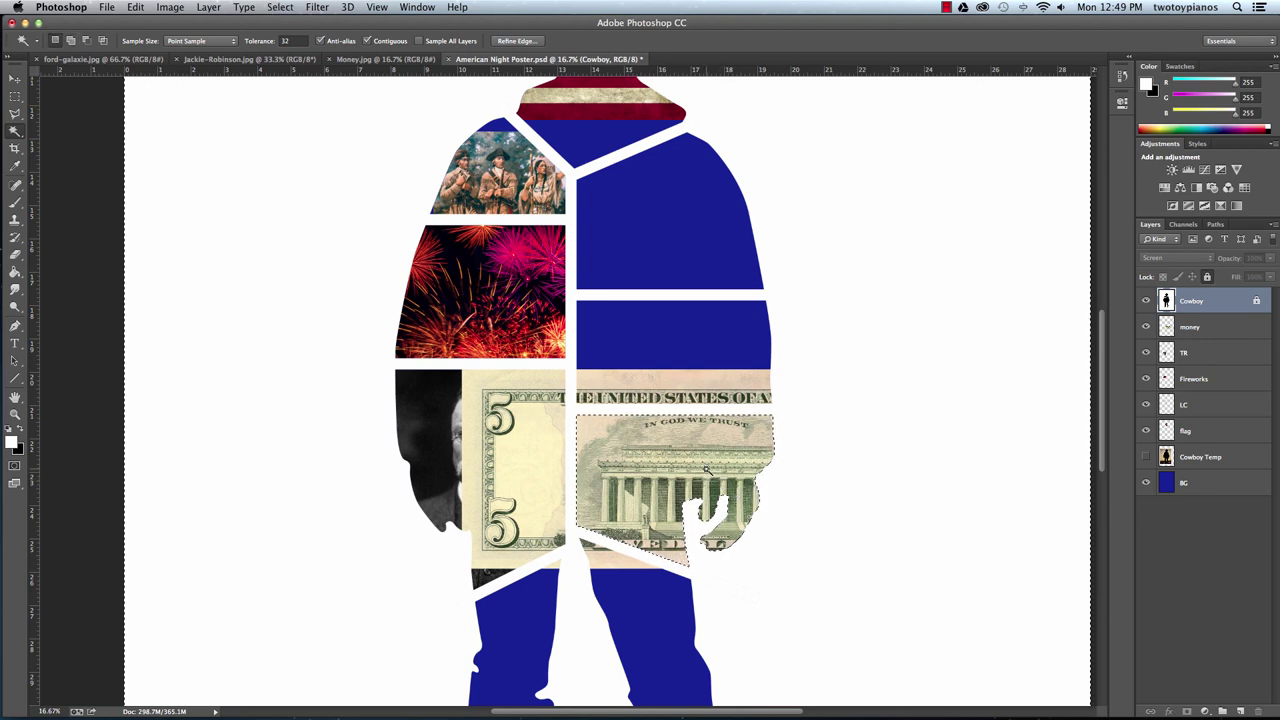
{"action": "left_click", "coordinate": [1188, 328]}
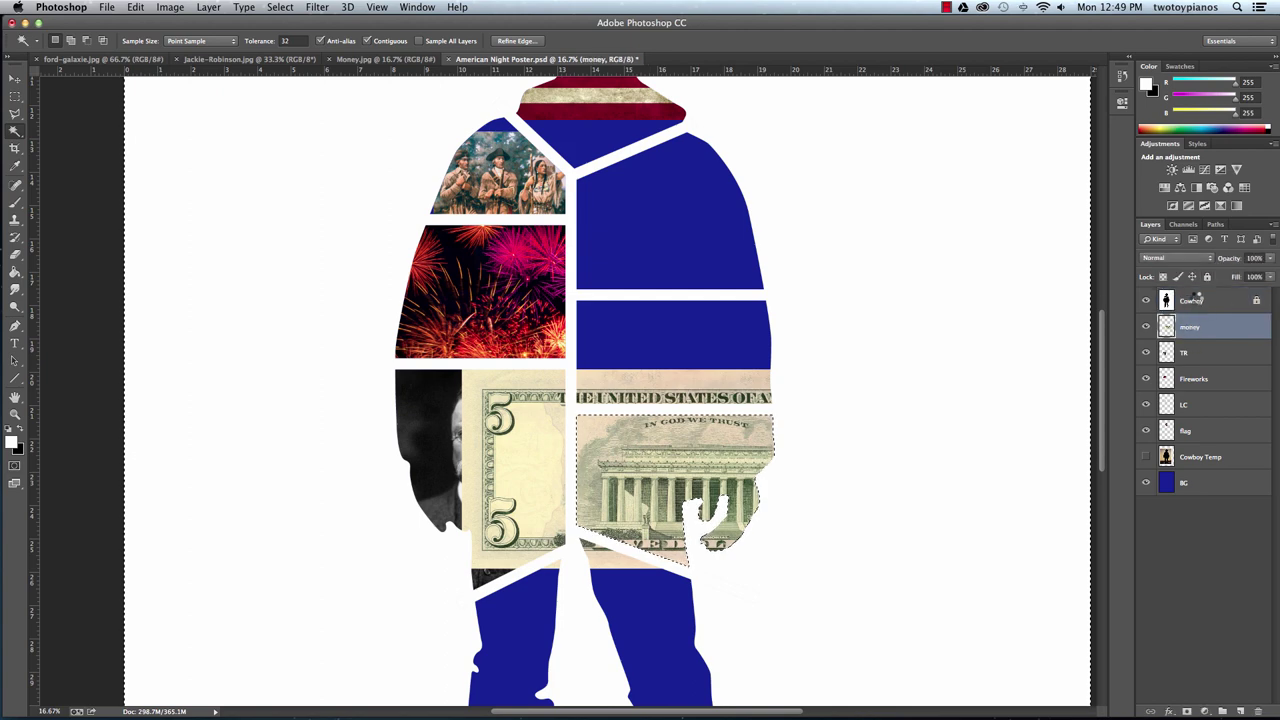
{"action": "key", "text": "Delete"}
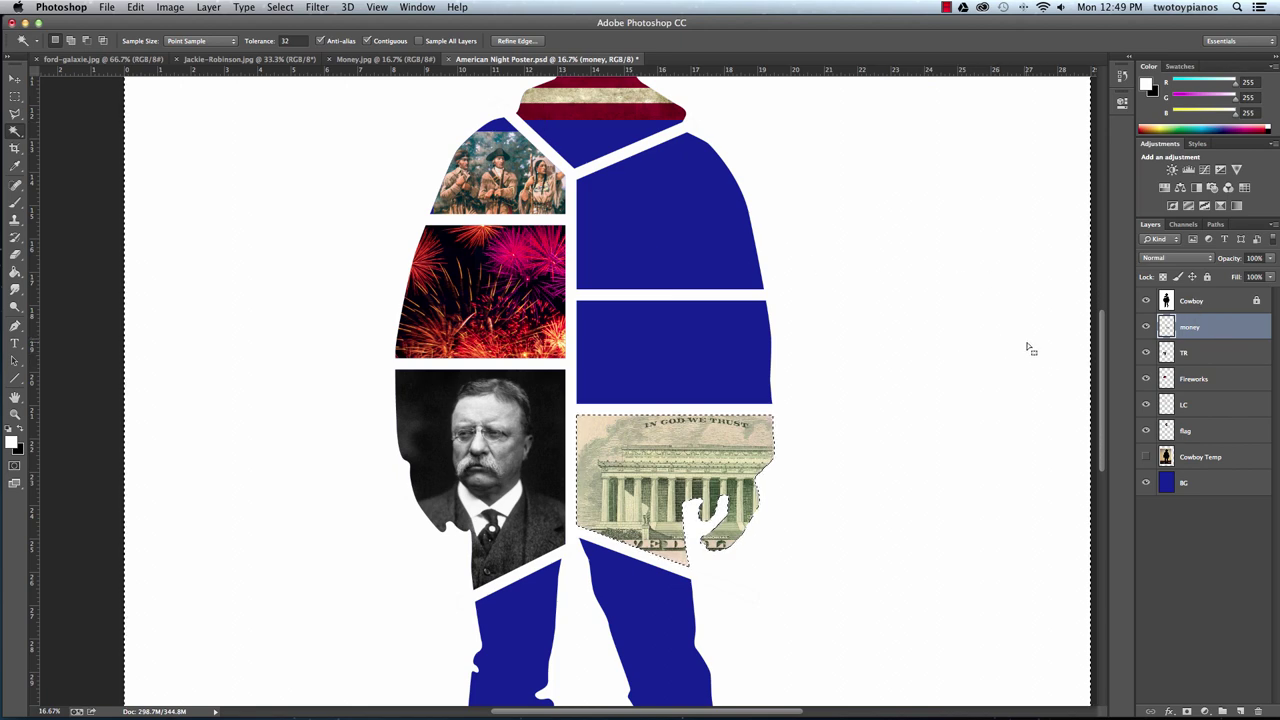
{"action": "key", "text": "super+d"}
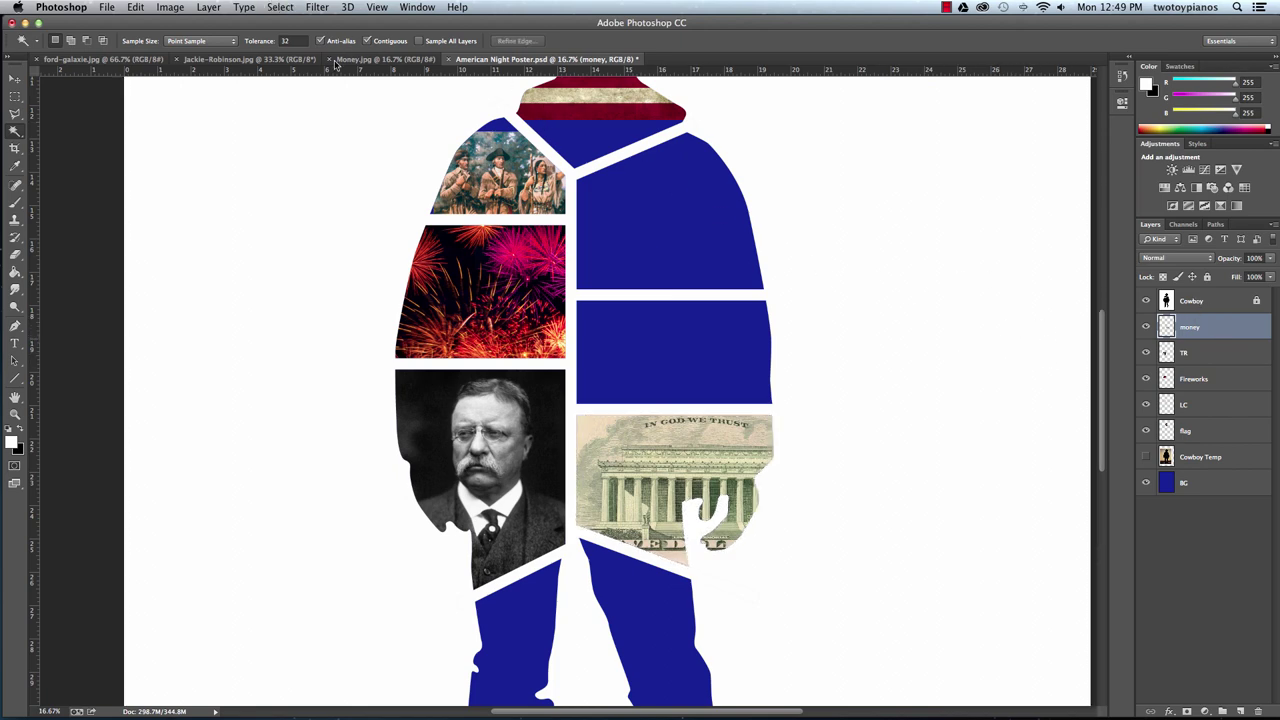
{"action": "left_click", "coordinate": [329, 59]}
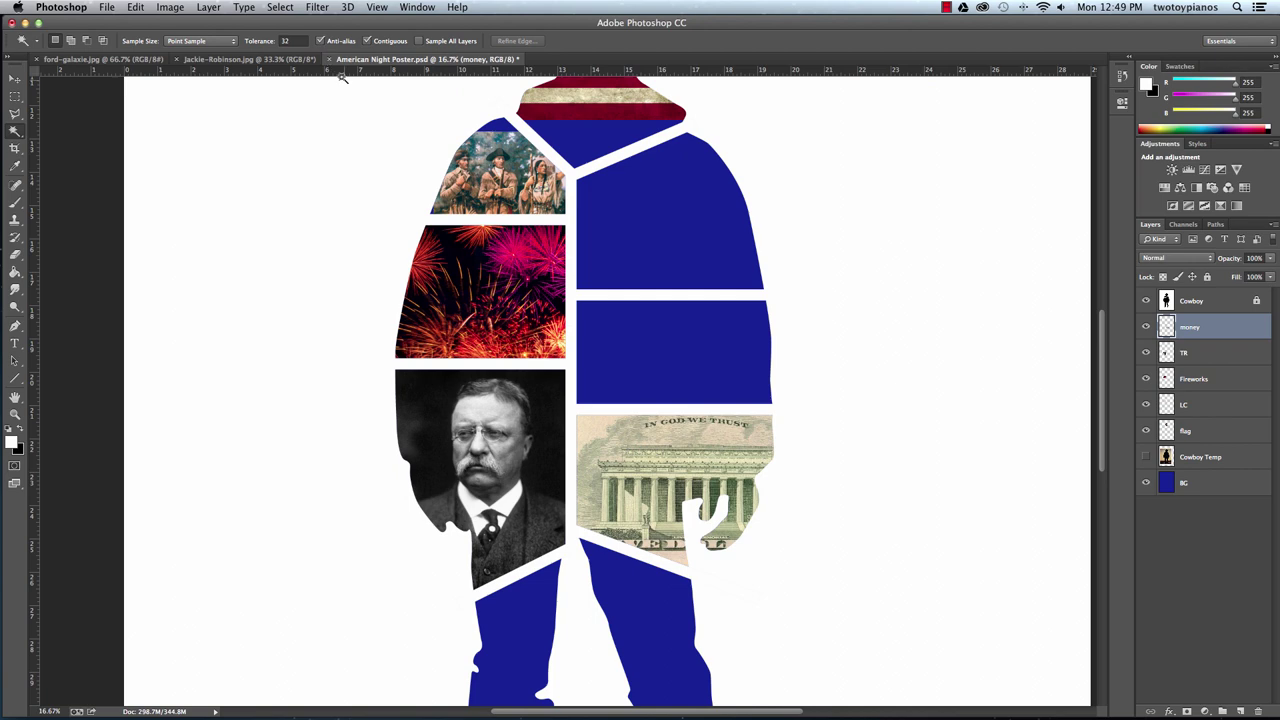
Drag the ford-galaxie.jpg car photo onto the poster's empty blue cell on the right.
{"action": "left_click", "coordinate": [123, 60]}
{"action": "left_click", "coordinate": [14, 78]}
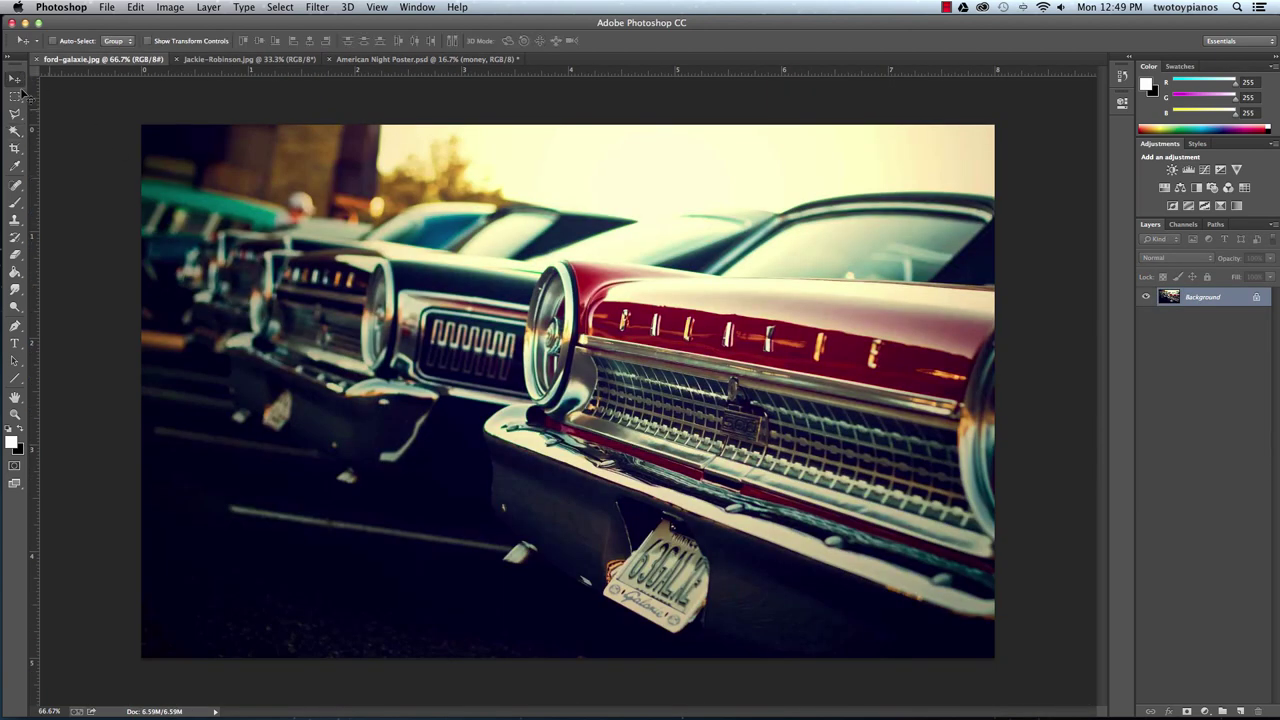
{"action": "left_click_drag", "start_coordinate": [518, 500], "coordinate": [408, 62]}
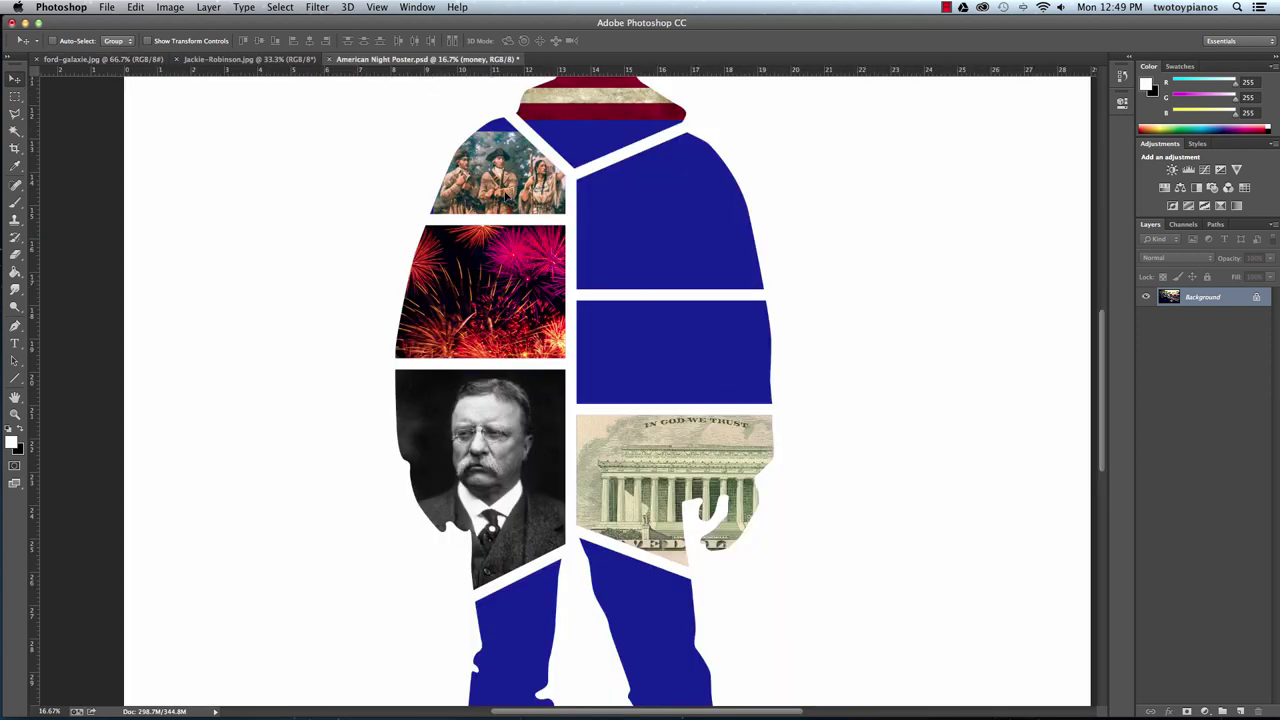
{"action": "left_click_drag", "start_coordinate": [667, 362], "coordinate": [690, 361]}
{"action": "key", "text": "m"}
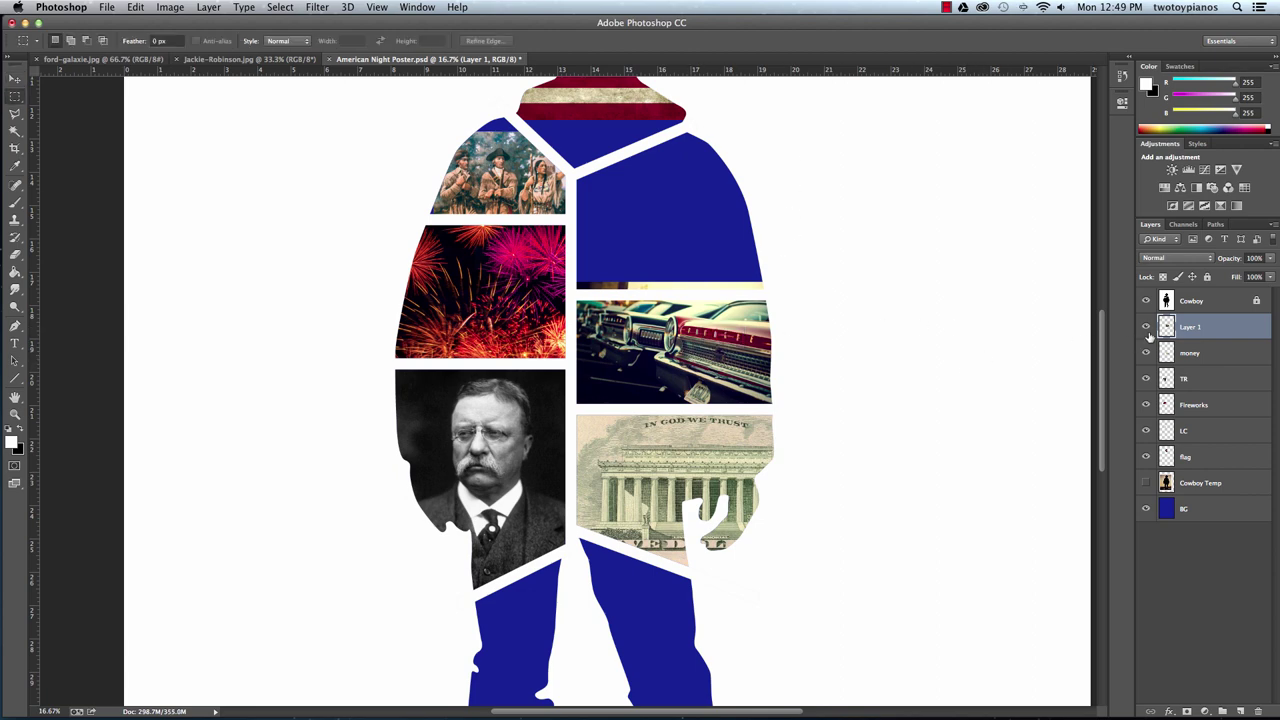
Select the car's cell on the Cowboy layer, invert, and delete the overspilling car pixels.
{"action": "left_click", "coordinate": [1216, 301]}
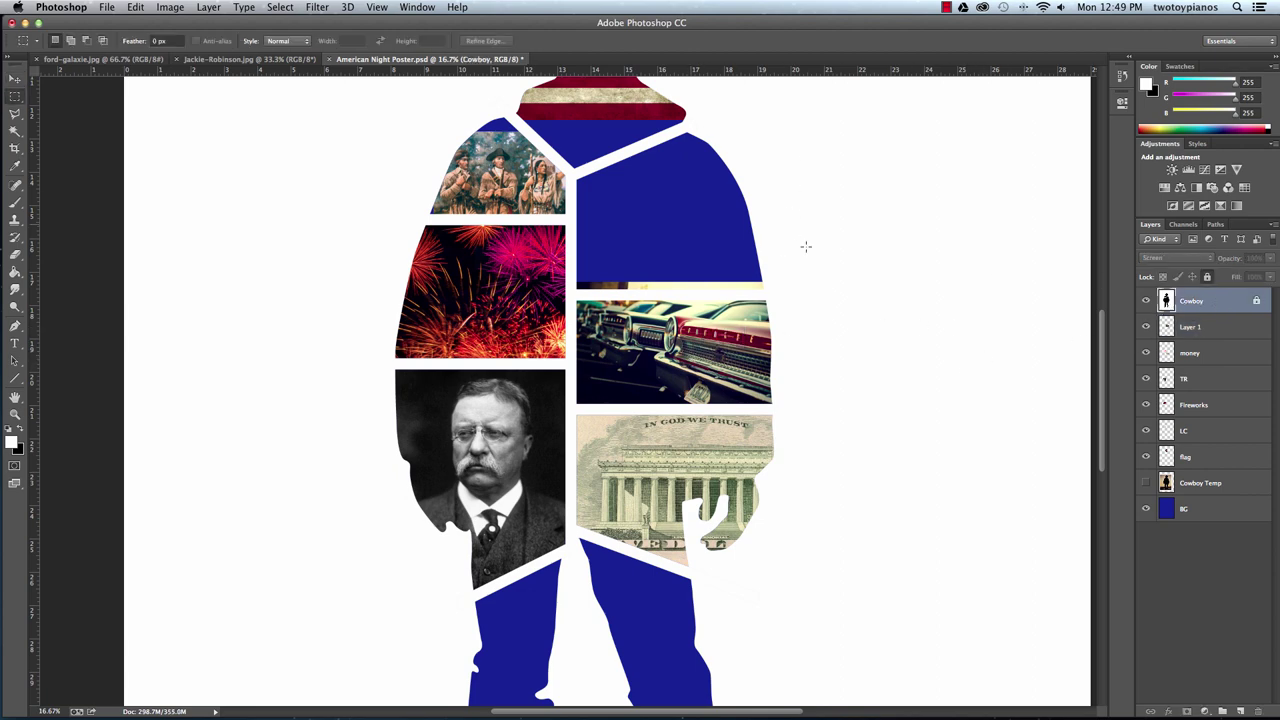
{"action": "left_click", "coordinate": [15, 131]}
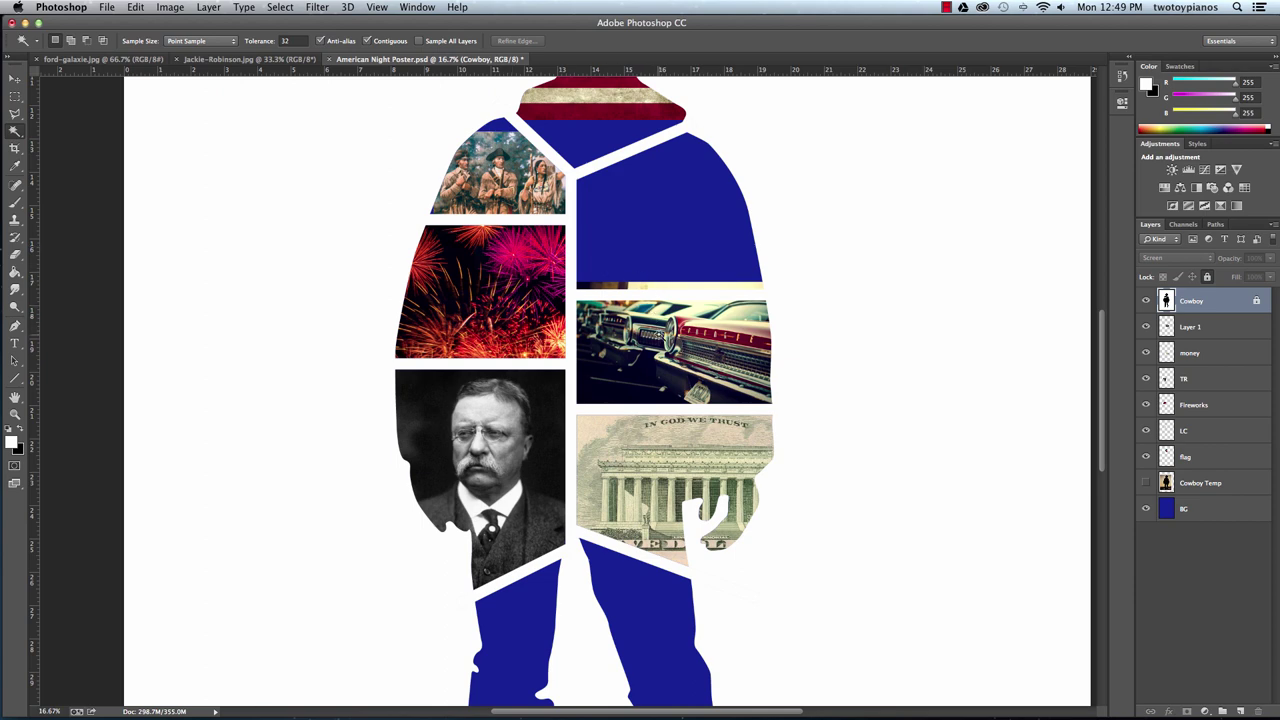
{"action": "left_click", "coordinate": [675, 353]}
{"action": "key", "text": "super+shift+i"}
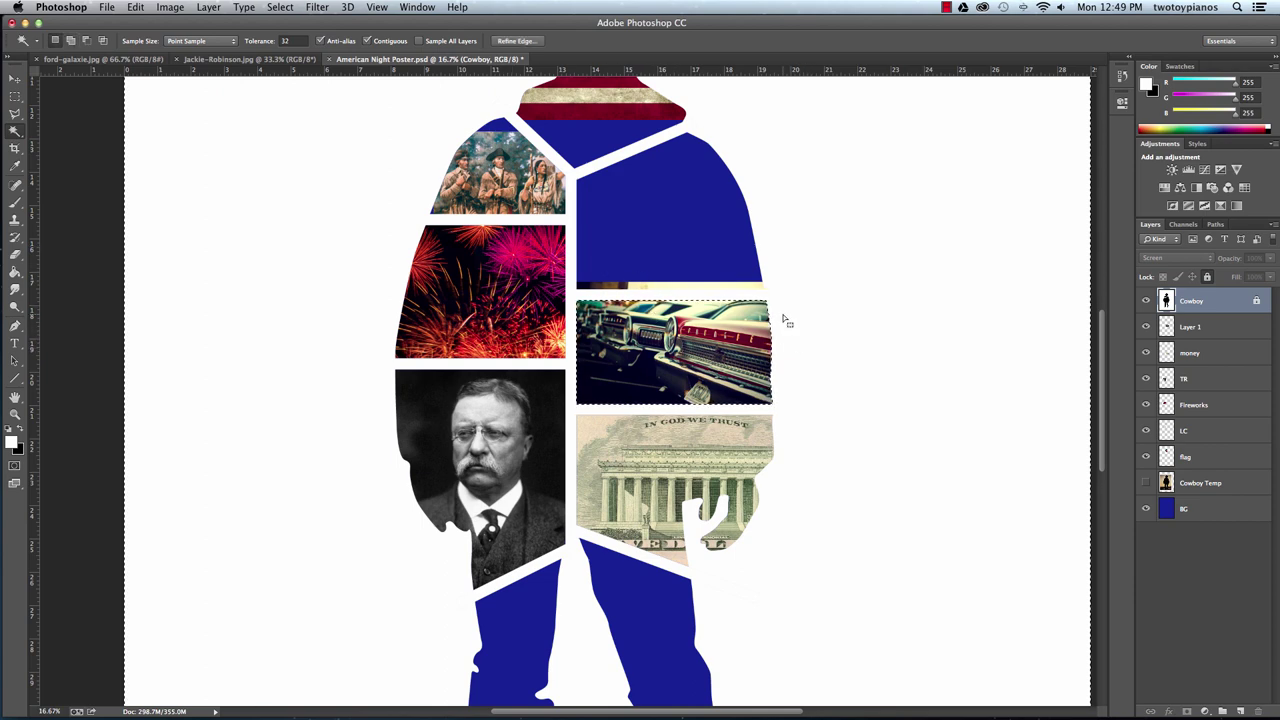
{"action": "left_click", "coordinate": [1192, 328]}
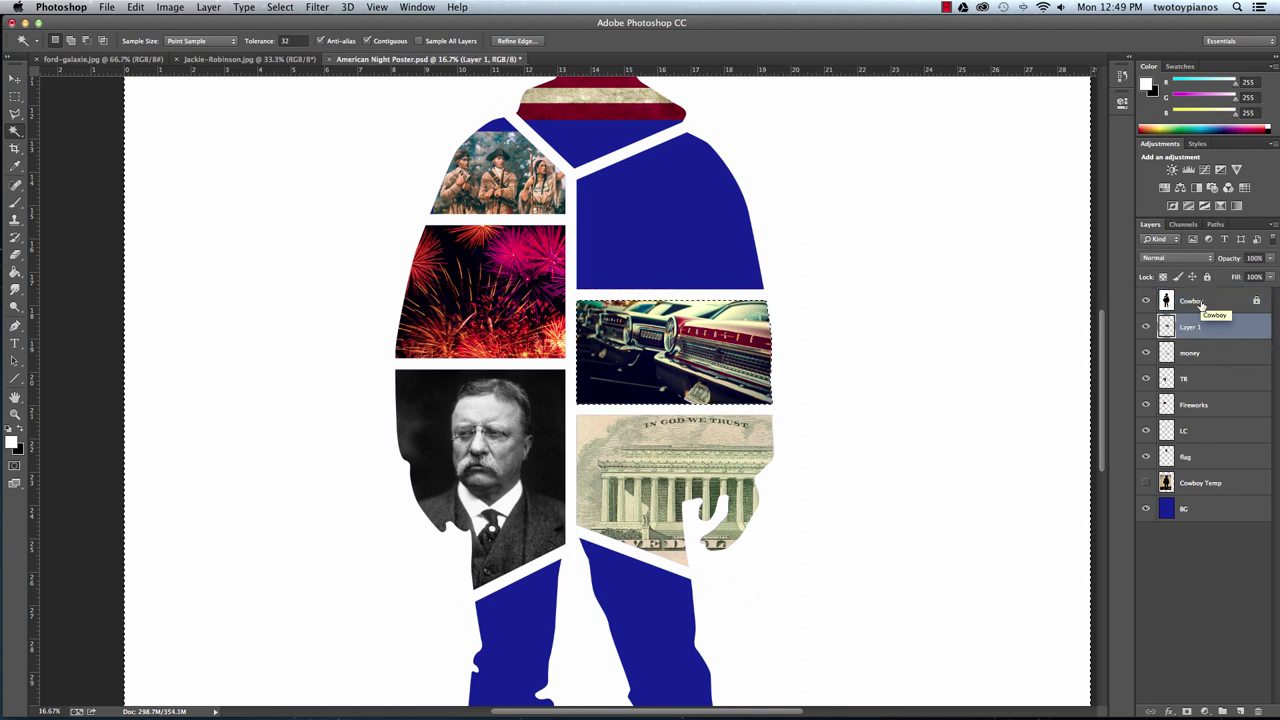
{"action": "key", "text": "Delete"}
Rename the car layer to 'ford' and deselect.
{"action": "double_click", "coordinate": [1190, 327]}
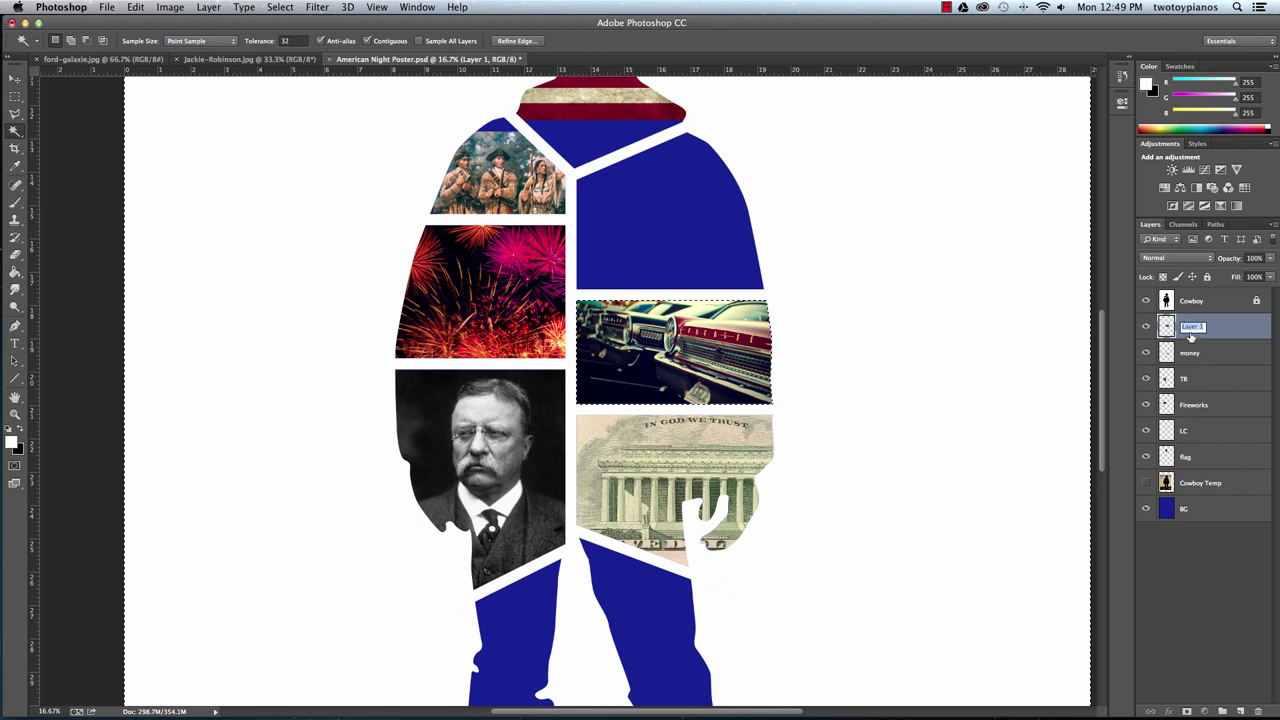
{"action": "type", "text": "ford"}
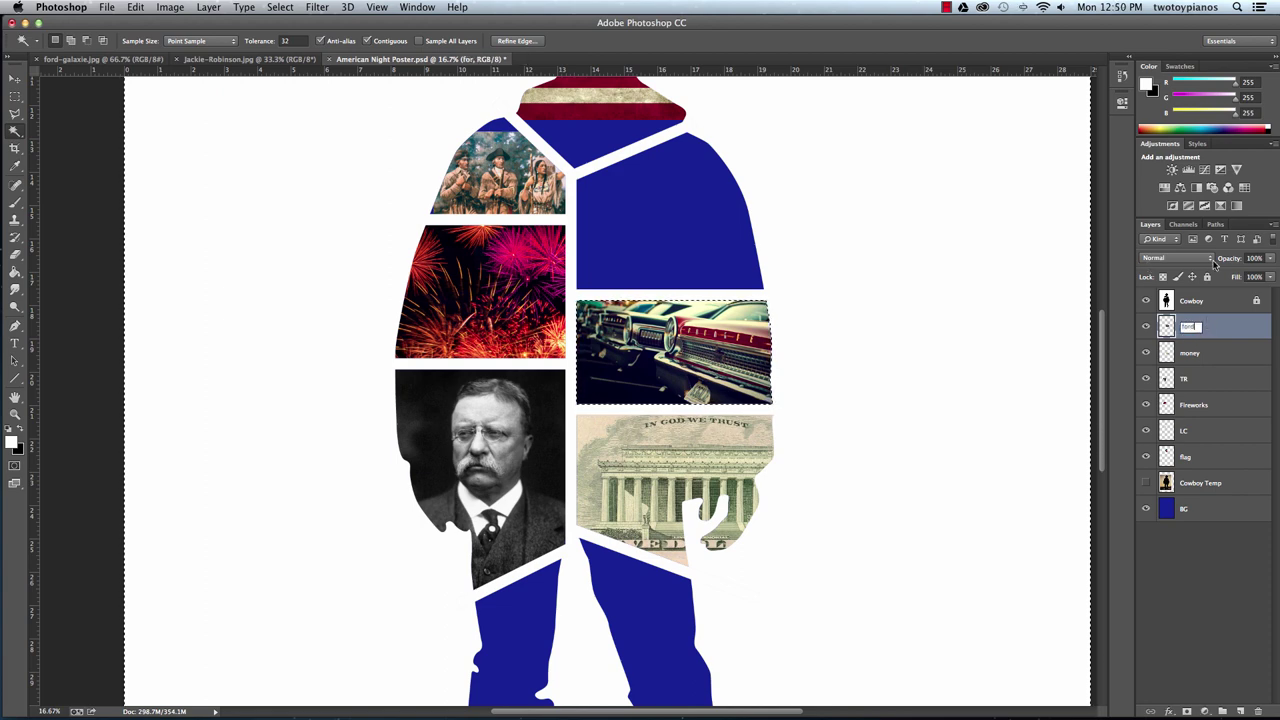
{"action": "key", "text": "Return"}
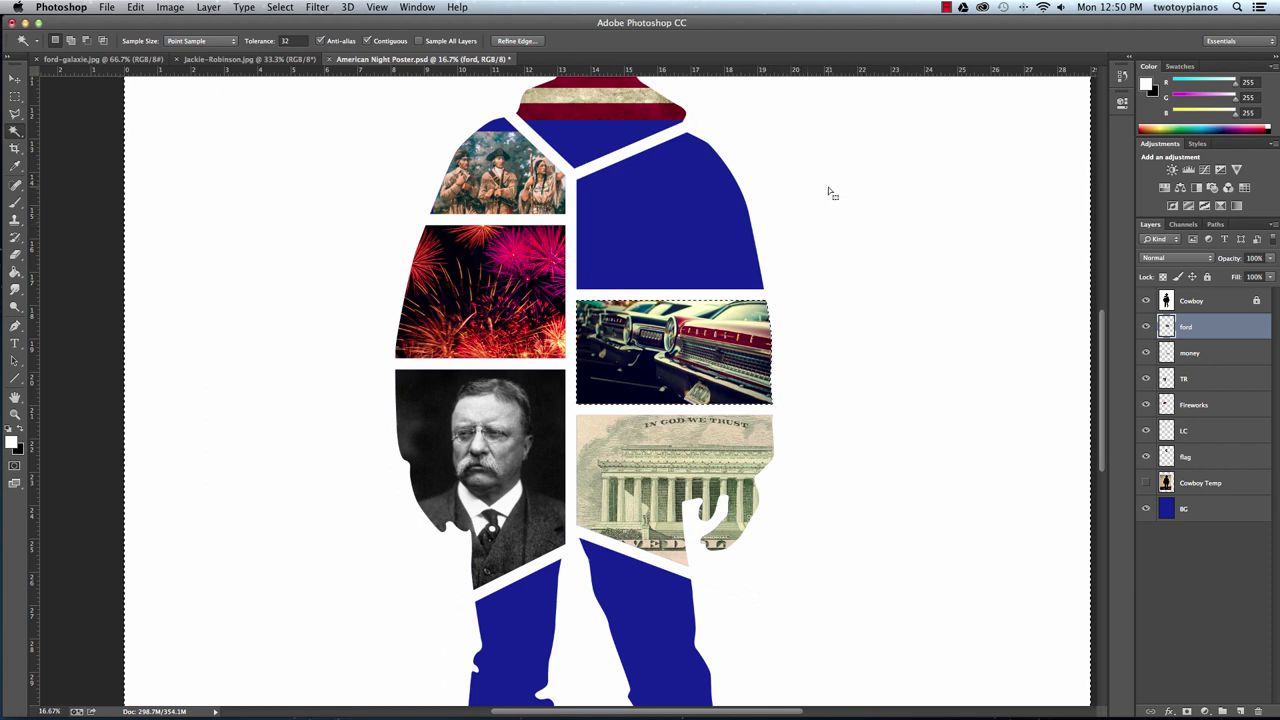
{"action": "key", "text": "super+d"}
Close the car source photo and bring the Jackie Robinson baseball photo into the poster.
{"action": "left_click", "coordinate": [65, 59]}
{"action": "left_click", "coordinate": [37, 59]}
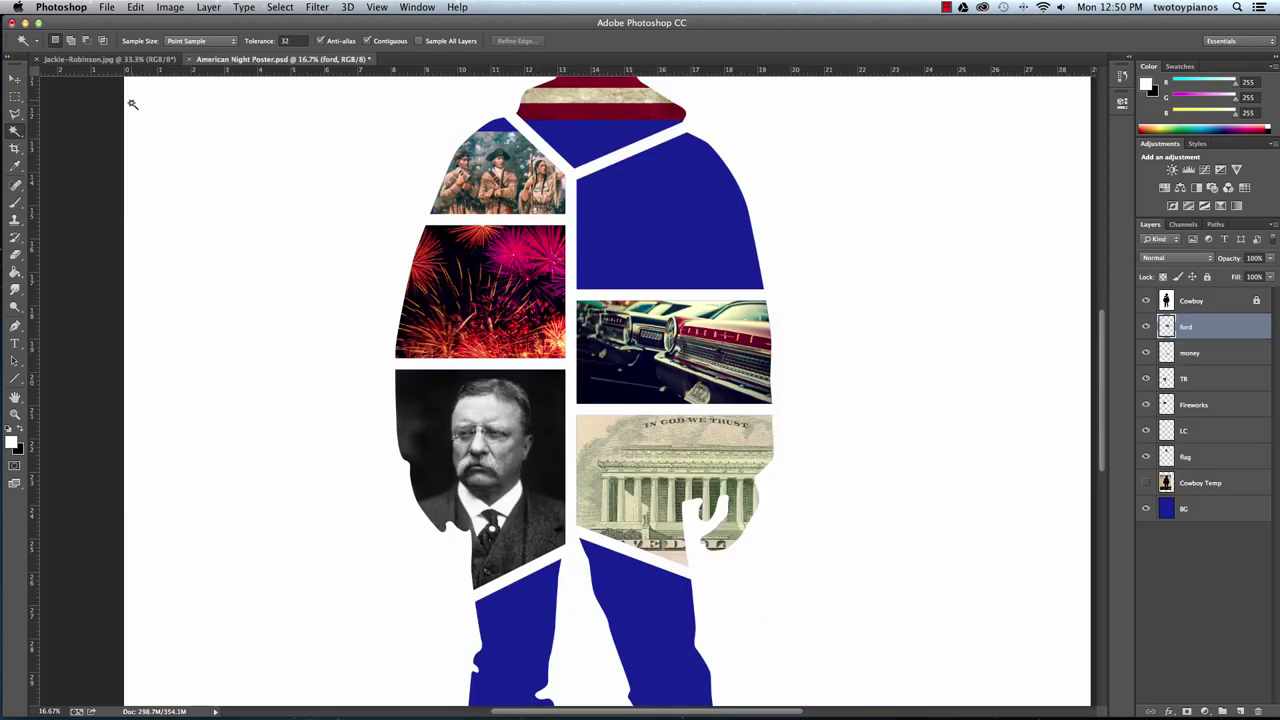
{"action": "left_click", "coordinate": [150, 59]}
{"action": "left_click", "coordinate": [14, 80]}
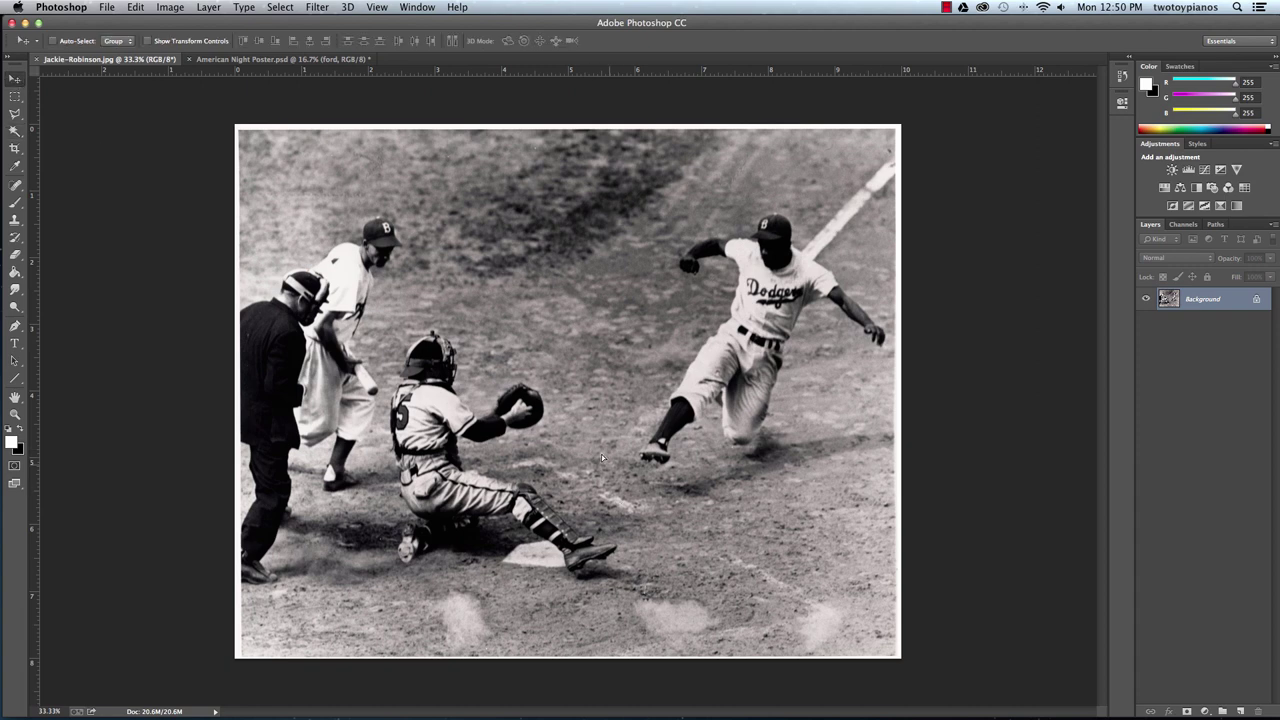
{"action": "left_click", "coordinate": [278, 63]}
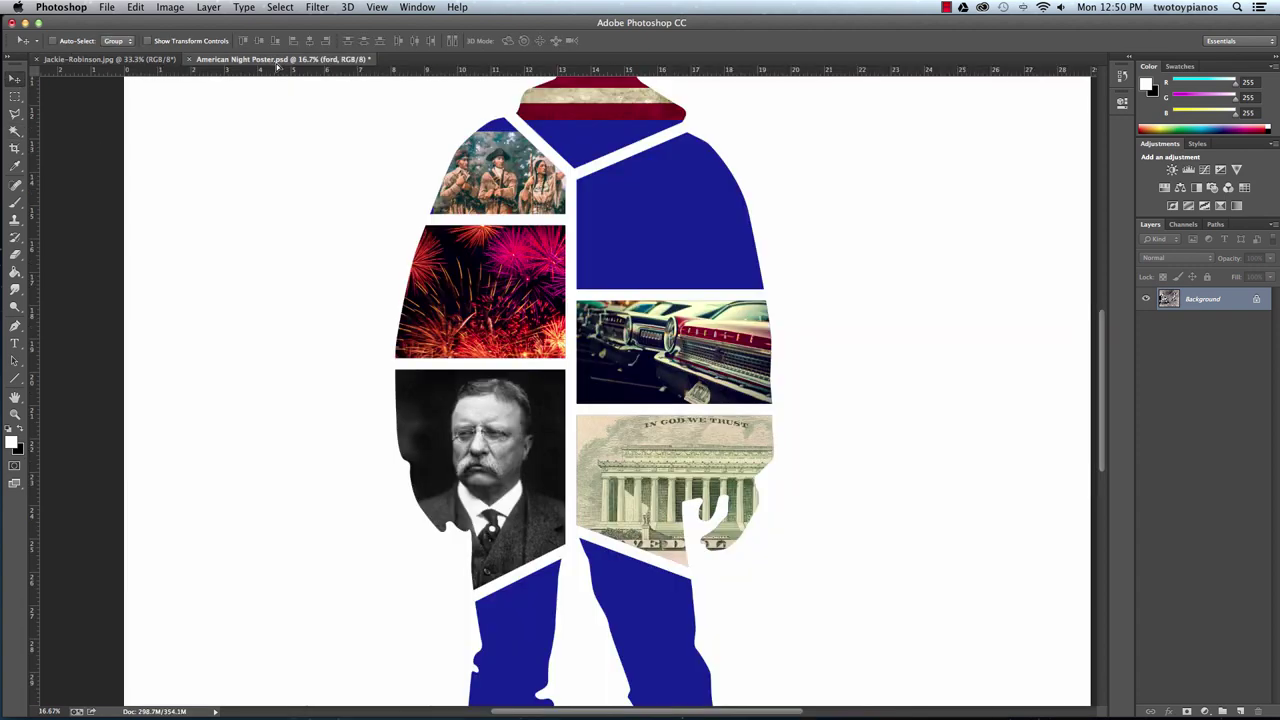
{"action": "left_click_drag", "start_coordinate": [606, 218], "coordinate": [608, 222]}
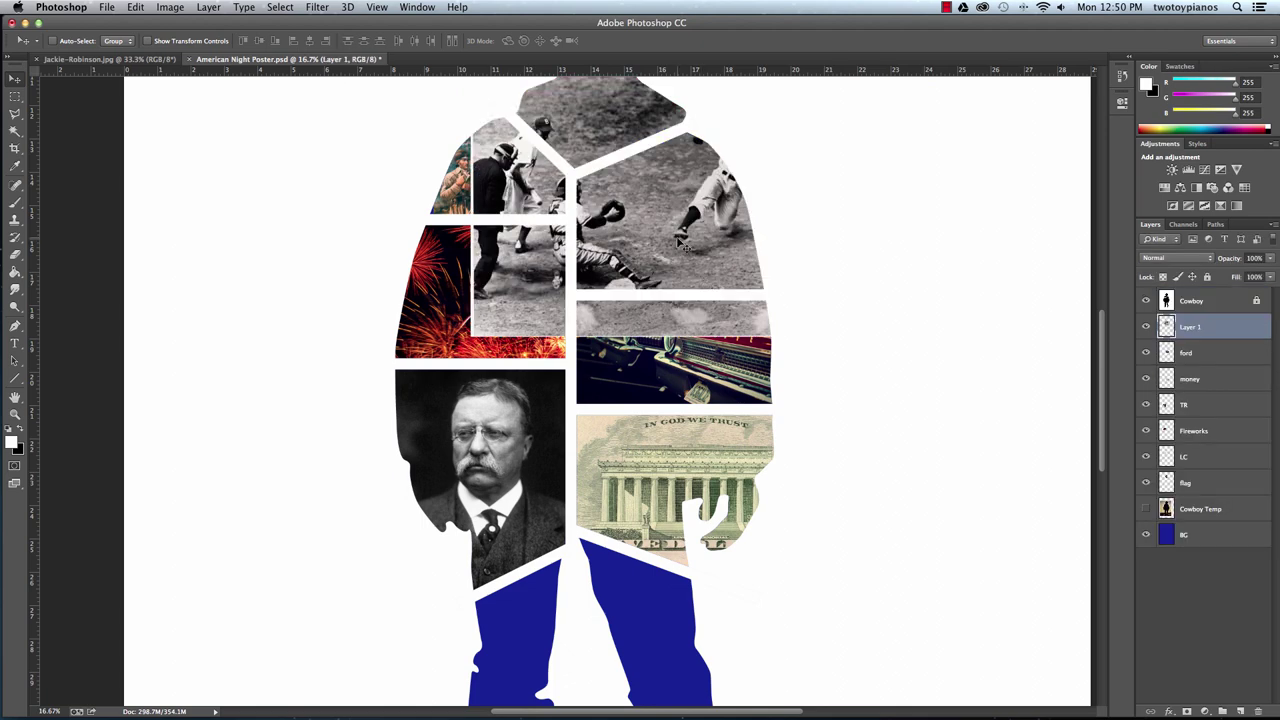
Free Transform the baseball photo down to fit the upper-right chest cell.
{"action": "key", "text": "super+t"}
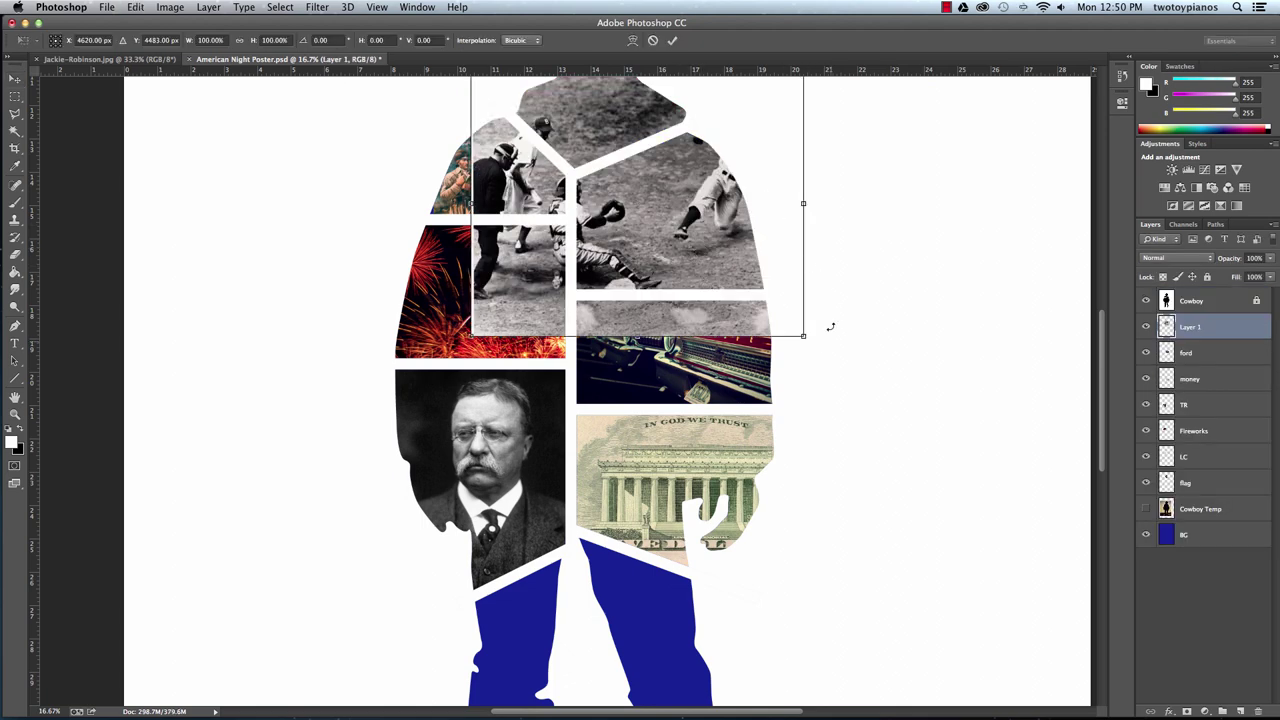
{"action": "left_click_drag", "start_coordinate": [805, 337], "coordinate": [846, 405]}
{"action": "left_click_drag", "start_coordinate": [743, 201], "coordinate": [703, 341]}
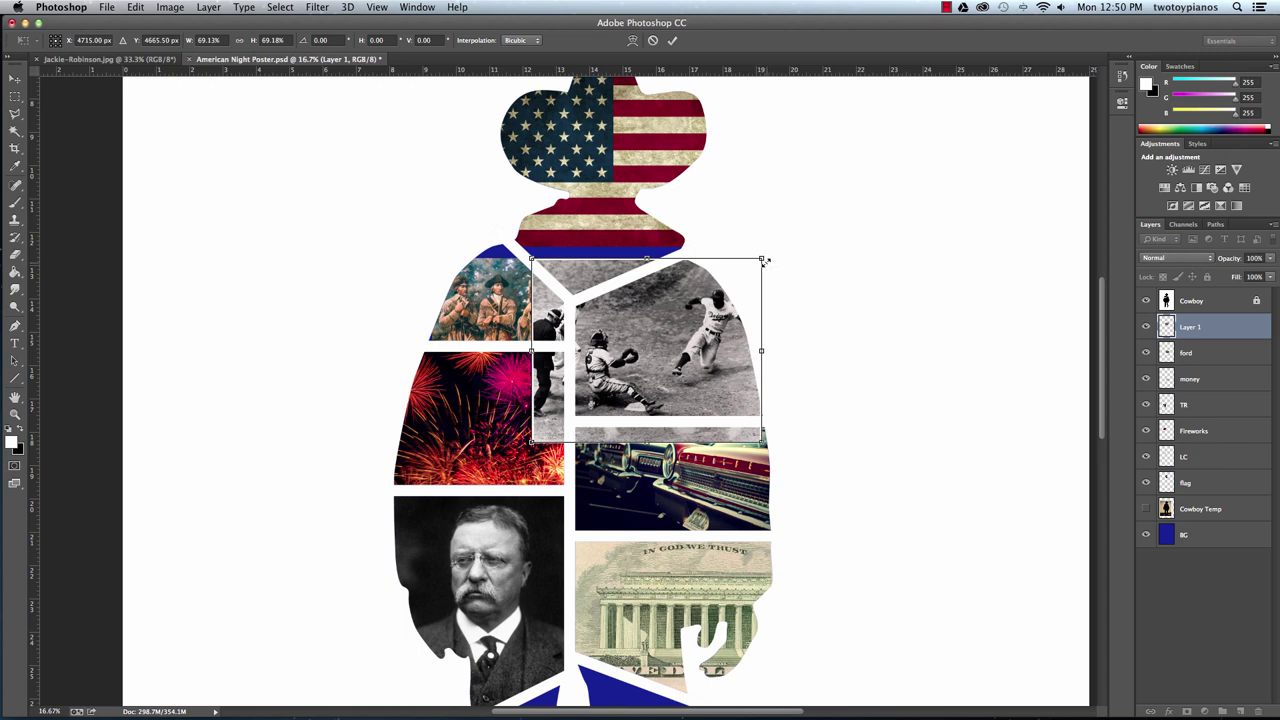
{"action": "left_click_drag", "start_coordinate": [761, 258], "coordinate": [743, 272]}
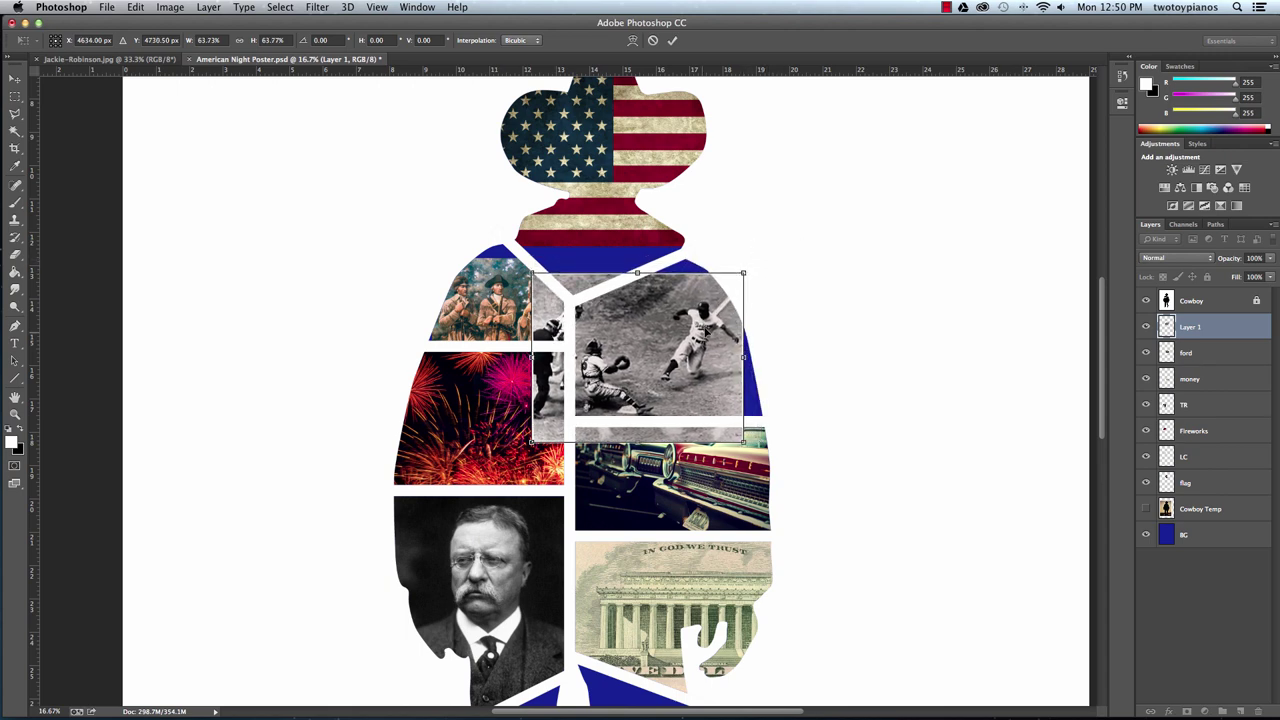
{"action": "left_click_drag", "start_coordinate": [683, 355], "coordinate": [679, 350]}
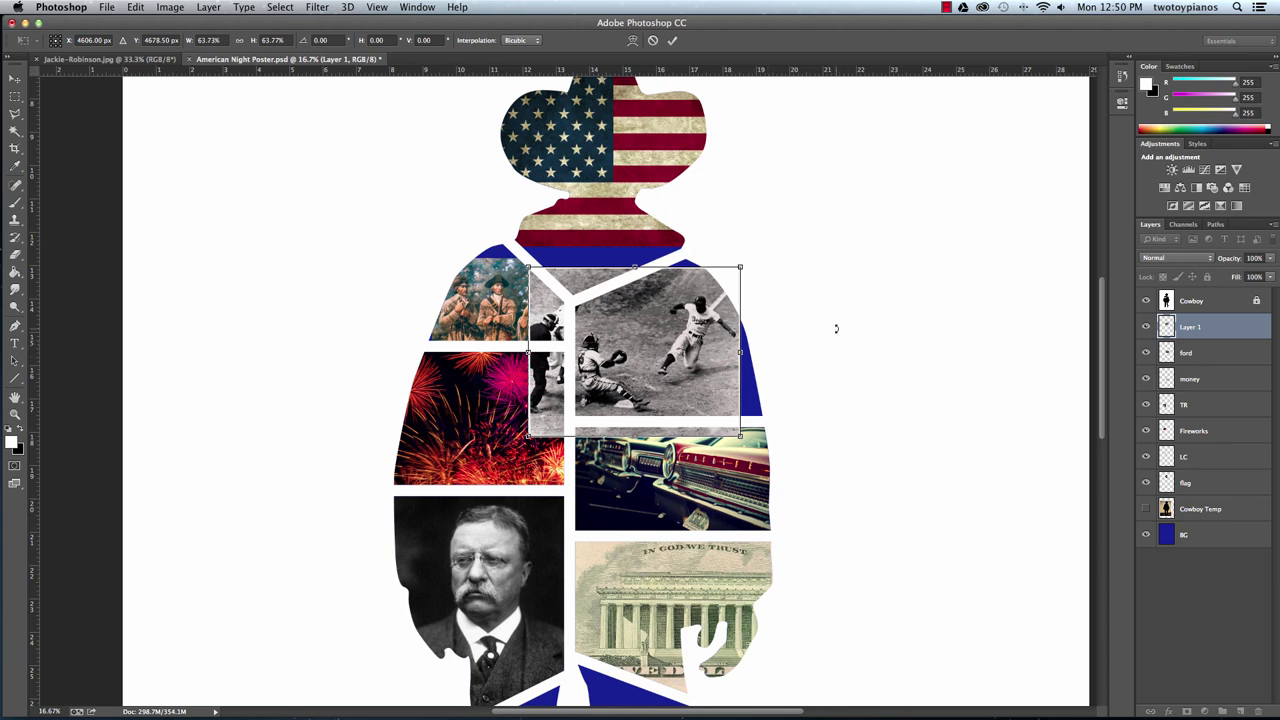
{"action": "key", "text": "Return"}
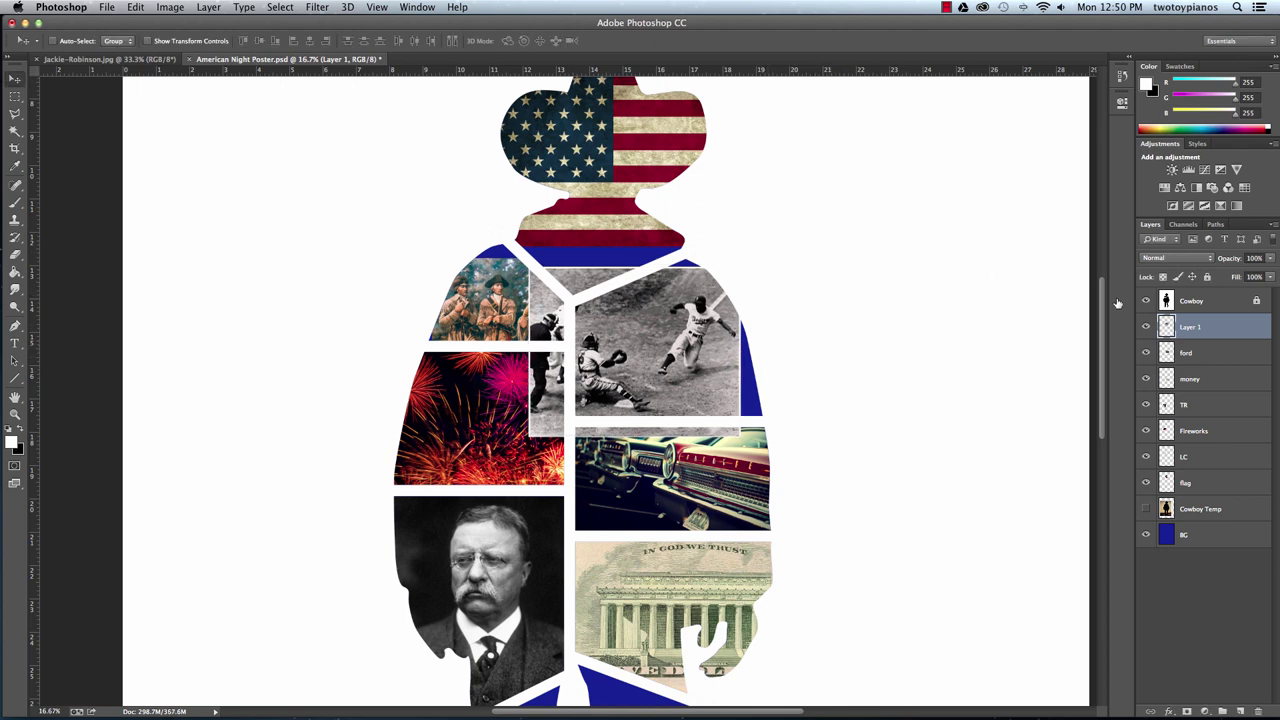
Rename the baseball layer to 'JR' and trim the photo to the upper-right chest cell.
{"action": "double_click", "coordinate": [1195, 327]}
{"action": "key", "text": "BackSpace"}
{"action": "key", "text": "Return"}
{"action": "left_click", "coordinate": [1195, 303]}
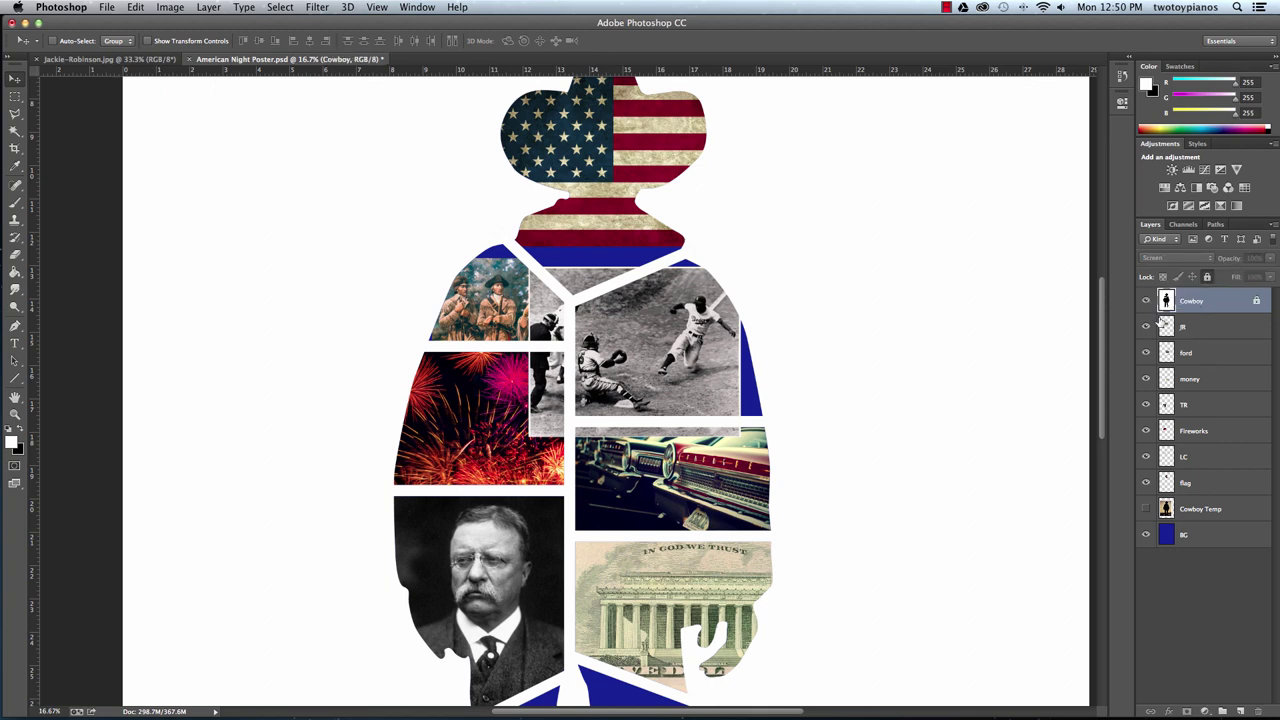
{"action": "left_click", "coordinate": [15, 131]}
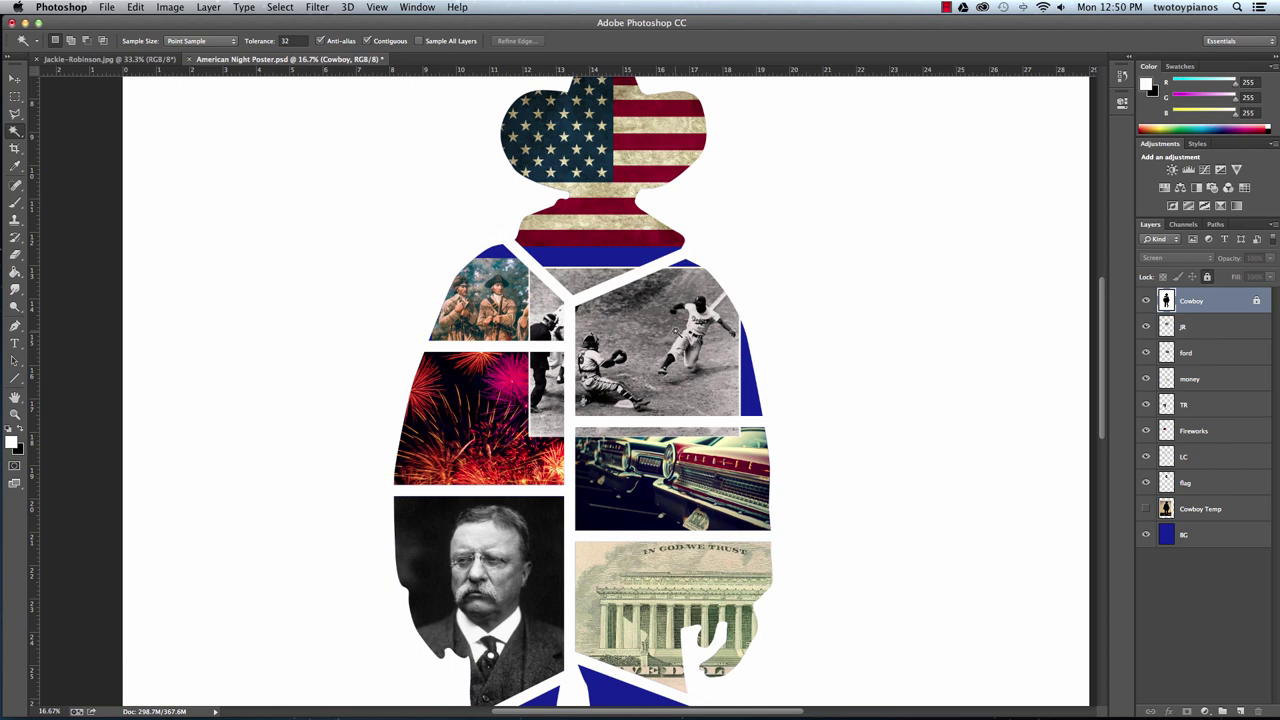
{"action": "left_click", "coordinate": [677, 336]}
{"action": "left_click", "coordinate": [1224, 336]}
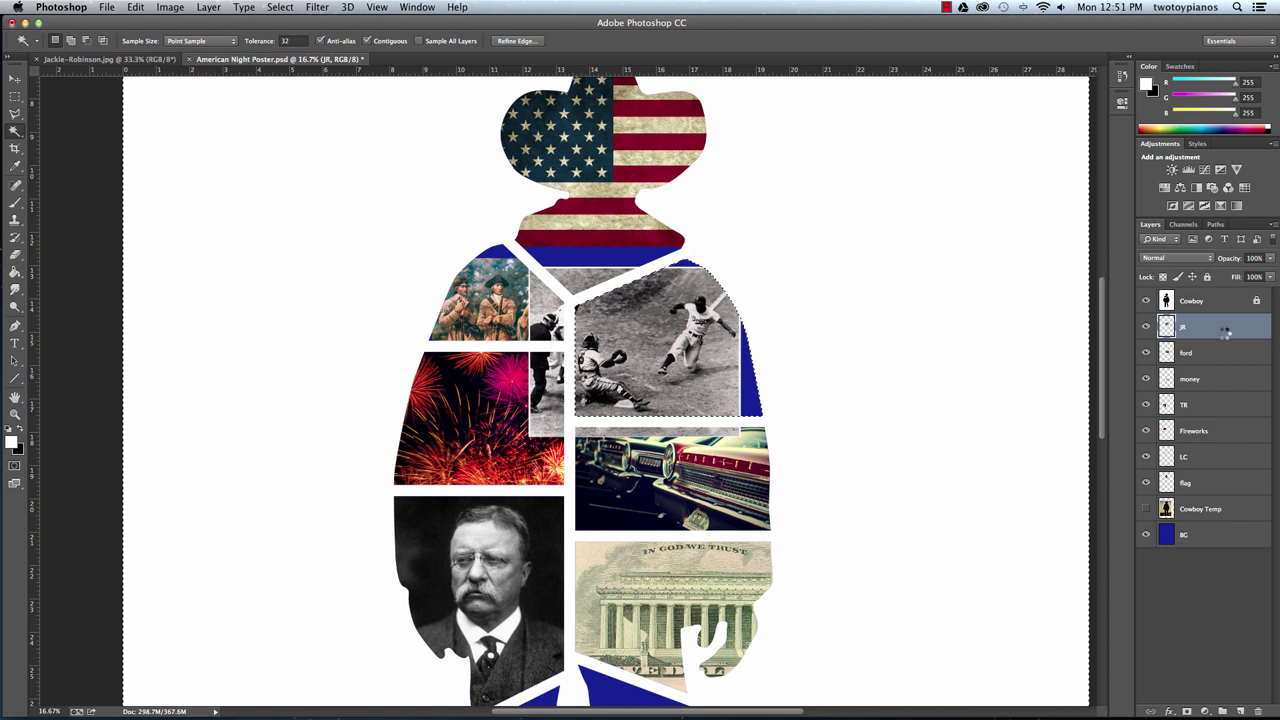
{"action": "key", "text": "Delete"}
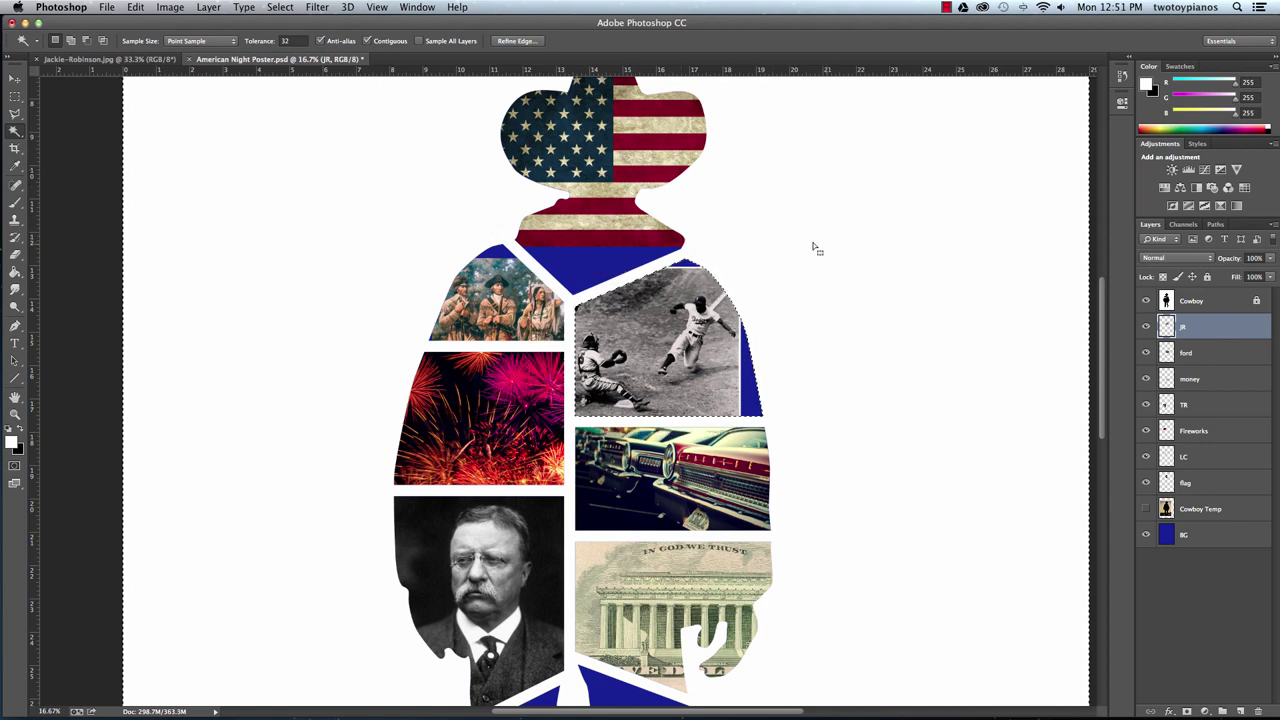
Zoom out to the whole poster and add a new empty layer.
{"action": "key", "text": "super+minus"}
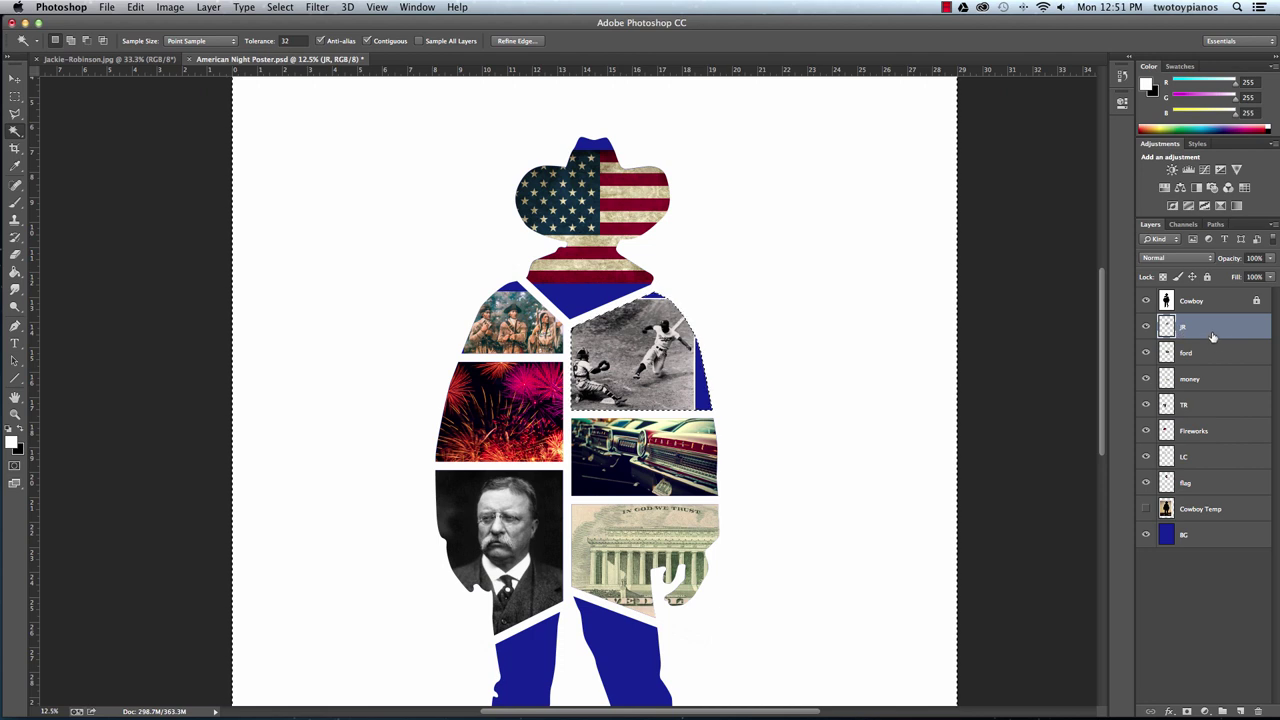
{"action": "left_click", "coordinate": [1240, 711]}
{"action": "double_click", "coordinate": [1189, 327]}
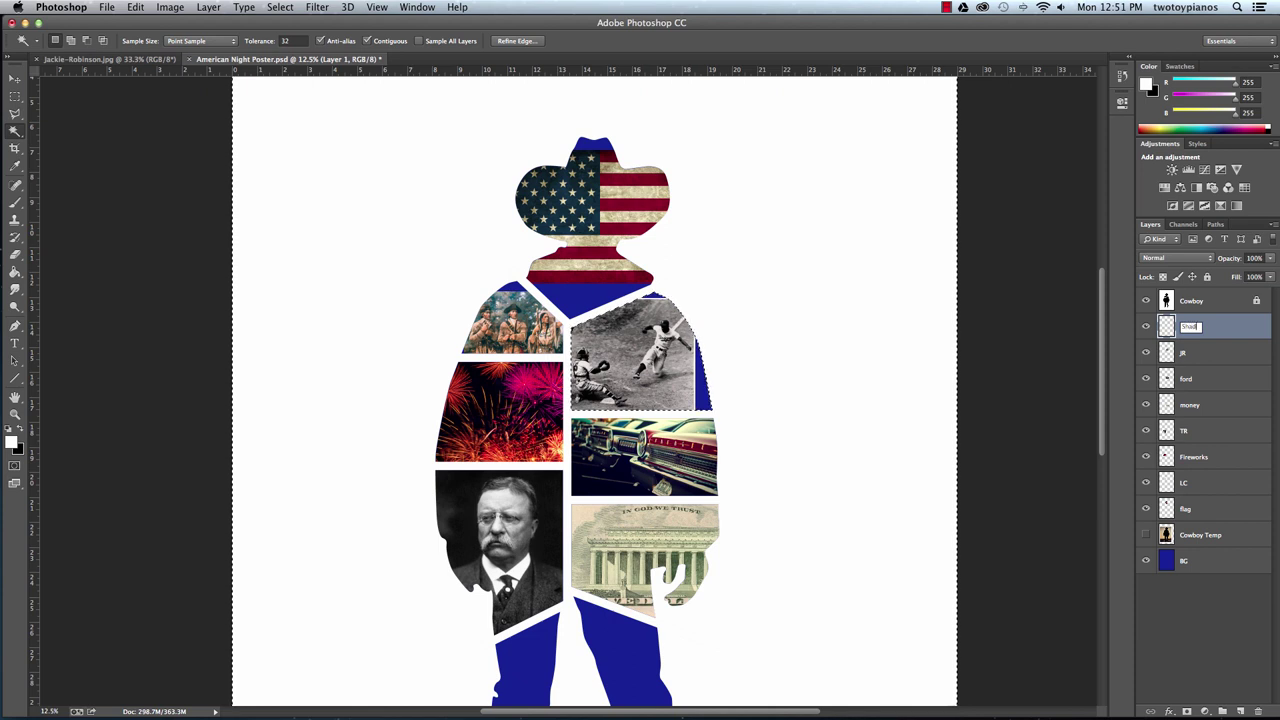
Name the new layer 'Shadow' and set up a black Foreground to Transparent gradient.
{"action": "key", "text": "Return"}
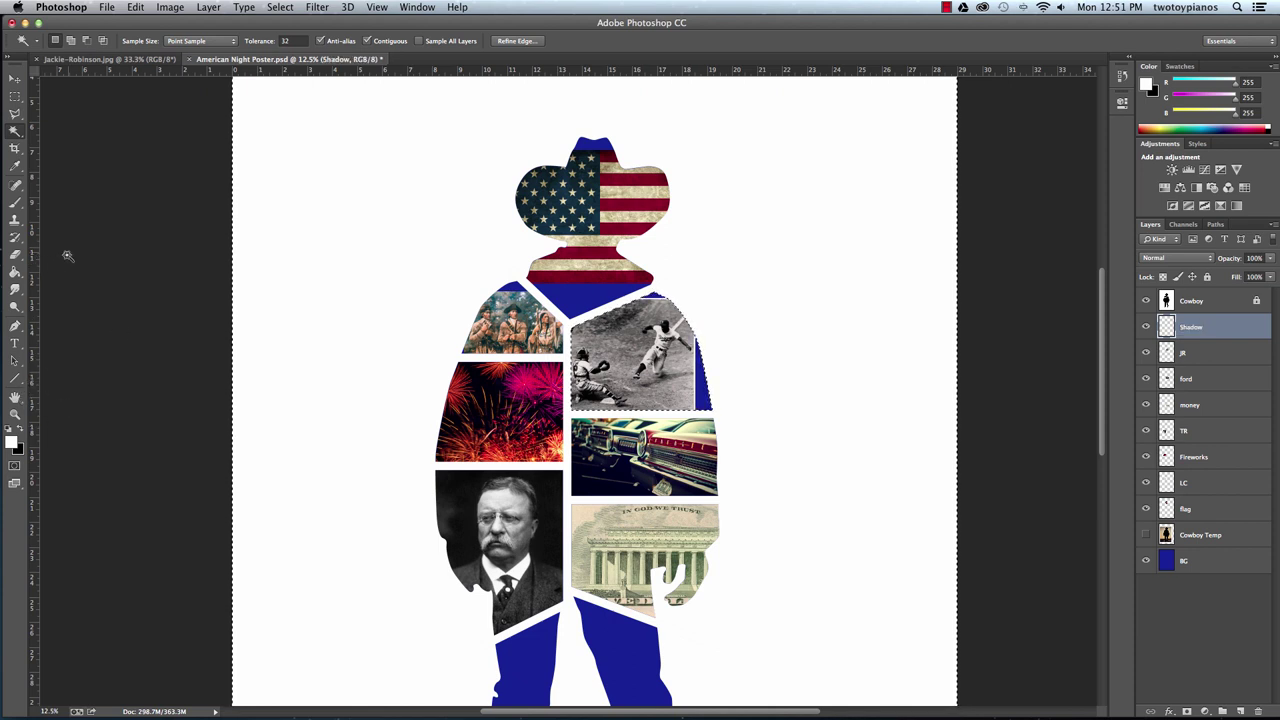
{"action": "left_click", "coordinate": [19, 274]}
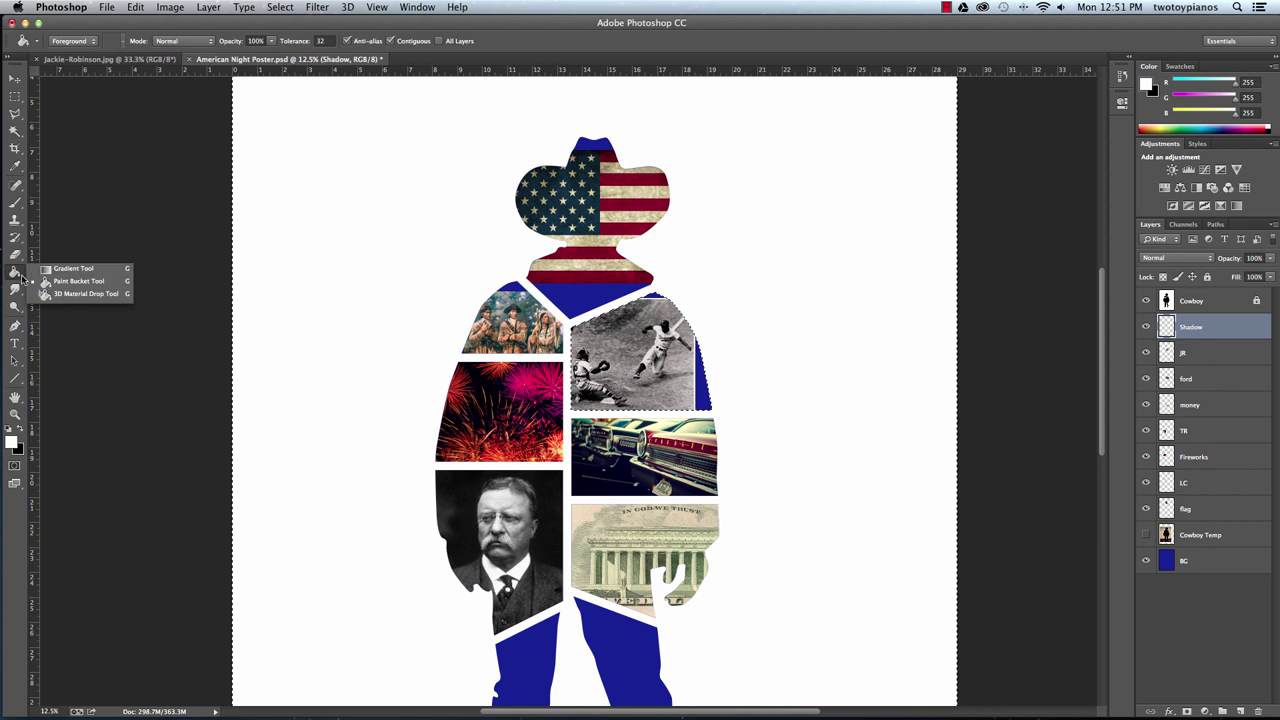
{"action": "left_click", "coordinate": [76, 270]}
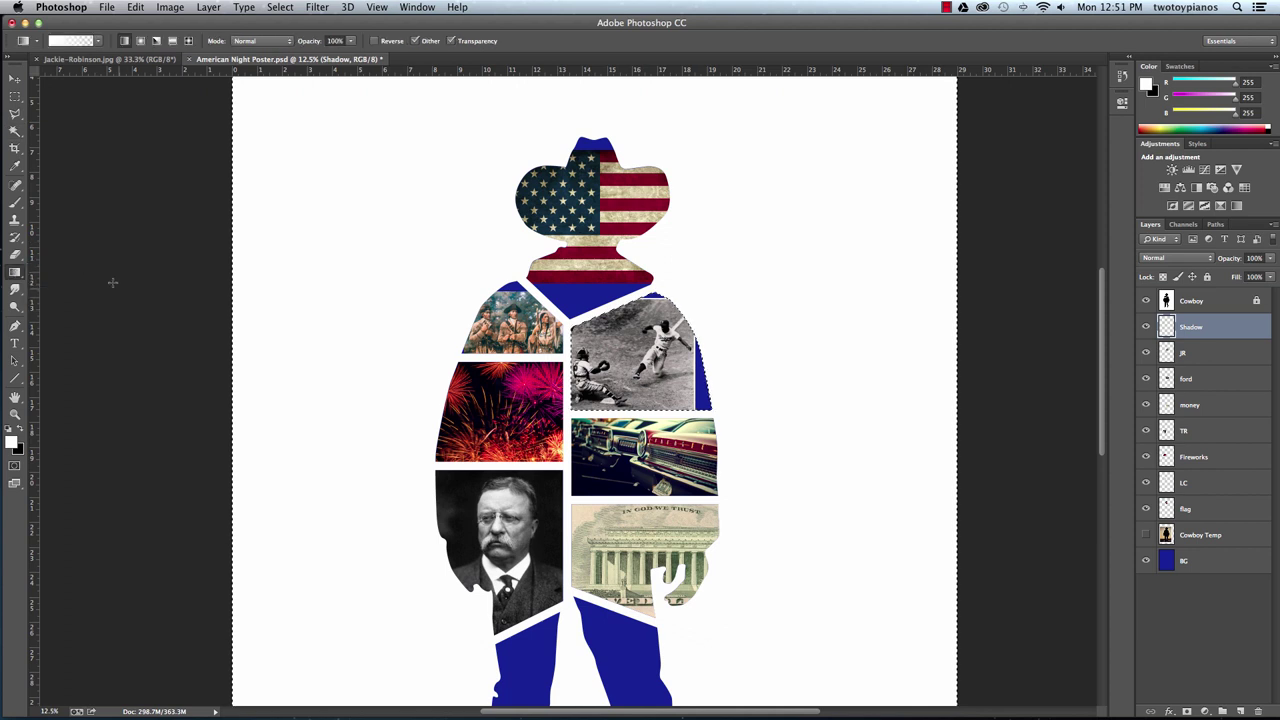
{"action": "left_click", "coordinate": [98, 41]}
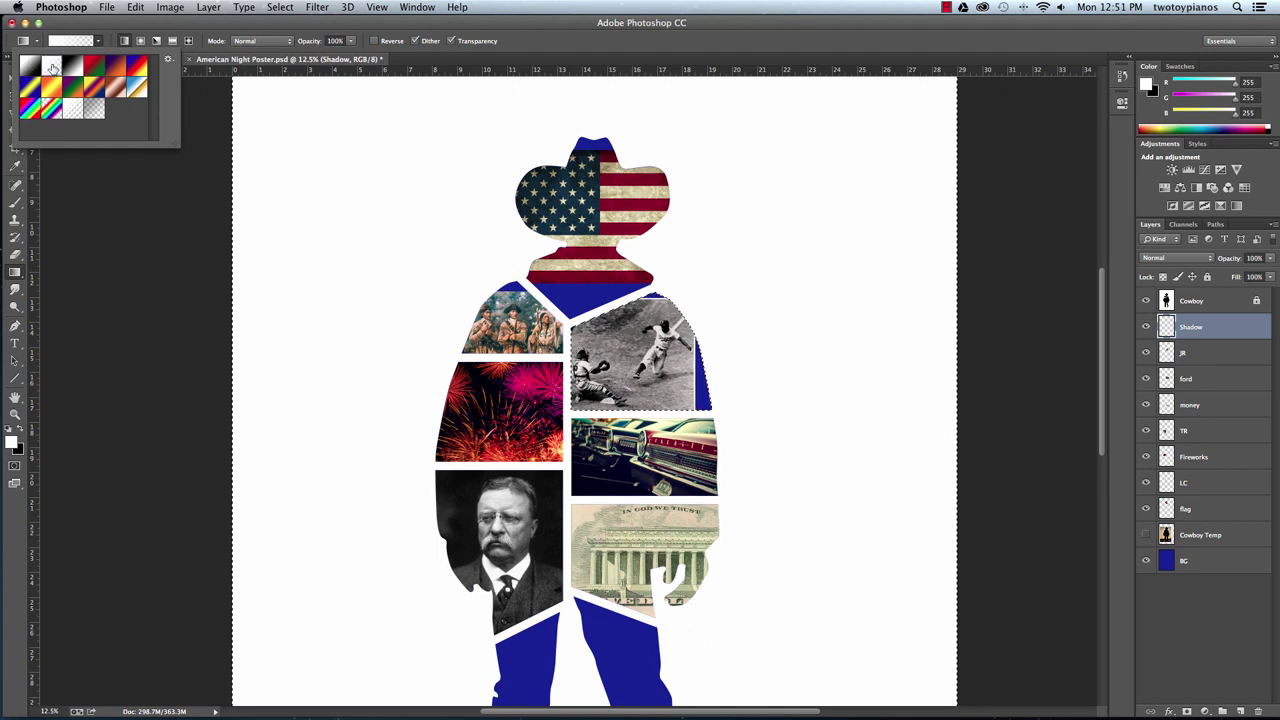
{"action": "double_click", "coordinate": [51, 68]}
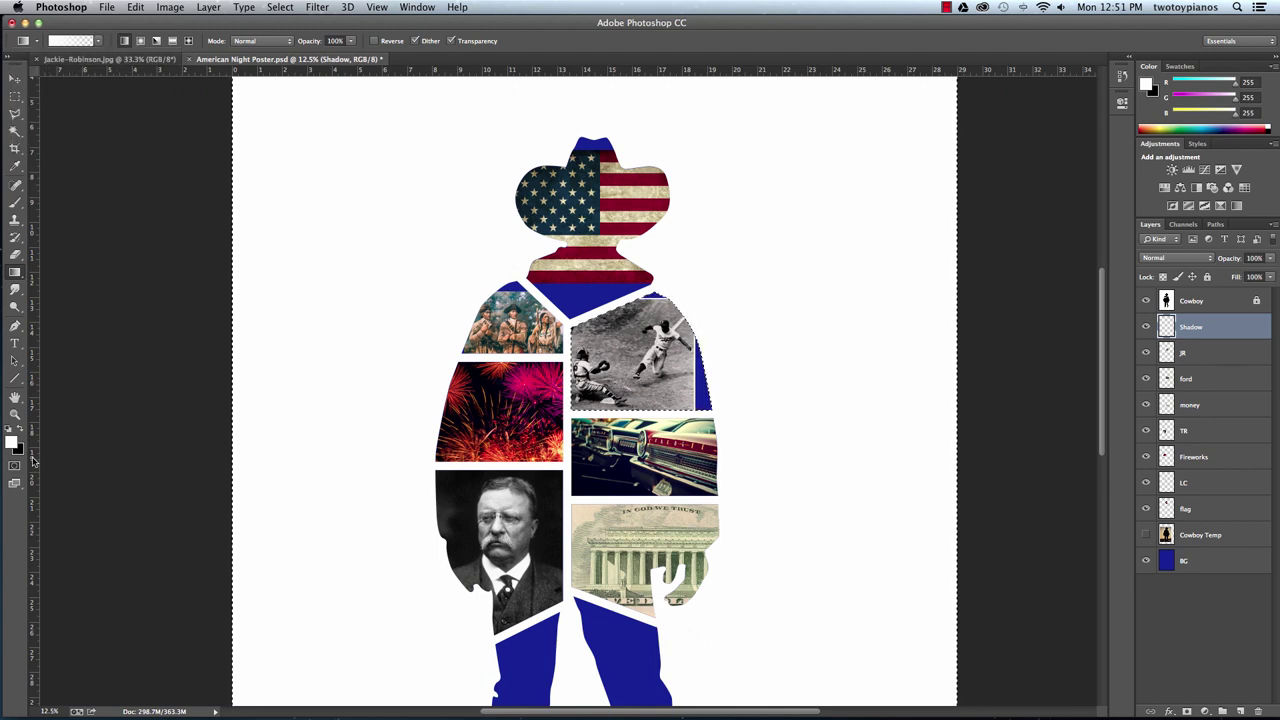
{"action": "left_click", "coordinate": [21, 429]}
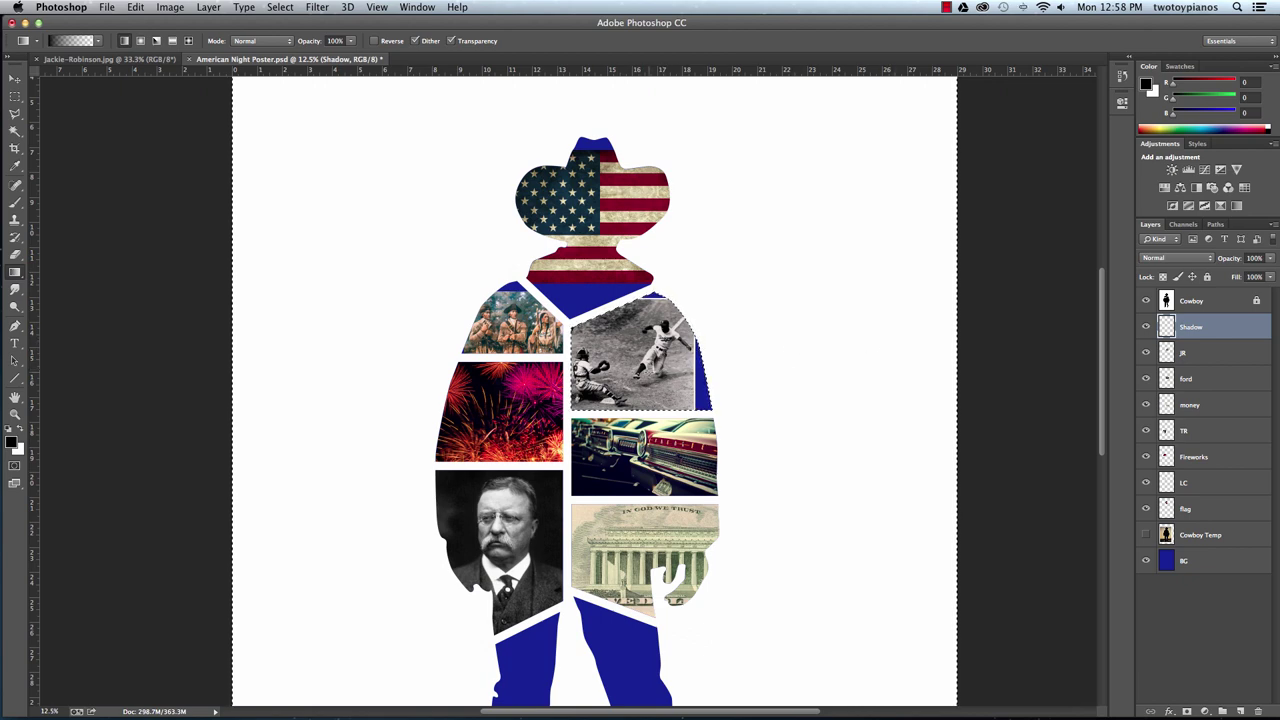
Invert to the baseball photo shape and drag a black-to-transparent gradient across its right side.
{"action": "key", "text": "super+shift+i"}
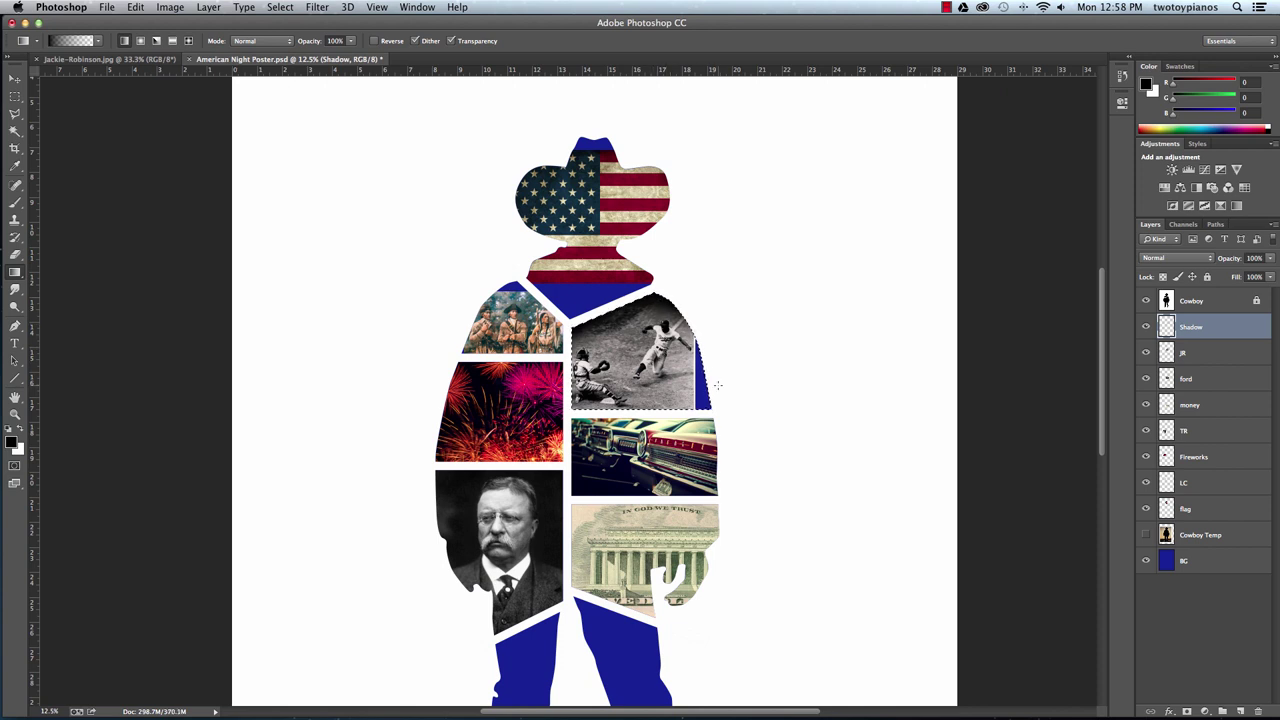
{"action": "left_click_drag", "start_coordinate": [716, 384], "coordinate": [650, 382]}
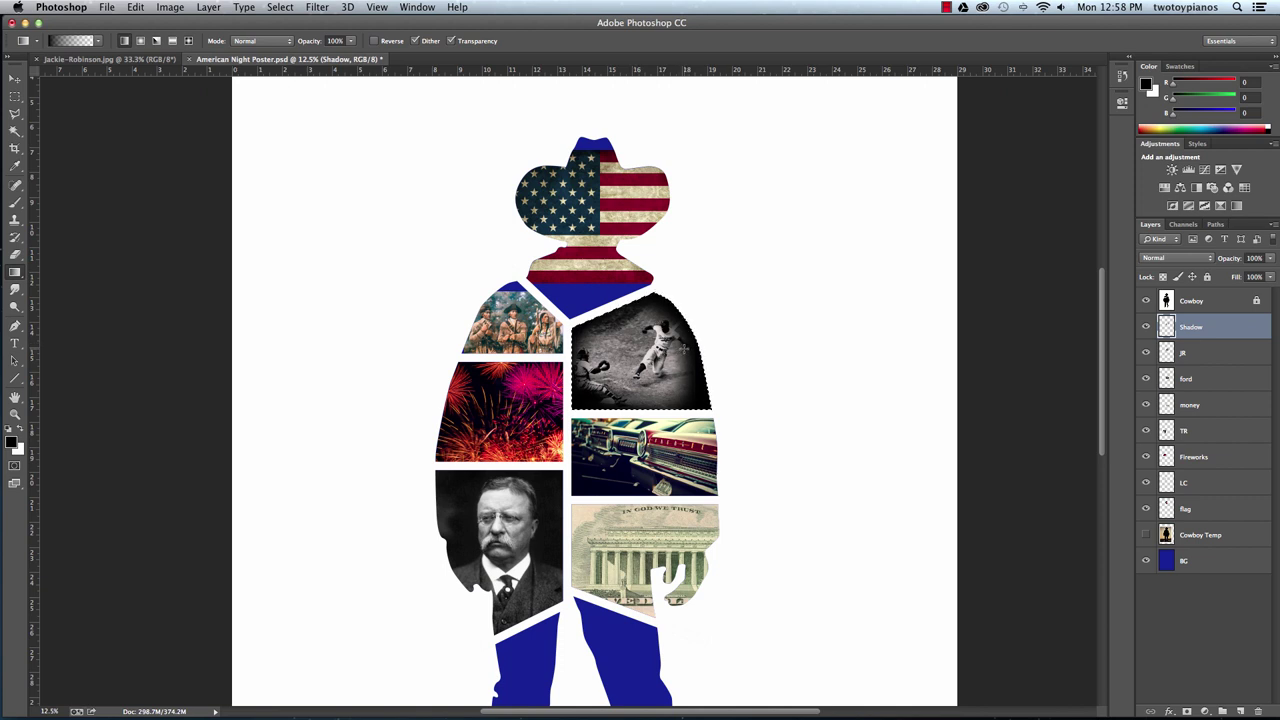
Magic Wand-select the Ford Galaxie car panel, then switch to the Gradient tool on the Shadow layer.
{"action": "left_click", "coordinate": [1202, 301]}
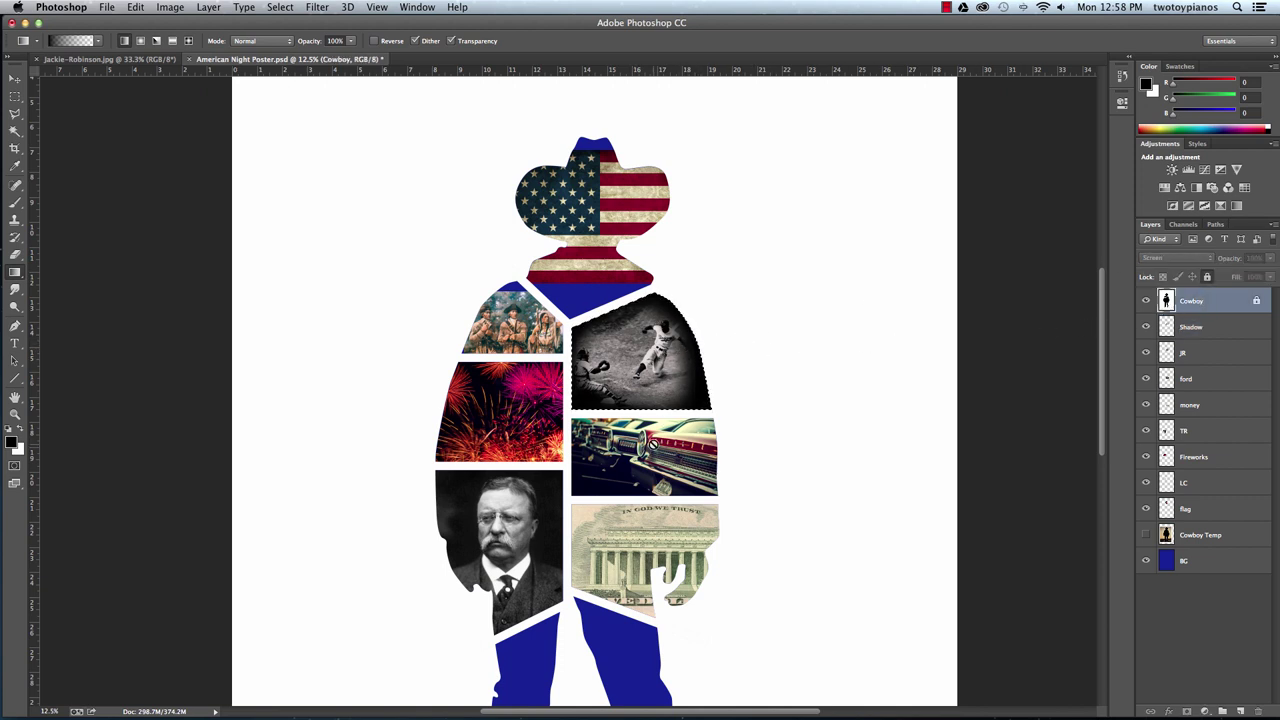
{"action": "key", "text": "w"}
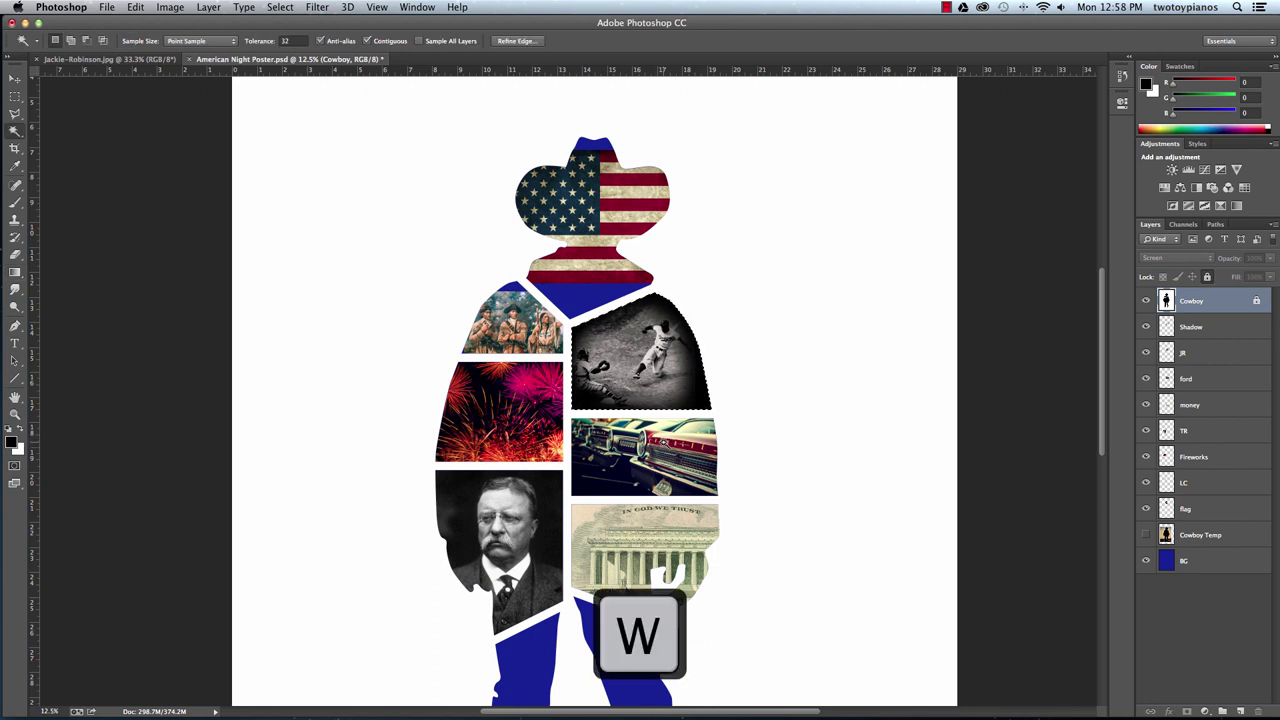
{"action": "left_click", "coordinate": [661, 456]}
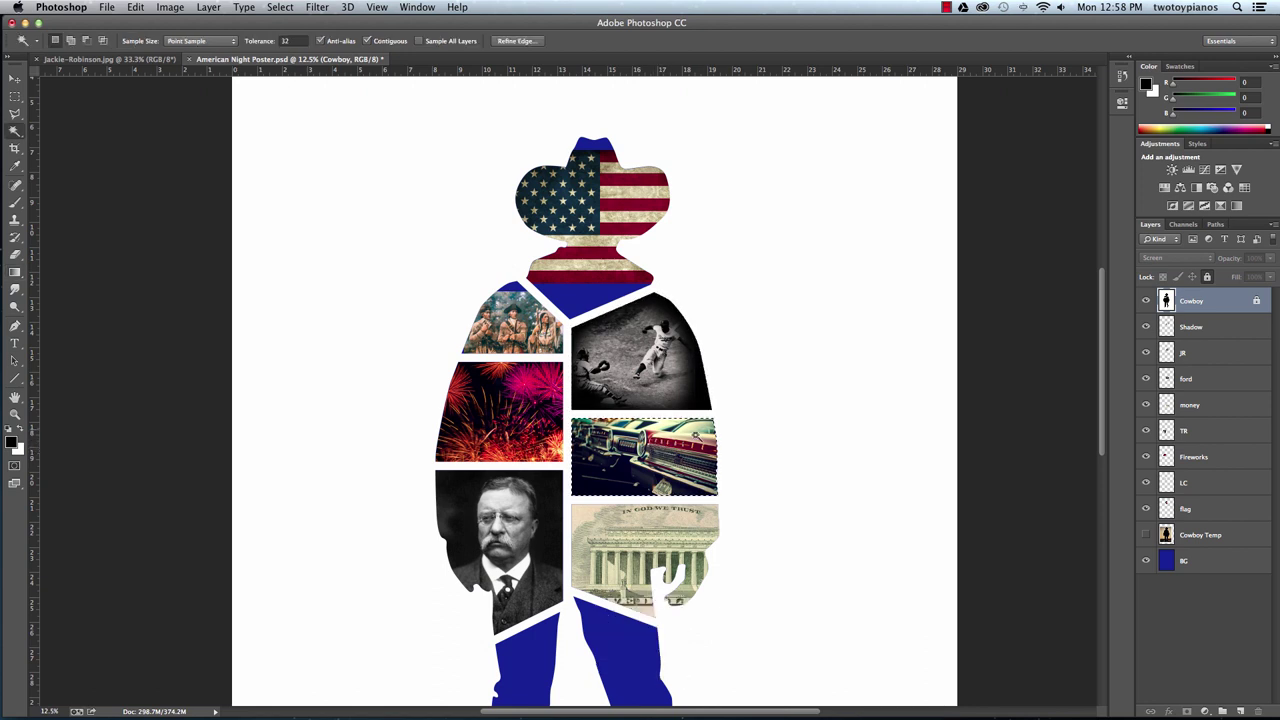
{"action": "left_click", "coordinate": [1195, 327]}
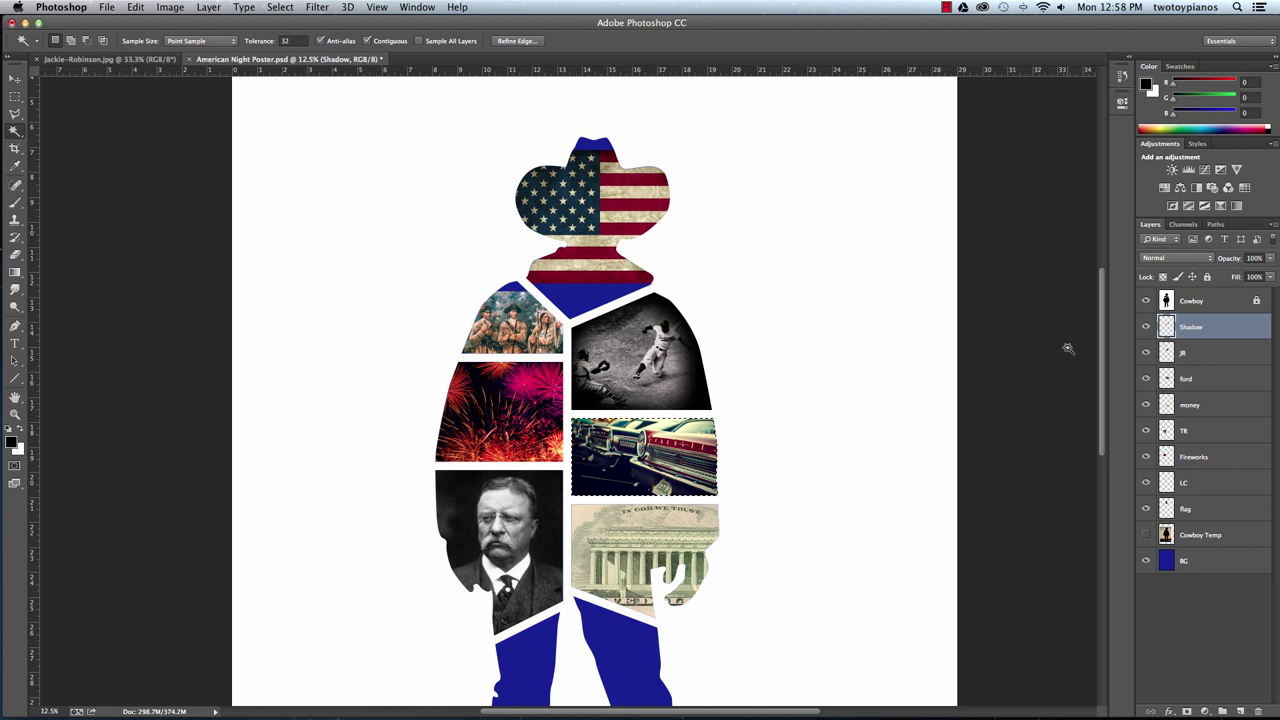
{"action": "key", "text": "g"}
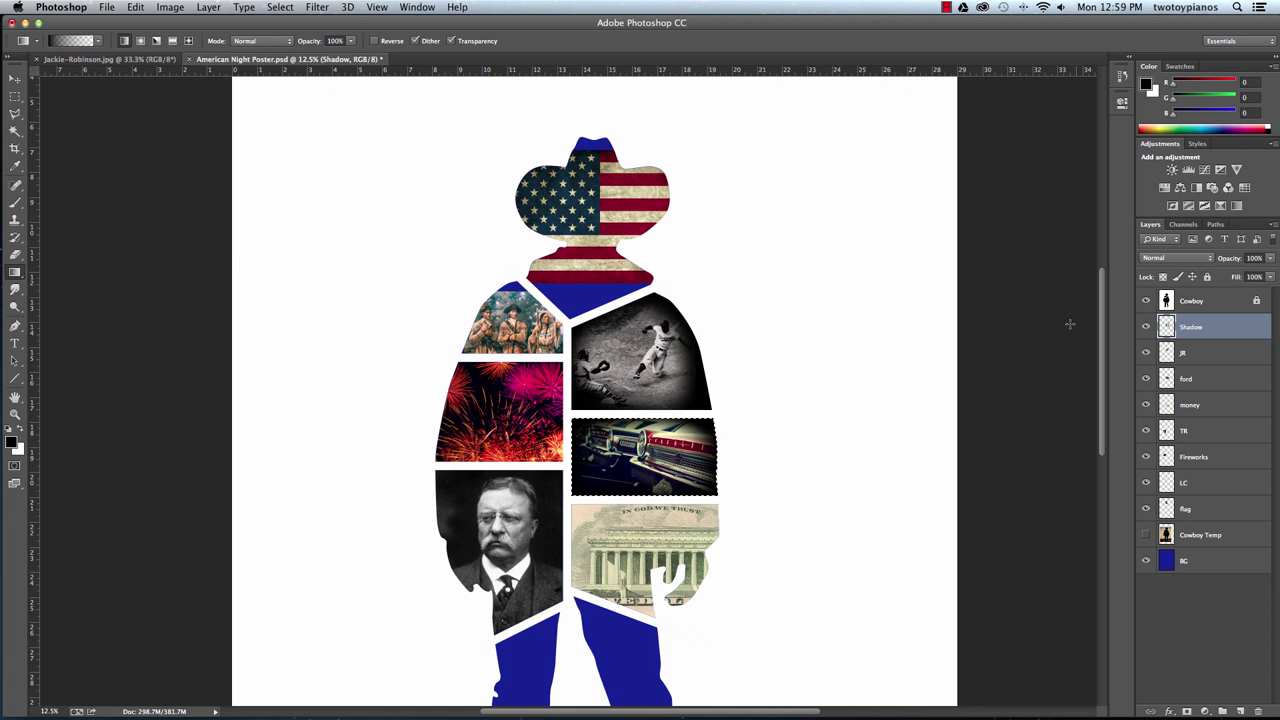
Magic Wand-select the five-dollar banknote panel and switch to the Gradient tool on the Shadow layer.
{"action": "left_click", "coordinate": [1206, 304]}
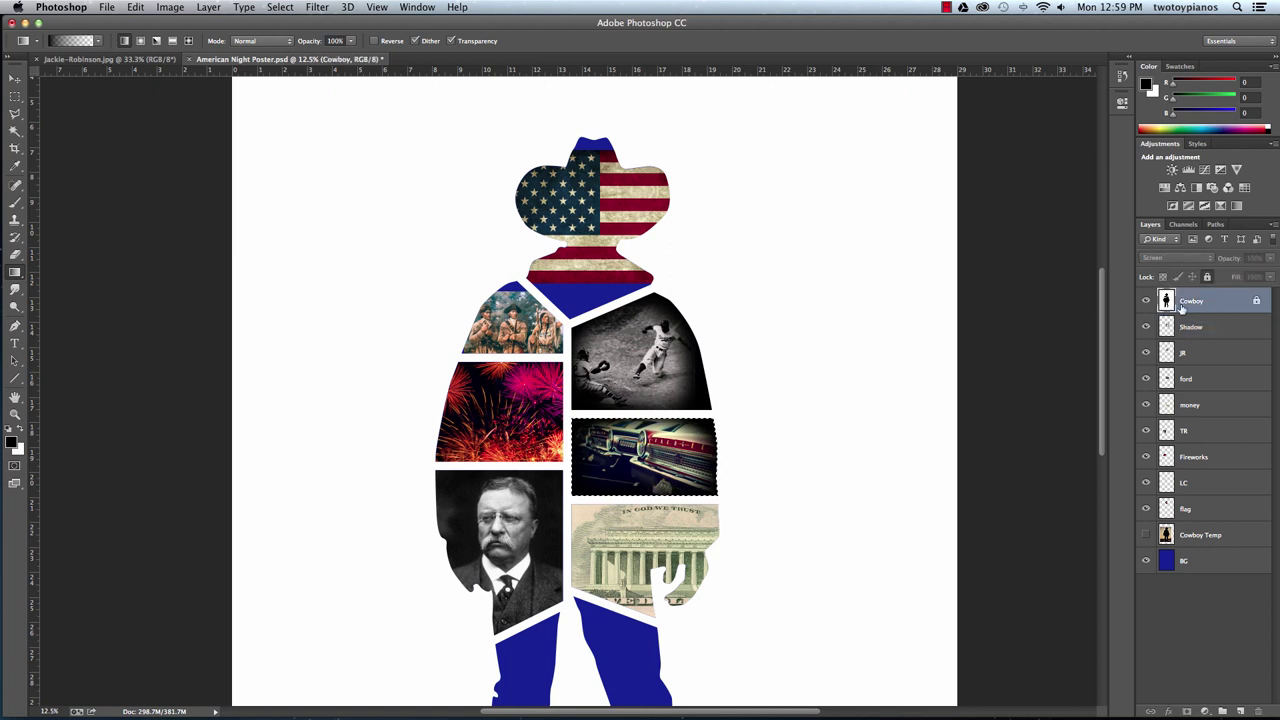
{"action": "key", "text": "w"}
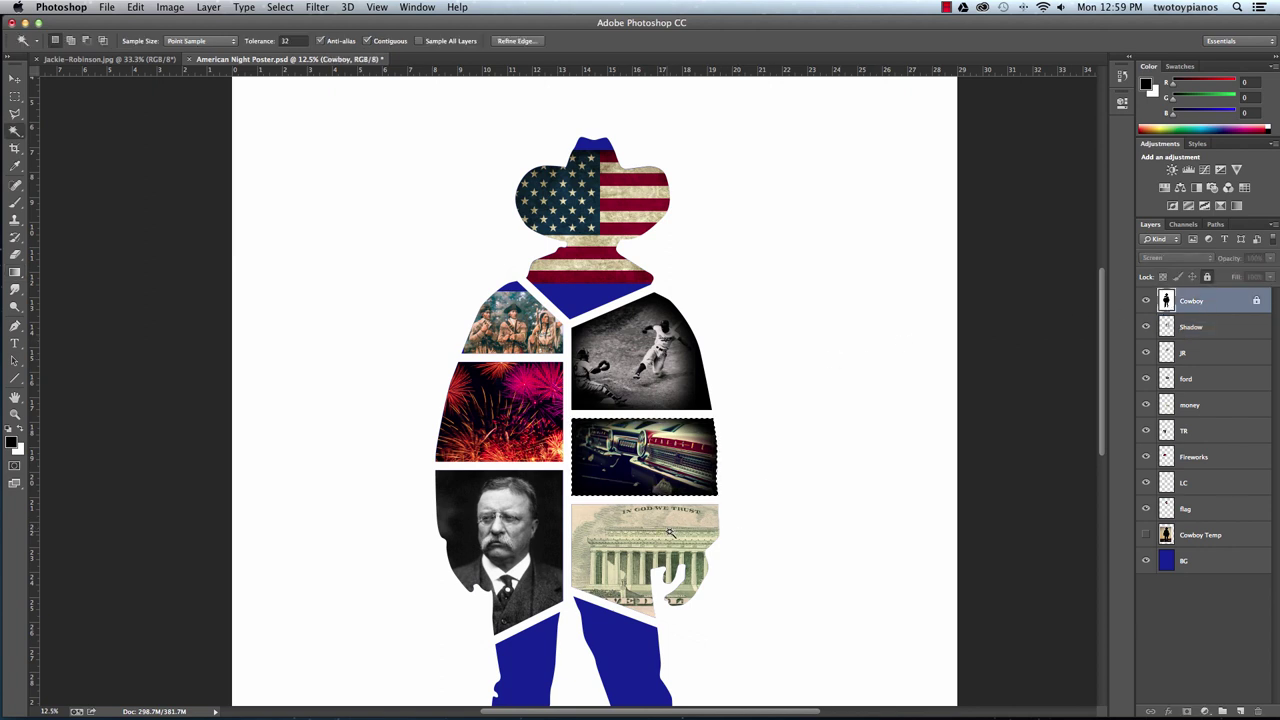
{"action": "left_click", "coordinate": [657, 537]}
{"action": "key", "text": "g"}
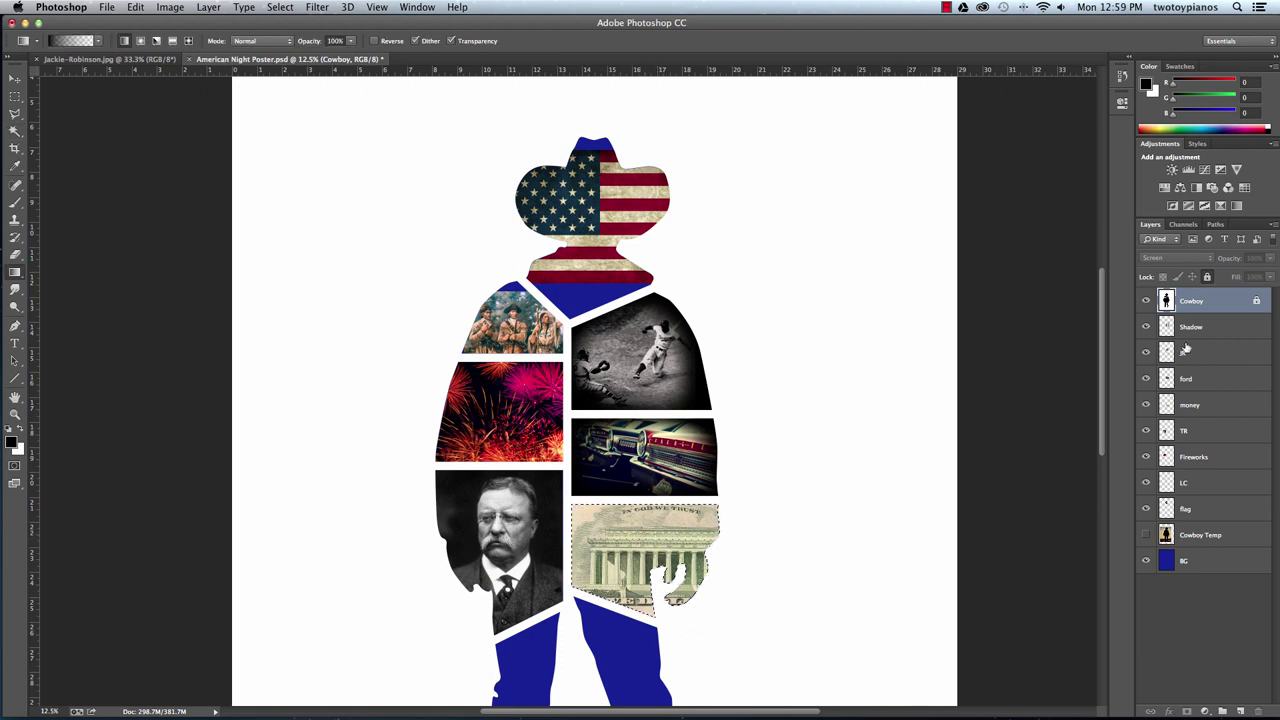
{"action": "key", "text": "alt+bracketleft"}
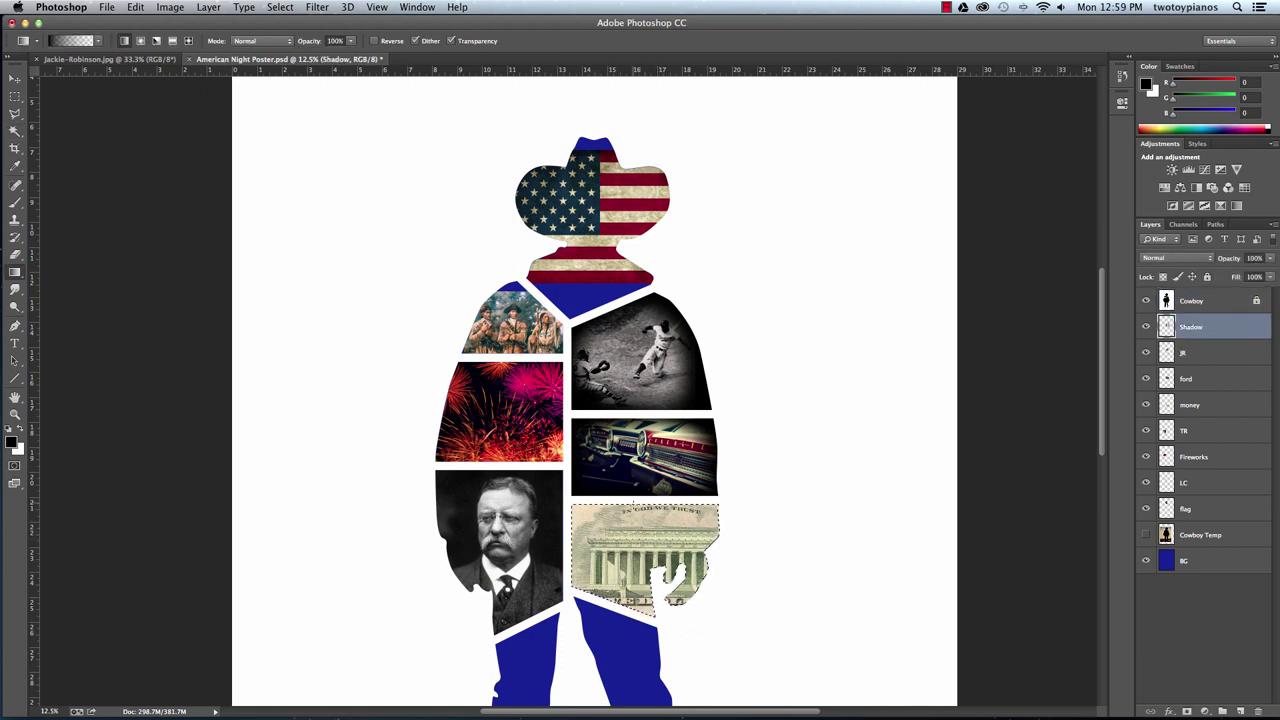
Drag dark gradients in from the banknote's top, right, left and bottom edges, undoing to compare.
{"action": "left_click_drag", "start_coordinate": [638, 500], "coordinate": [640, 528]}
{"action": "left_click_drag", "start_coordinate": [727, 546], "coordinate": [664, 549]}
{"action": "left_click_drag", "start_coordinate": [645, 500], "coordinate": [645, 550]}
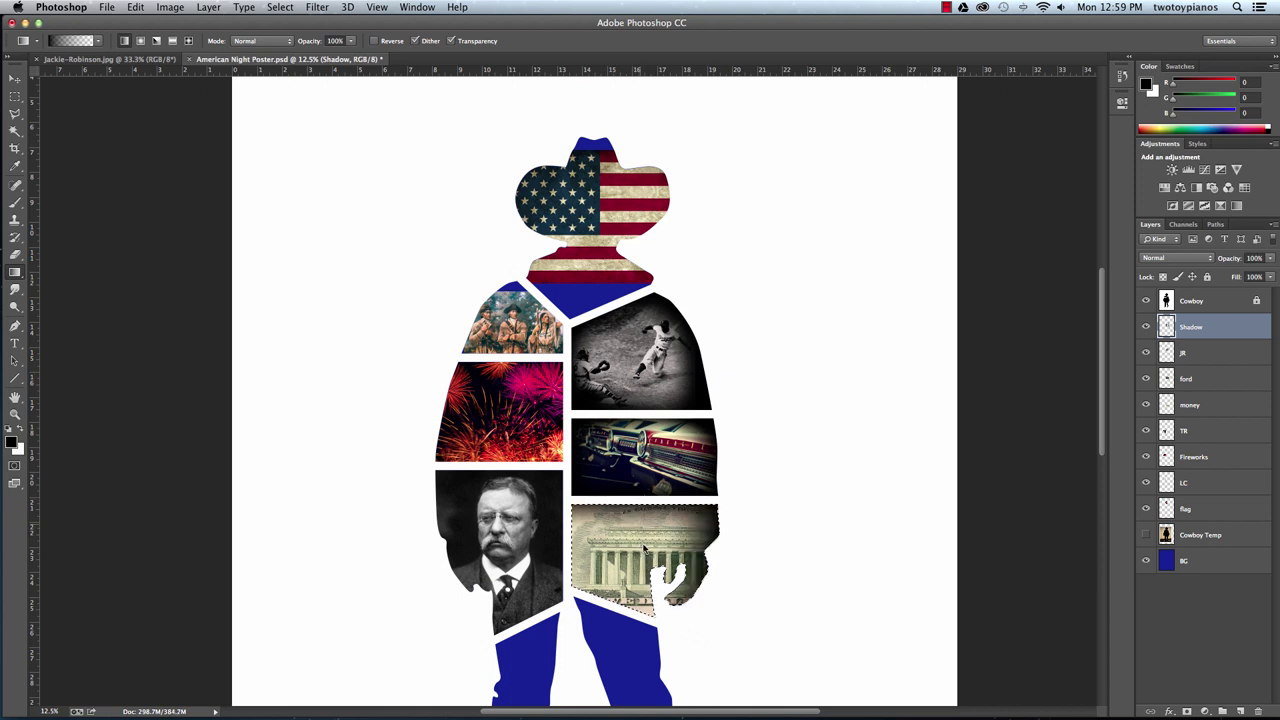
{"action": "key", "text": "super+z"}
{"action": "key", "text": "super+z"}
{"action": "key", "text": "super+z"}
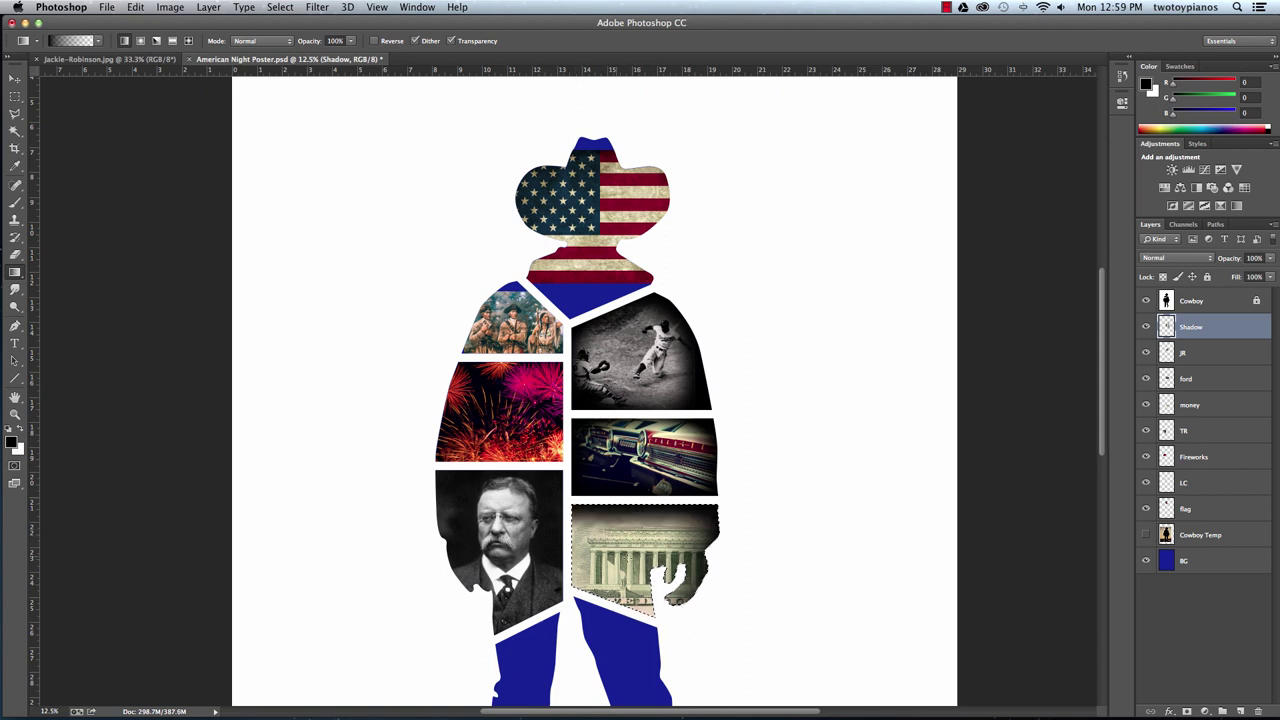
{"action": "key", "text": "super+z"}
{"action": "left_click_drag", "start_coordinate": [566, 548], "coordinate": [600, 548]}
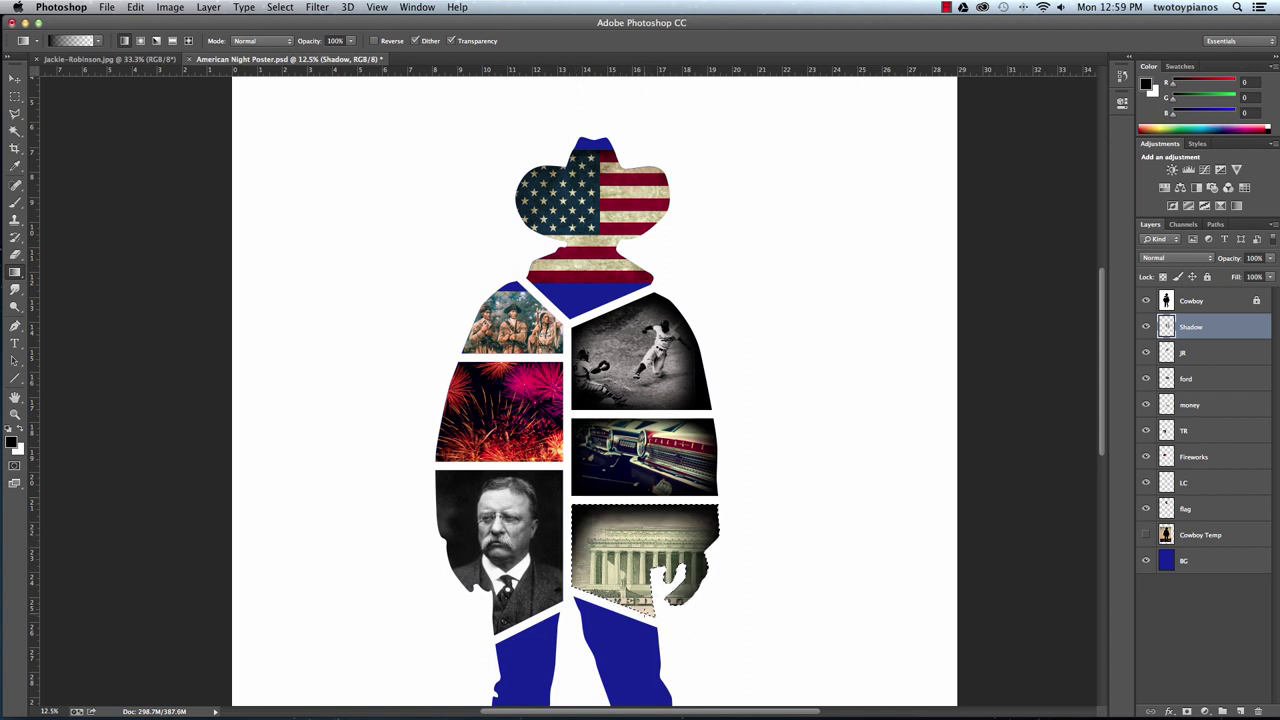
{"action": "left_click_drag", "start_coordinate": [650, 606], "coordinate": [648, 580]}
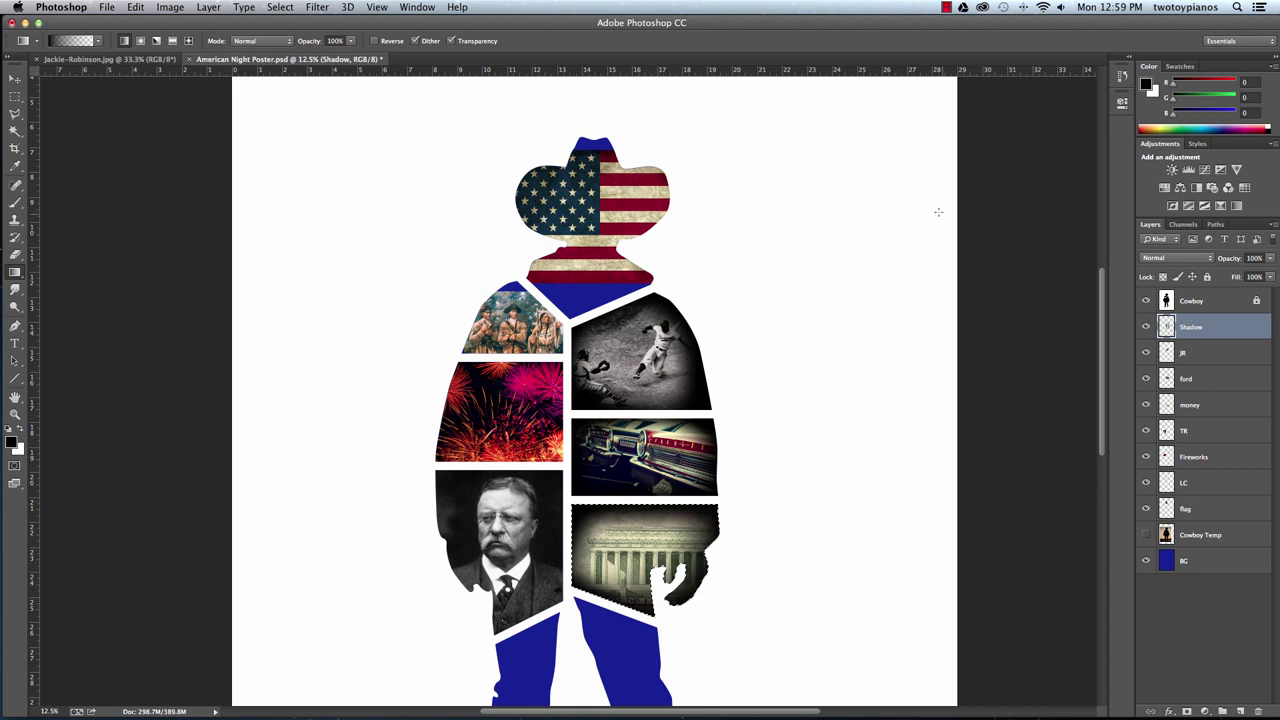
Magic Wand-select the Teddy Roosevelt portrait panel and switch to the Gradient tool on the Shadow layer.
{"action": "left_click", "coordinate": [1180, 305]}
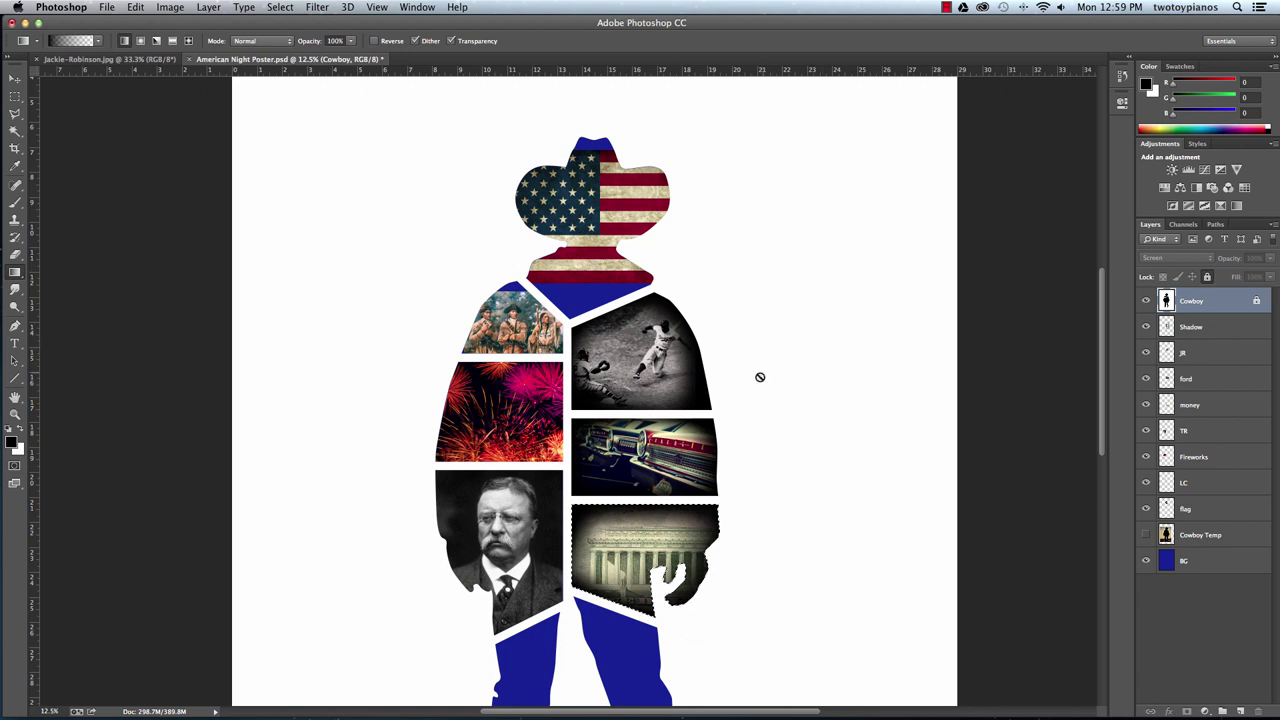
{"action": "key", "text": "w"}
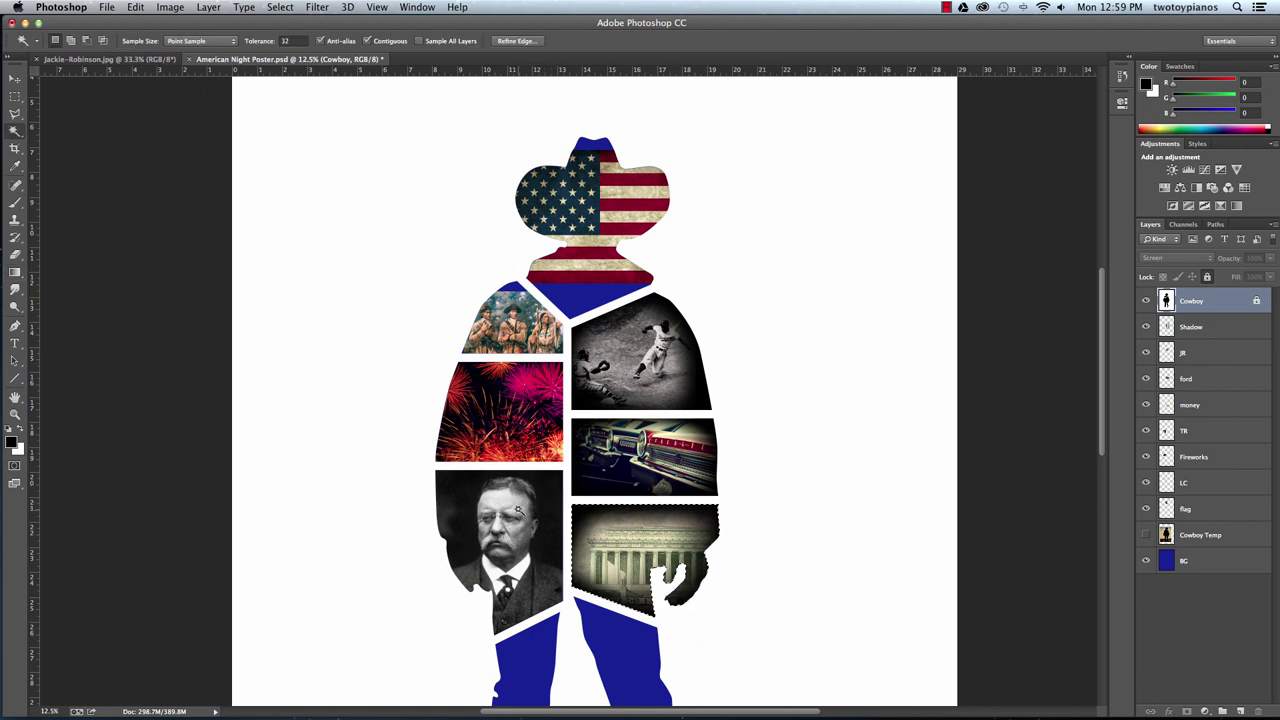
{"action": "left_click", "coordinate": [518, 504]}
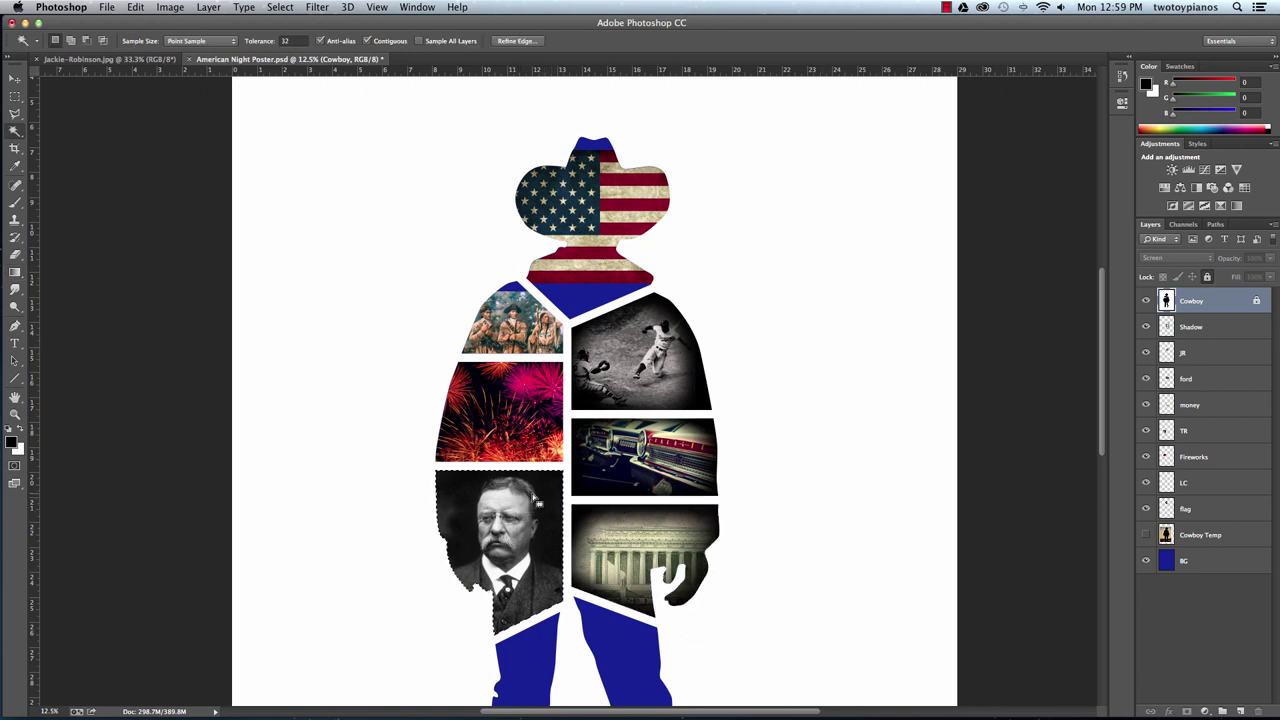
{"action": "key", "text": "g"}
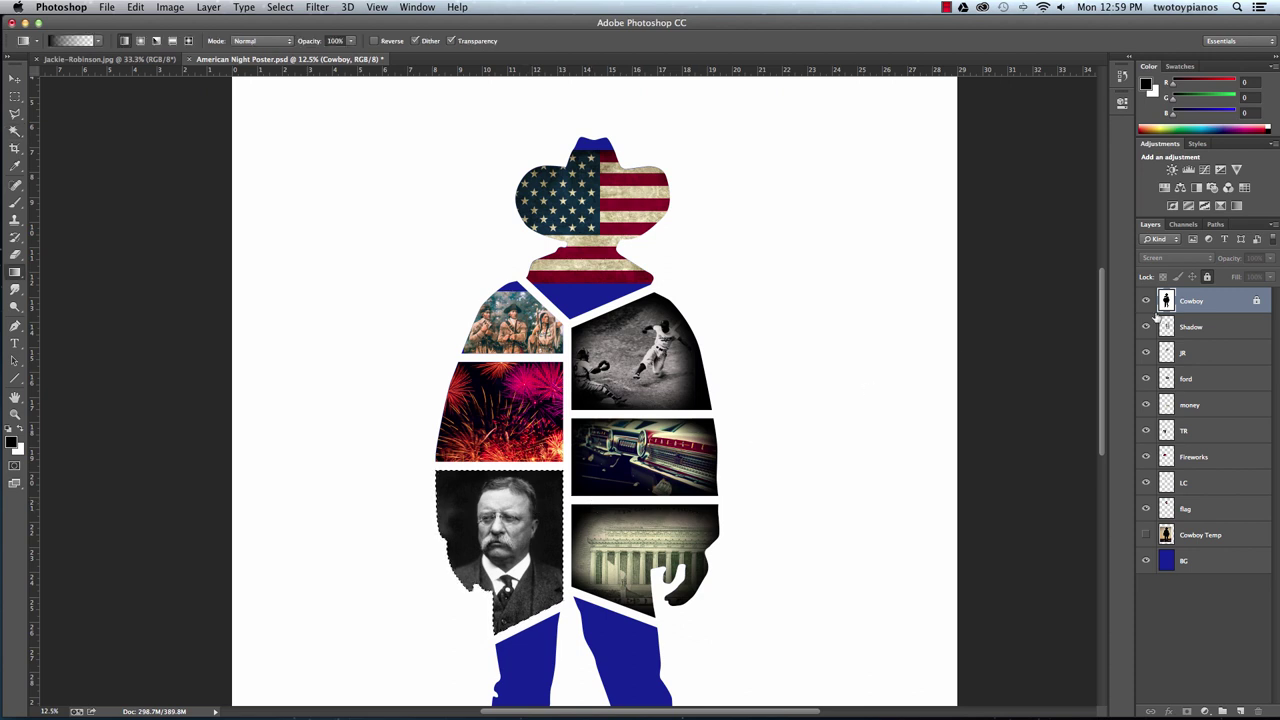
{"action": "left_click", "coordinate": [1190, 330]}
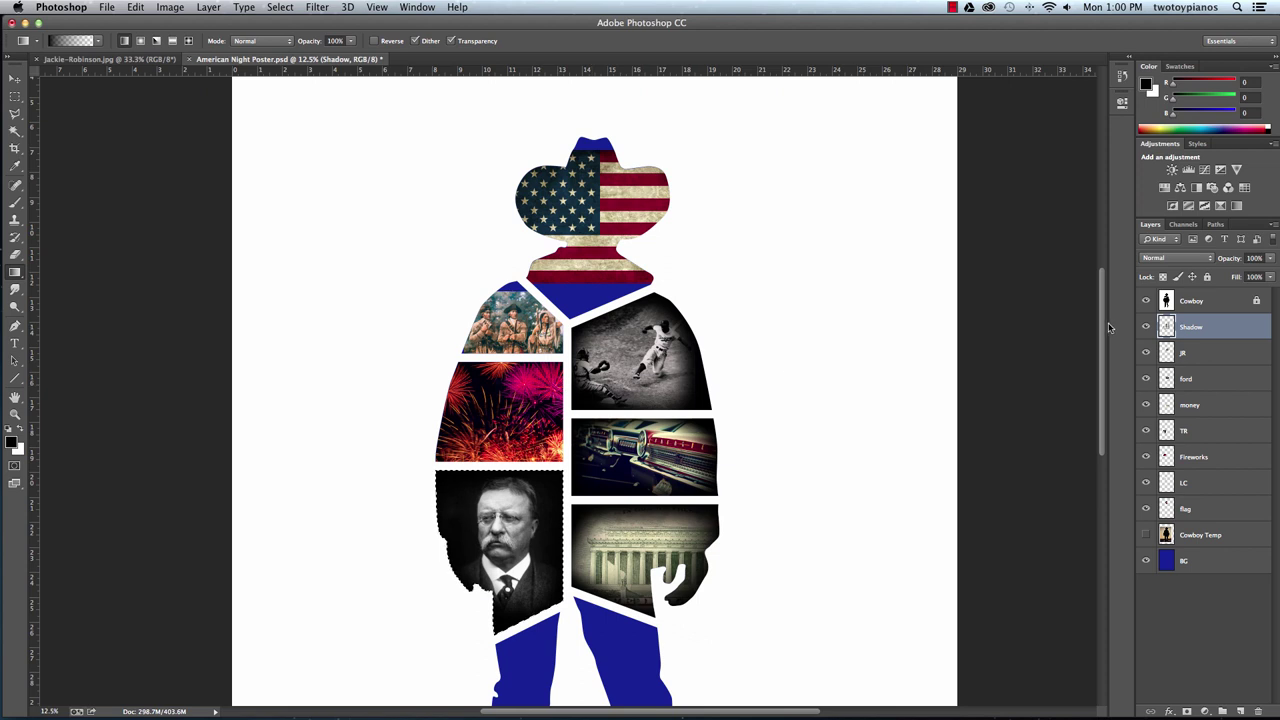
Magic Wand-select the fireworks photo panel on Cowboy and shade it on the Shadow layer.
{"action": "left_click", "coordinate": [1195, 306]}
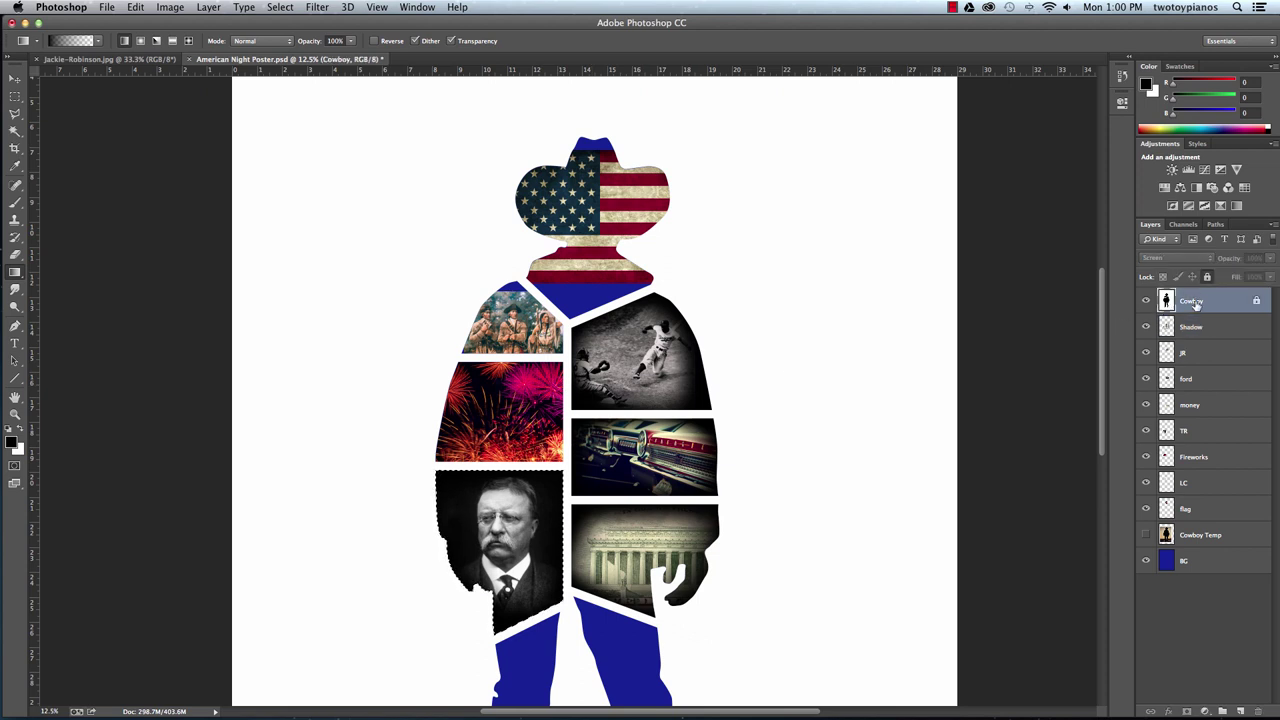
{"action": "key", "text": "w"}
{"action": "left_click", "coordinate": [496, 426]}
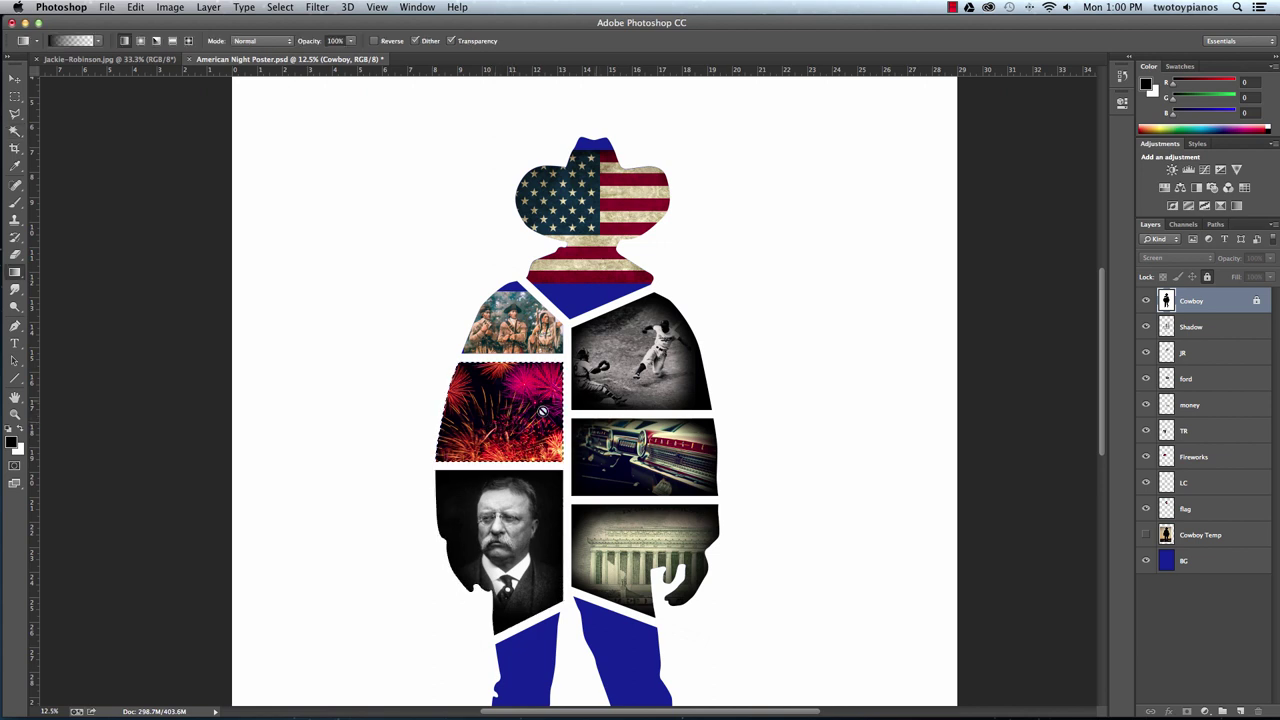
{"action": "left_click", "coordinate": [1207, 332]}
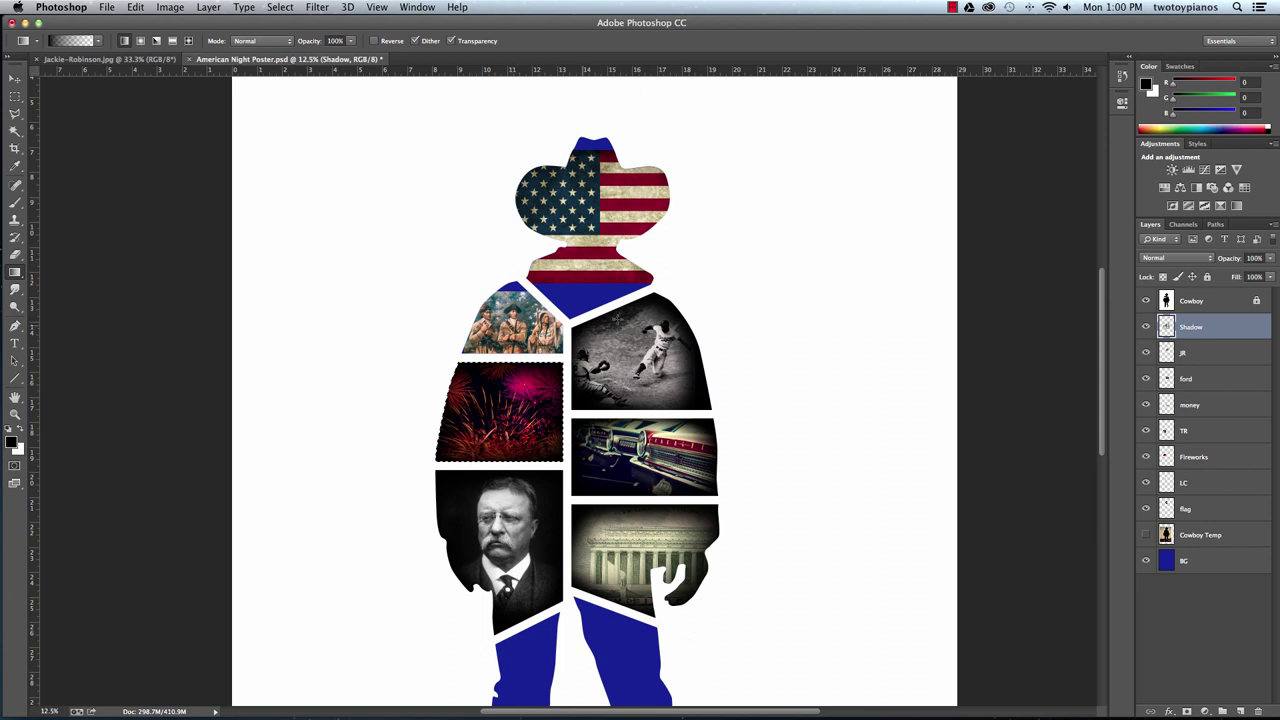
Shade the top-left Lewis and Clark panel with Shadow-layer gradients, undoing to compare before and after.
{"action": "left_click", "coordinate": [1195, 306]}
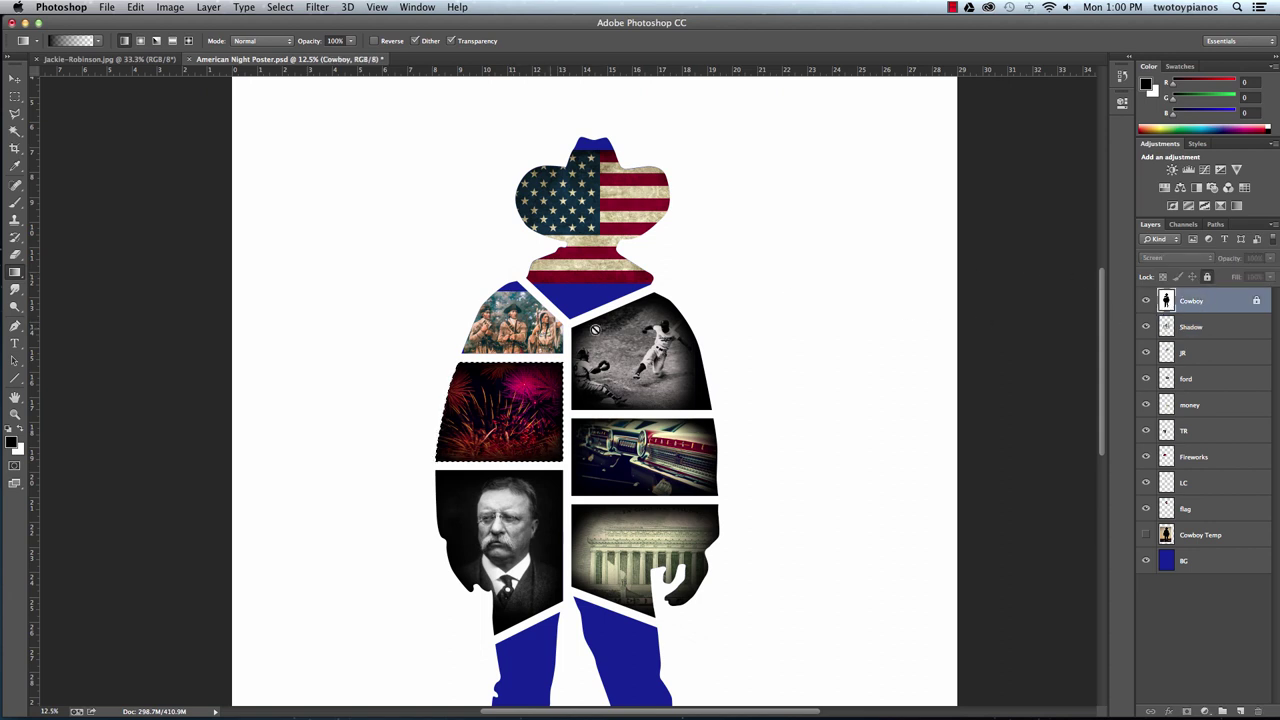
{"action": "key", "text": "w"}
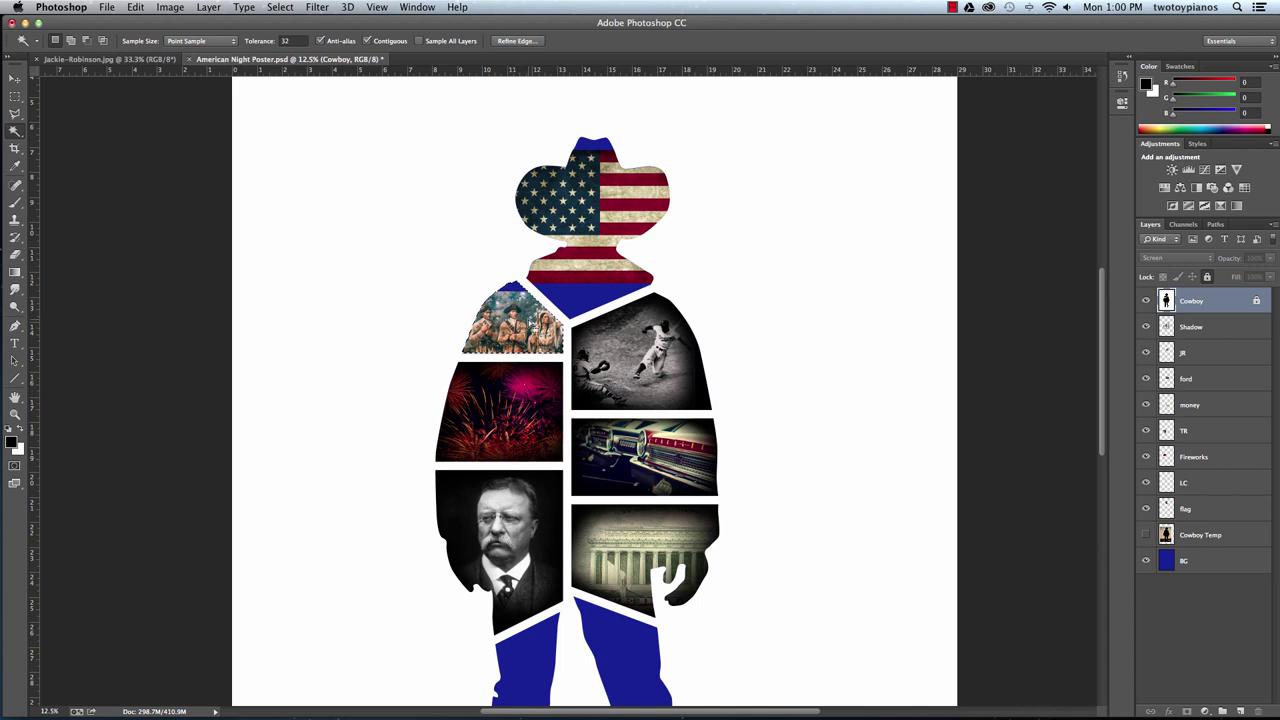
{"action": "key", "text": "g"}
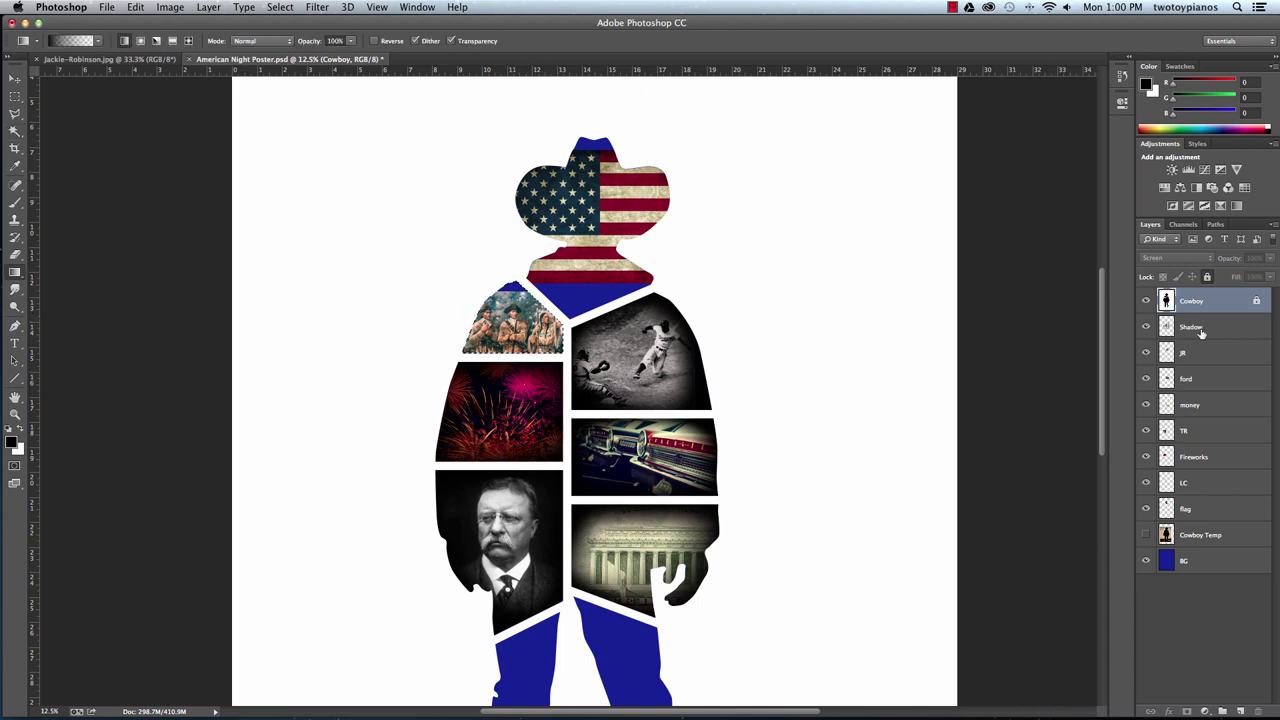
{"action": "left_click", "coordinate": [1180, 338]}
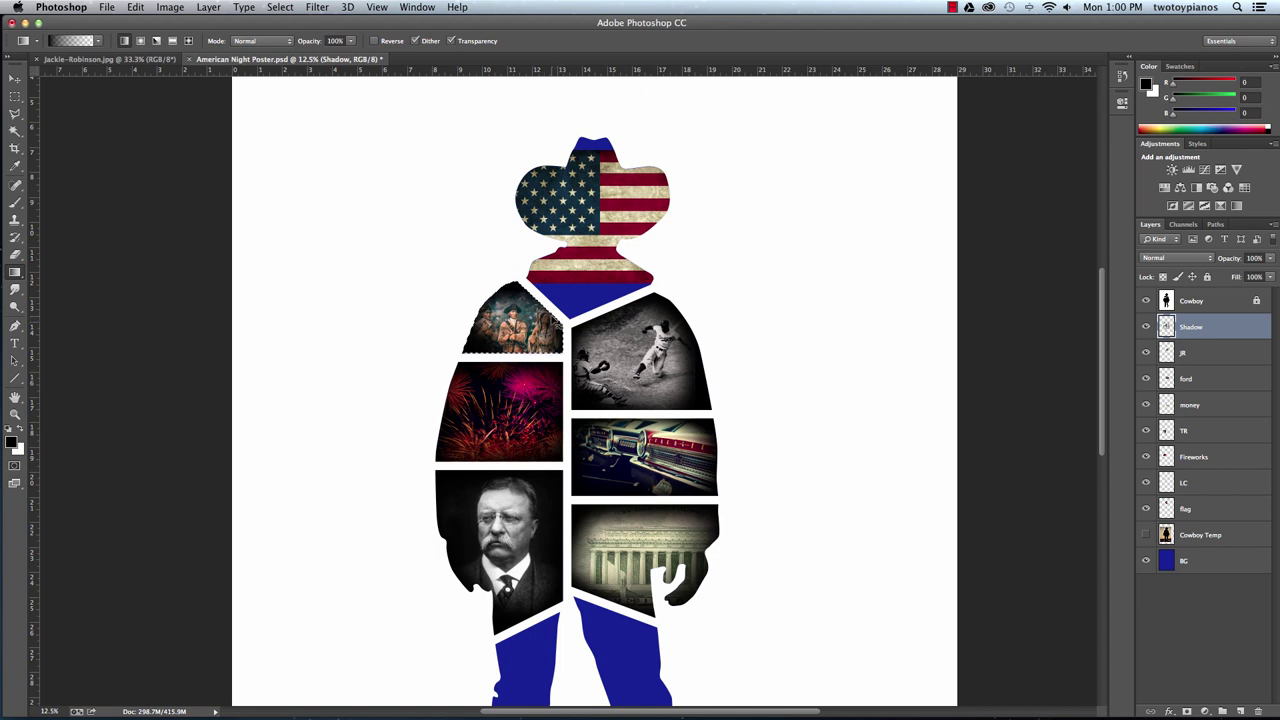
{"action": "key", "text": "super+z"}
{"action": "key", "text": "super+z"}
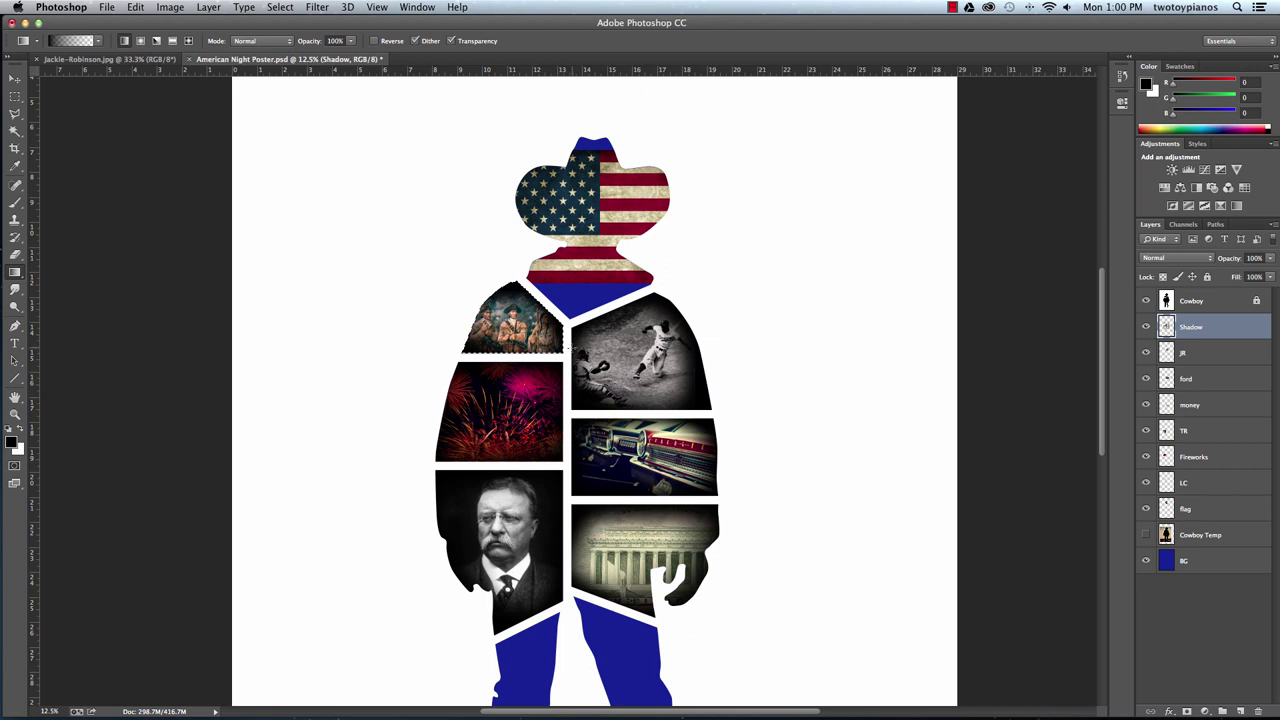
{"action": "key", "text": "super+c"}
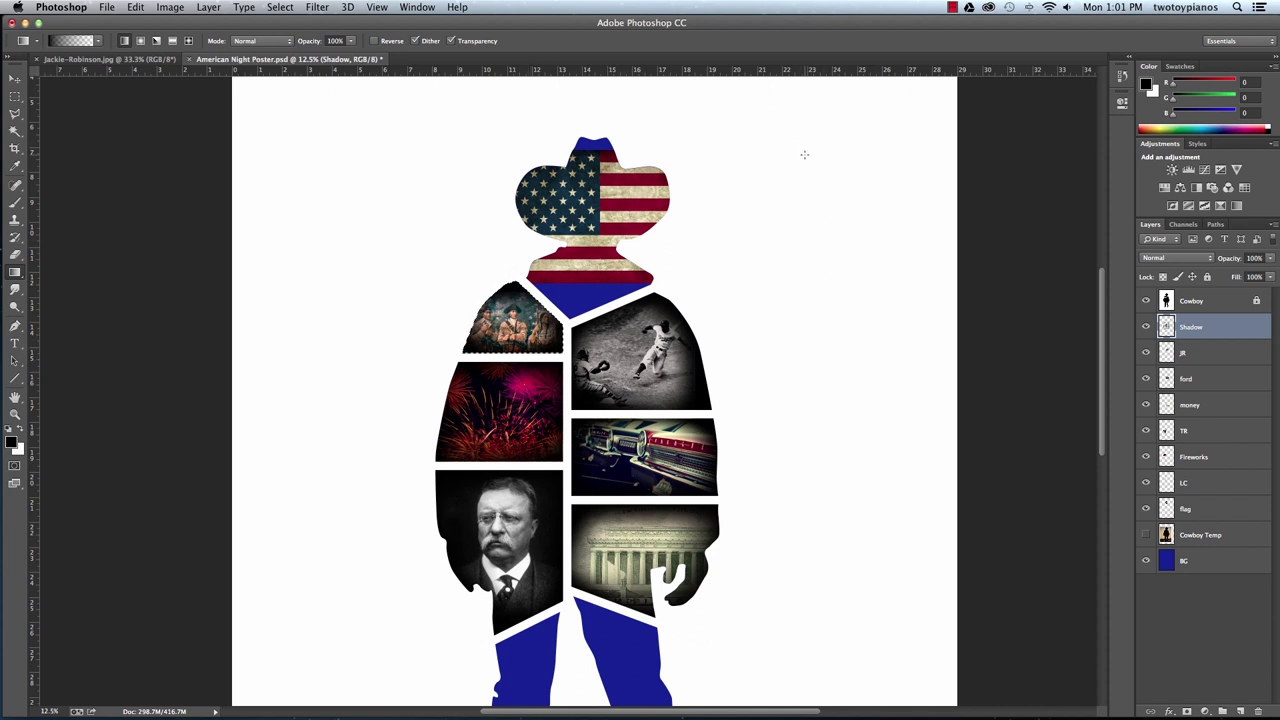
Magic Wand-select the hat and neck, then use the Paint Bucket on the flag layer for black.
{"action": "left_click", "coordinate": [1203, 304]}
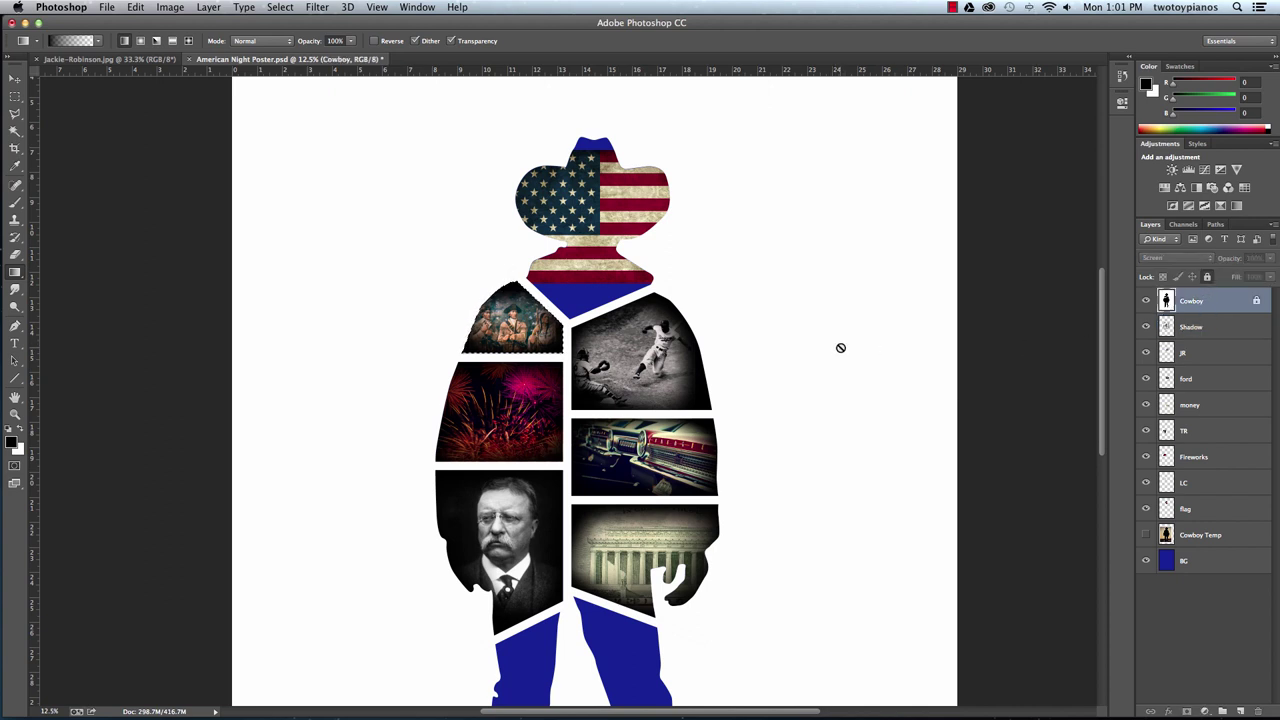
{"action": "key", "text": "w"}
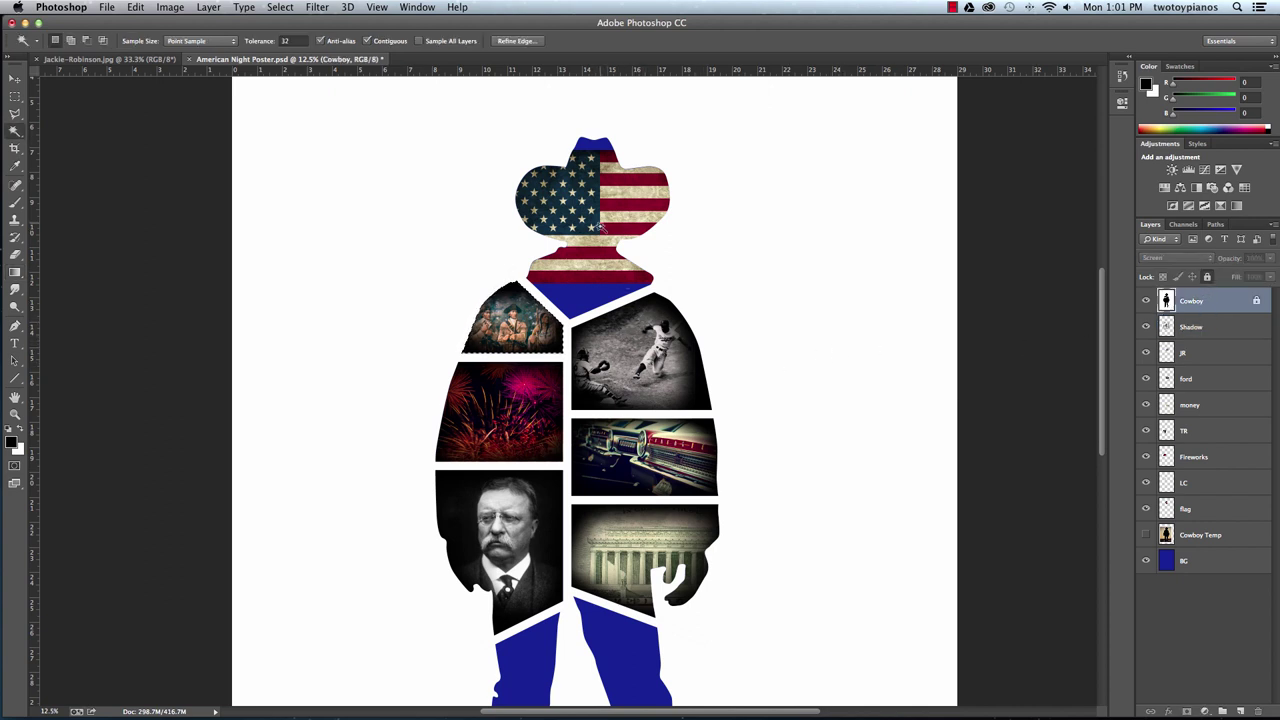
{"action": "left_click", "coordinate": [600, 228]}
{"action": "left_click", "coordinate": [1193, 512]}
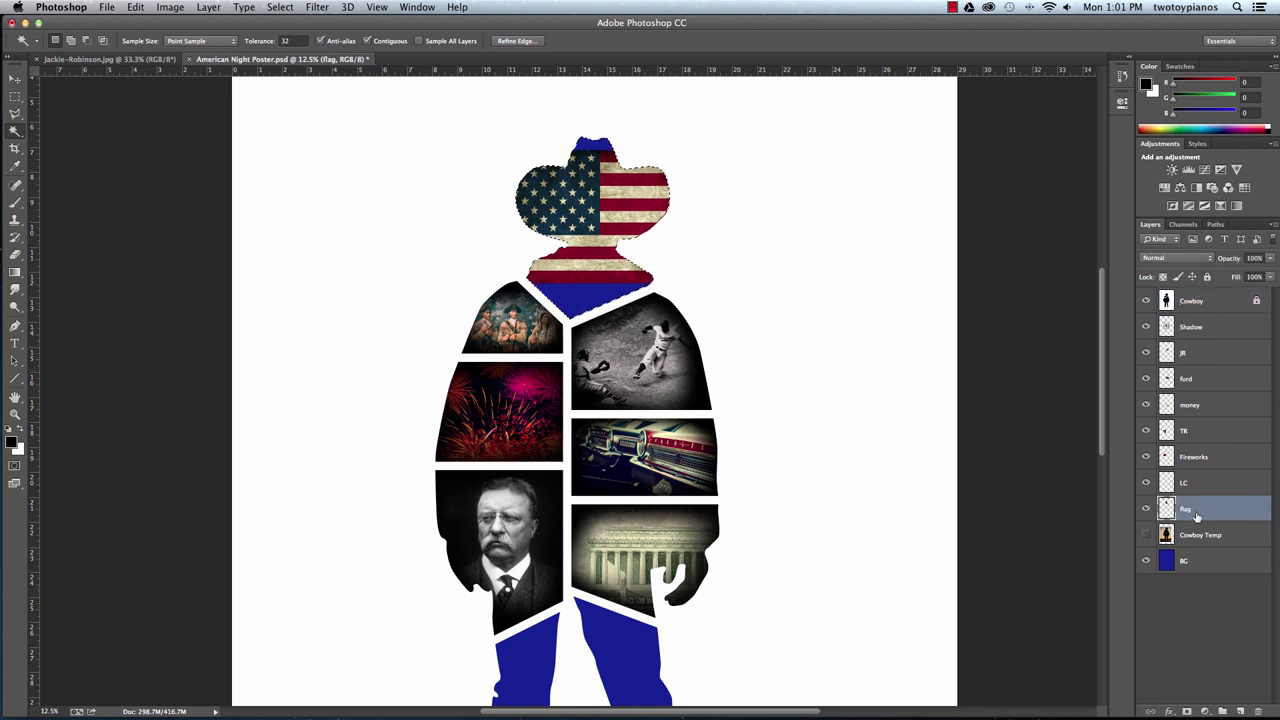
{"action": "left_click", "coordinate": [18, 271]}
{"action": "right_click", "coordinate": [18, 271]}
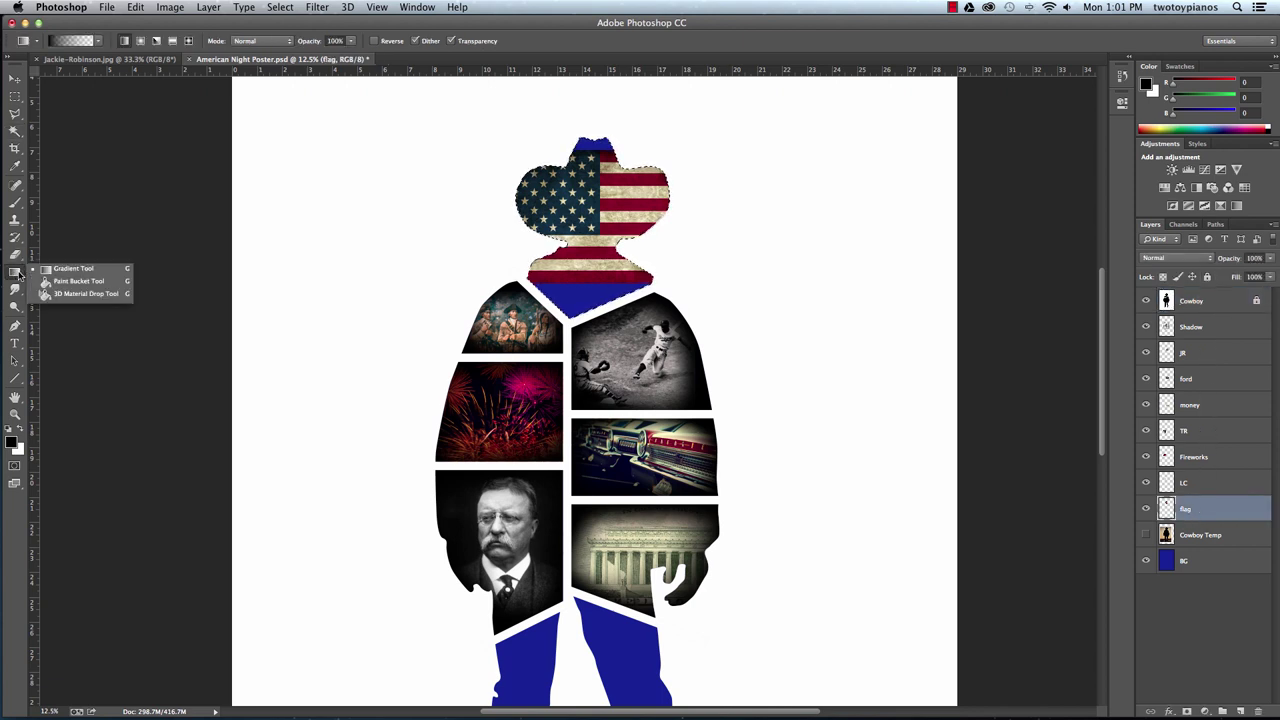
{"action": "left_click", "coordinate": [90, 283]}
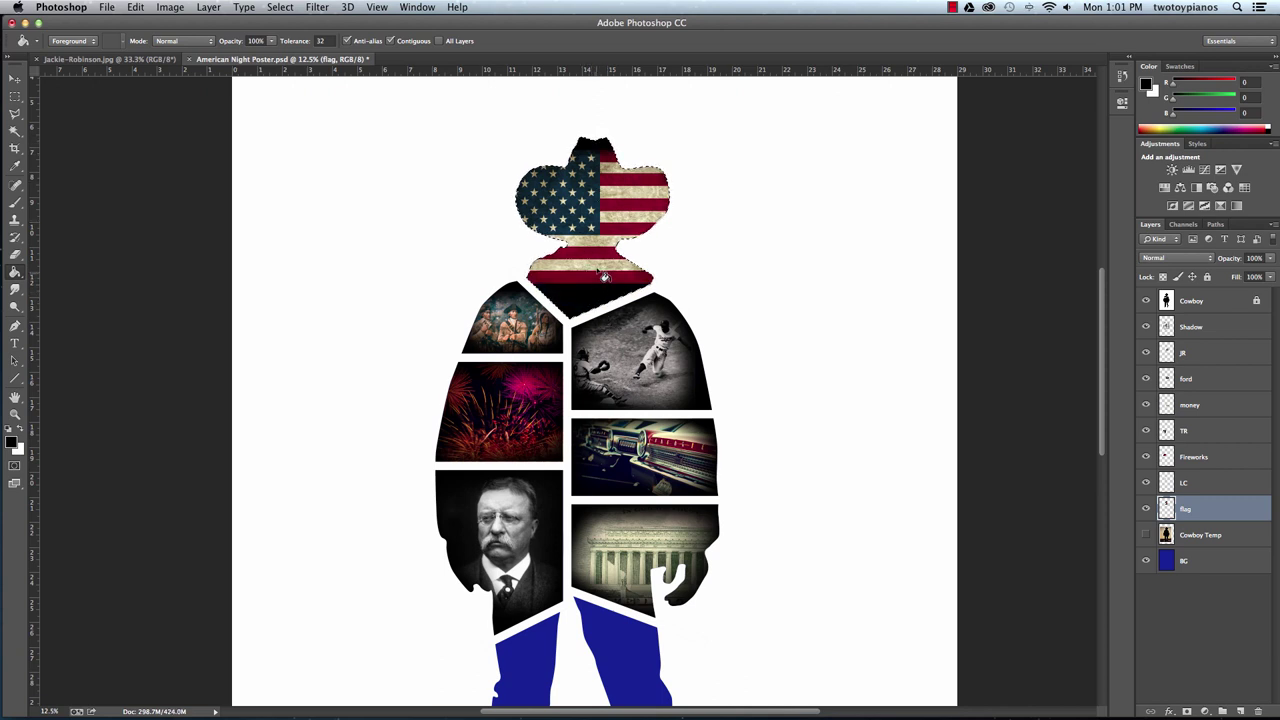
On the Shadow layer, drag a black-to-transparent gradient upward from the neck into the hat.
{"action": "left_click", "coordinate": [1198, 328]}
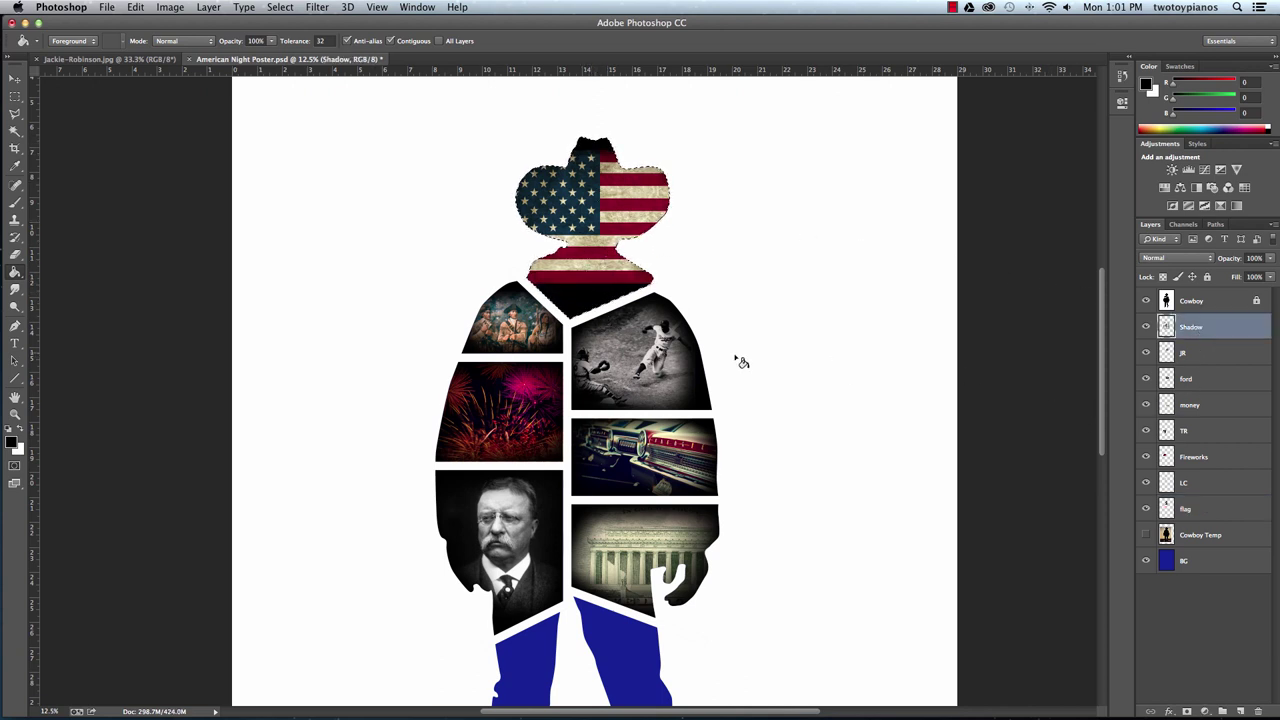
{"action": "right_click", "coordinate": [16, 271]}
{"action": "left_click", "coordinate": [62, 272]}
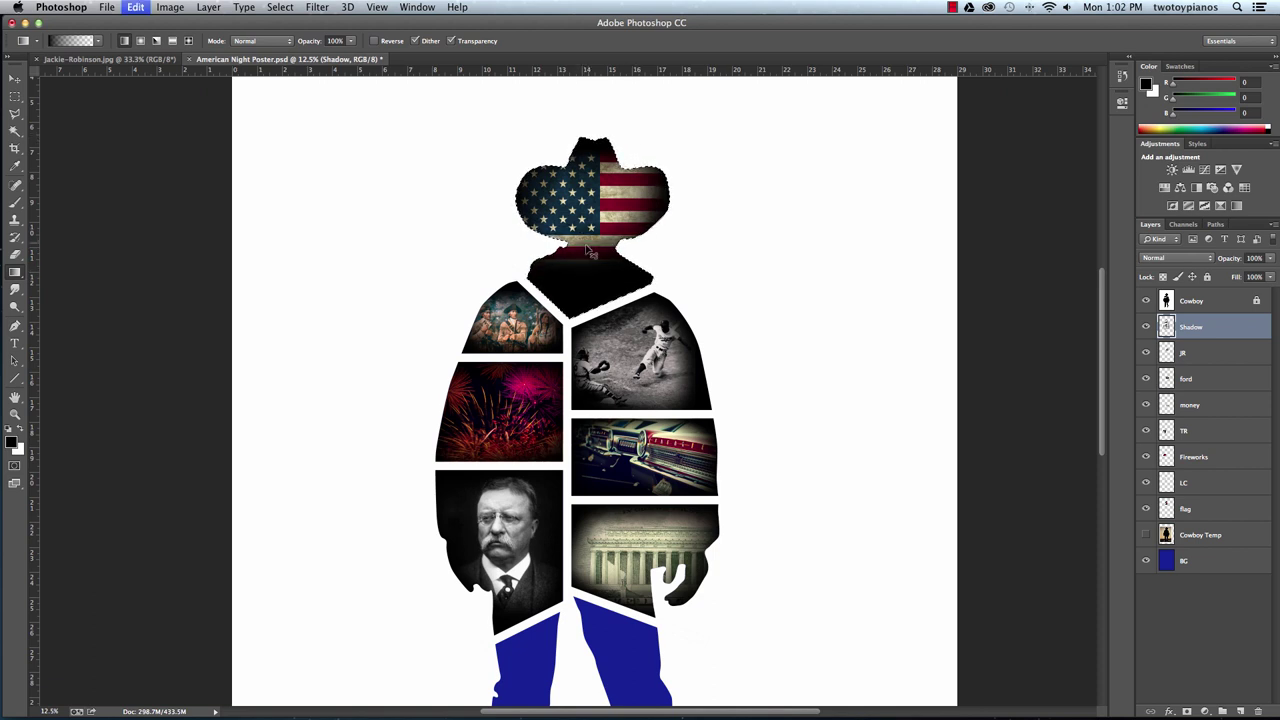
{"action": "left_click_drag", "start_coordinate": [584, 248], "coordinate": [586, 270]}
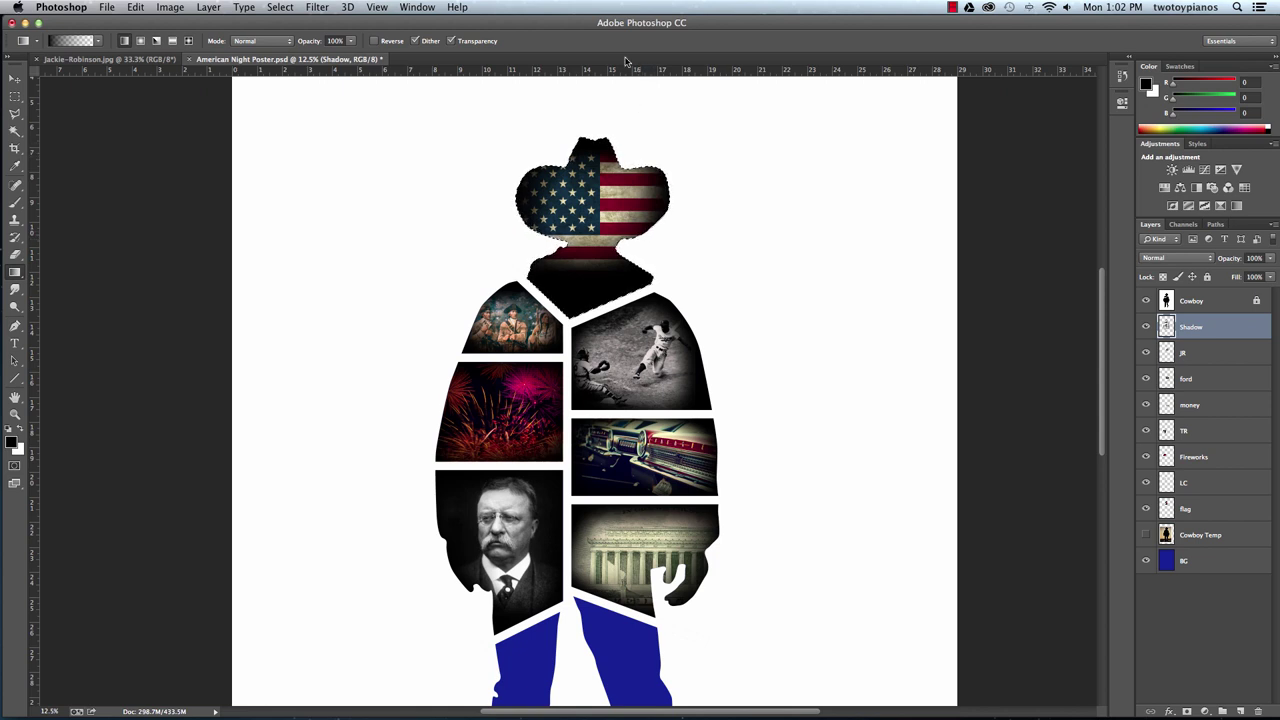
Reactivate the Cowboy layer and switch back to the Paint Bucket tool.
{"action": "left_click", "coordinate": [1199, 301]}
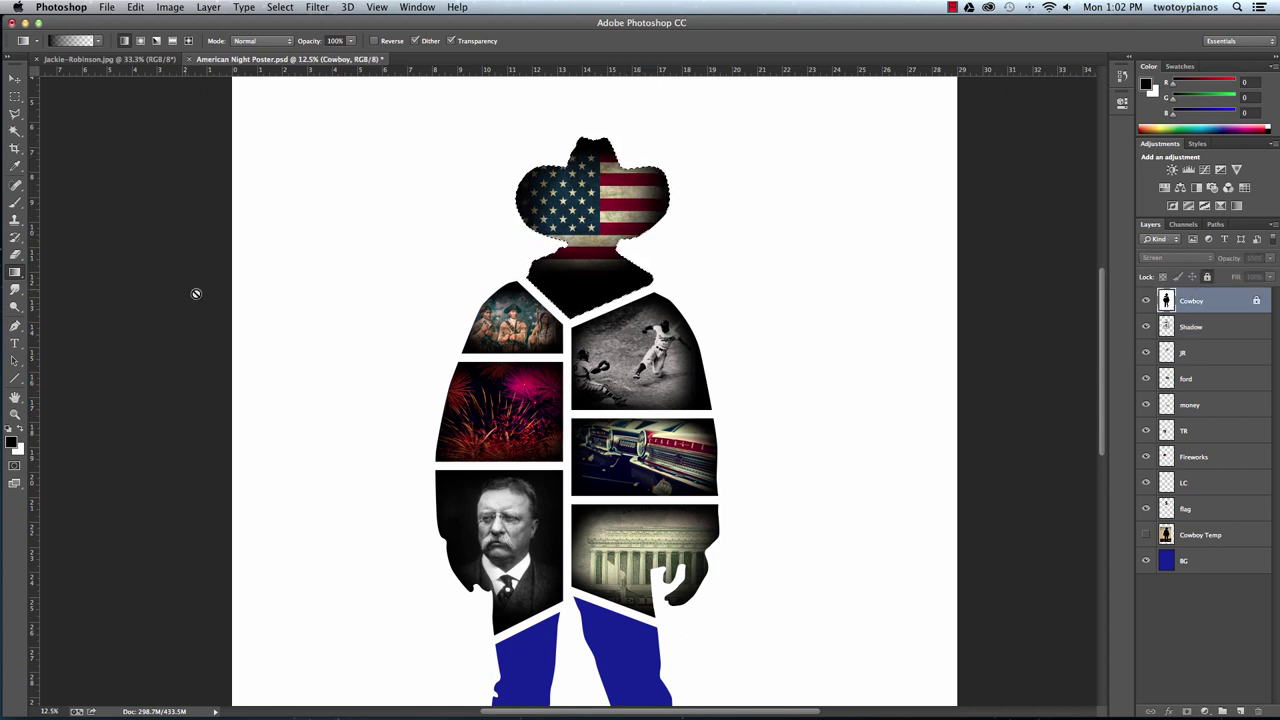
{"action": "left_click_drag", "start_coordinate": [18, 277], "coordinate": [66, 285]}
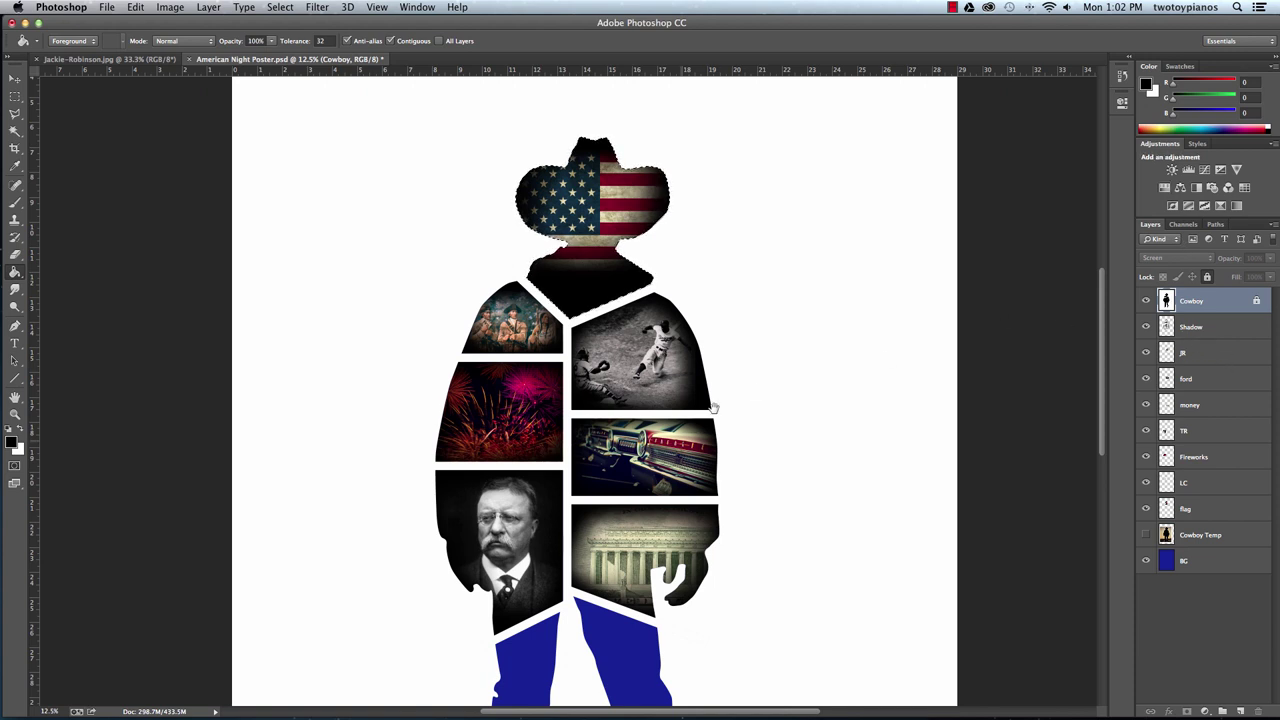
{"action": "scroll", "coordinate": [690, 557], "scroll_direction": "down", "scroll_amount": 5}
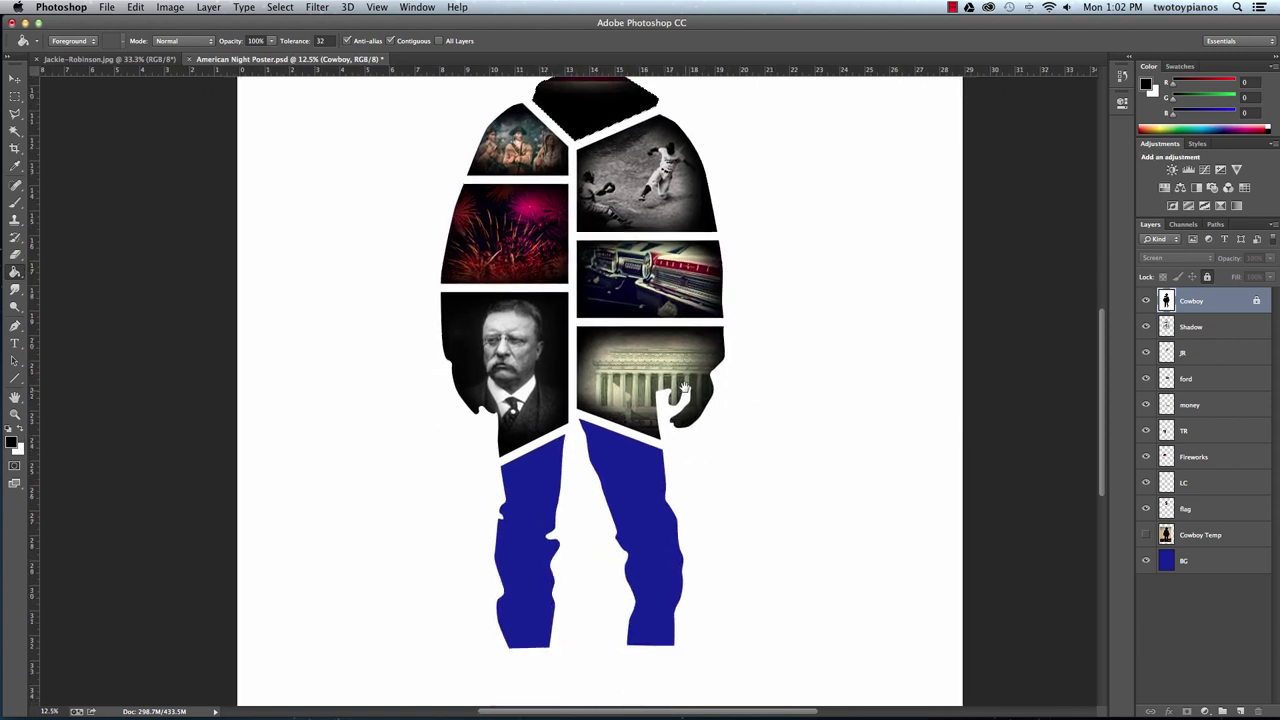
Add a new layer named 'legs' above the JR layer.
{"action": "left_click", "coordinate": [1210, 352]}
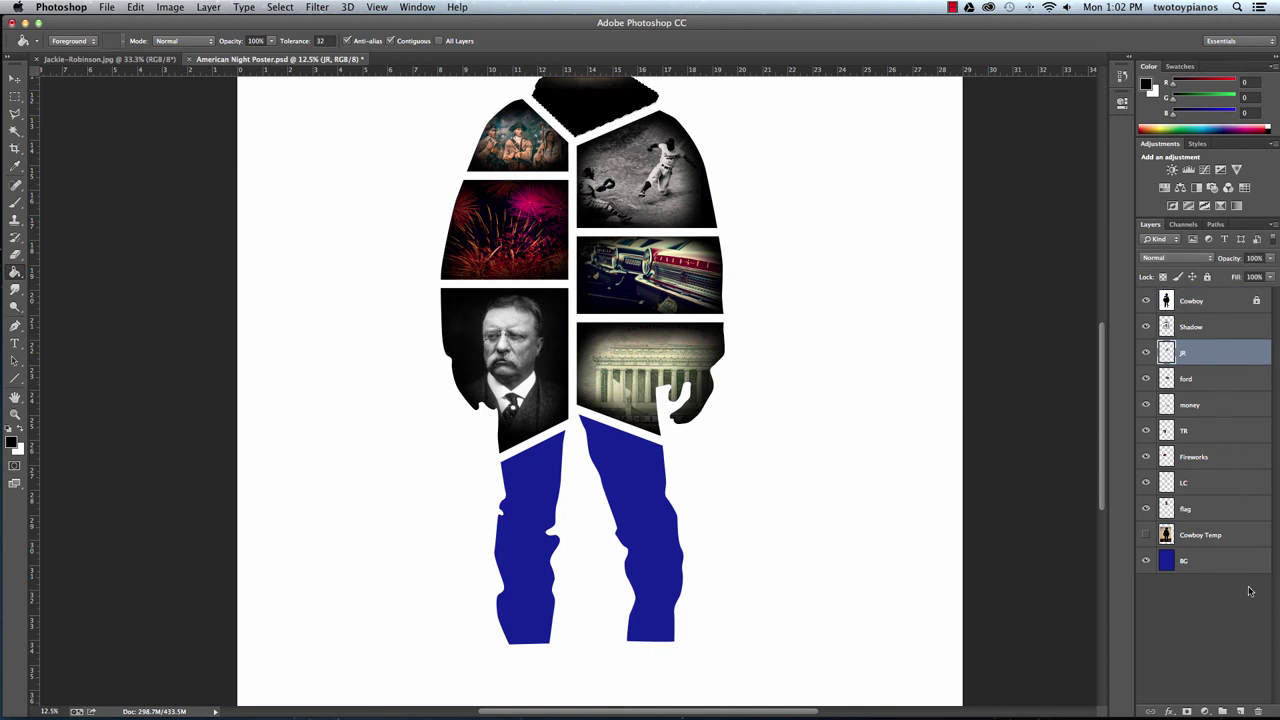
{"action": "left_click", "coordinate": [1241, 711]}
{"action": "double_click", "coordinate": [1192, 352]}
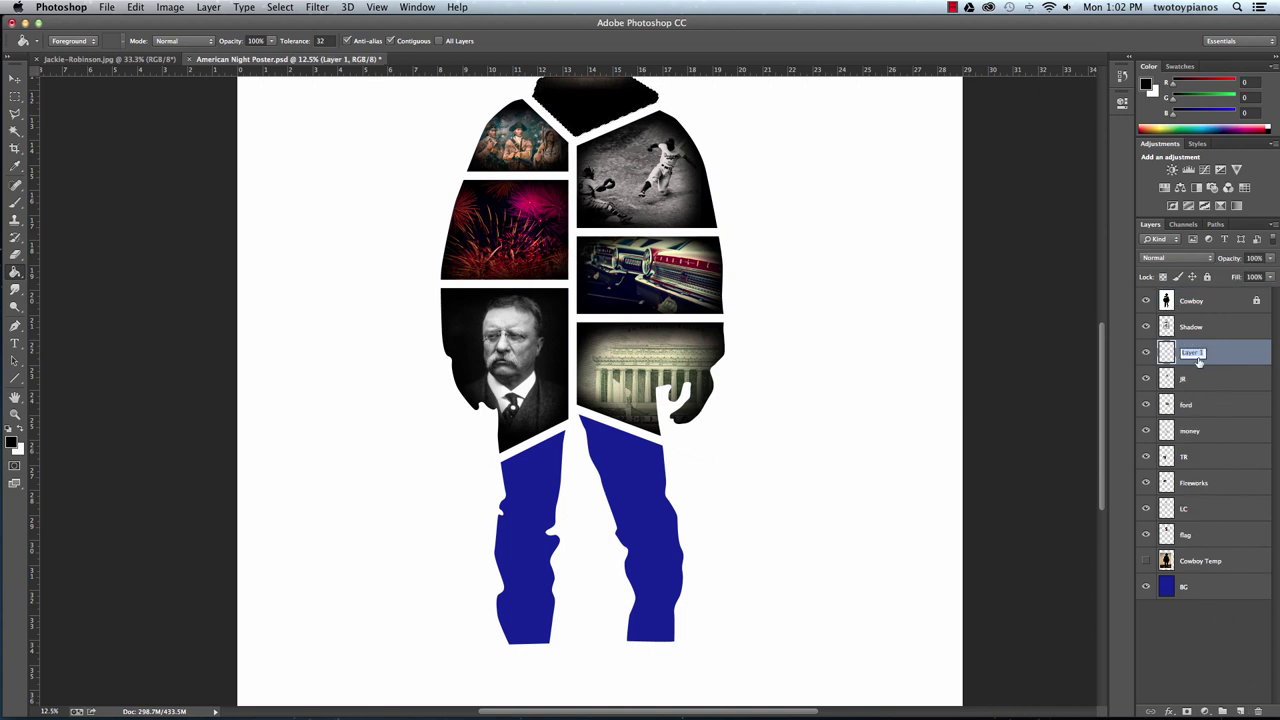
{"action": "type", "text": "legs"}
{"action": "key", "text": "Return"}
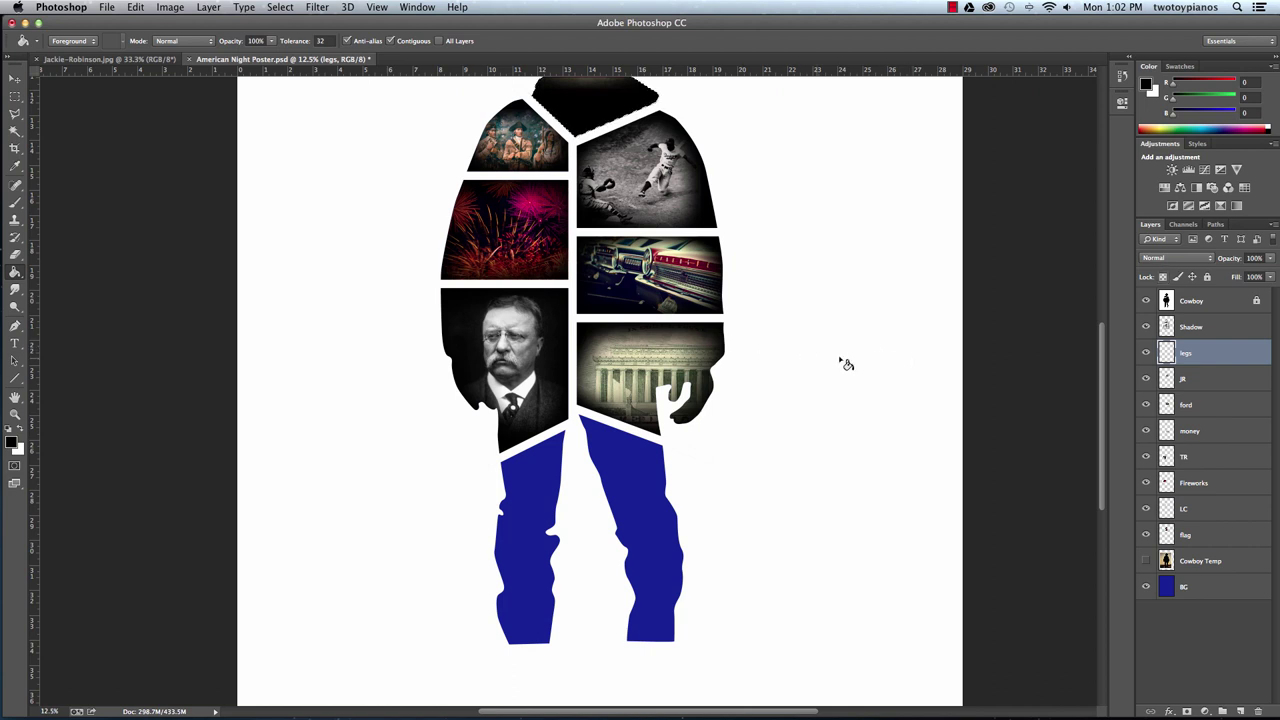
Magic Wand-select both blue legs on Cowboy and Paint Bucket-fill them black on legs.
{"action": "left_click", "coordinate": [1168, 302]}
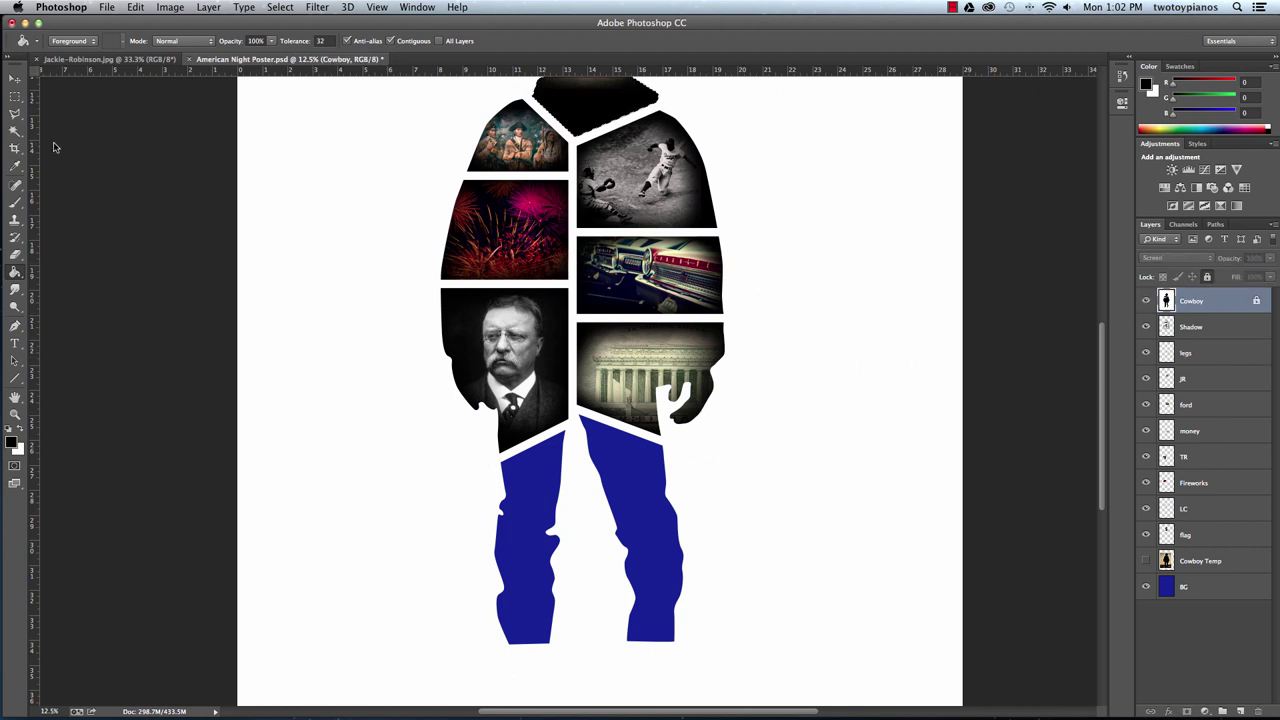
{"action": "left_click", "coordinate": [13, 132]}
{"action": "left_click", "coordinate": [549, 501]}
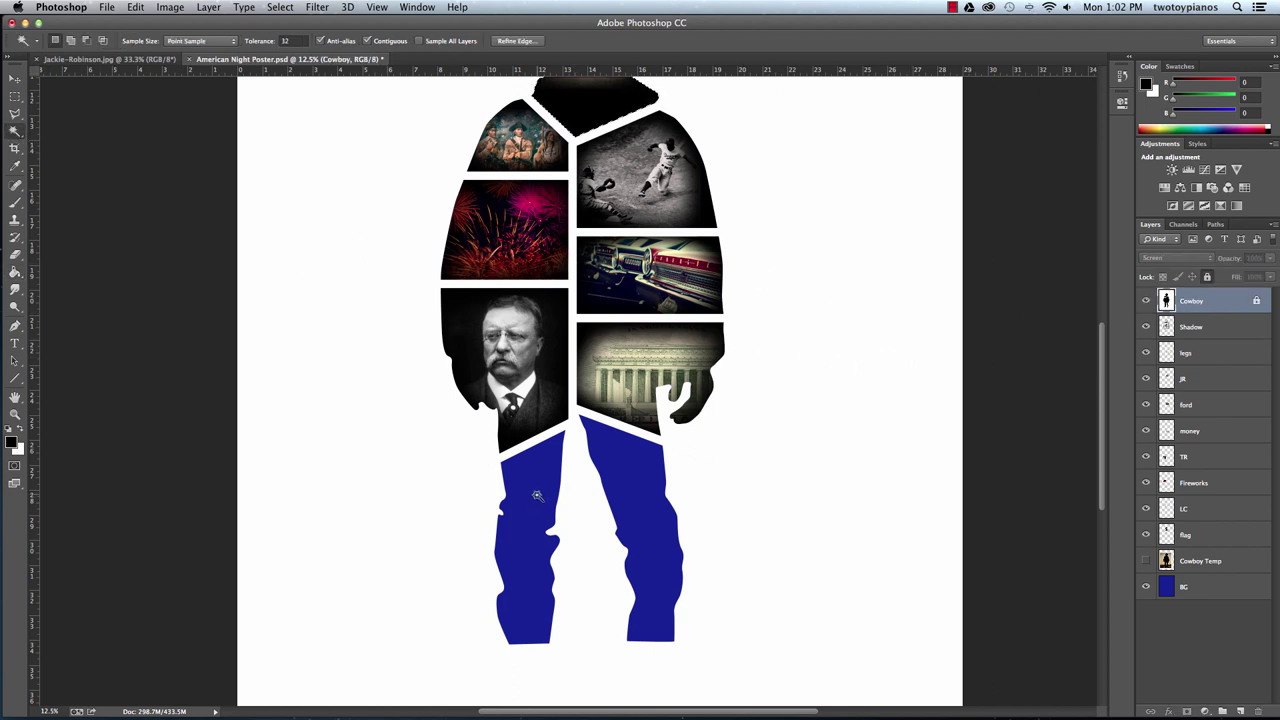
{"action": "key", "text": "shift"}
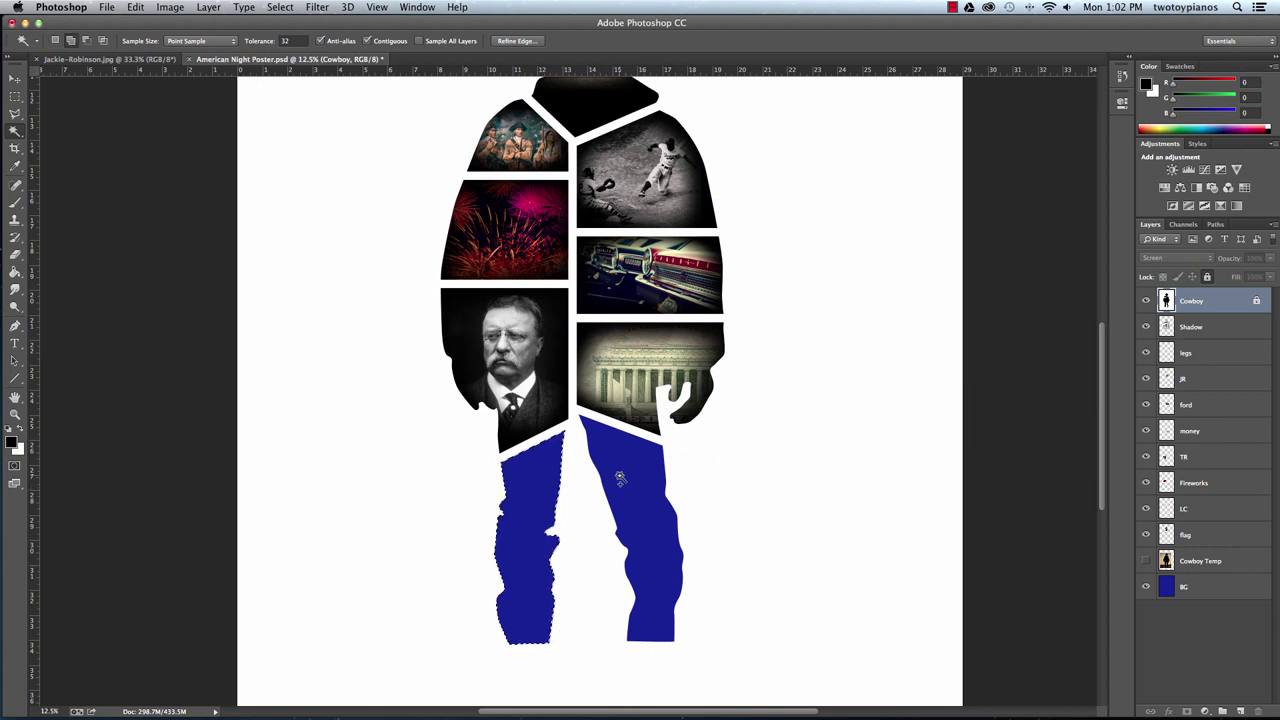
{"action": "left_click", "coordinate": [626, 478], "text": "shift"}
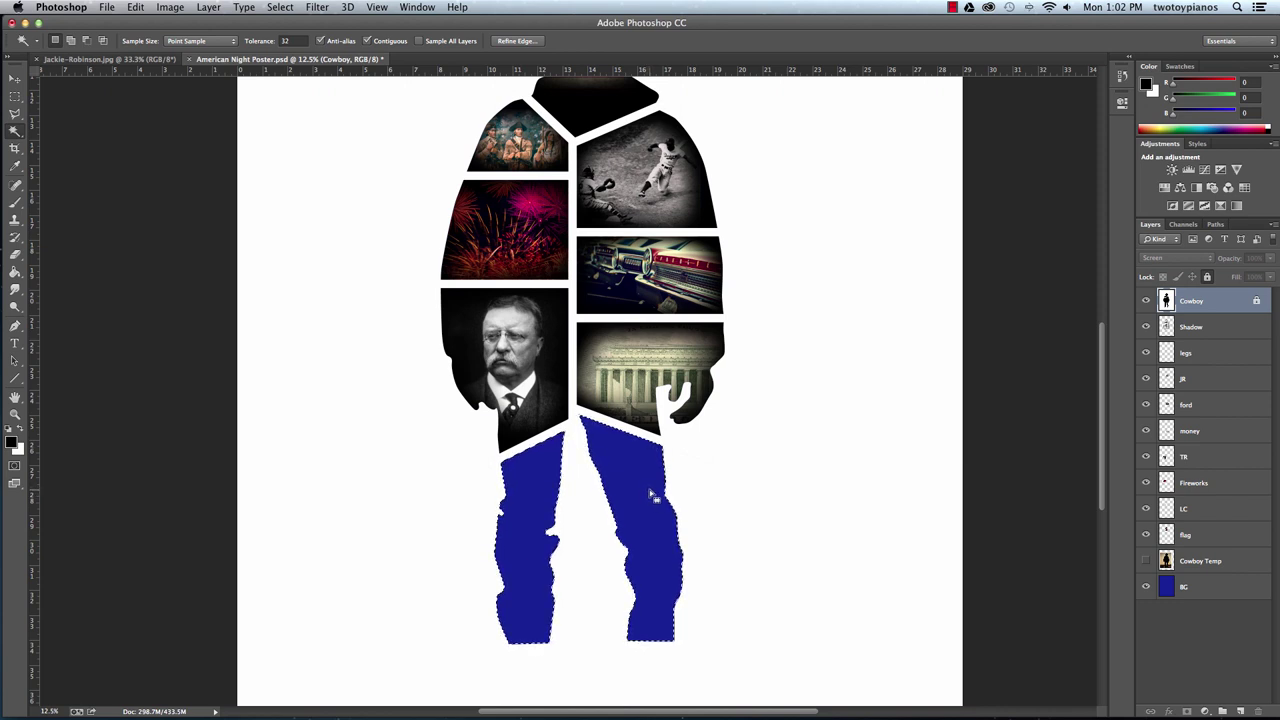
{"action": "key", "text": "g"}
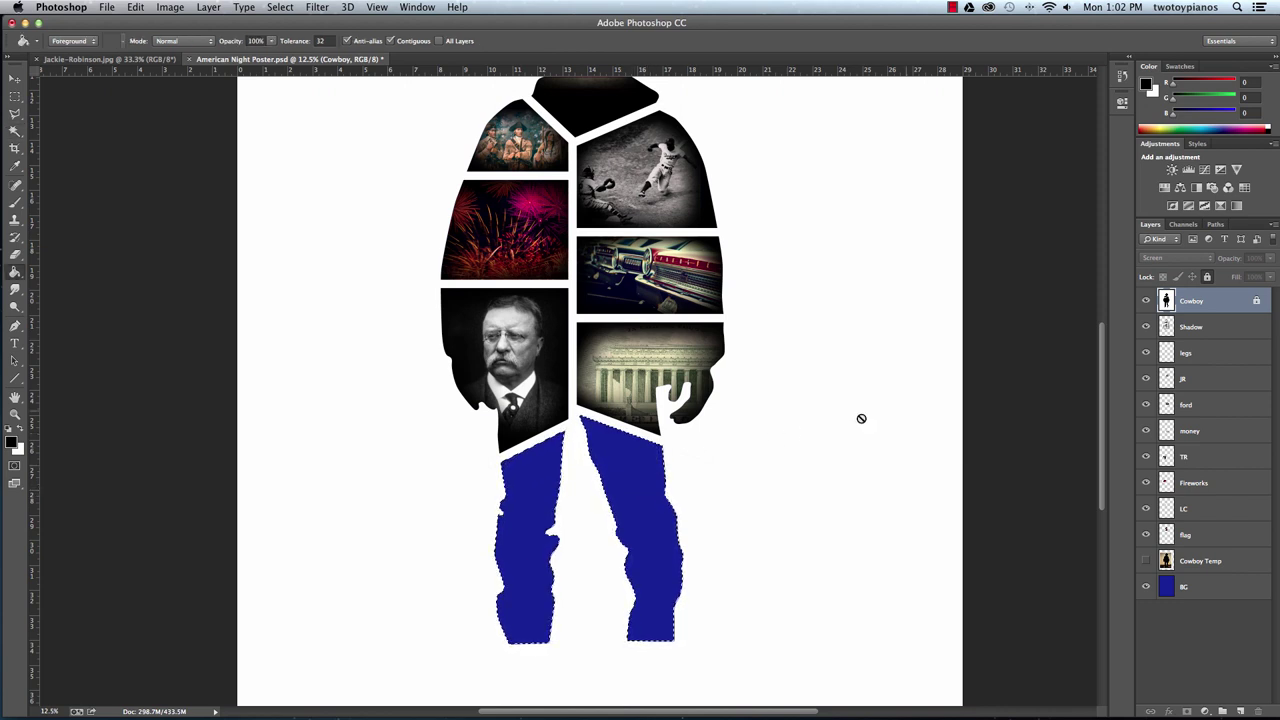
{"action": "left_click", "coordinate": [1188, 353]}
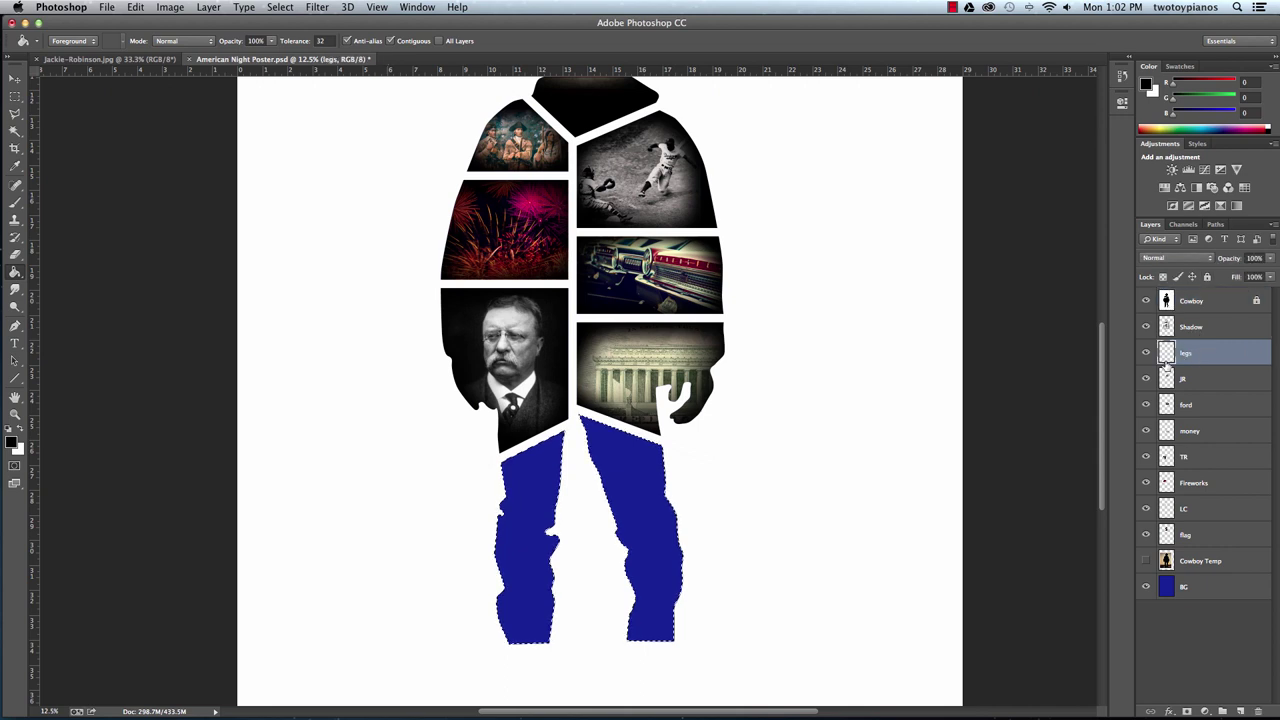
{"action": "left_click", "coordinate": [636, 493]}
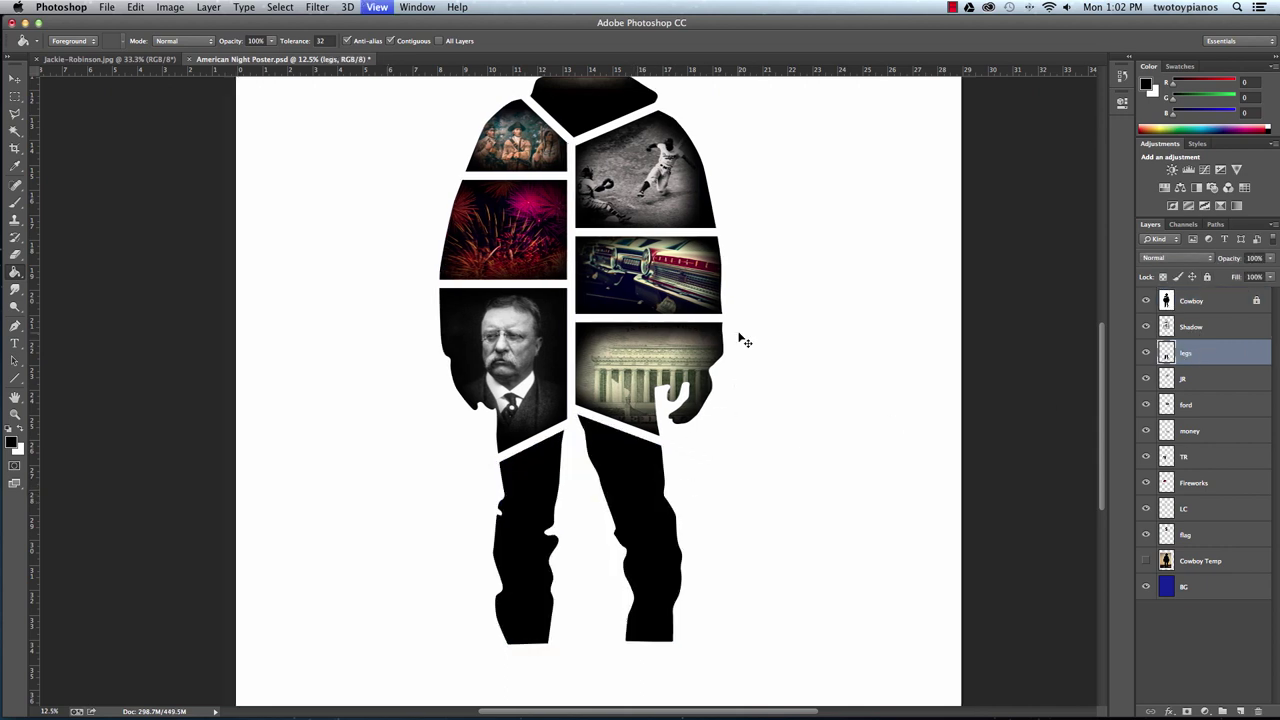
{"action": "key", "text": "super+minus"}
{"action": "key", "text": "super+minus"}
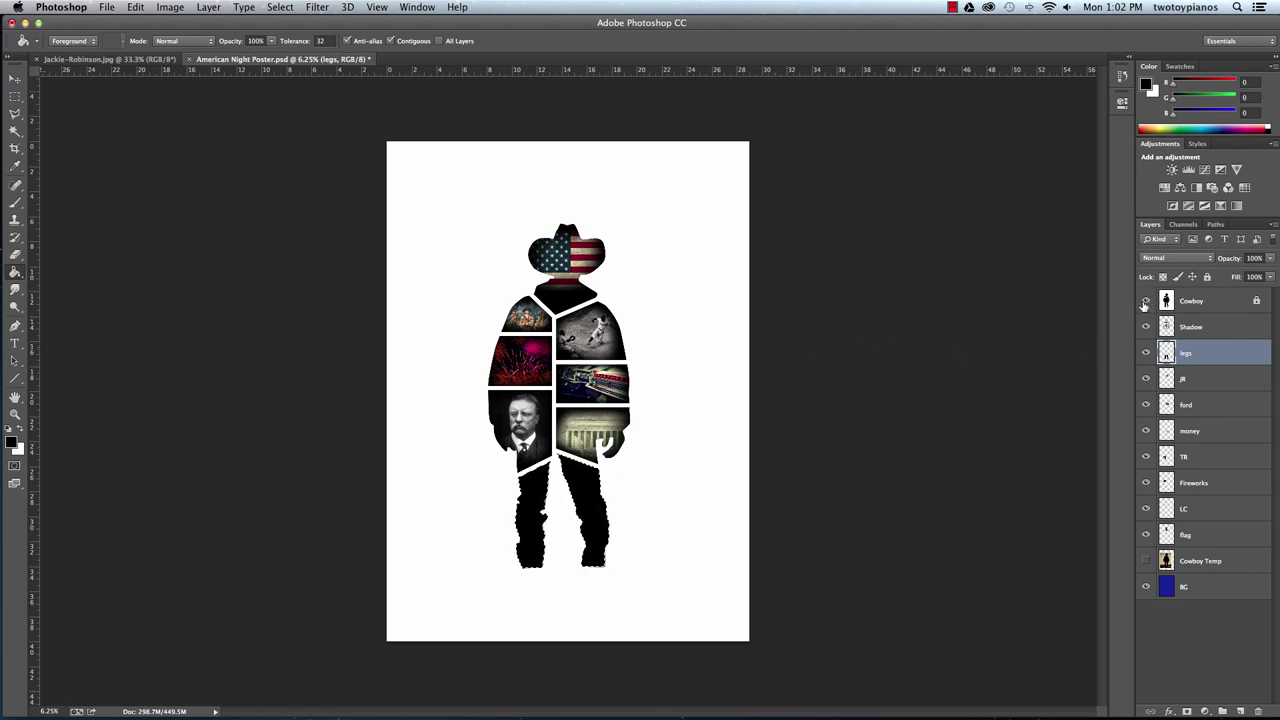
Hide the Cowboy mask layer and check the figure up close.
{"action": "left_click", "coordinate": [1146, 302]}
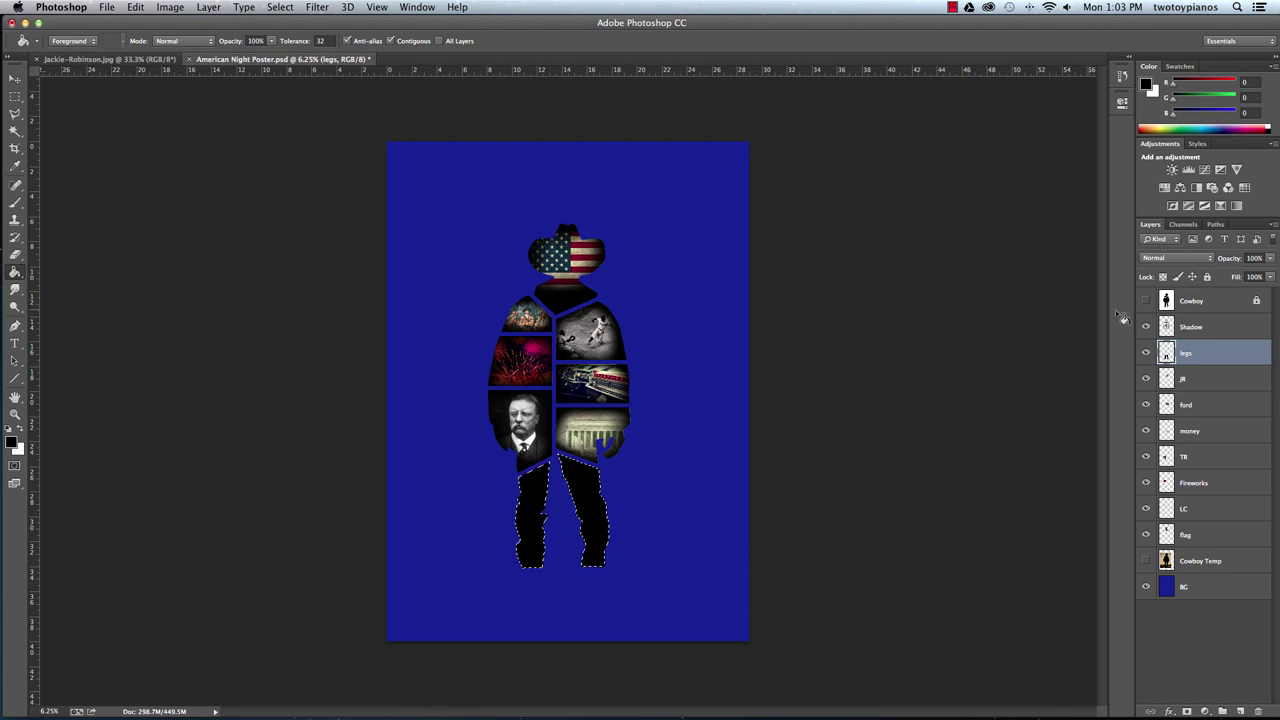
{"action": "key", "text": "super+equal"}
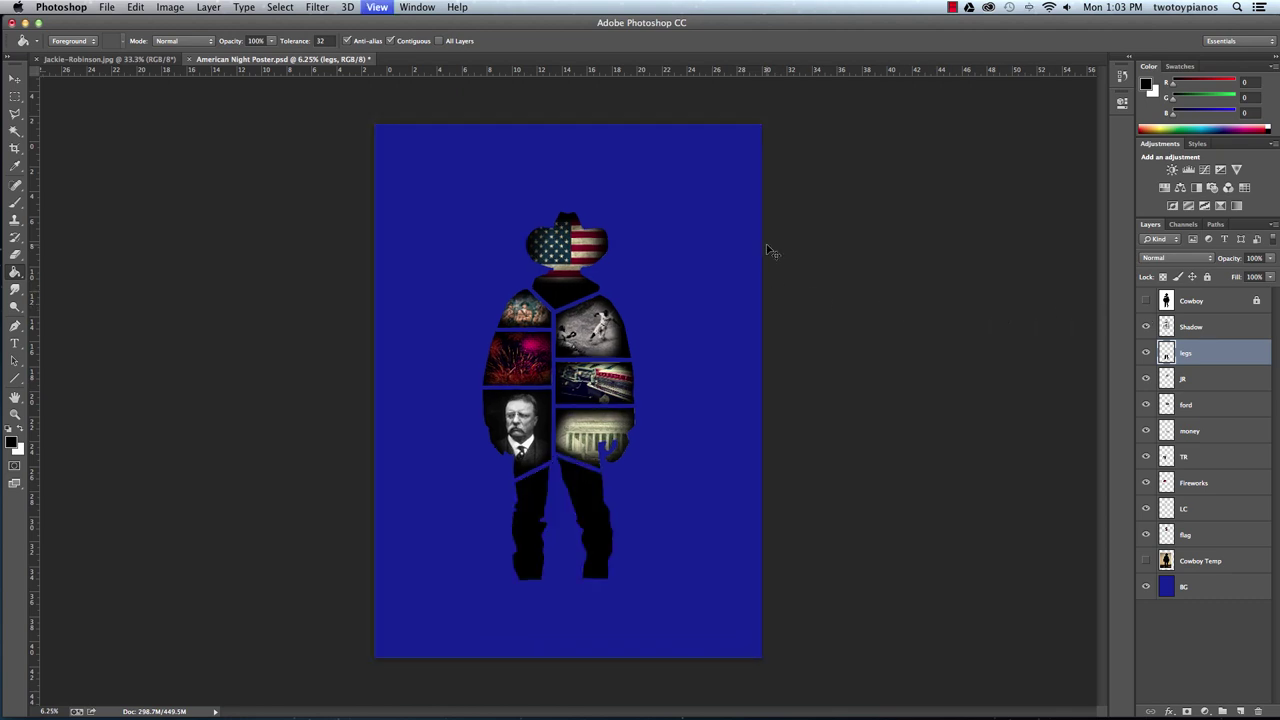
{"action": "key", "text": "super+equal"}
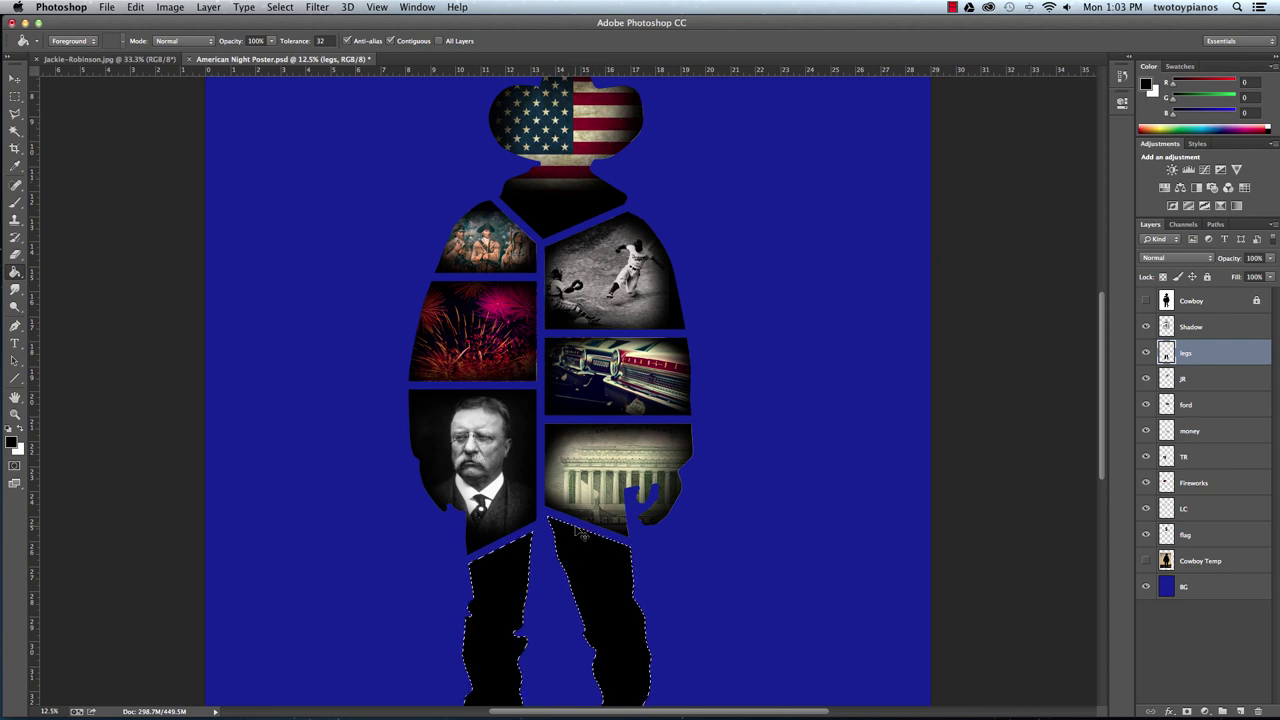
{"action": "key", "text": "super+minus"}
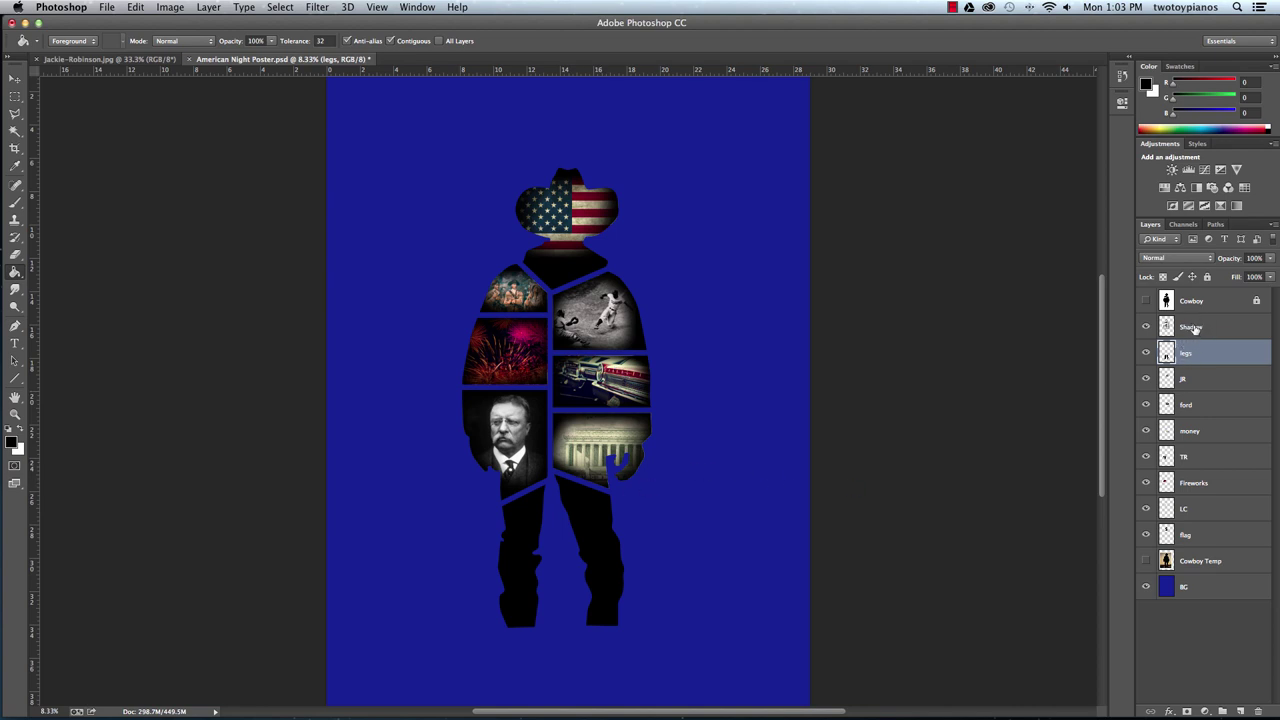
Merge the Shadow, legs, JR and ford layers down with Cmd+E.
{"action": "left_click", "coordinate": [1196, 330]}
{"action": "key", "text": "super+e"}
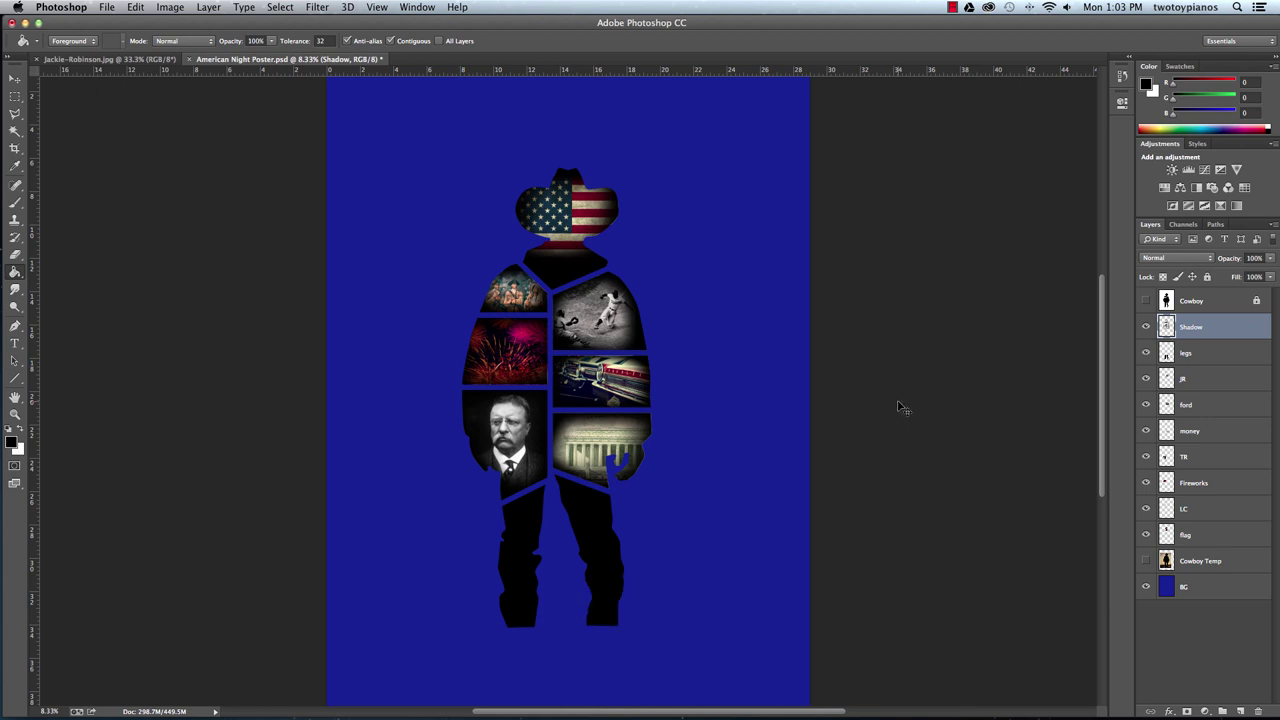
{"action": "key", "text": "super+e"}
{"action": "key", "text": "super+e"}
{"action": "key", "text": "super+e"}
{"action": "key", "text": "super+e"}
{"action": "key", "text": "super+e"}
{"action": "key", "text": "super+e"}
{"action": "key", "text": "super+e"}
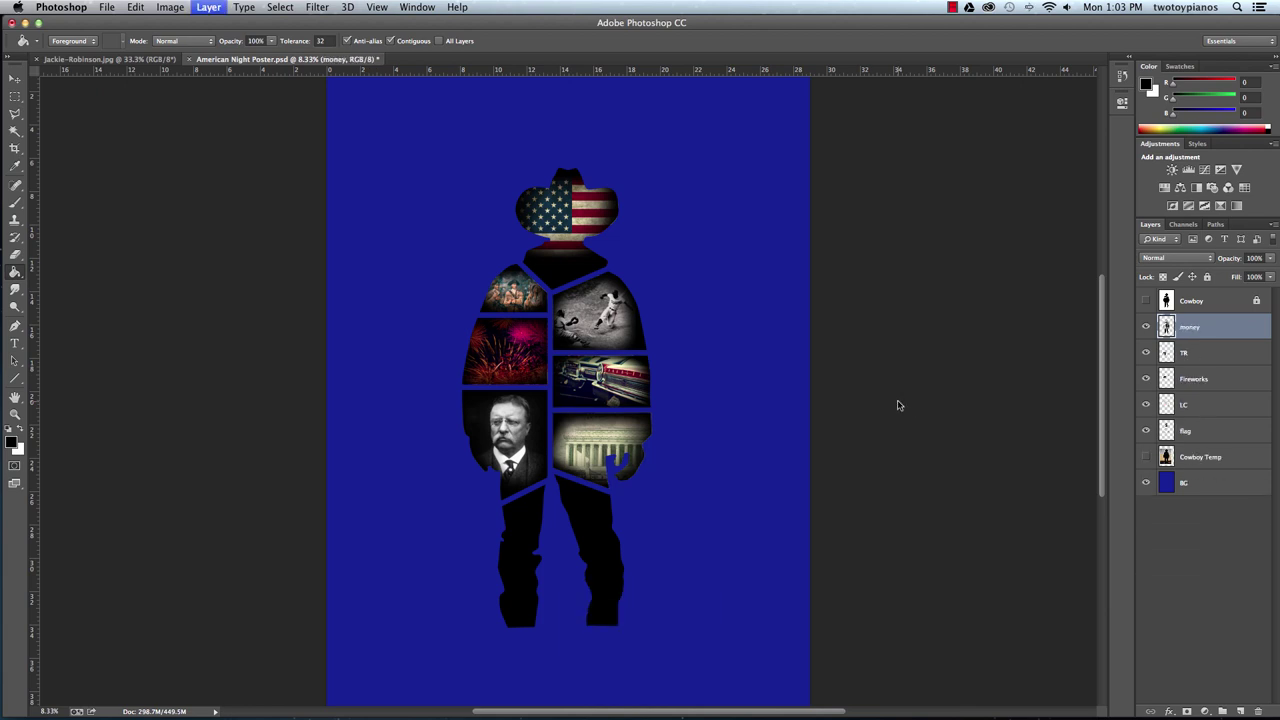
{"action": "key", "text": "super+e"}
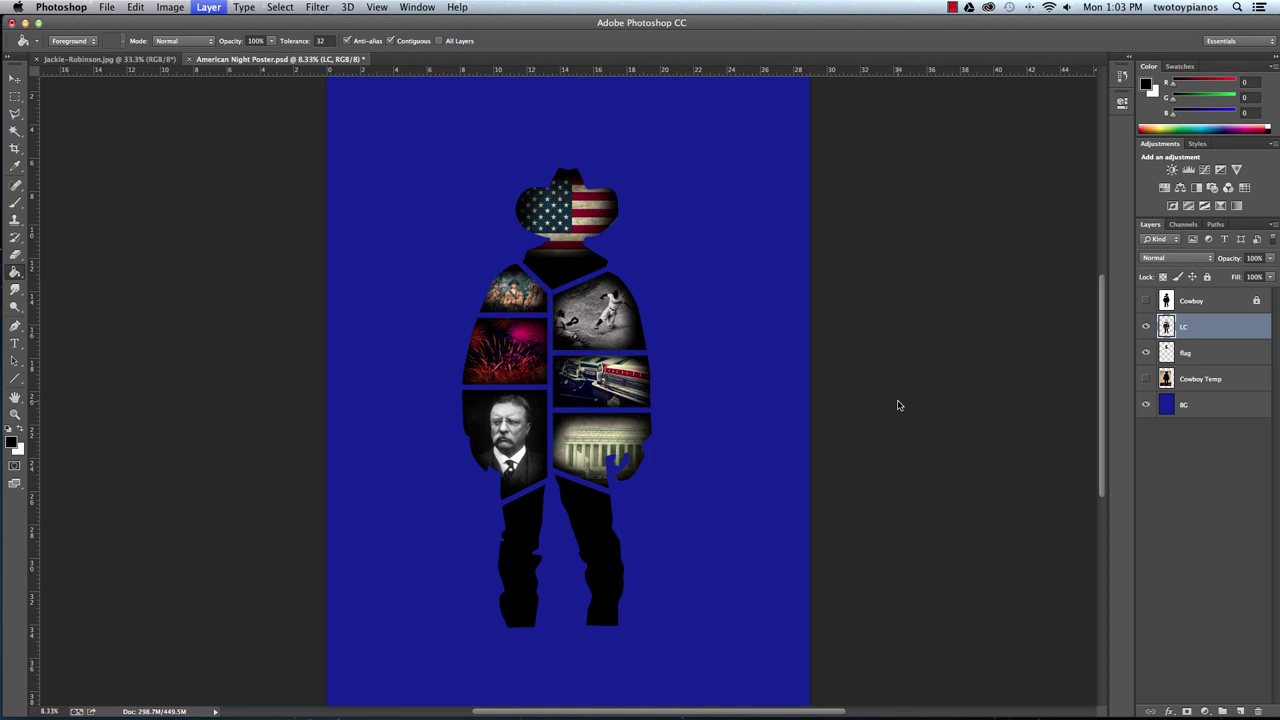
Rename the merged collage layer to 'cutouts'.
{"action": "double_click", "coordinate": [1188, 328]}
{"action": "type", "text": "cuto"}
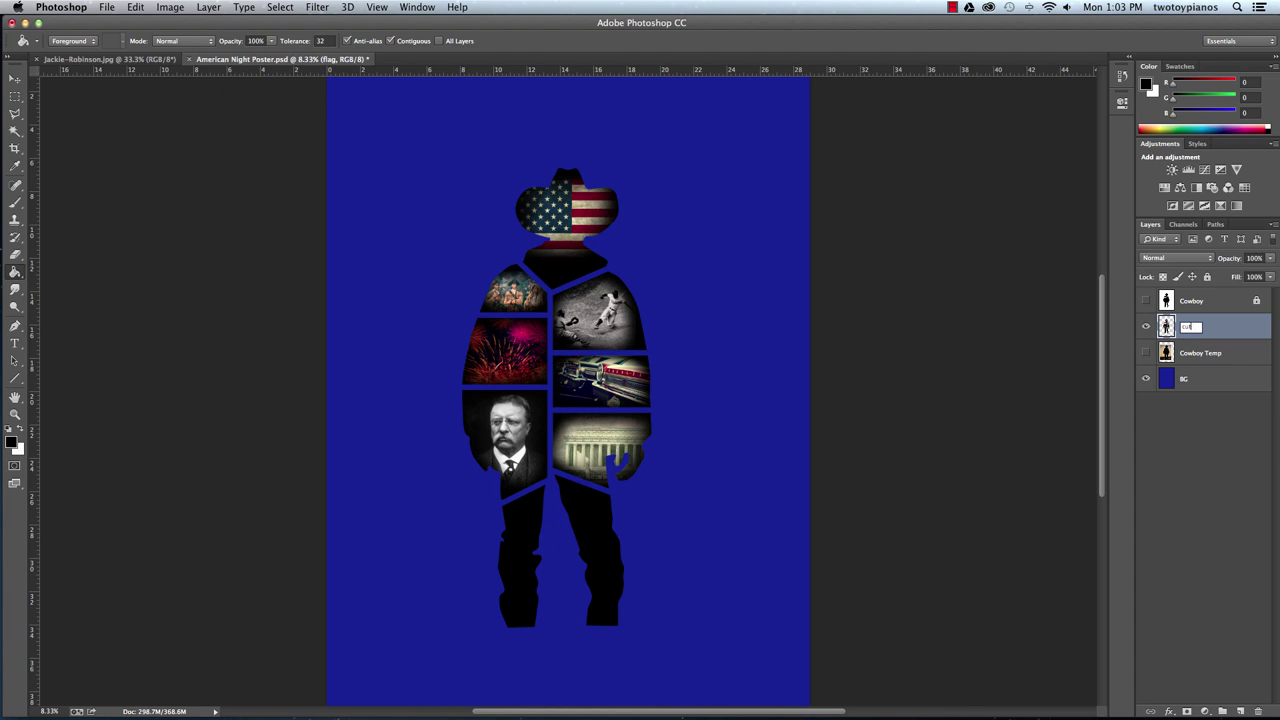
{"action": "type", "text": "uts"}
{"action": "key", "text": "Return"}
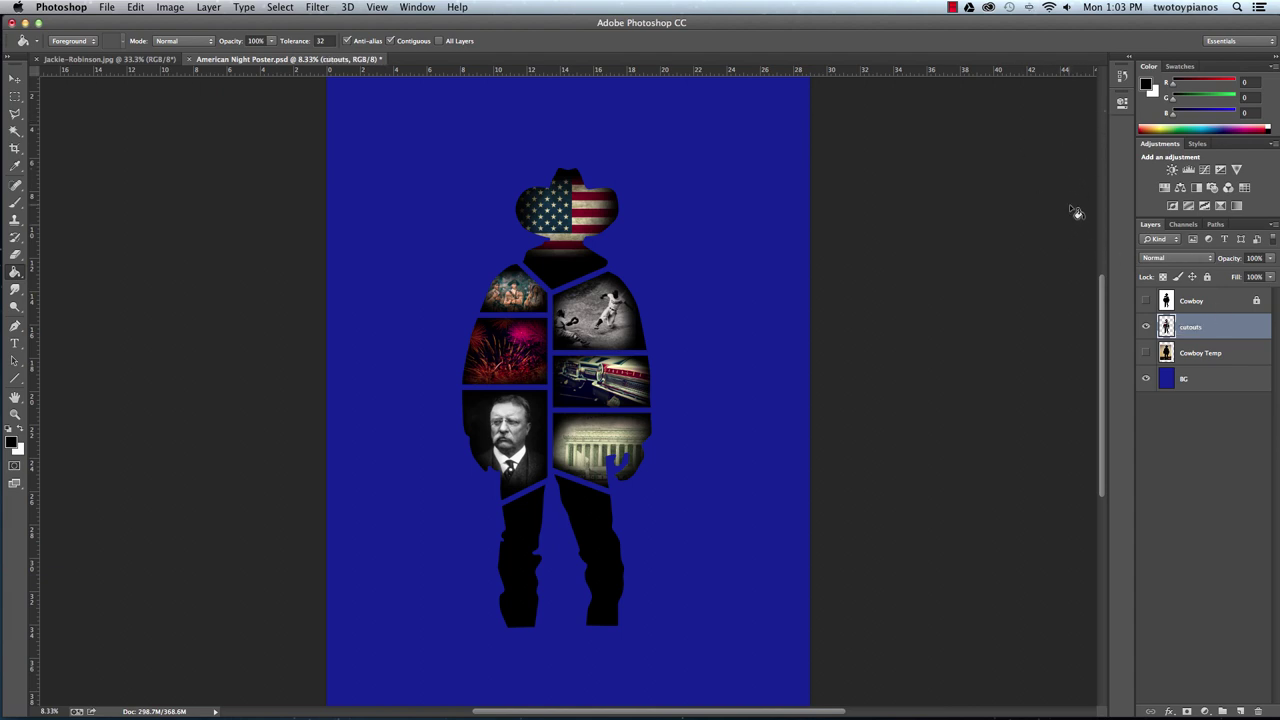
Fill the BG layer black with the Paint Bucket, then reselect cutouts.
{"action": "left_click", "coordinate": [1200, 384]}
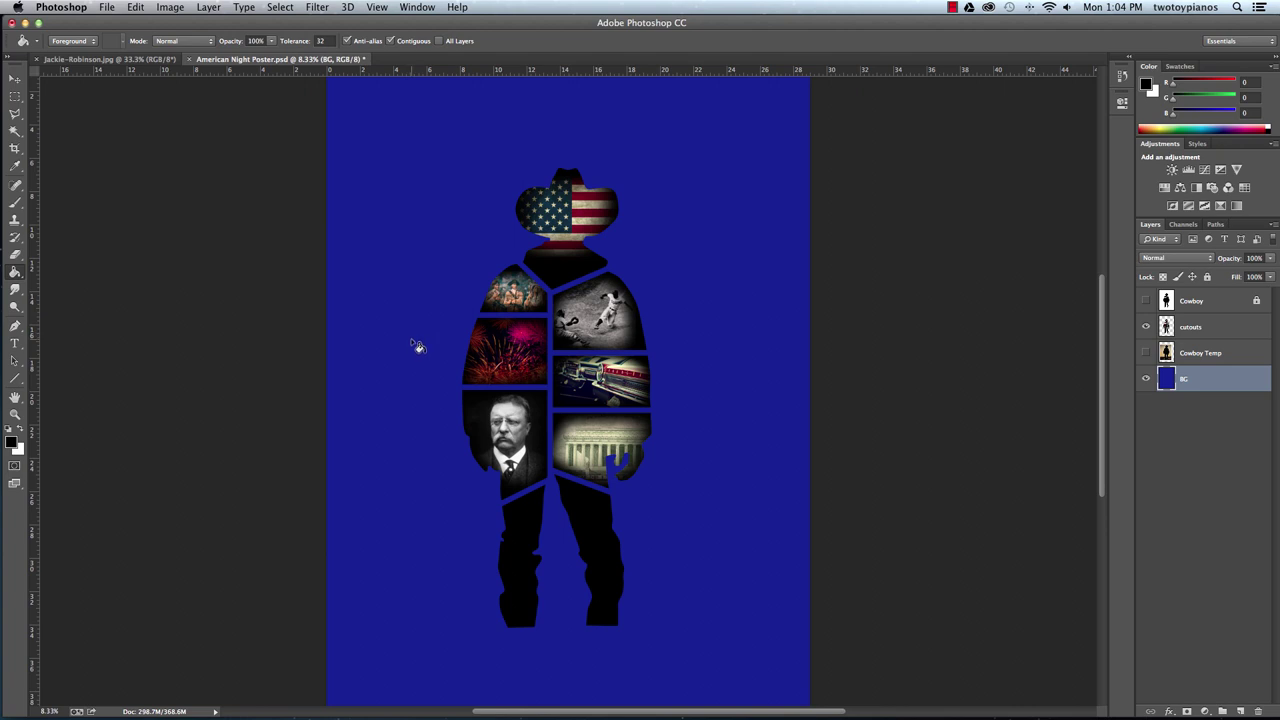
{"action": "left_click", "coordinate": [470, 475]}
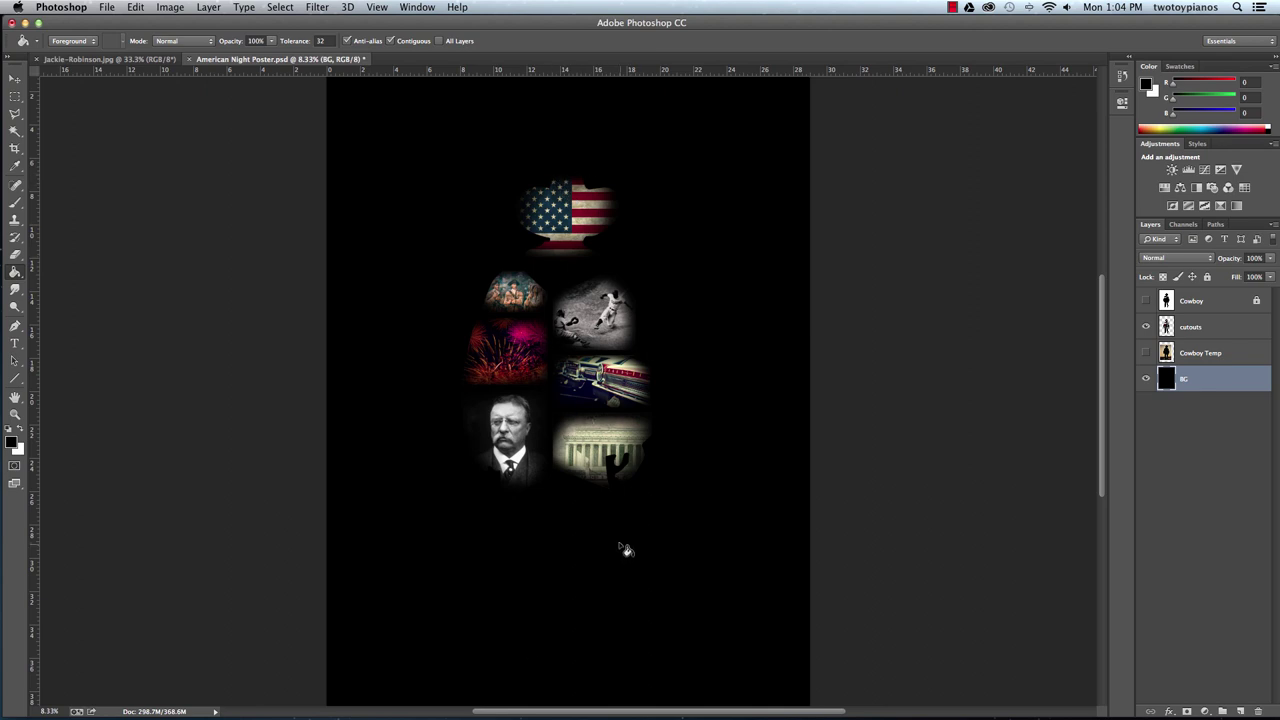
{"action": "left_click", "coordinate": [1199, 327]}
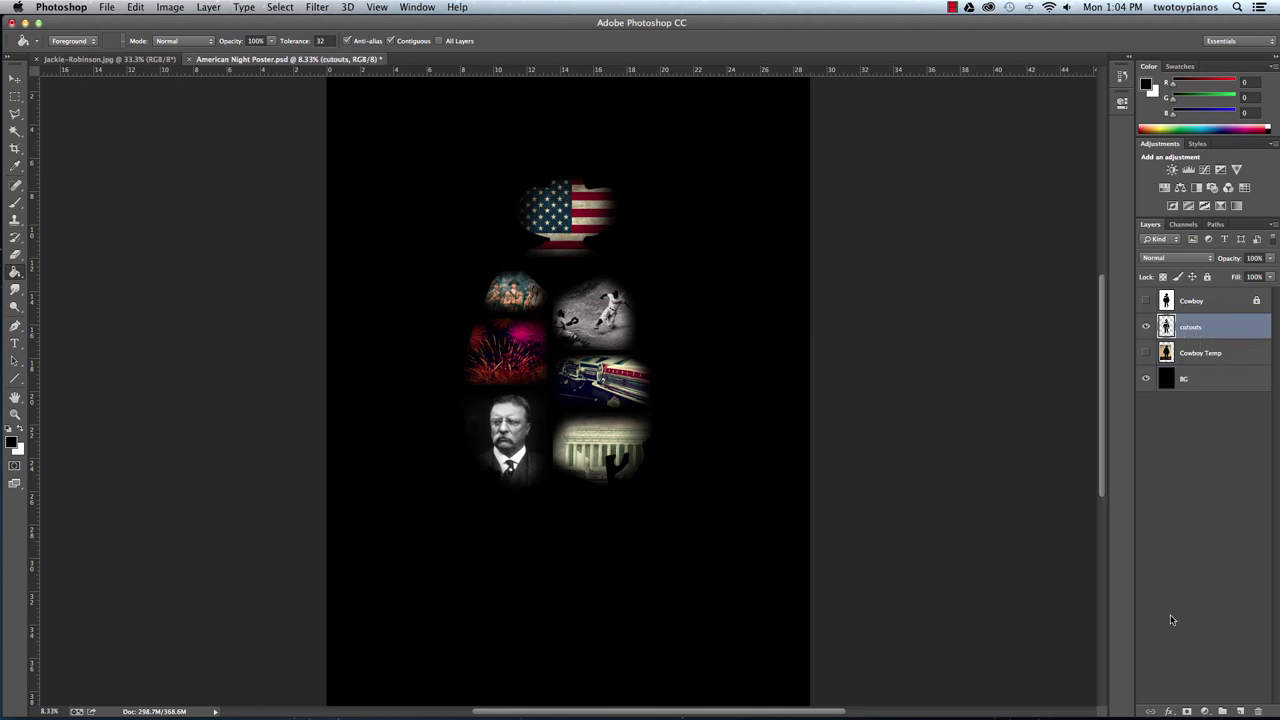
Add an Outer Glow to cutouts and set its colour to deep blue 2f60ff.
{"action": "left_click", "coordinate": [1169, 711]}
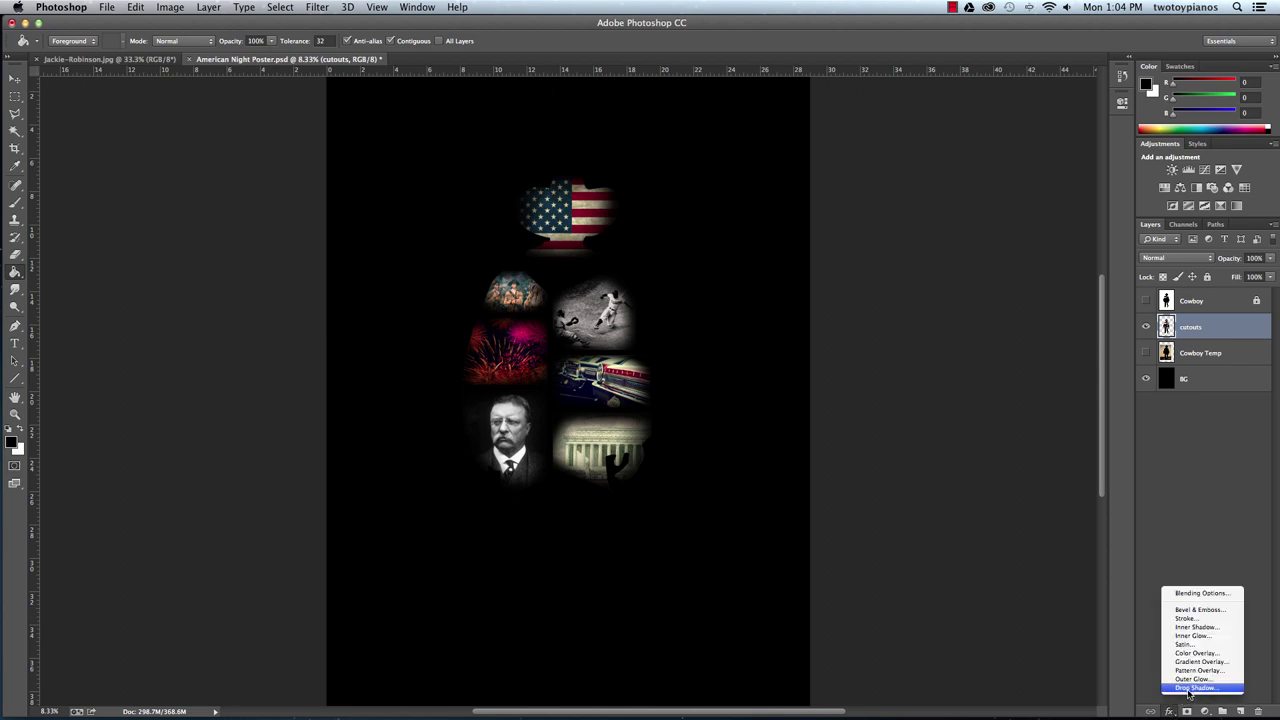
{"action": "left_click", "coordinate": [1193, 679]}
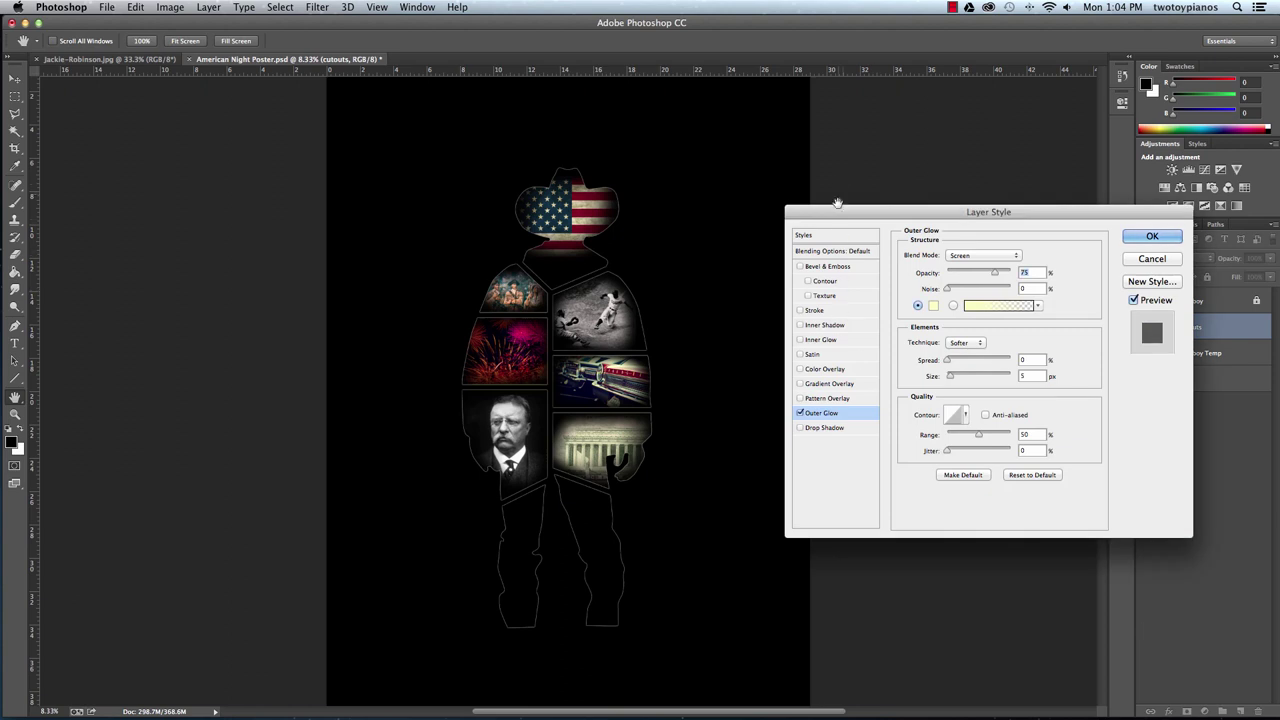
{"action": "left_click", "coordinate": [935, 307]}
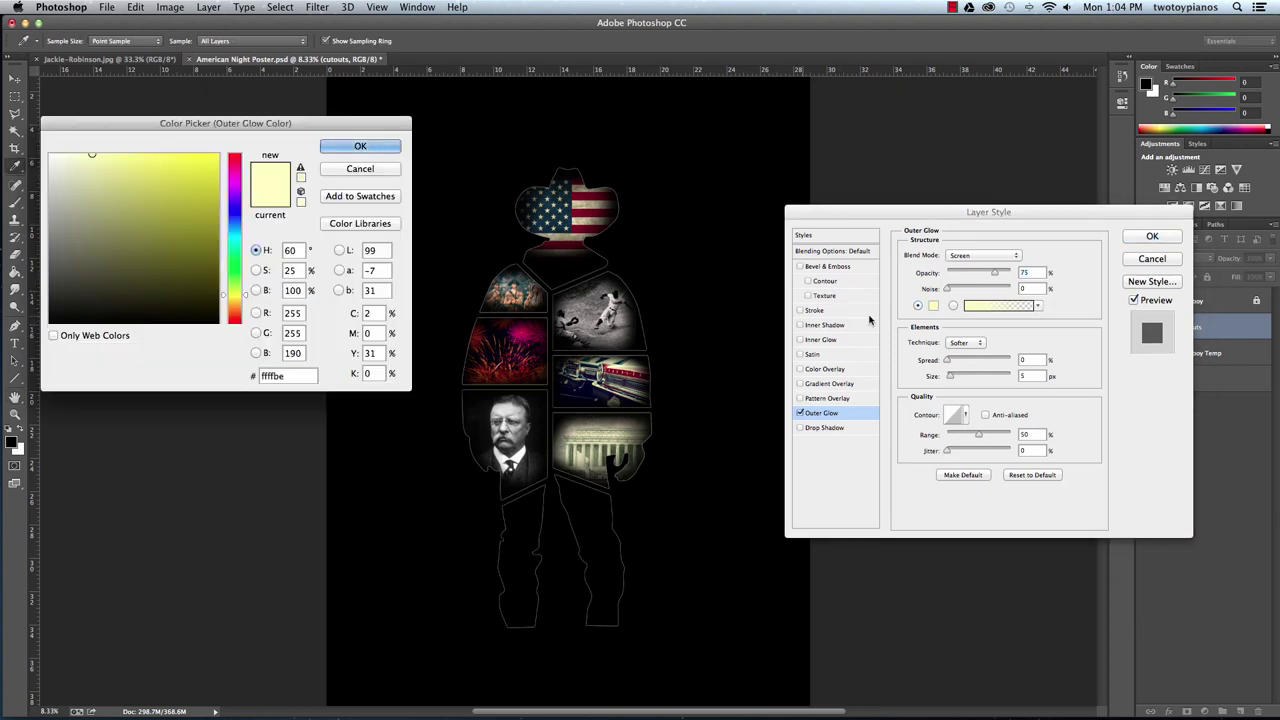
{"action": "left_click", "coordinate": [238, 223]}
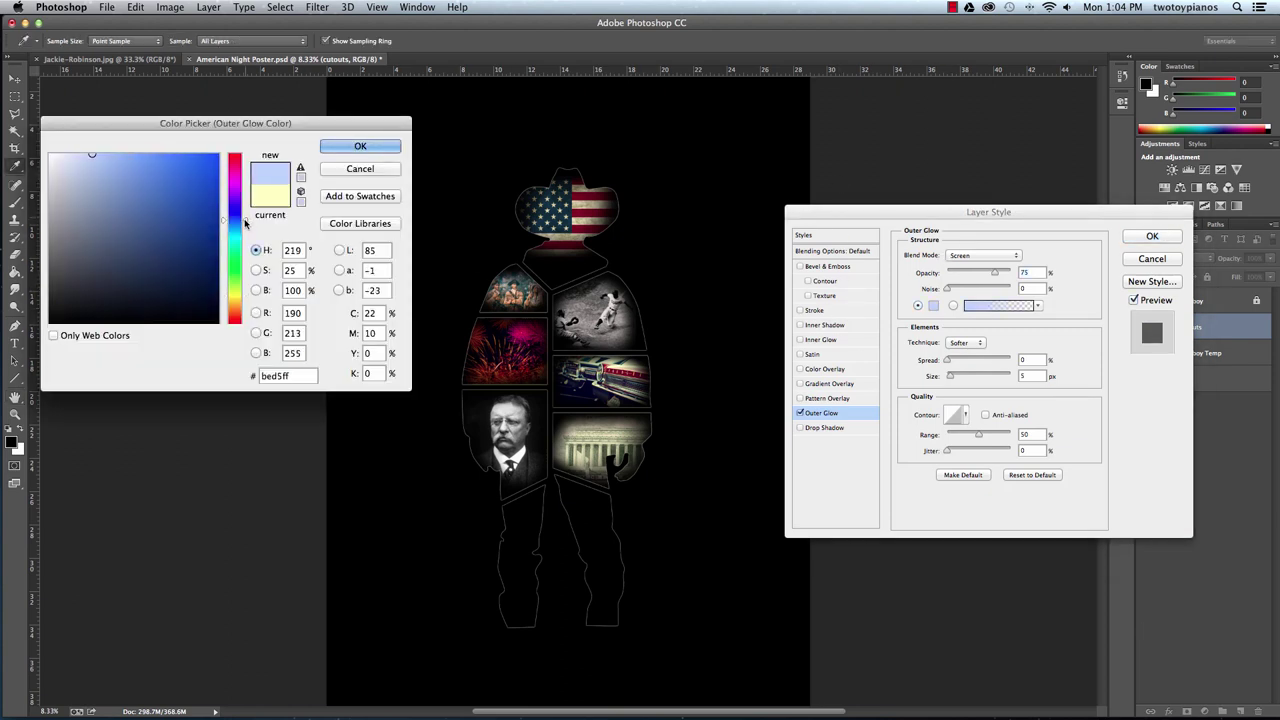
{"action": "left_click", "coordinate": [187, 155]}
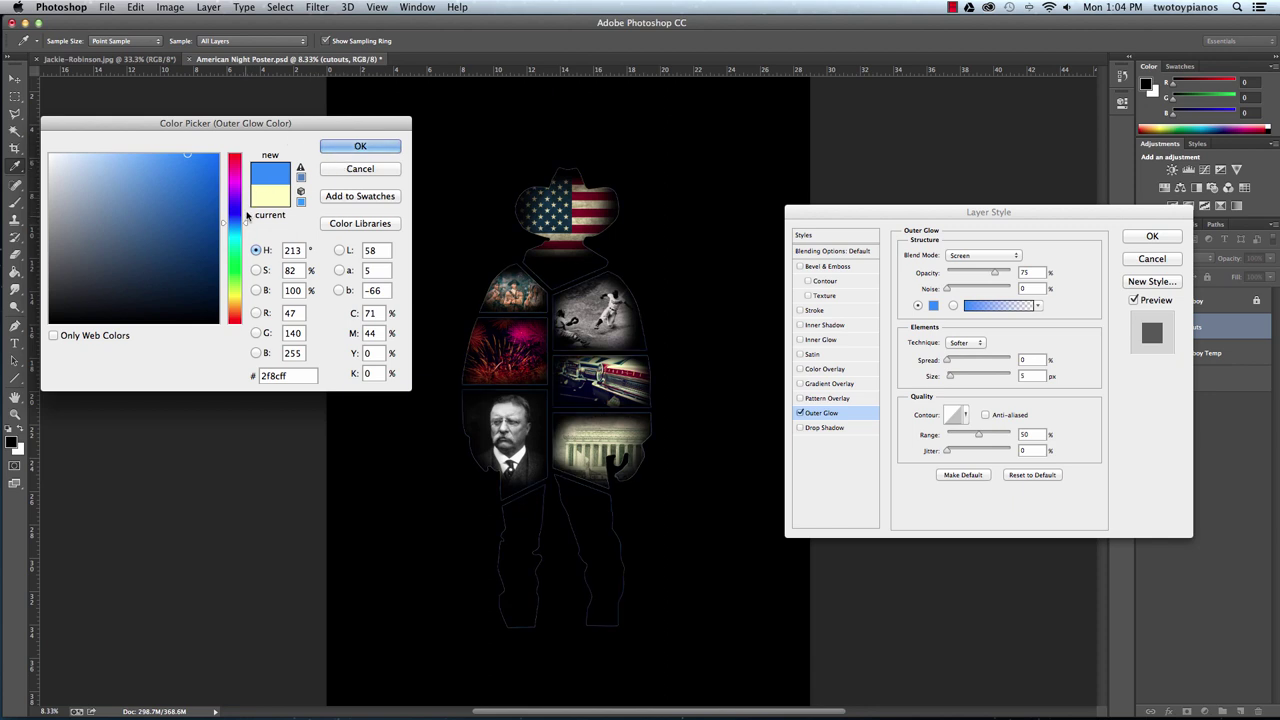
{"action": "left_click_drag", "start_coordinate": [246, 222], "coordinate": [247, 220]}
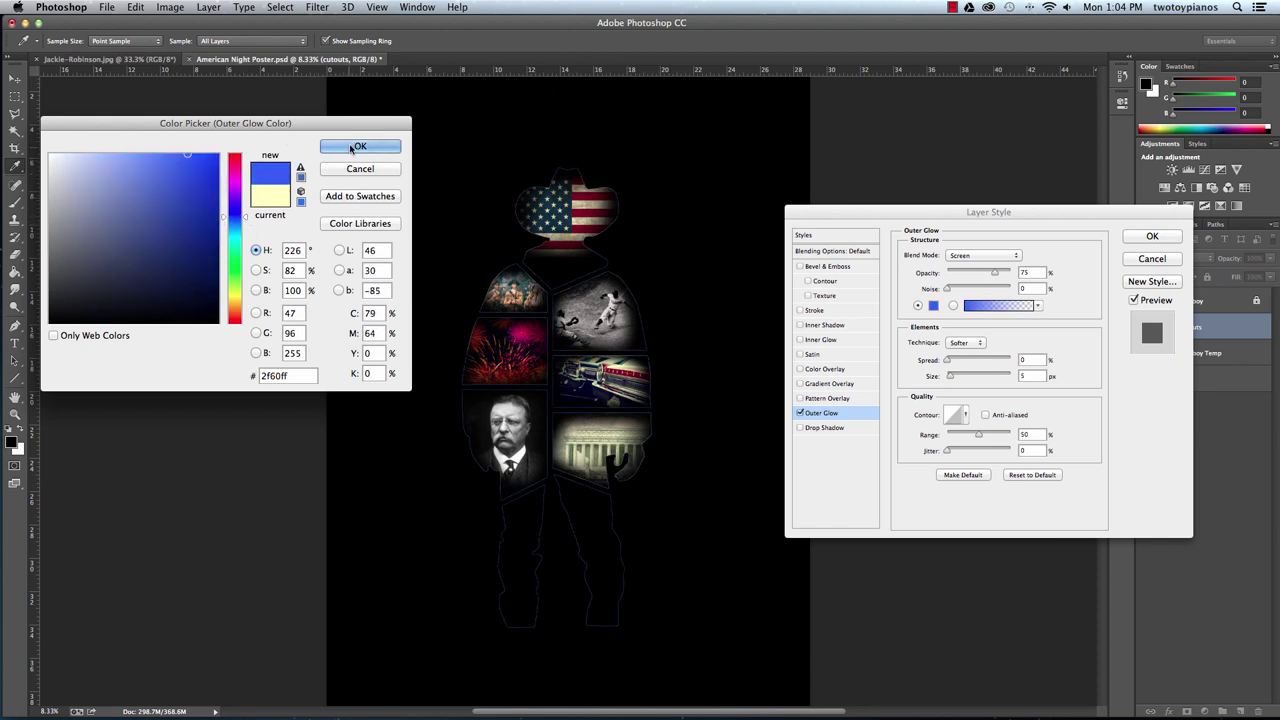
{"action": "left_click", "coordinate": [359, 146]}
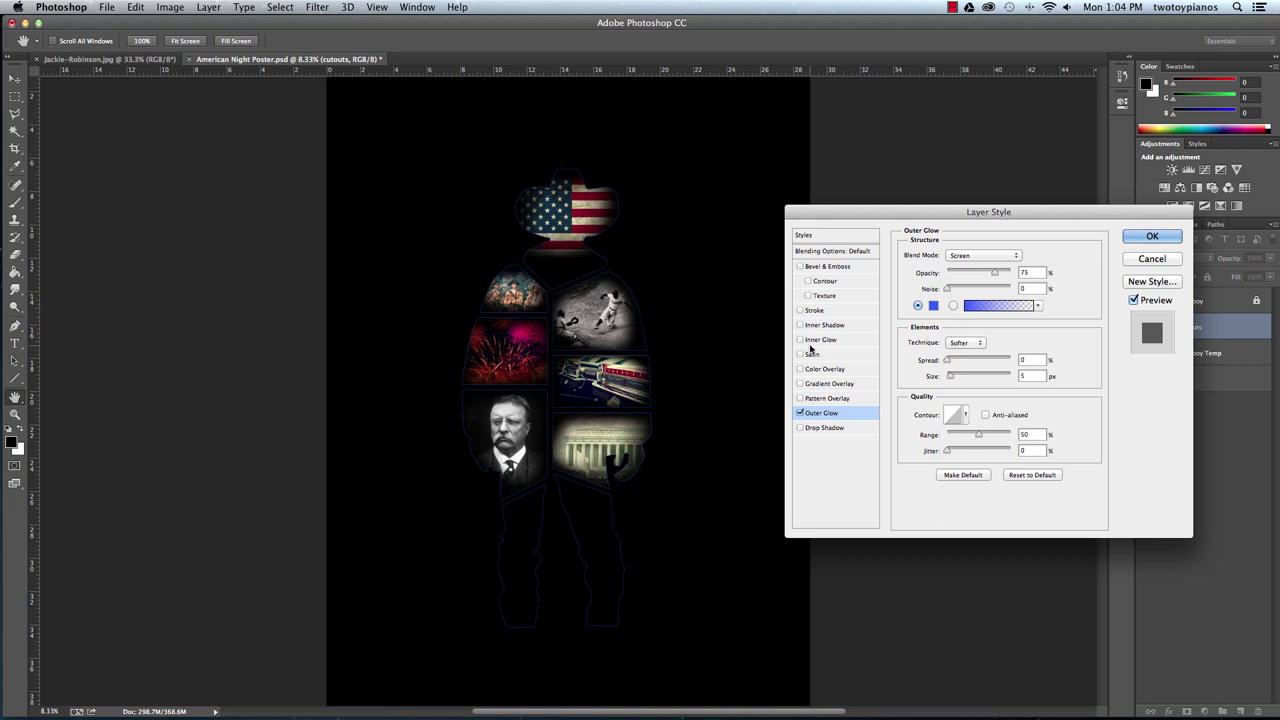
Set the Outer Glow size to 79 px and spread to 14%.
{"action": "key", "text": "super+plus"}
{"action": "key", "text": "super+plus"}
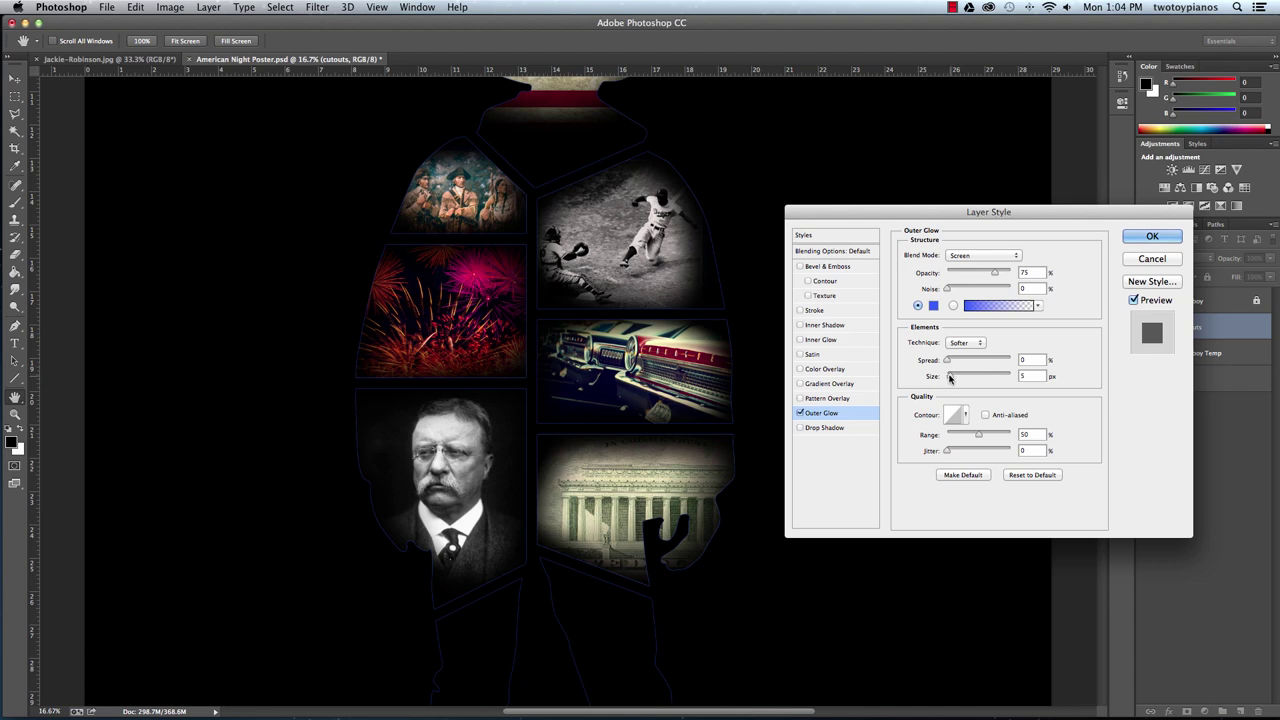
{"action": "left_click_drag", "start_coordinate": [950, 378], "coordinate": [972, 384]}
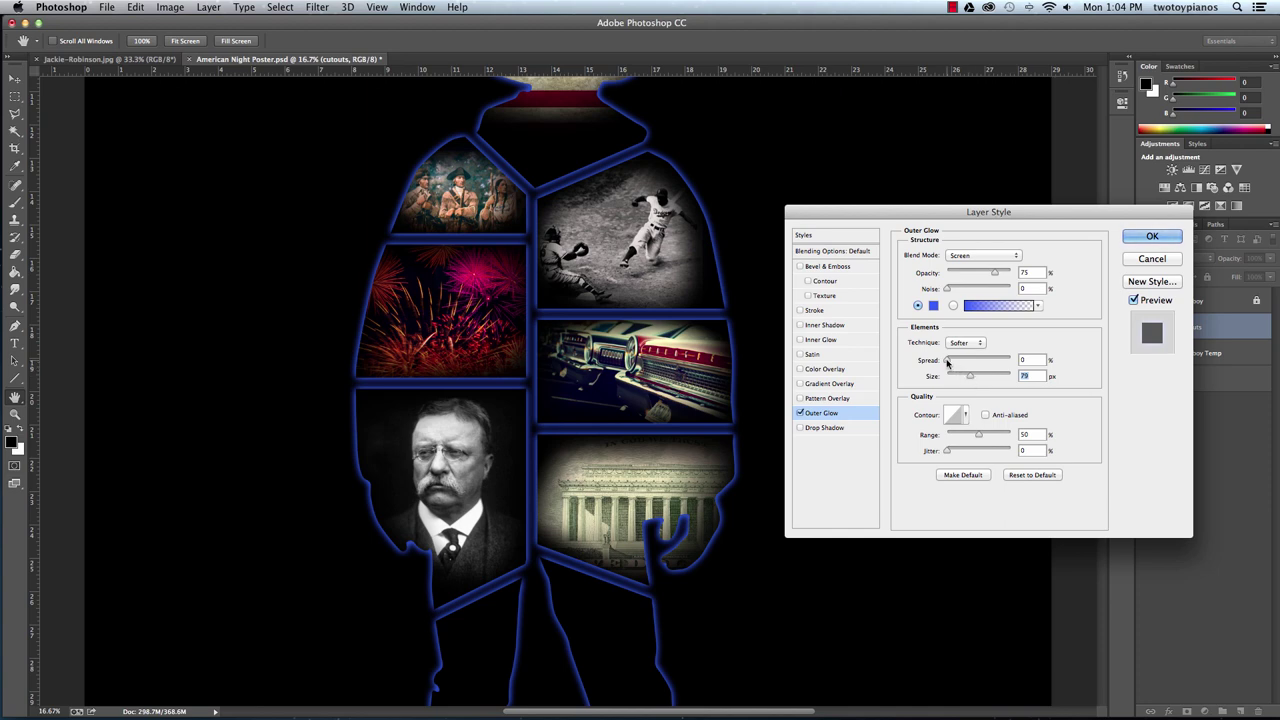
{"action": "left_click_drag", "start_coordinate": [947, 362], "coordinate": [952, 363]}
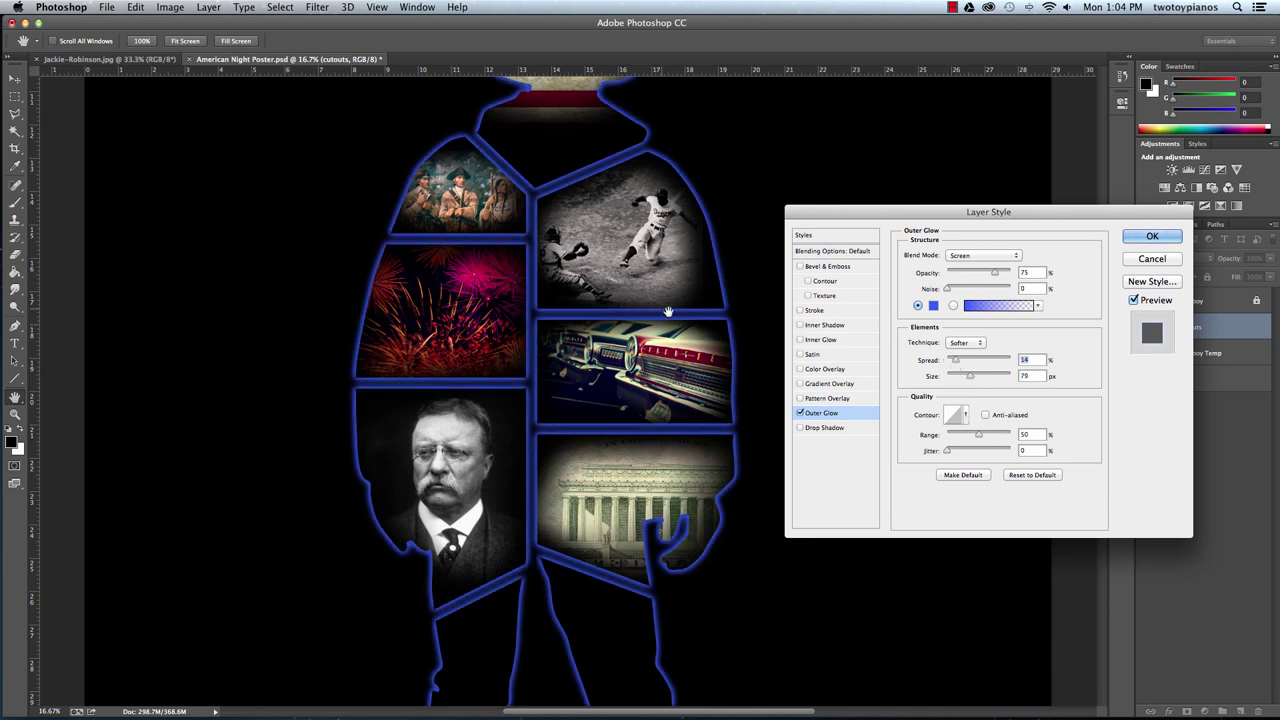
{"action": "left_click_drag", "start_coordinate": [582, 268], "coordinate": [577, 390]}
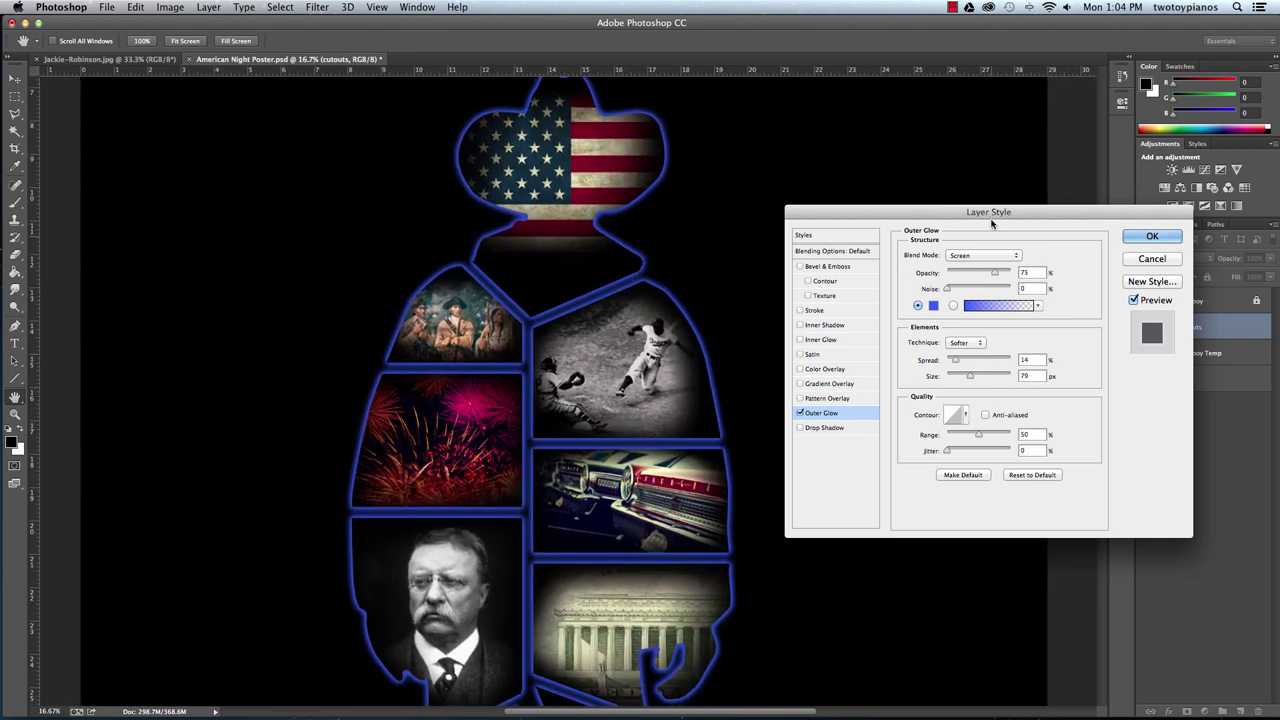
{"action": "left_click", "coordinate": [800, 311]}
Add a 10 px white (ffffff) stroke around the cutouts and apply it along with the blue glow.
{"action": "left_click", "coordinate": [838, 313]}
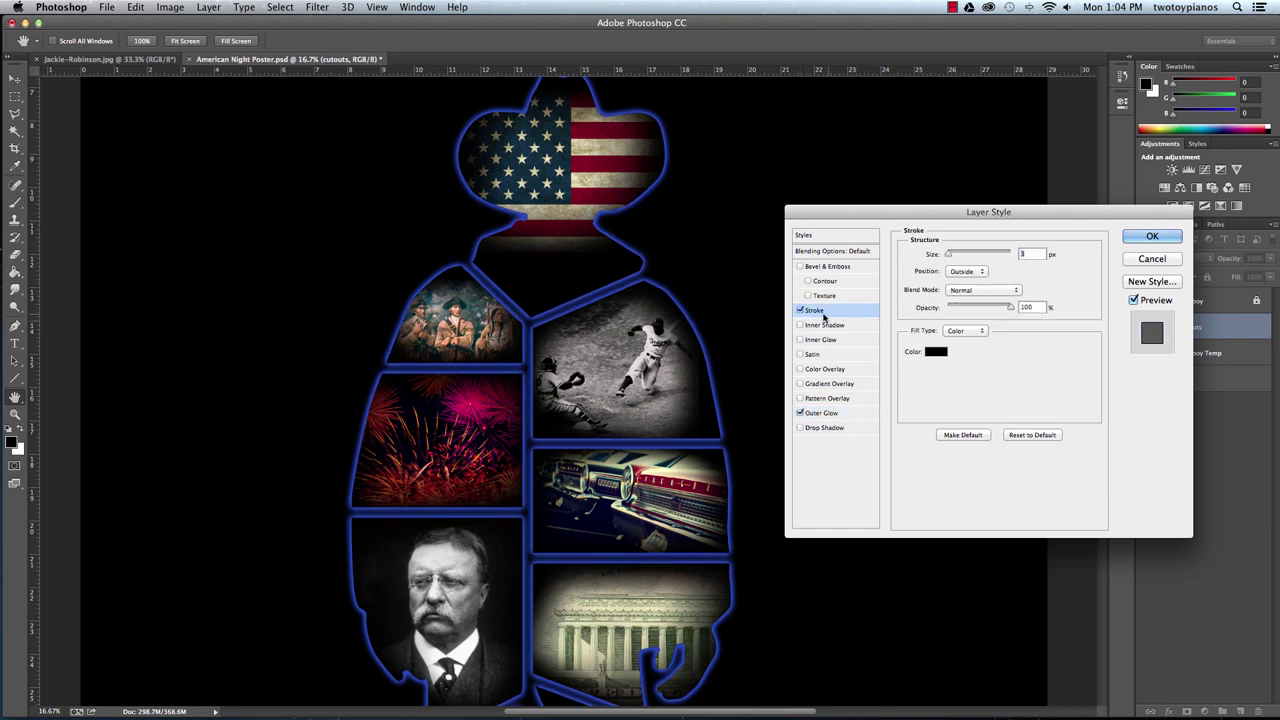
{"action": "left_click", "coordinate": [934, 356]}
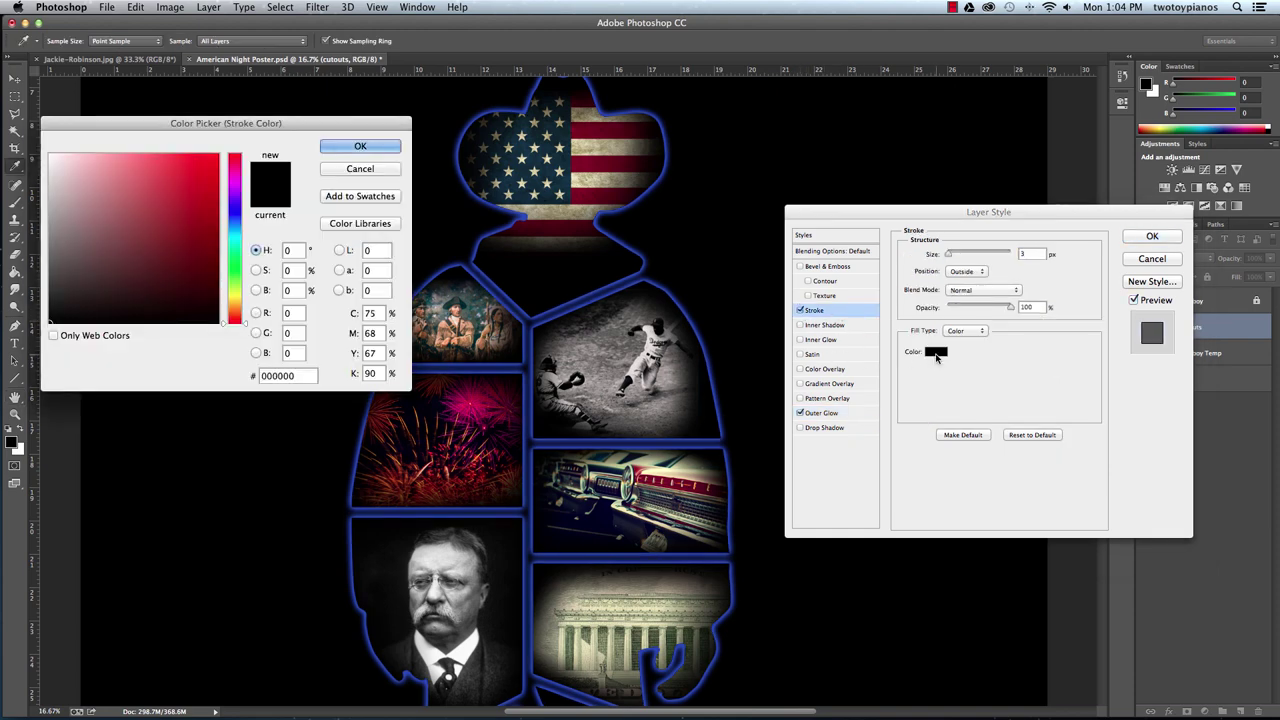
{"action": "mouse_move", "coordinate": [161, 253]}
{"action": "left_mouse_down"}
{"action": "mouse_move", "coordinate": [75, 170]}
{"action": "mouse_move", "coordinate": [52, 128]}
{"action": "left_mouse_up"}
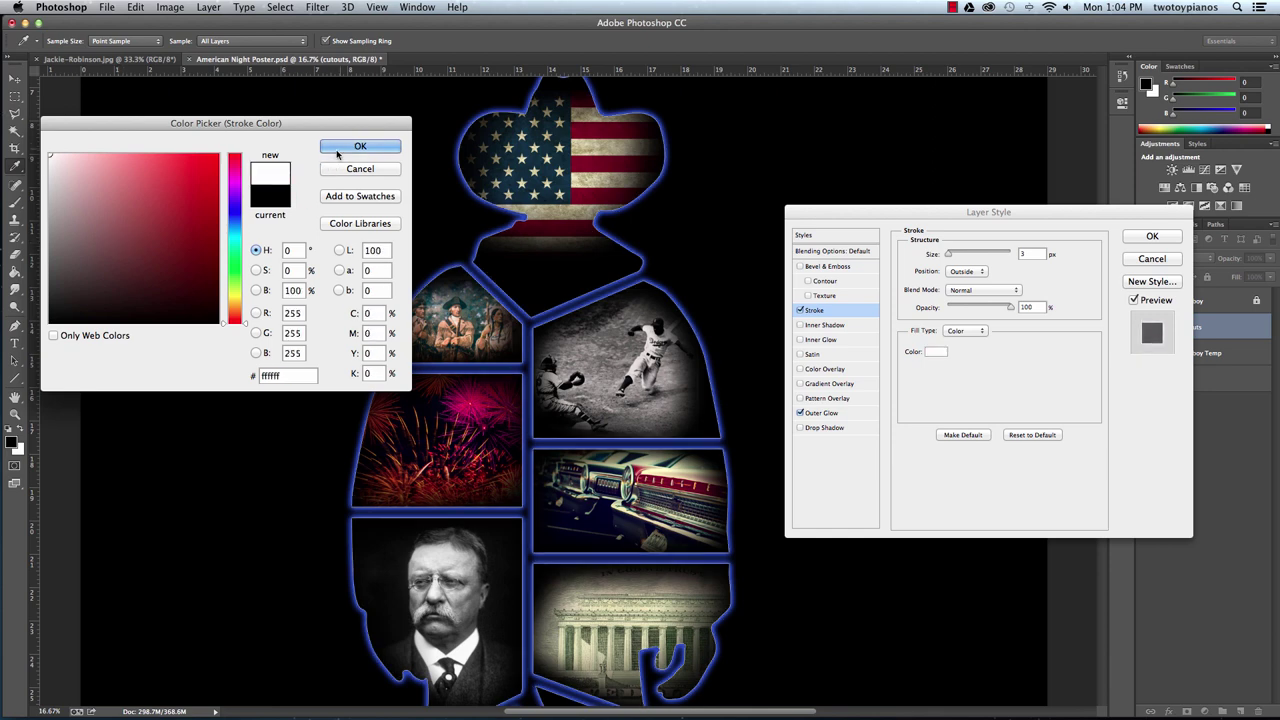
{"action": "left_click", "coordinate": [357, 146]}
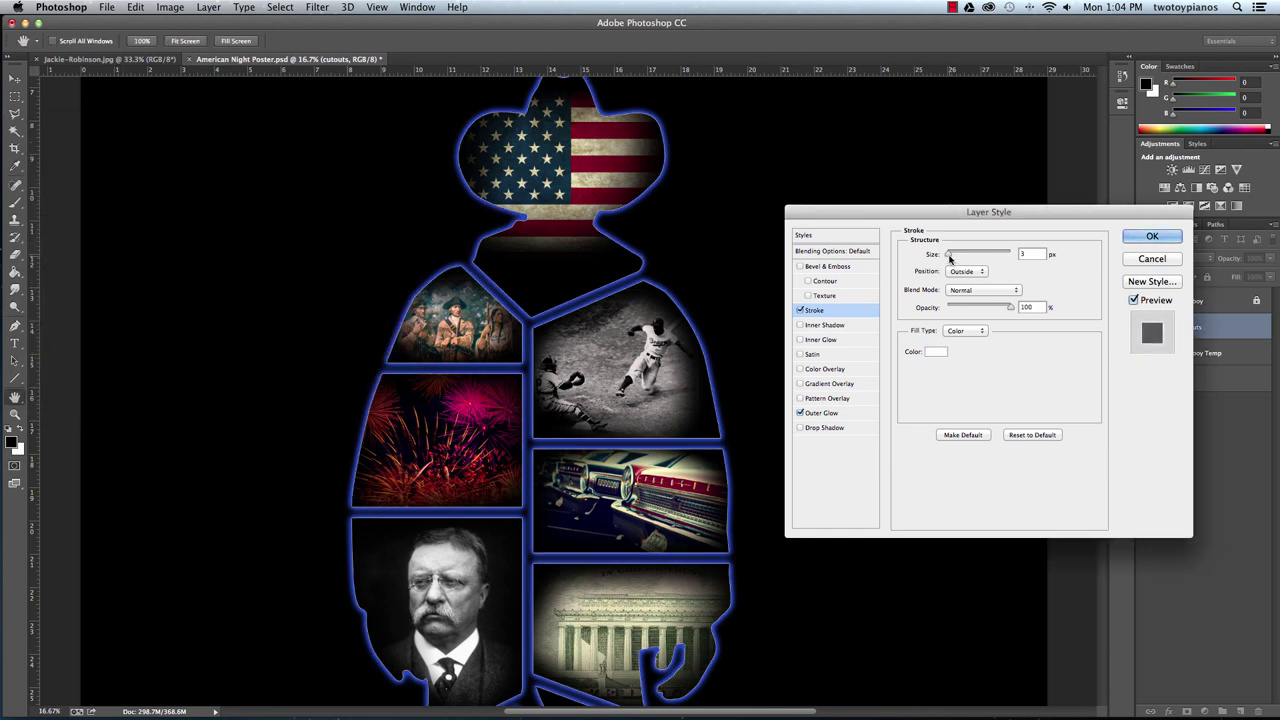
{"action": "left_click_drag", "start_coordinate": [950, 258], "coordinate": [955, 257]}
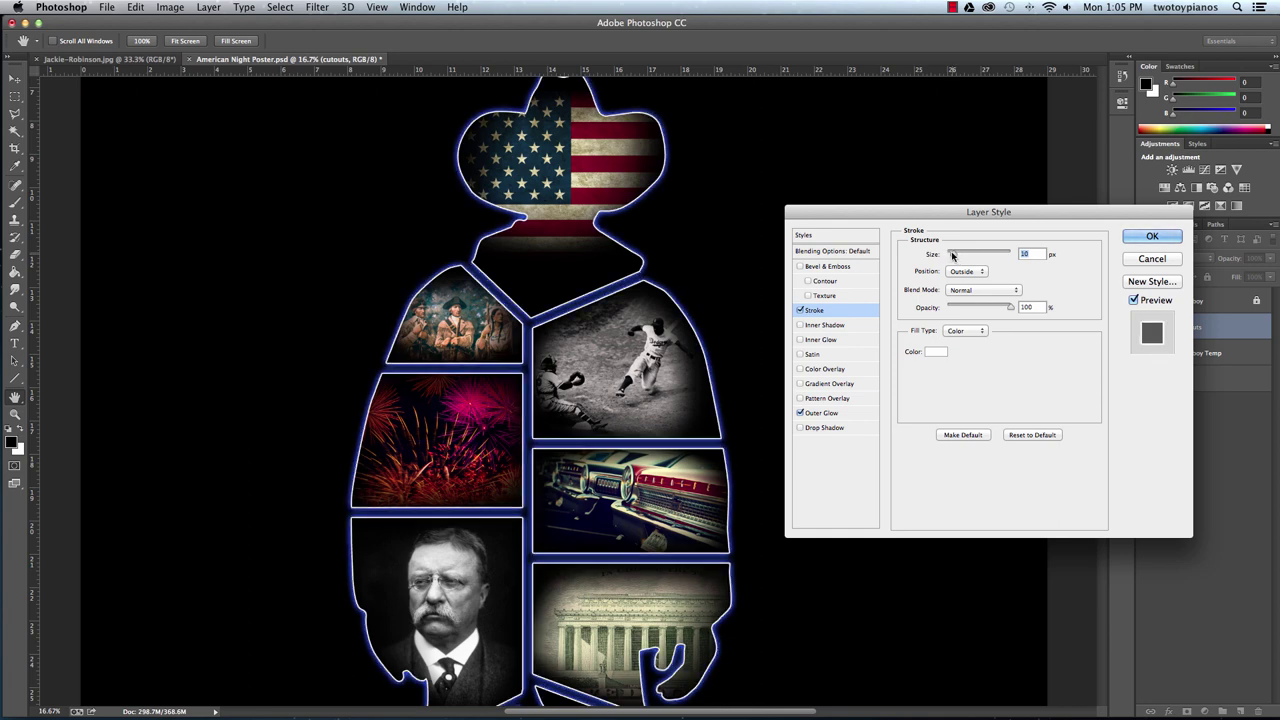
{"action": "left_click", "coordinate": [1134, 241]}
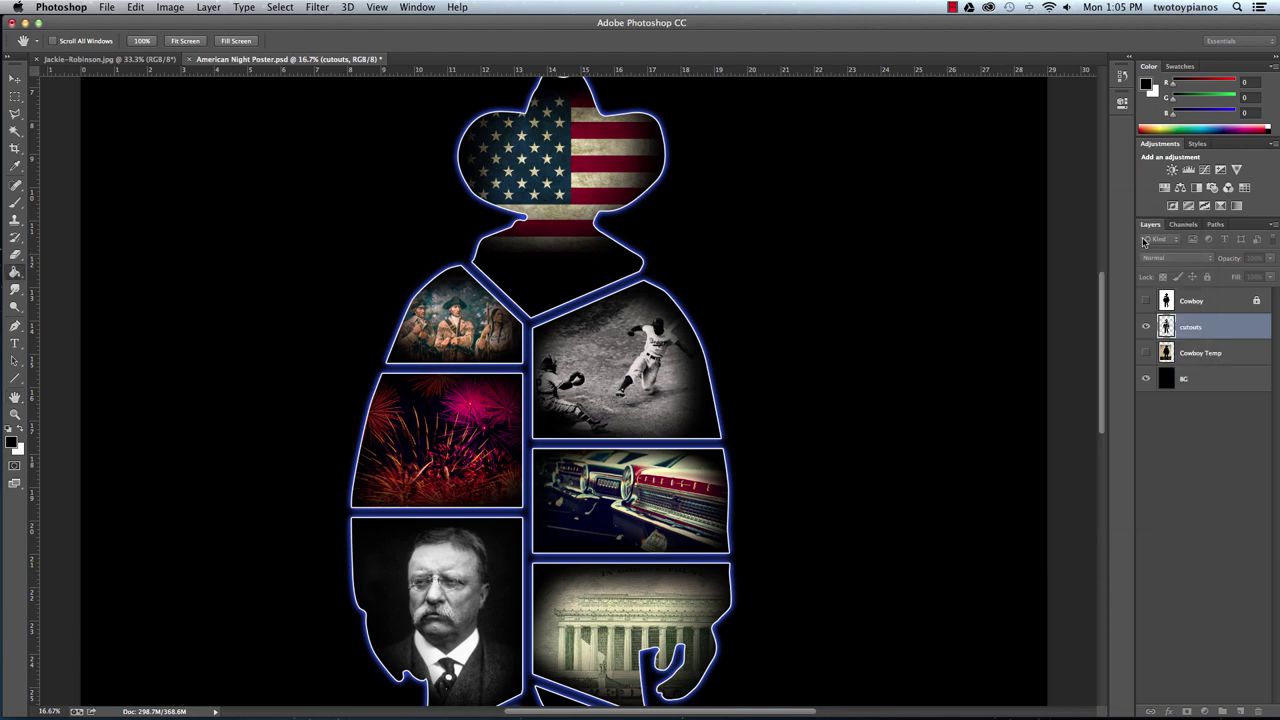
{"action": "key", "text": "super+minus"}
{"action": "key", "text": "super+minus"}
{"action": "key", "text": "super+minus"}
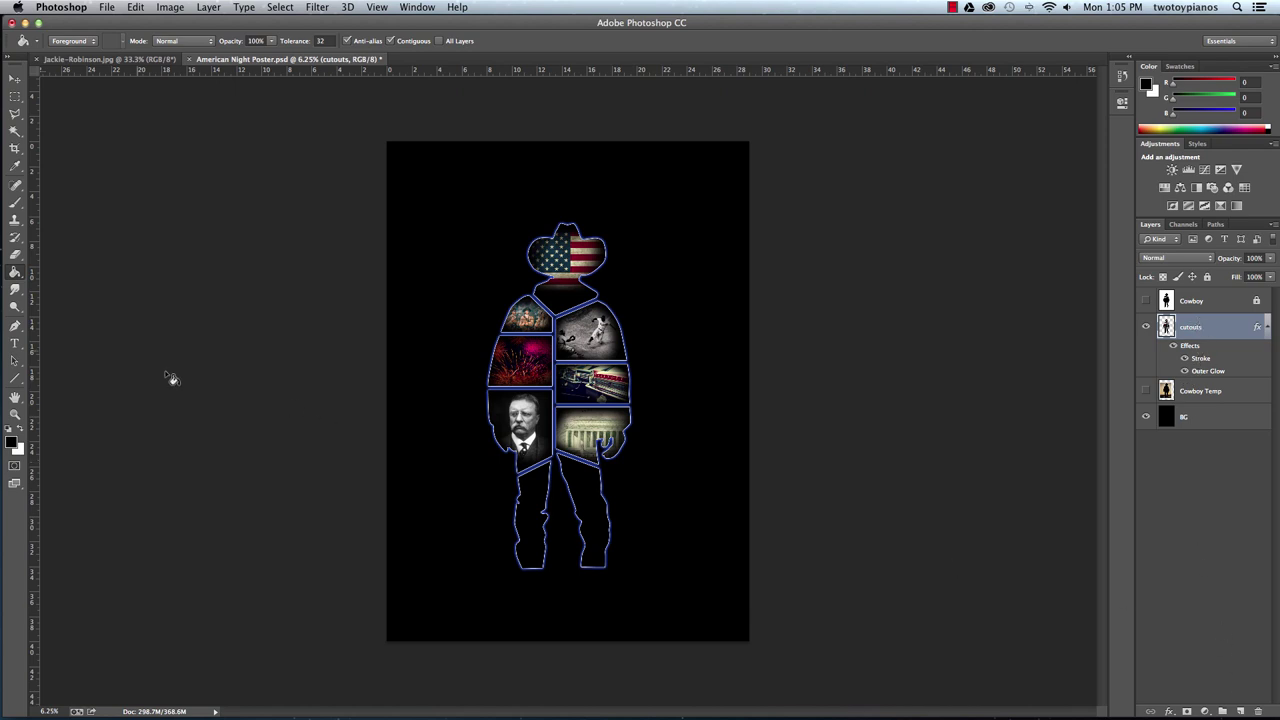
Draw a paragraph text box across the poster's top and choose pale blue dddfff as the text colour.
{"action": "left_click", "coordinate": [14, 343]}
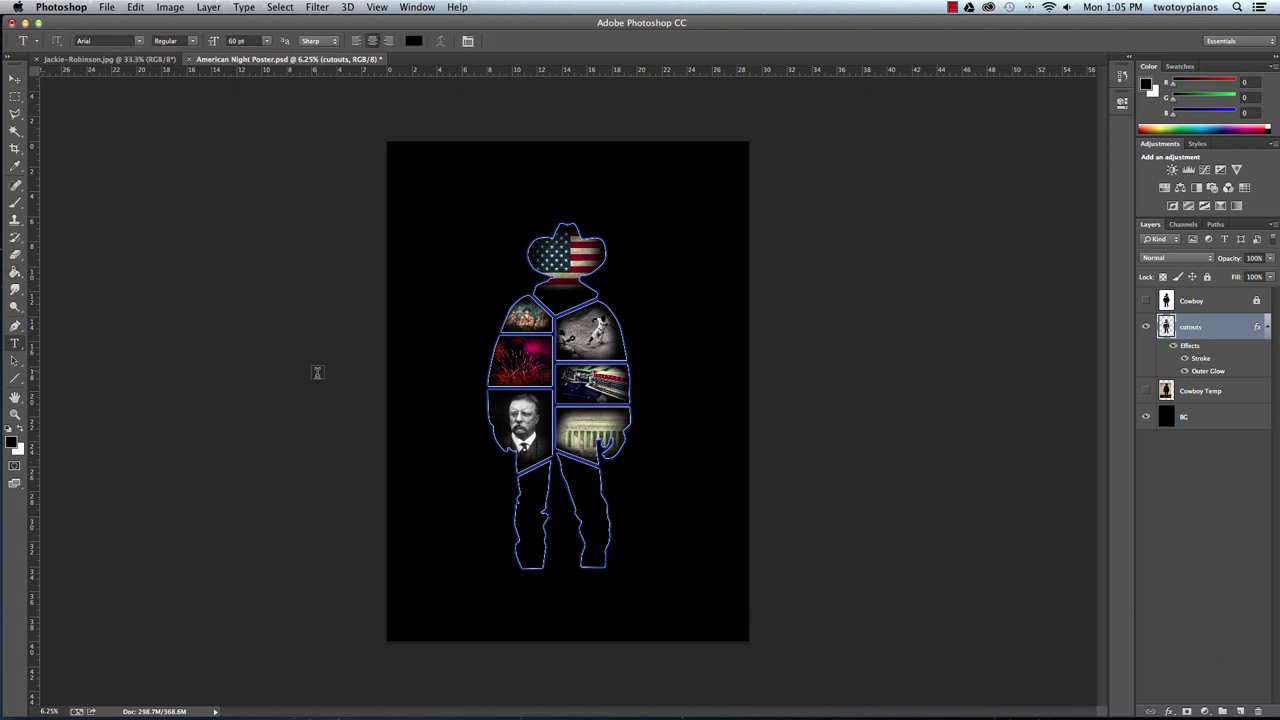
{"action": "left_click_drag", "start_coordinate": [381, 153], "coordinate": [749, 266]}
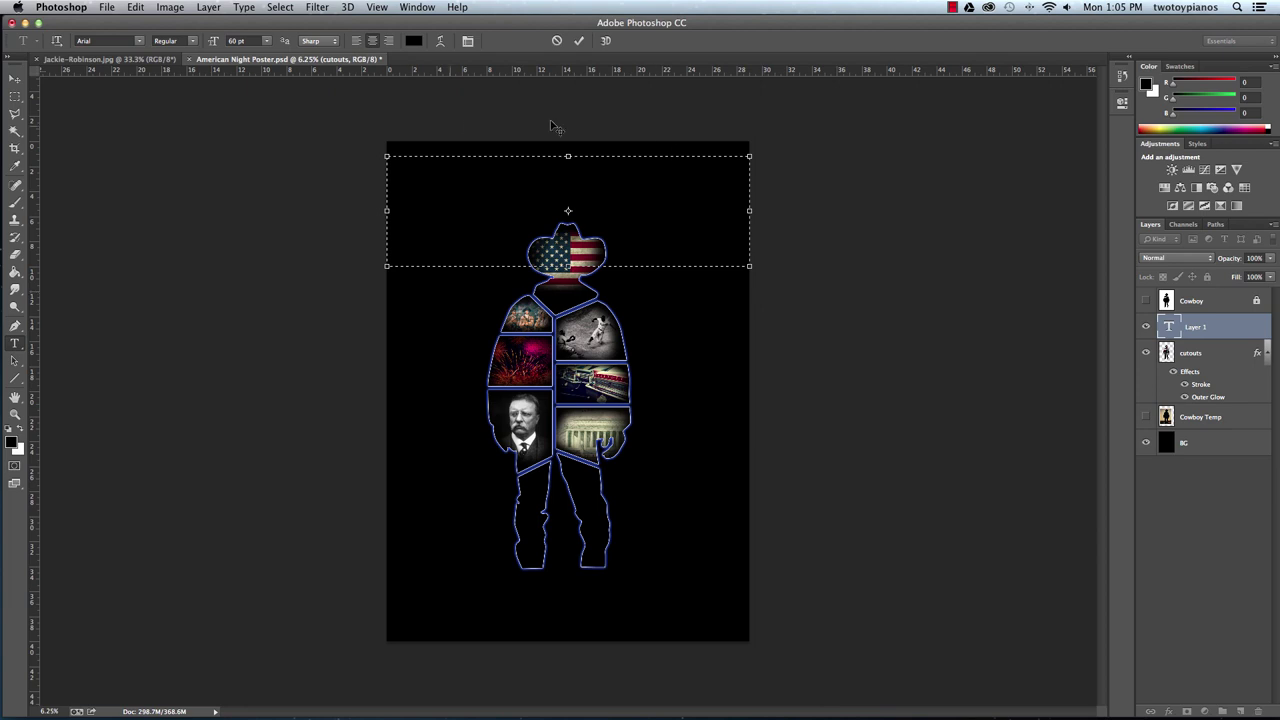
{"action": "left_click", "coordinate": [413, 41]}
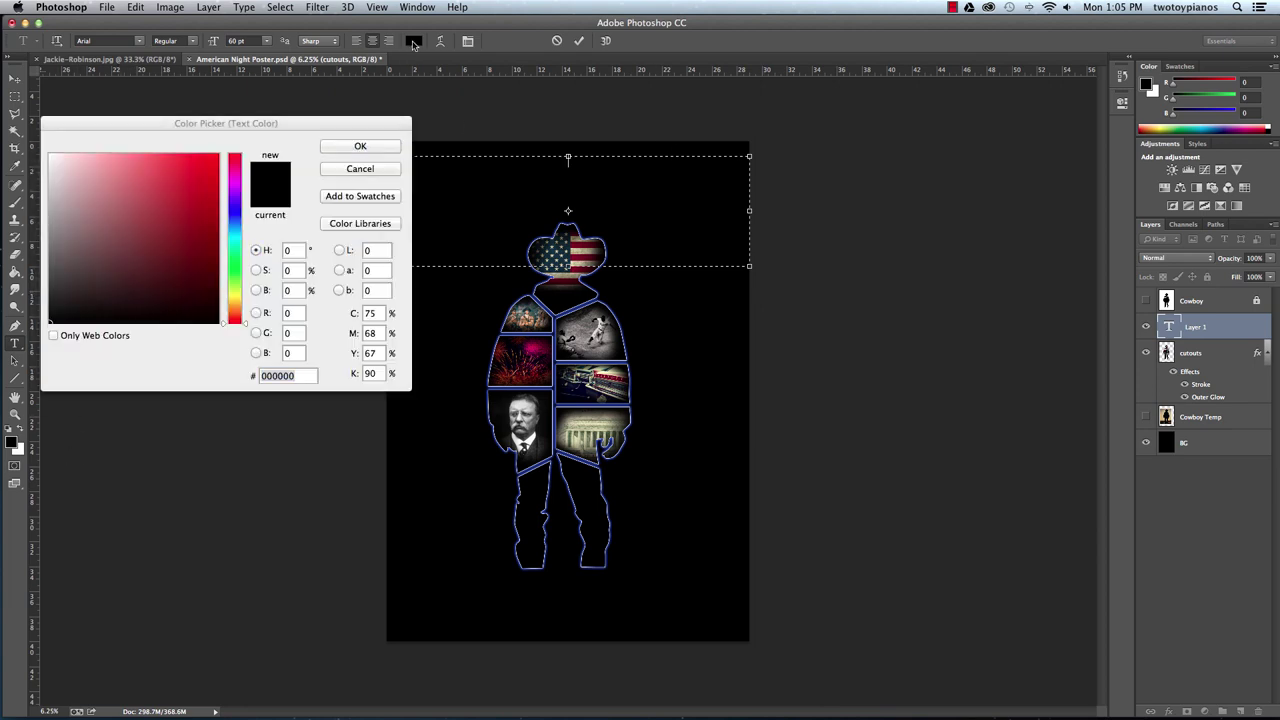
{"action": "left_click", "coordinate": [237, 221]}
{"action": "left_click_drag", "start_coordinate": [237, 224], "coordinate": [236, 216]}
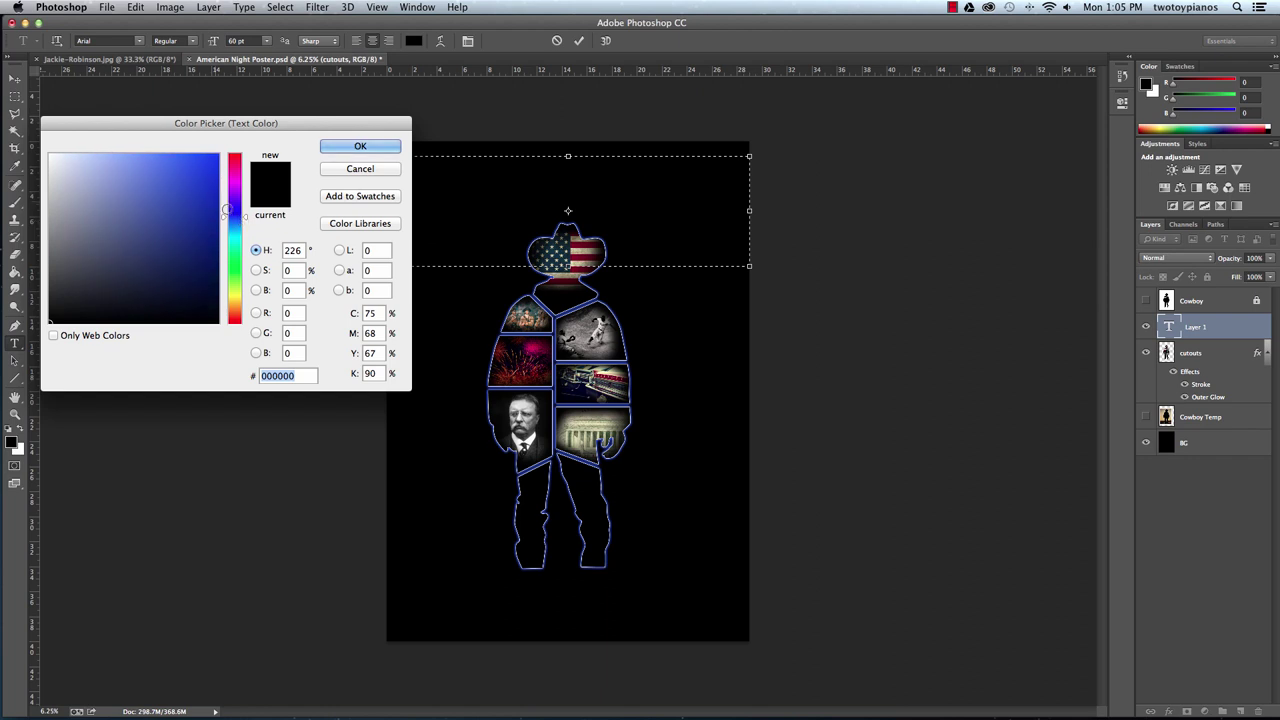
{"action": "left_click_drag", "start_coordinate": [108, 156], "coordinate": [69, 129]}
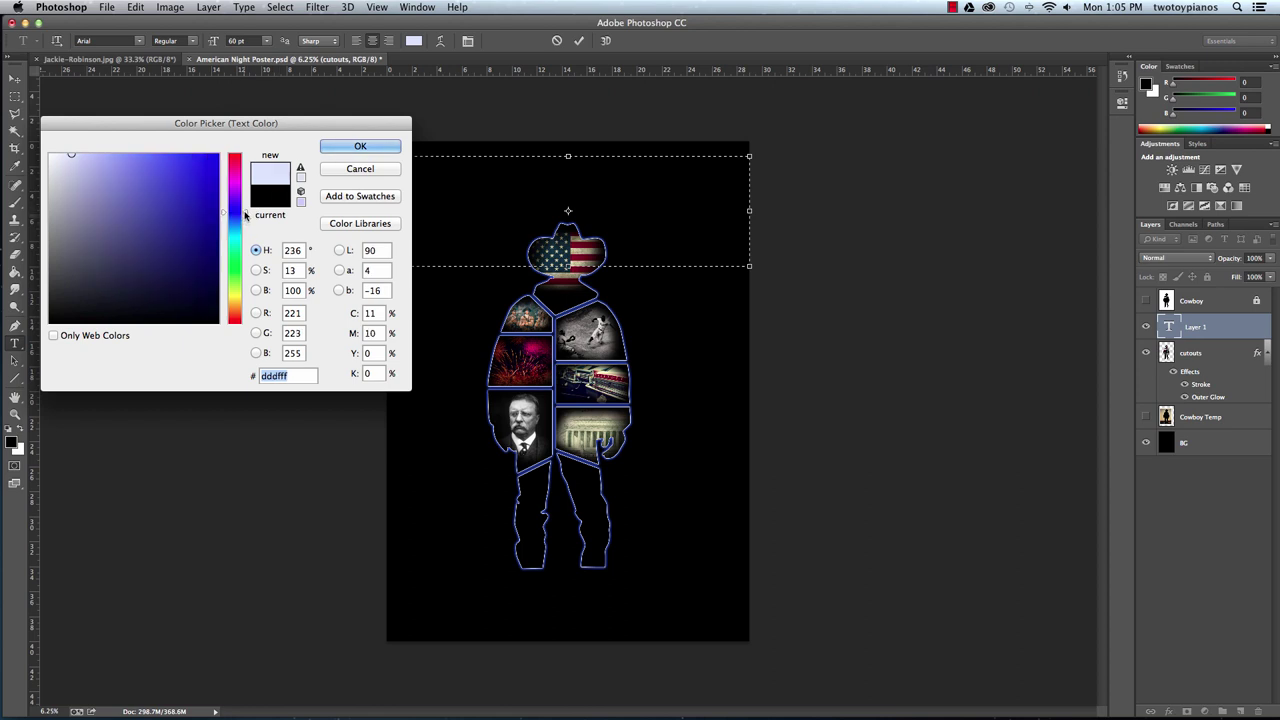
Confirm the pale blue colour and type the heading 'OAKTECHREP PRESENTS'.
{"action": "left_click", "coordinate": [362, 147]}
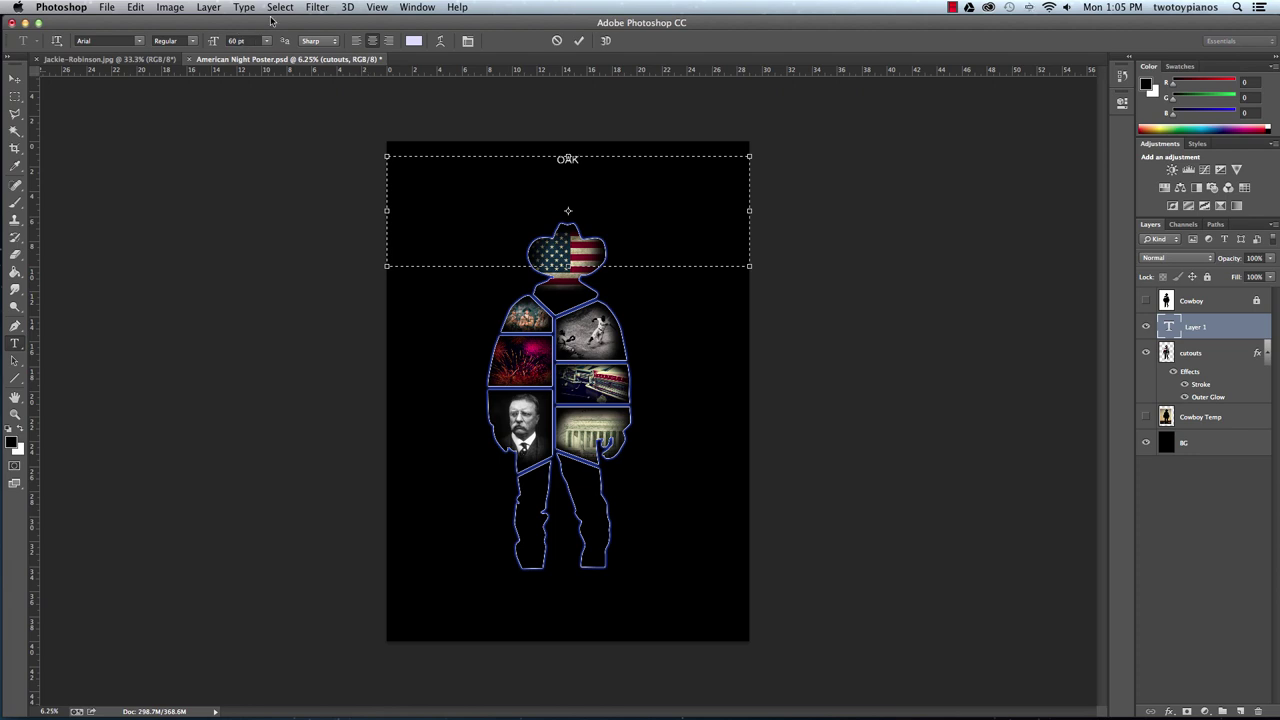
{"action": "type", "text": "TECHREP PRESENTS"}
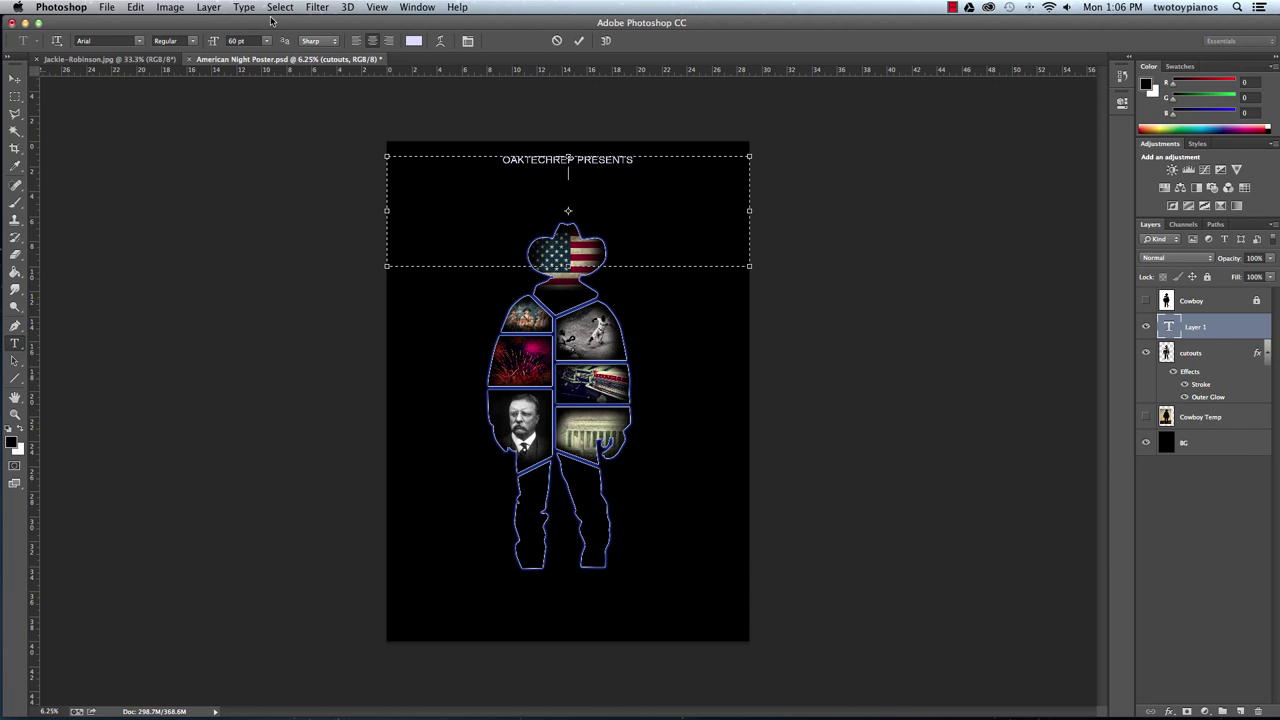
Set the heading font to Neuropol, after briefly trying Arial Black.
{"action": "left_click", "coordinate": [140, 44]}
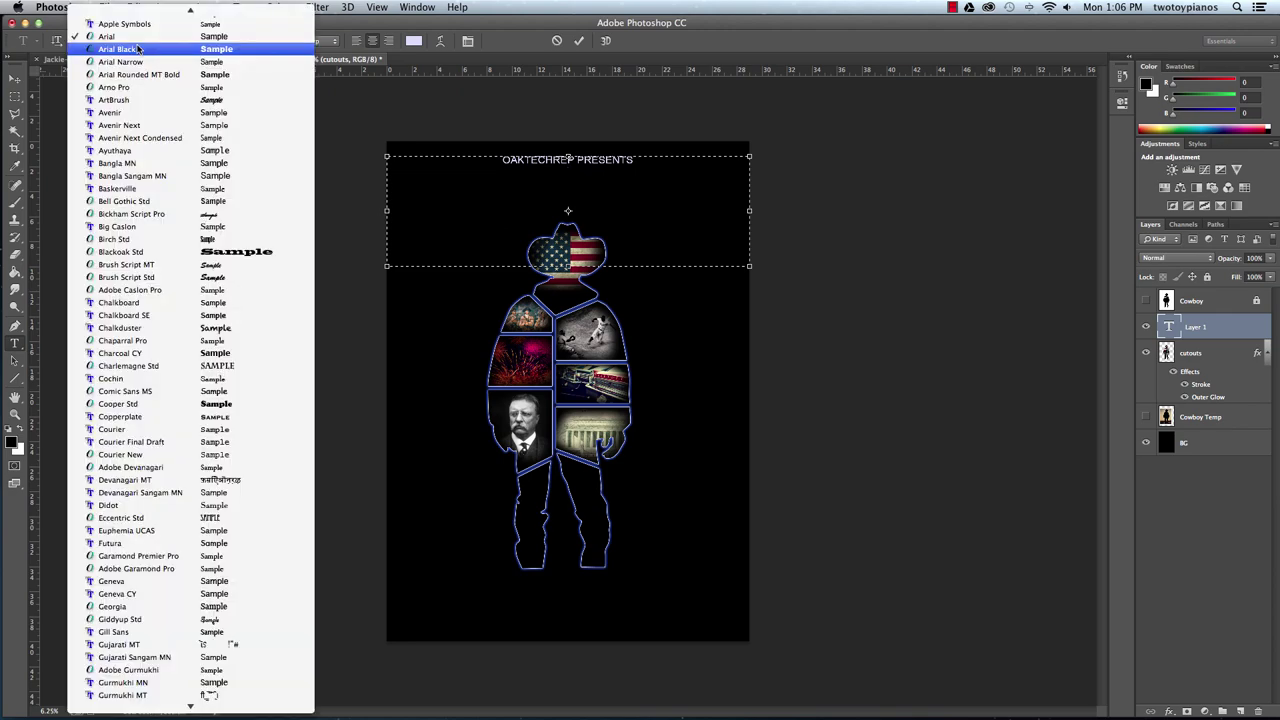
{"action": "left_click", "coordinate": [140, 50]}
{"action": "left_click", "coordinate": [140, 40]}
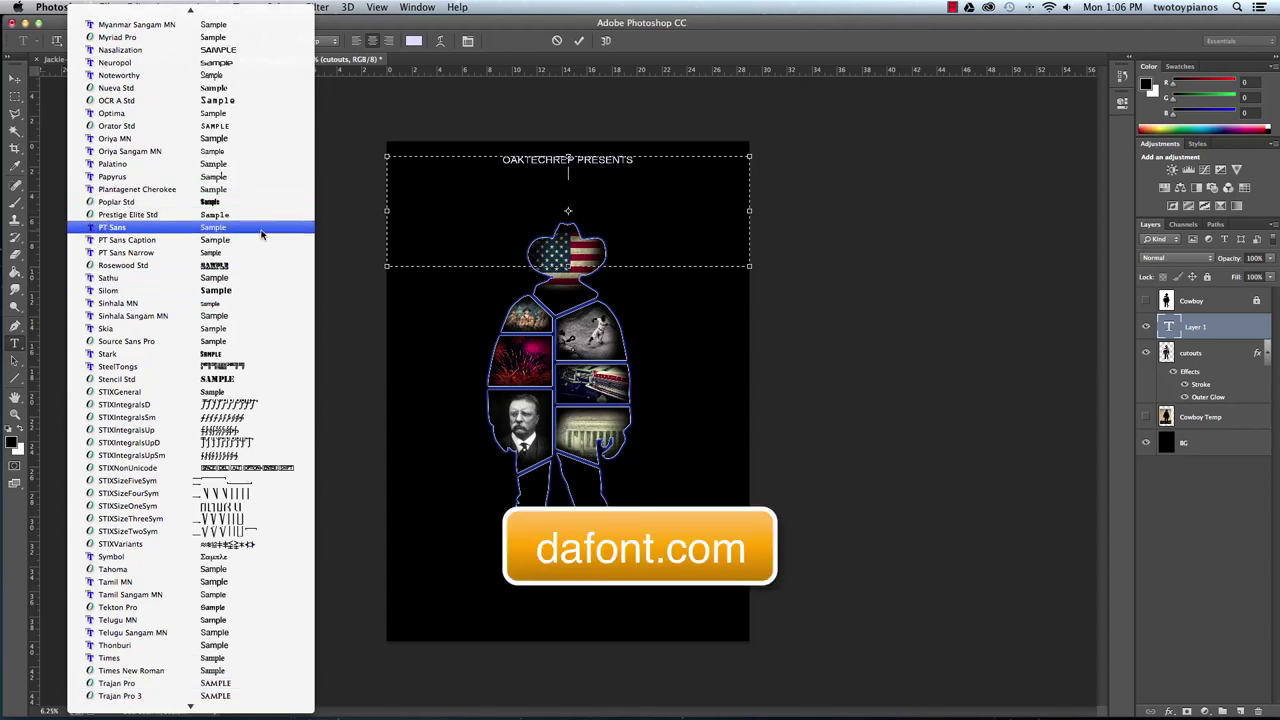
{"action": "left_click", "coordinate": [179, 68]}
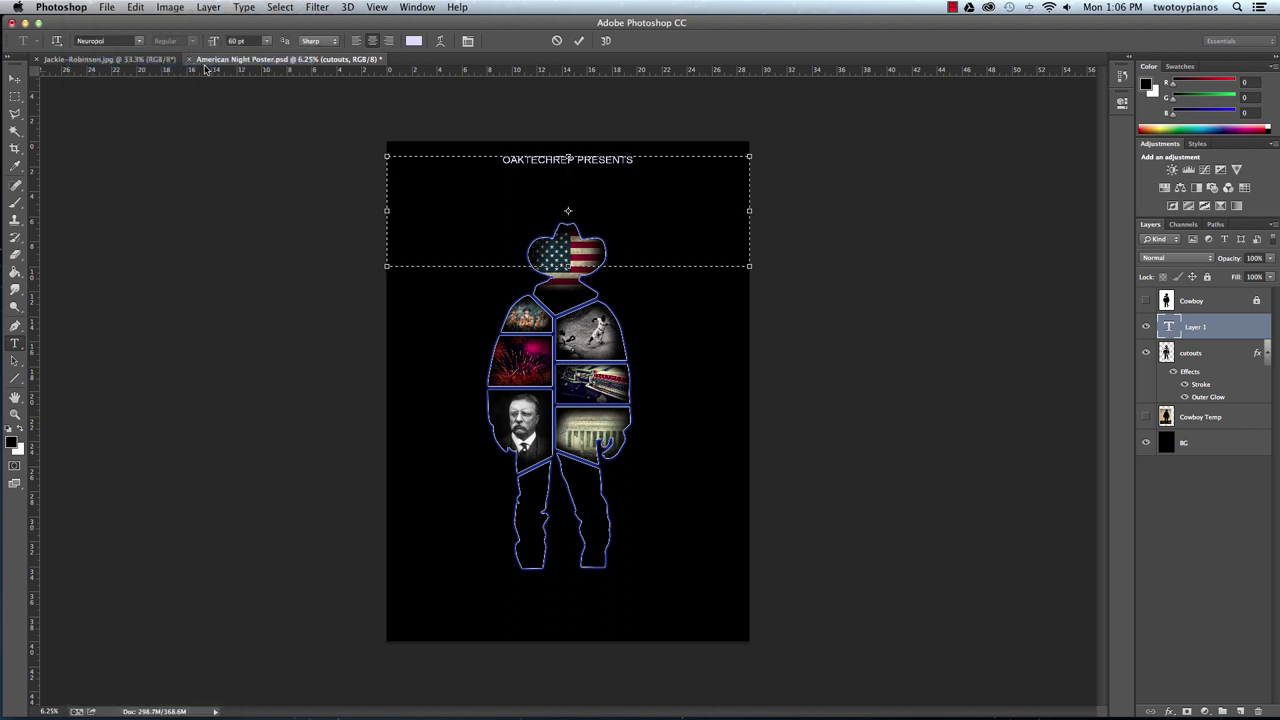
{"action": "left_click", "coordinate": [248, 41]}
Set the heading size to 150 pt and type 'AMERICAN NIGHT' on the next line.
{"action": "type", "text": "150"}
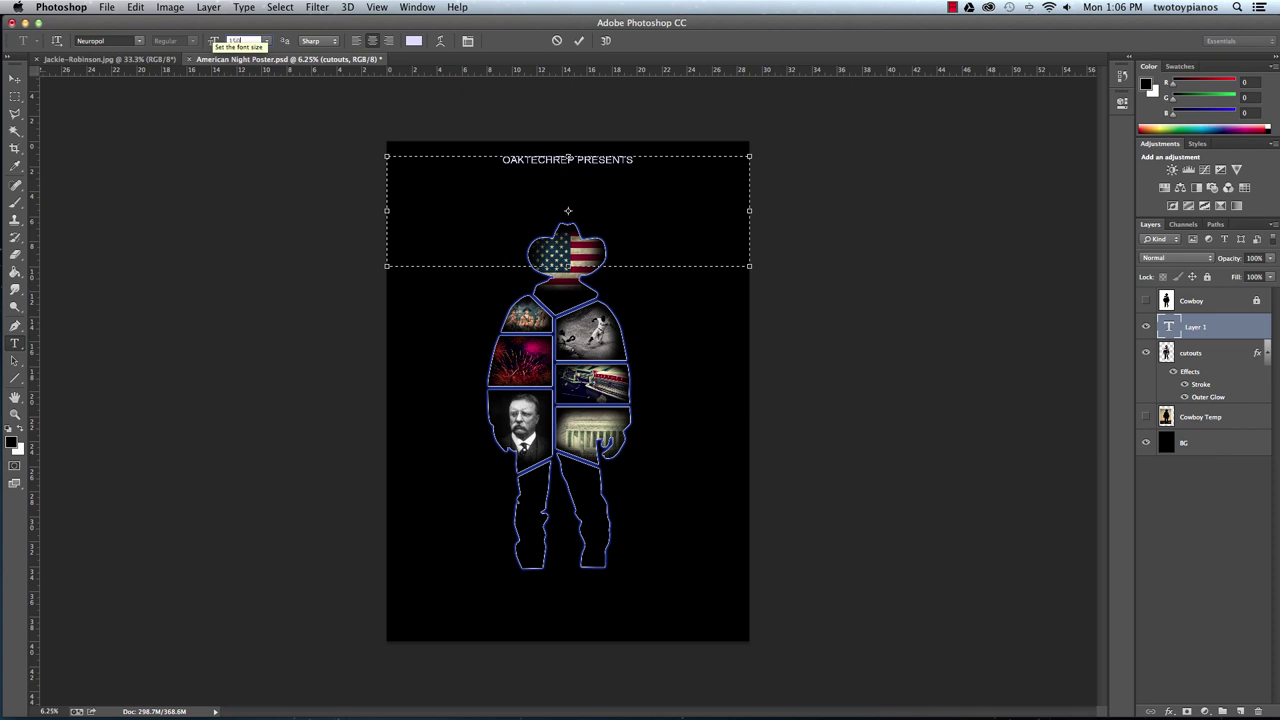
{"action": "key", "text": "Return"}
{"action": "key", "text": "Return"}
{"action": "type", "text": "AMER"}
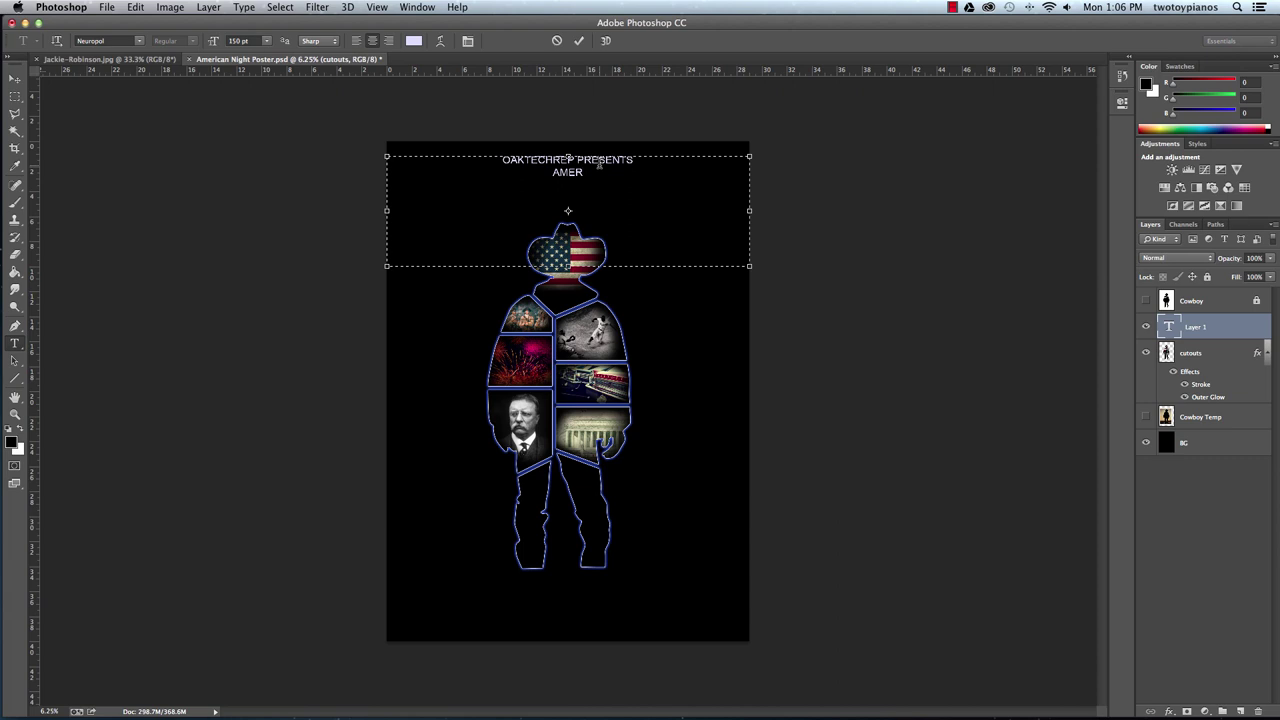
{"action": "type", "text": "ICA"}
{"action": "key", "text": "BackSpace"}
{"action": "key", "text": "BackSpace"}
{"action": "key", "text": "BackSpace"}
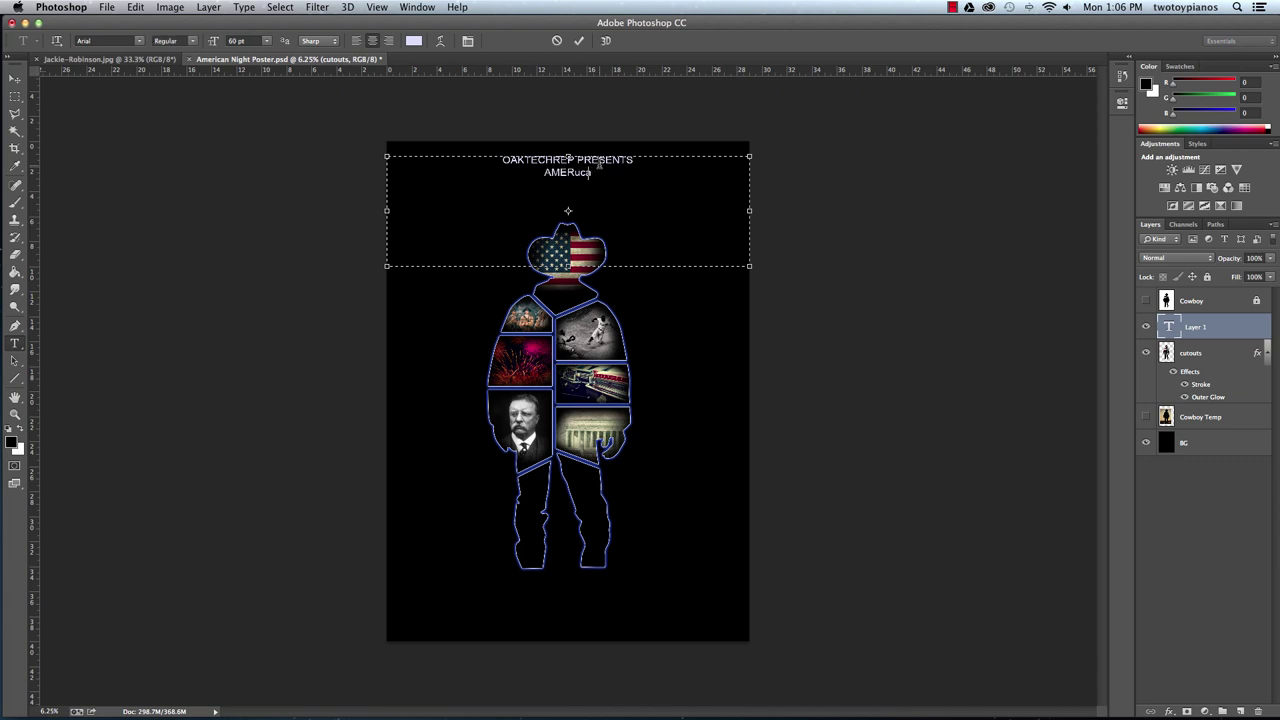
{"action": "type", "text": "u"}
{"action": "key", "text": "BackSpace"}
{"action": "type", "text": "ICAN NIGHT"}
Select the AMERICAN NIGHT line and set its font to Neuropol.
{"action": "left_click_drag", "start_coordinate": [624, 173], "coordinate": [510, 178]}
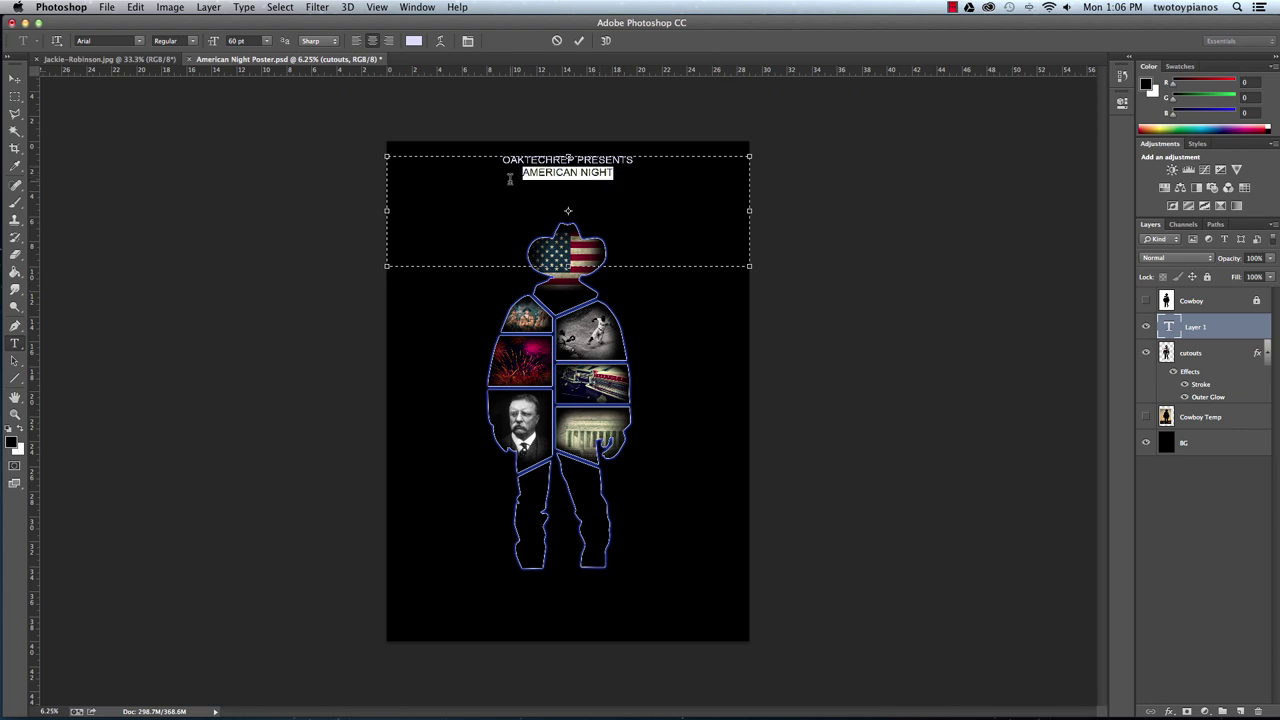
{"action": "left_click", "coordinate": [254, 41]}
{"action": "type", "text": "100"}
{"action": "key", "text": "Return"}
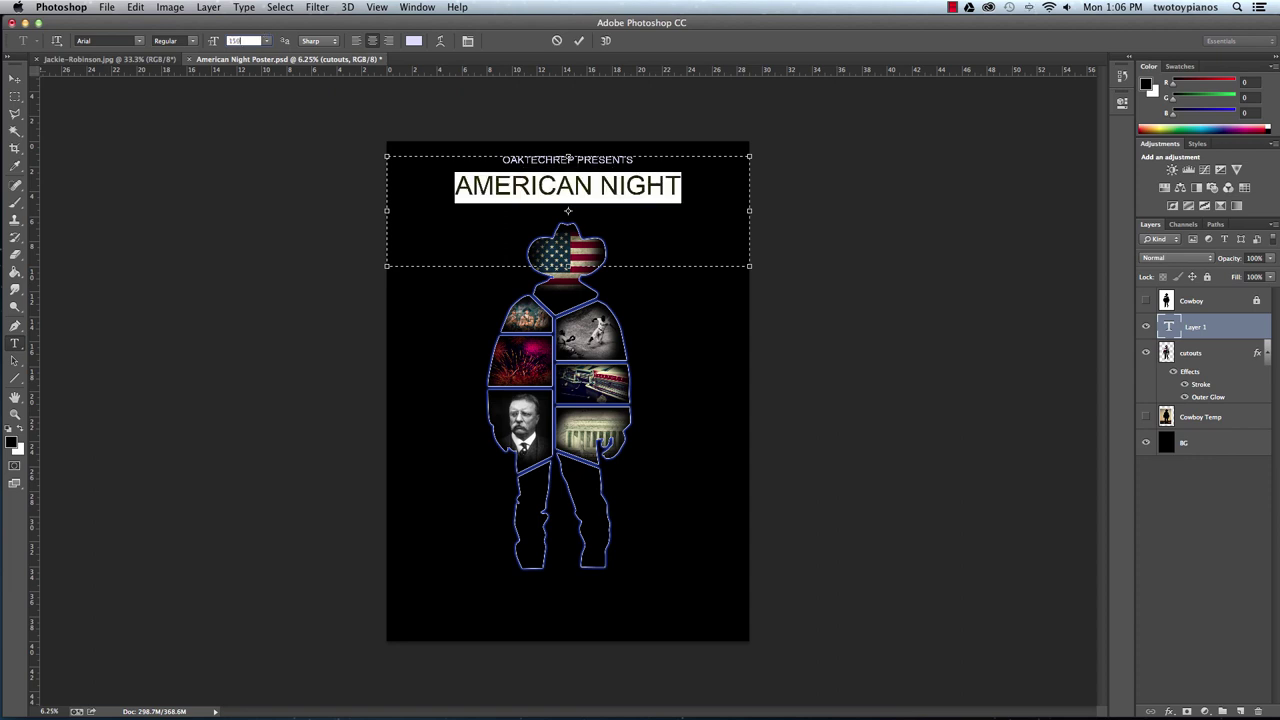
{"action": "left_click", "coordinate": [140, 40]}
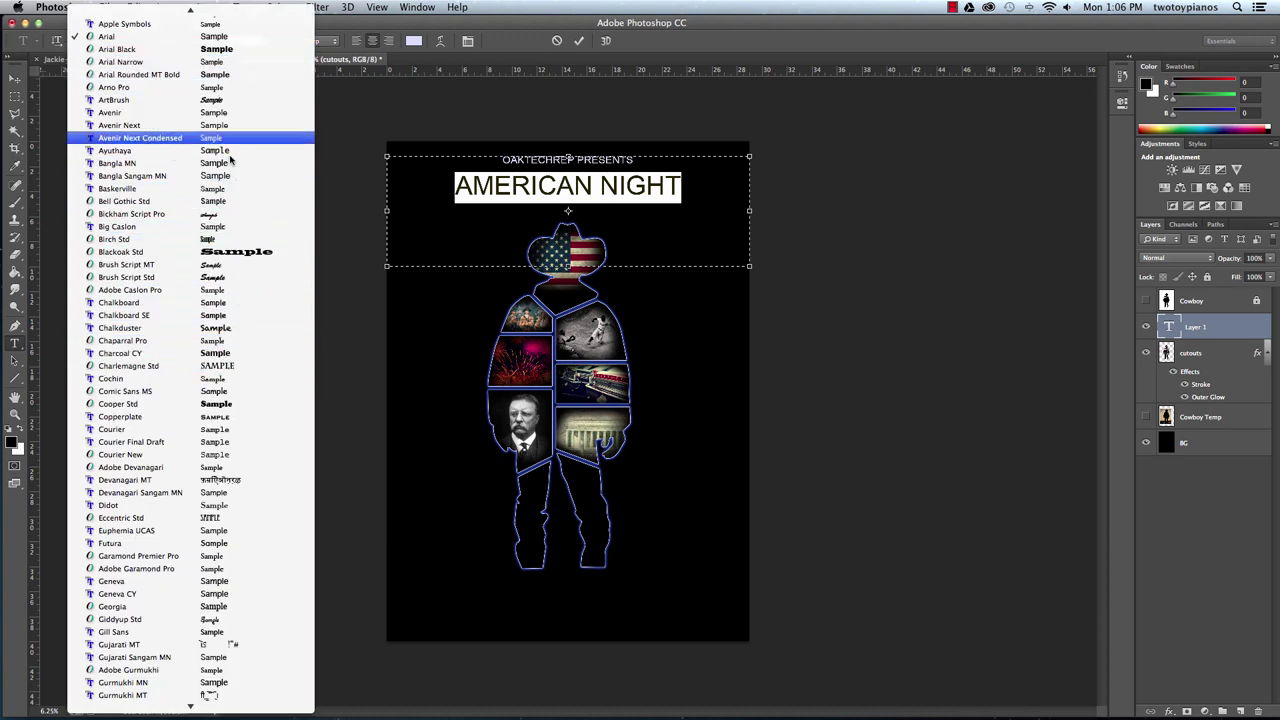
{"action": "mouse_move", "coordinate": [277, 717]}
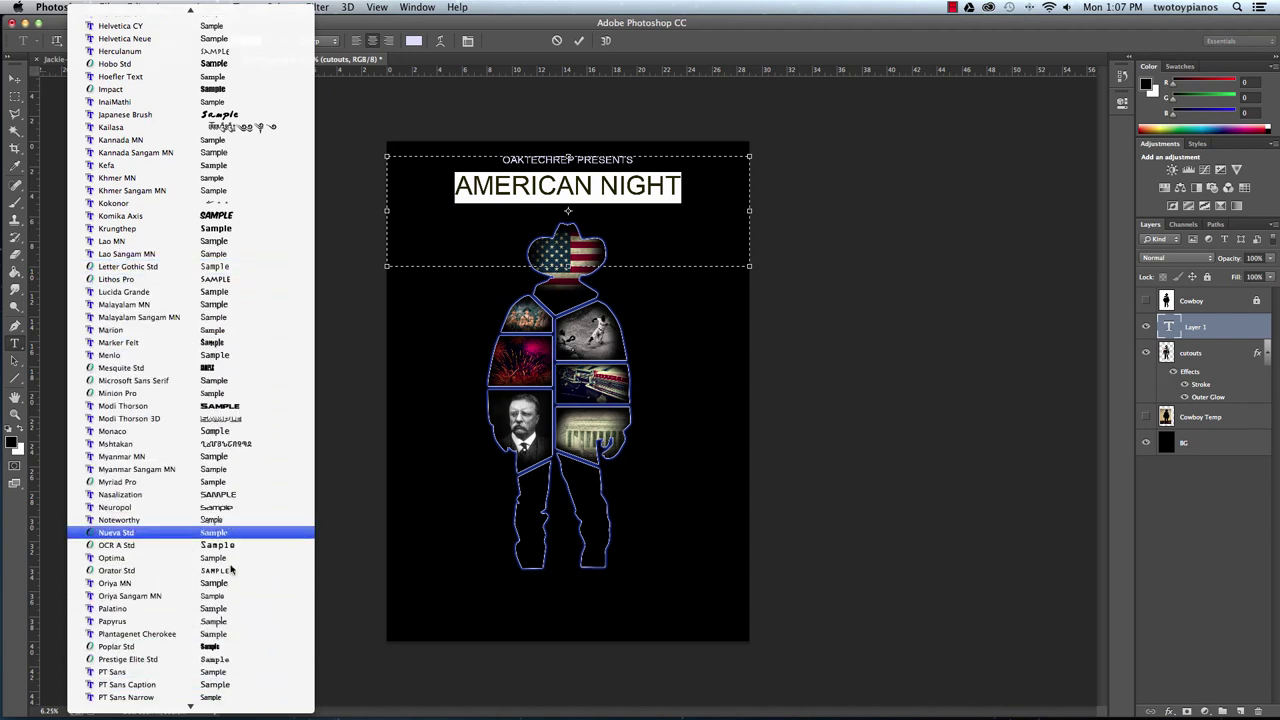
{"action": "left_click", "coordinate": [234, 508]}
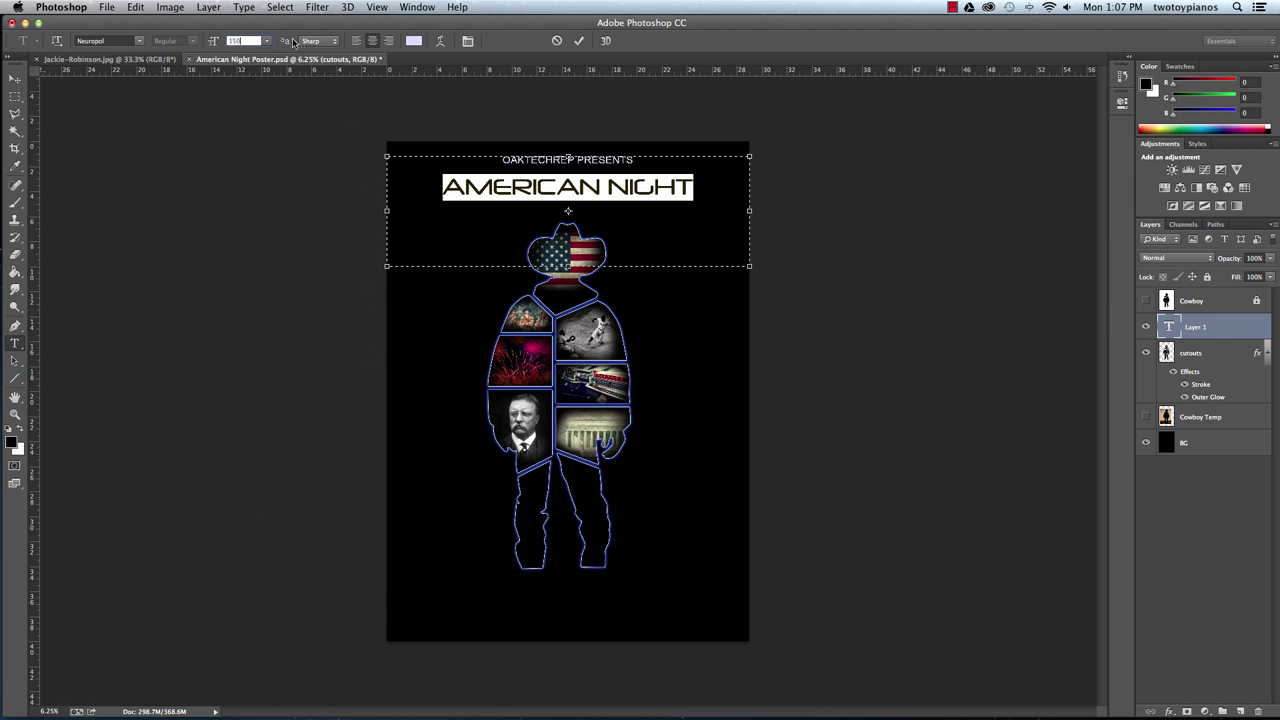
Size the AMERICAN NIGHT title to 180 pt and commit the text.
{"action": "type", "text": "4"}
{"action": "key", "text": "Return"}
{"action": "type", "text": "200"}
{"action": "key", "text": "Return"}
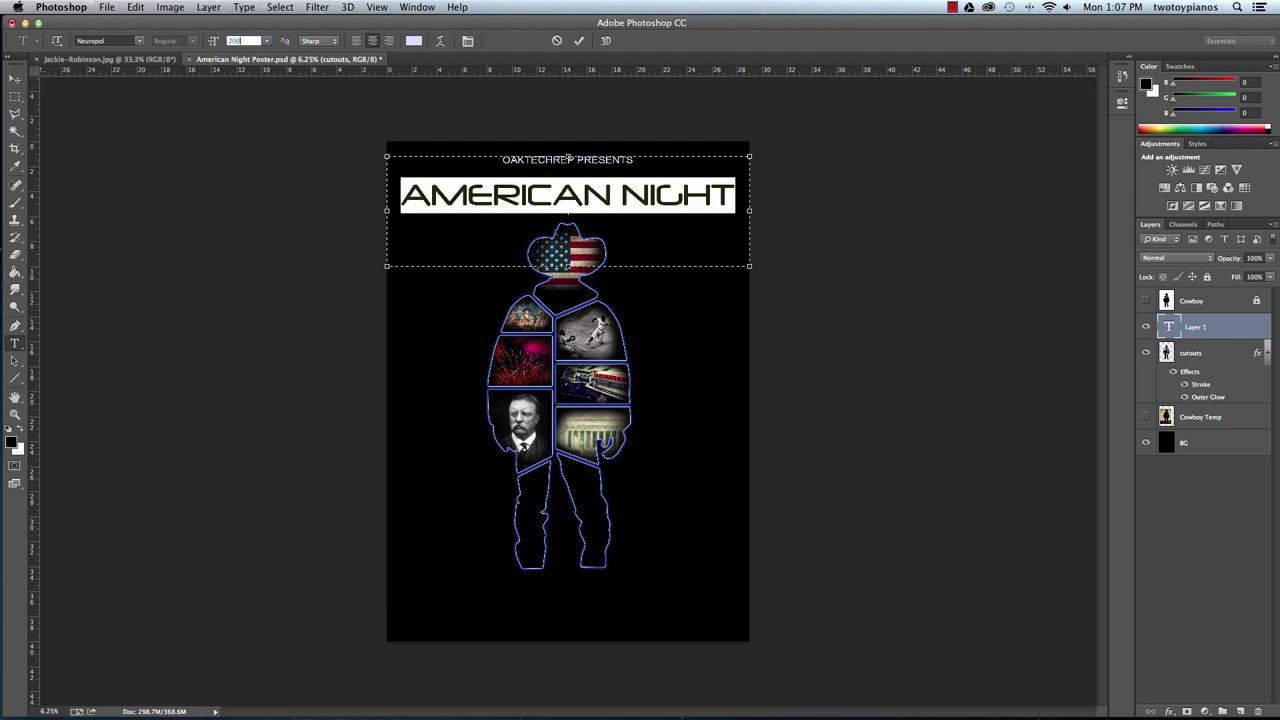
{"action": "type", "text": "4"}
{"action": "key", "text": "Return"}
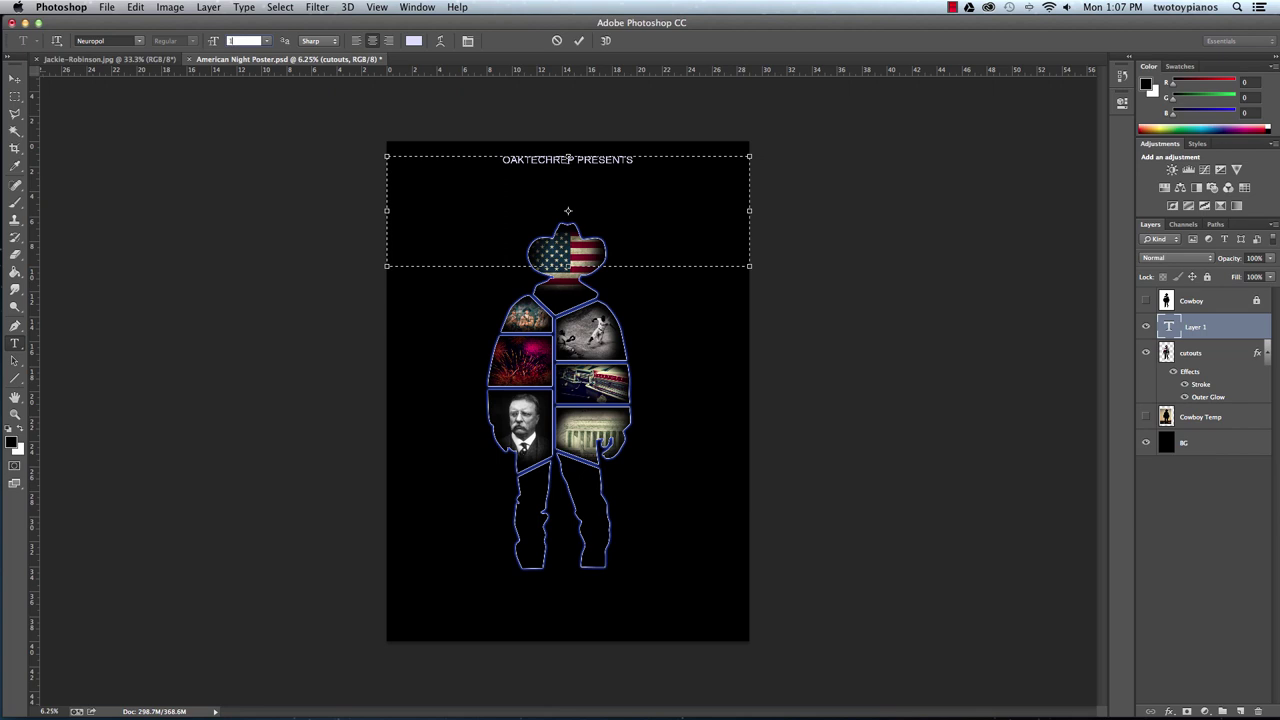
{"action": "type", "text": "180"}
{"action": "key", "text": "Return"}
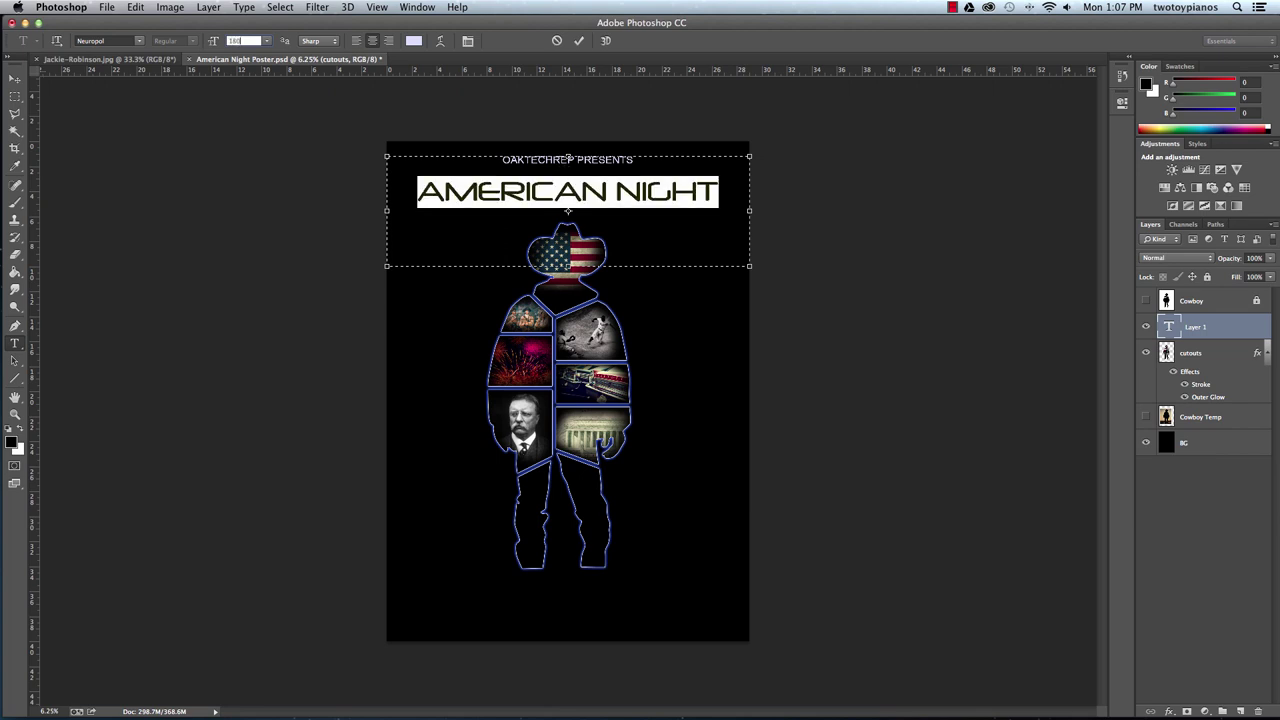
{"action": "left_click", "coordinate": [15, 79]}
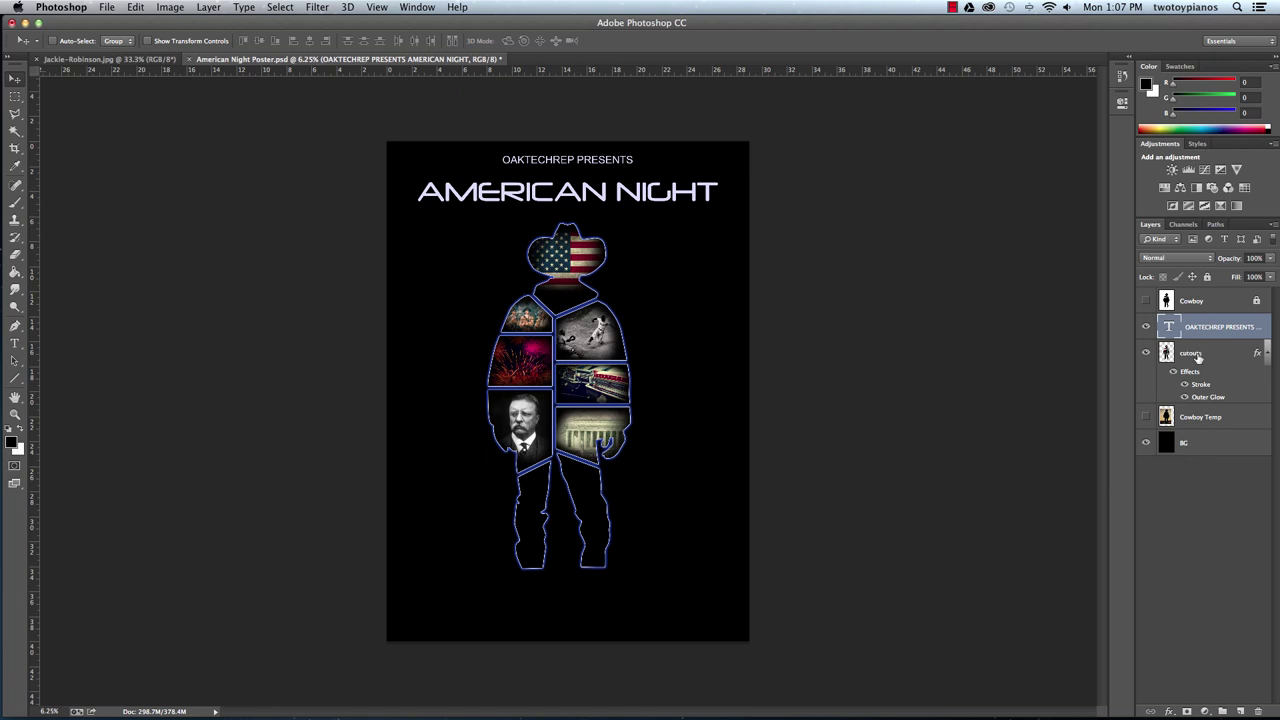
Add an Outer Glow to the title text layer in a deep blue colour.
{"action": "left_click", "coordinate": [1169, 711]}
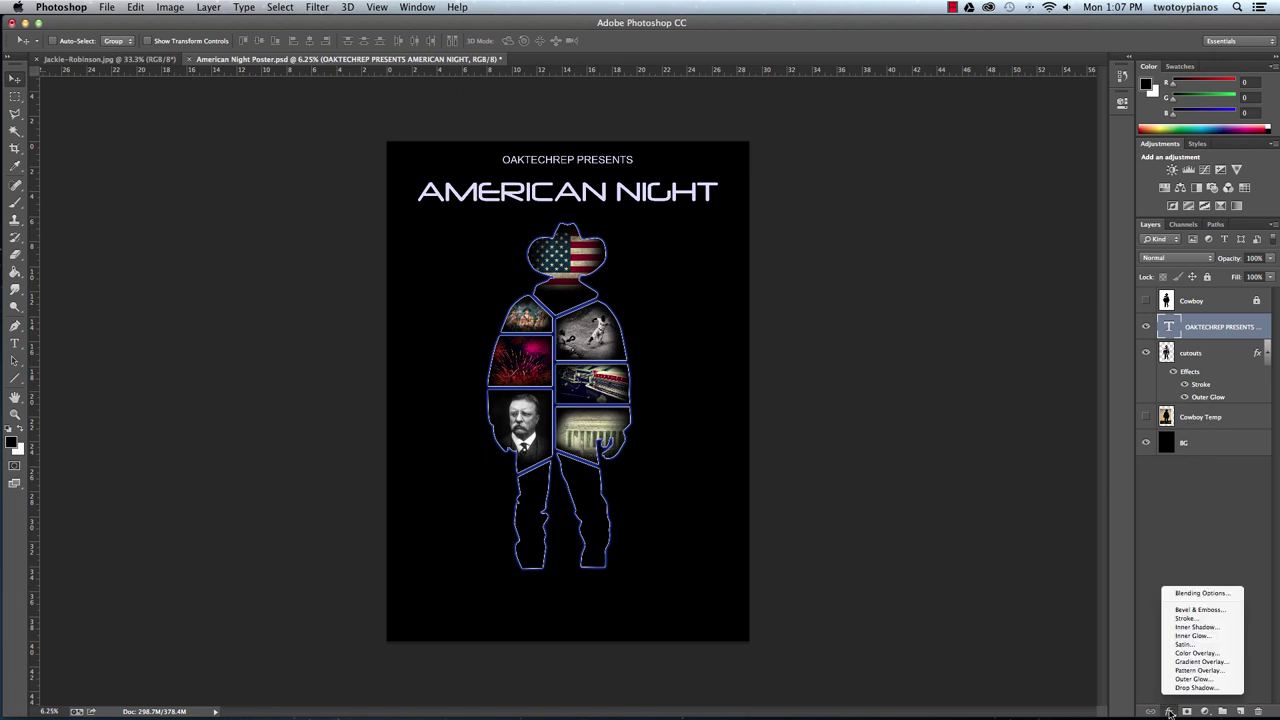
{"action": "left_click", "coordinate": [1223, 680]}
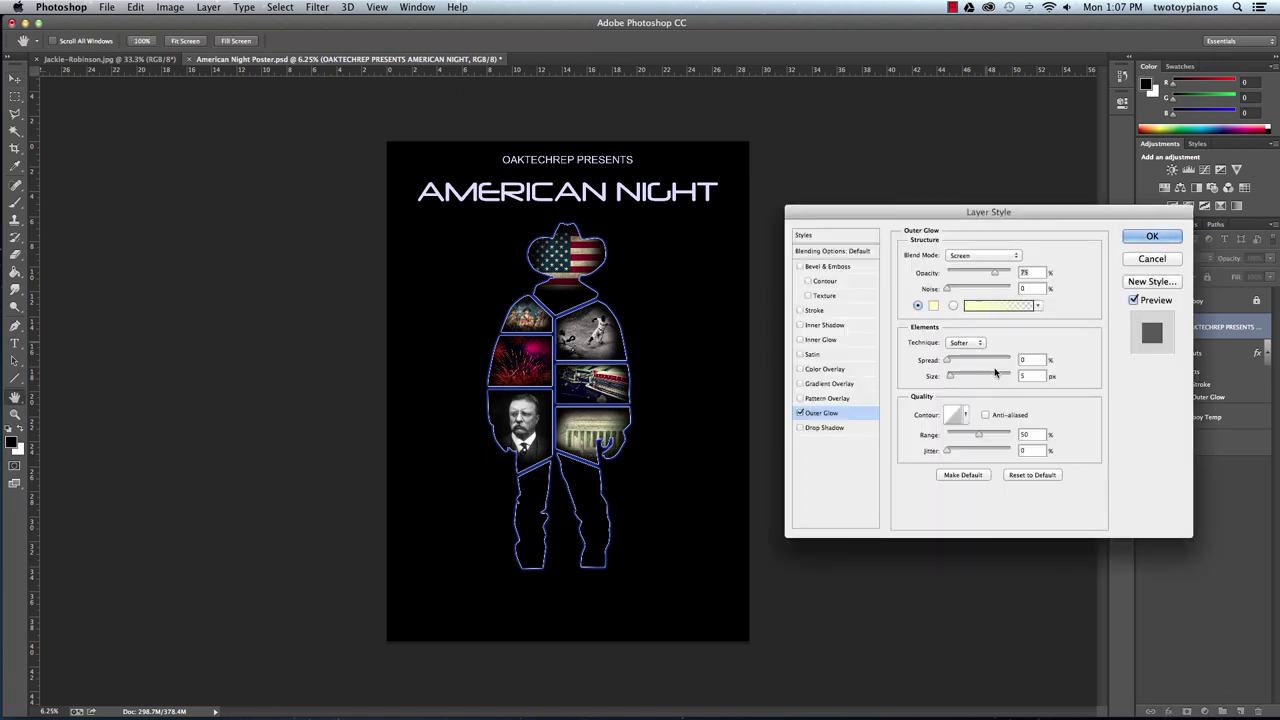
{"action": "left_click", "coordinate": [934, 306]}
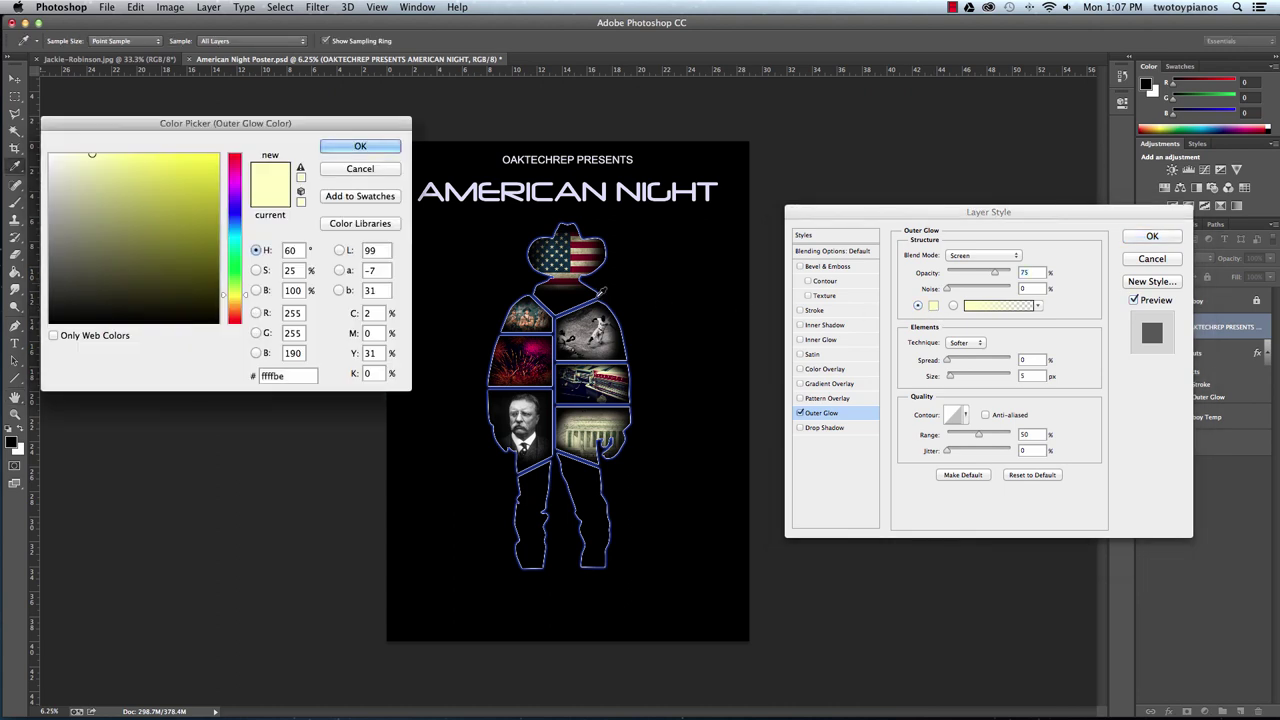
{"action": "left_click", "coordinate": [237, 218]}
{"action": "left_click", "coordinate": [184, 166]}
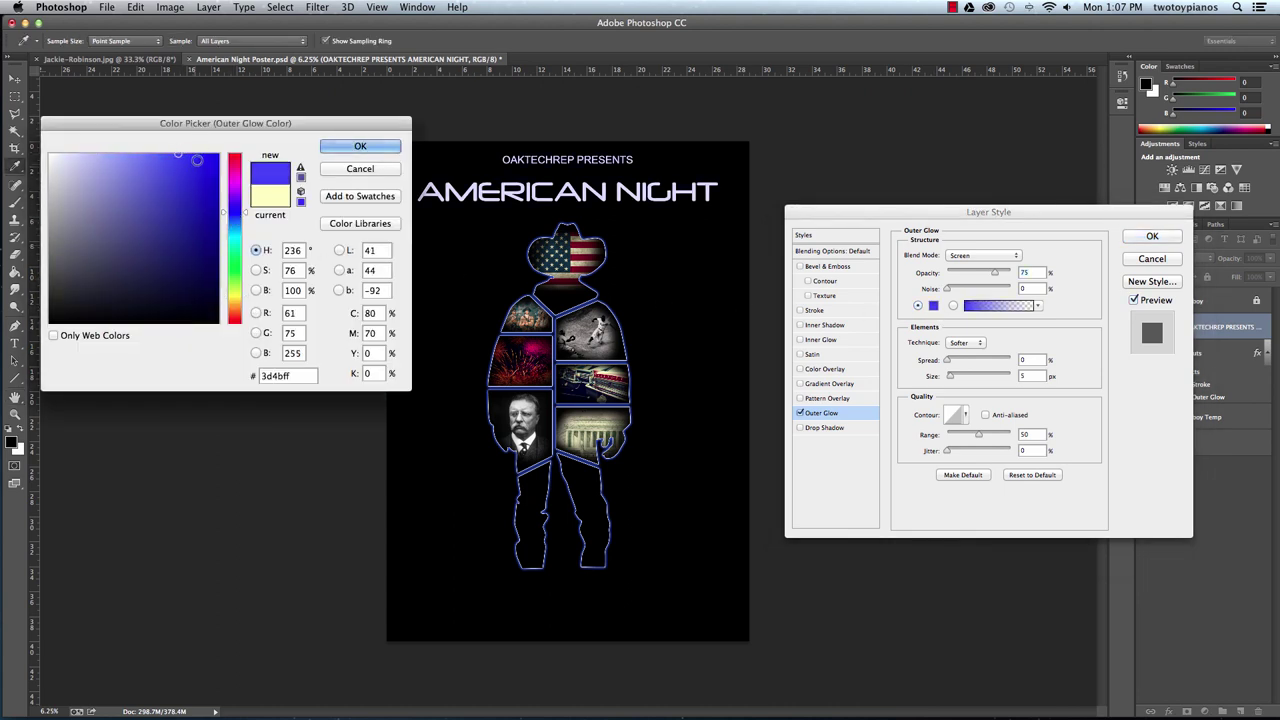
{"action": "left_click", "coordinate": [200, 175]}
{"action": "left_click", "coordinate": [358, 146]}
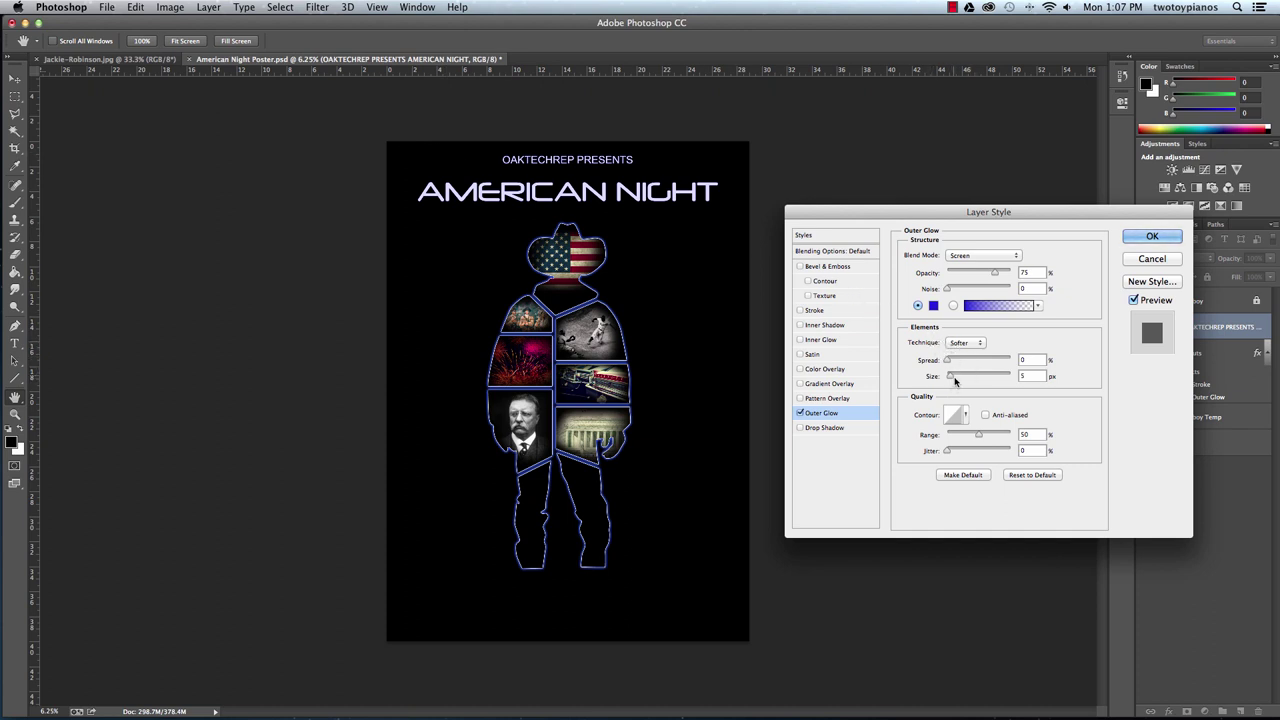
Adjust the title glow to about 25% spread and 90 px size, zooming in to check it.
{"action": "left_click_drag", "start_coordinate": [955, 380], "coordinate": [991, 376]}
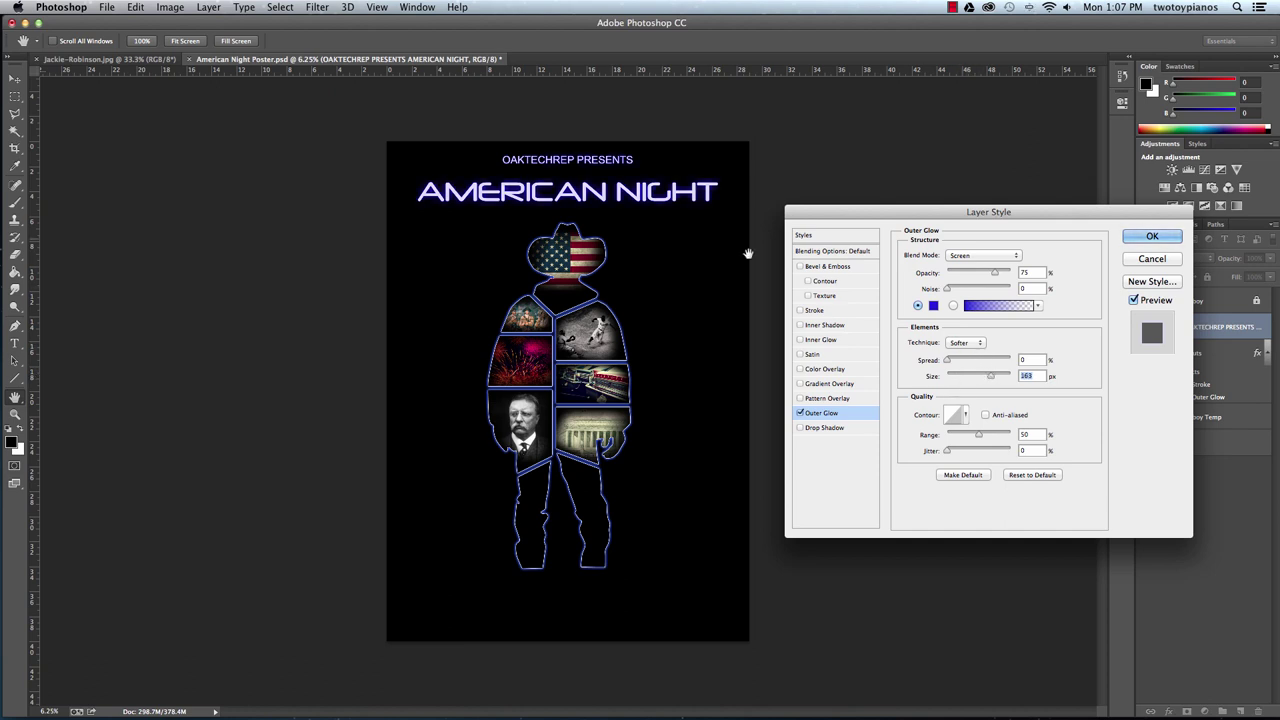
{"action": "scroll", "coordinate": [676, 230], "scroll_direction": "down", "scroll_amount": 2}
{"action": "key", "text": "super+plus"}
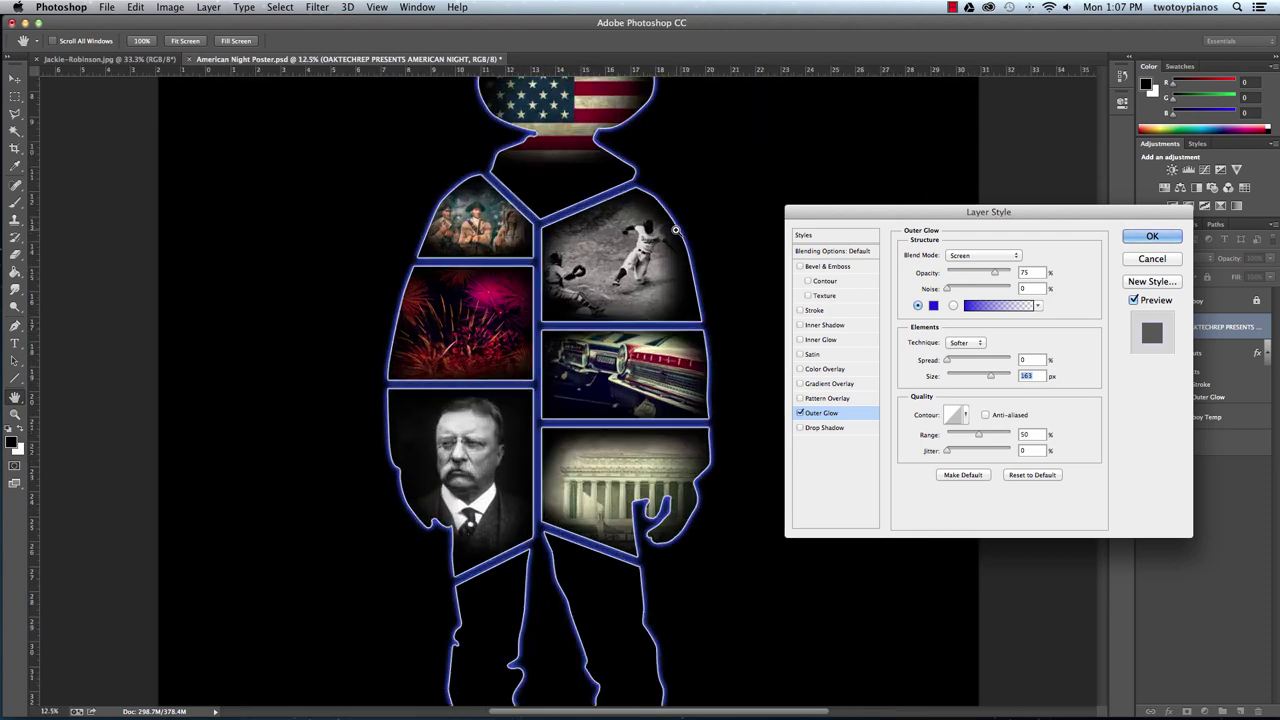
{"action": "key", "text": "super+plus"}
{"action": "scroll", "coordinate": [548, 442], "scroll_direction": "up", "scroll_amount": 5}
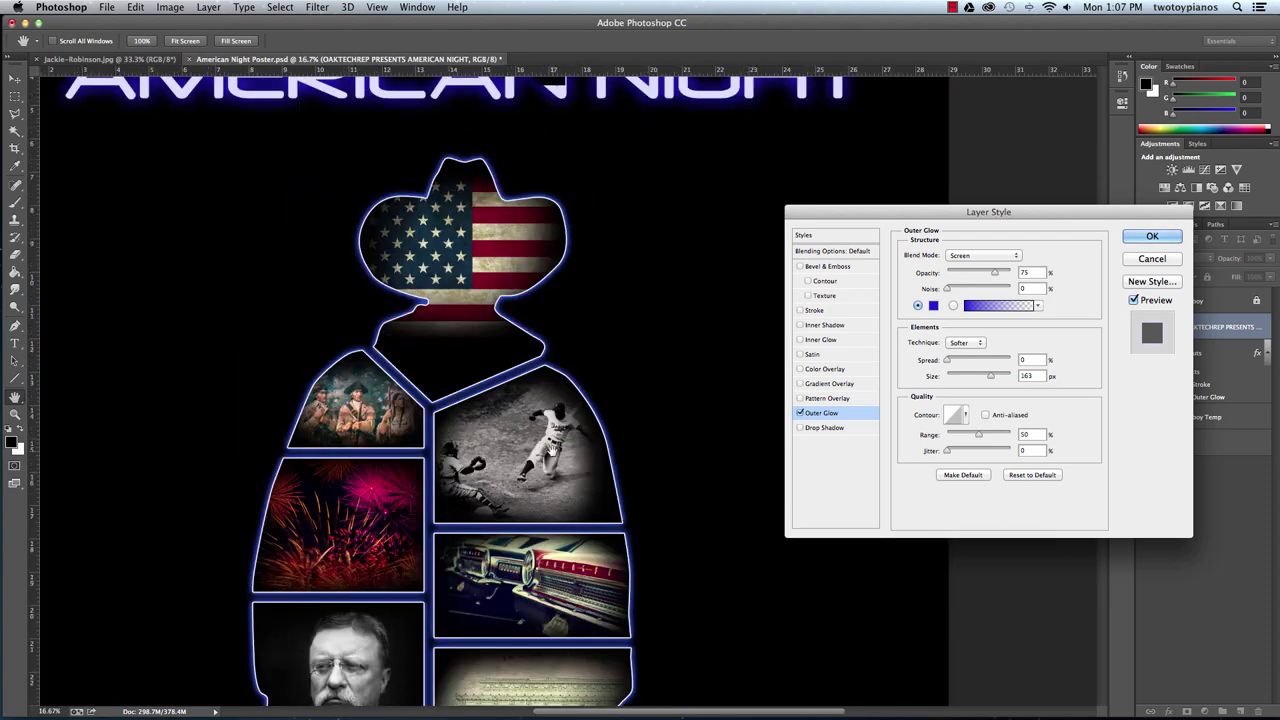
{"action": "scroll", "coordinate": [551, 451], "scroll_direction": "down", "scroll_amount": 3}
{"action": "scroll", "coordinate": [586, 286], "scroll_direction": "up", "scroll_amount": 4}
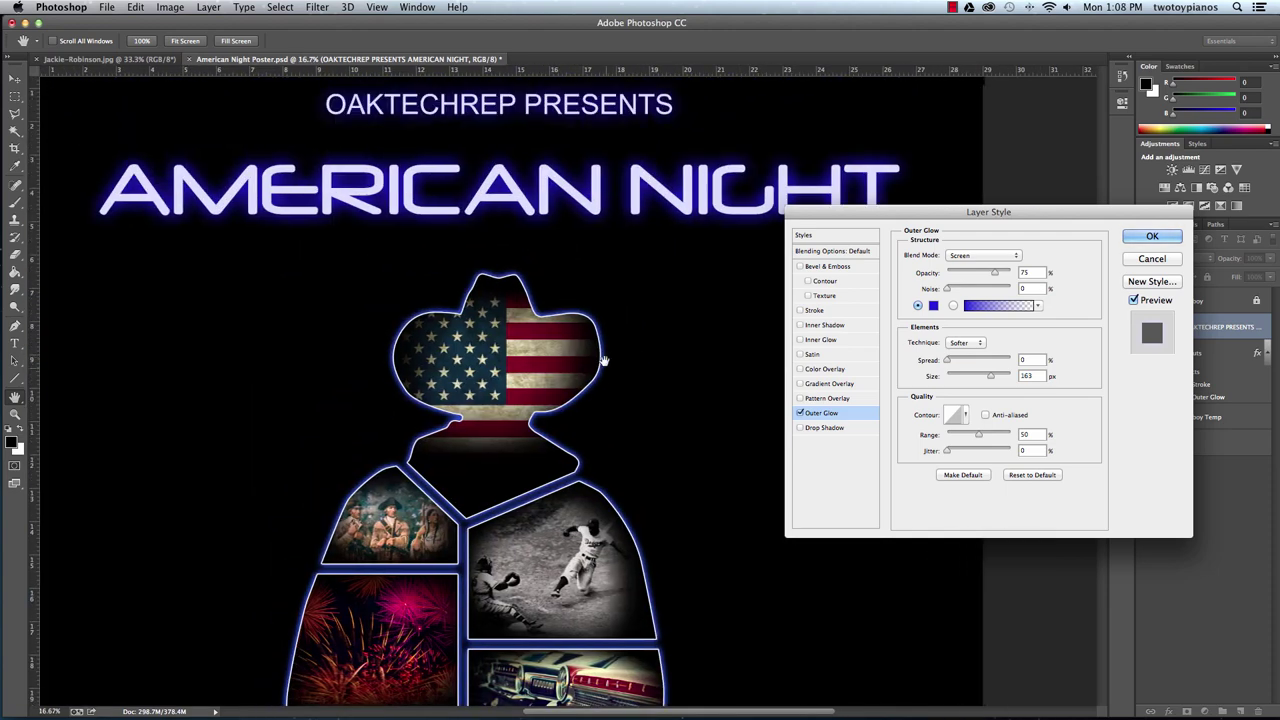
{"action": "scroll", "coordinate": [606, 363], "scroll_direction": "up", "scroll_amount": 2}
{"action": "scroll", "coordinate": [616, 418], "scroll_direction": "up", "scroll_amount": 2}
{"action": "scroll", "coordinate": [608, 414], "scroll_direction": "down", "scroll_amount": 2}
{"action": "scroll", "coordinate": [606, 412], "scroll_direction": "right", "scroll_amount": 1}
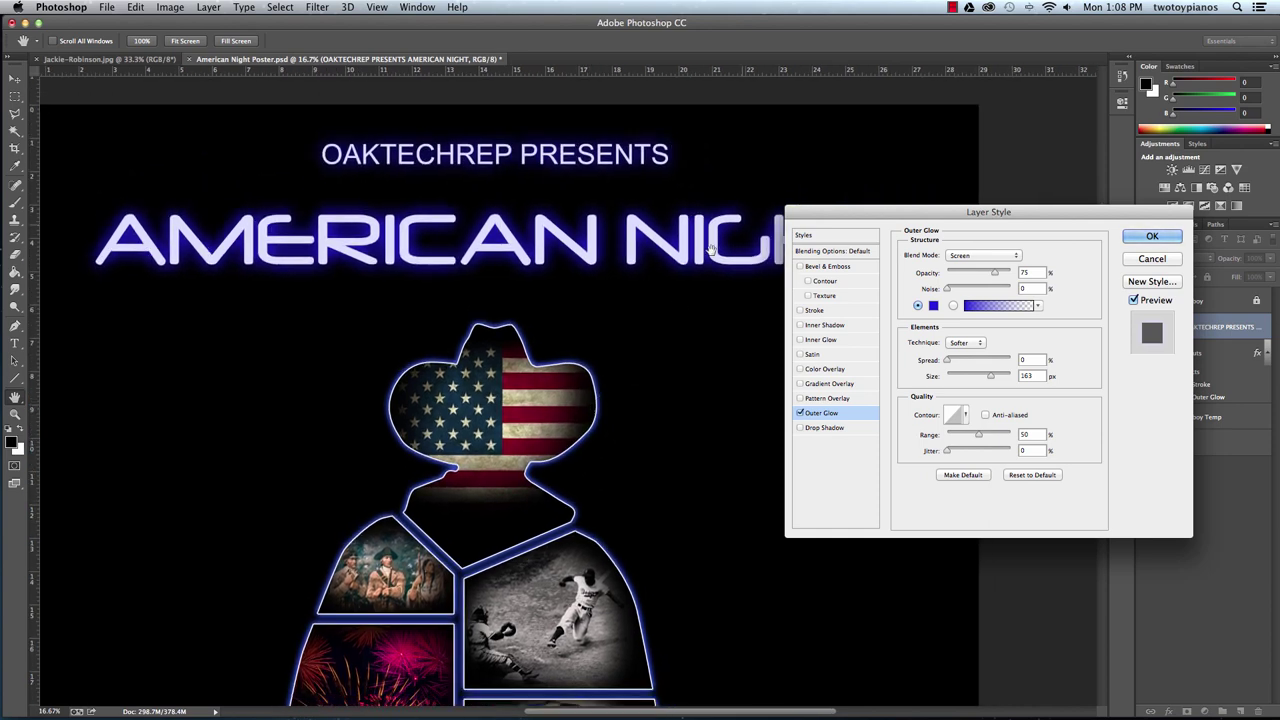
{"action": "left_click_drag", "start_coordinate": [948, 366], "coordinate": [960, 369]}
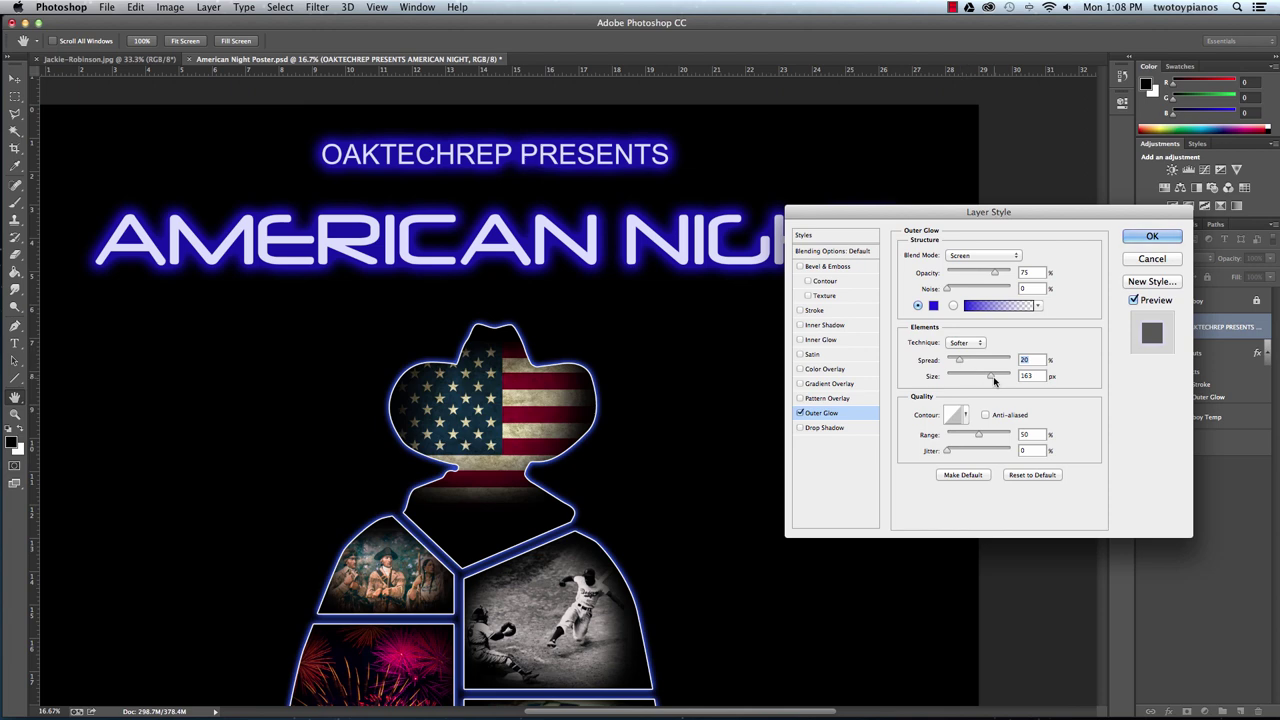
{"action": "left_click_drag", "start_coordinate": [995, 380], "coordinate": [975, 380]}
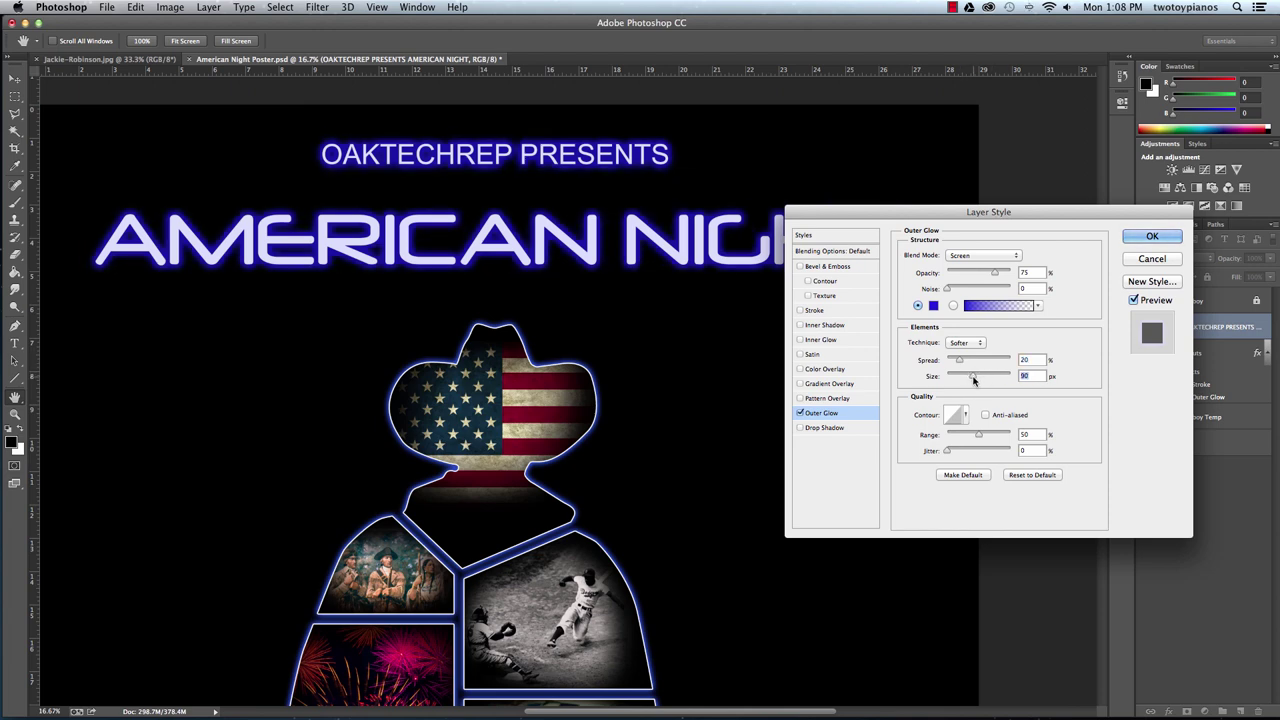
{"action": "left_click_drag", "start_coordinate": [959, 362], "coordinate": [963, 361]}
Try a lighter blue, then set the glow colour to rich blue 2b37d7.
{"action": "left_click", "coordinate": [933, 305]}
{"action": "left_click", "coordinate": [147, 162]}
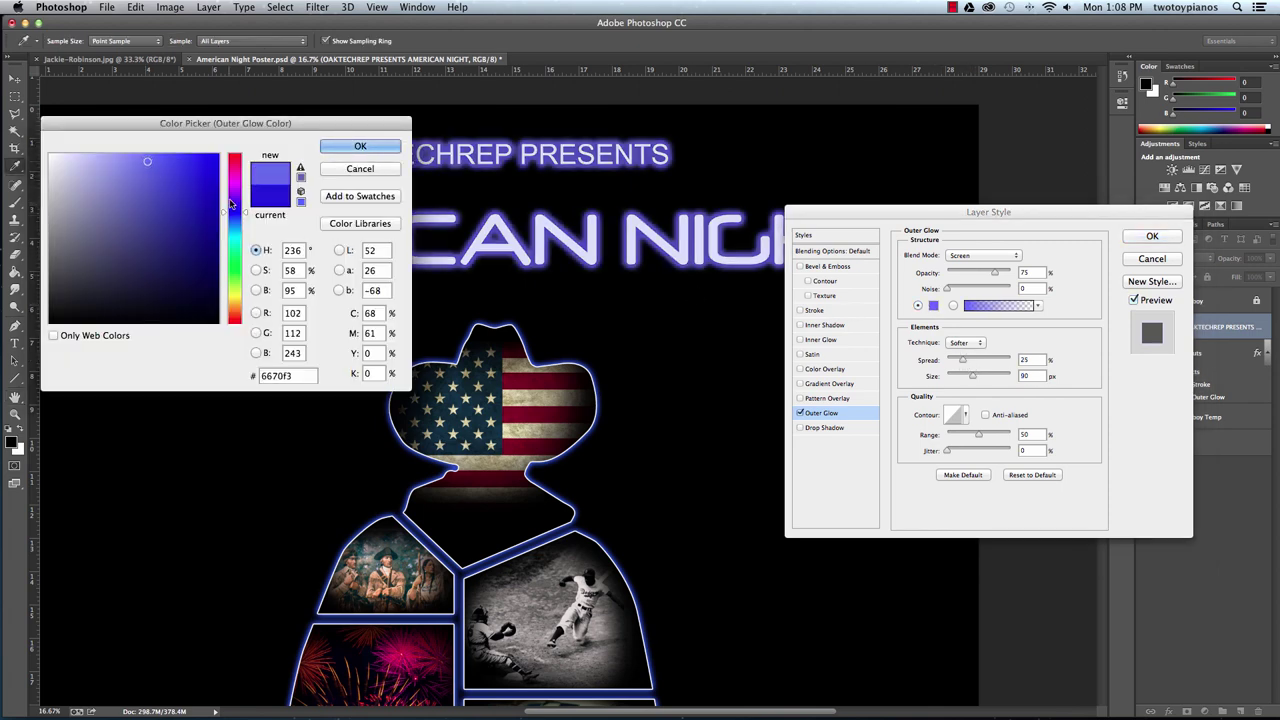
{"action": "left_click_drag", "start_coordinate": [234, 211], "coordinate": [254, 216]}
{"action": "left_click", "coordinate": [359, 145]}
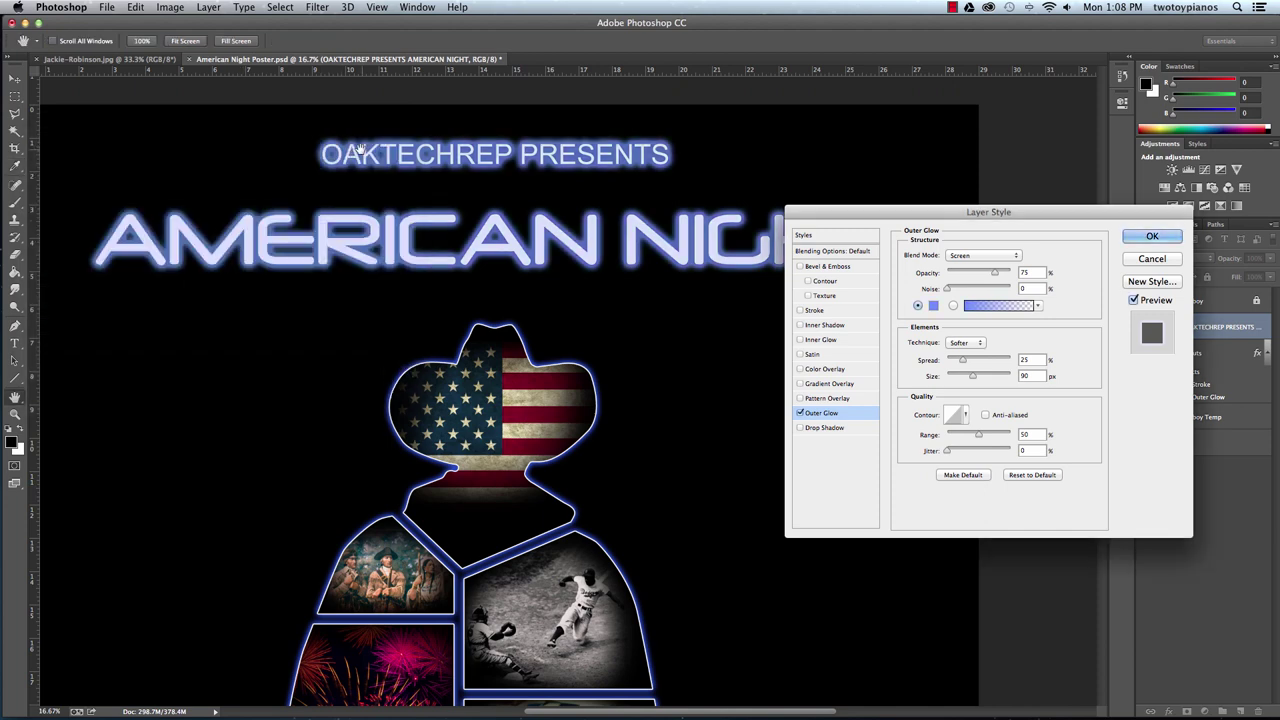
{"action": "left_click", "coordinate": [933, 305]}
{"action": "left_click", "coordinate": [184, 180]}
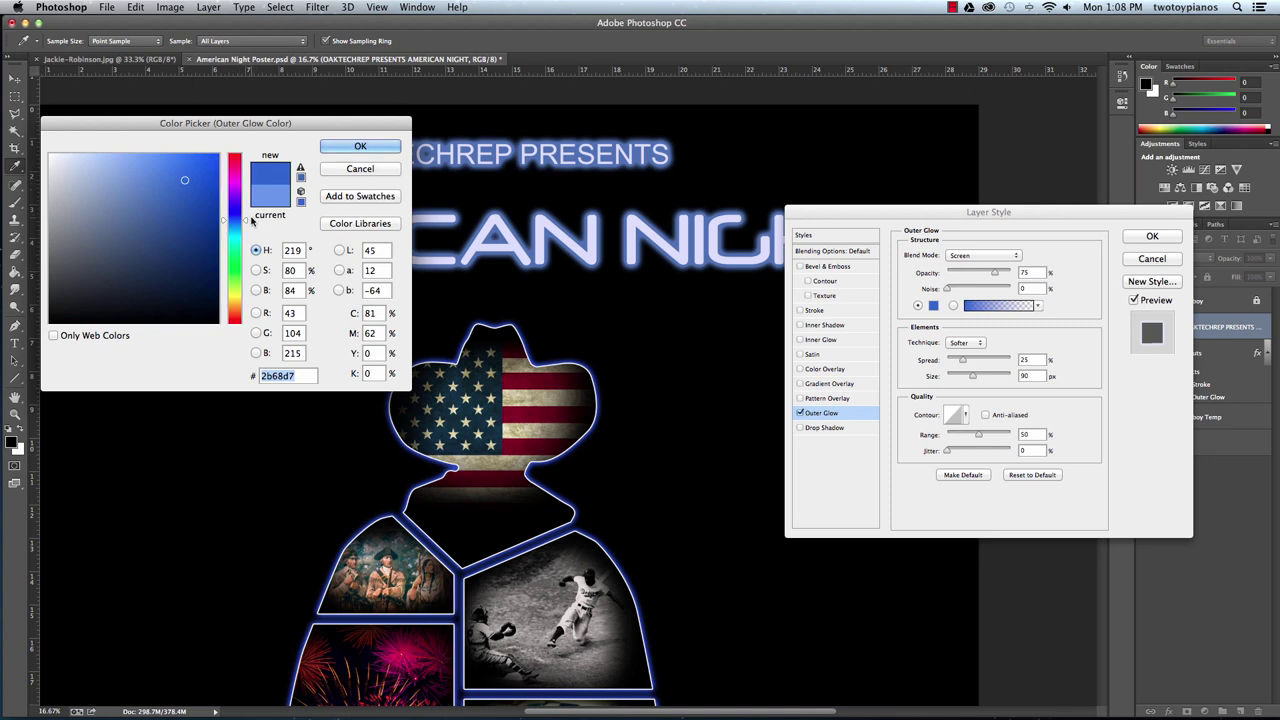
{"action": "left_click_drag", "start_coordinate": [254, 220], "coordinate": [255, 207]}
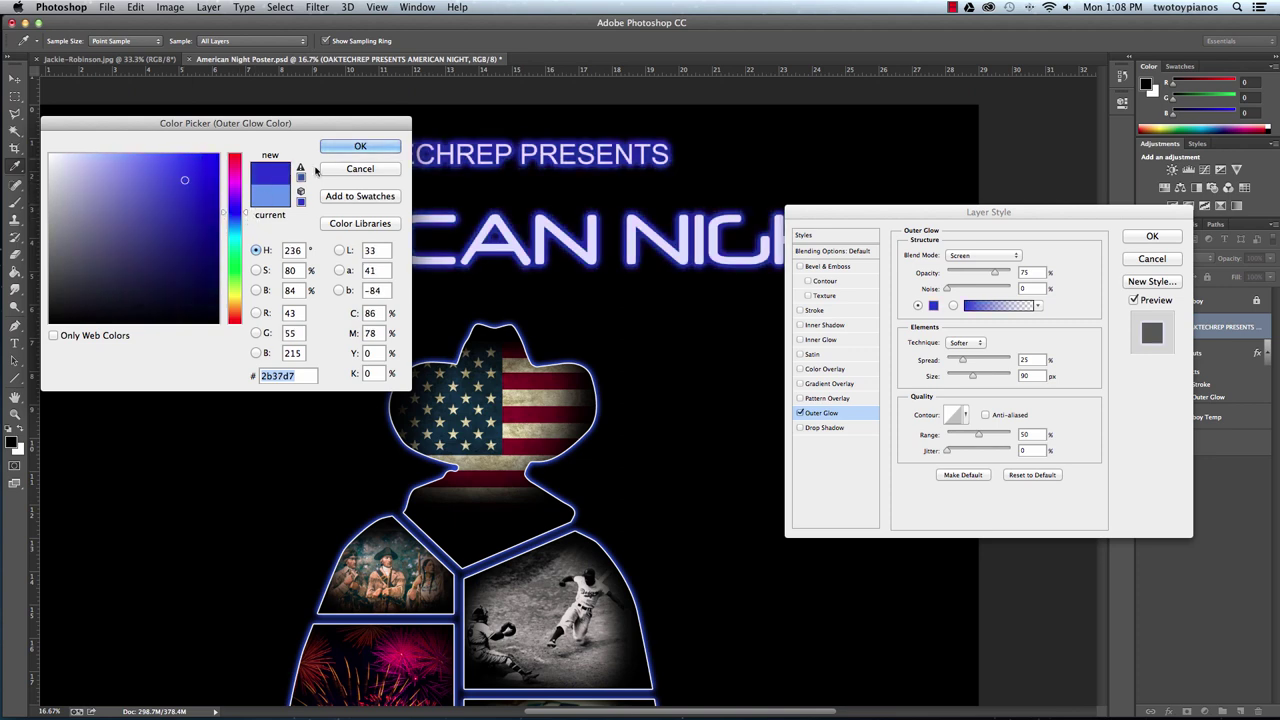
{"action": "left_click", "coordinate": [359, 145]}
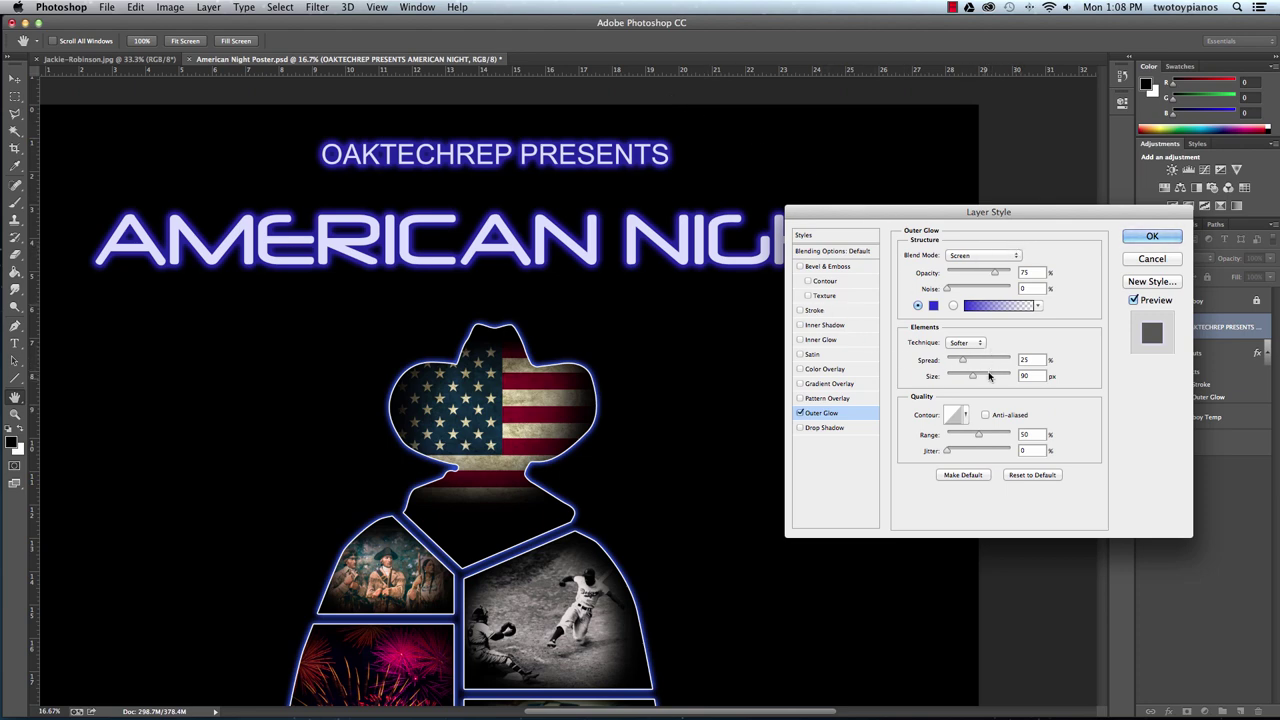
Reduce the glow spread to about 17% and apply the style to the title layer.
{"action": "left_click_drag", "start_coordinate": [963, 362], "coordinate": [969, 366]}
{"action": "left_click", "coordinate": [1125, 242]}
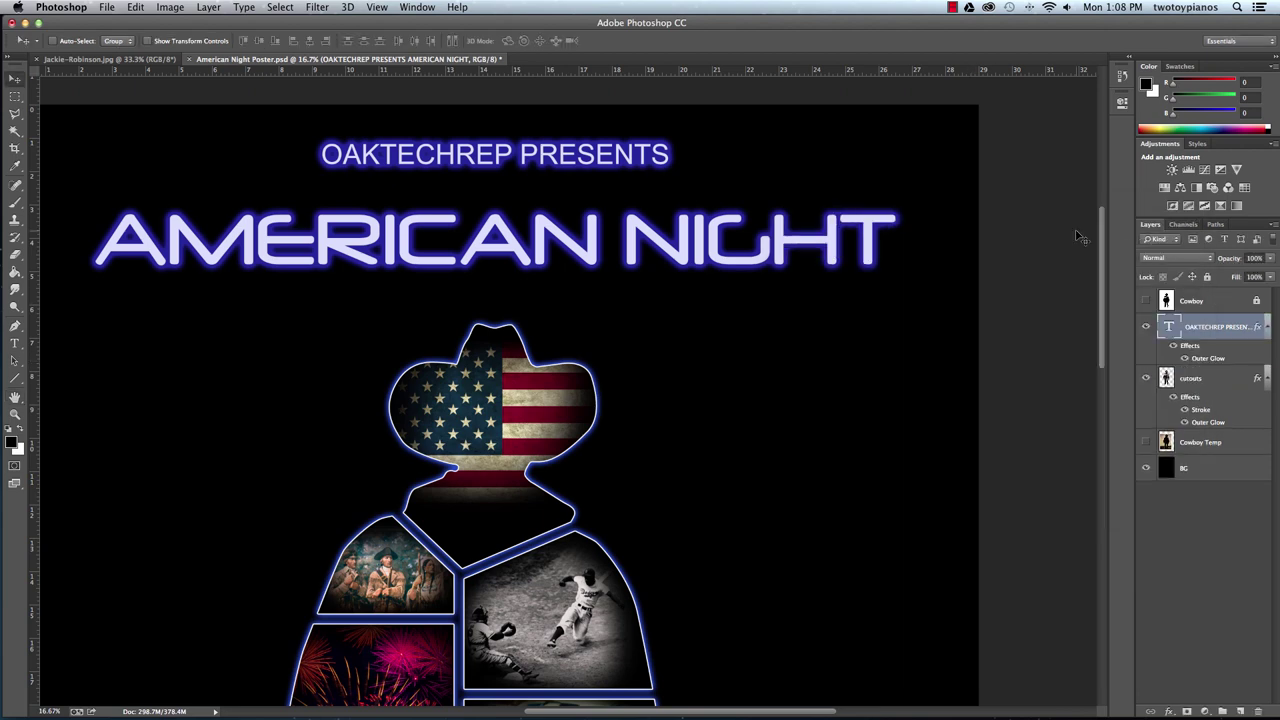
{"action": "key", "text": "super+minus"}
{"action": "key", "text": "super+minus"}
{"action": "key", "text": "super+minus"}
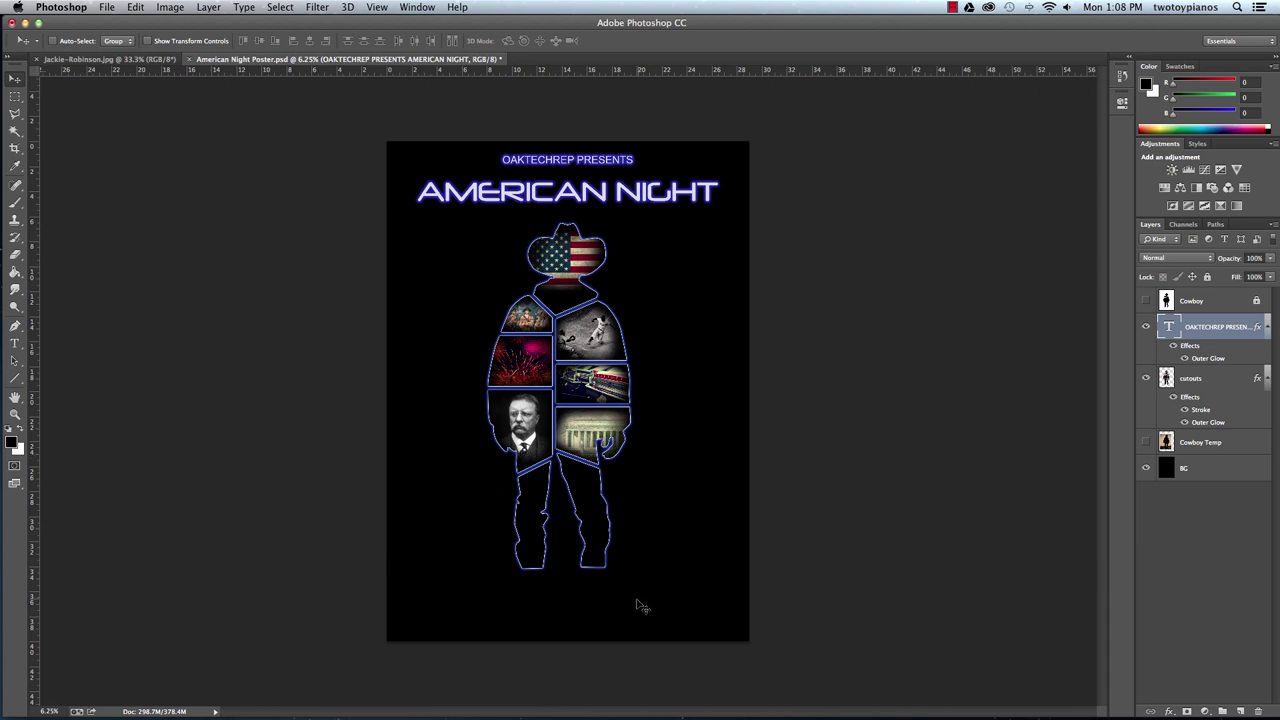
Draw a paragraph text box across the lower poster and set type to Arial Regular 60 pt.
{"action": "left_click", "coordinate": [14, 343]}
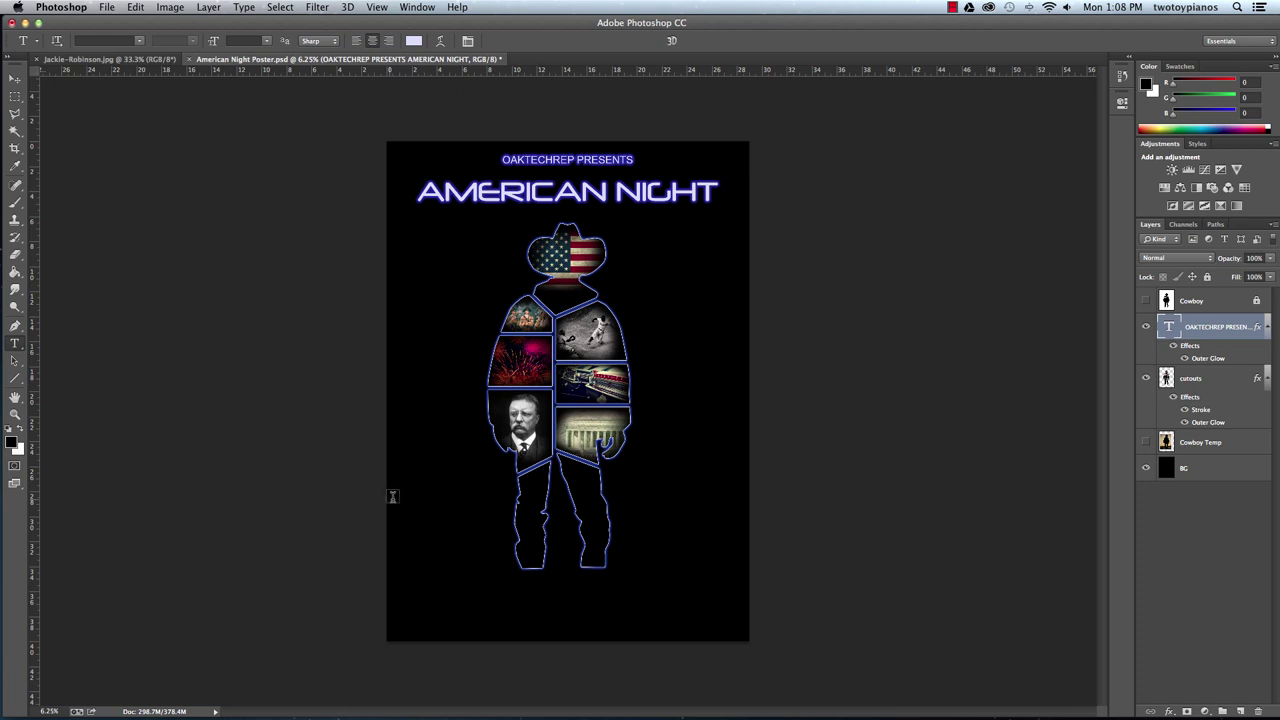
{"action": "left_click_drag", "start_coordinate": [388, 499], "coordinate": [749, 634]}
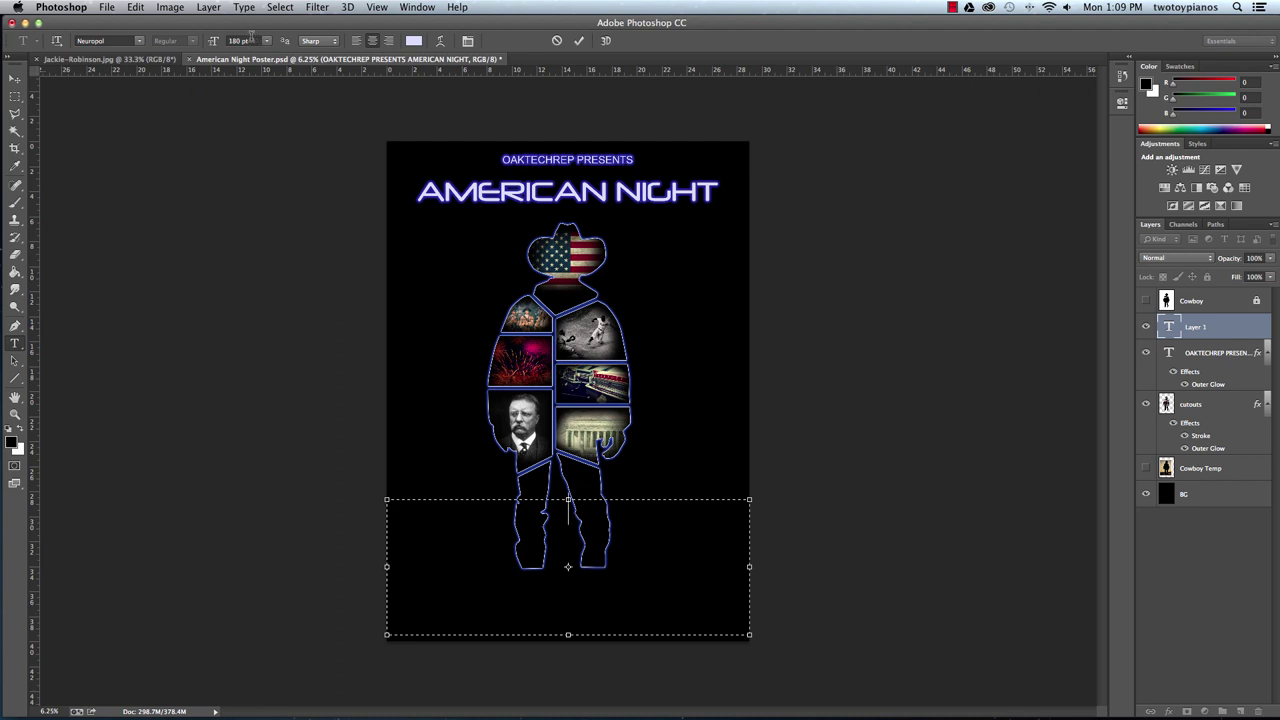
{"action": "left_click", "coordinate": [248, 40]}
{"action": "type", "text": "40"}
{"action": "key", "text": "Return"}
{"action": "left_click", "coordinate": [138, 46]}
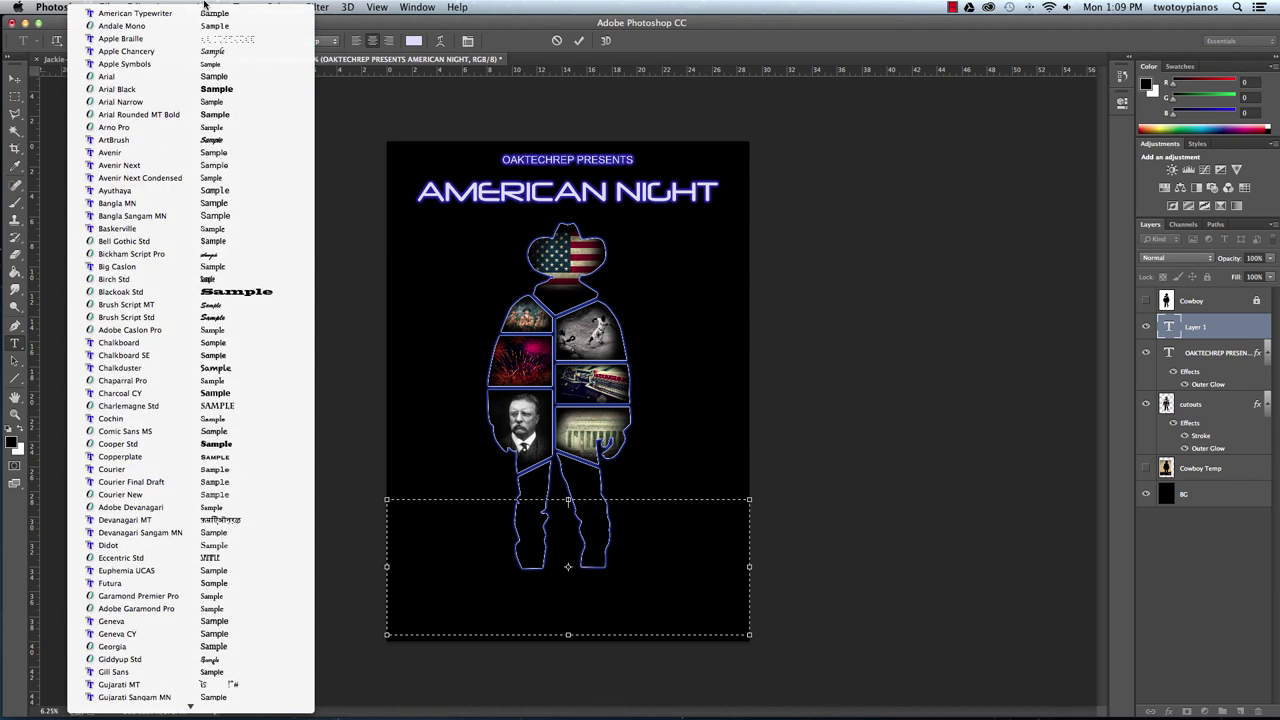
{"action": "left_click", "coordinate": [218, 78]}
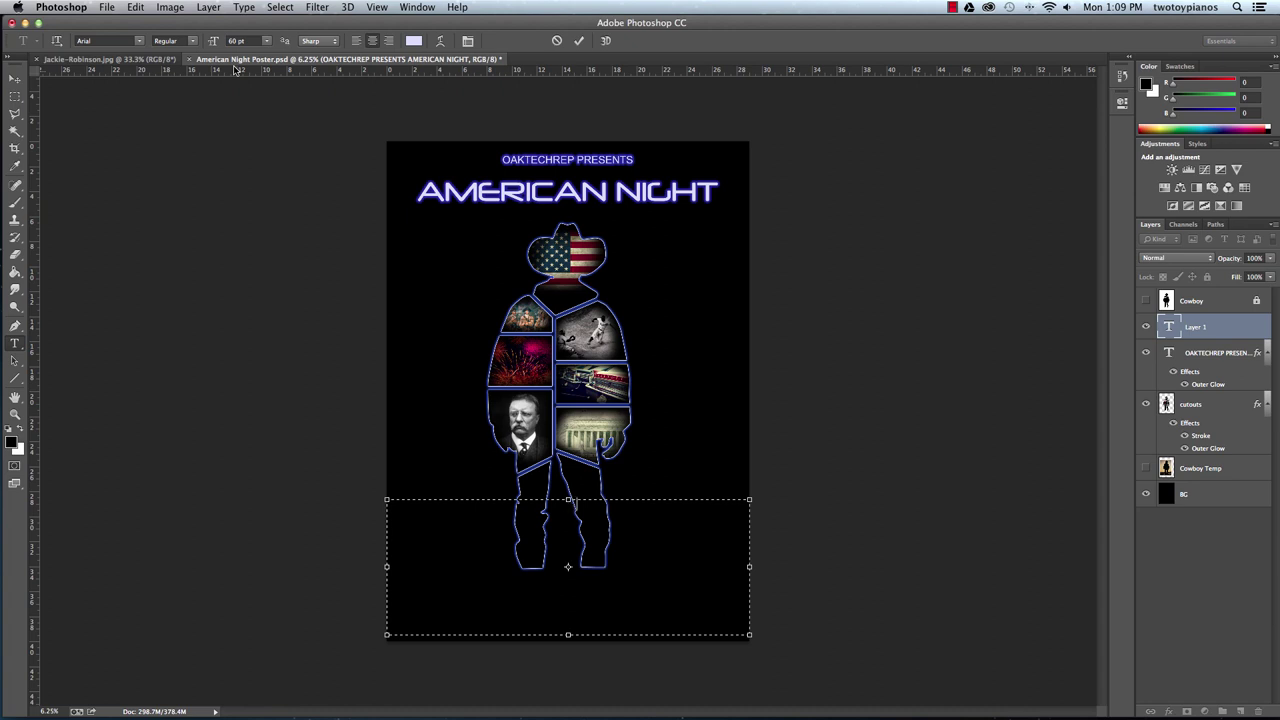
Type the first credit line: 'directed by' and 'choreography by', each followed by a person's name.
{"action": "type", "text": "direc"}
{"action": "type", "text": "t by"}
{"action": "type", "text": "ed"}
{"action": "key", "text": "super+equal"}
{"action": "key", "text": "super+equal"}
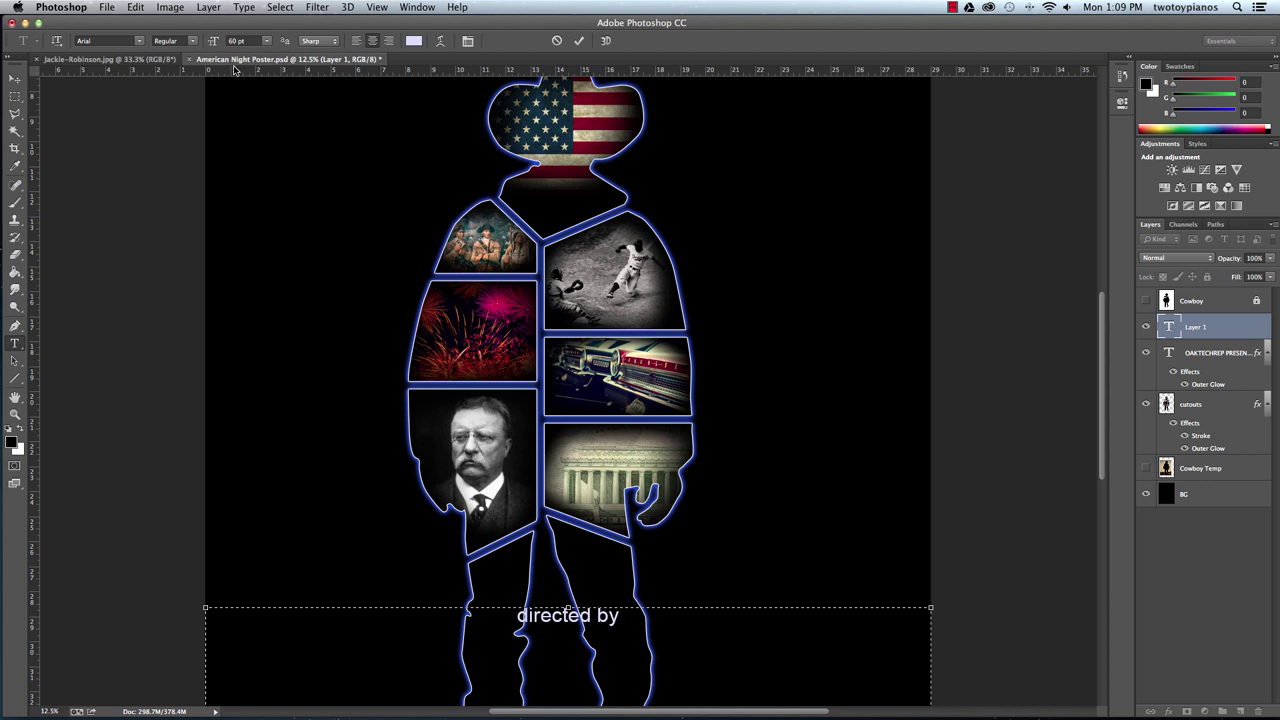
{"action": "type", "text": "Joh"}
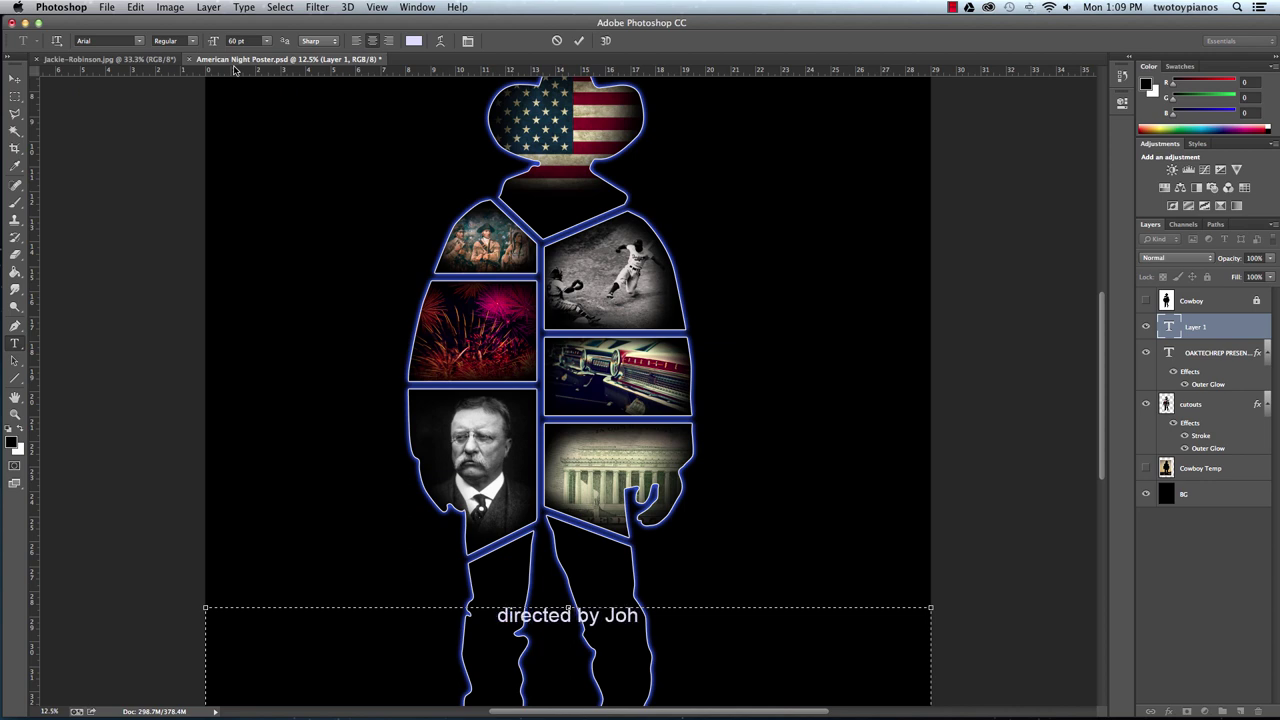
{"action": "key", "text": "BackSpace"}
{"action": "key", "text": "BackSpace"}
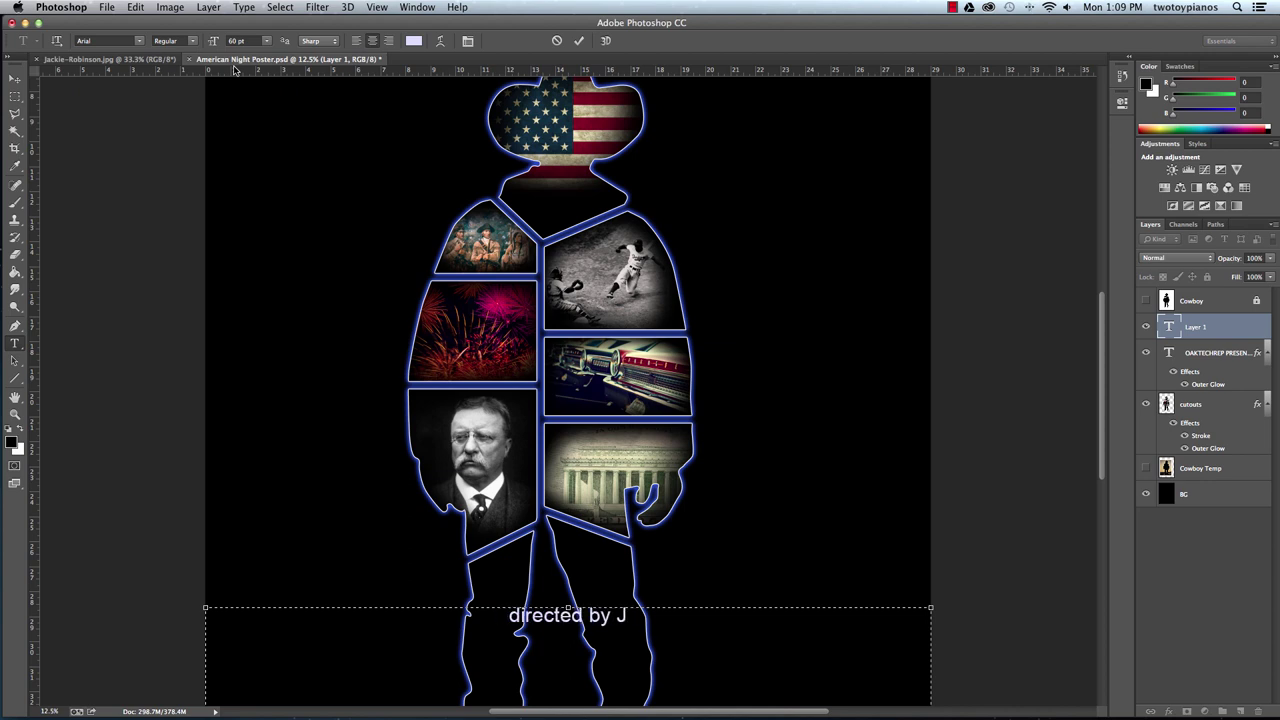
{"action": "type", "text": "OHN"}
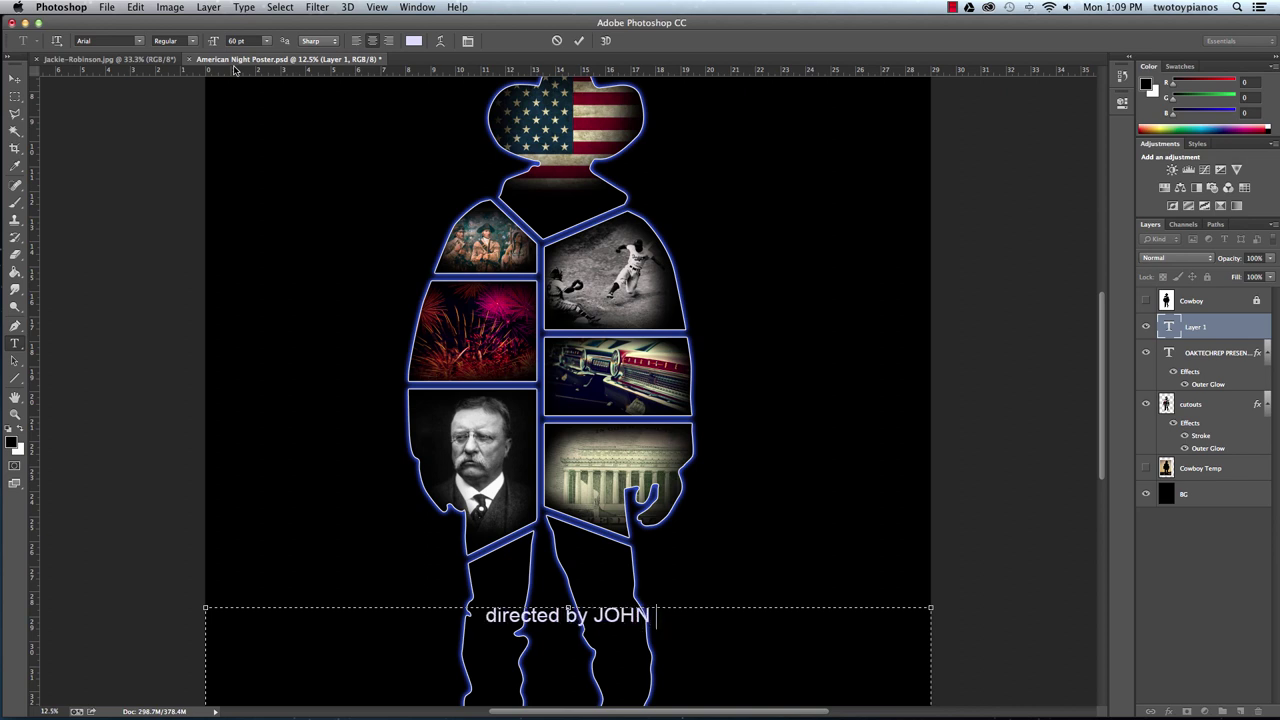
{"action": "type", "text": " SMITH "}
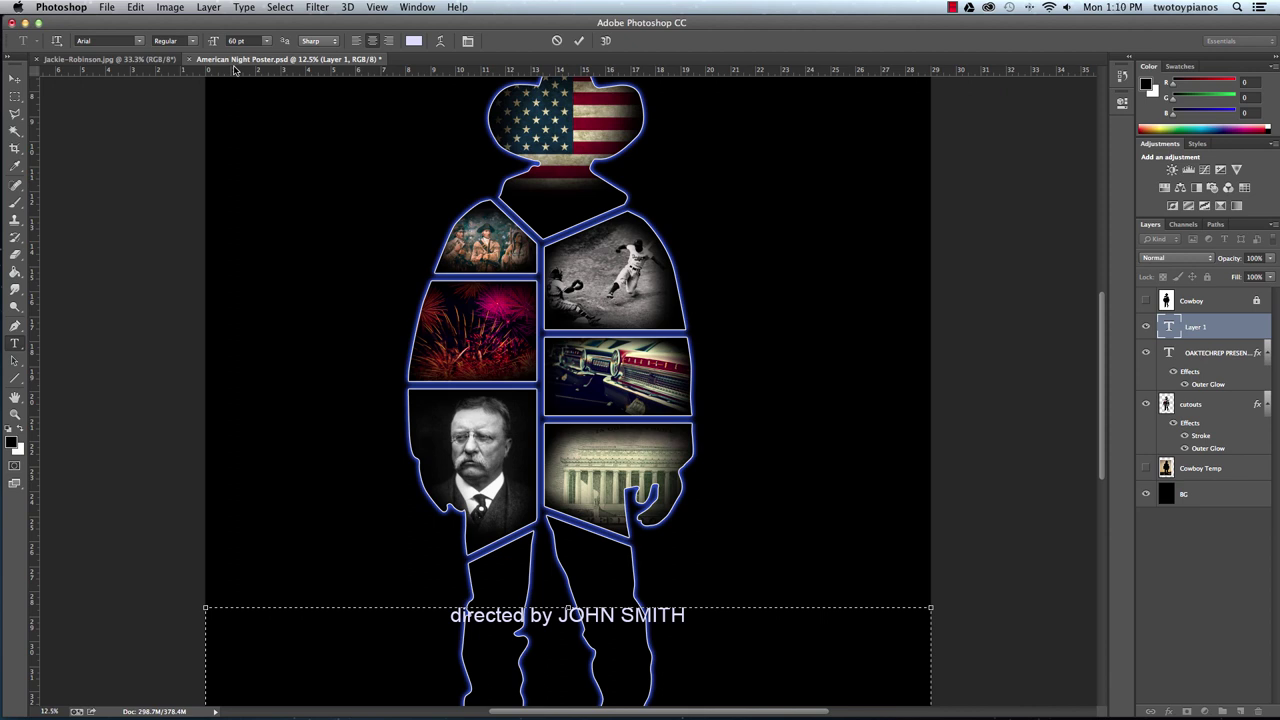
{"action": "type", "text": "    chore"}
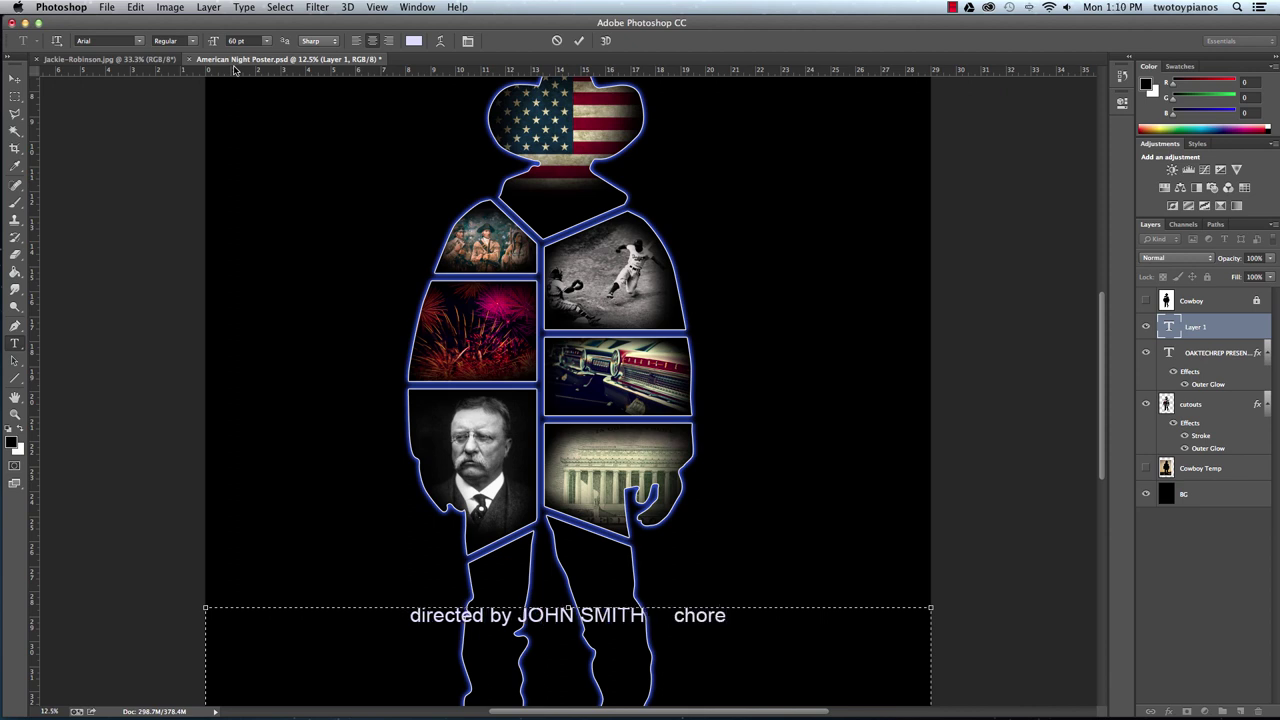
{"action": "type", "text": "ograph"}
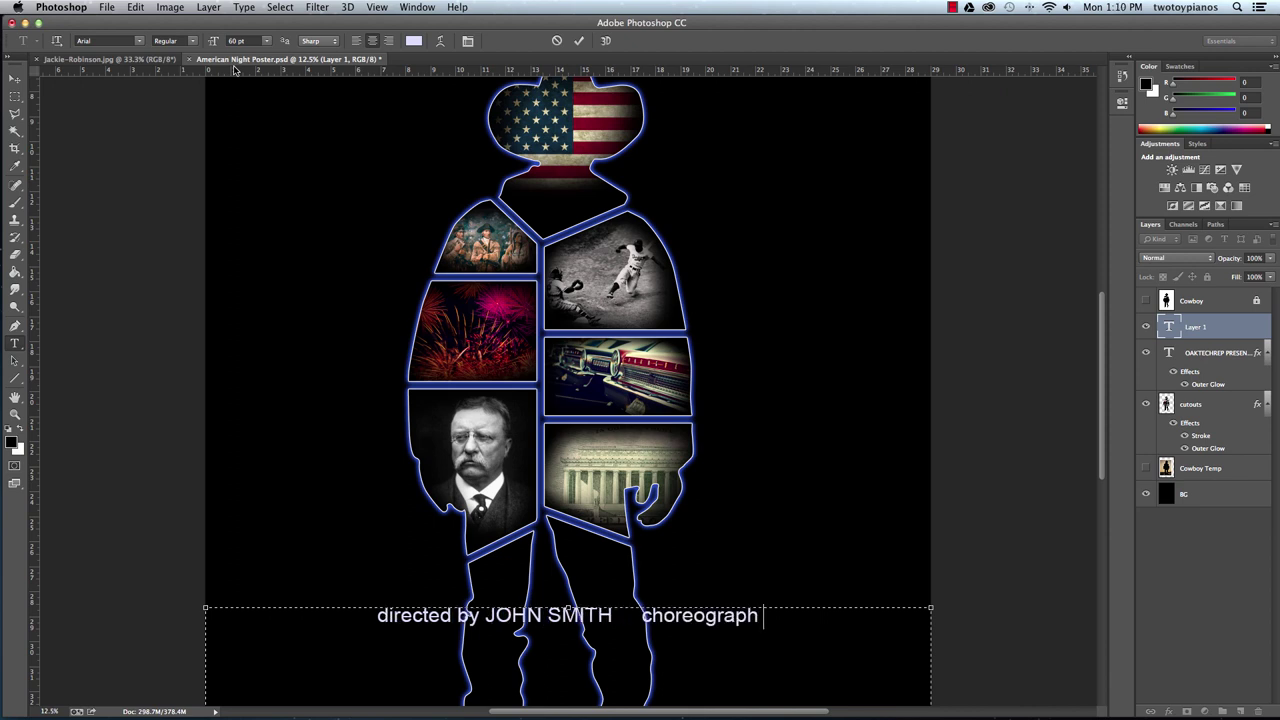
{"action": "type", "text": "y by"}
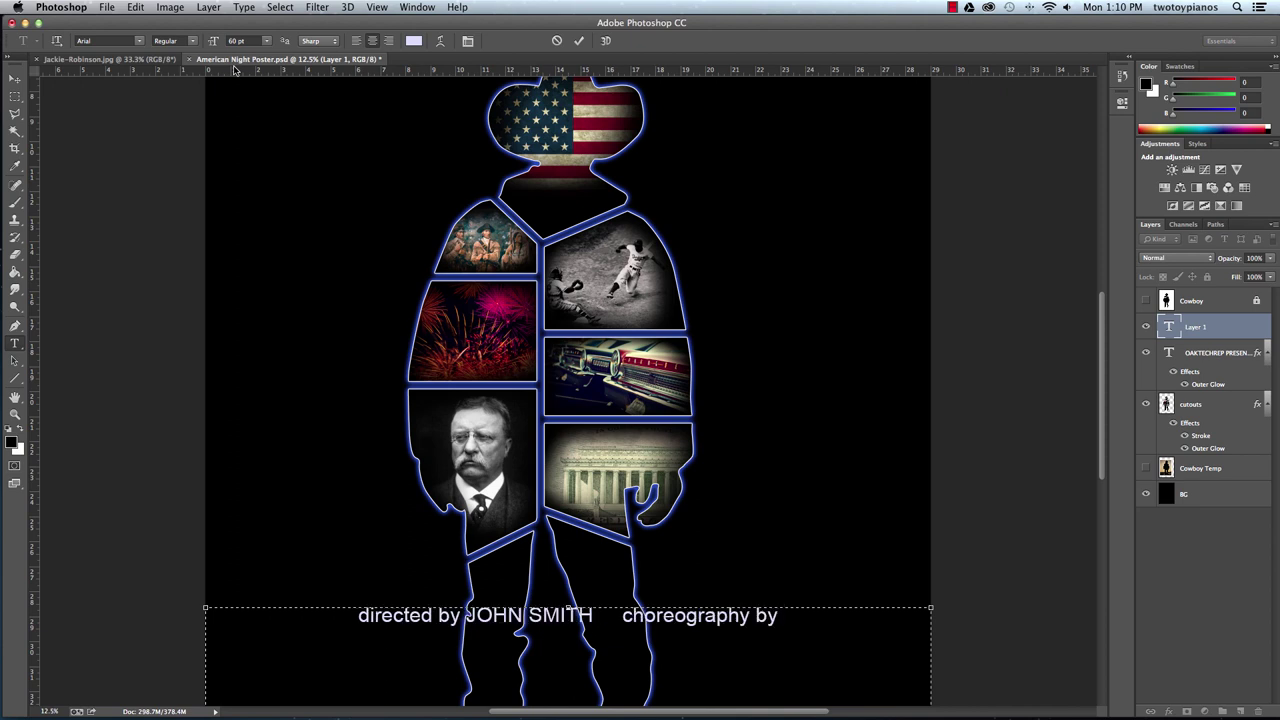
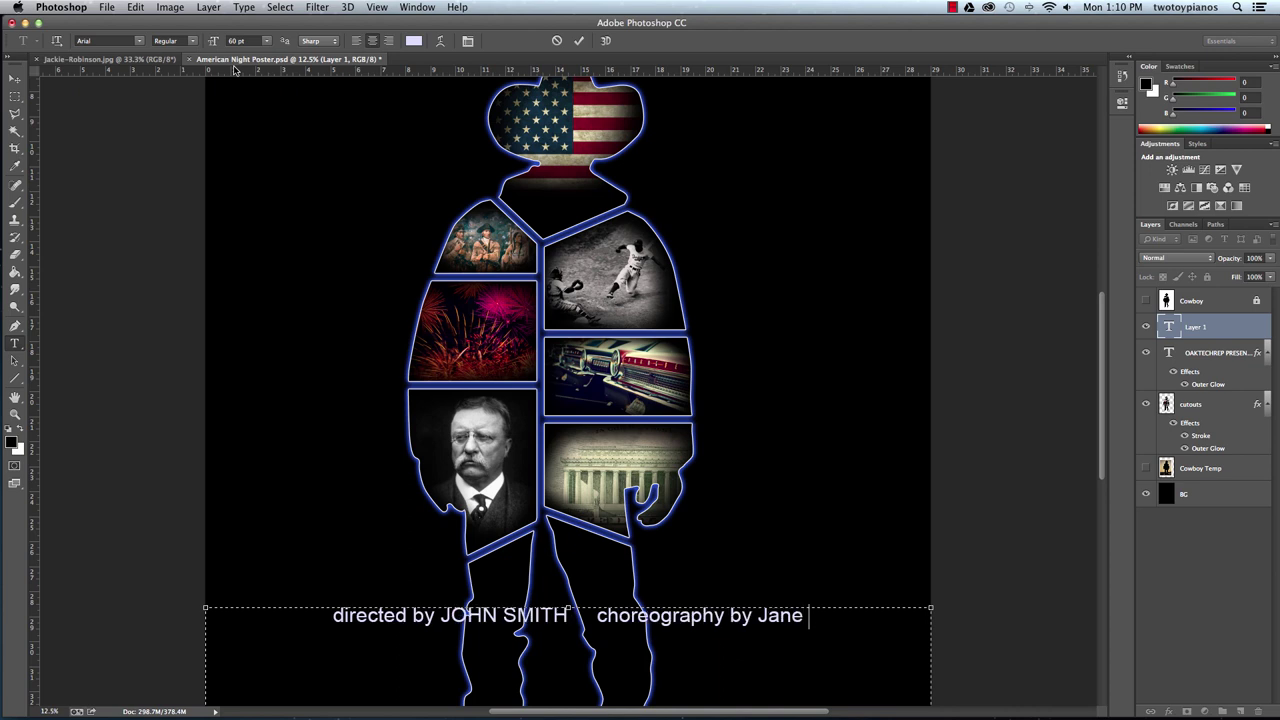
Add a second line crediting the 'technical director' and 'costumes by', each with a name, fixing a typo.
{"action": "key", "text": "Return"}
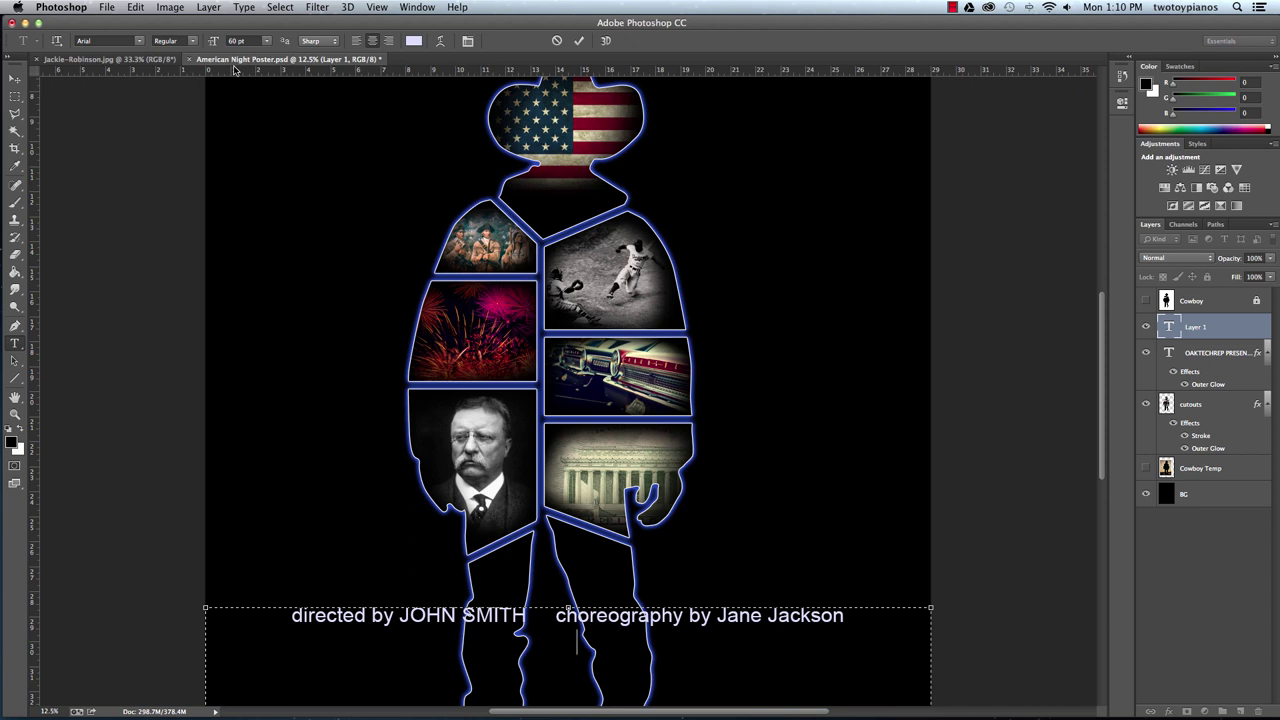
{"action": "type", "text": "tech nical director"}
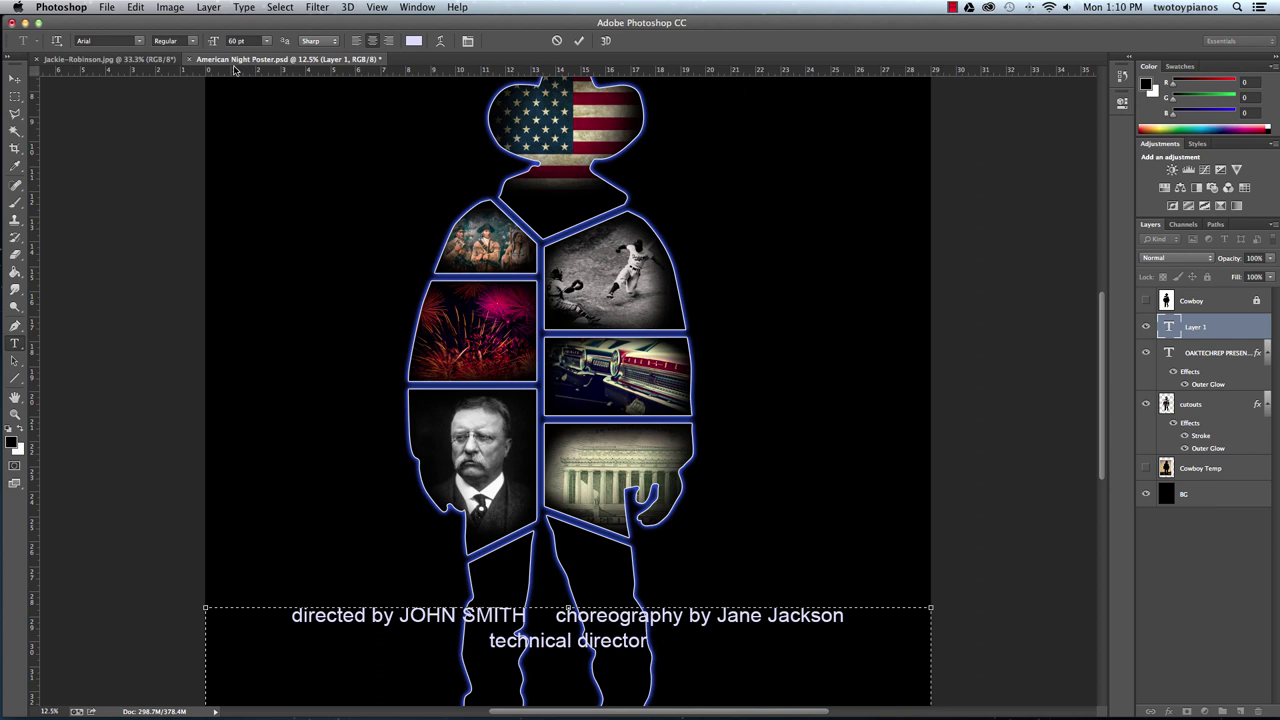
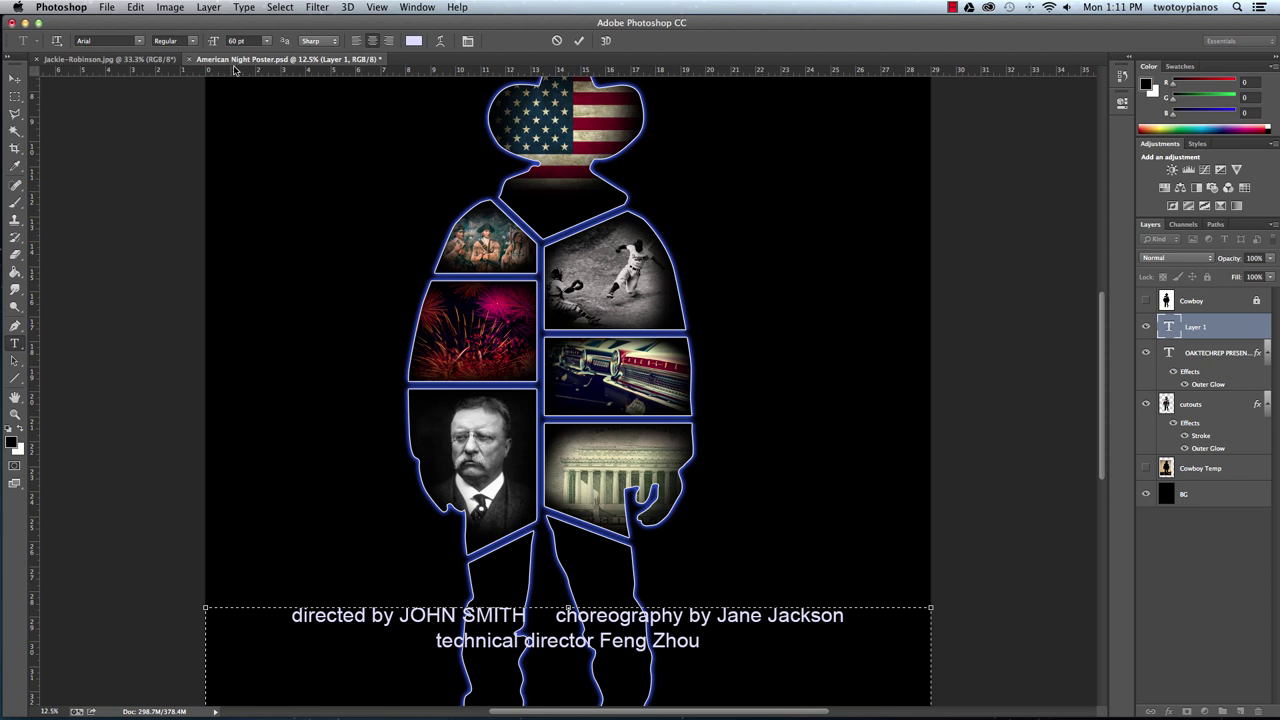
{"action": "type", "text": "costume"}
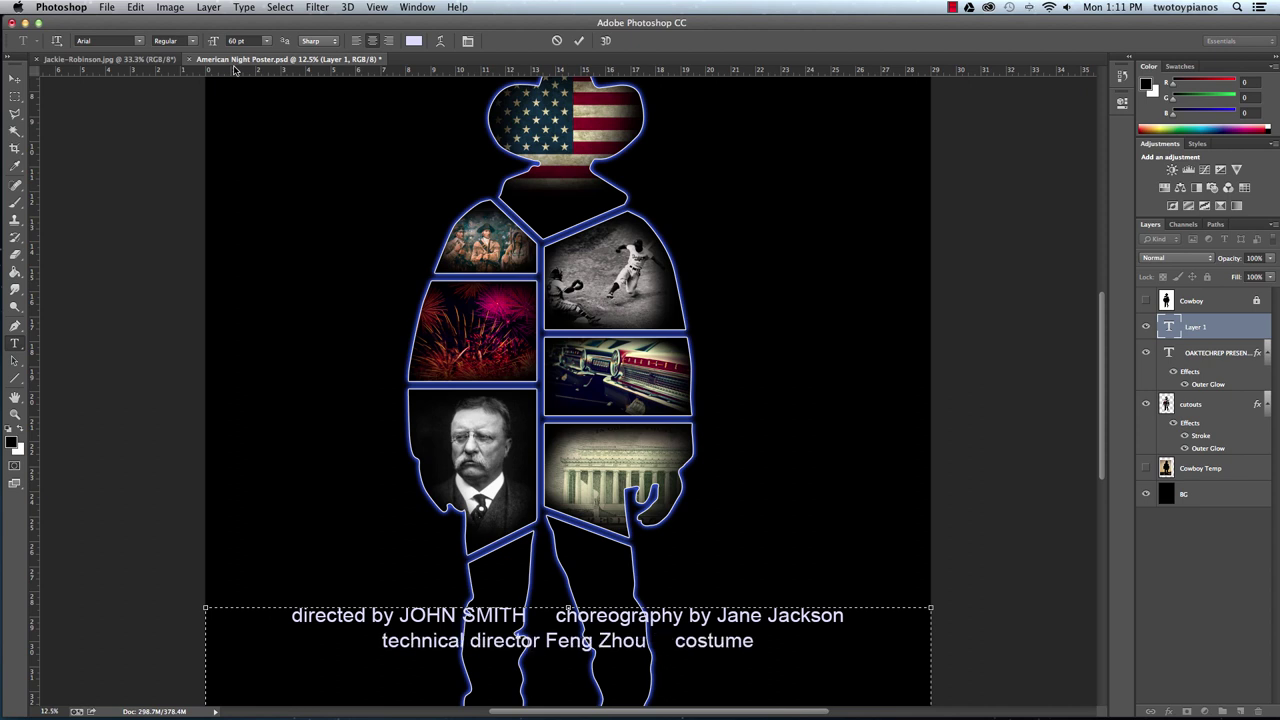
{"action": "type", "text": "s by"}
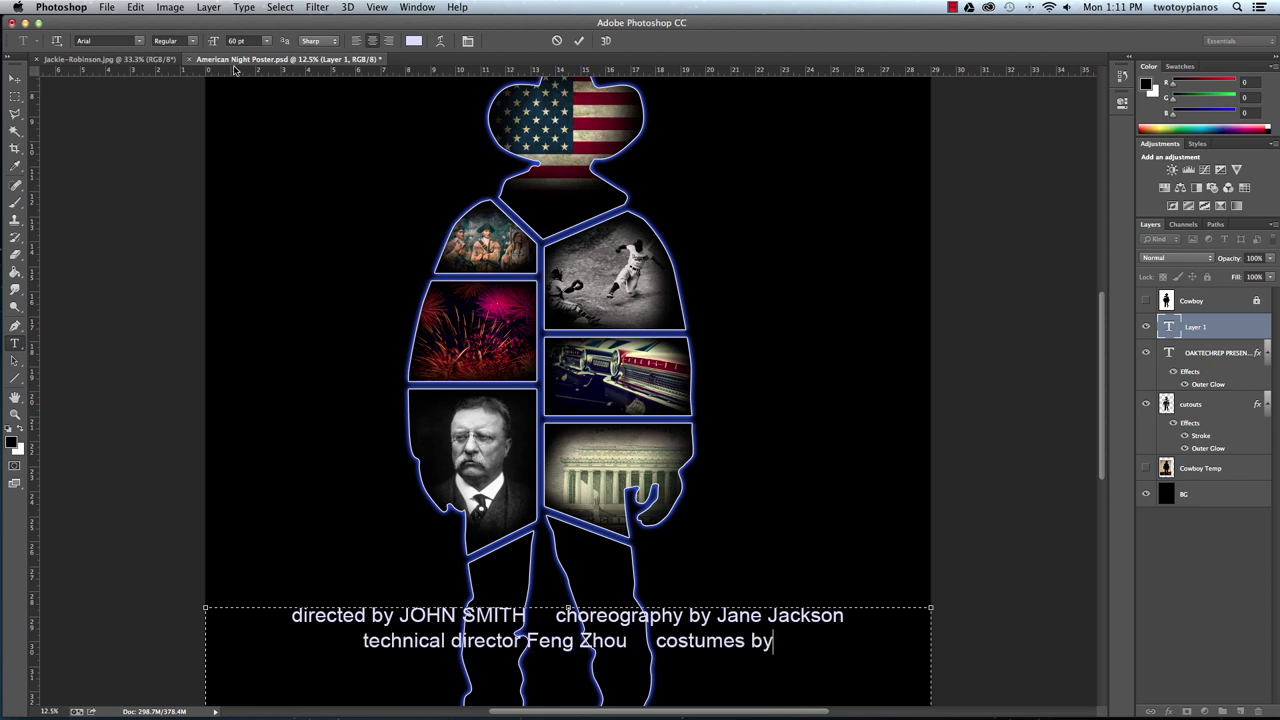
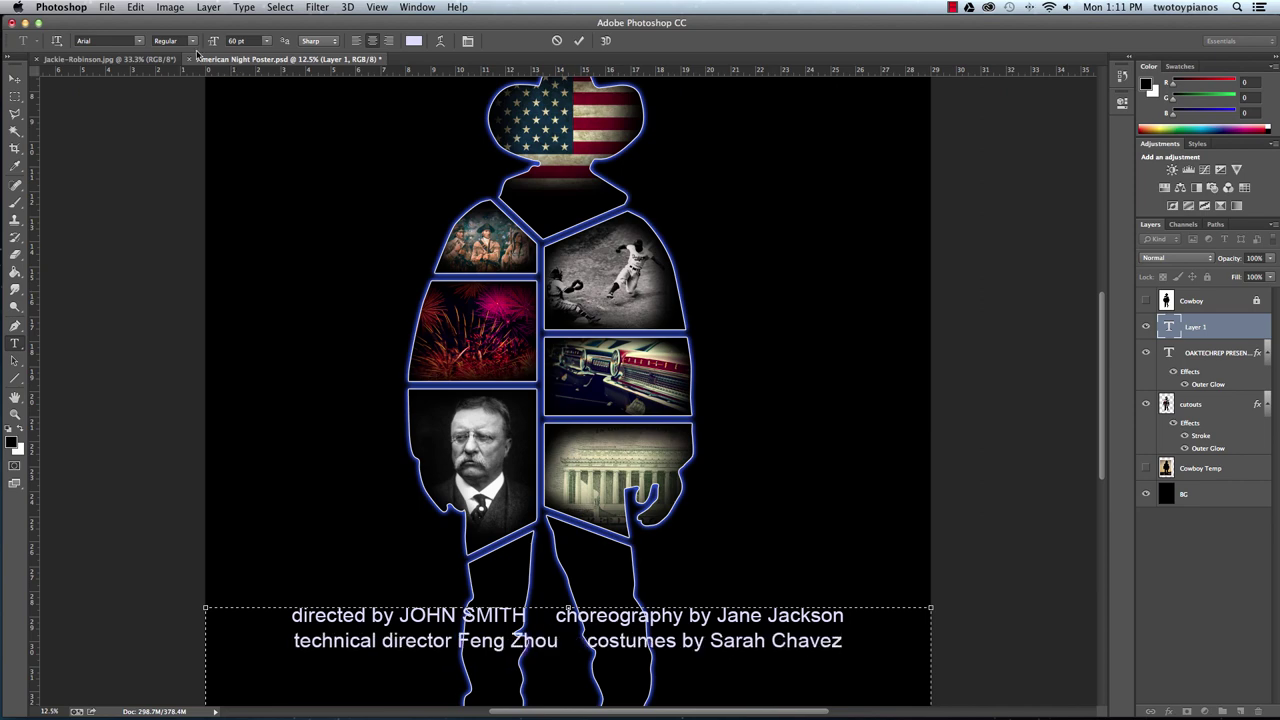
Add the date line 'March 14, 15, 16 at 7pm | March 16 at 2pm' below the credits.
{"action": "scroll", "coordinate": [192, 41], "scroll_direction": "down", "scroll_amount": 4}
{"action": "scroll", "coordinate": [192, 41], "scroll_direction": "down", "scroll_amount": 20}
{"action": "scroll", "coordinate": [192, 41], "scroll_direction": "up", "scroll_amount": 13}
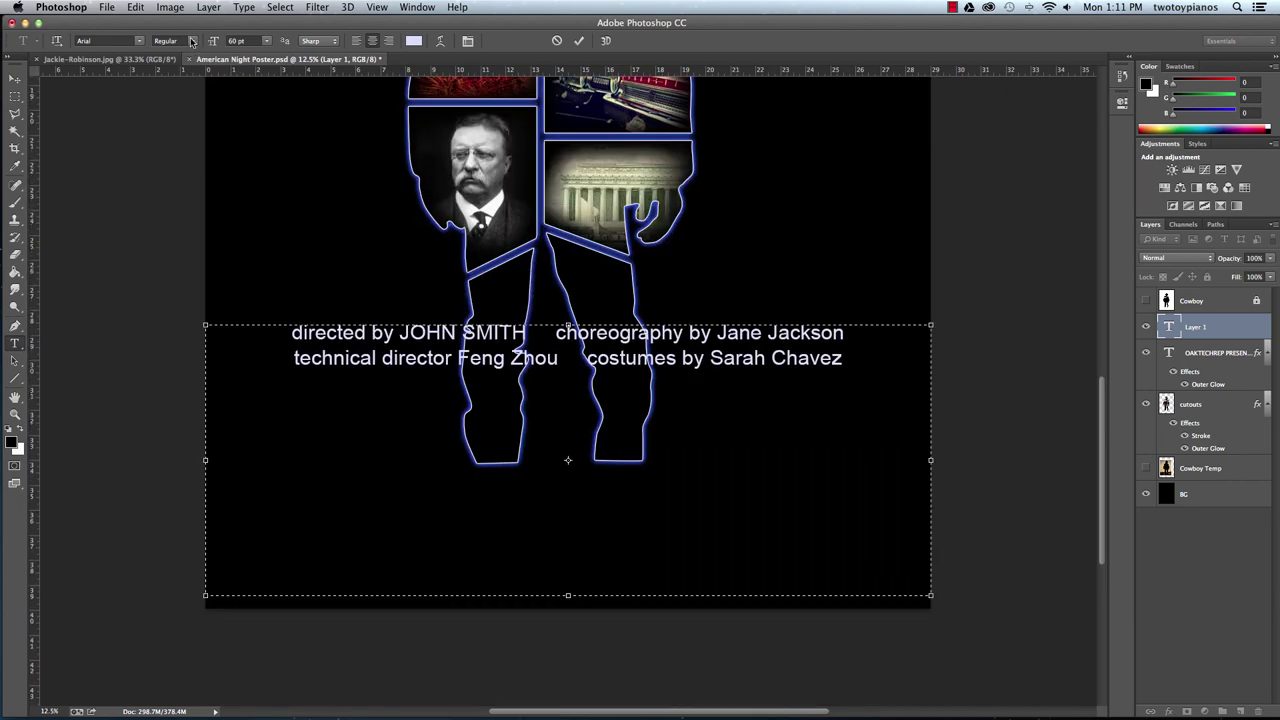
{"action": "key", "text": "Return"}
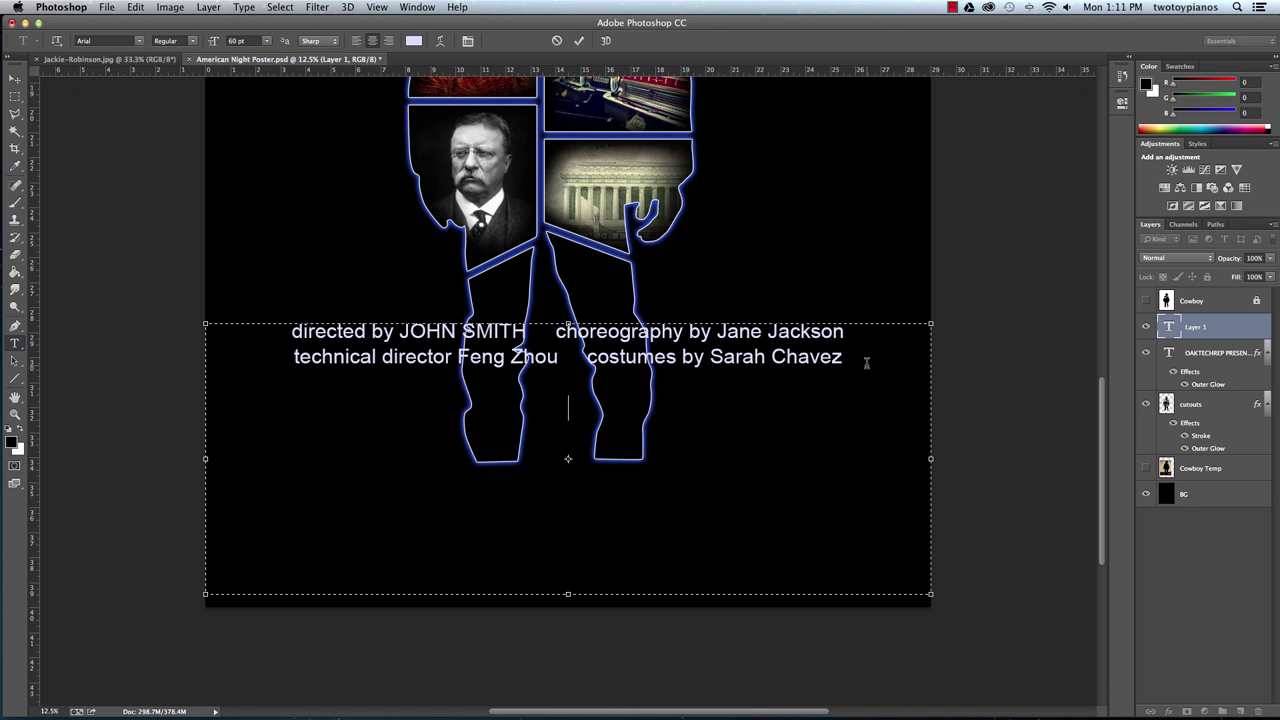
{"action": "type", "text": "March 14,"}
{"action": "type", "text": "1"}
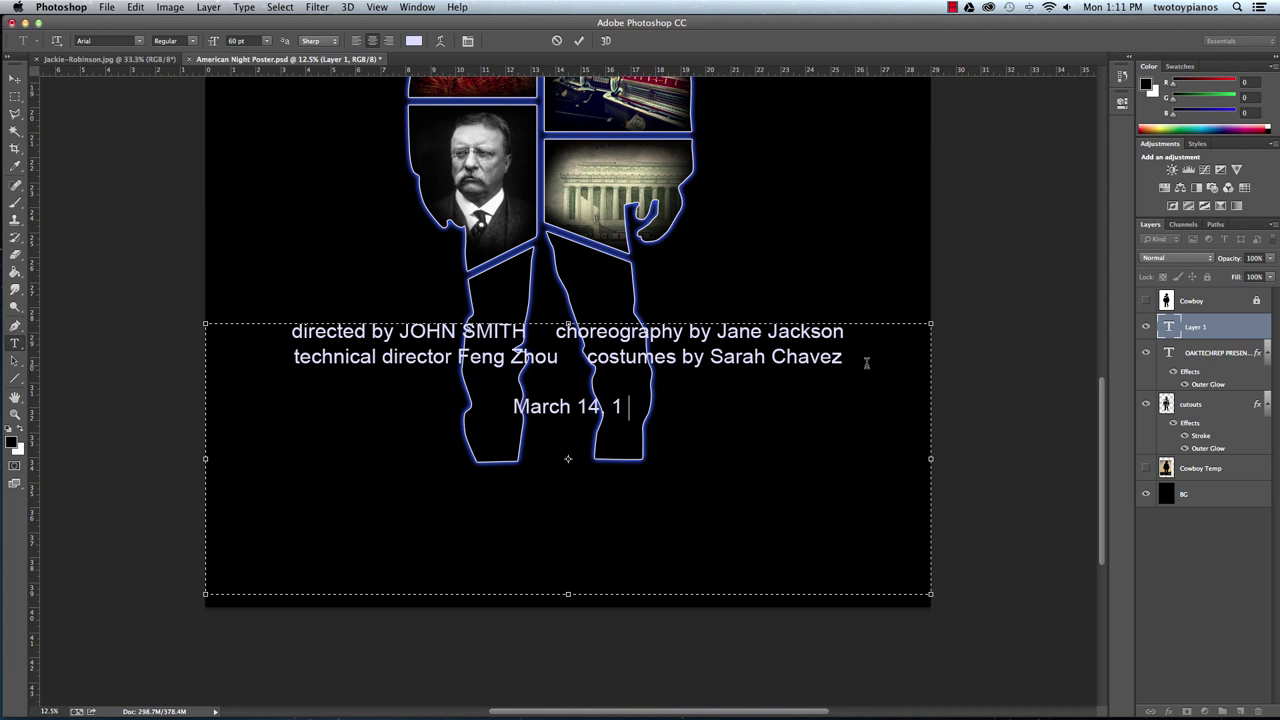
{"action": "type", "text": "5, 16 at"}
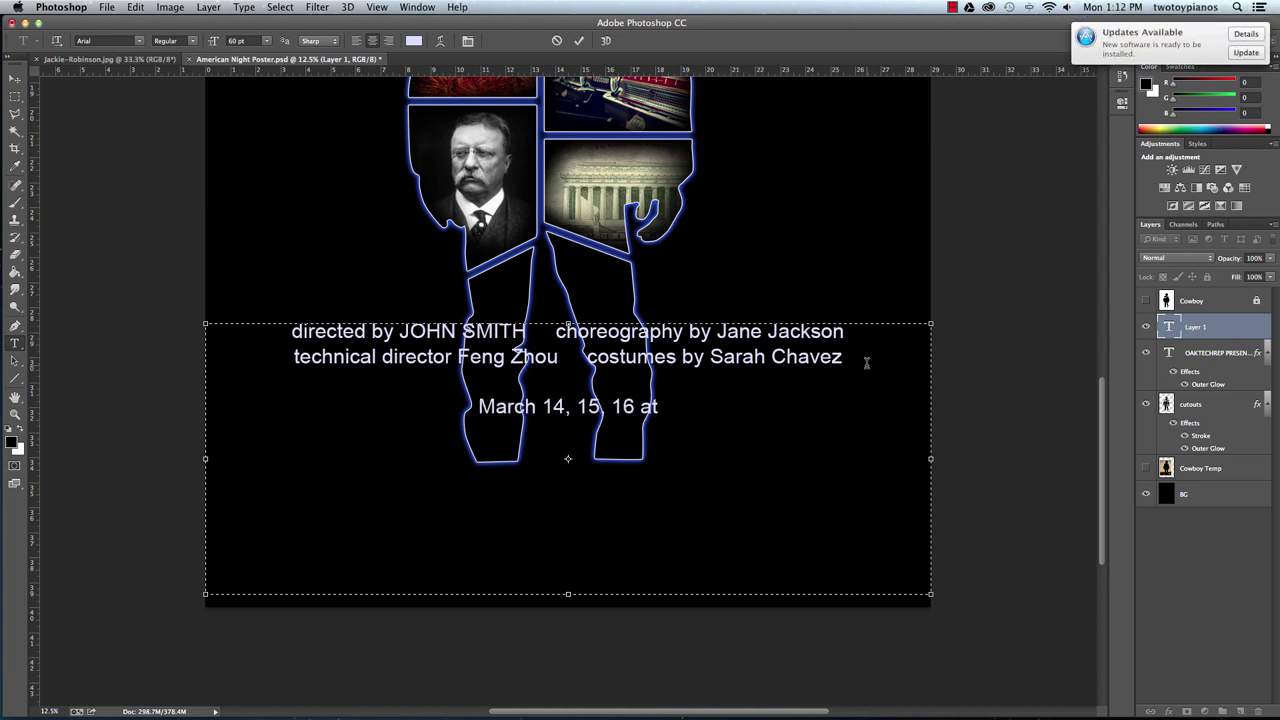
{"action": "type", "text": " 7"}
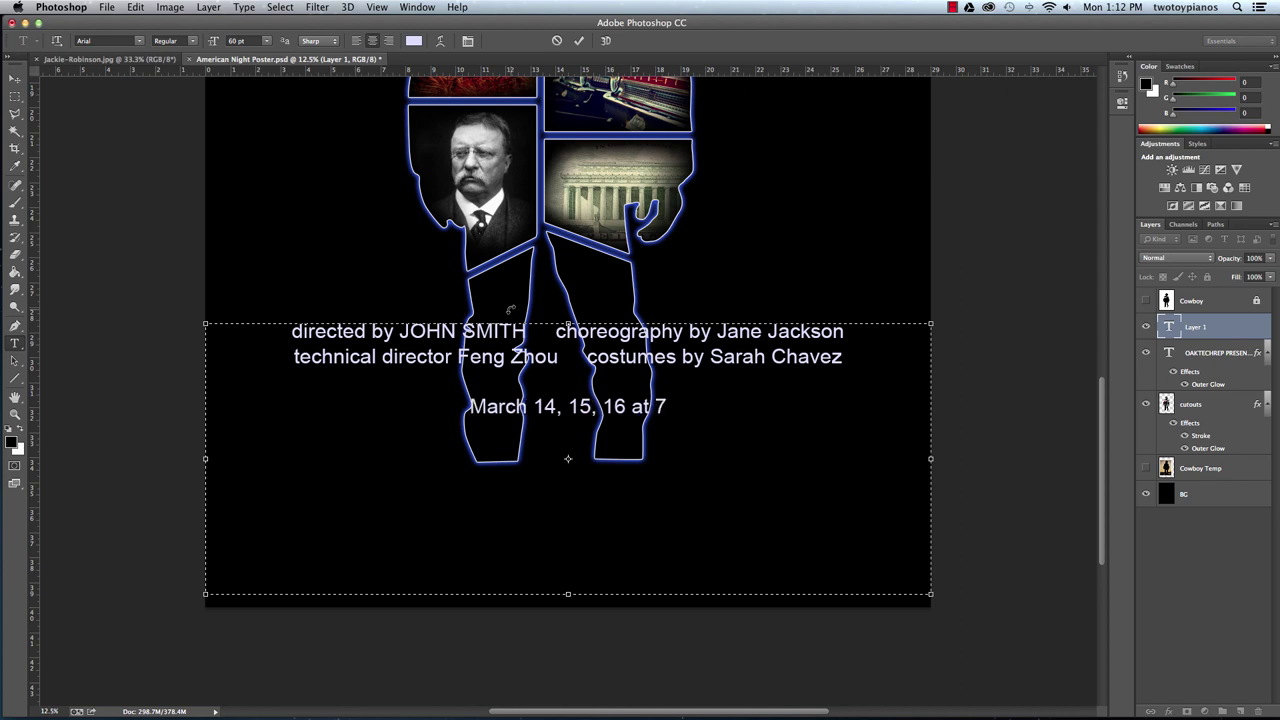
{"action": "type", "text": "pm"}
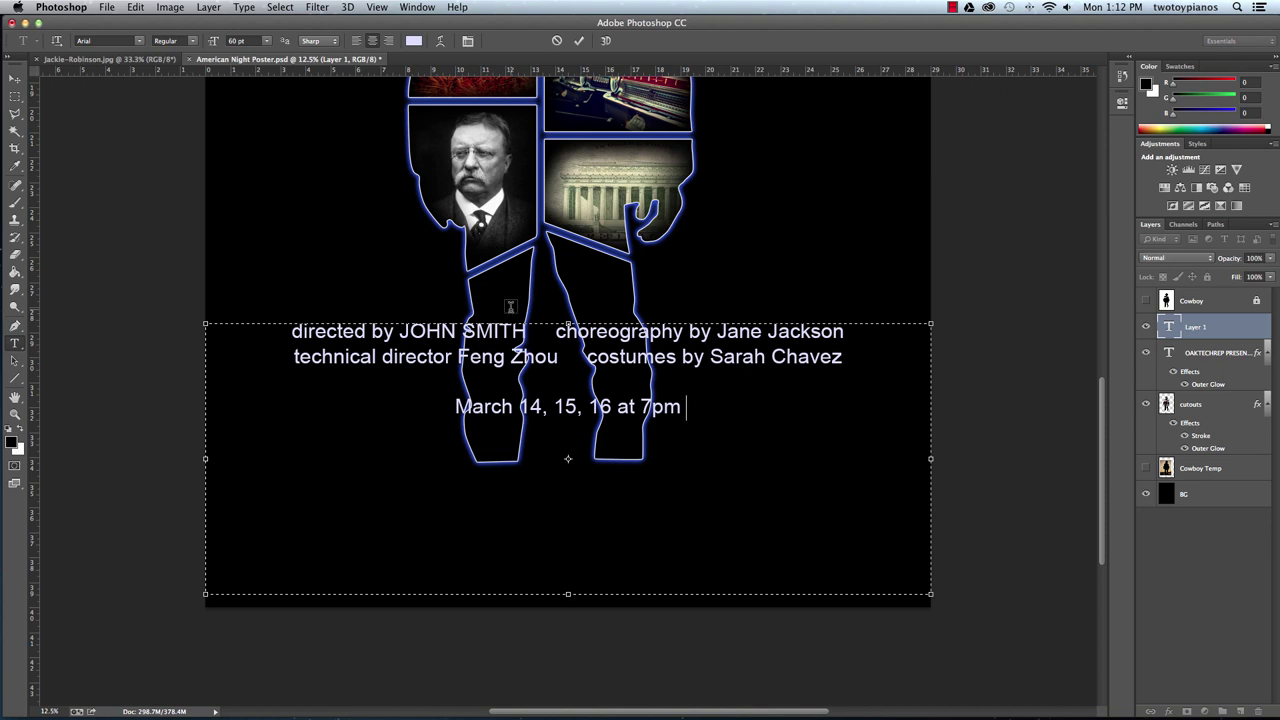
{"action": "type", "text": " |"}
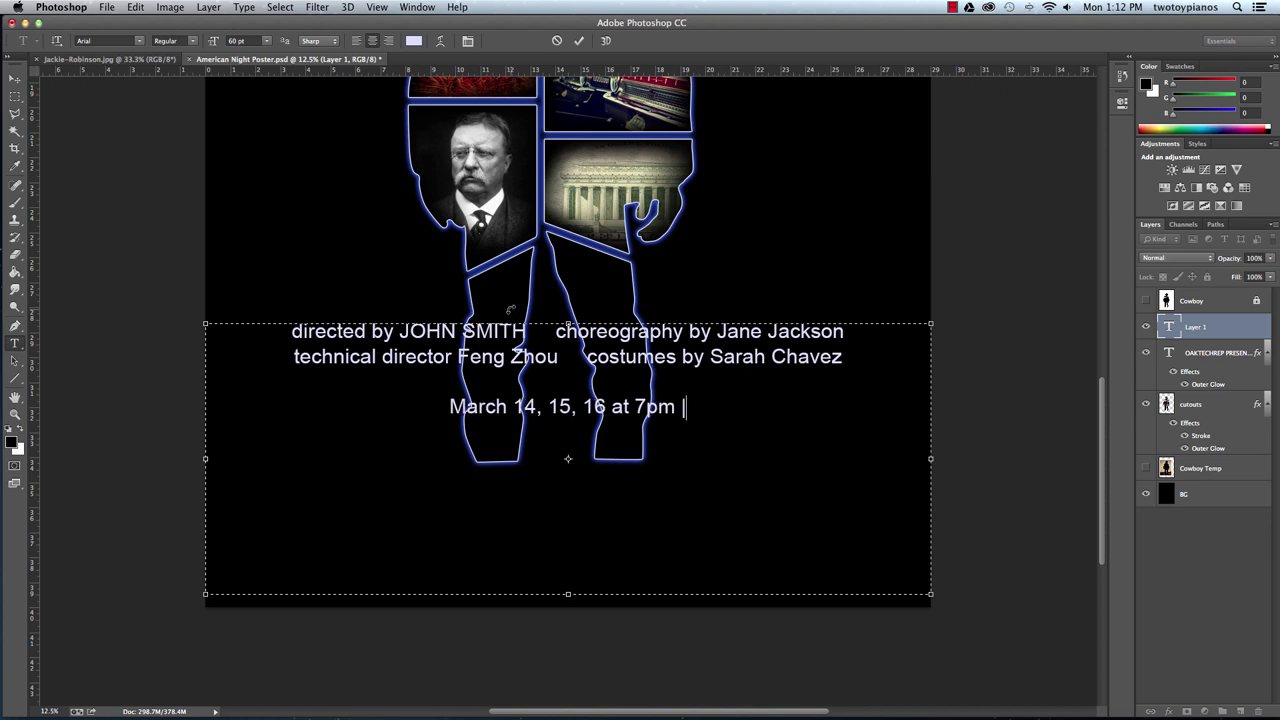
{"action": "type", "text": " Narcg"}
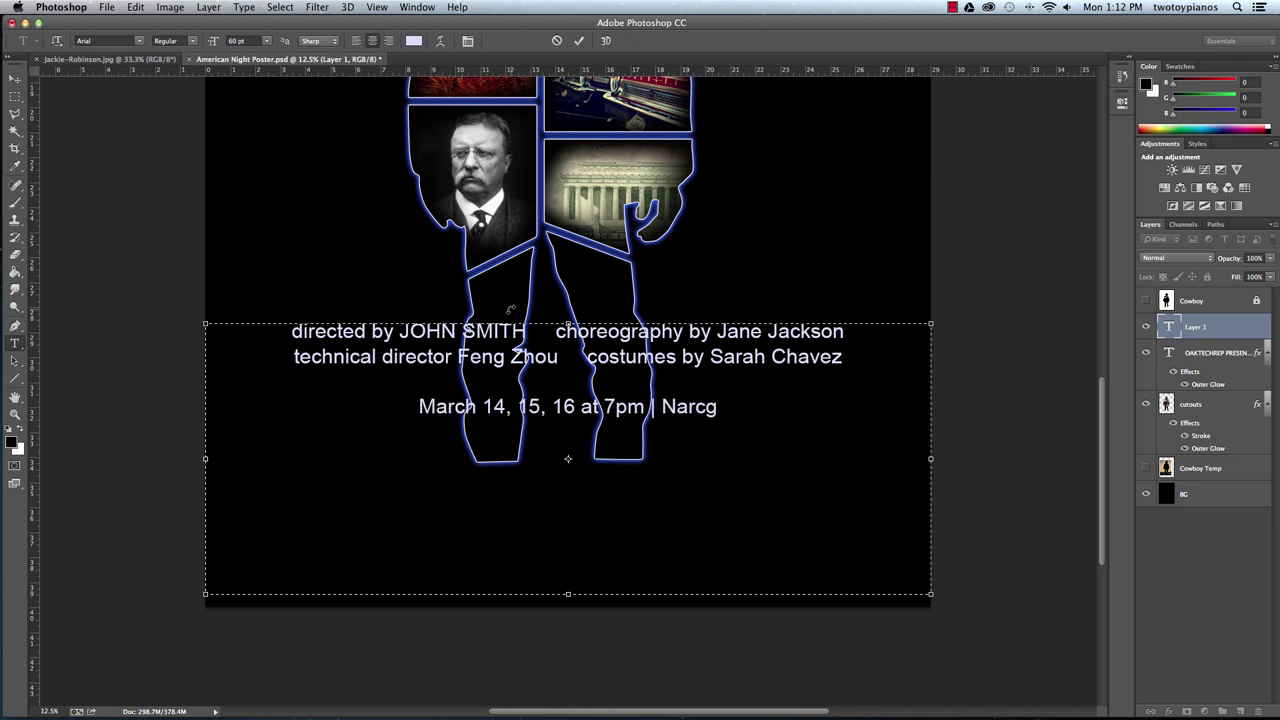
{"action": "key", "text": "BackSpace"}
{"action": "key", "text": "BackSpace"}
{"action": "key", "text": "BackSpace"}
{"action": "key", "text": "BackSpace"}
{"action": "key", "text": "BackSpace"}
{"action": "type", "text": "March"}
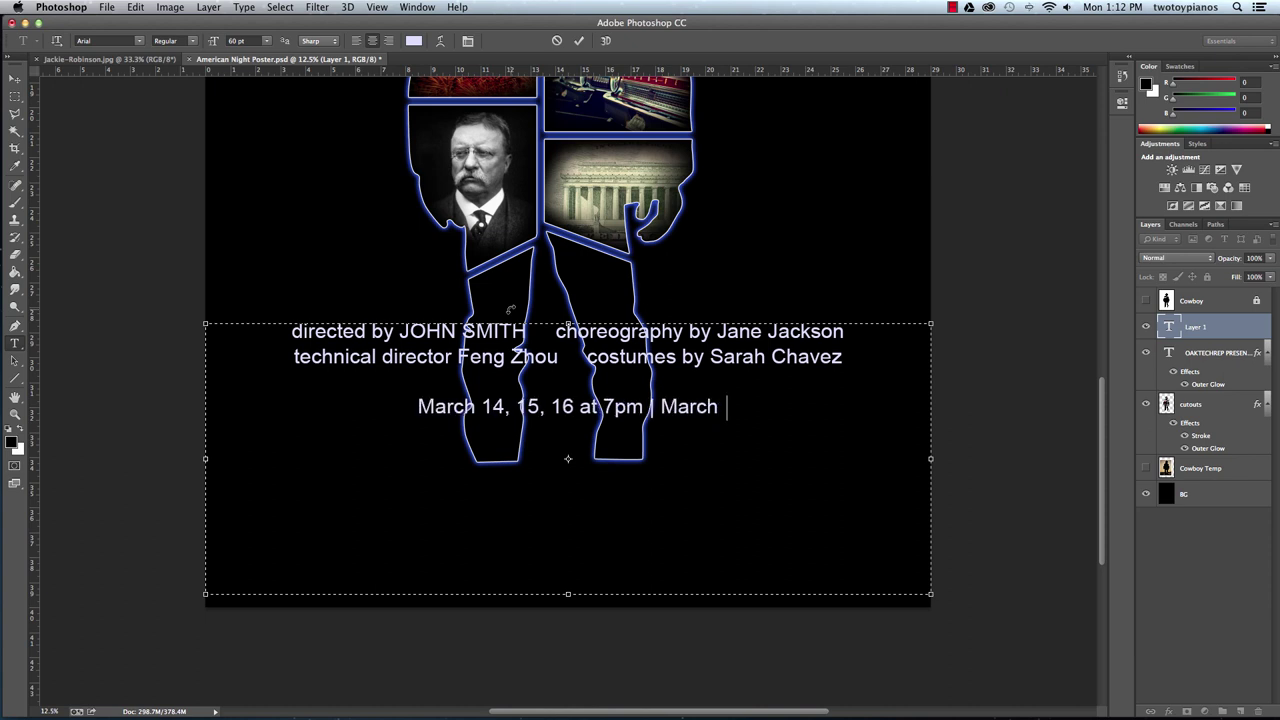
{"action": "type", "text": " 16 at"}
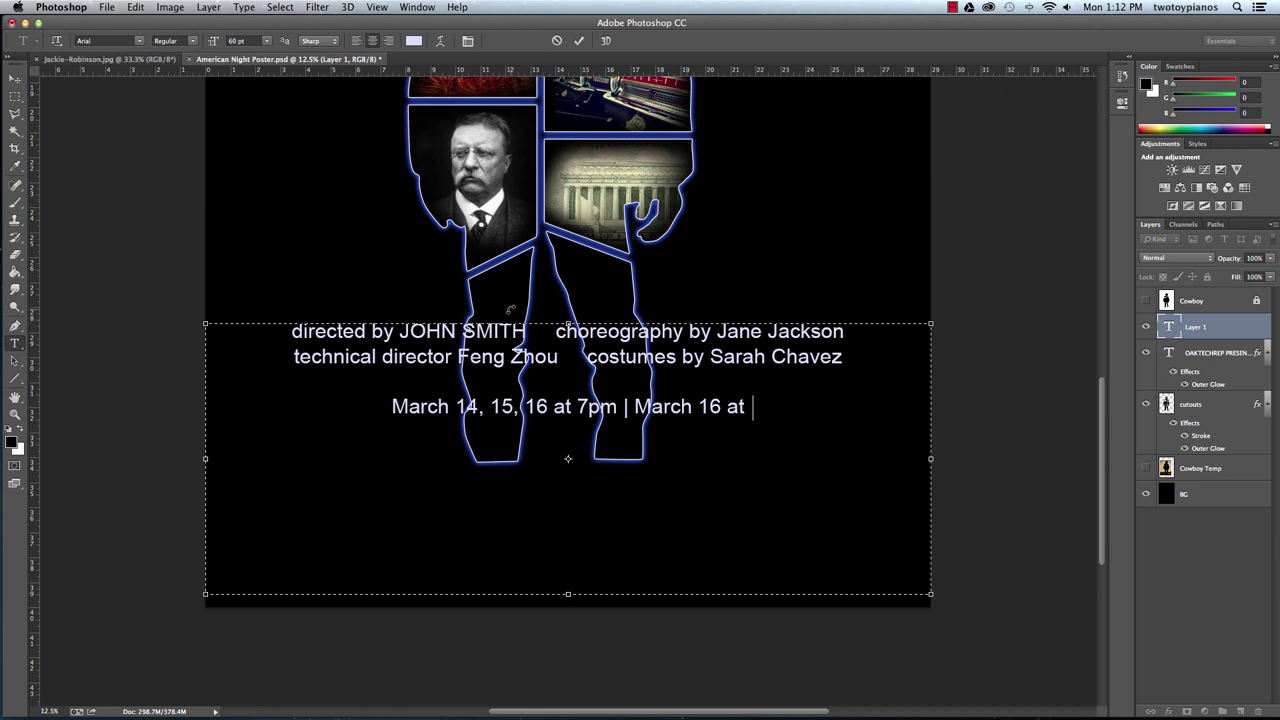
{"action": "type", "text": " 2pm"}
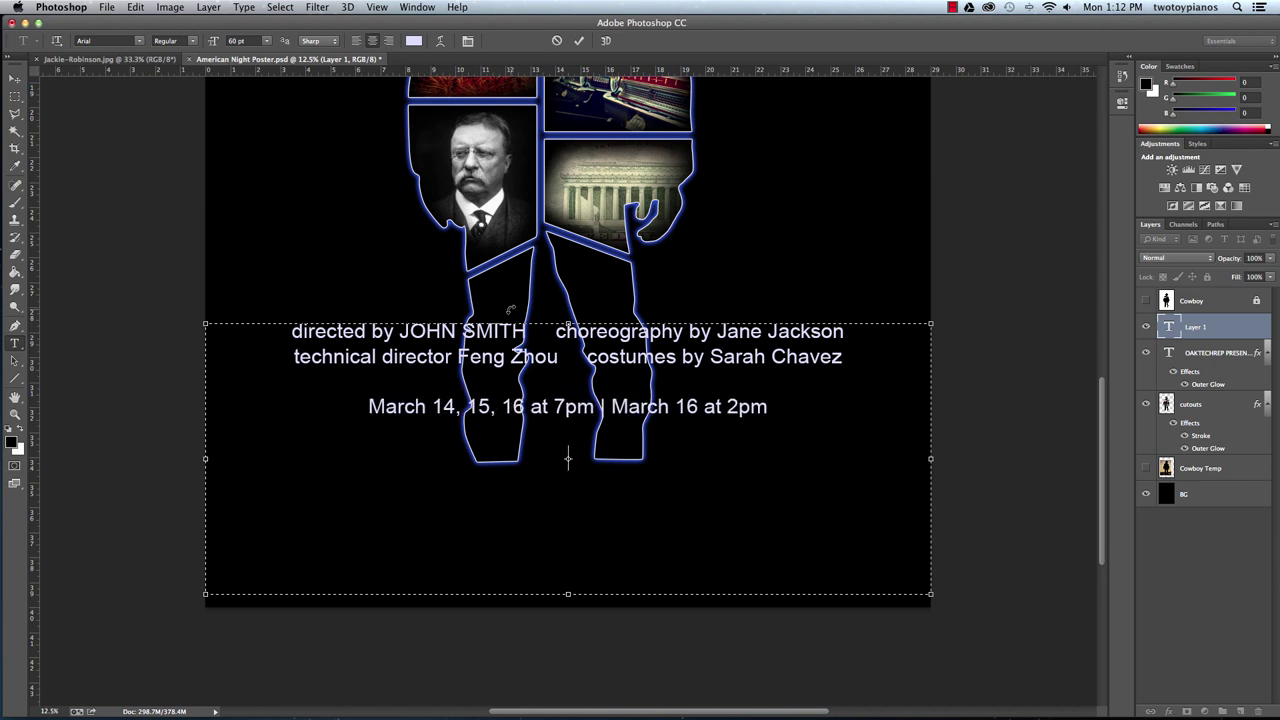
Add the venue line 'OTHS Auditorium | 42nd and Broadway'.
{"action": "key", "text": "Return"}
{"action": "key", "text": "Return"}
{"action": "type", "text": "OTHS Audi"}
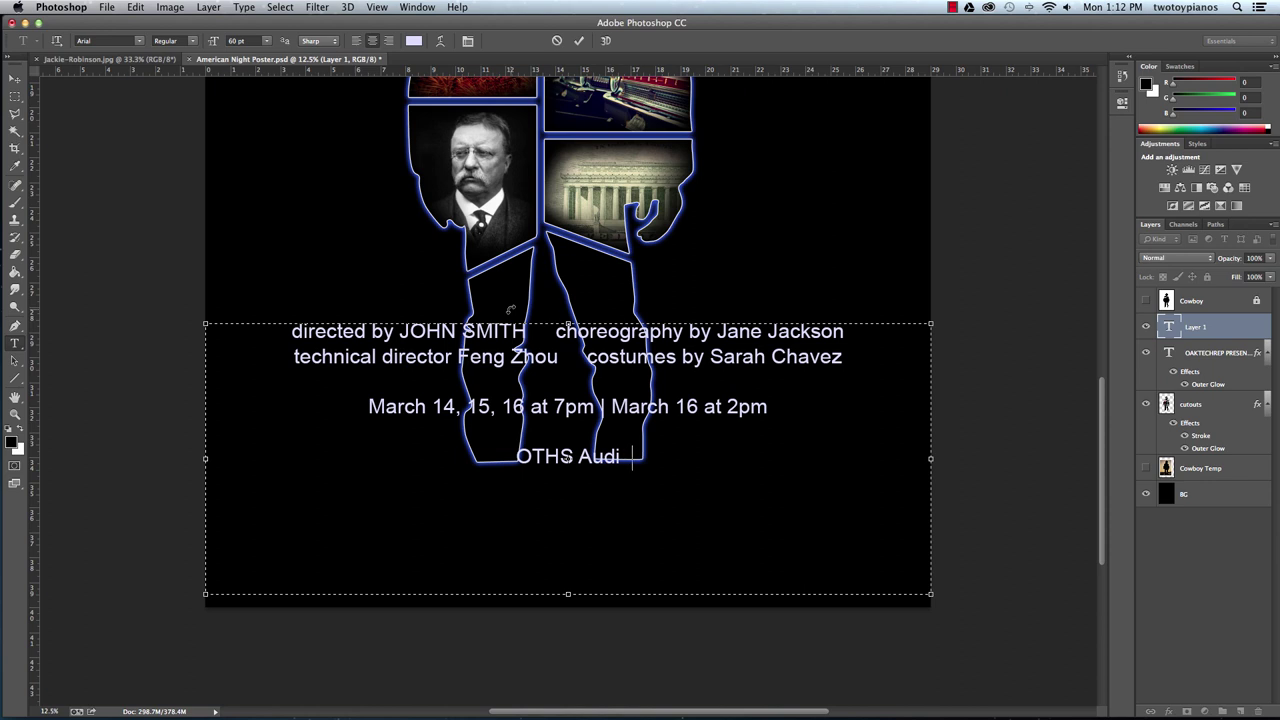
{"action": "type", "text": "torium"}
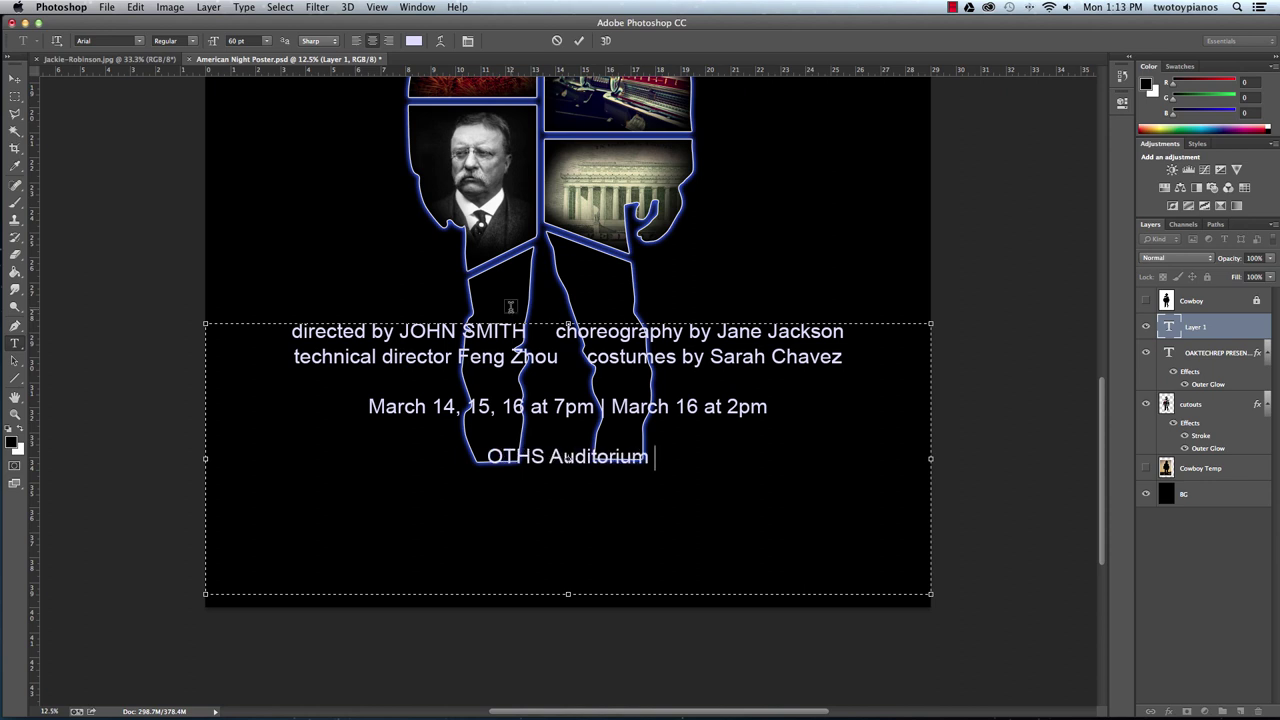
{"action": "type", "text": " | "}
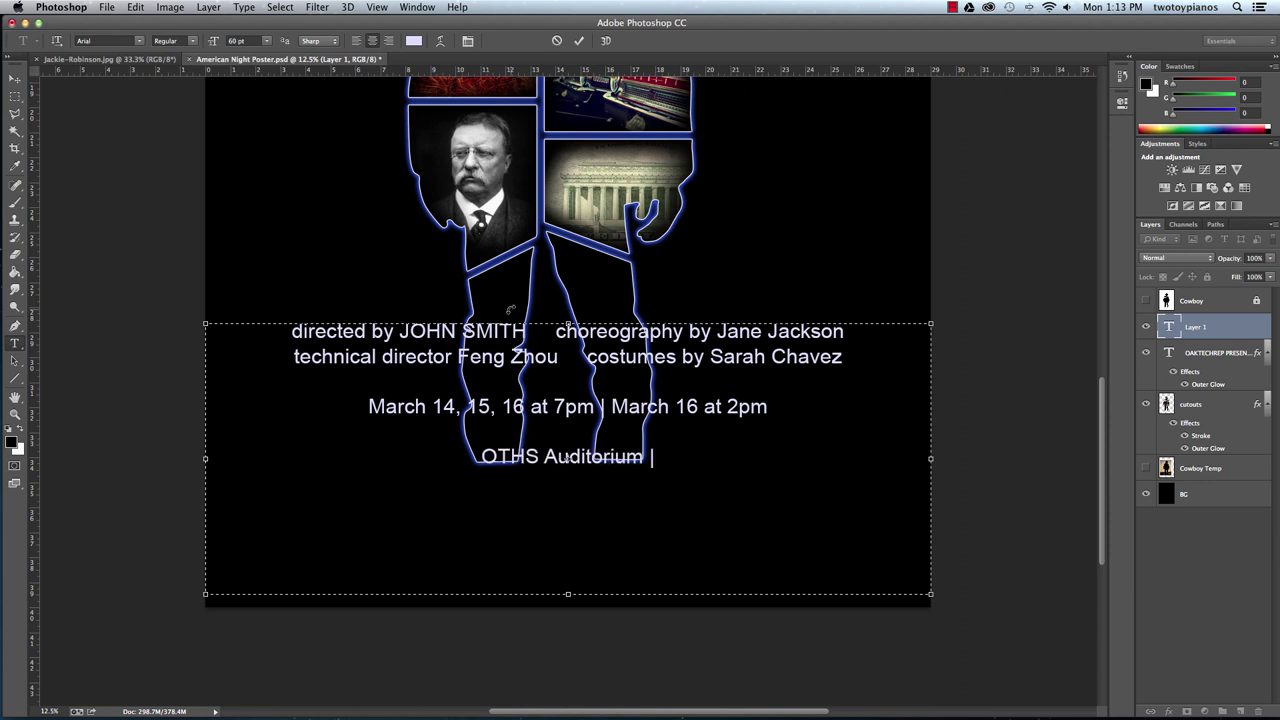
{"action": "type", "text": "42"}
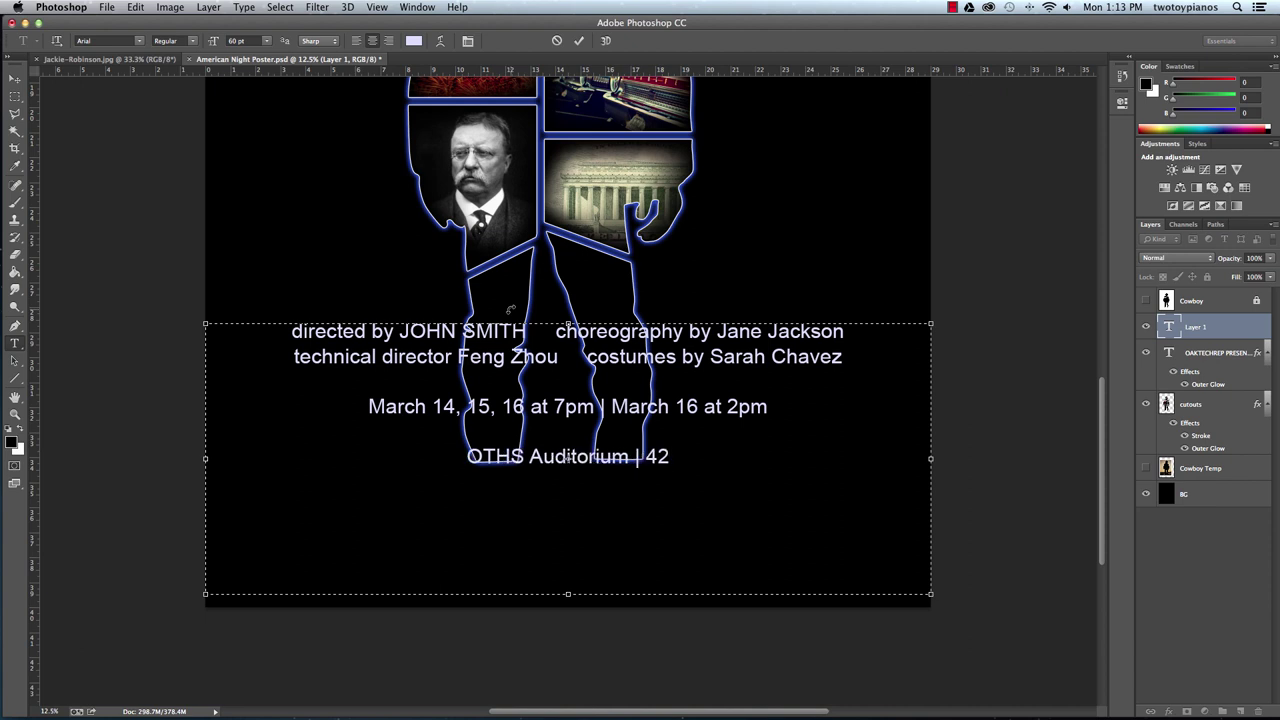
{"action": "type", "text": "nd and"}
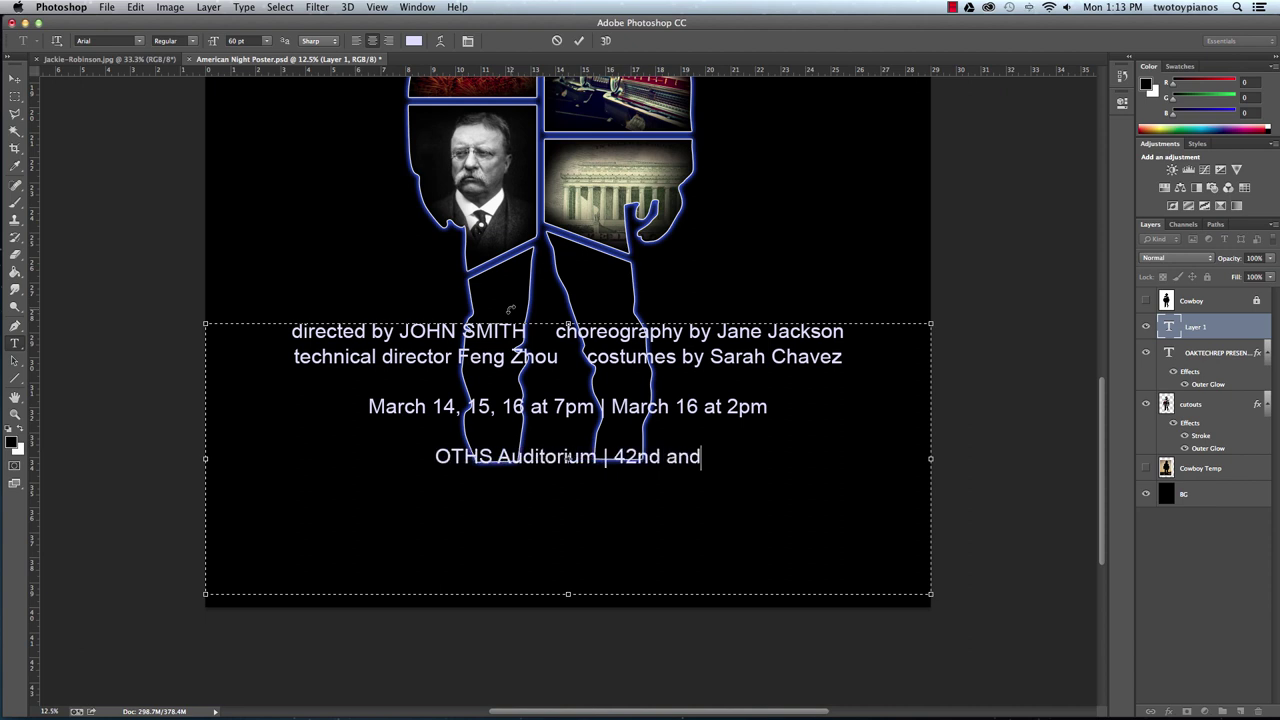
{"action": "type", "text": " Bra"}
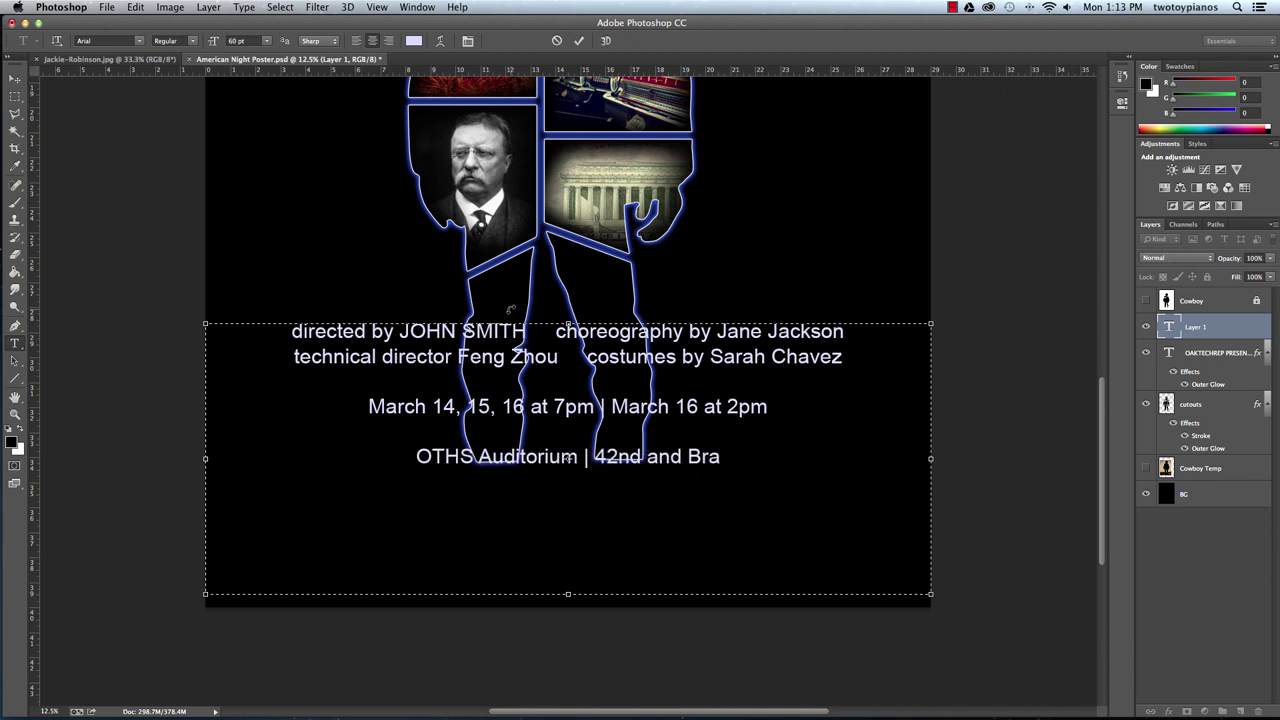
{"action": "key", "text": "BackSpace"}
{"action": "type", "text": "oadway"}
Add the ticket prices: Presale $8 | $5 w/ID and At the Door $10 | $8 w/ID.
{"action": "key", "text": "Return"}
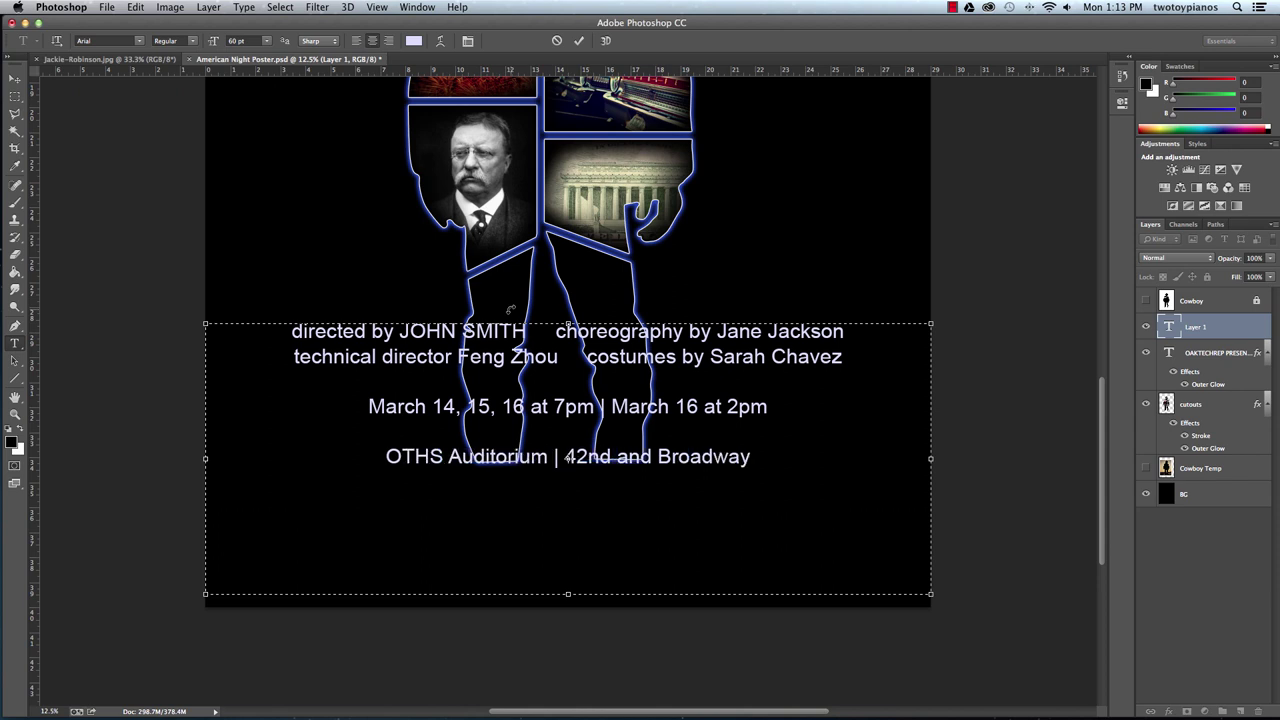
{"action": "type", "text": "Presale: $8"}
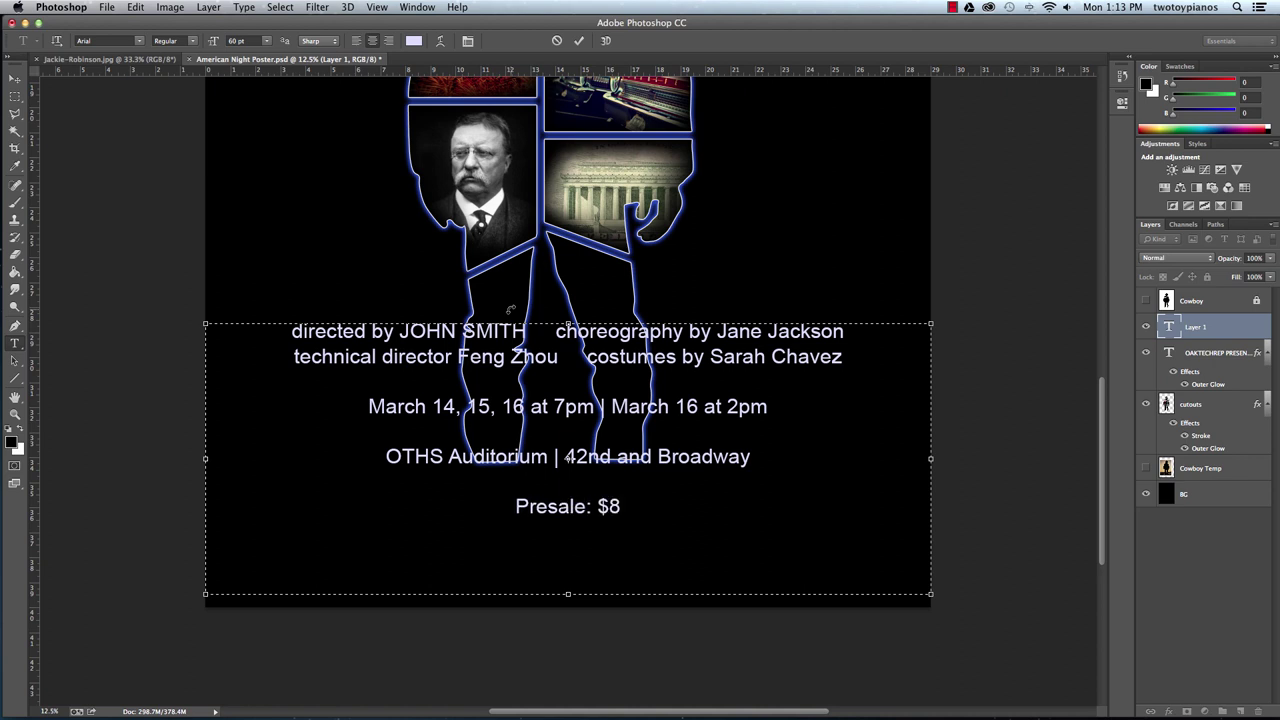
{"action": "type", "text": " |"}
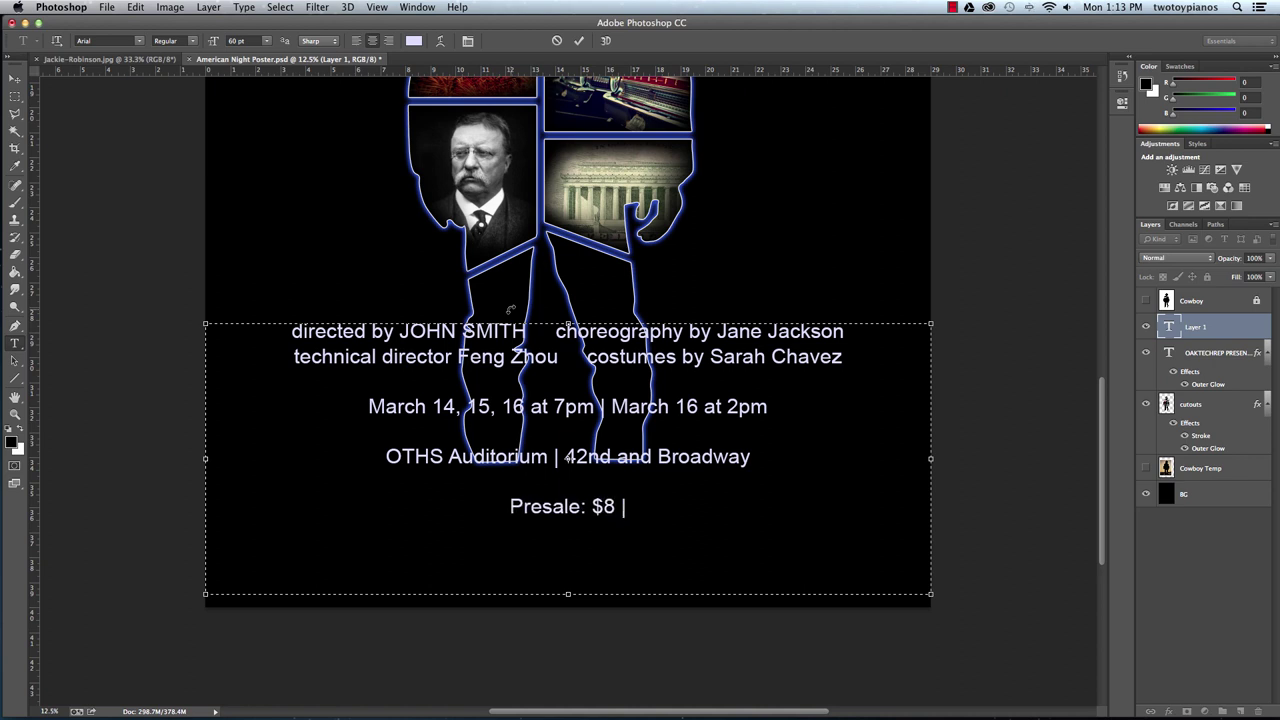
{"action": "type", "text": " $5 w/"}
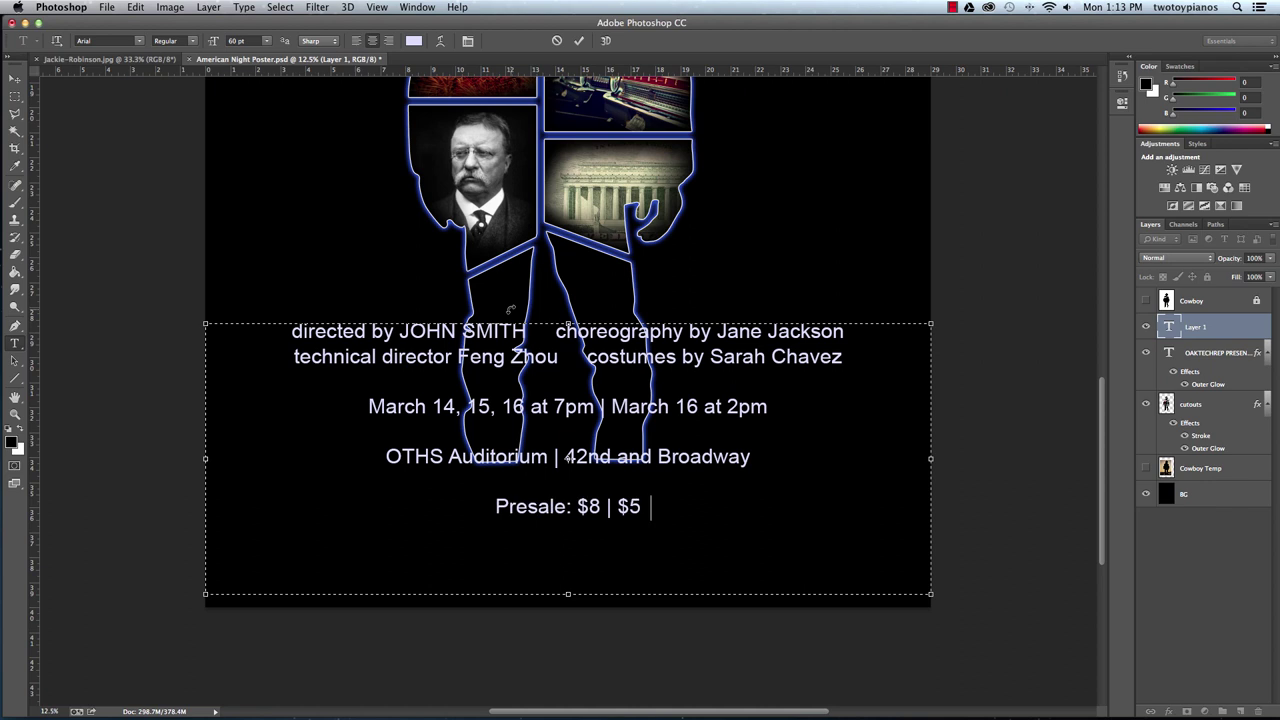
{"action": "key", "text": "BackSpace"}
{"action": "type", "text": "ID"}
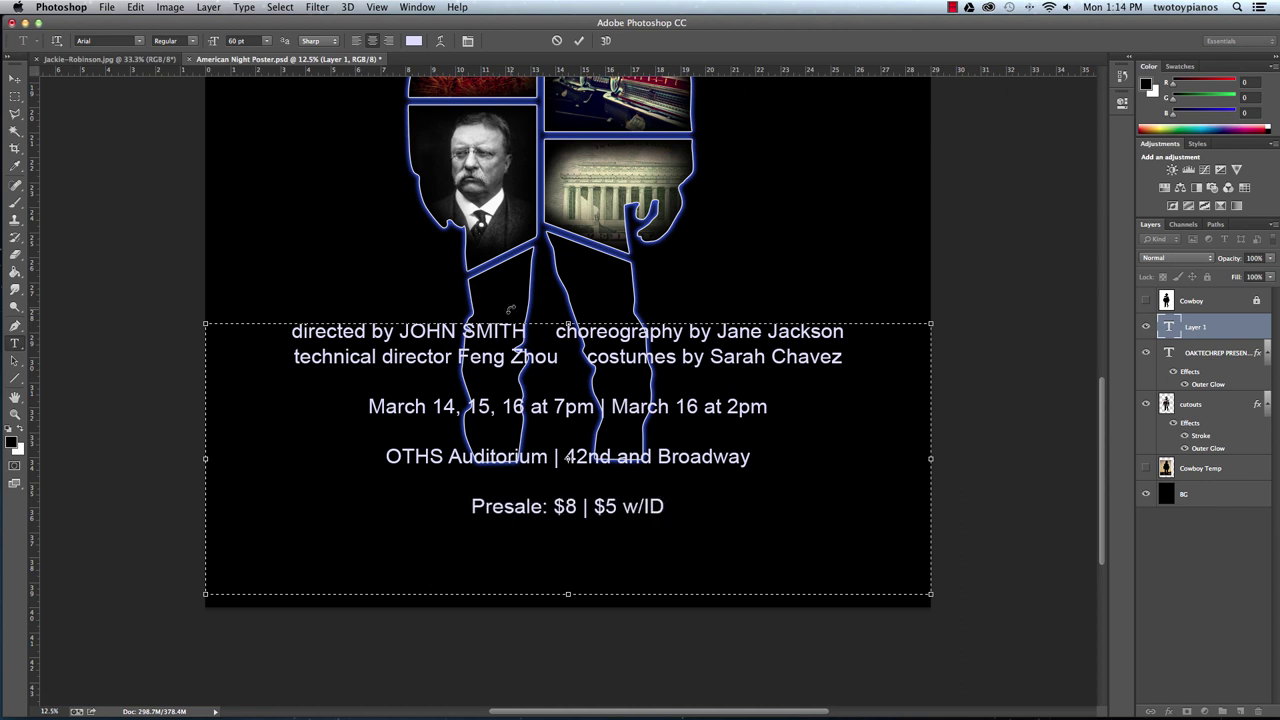
{"action": "type", "text": " At"}
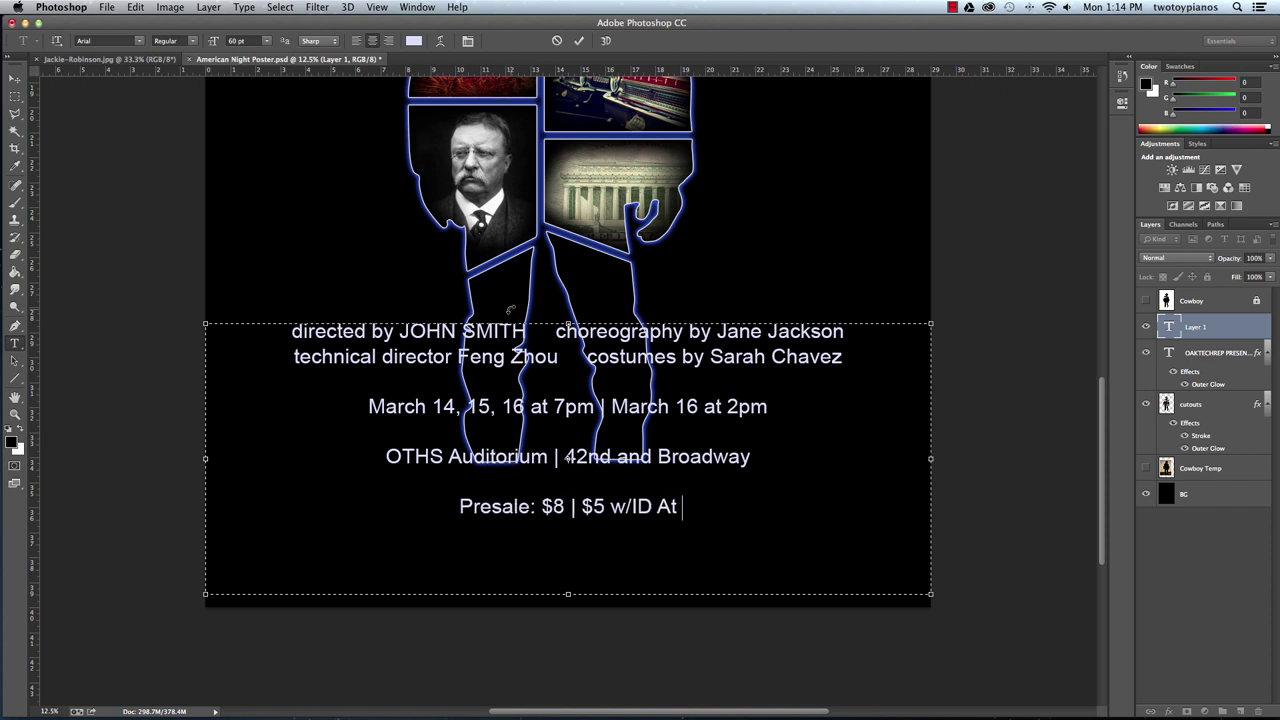
{"action": "type", "text": " the Door:"}
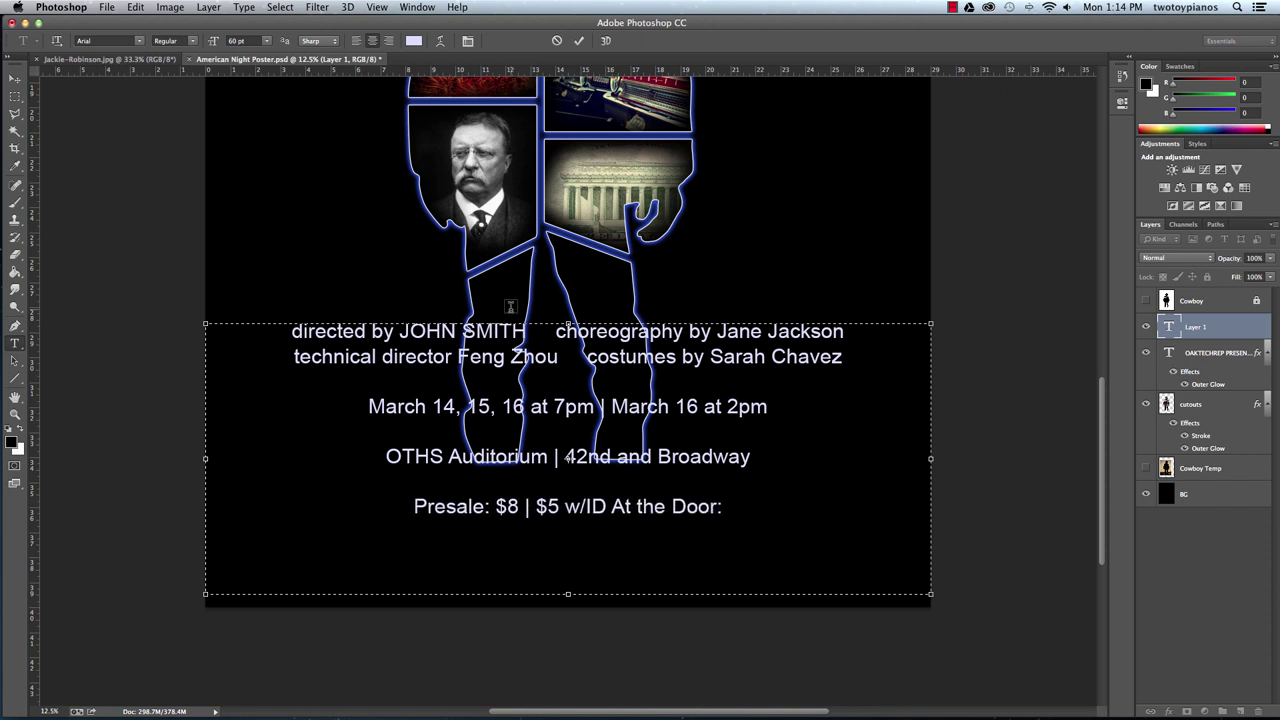
{"action": "type", "text": " $10 | or"}
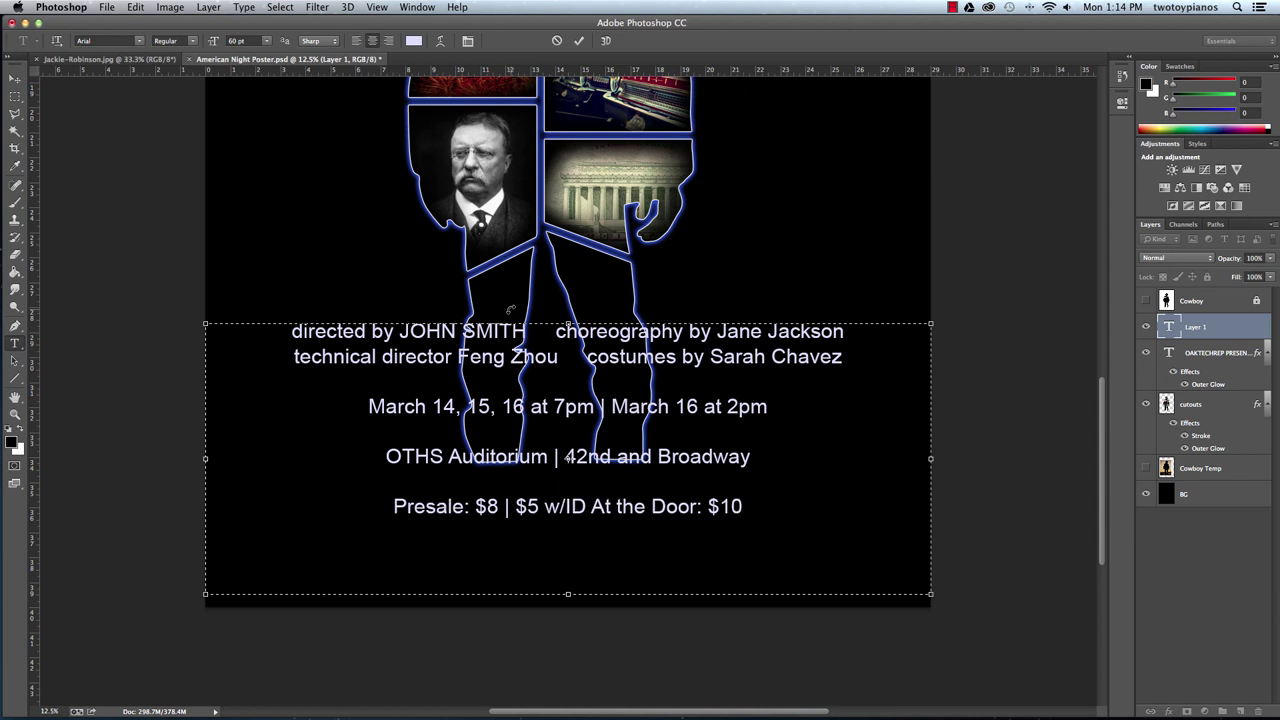
{"action": "key", "text": "BackSpace"}
{"action": "key", "text": "BackSpace"}
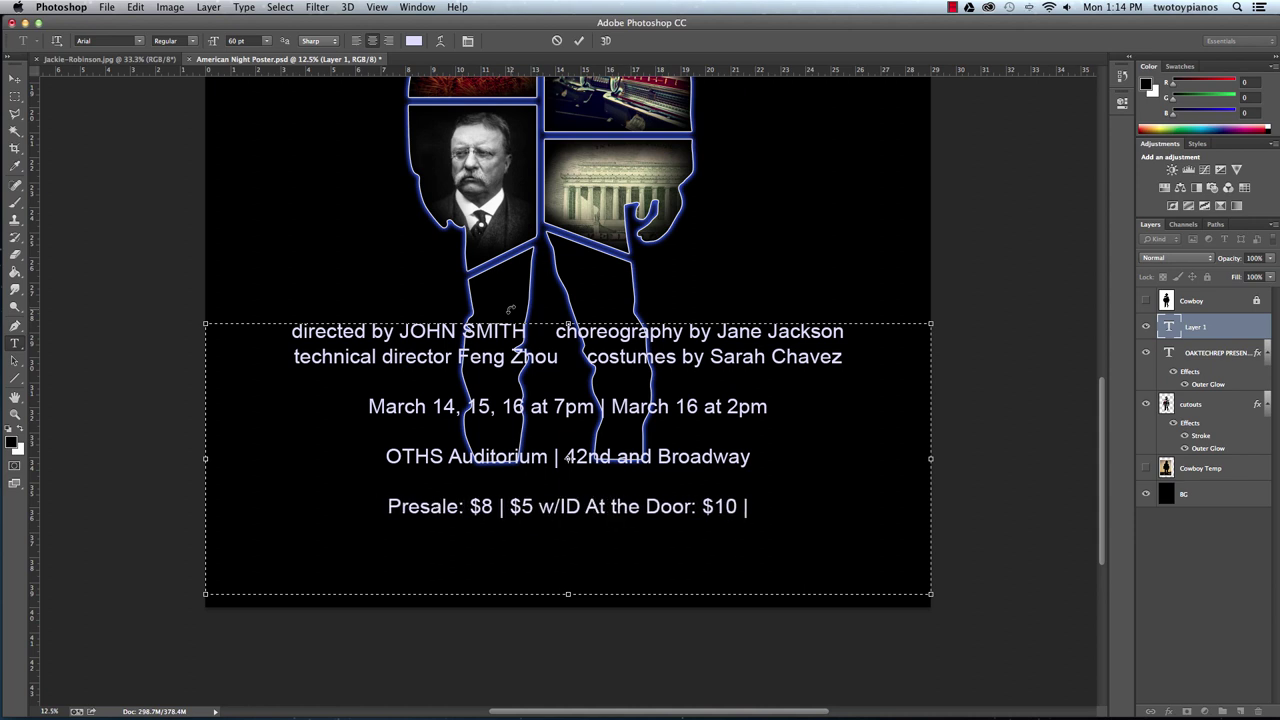
{"action": "type", "text": "$*"}
{"action": "key", "text": "BackSpace"}
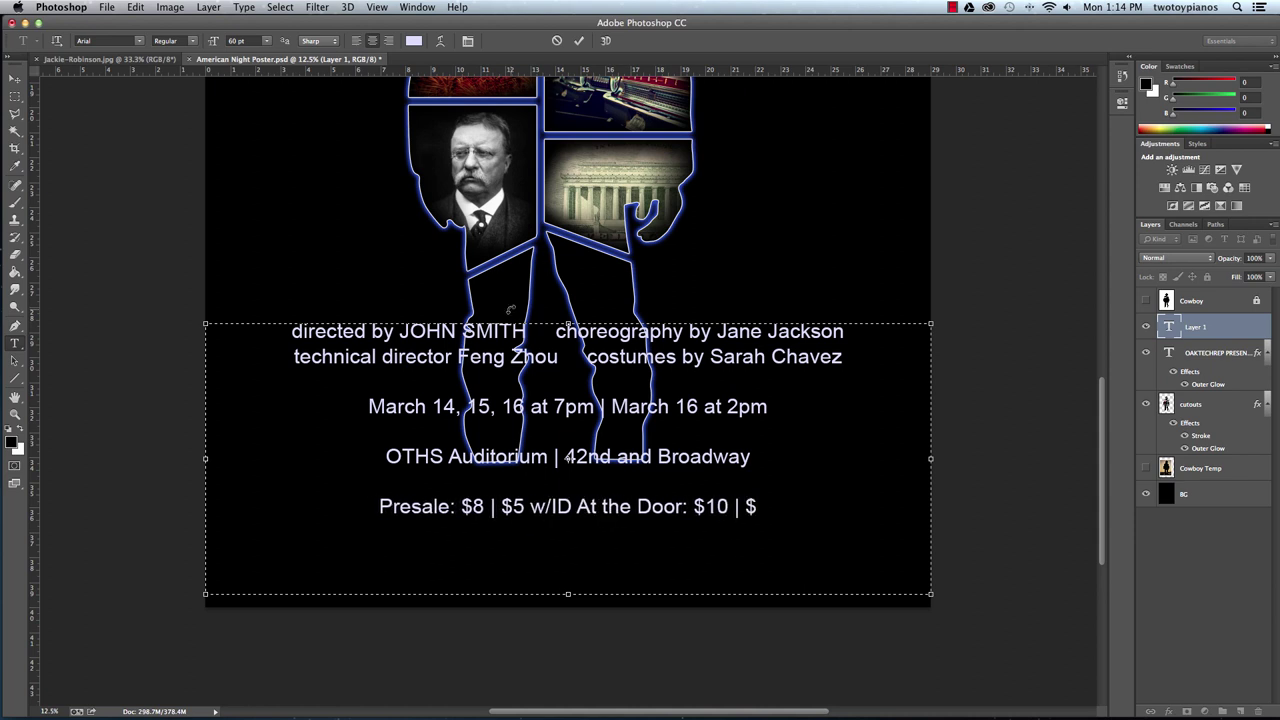
{"action": "type", "text": "8 | $5 w"}
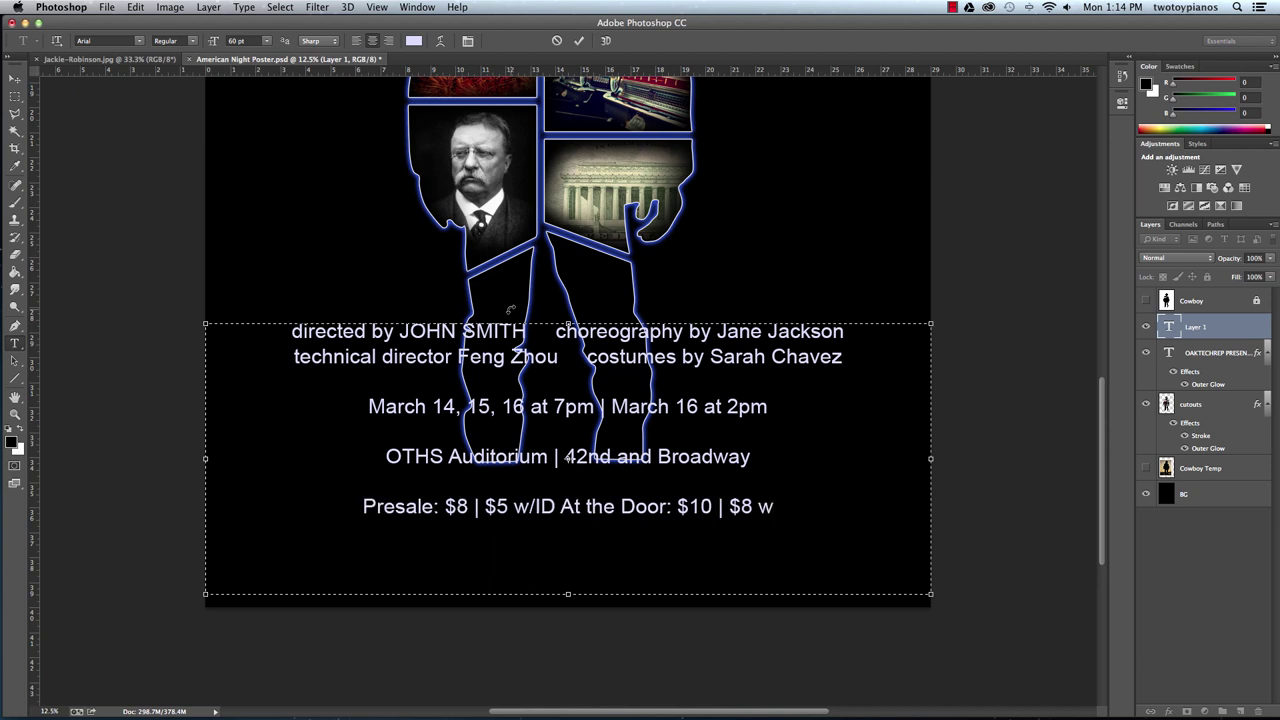
{"action": "type", "text": "/ID"}
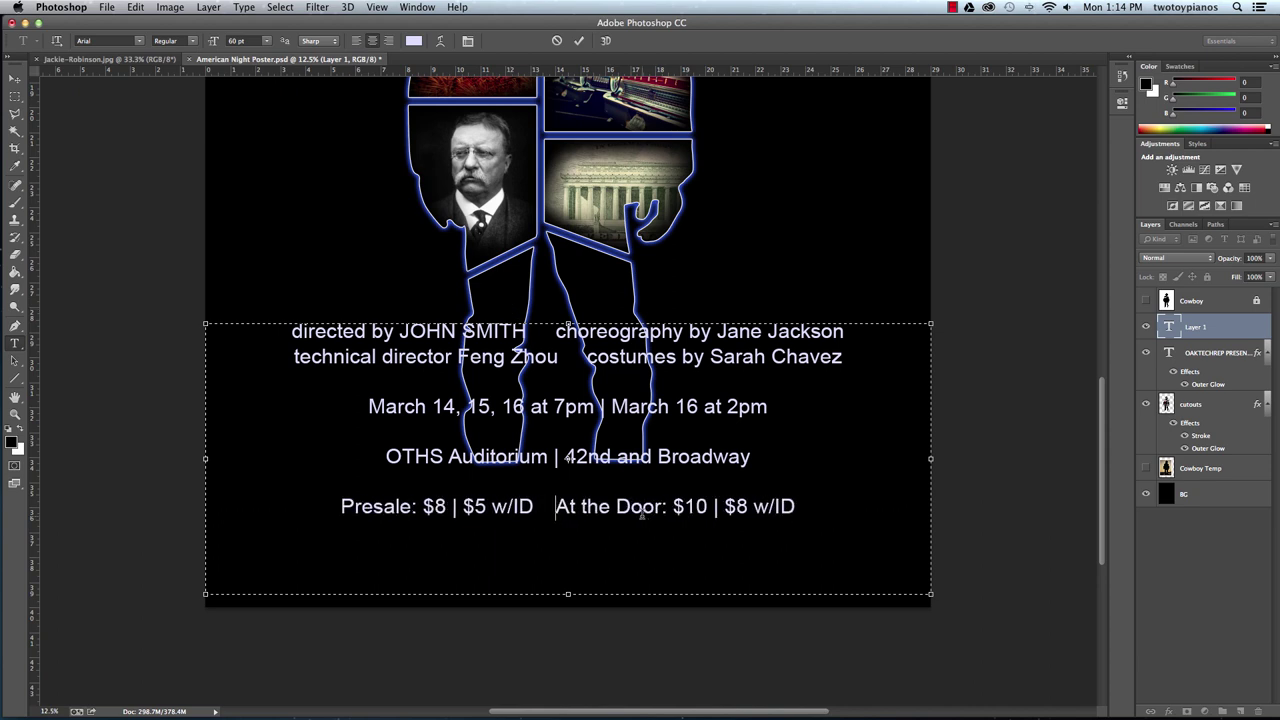
Remove the blank lines above the venue and ticket price lines.
{"action": "left_click", "coordinate": [378, 431]}
{"action": "key", "text": "Left"}
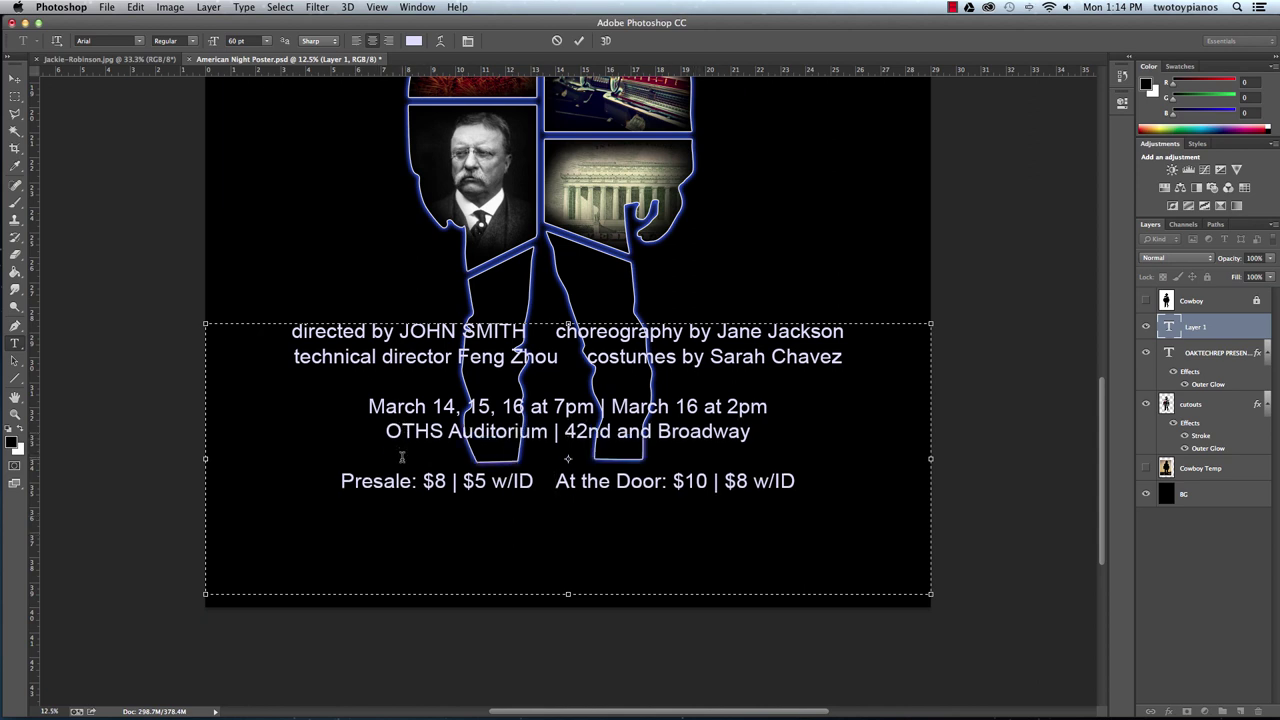
{"action": "key", "text": "Delete"}
{"action": "key", "text": "Down"}
{"action": "key", "text": "Down"}
{"action": "key", "text": "Left"}
{"action": "key", "text": "Delete"}
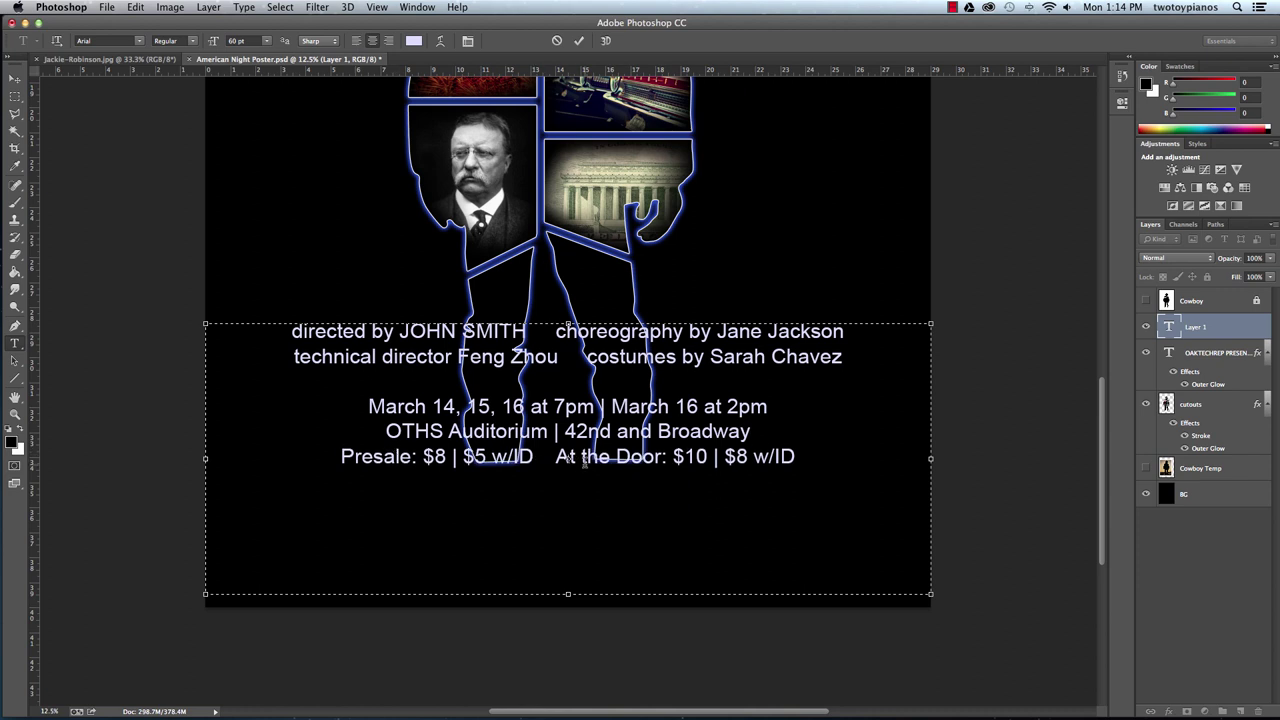
Insert a 'written by' line with the playwright's name above the directed-by credits.
{"action": "left_click", "coordinate": [285, 331]}
{"action": "key", "text": "Return"}
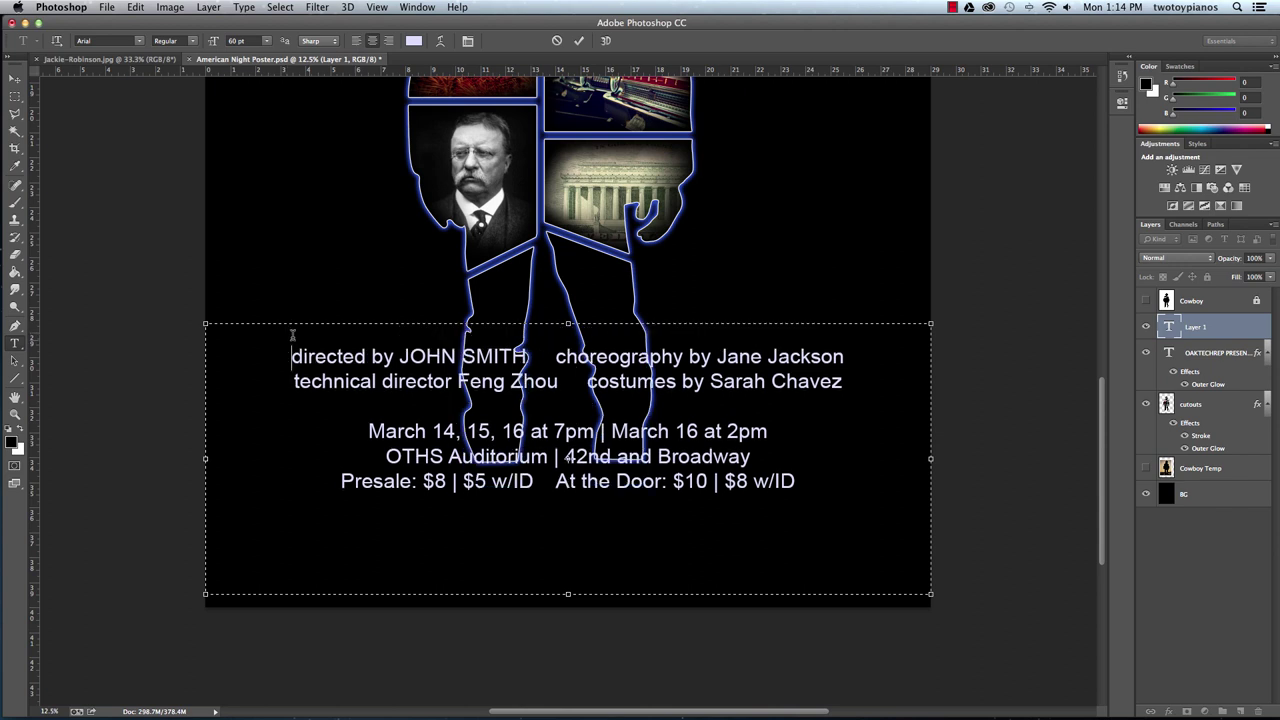
{"action": "key", "text": "Return"}
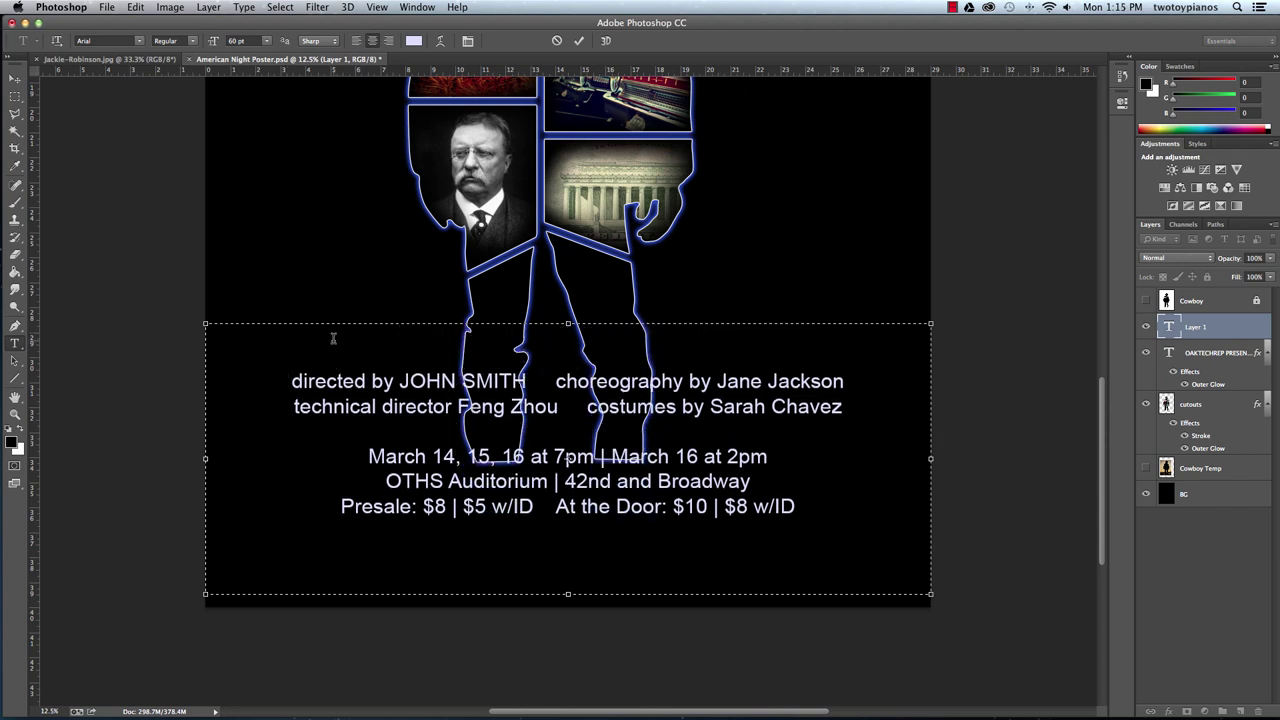
{"action": "type", "text": "wrut"}
{"action": "key", "text": "BackSpace"}
{"action": "key", "text": "BackSpace"}
{"action": "type", "text": "itten by"}
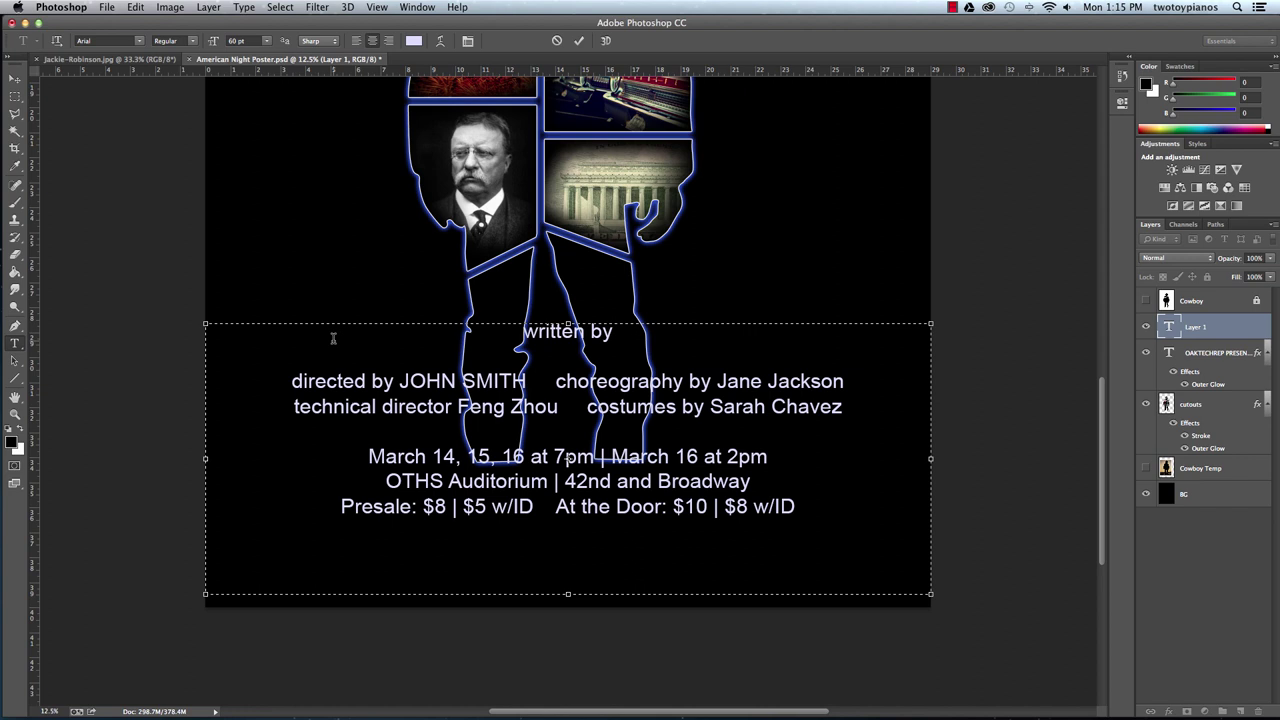
{"action": "type", "text": " Richard"}
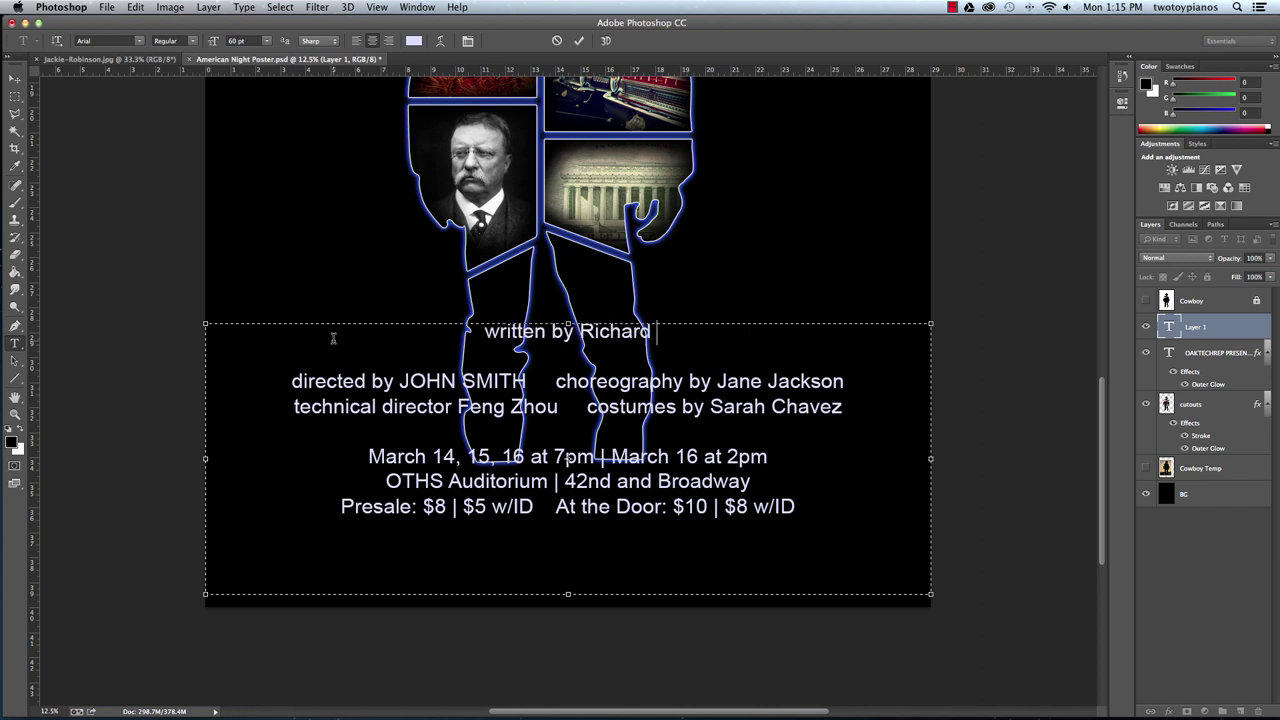
{"action": "type", "text": " Mont"}
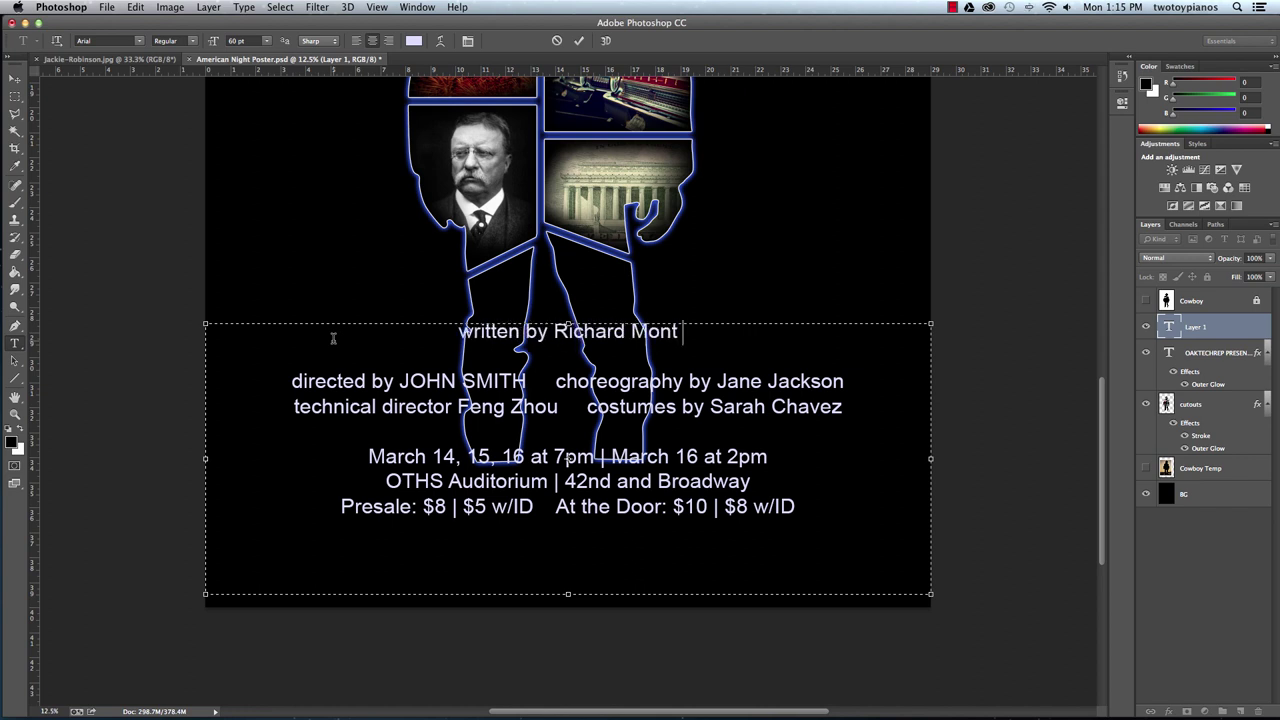
{"action": "type", "text": "oya"}
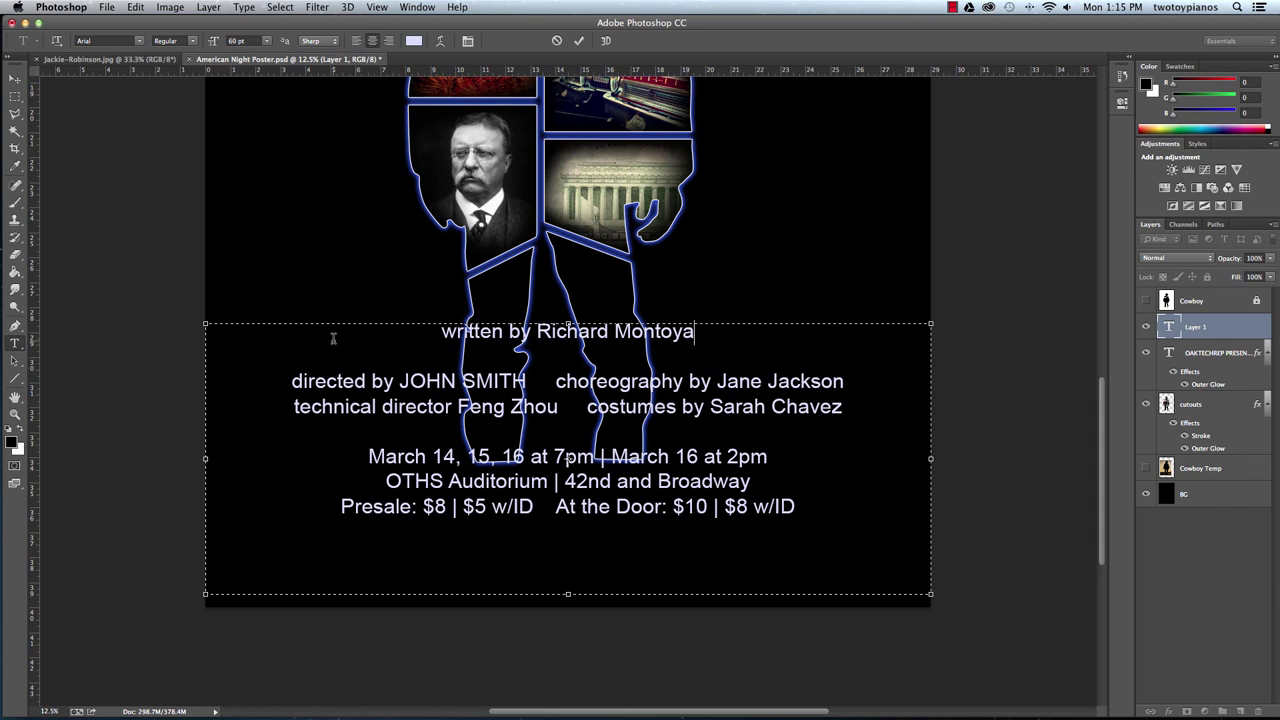
Enlarge the whole 'written by' line to 80 pt.
{"action": "triple_click", "coordinate": [379, 333]}
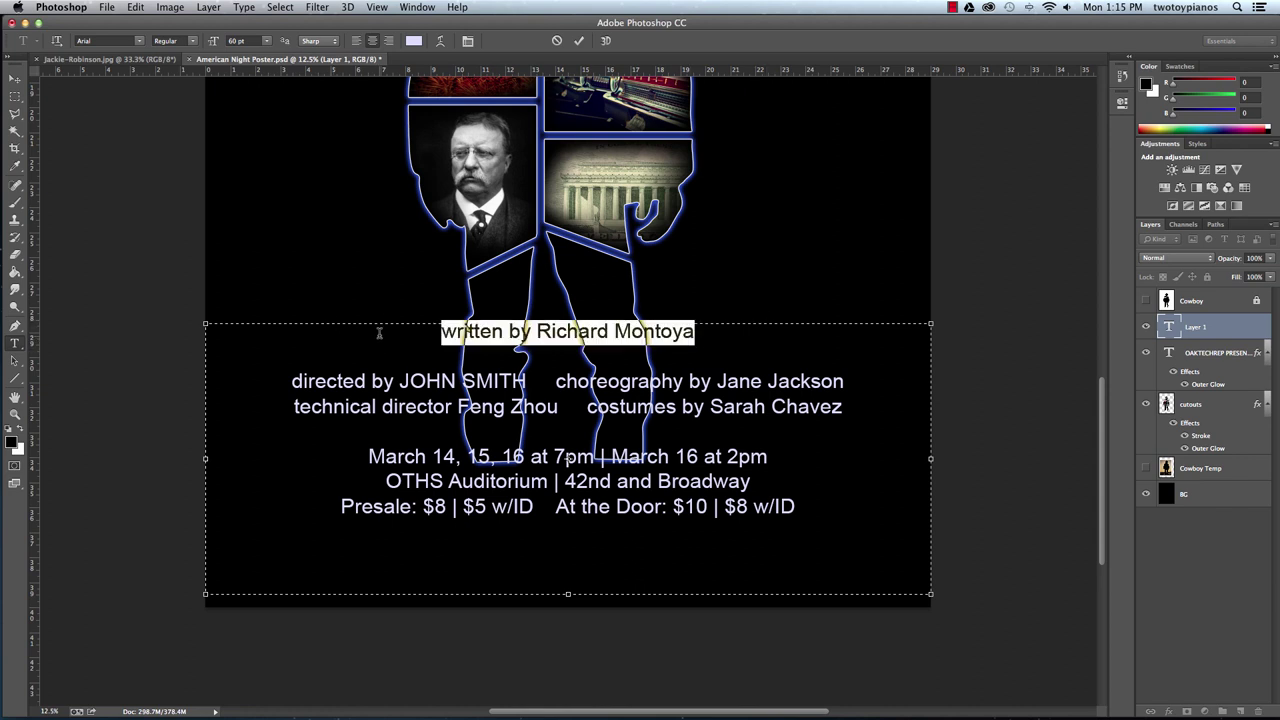
{"action": "left_click", "coordinate": [258, 44]}
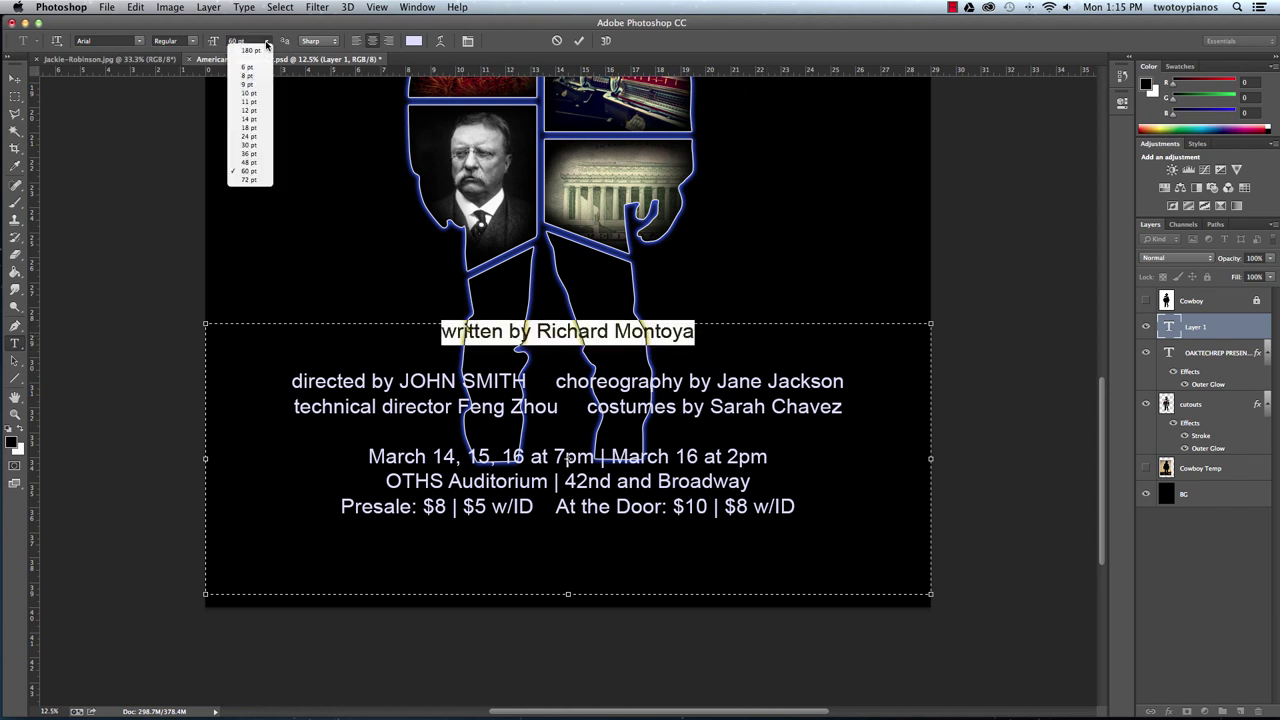
{"action": "left_click", "coordinate": [255, 180]}
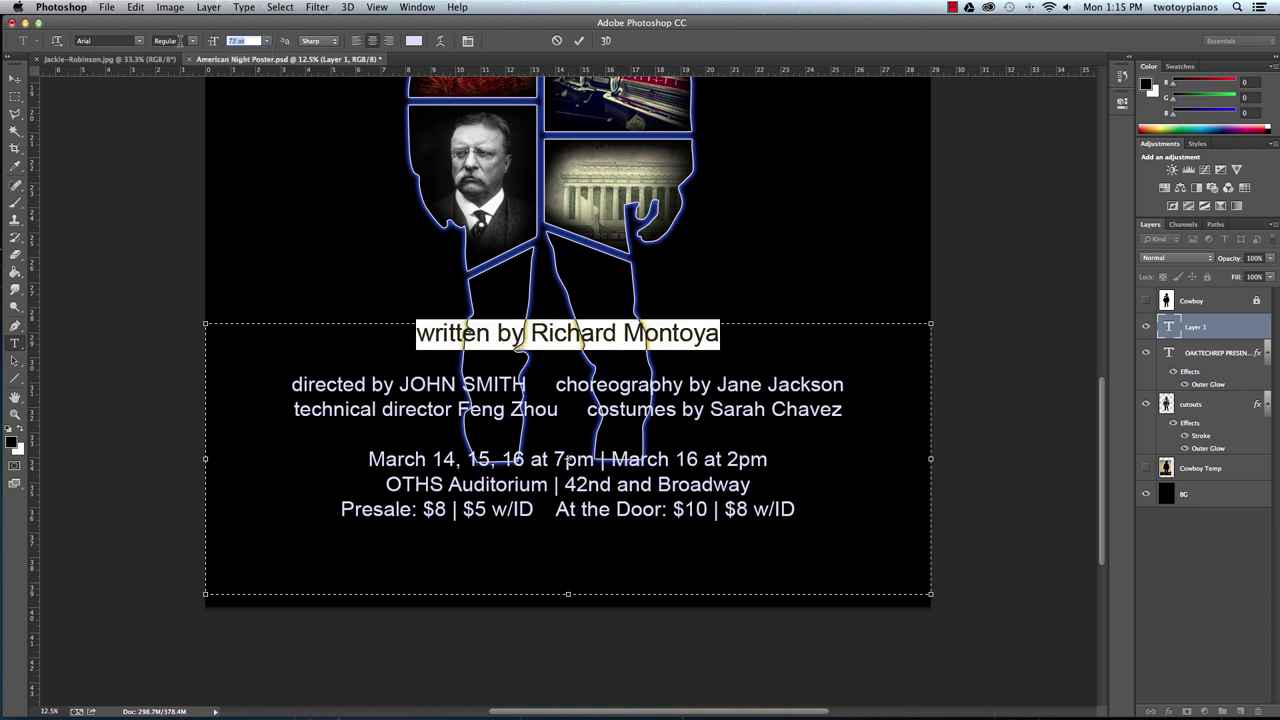
{"action": "type", "text": "80"}
{"action": "key", "text": "Return"}
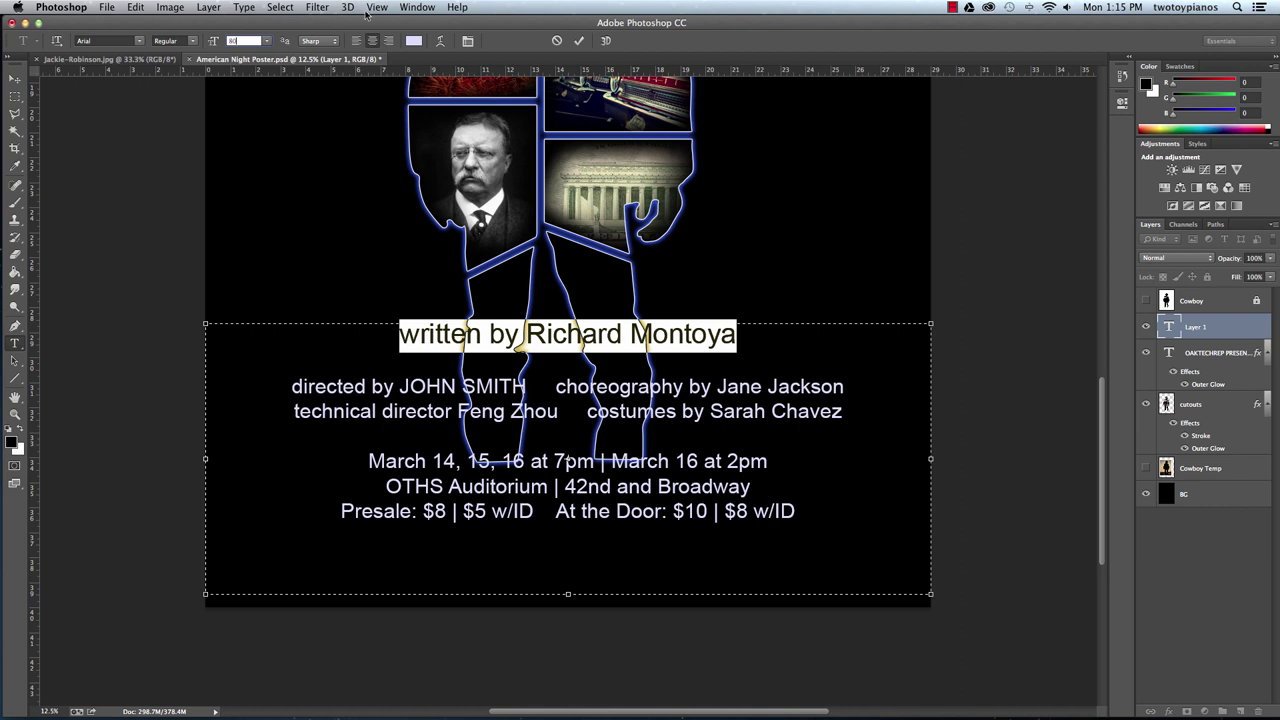
Shrink the 'written by' and 'directed by' labels to 48 pt.
{"action": "left_click", "coordinate": [786, 325]}
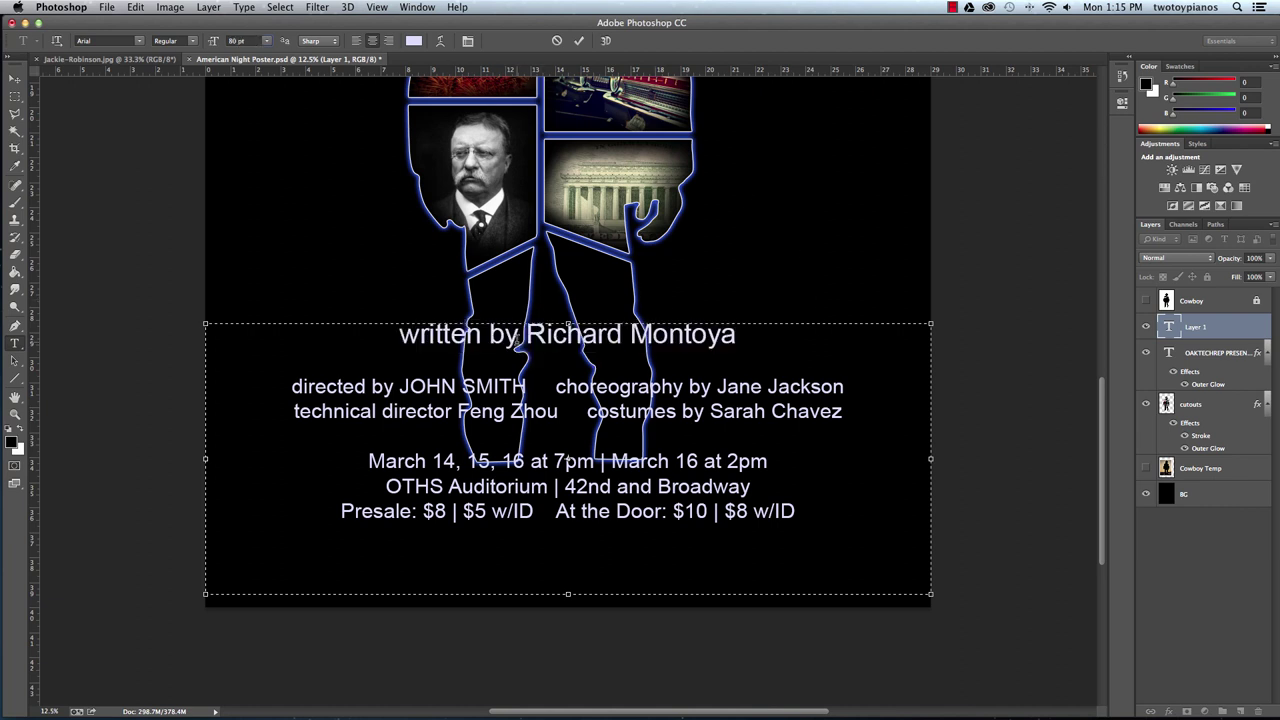
{"action": "left_click_drag", "start_coordinate": [518, 339], "coordinate": [401, 336]}
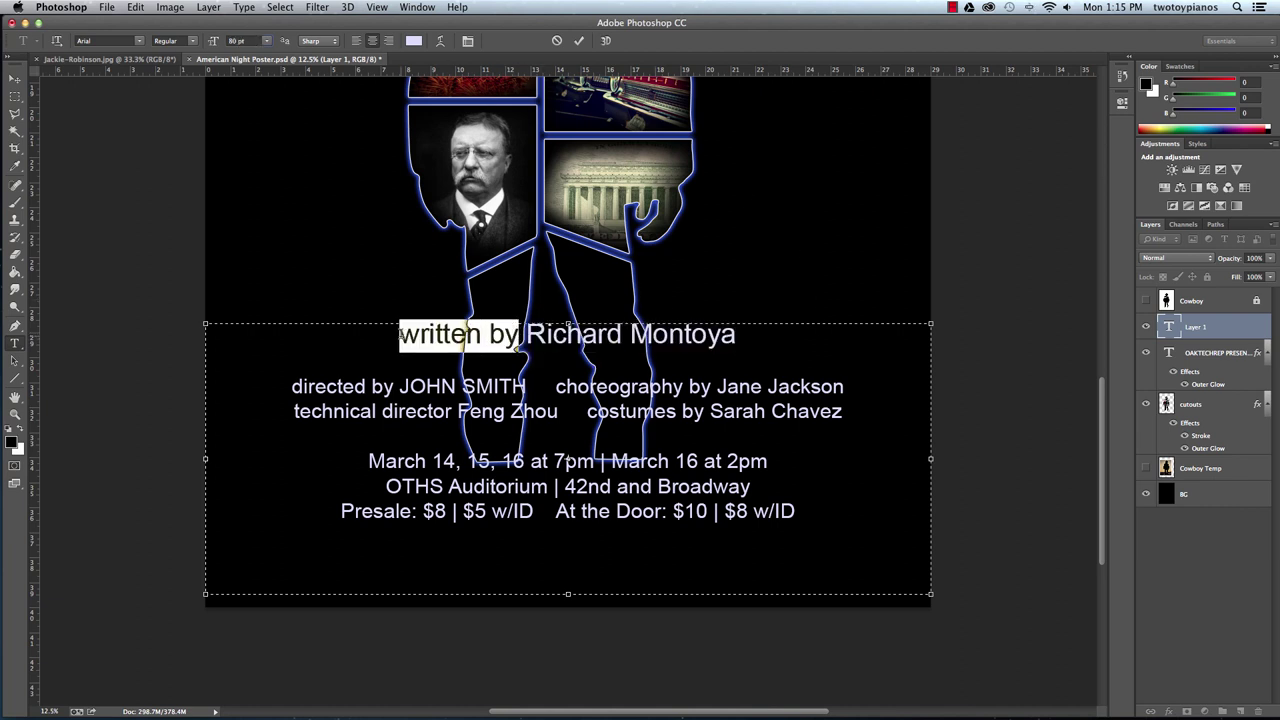
{"action": "left_click", "coordinate": [267, 42]}
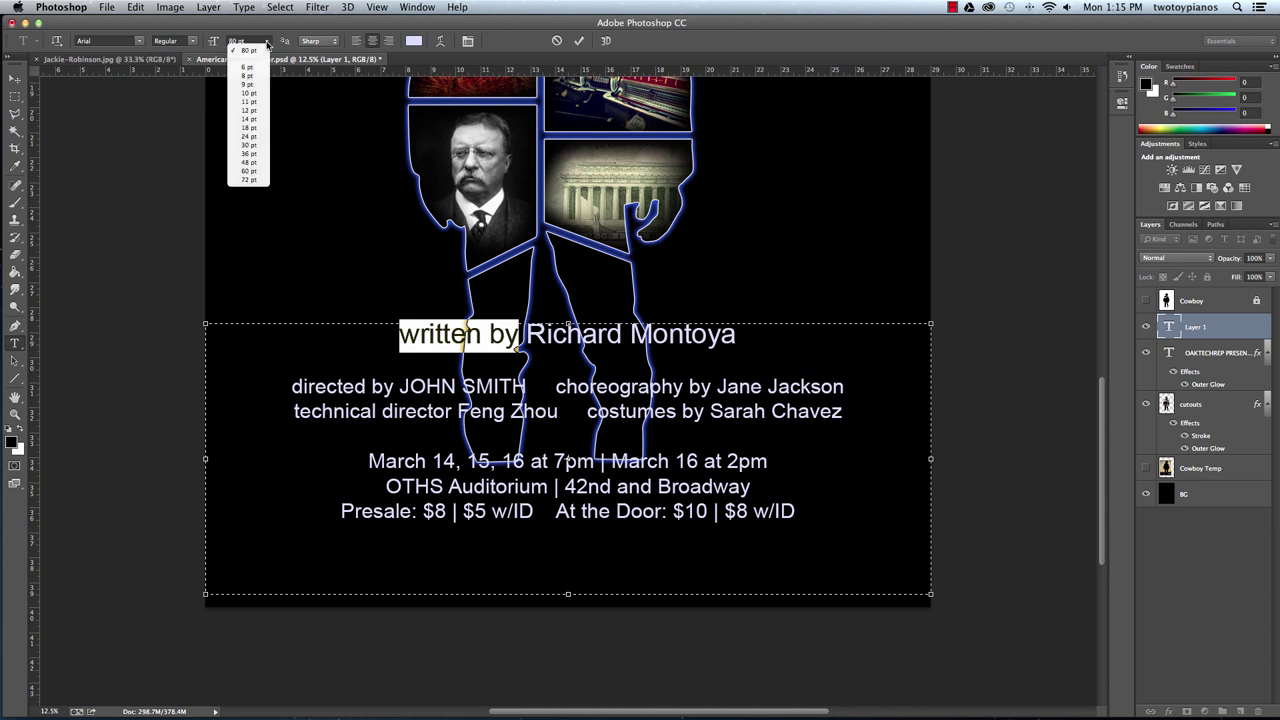
{"action": "left_click", "coordinate": [248, 162]}
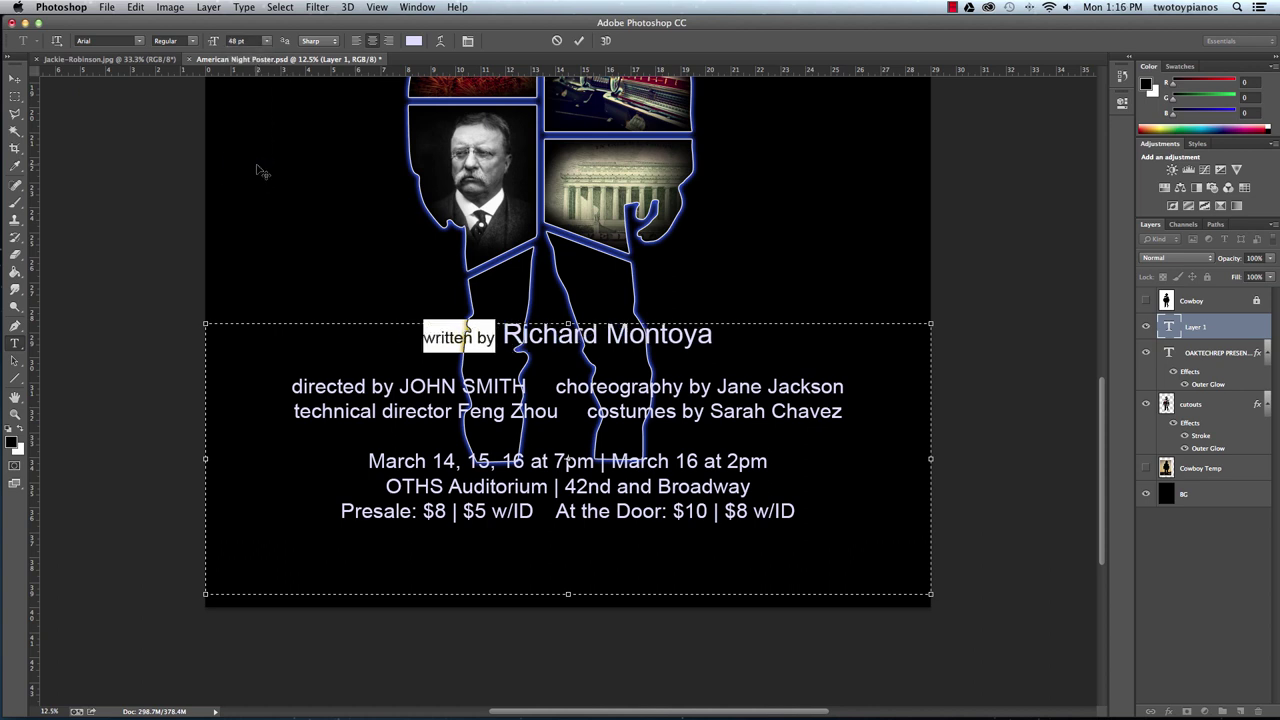
{"action": "left_click", "coordinate": [393, 386]}
{"action": "left_click_drag", "start_coordinate": [400, 386], "coordinate": [288, 386]}
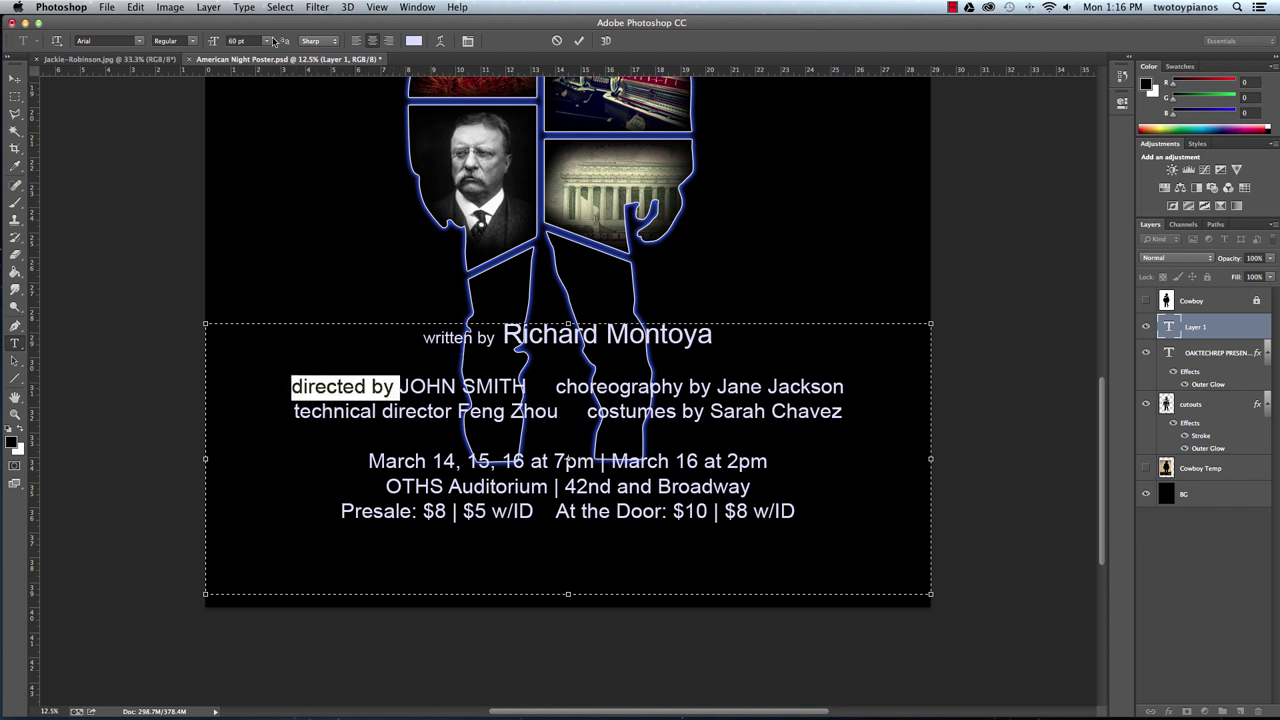
{"action": "left_click", "coordinate": [271, 41]}
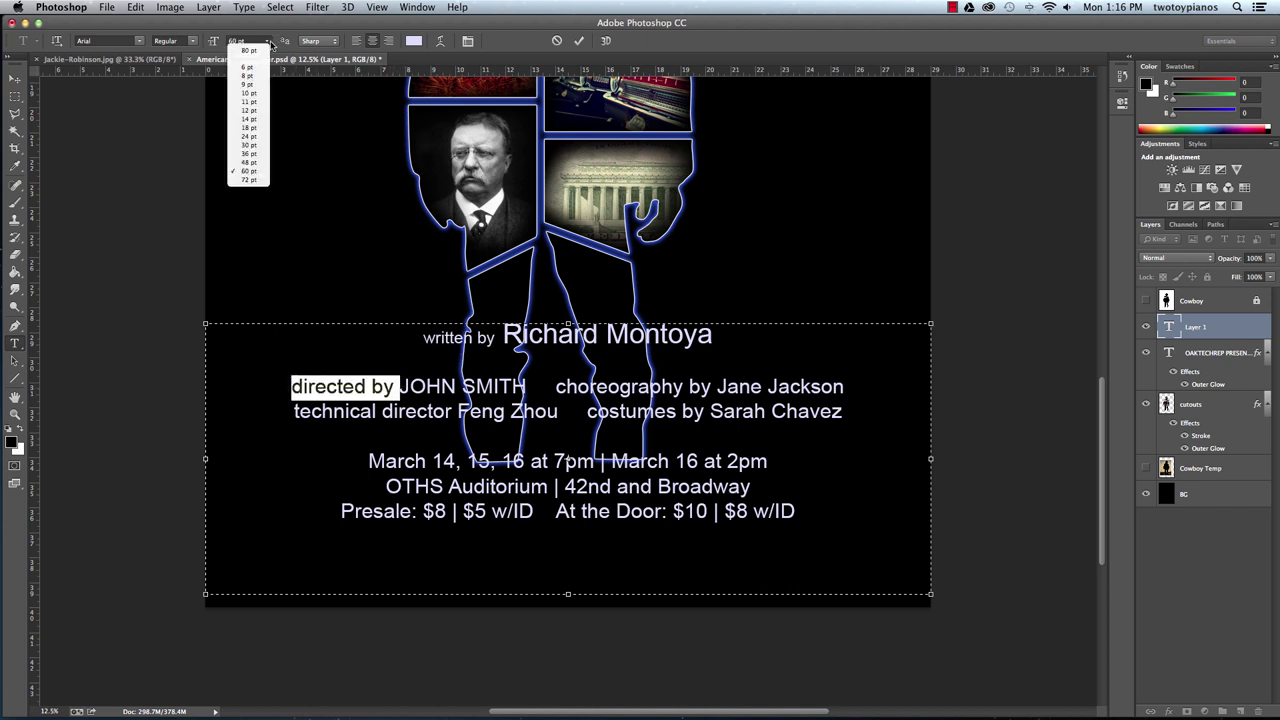
{"action": "left_click", "coordinate": [250, 162]}
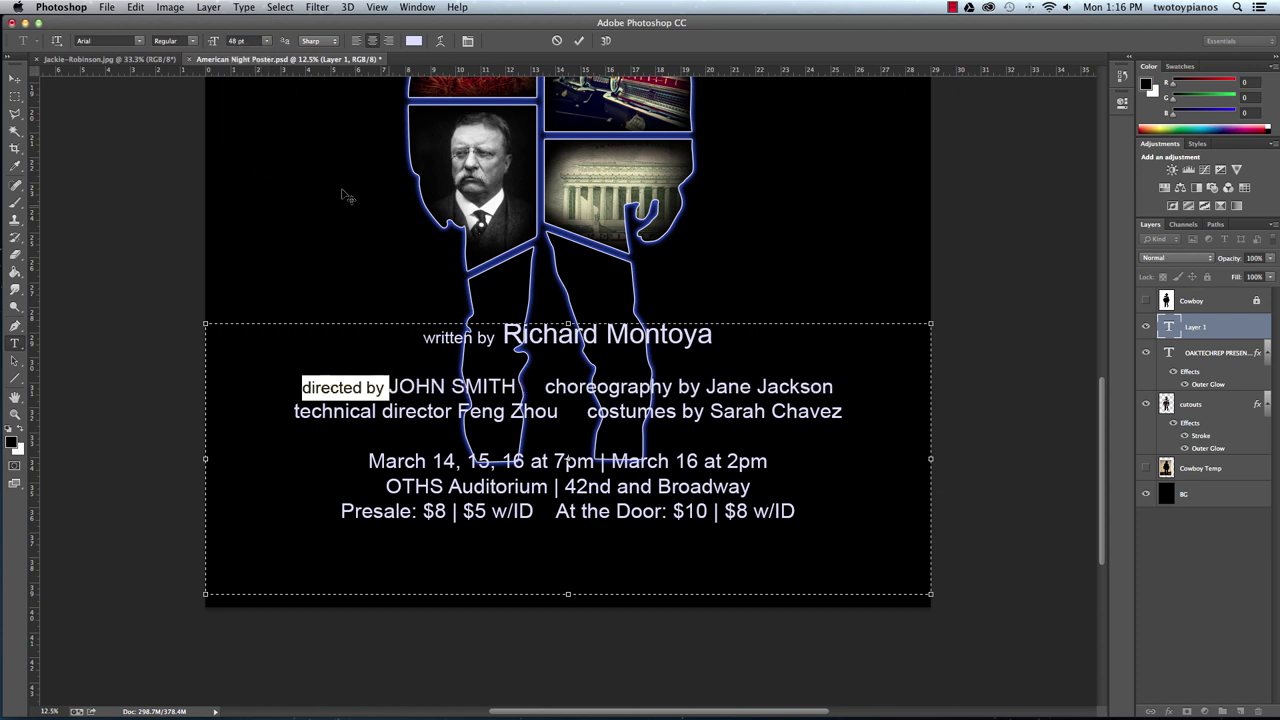
Set the 'choreography by', 'technical director' and 'costumes by' labels to 48 pt.
{"action": "left_click_drag", "start_coordinate": [701, 386], "coordinate": [543, 387]}
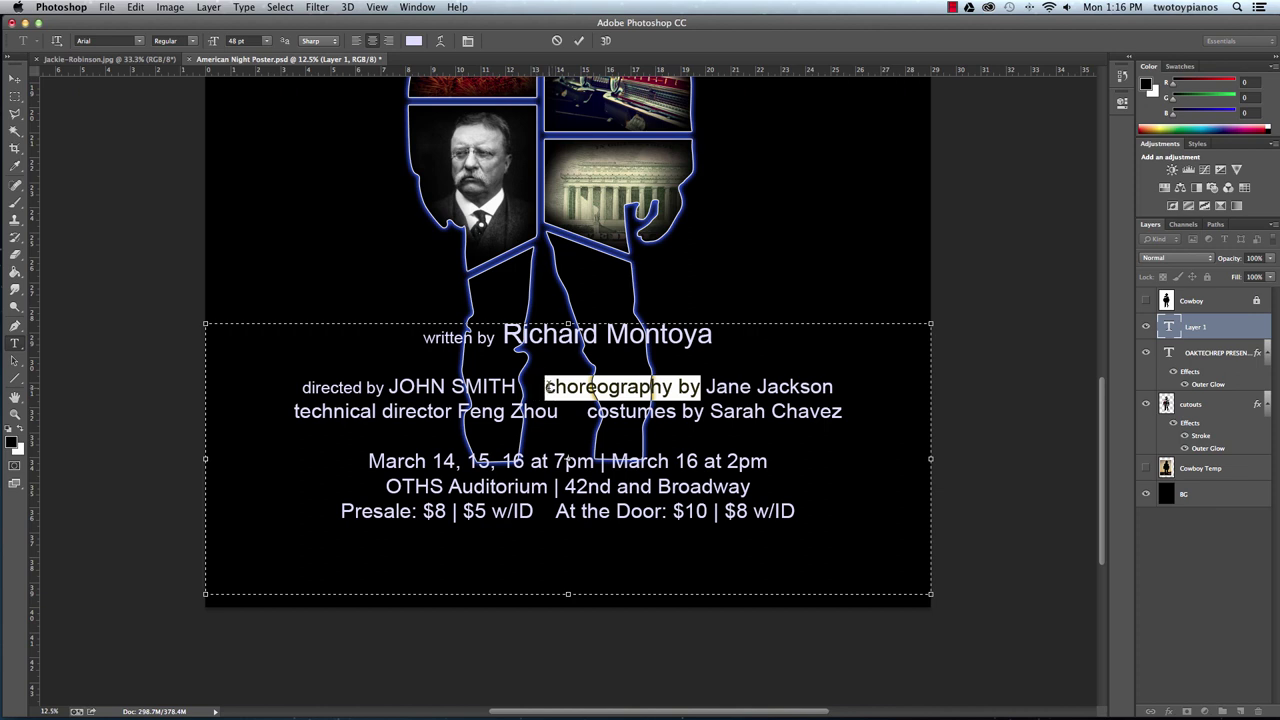
{"action": "left_click", "coordinate": [266, 41]}
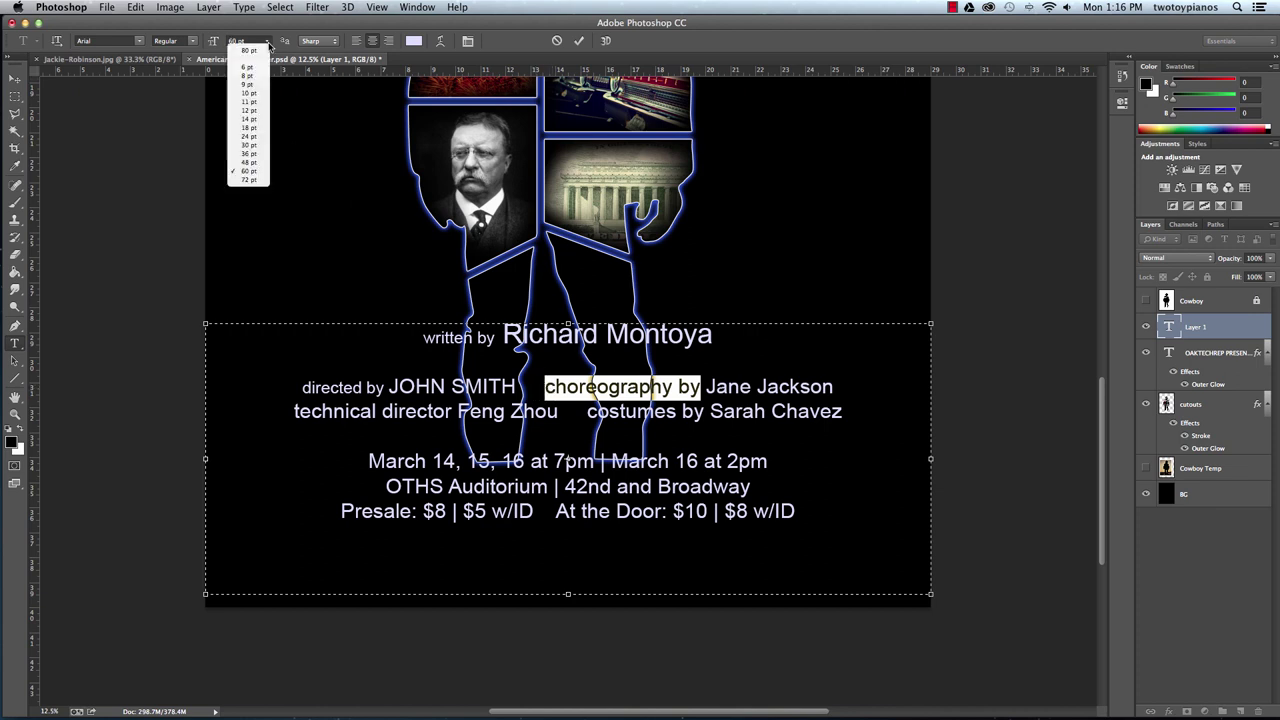
{"action": "left_click", "coordinate": [257, 162]}
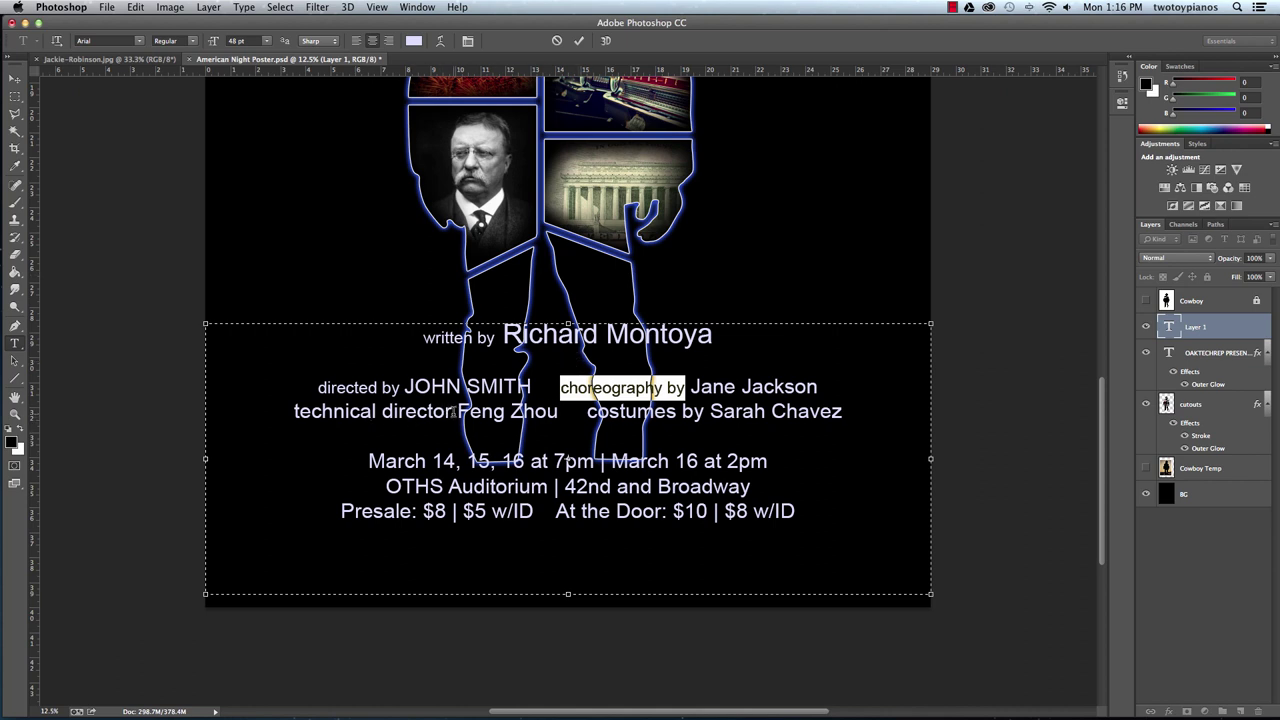
{"action": "left_click_drag", "start_coordinate": [453, 411], "coordinate": [280, 413]}
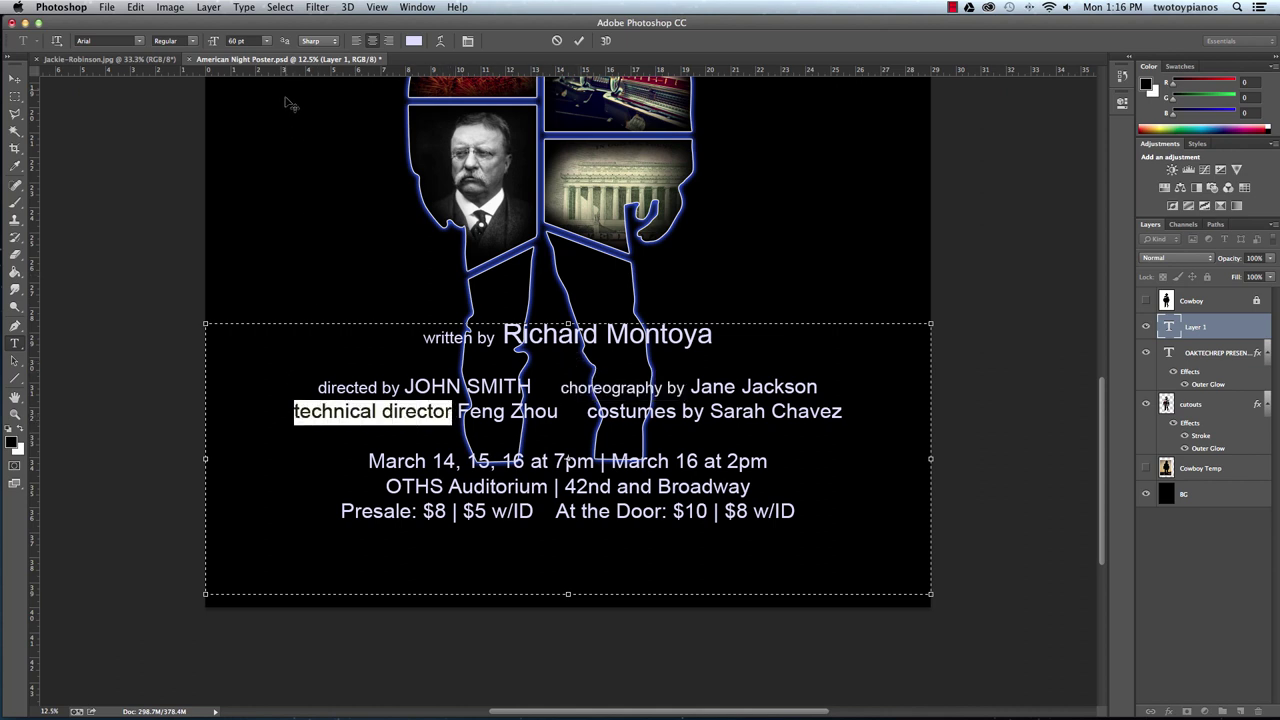
{"action": "left_click", "coordinate": [267, 41]}
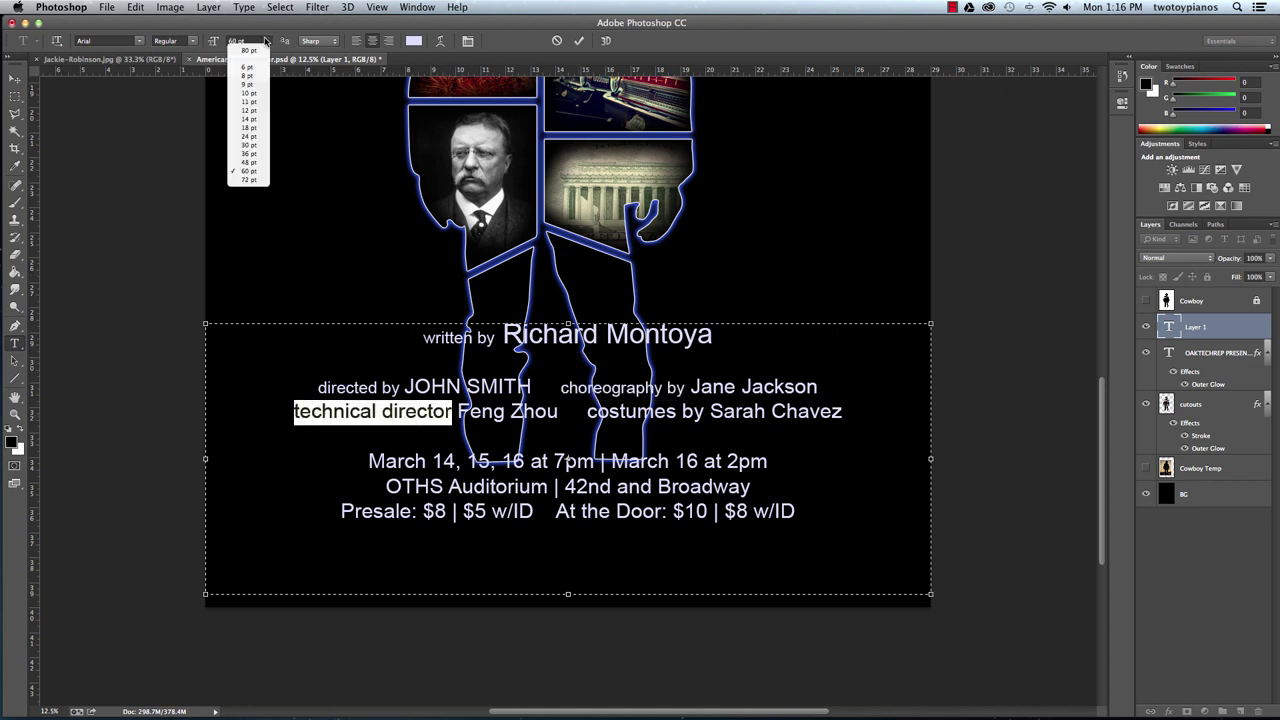
{"action": "left_click", "coordinate": [264, 153]}
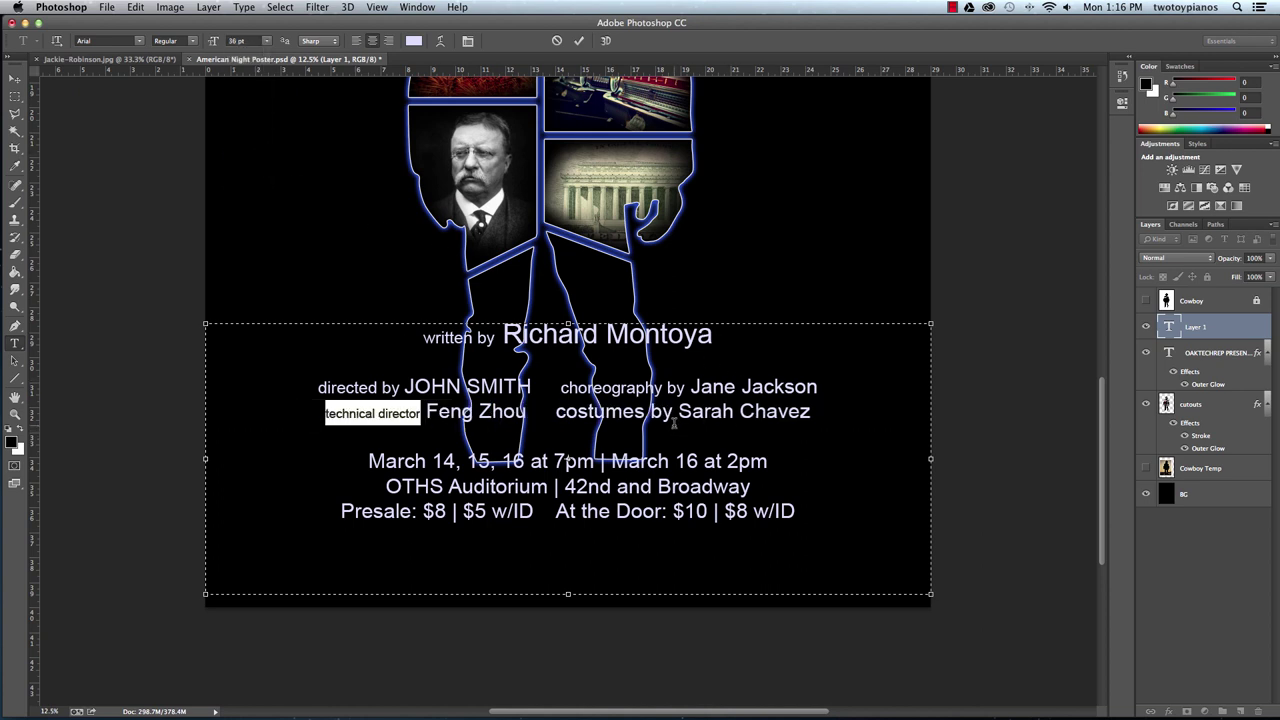
{"action": "left_click", "coordinate": [267, 41]}
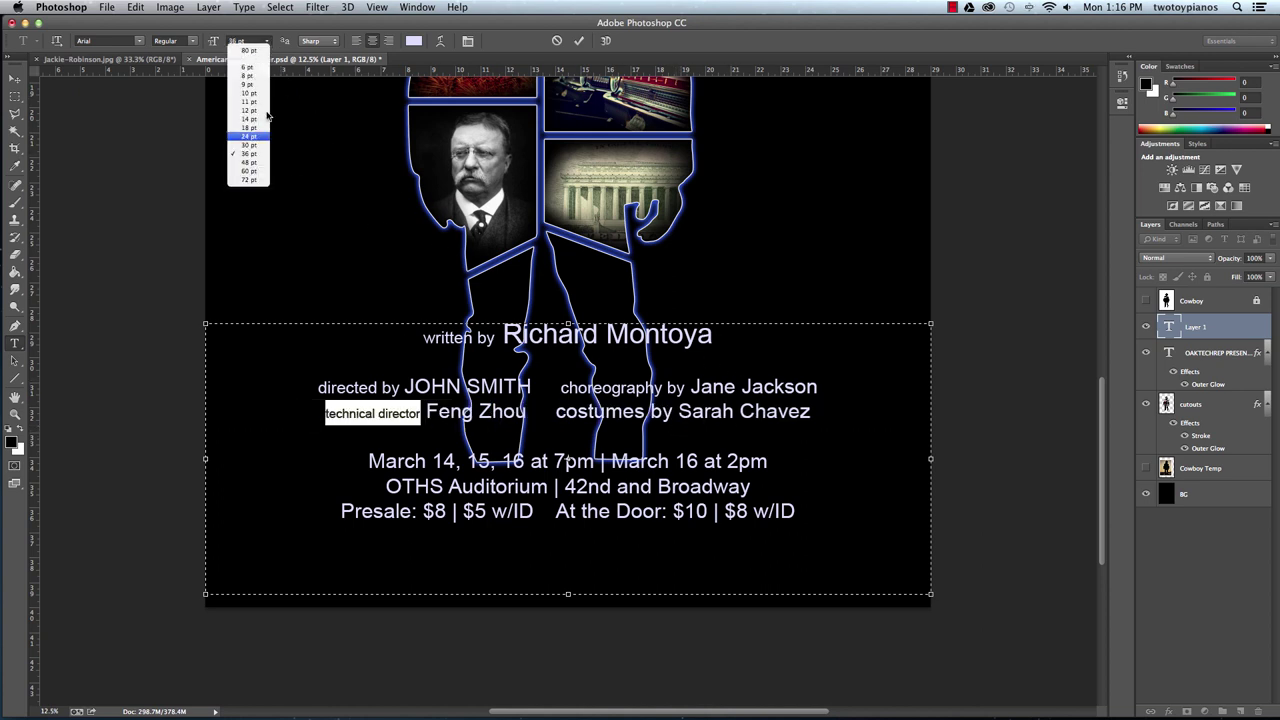
{"action": "left_click", "coordinate": [262, 162]}
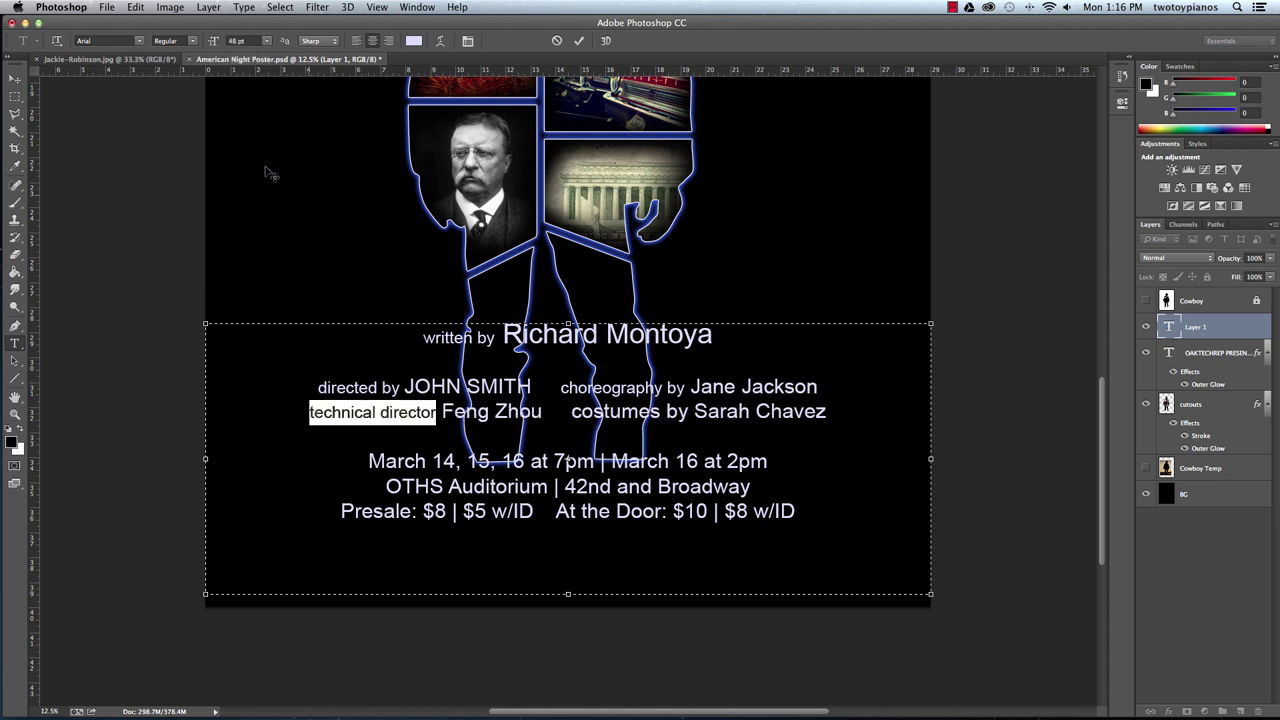
{"action": "left_click_drag", "start_coordinate": [688, 412], "coordinate": [565, 412]}
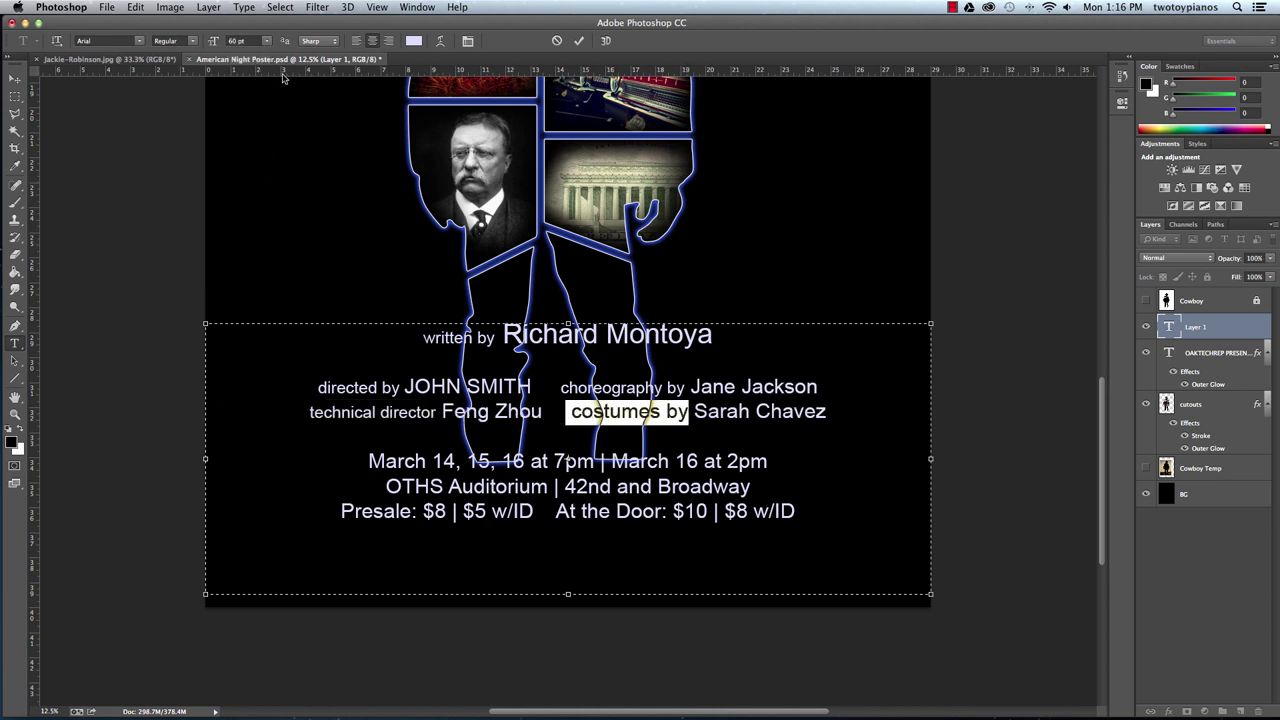
{"action": "left_click", "coordinate": [267, 45]}
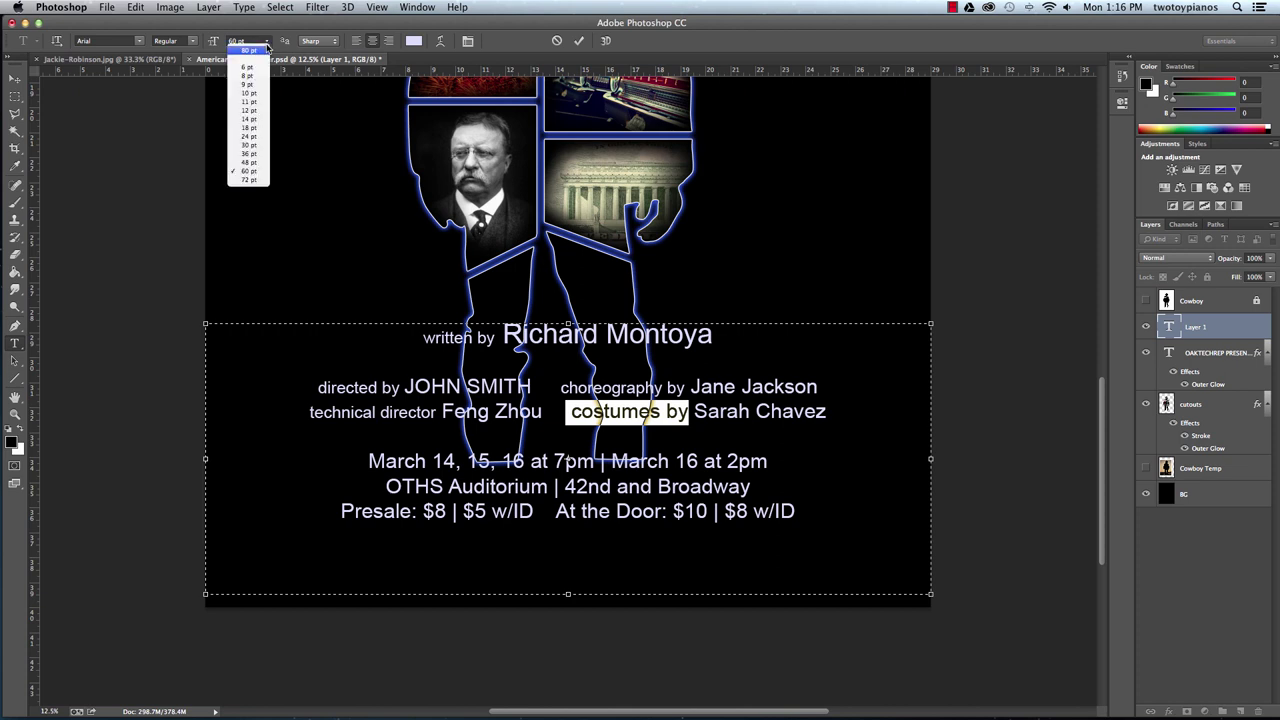
{"action": "left_click", "coordinate": [262, 165]}
{"action": "key", "text": "End"}
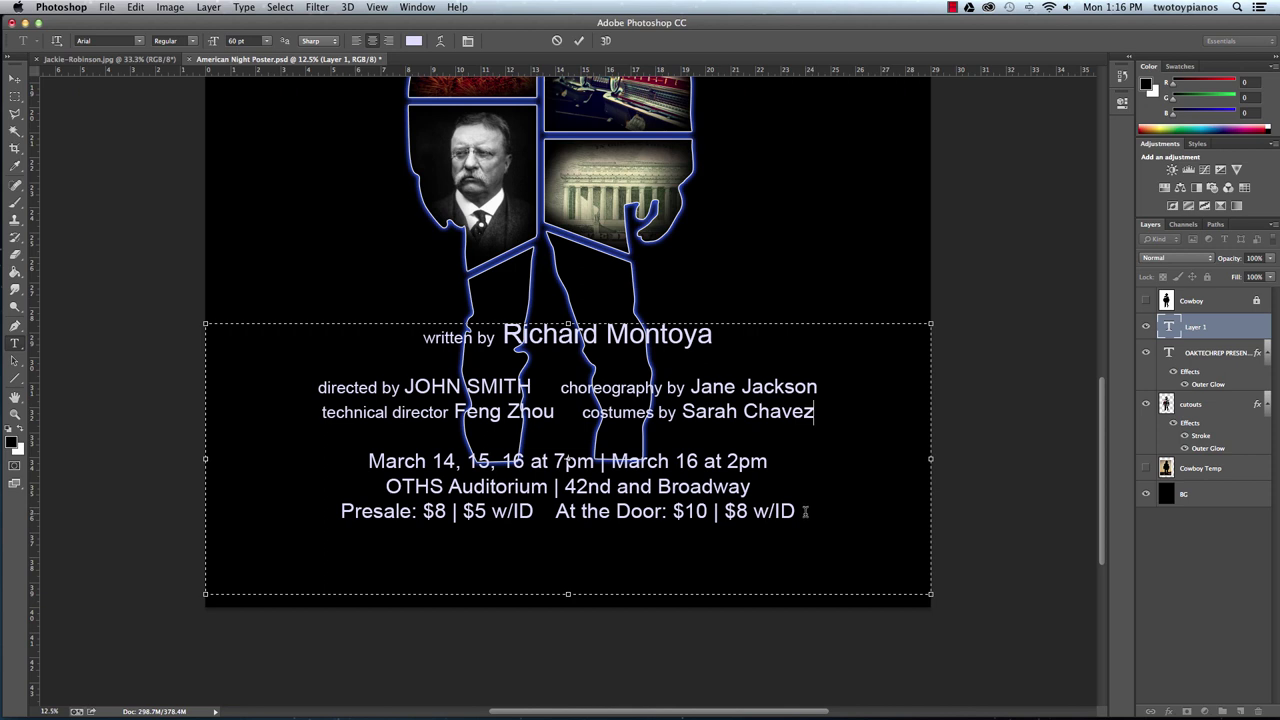
Commit the credits text layer and zoom out to view the poster.
{"action": "left_click_drag", "start_coordinate": [806, 510], "coordinate": [672, 512]}
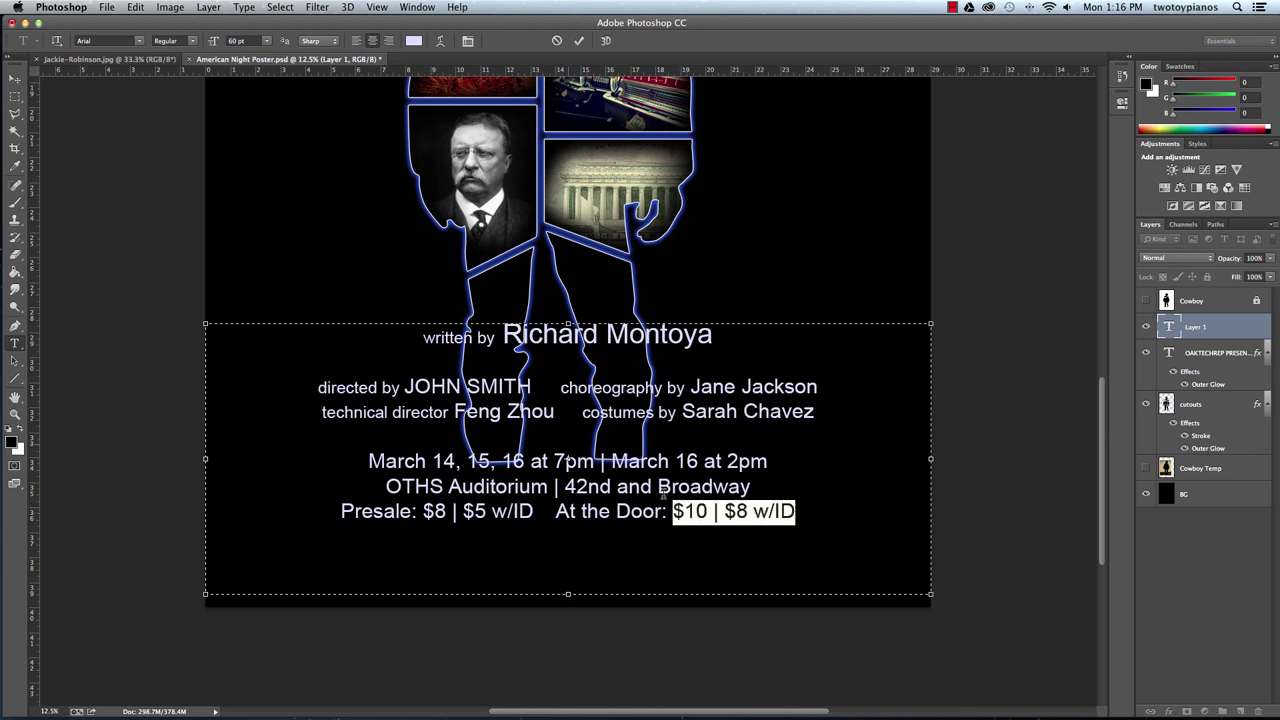
{"action": "left_click", "coordinate": [17, 80]}
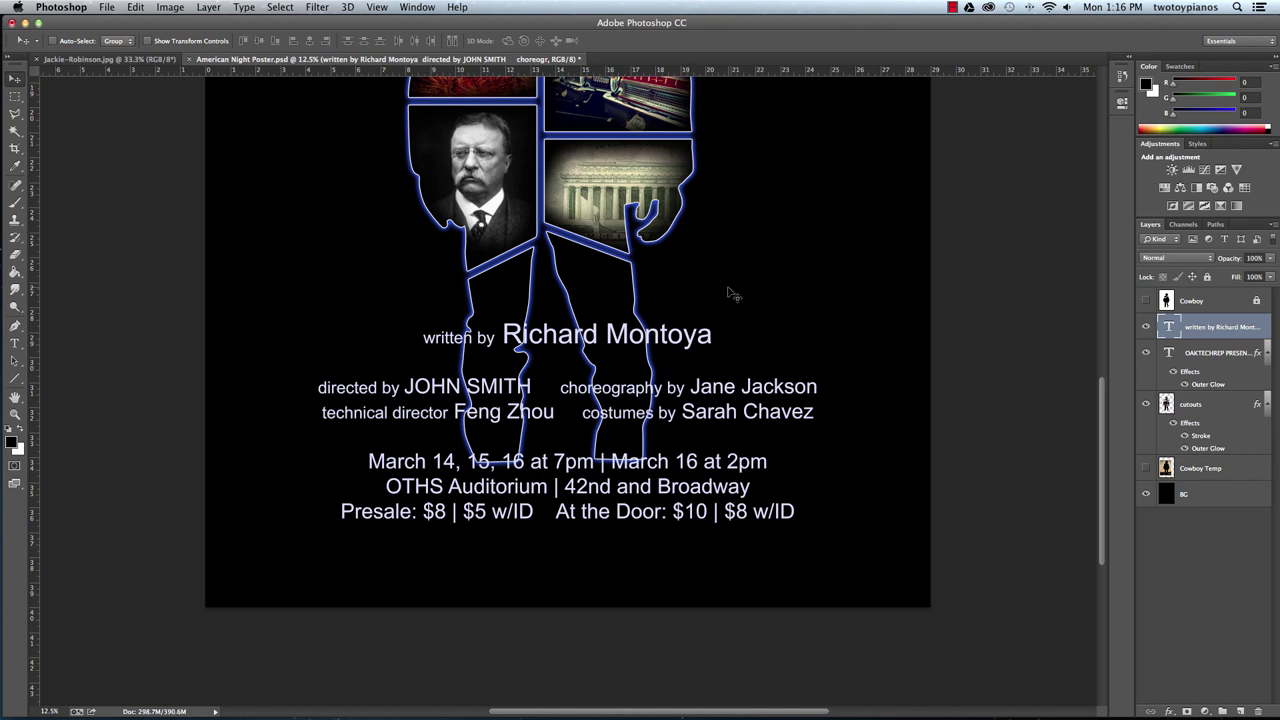
{"action": "key", "text": "super+minus"}
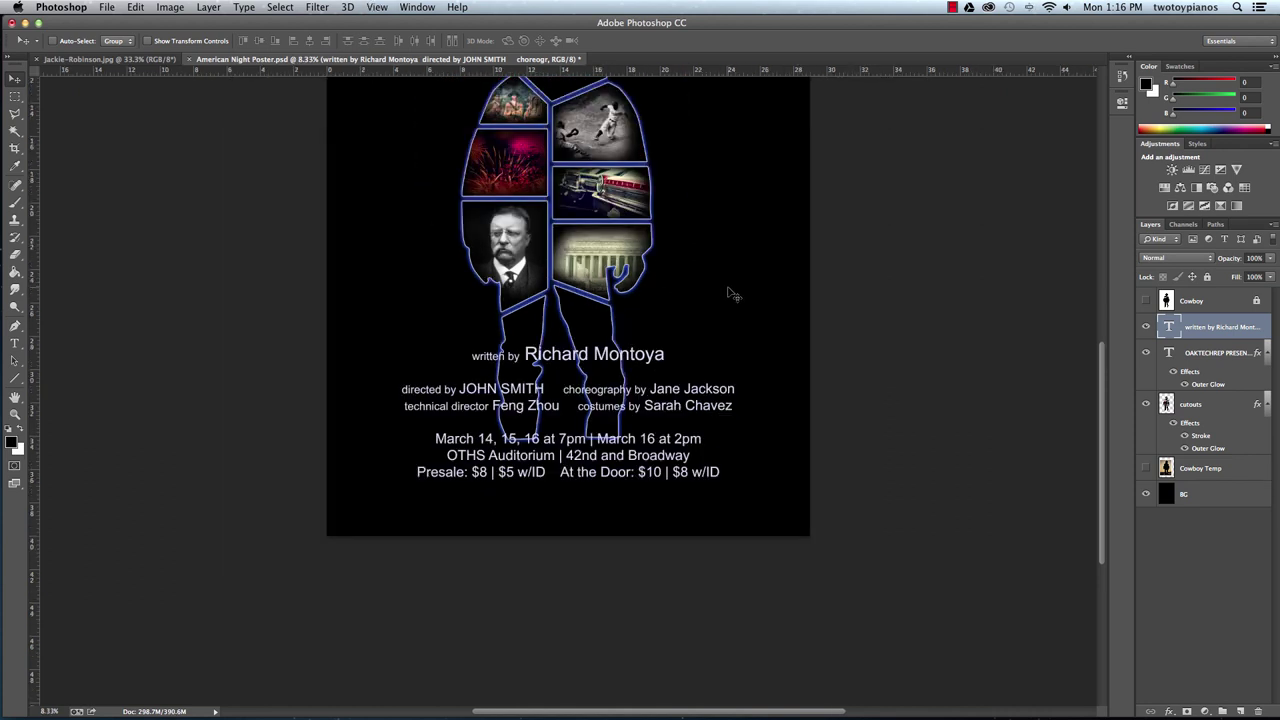
{"action": "key", "text": "super+minus"}
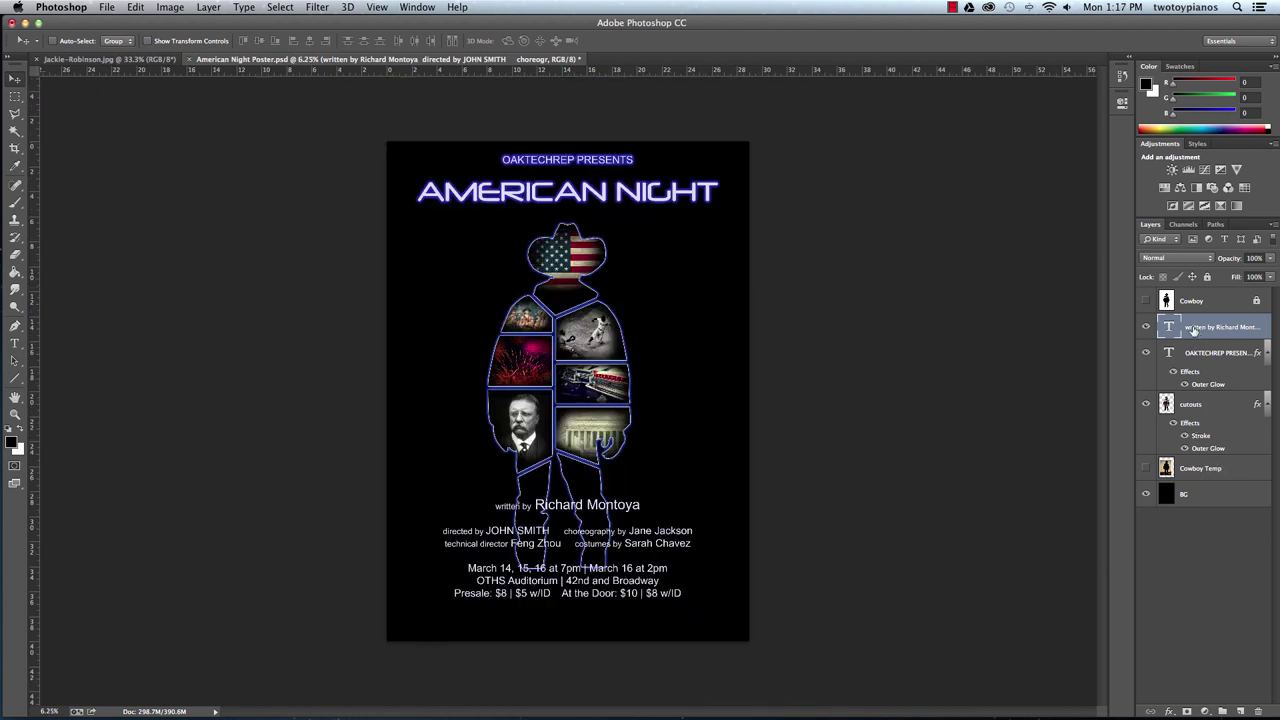
Add an Outer Glow to the credits text with a blue (2335e3) glow colour.
{"action": "left_click", "coordinate": [1168, 711]}
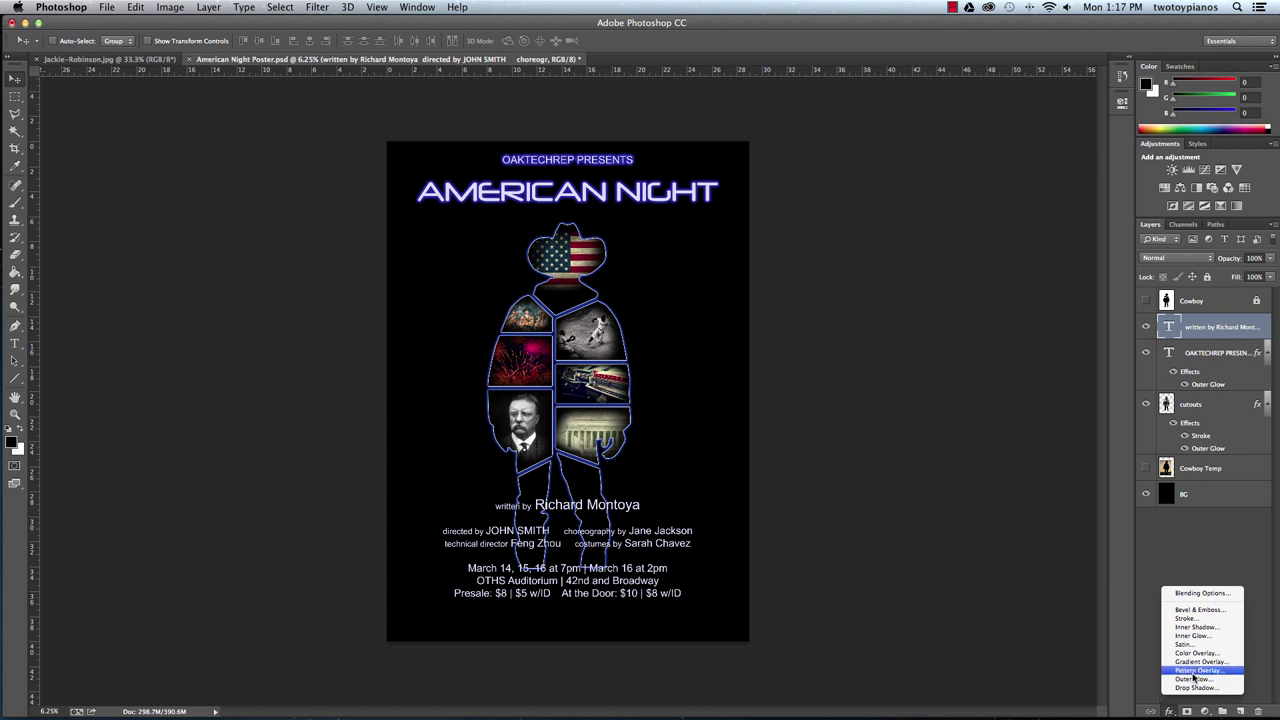
{"action": "left_click", "coordinate": [1204, 680]}
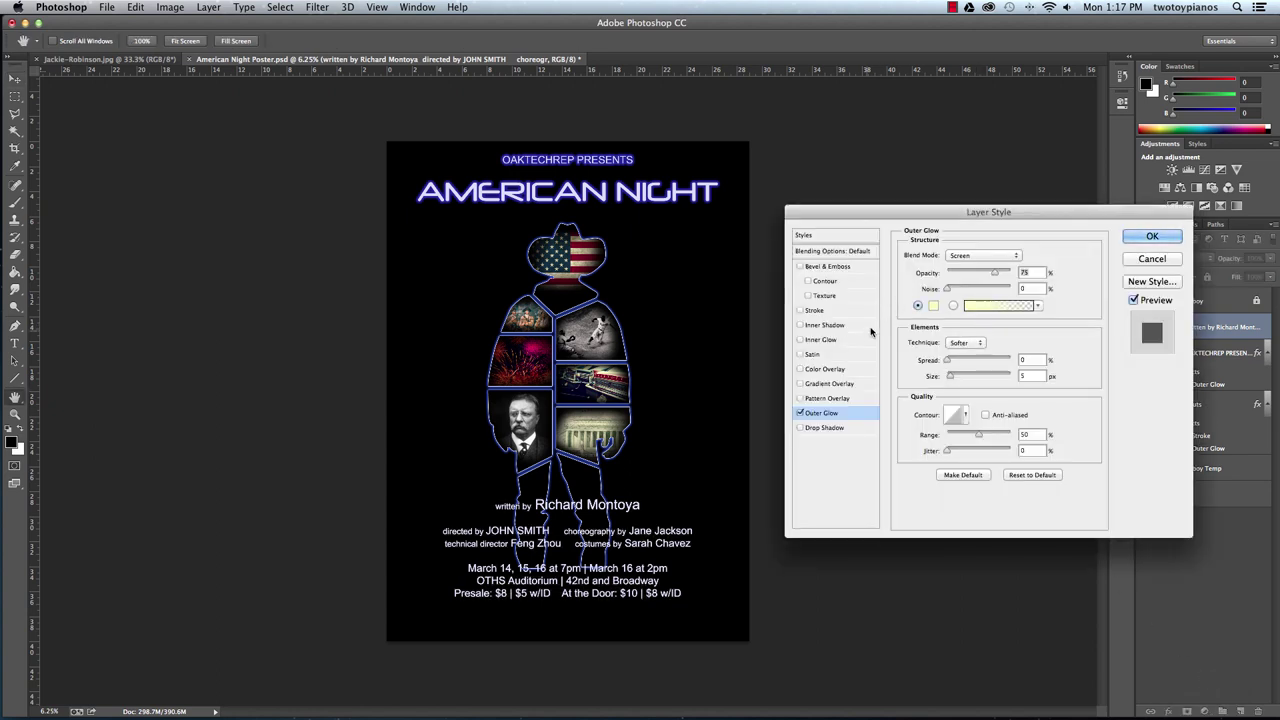
{"action": "left_click", "coordinate": [933, 305]}
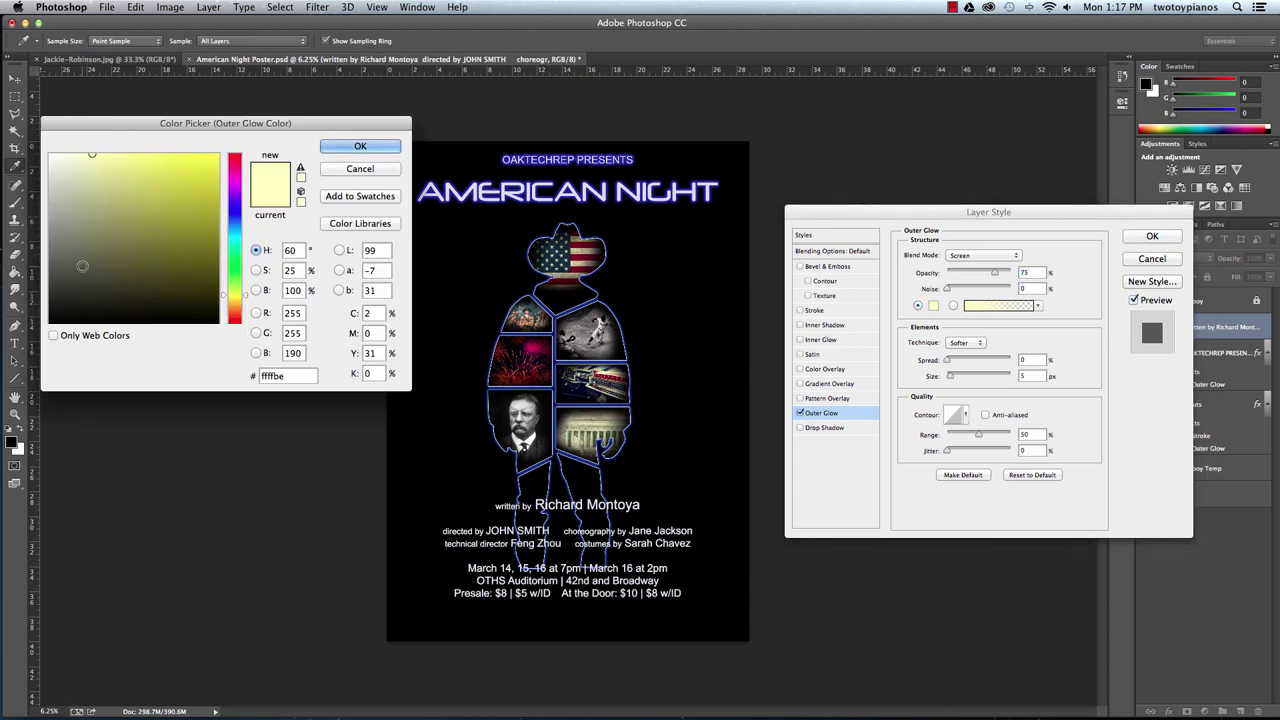
{"action": "left_click", "coordinate": [237, 214]}
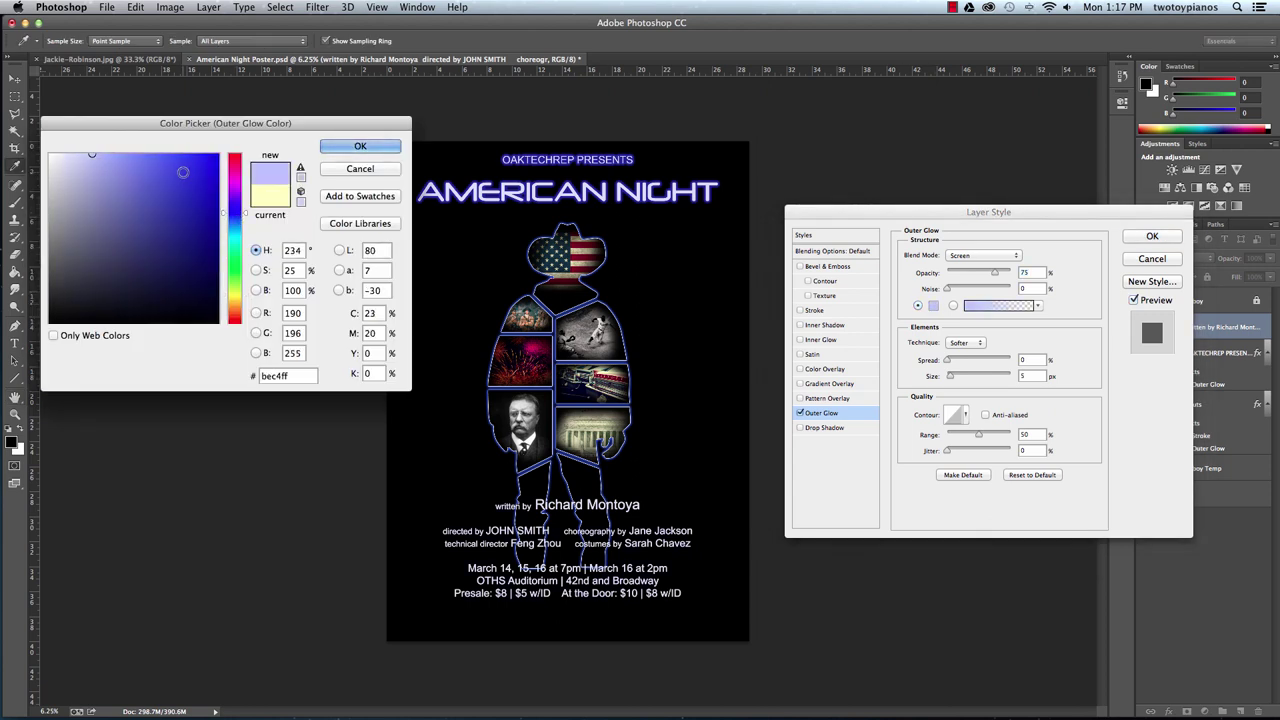
{"action": "left_click", "coordinate": [193, 172]}
{"action": "left_click", "coordinate": [360, 146]}
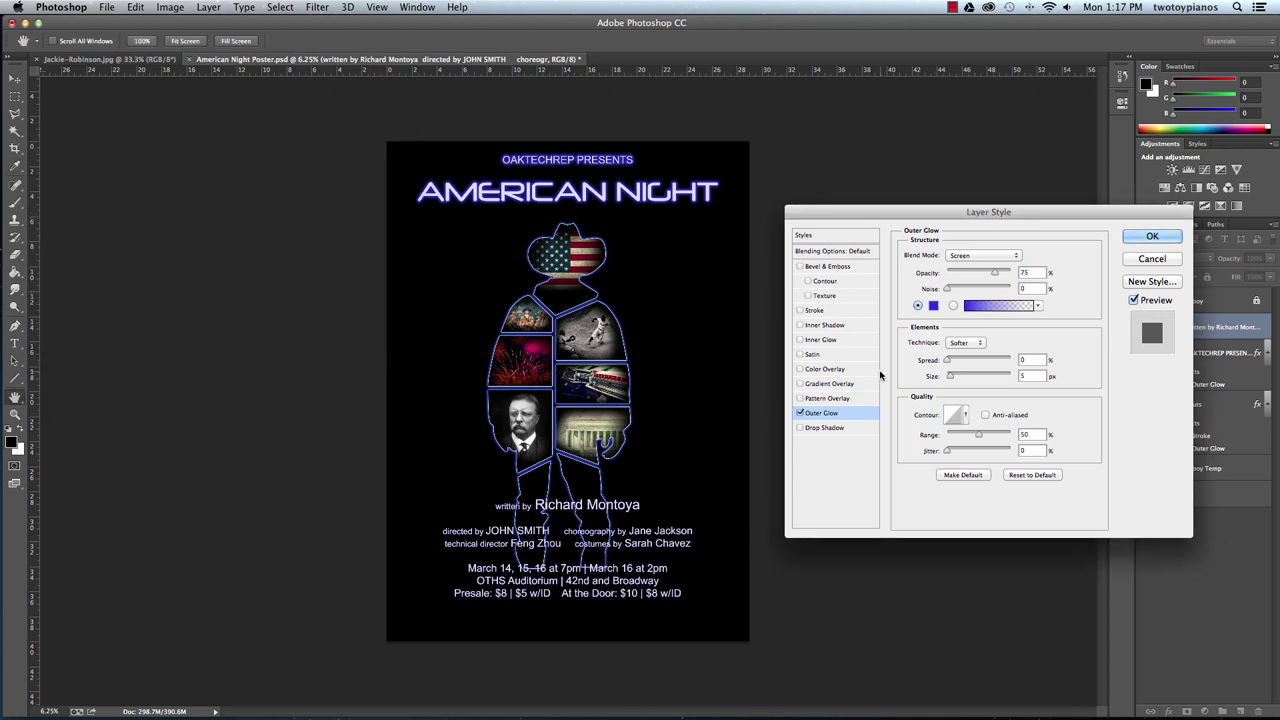
Set the outer glow Size to 68 px and Spread to 18, then apply it.
{"action": "left_click_drag", "start_coordinate": [951, 376], "coordinate": [962, 380]}
{"action": "left_click", "coordinate": [723, 388]}
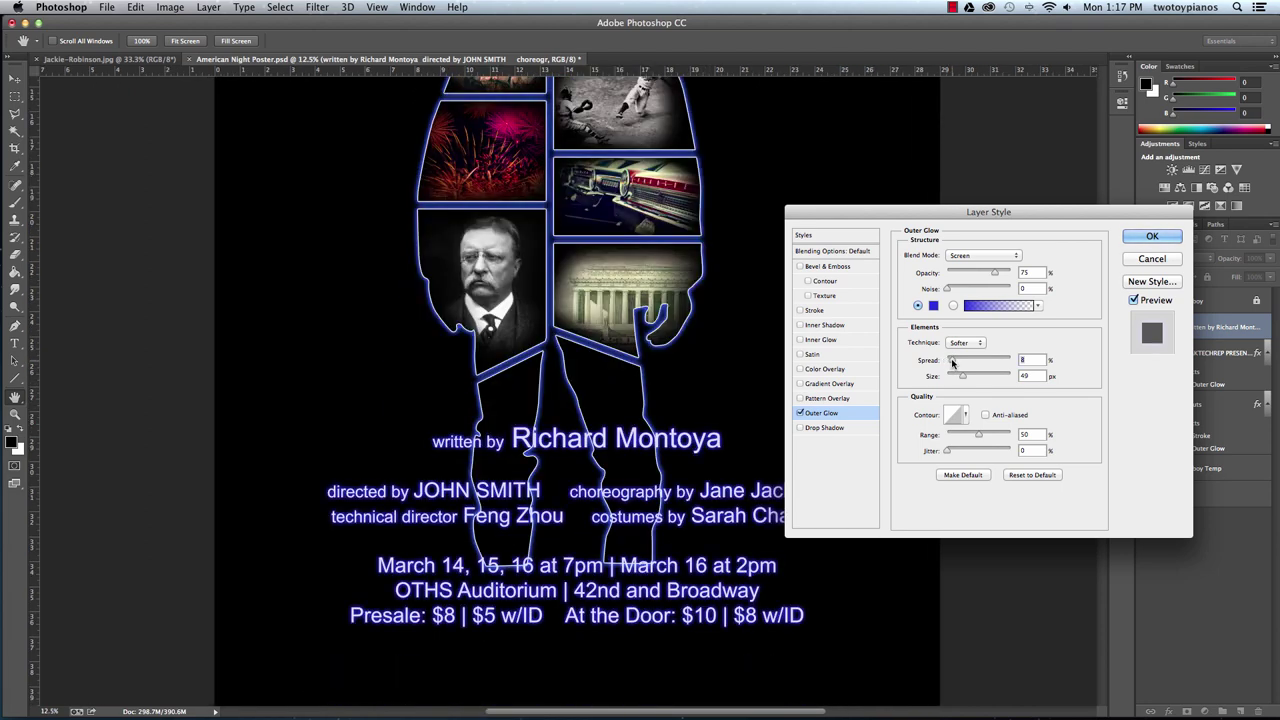
{"action": "left_click_drag", "start_coordinate": [960, 377], "coordinate": [956, 364]}
{"action": "left_click_drag", "start_coordinate": [957, 375], "coordinate": [967, 378]}
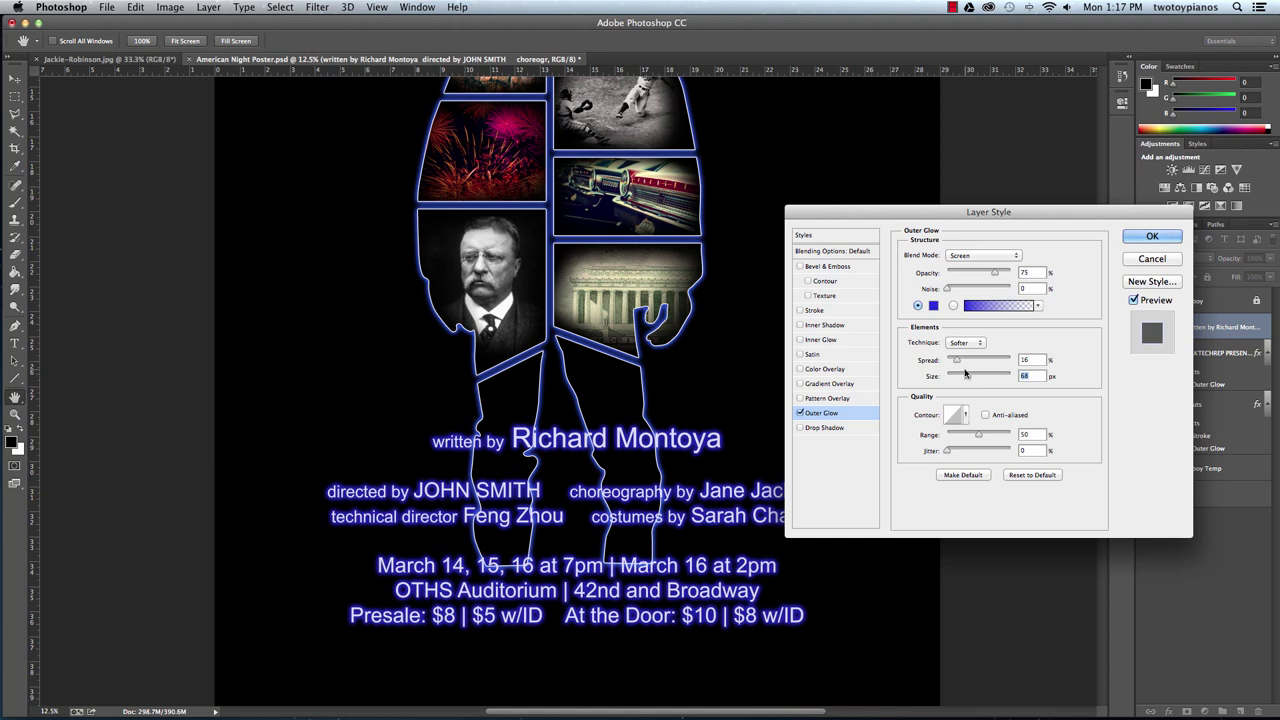
{"action": "left_click_drag", "start_coordinate": [955, 360], "coordinate": [965, 362]}
{"action": "left_click", "coordinate": [1152, 238]}
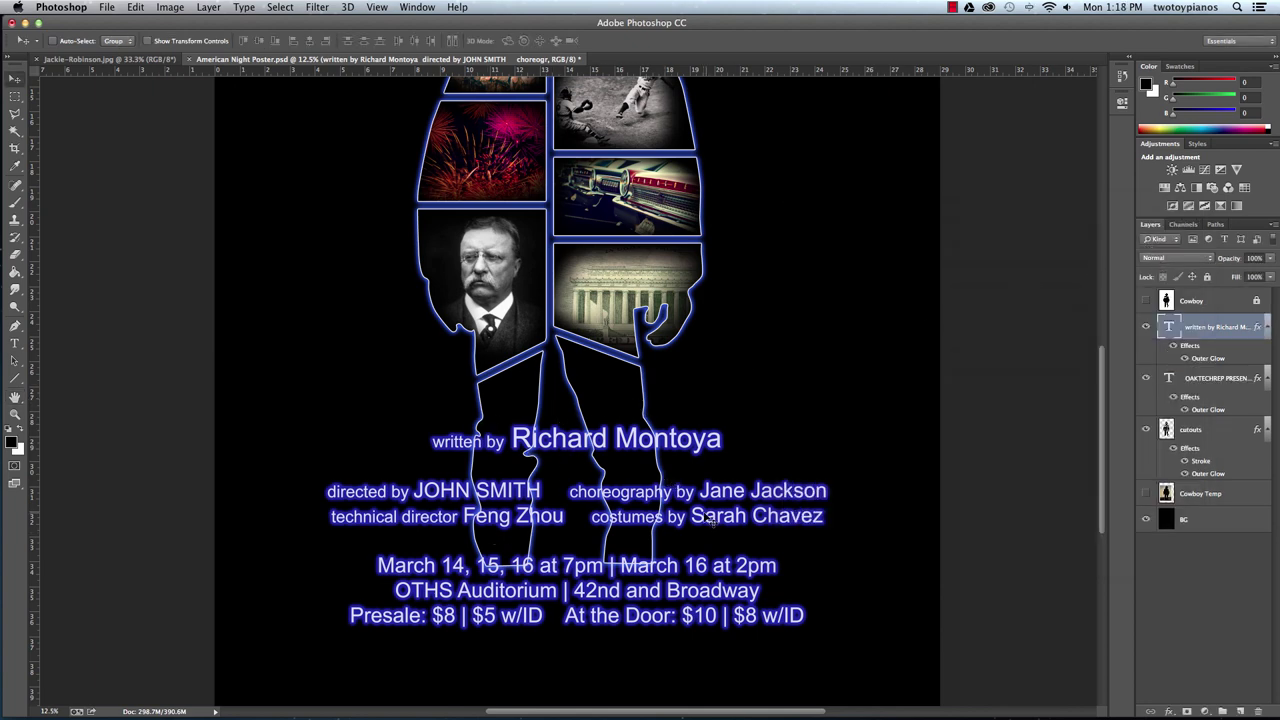
Nudge the glowing credits down twice with Shift+Down, then select the cutouts layer.
{"action": "key", "text": "super+minus"}
{"action": "key", "text": "super+minus"}
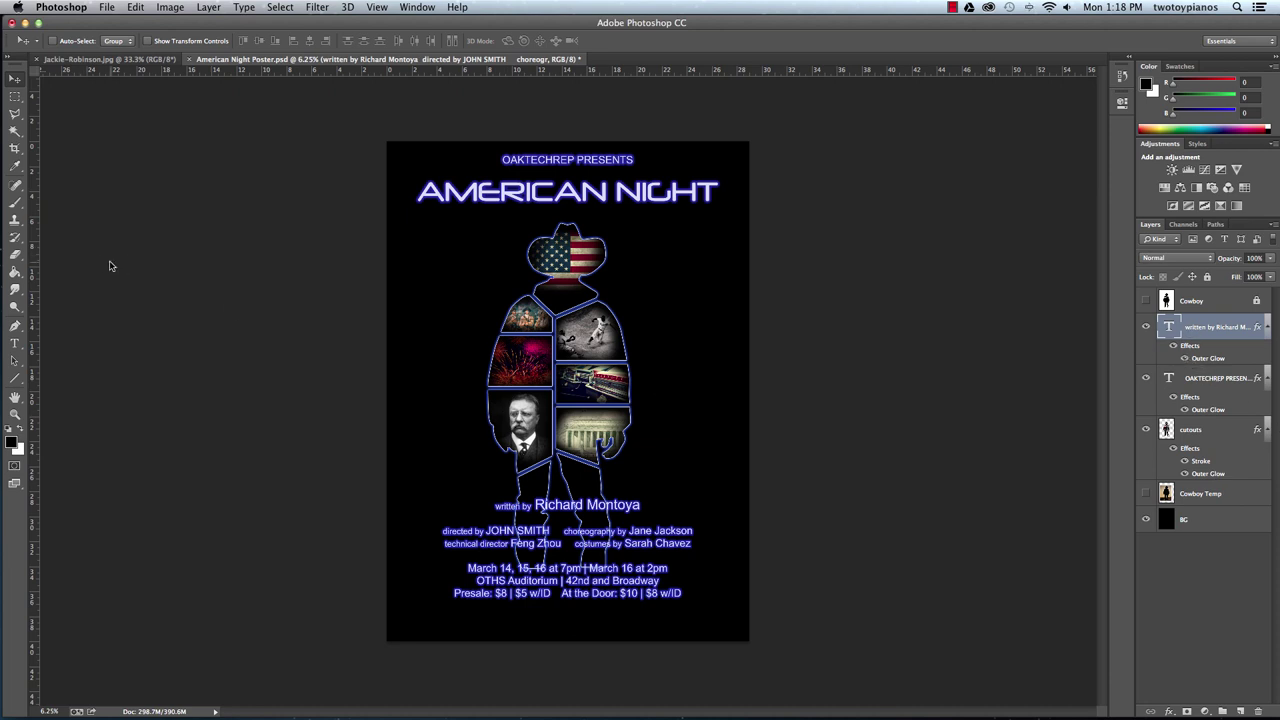
{"action": "key", "text": "shift+Down"}
{"action": "key", "text": "shift+Down"}
{"action": "key", "text": "shift+Down"}
{"action": "key", "text": "shift+Down"}
{"action": "key", "text": "shift+Down"}
{"action": "key", "text": "shift+Down"}
{"action": "key", "text": "shift+Down"}
{"action": "key", "text": "shift+Down"}
{"action": "key", "text": "shift+Down"}
{"action": "key", "text": "shift+Down"}
{"action": "key", "text": "shift+Down"}
{"action": "key", "text": "shift+Down"}
{"action": "key", "text": "shift+Down"}
{"action": "key", "text": "shift+Down"}
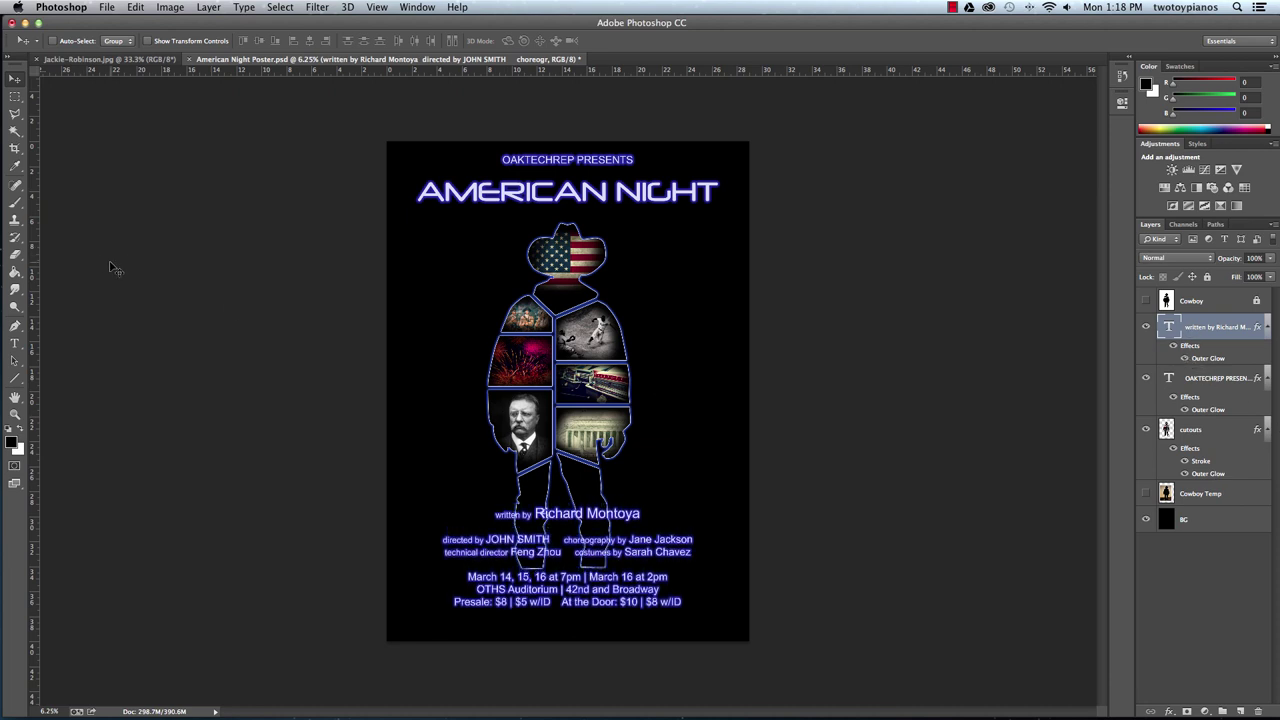
{"action": "key", "text": "shift+Down"}
{"action": "key", "text": "shift+Down"}
{"action": "key", "text": "shift+Down"}
{"action": "key", "text": "shift+Down"}
{"action": "key", "text": "shift+Down"}
{"action": "key", "text": "shift+Down"}
{"action": "key", "text": "shift+Down"}
{"action": "key", "text": "shift+Down"}
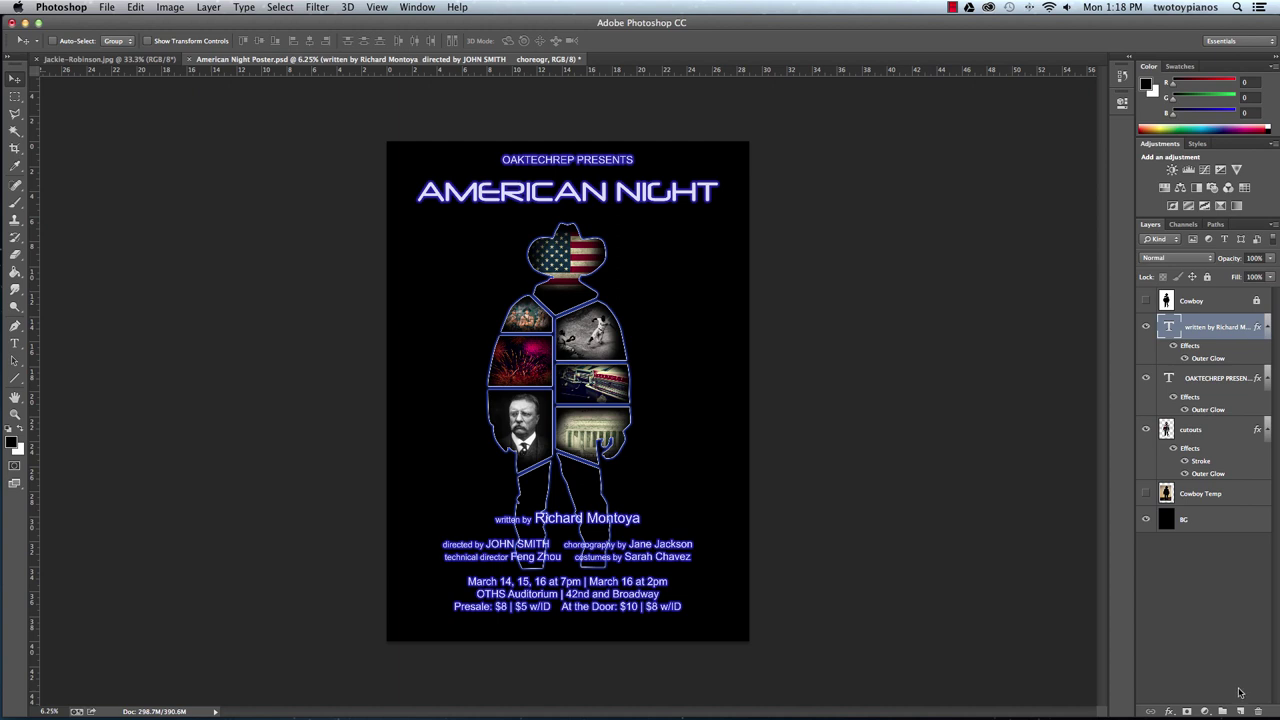
{"action": "left_click", "coordinate": [1198, 380]}
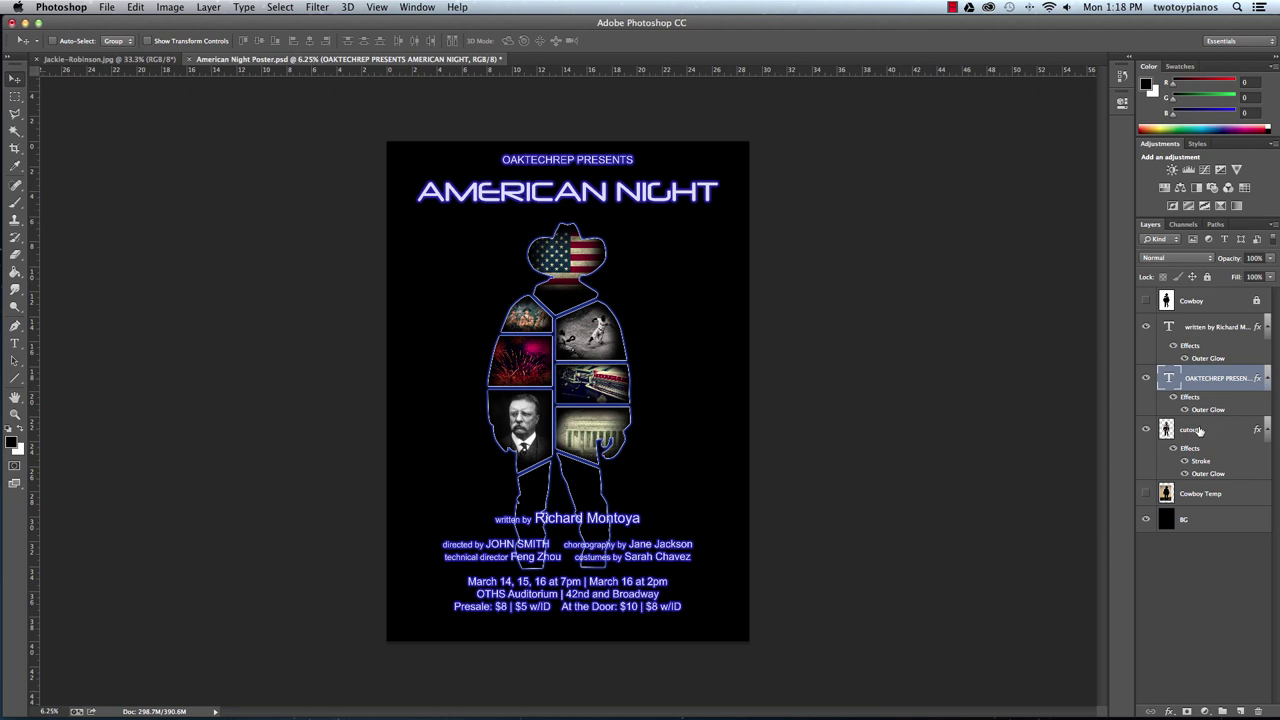
{"action": "left_click", "coordinate": [1198, 428]}
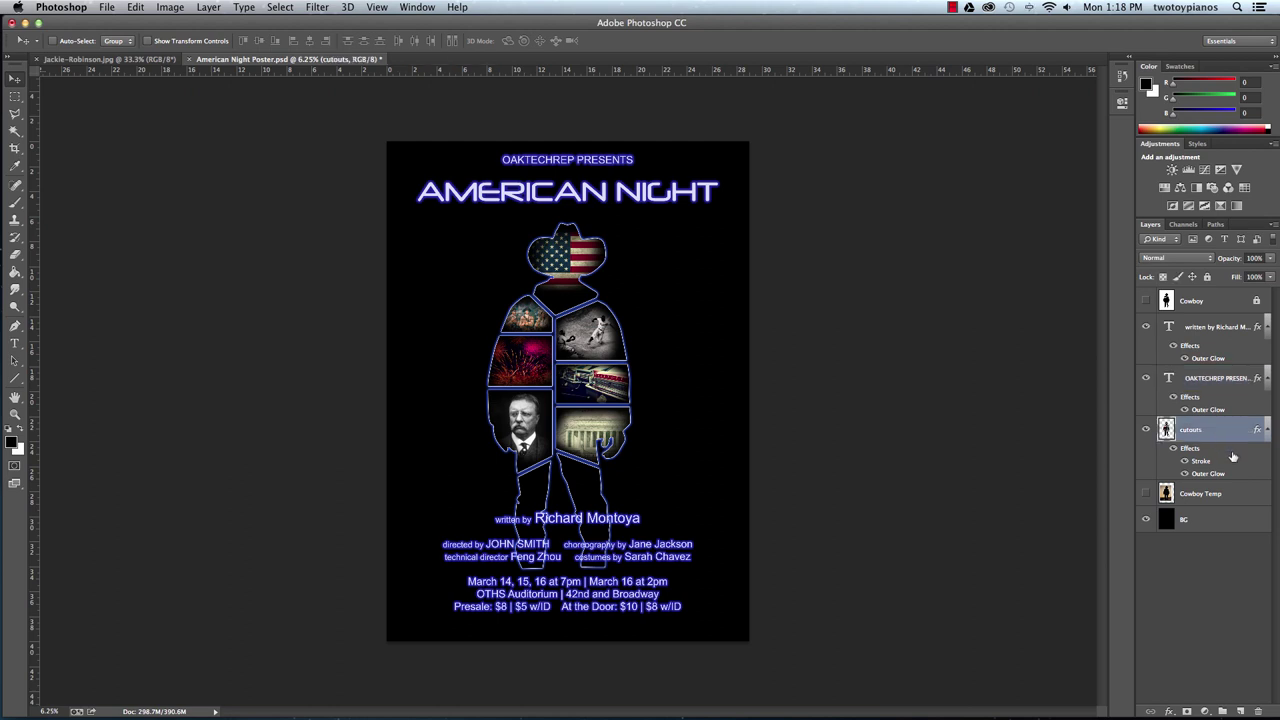
Add Layer 1 above cutouts and drag a black-to-transparent gradient over the lower legs.
{"action": "left_click", "coordinate": [1240, 711]}
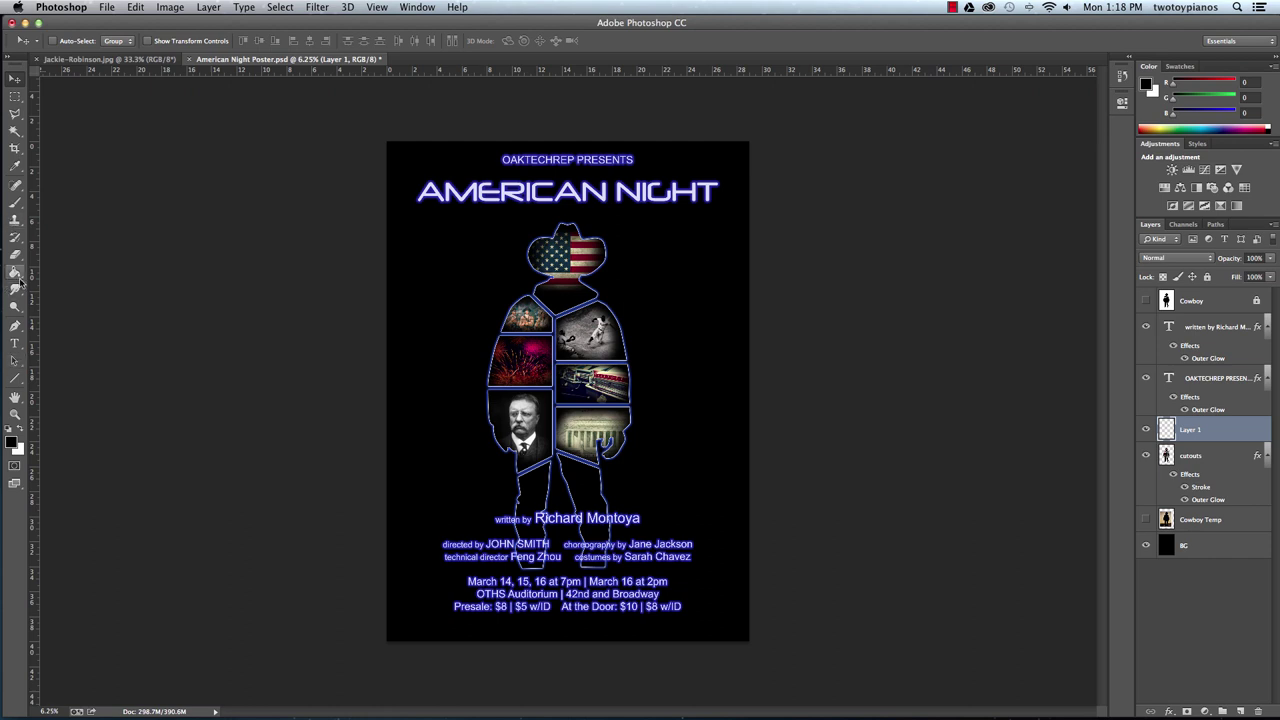
{"action": "left_click_drag", "start_coordinate": [15, 271], "coordinate": [95, 269]}
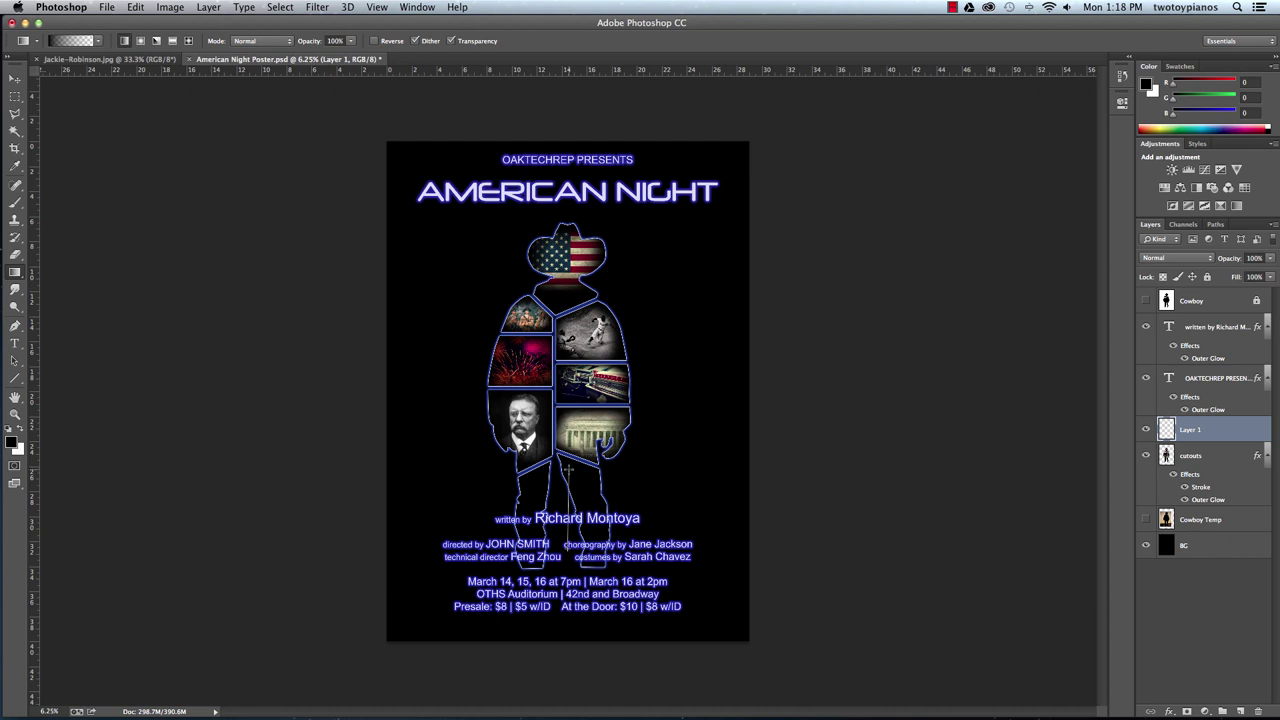
{"action": "left_click_drag", "start_coordinate": [568, 470], "coordinate": [568, 470]}
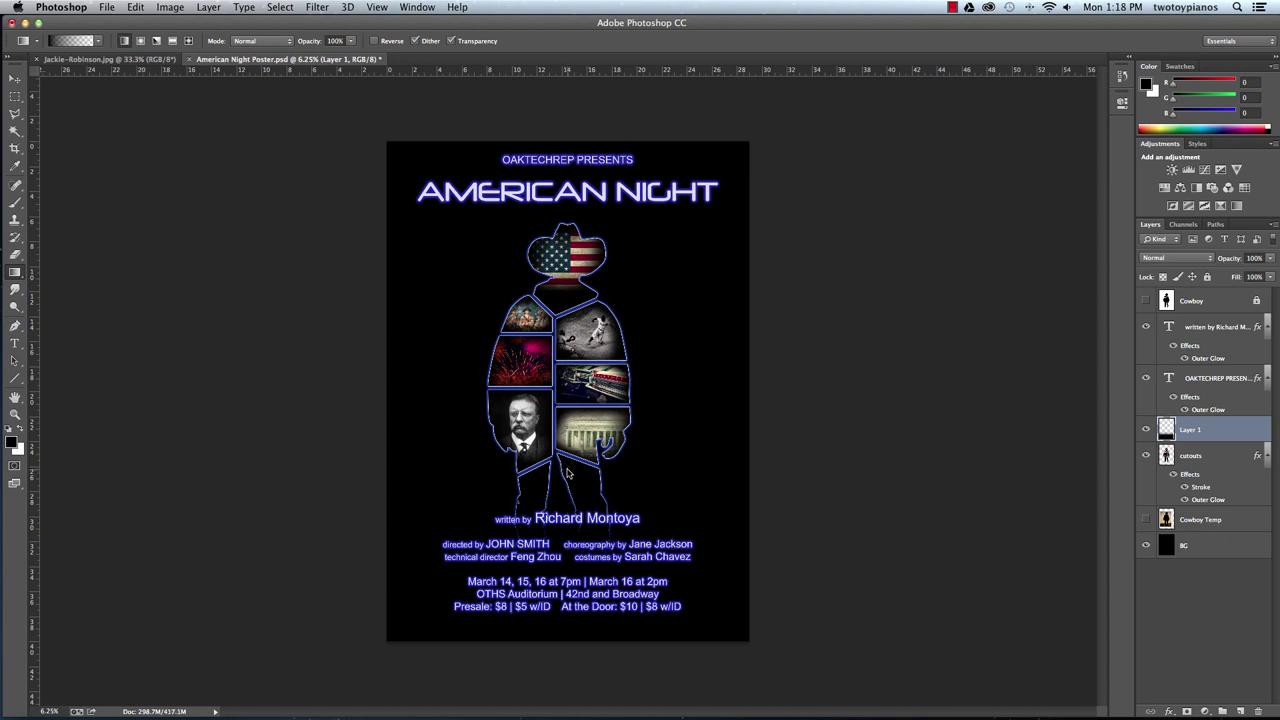